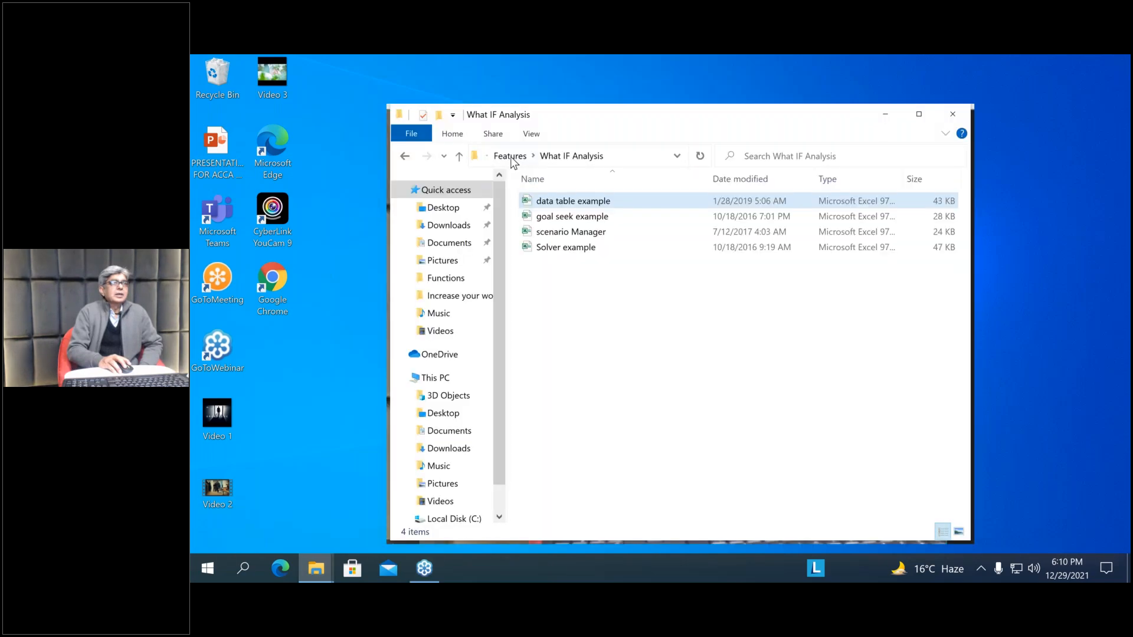
Go up to the Training Folder and browse back through Features into the What IF Analysis folder
{"action": "left_click", "coordinate": [459, 160]}
{"action": "left_click", "coordinate": [459, 160]}
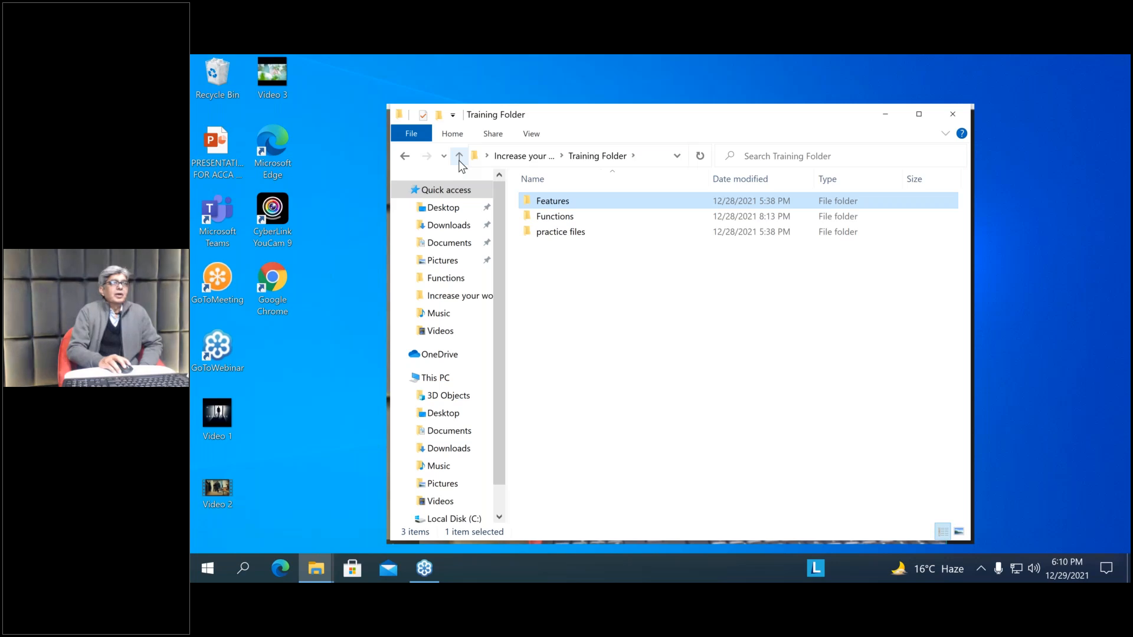
{"action": "left_click", "coordinate": [602, 159]}
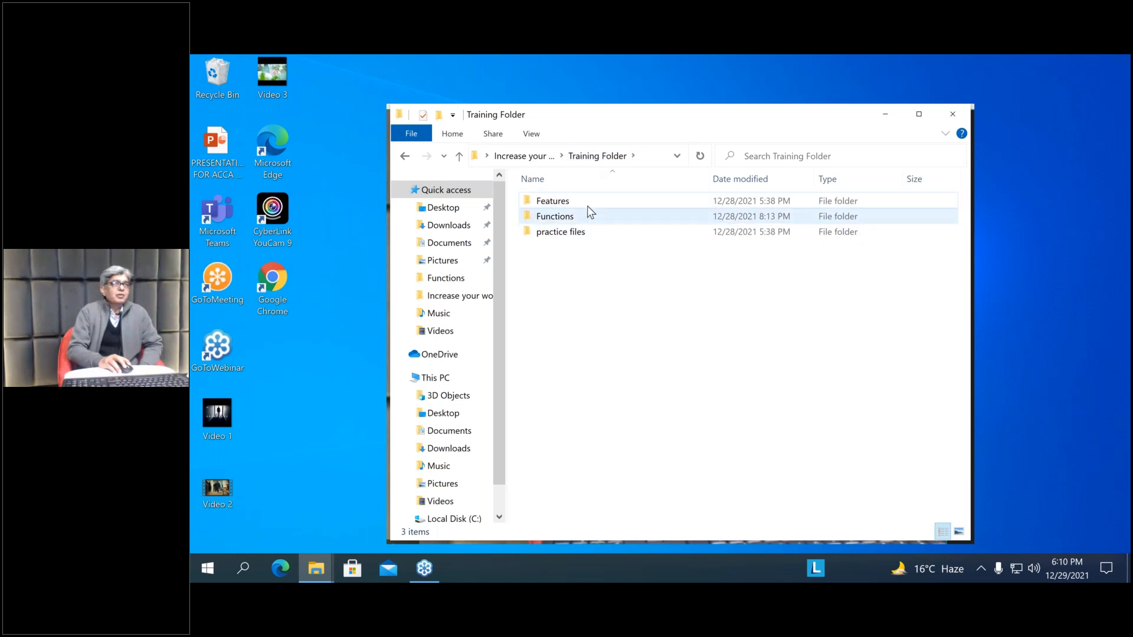
{"action": "double_click", "coordinate": [555, 204]}
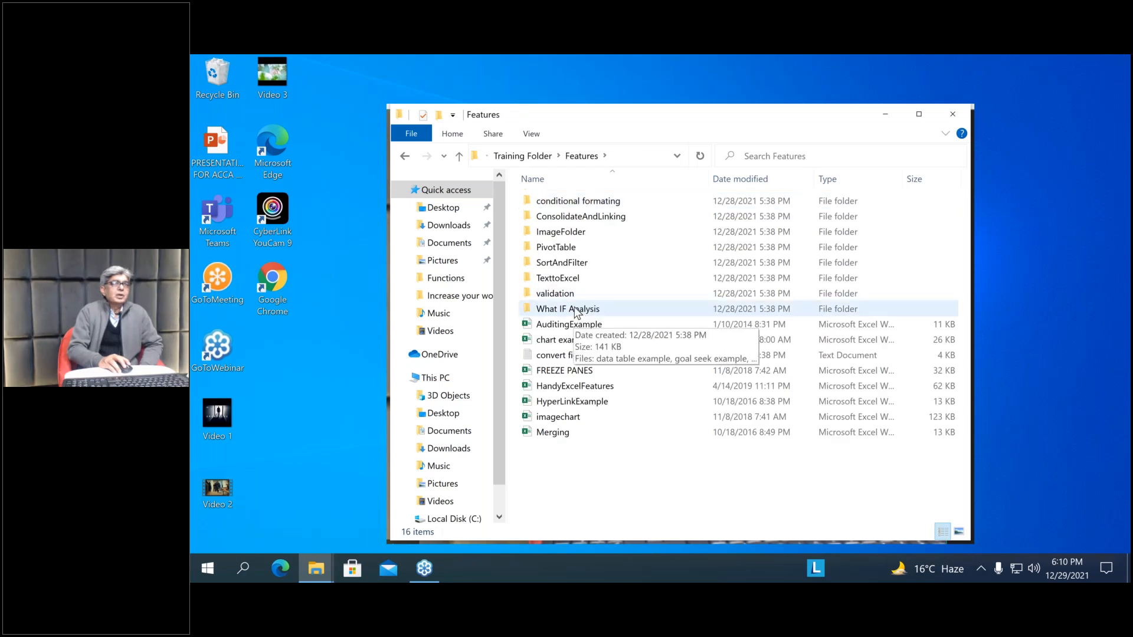
{"action": "left_click", "coordinate": [577, 311]}
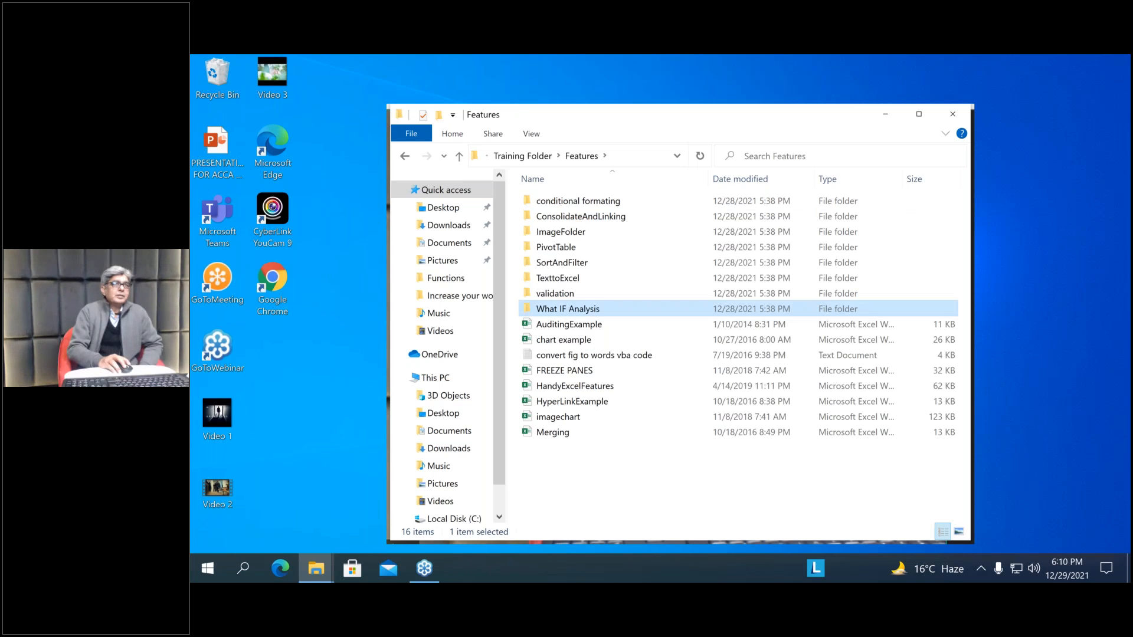
{"action": "key", "text": "F2"}
{"action": "key", "text": "Return"}
{"action": "key", "text": "Return"}
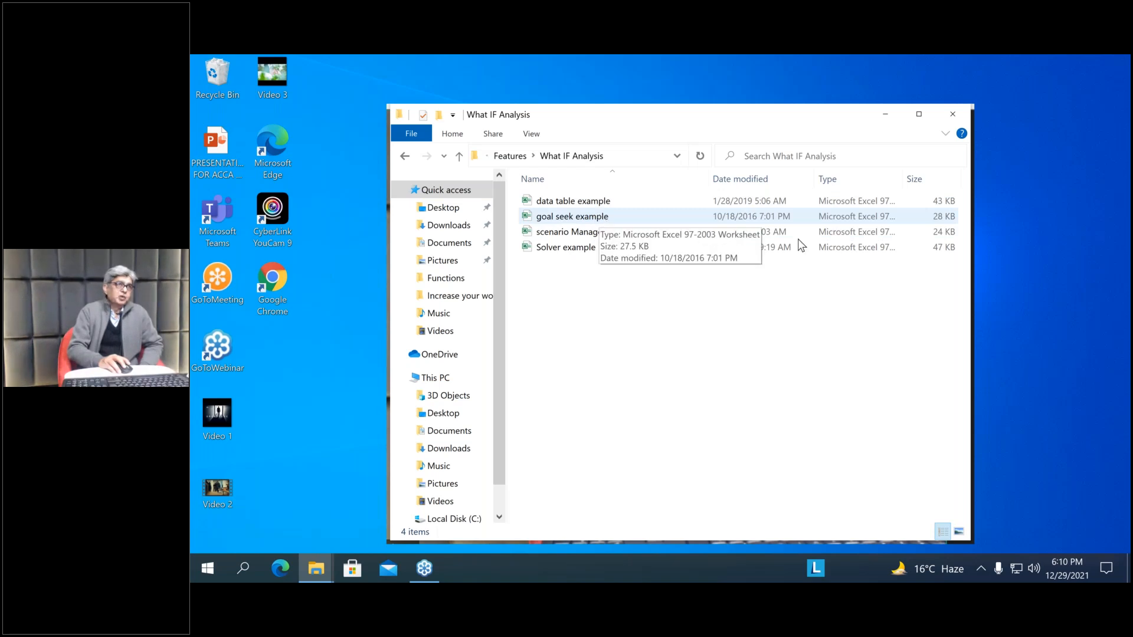
Open the goal seek example workbook and show its ex 1 sheet enlarged to 380%
{"action": "left_click", "coordinate": [815, 245]}
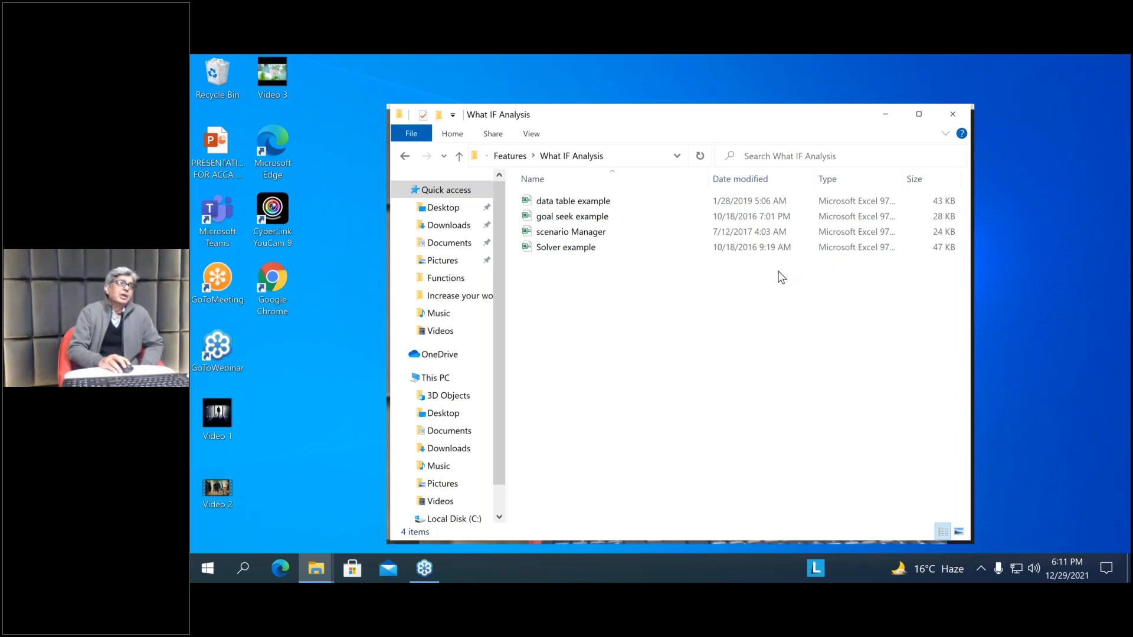
{"action": "left_click", "coordinate": [553, 218]}
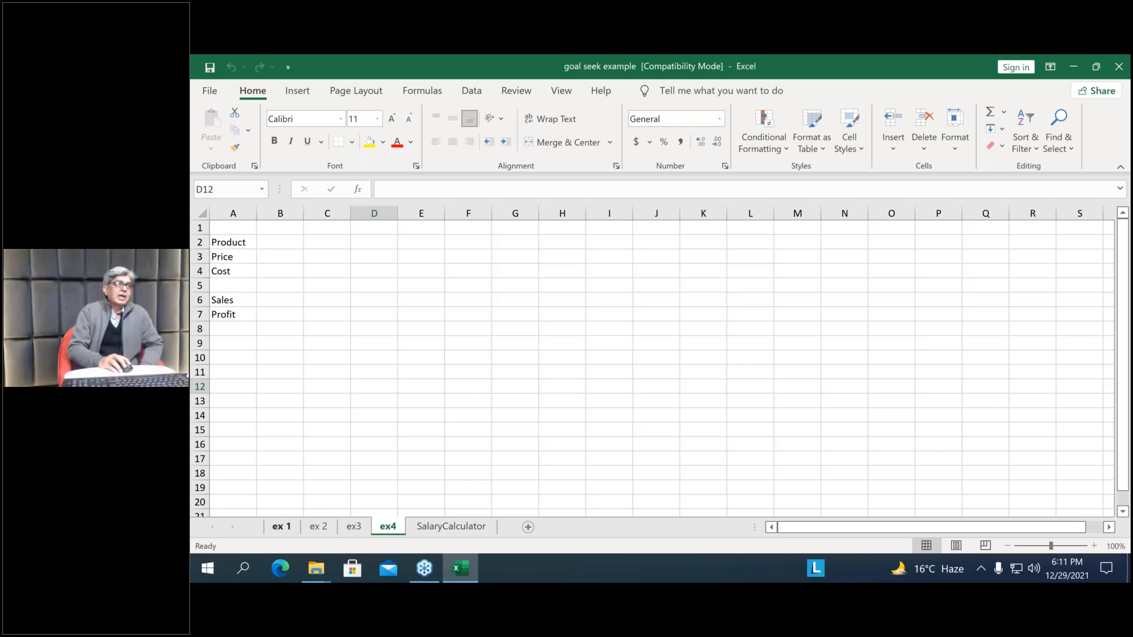
{"action": "left_click", "coordinate": [281, 526]}
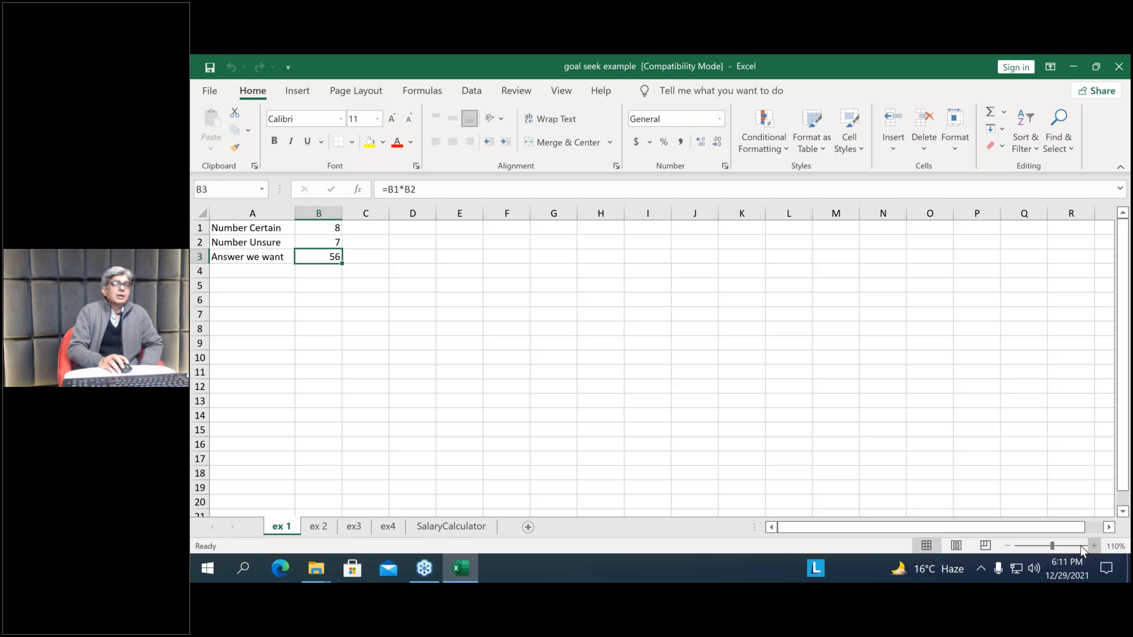
{"action": "scroll", "coordinate": [948, 463], "scroll_direction": "up", "scroll_amount": 15}
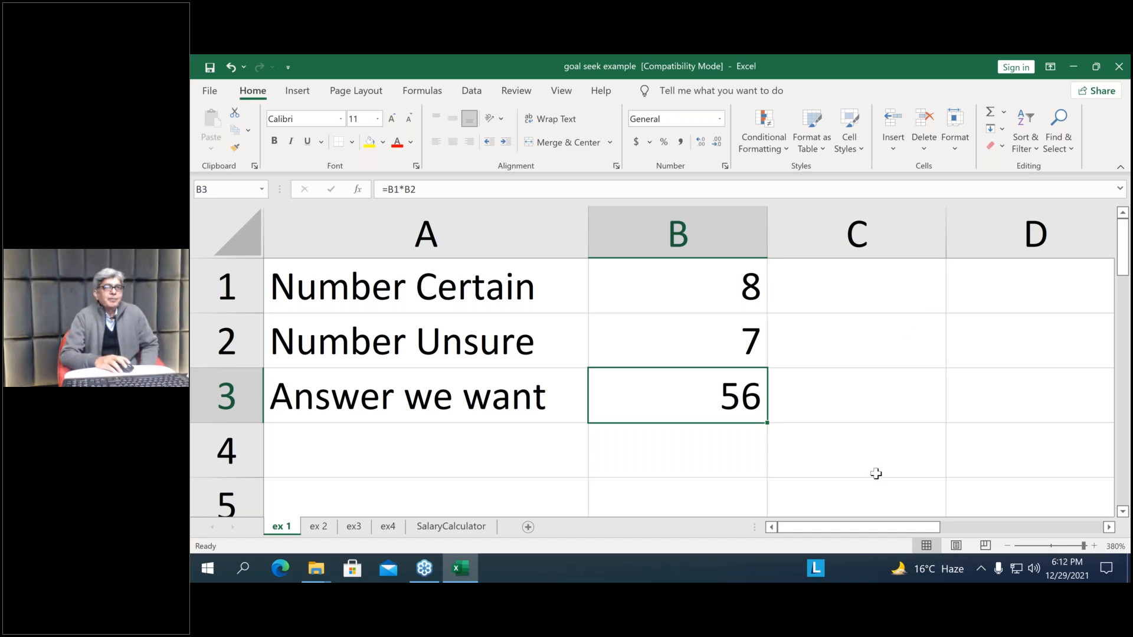
Enter 8 in cell C1 beside Number Certain and 56 in cell C3 beside Answer we want
{"action": "left_click", "coordinate": [888, 288]}
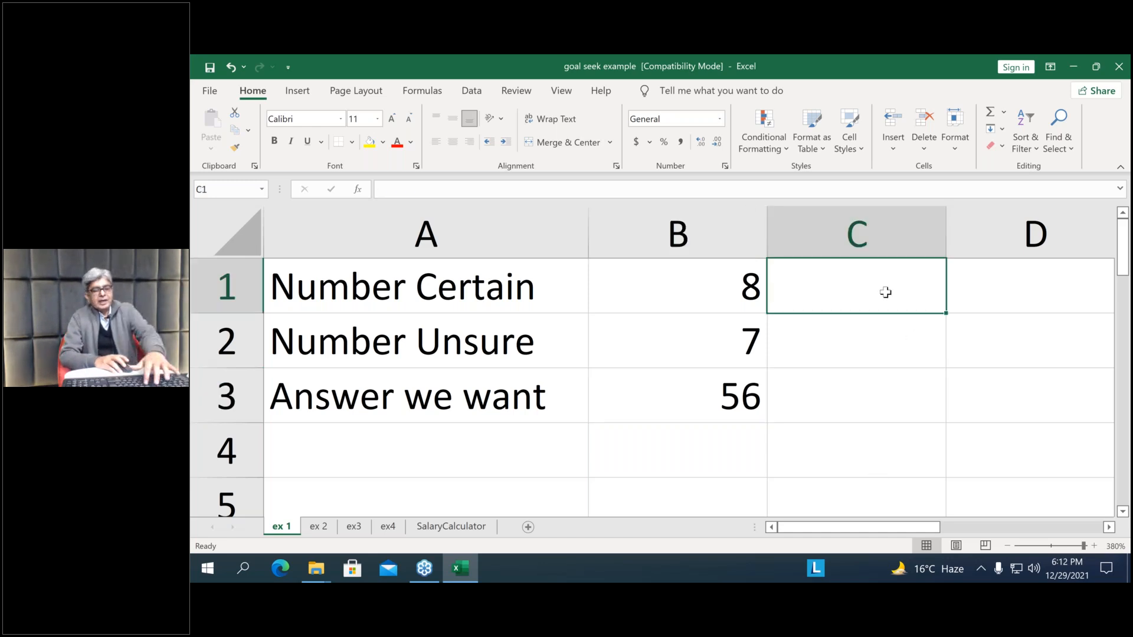
{"action": "type", "text": "8"}
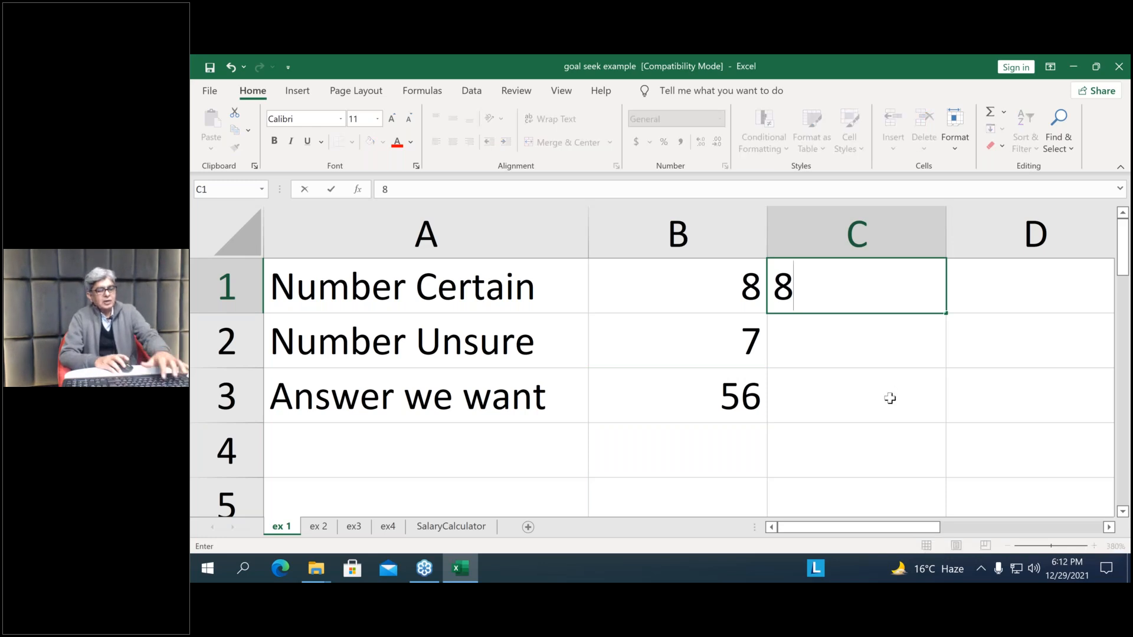
{"action": "left_click", "coordinate": [889, 394]}
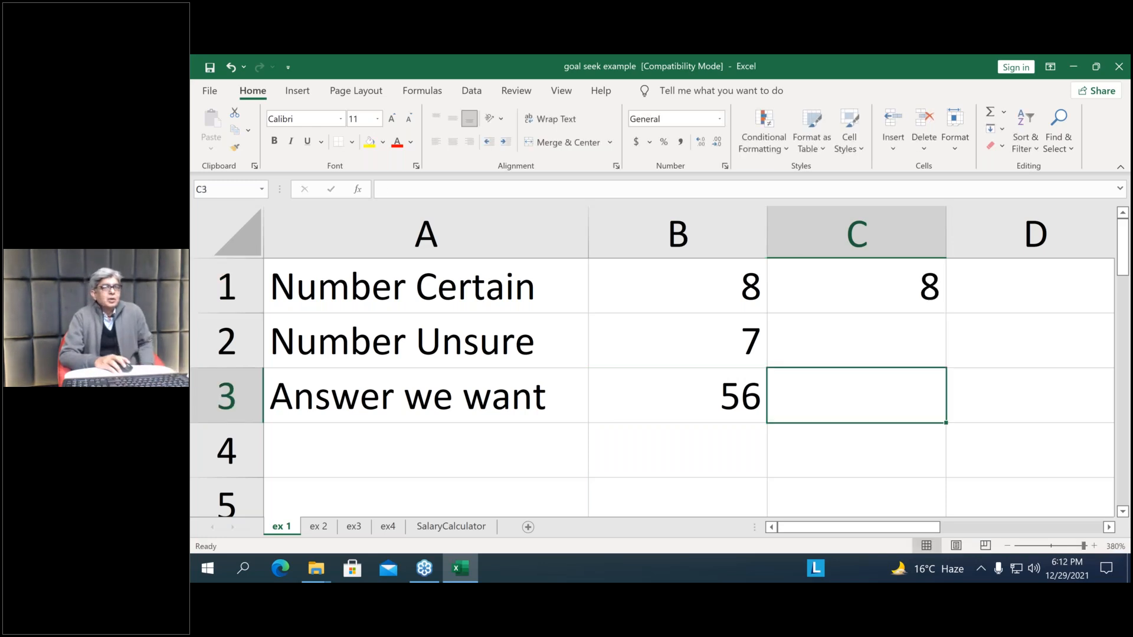
{"action": "type", "text": "56"}
{"action": "key", "text": "Return"}
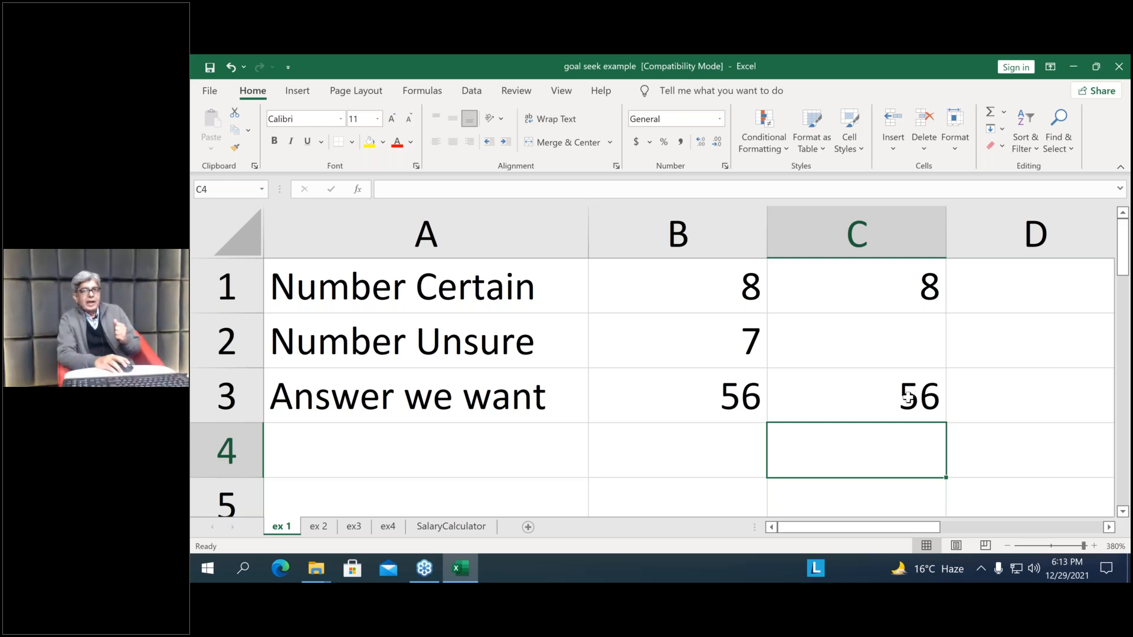
Review the trial entries in column C and clear the range C1:C3
{"action": "left_click", "coordinate": [907, 395]}
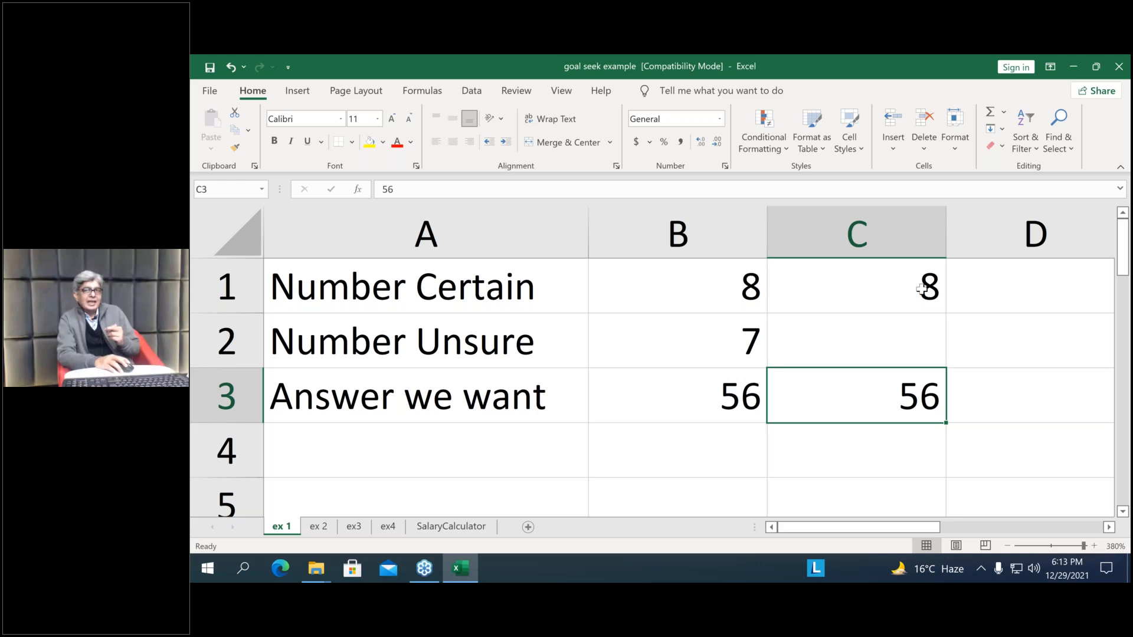
{"action": "left_click", "coordinate": [922, 289]}
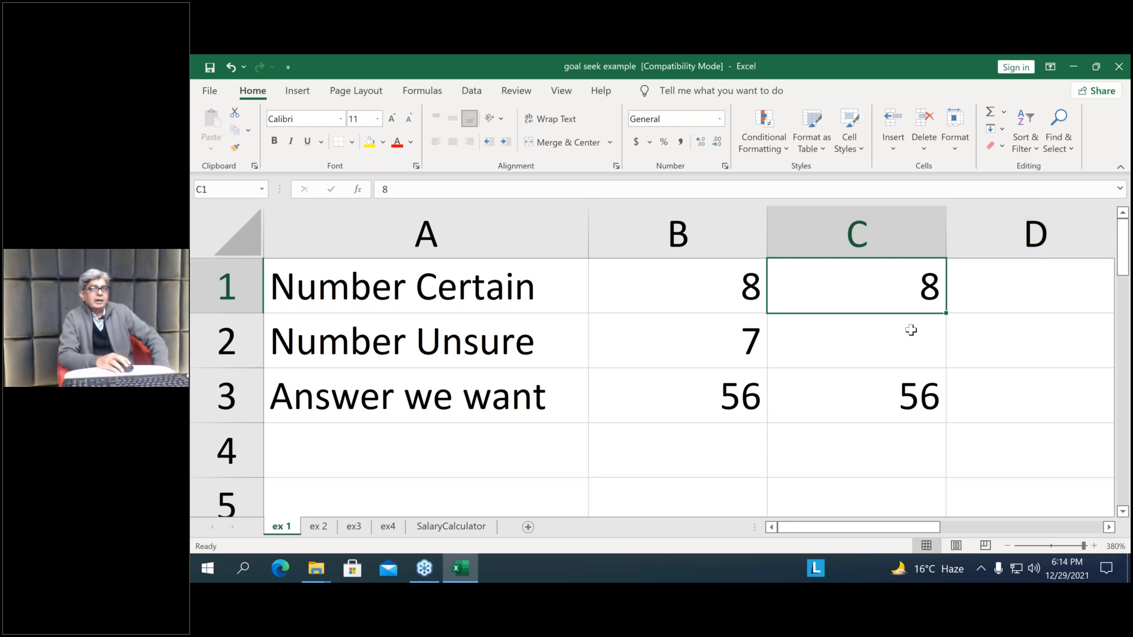
{"action": "left_click", "coordinate": [924, 398], "text": "shift"}
{"action": "key", "text": "Delete"}
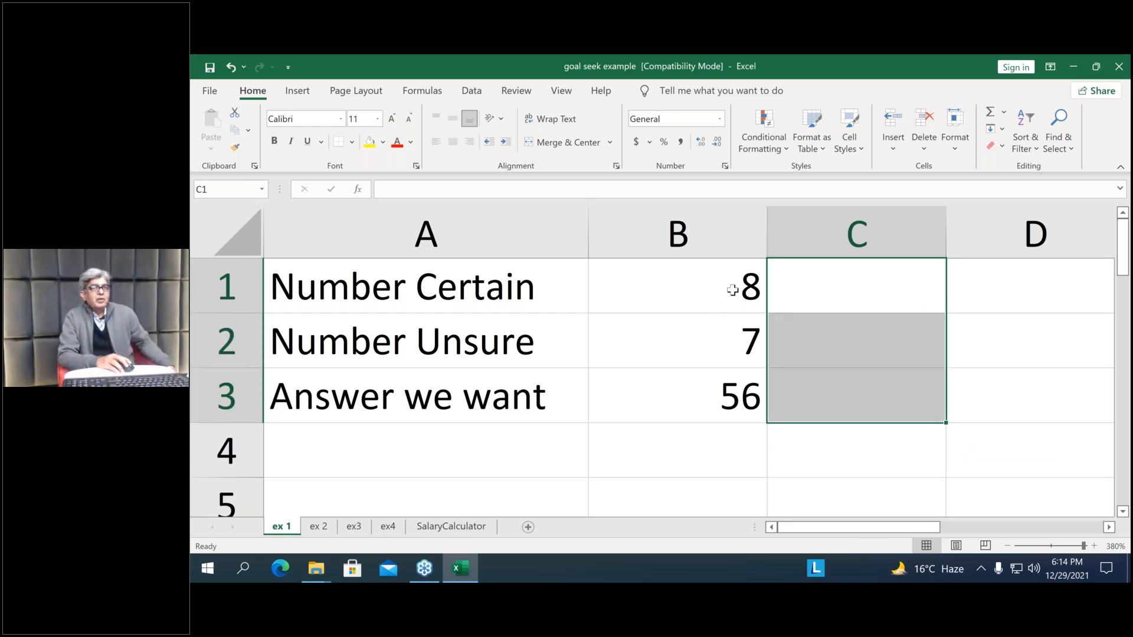
Inspect the Number Unsure value in B2 and the formula behind Answer we want in B3
{"action": "key", "text": "Left"}
{"action": "left_click", "coordinate": [726, 337]}
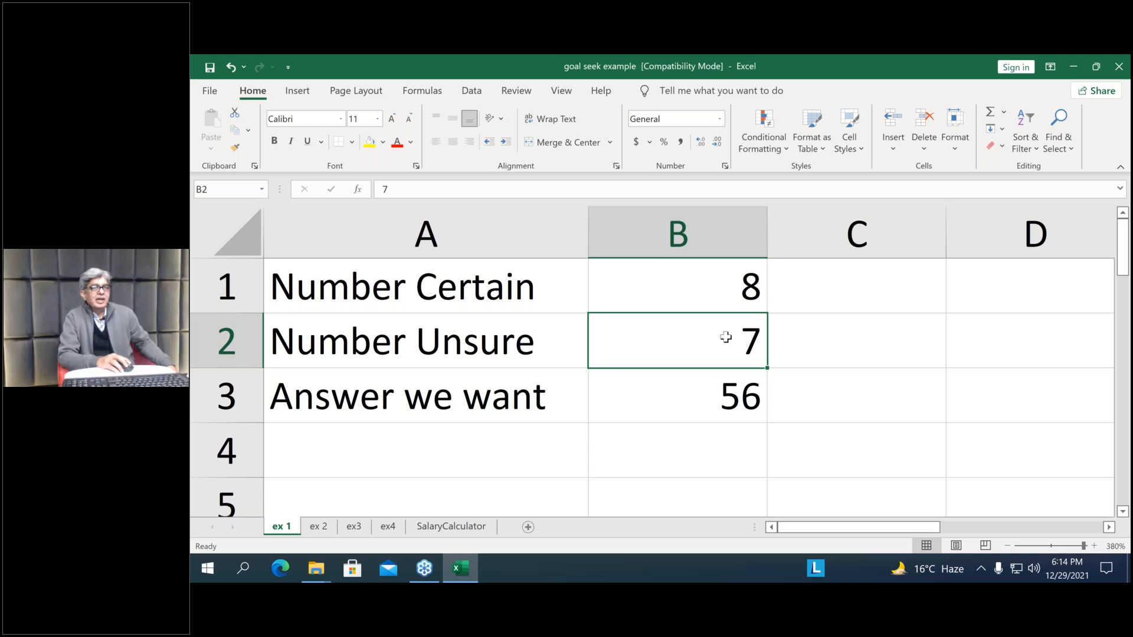
{"action": "left_click", "coordinate": [730, 408]}
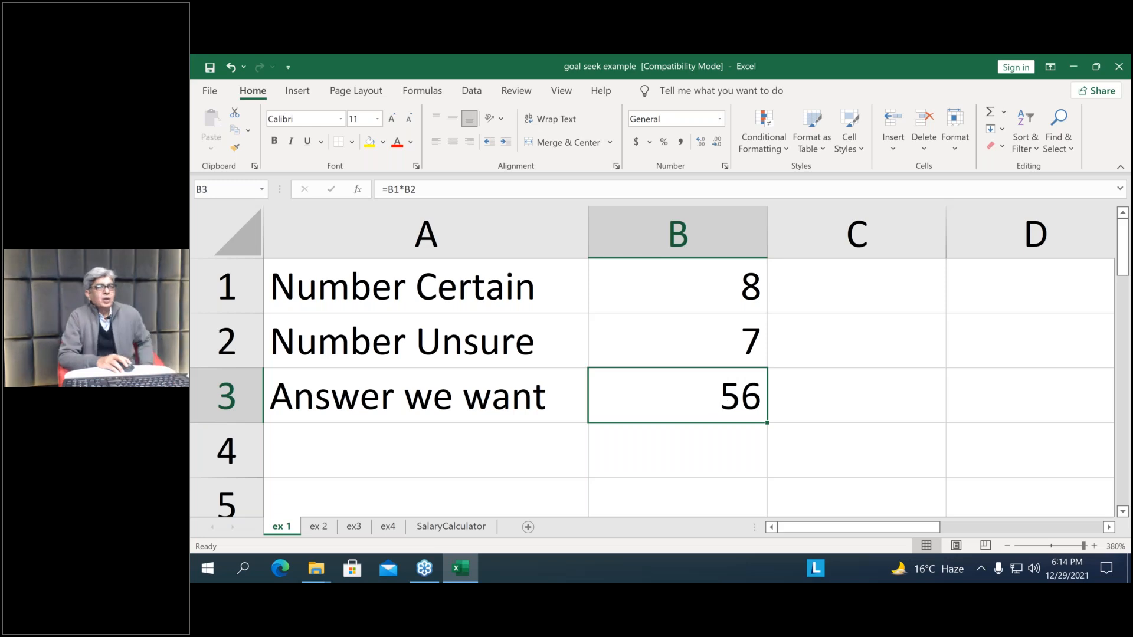
{"action": "double_click", "coordinate": [734, 400]}
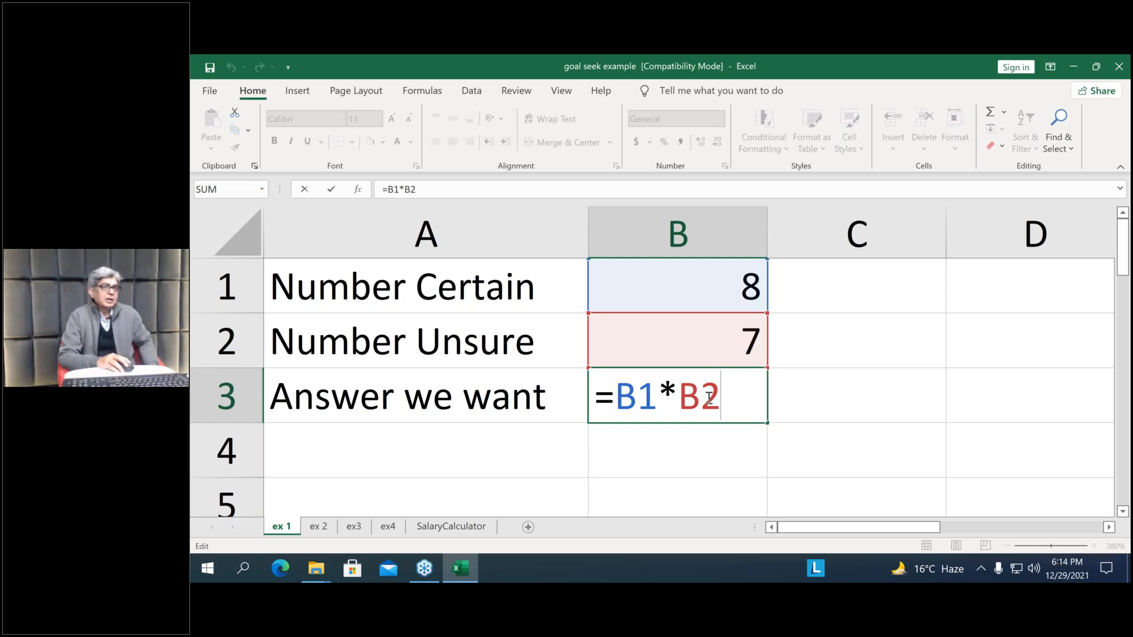
{"action": "left_click", "coordinate": [816, 400]}
Clear the Number Unsure value in cell B2
{"action": "left_click", "coordinate": [719, 397]}
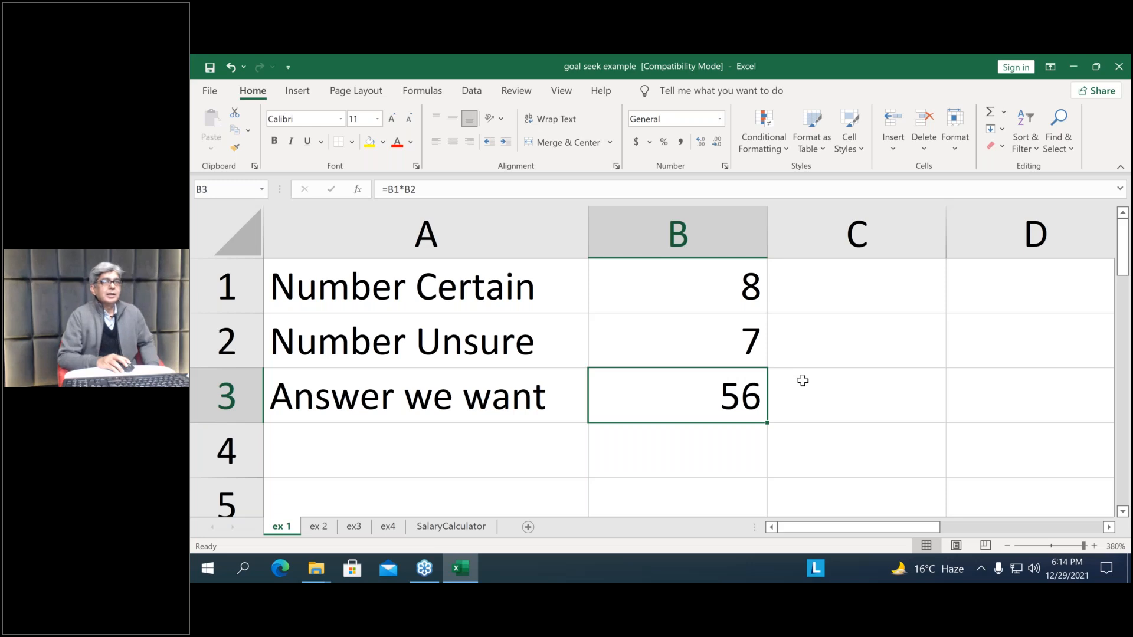
{"action": "left_click", "coordinate": [742, 345]}
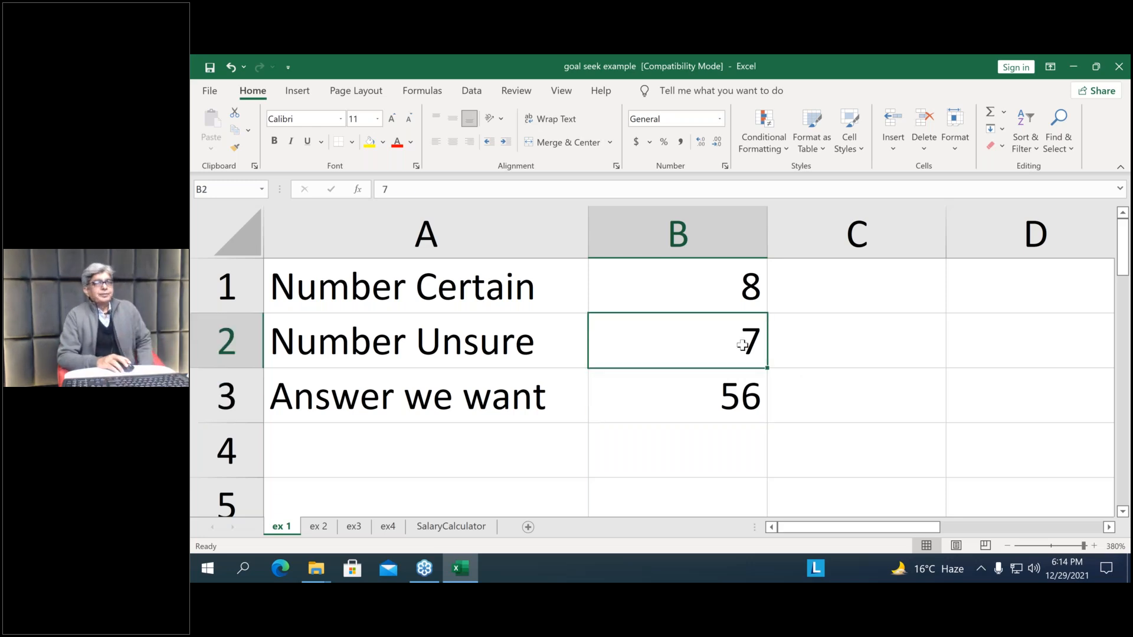
{"action": "key", "text": "Delete"}
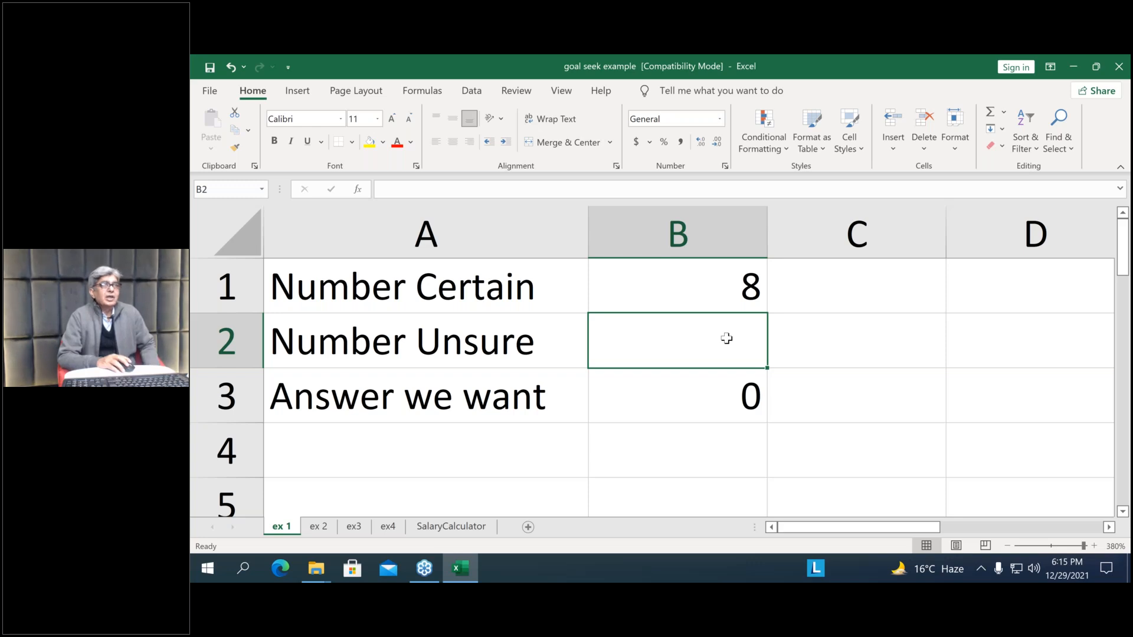
Start a Goal Seek with B3 as the set cell and 56 as the target value
{"action": "left_click", "coordinate": [472, 92]}
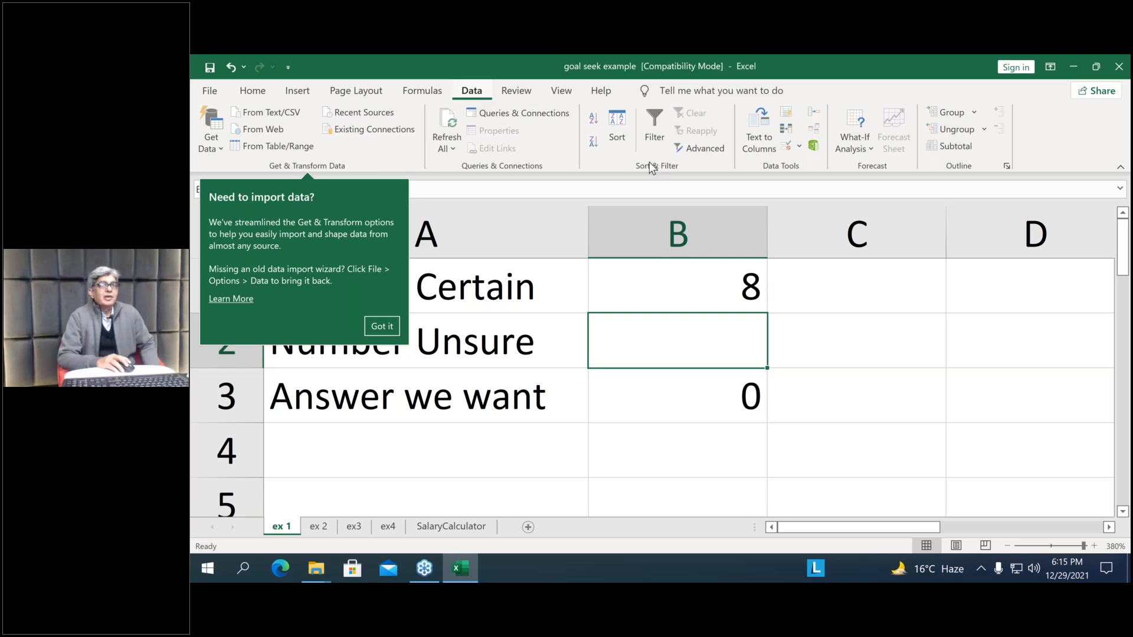
{"action": "left_click", "coordinate": [867, 152]}
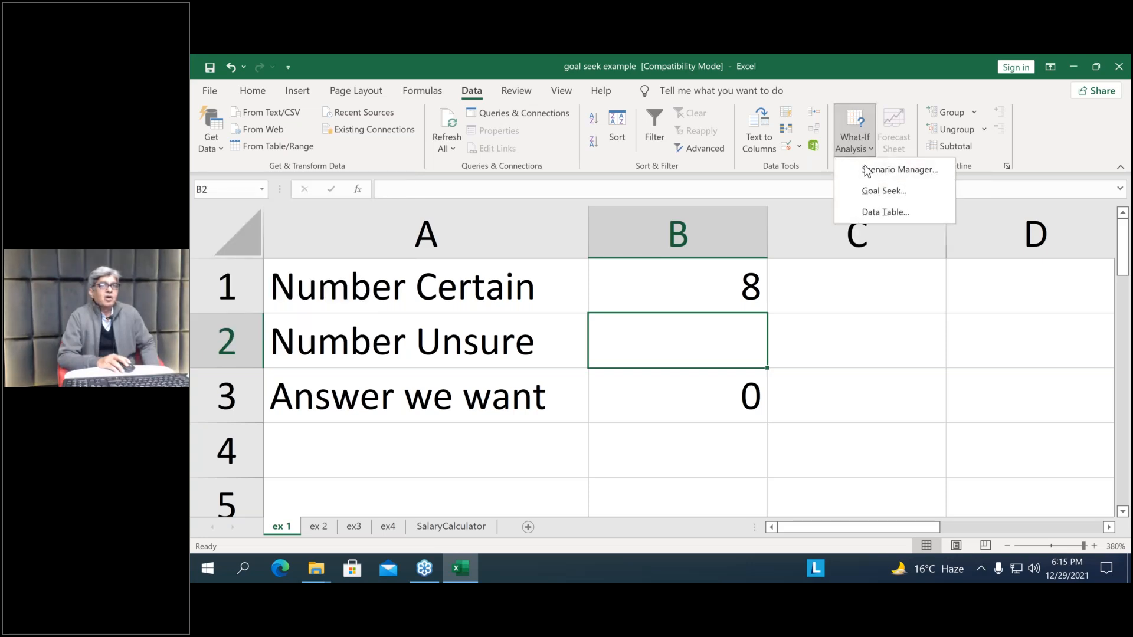
{"action": "left_click", "coordinate": [880, 192]}
{"action": "left_click_drag", "start_coordinate": [472, 248], "coordinate": [857, 276]}
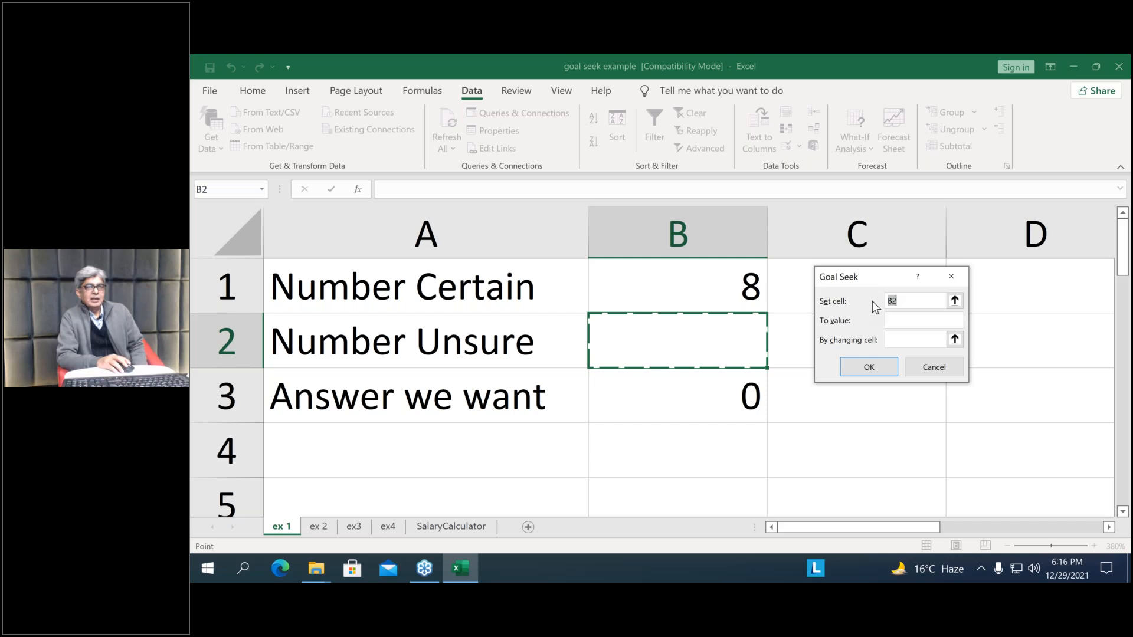
{"action": "left_click", "coordinate": [676, 398]}
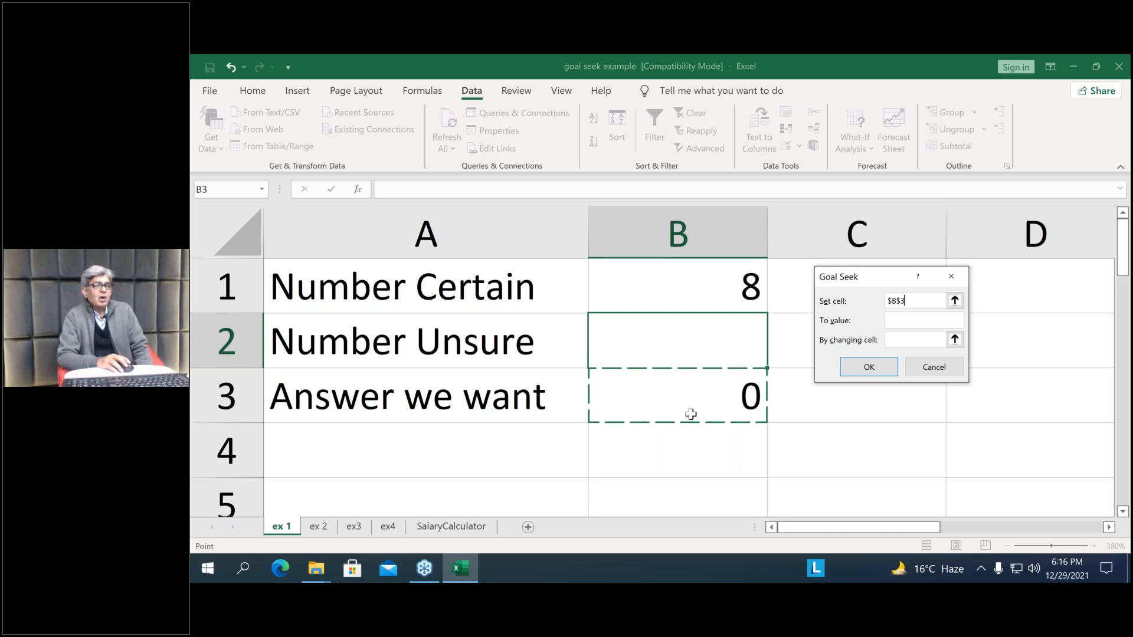
{"action": "left_click", "coordinate": [928, 323]}
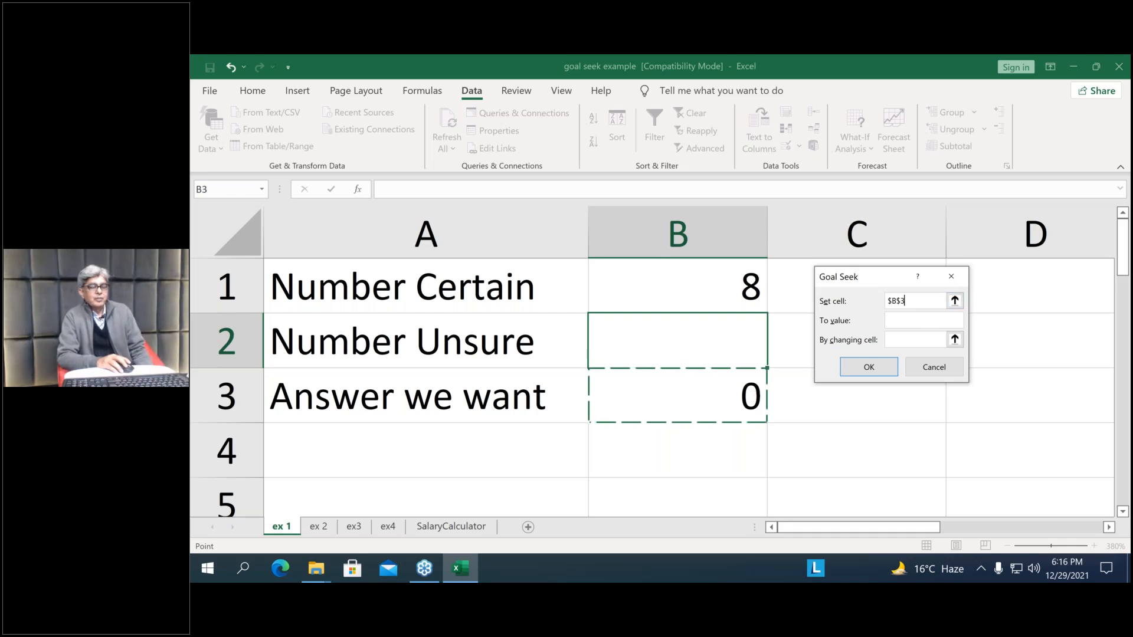
{"action": "type", "text": "56"}
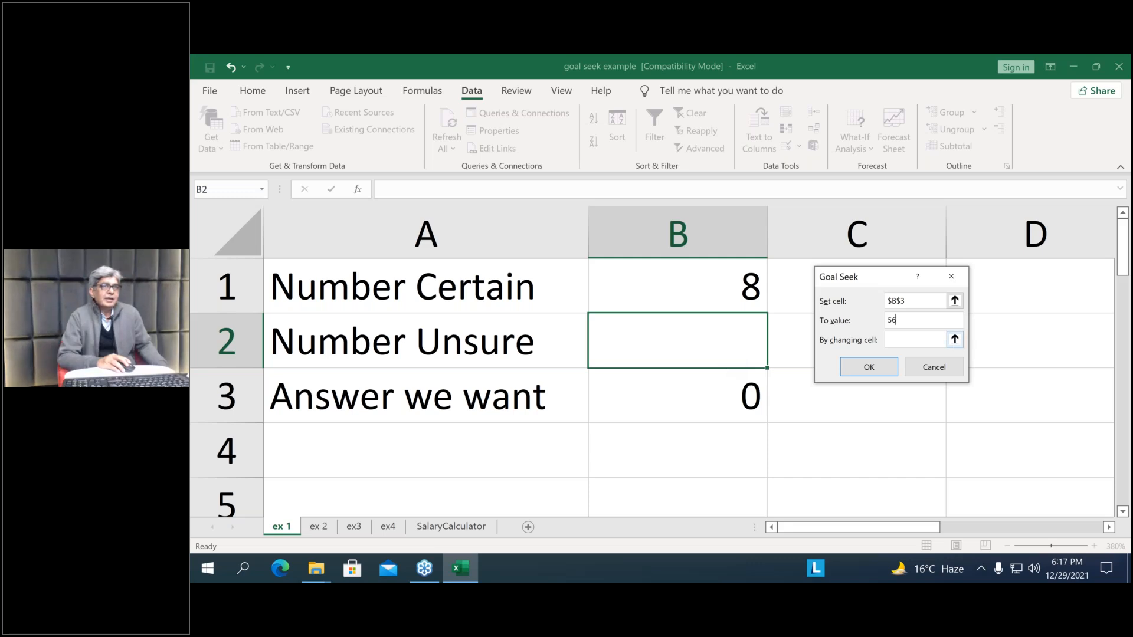
Run the Goal Seek with B2 as the changing cell and discard its solution
{"action": "left_click", "coordinate": [955, 340]}
{"action": "left_click", "coordinate": [688, 341]}
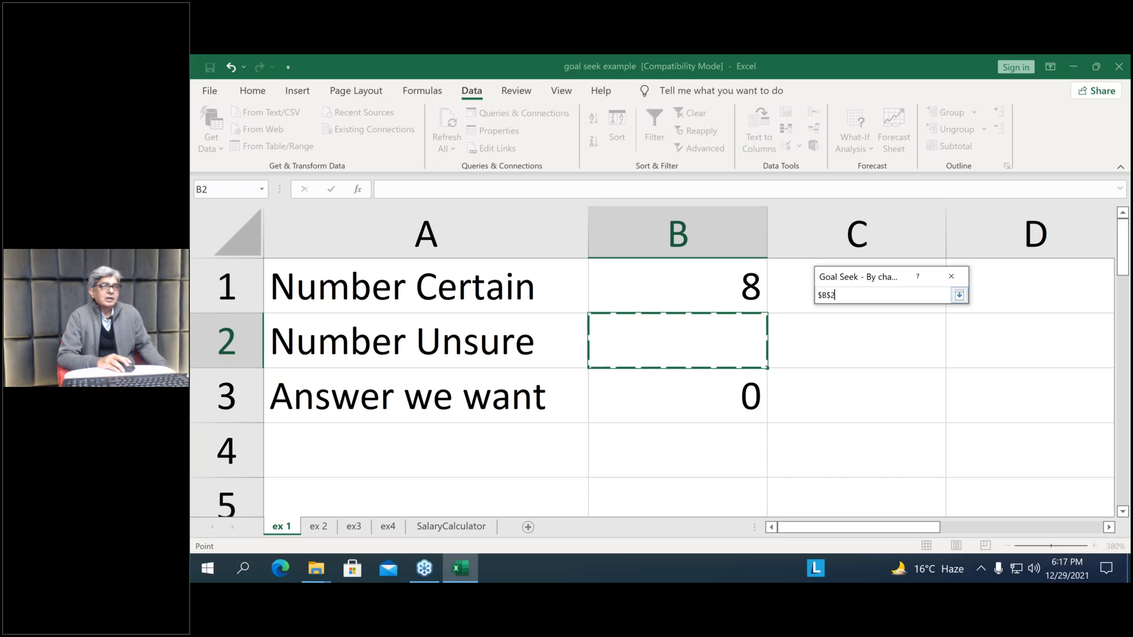
{"action": "left_click", "coordinate": [959, 296]}
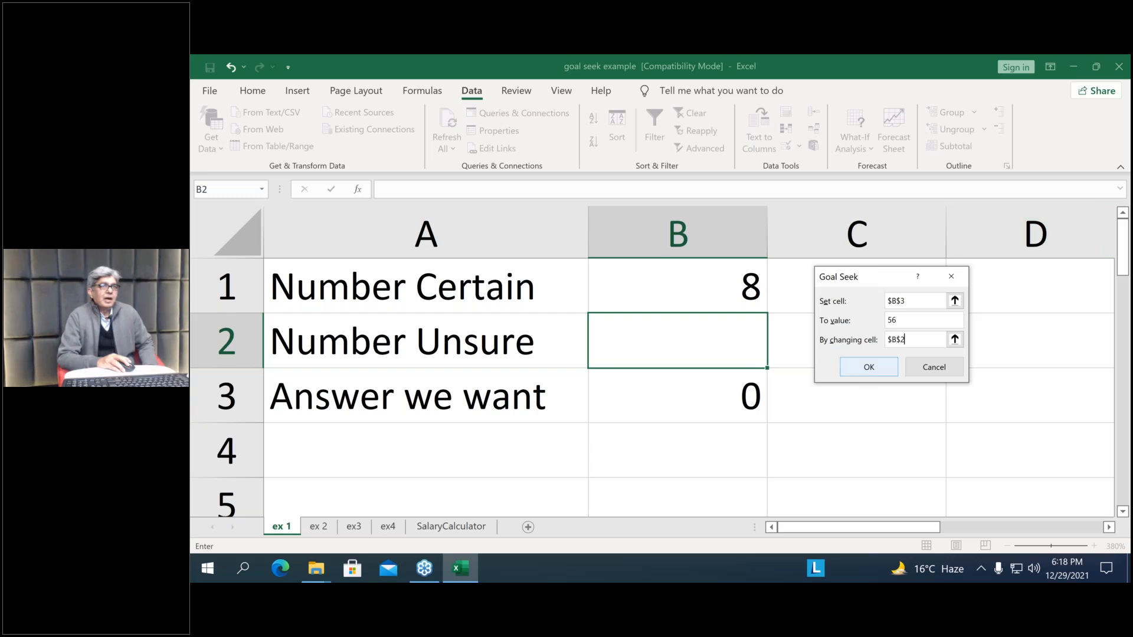
{"action": "left_click", "coordinate": [864, 366]}
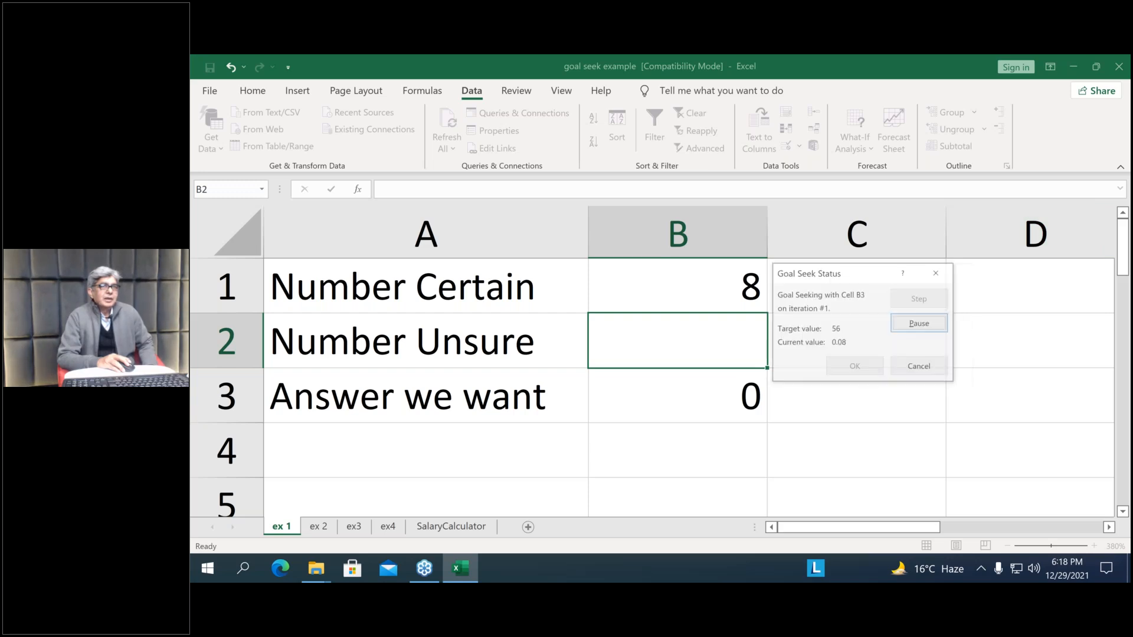
{"action": "left_click", "coordinate": [918, 369]}
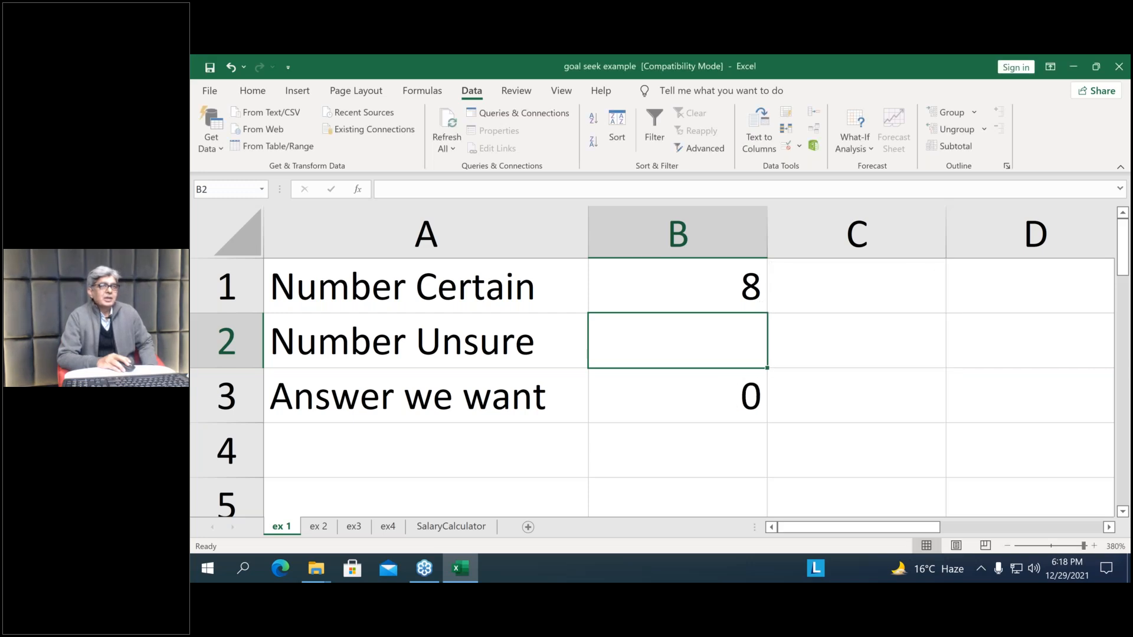
Set up another Goal Seek on the Answer we want cell B3 with a target value of 56
{"action": "left_click", "coordinate": [868, 149]}
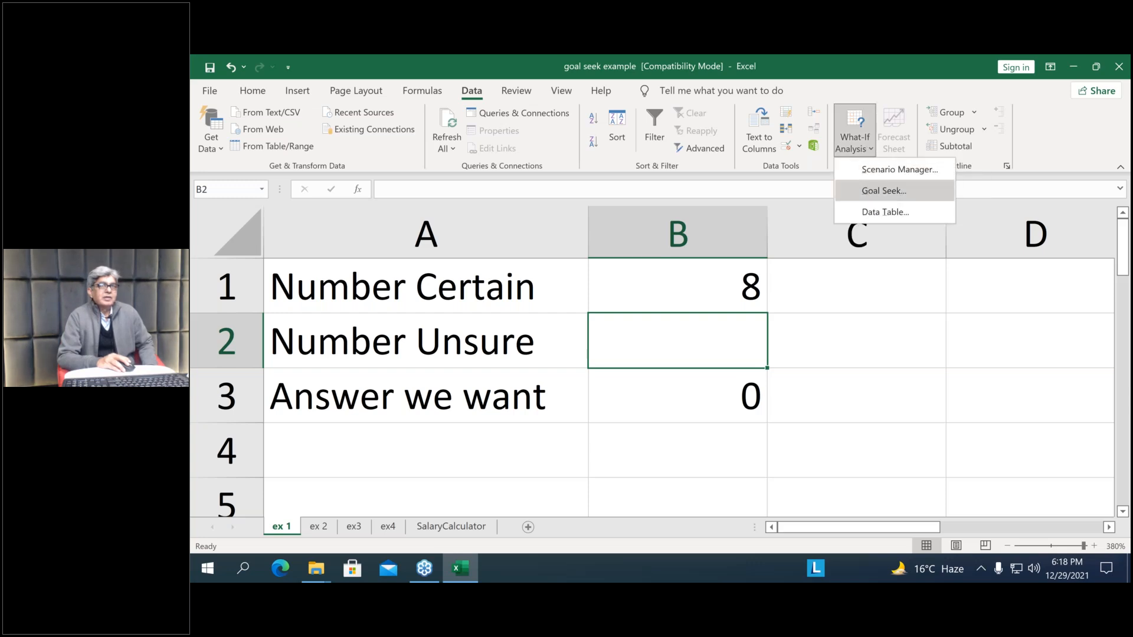
{"action": "left_click", "coordinate": [884, 190]}
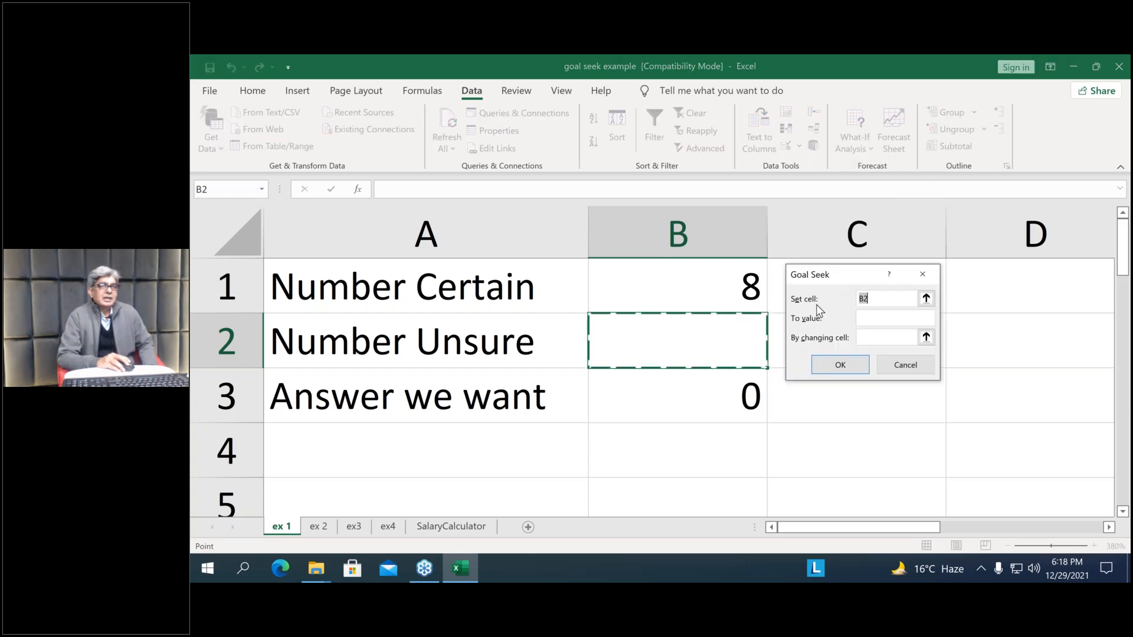
{"action": "left_click", "coordinate": [723, 409]}
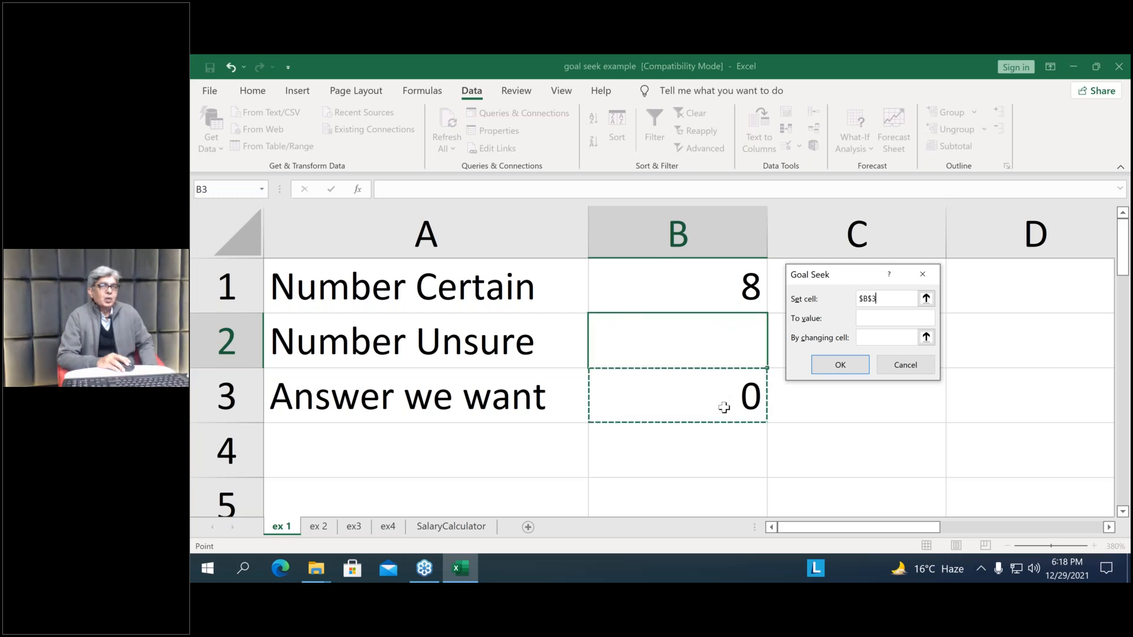
{"action": "left_click", "coordinate": [881, 319]}
{"action": "type", "text": "56"}
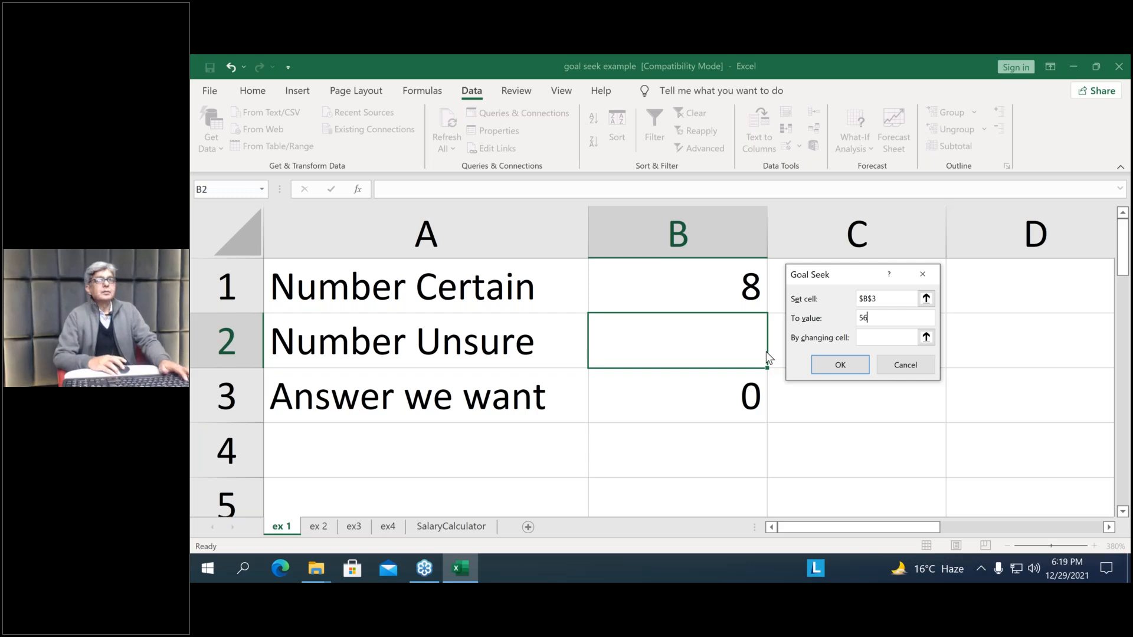
Use B2 as the changing cell, run the Goal Seek, view the solved Number Unsure, and discard the solution
{"action": "key", "text": "Tab"}
{"action": "key", "text": "Tab"}
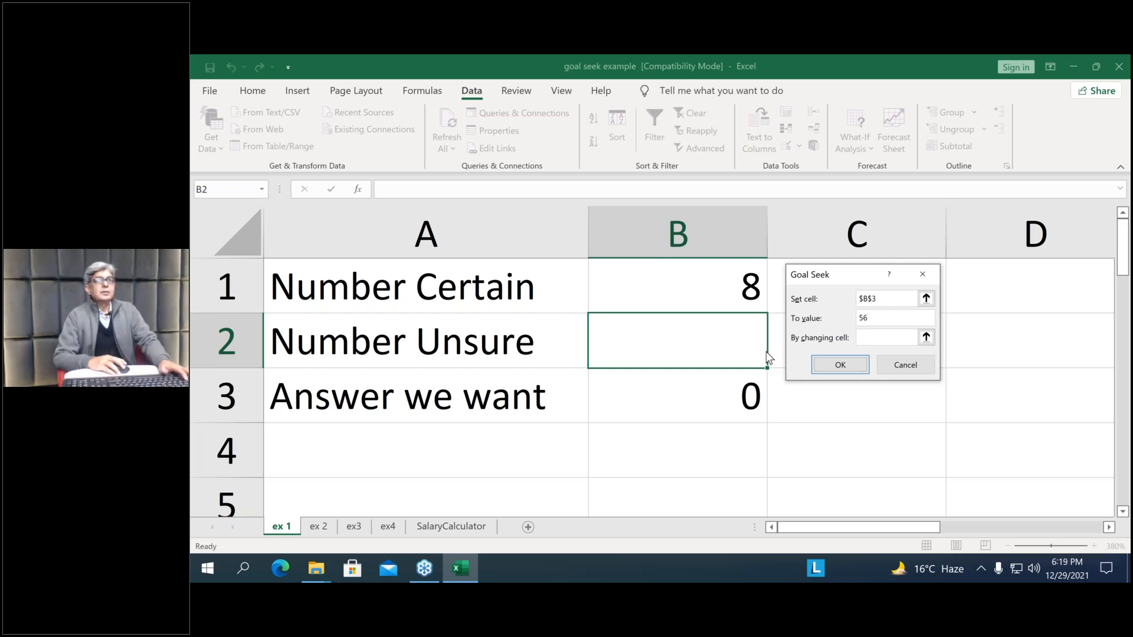
{"action": "key", "text": "shift+Tab"}
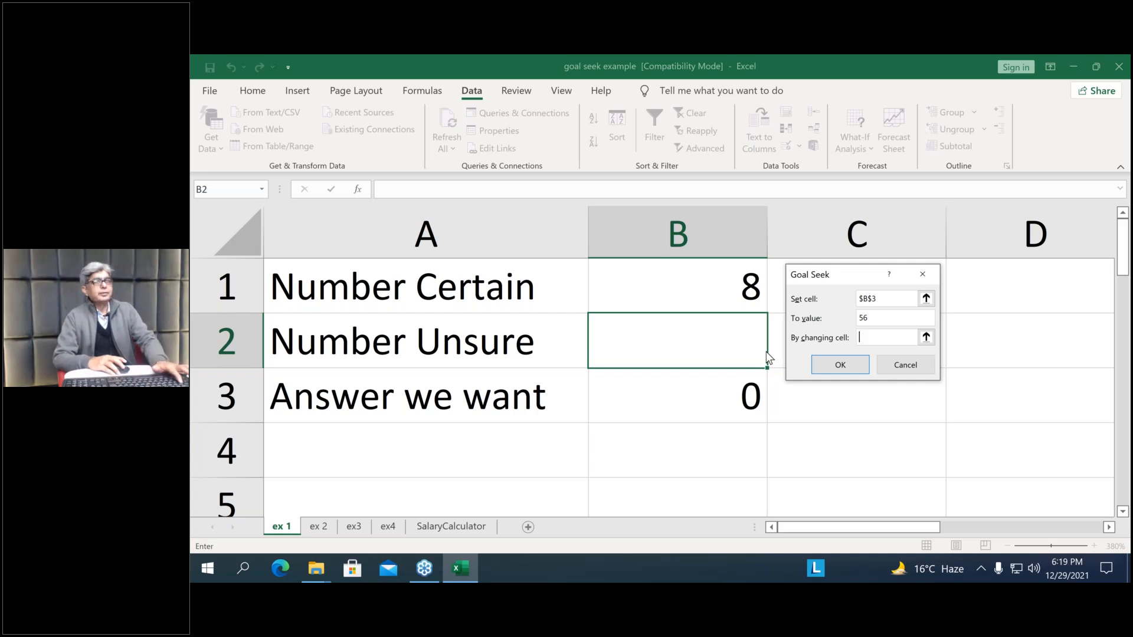
{"action": "type", "text": "B"}
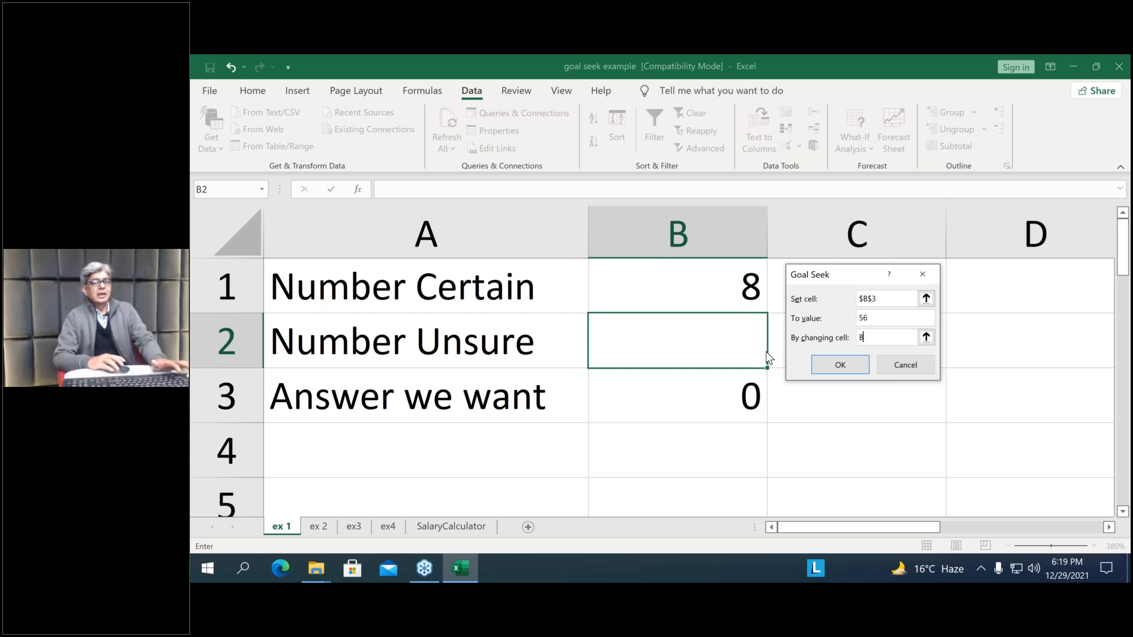
{"action": "type", "text": "2"}
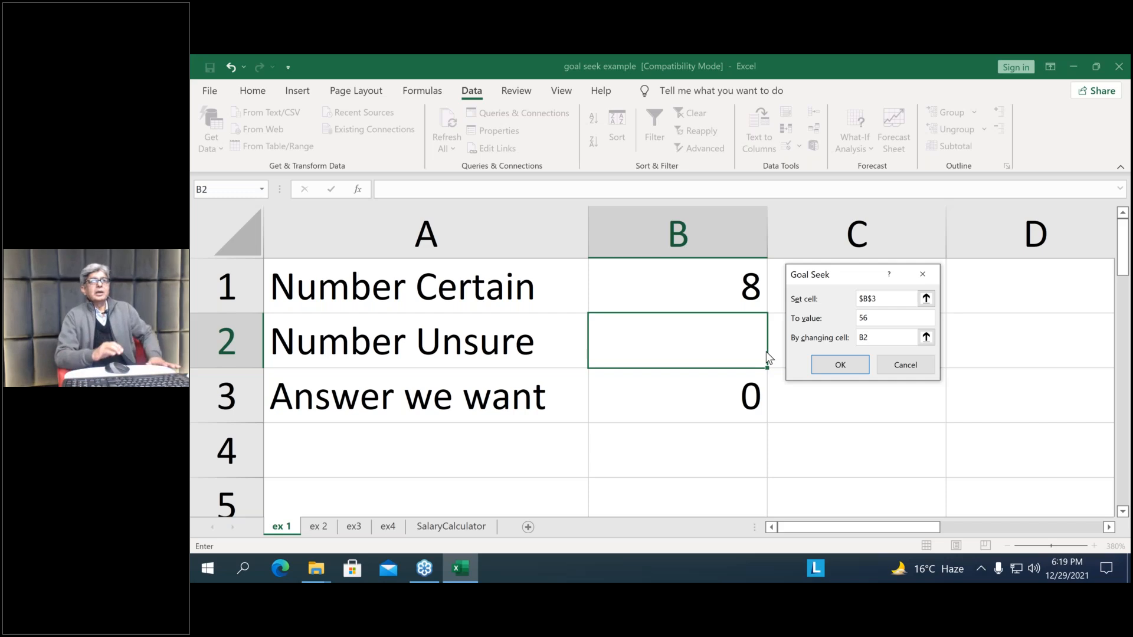
{"action": "key", "text": "Return"}
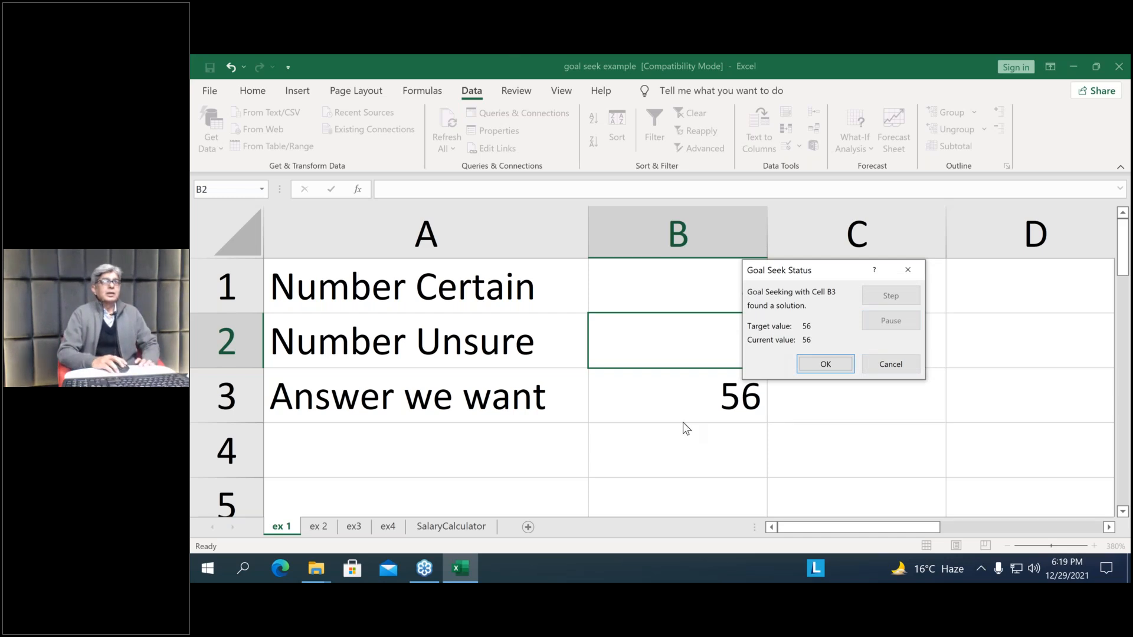
{"action": "left_click_drag", "start_coordinate": [849, 271], "coordinate": [975, 296]}
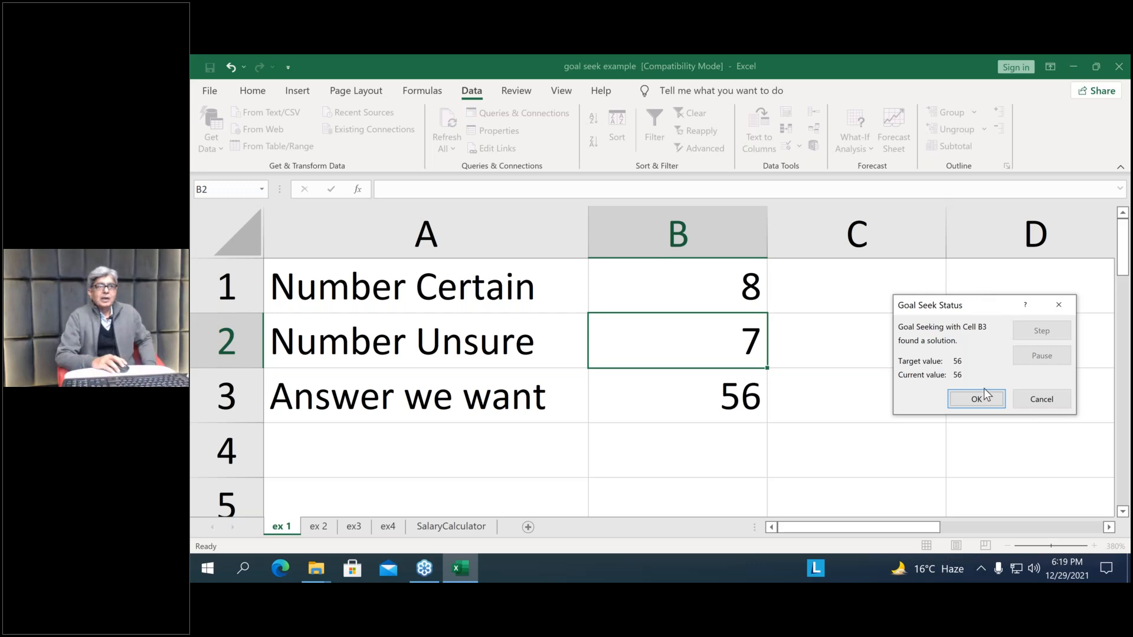
{"action": "left_click", "coordinate": [1043, 400]}
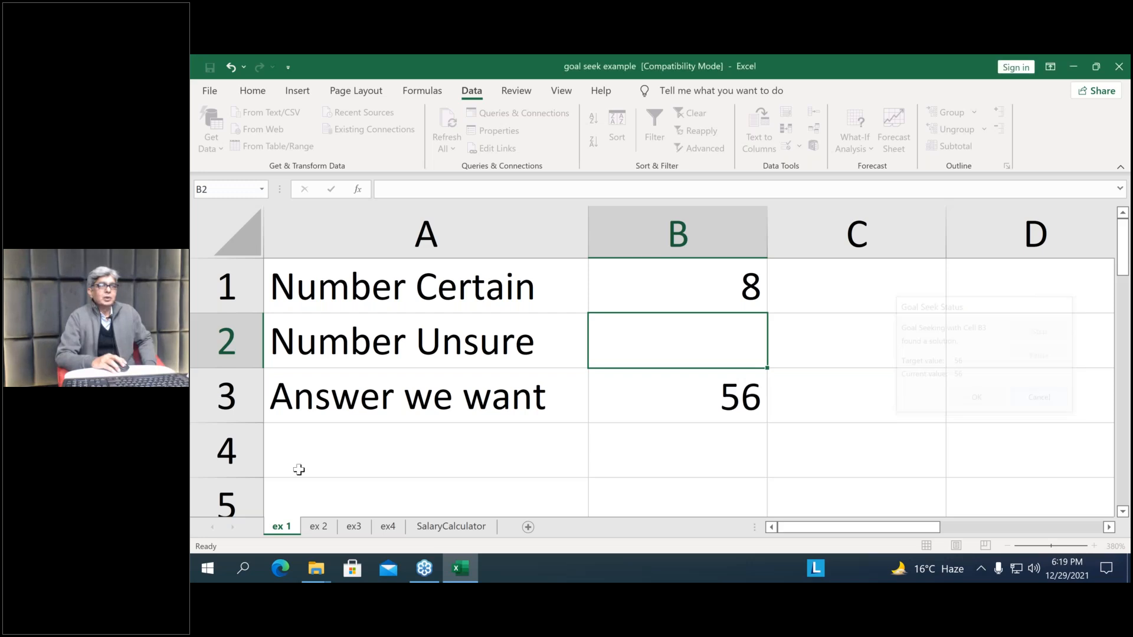
Go to the ex 2 sheet and inspect the formula behind Profits in B4 of the first sales table
{"action": "left_click", "coordinate": [323, 528]}
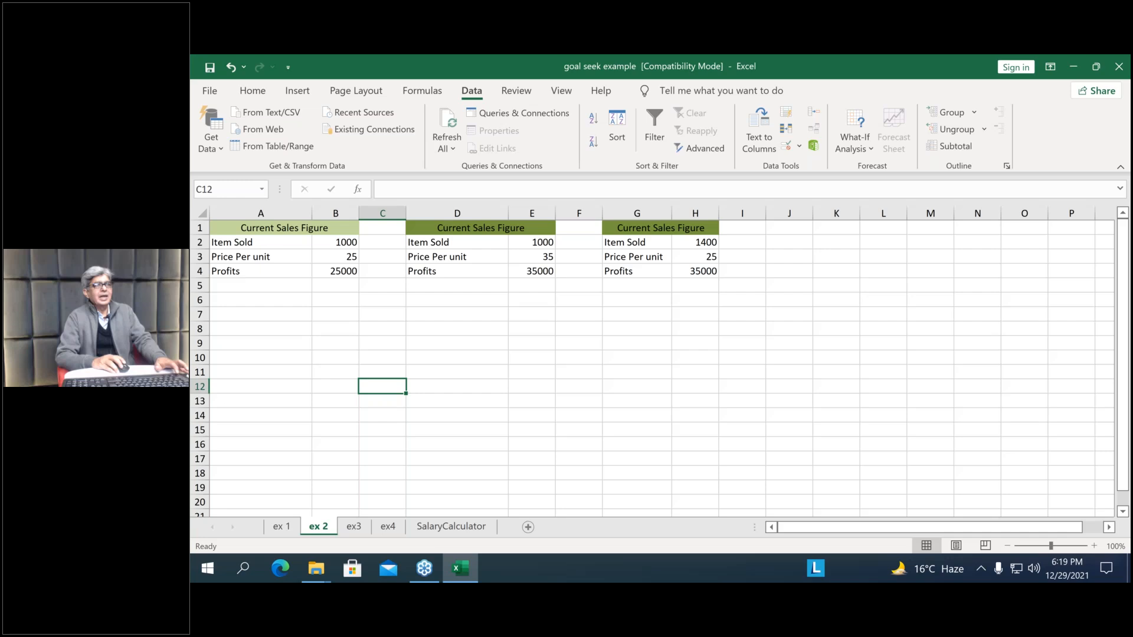
{"action": "scroll", "coordinate": [917, 453], "scroll_direction": "up", "scroll_amount": 1}
{"action": "scroll", "coordinate": [917, 453], "scroll_direction": "up", "scroll_amount": 1}
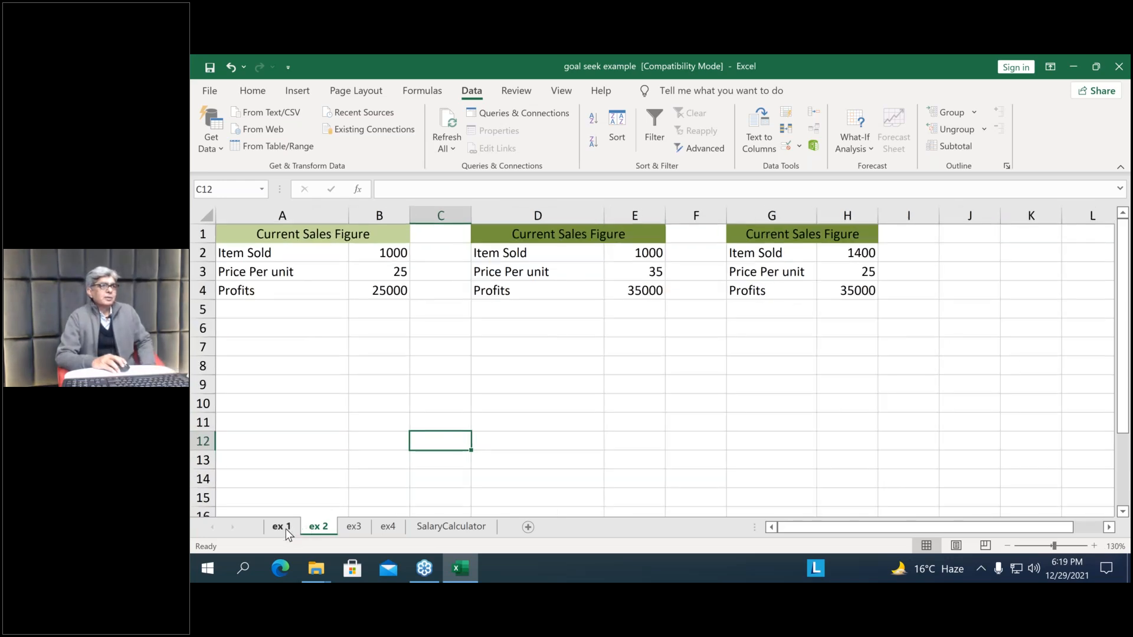
{"action": "left_click", "coordinate": [282, 527]}
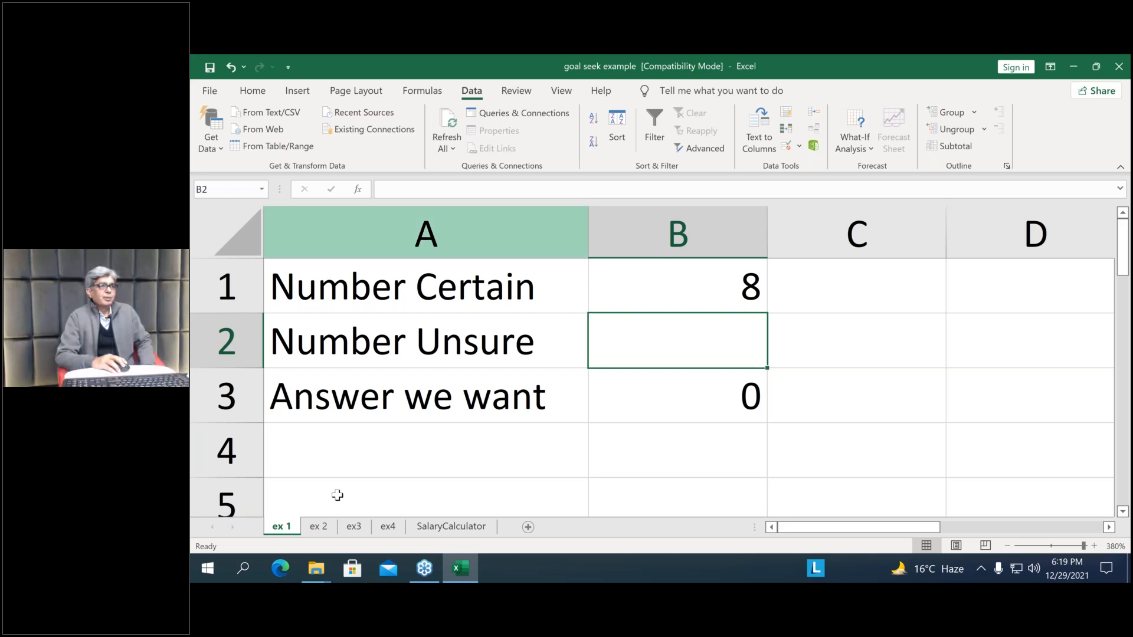
{"action": "left_click", "coordinate": [319, 527]}
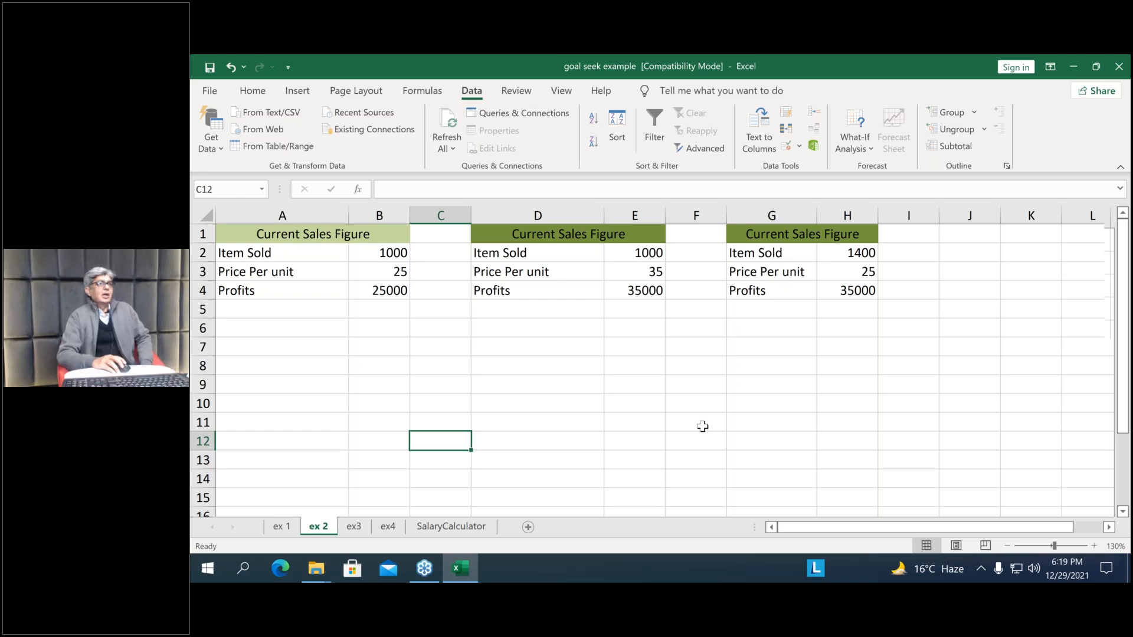
{"action": "scroll", "coordinate": [705, 426], "scroll_direction": "up", "scroll_amount": 2, "text": "ctrl"}
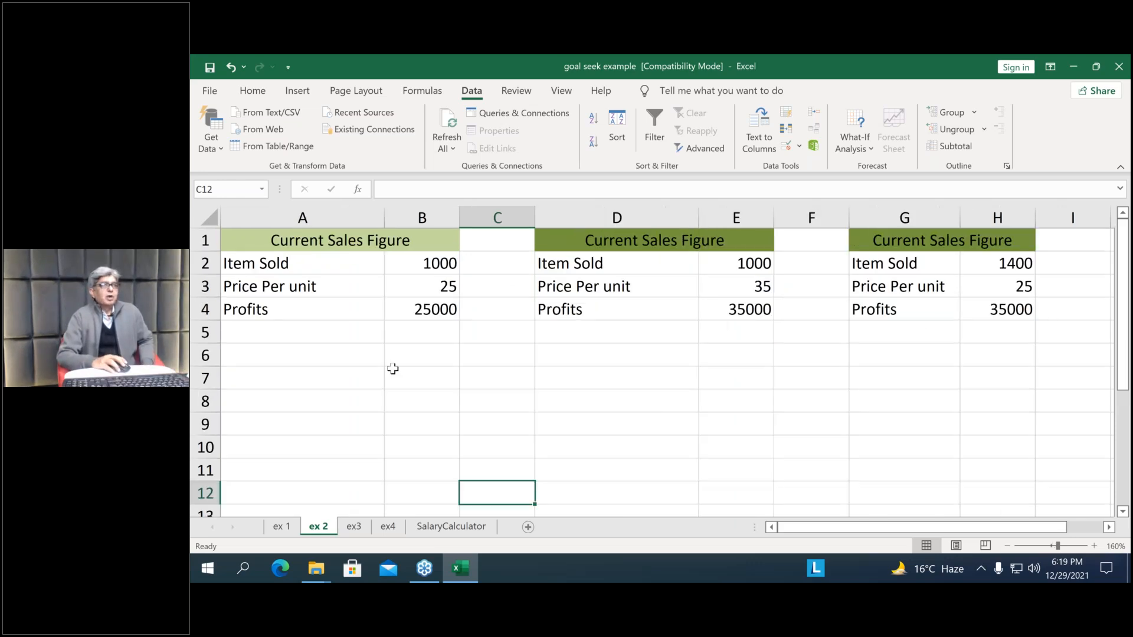
{"action": "left_click", "coordinate": [426, 311]}
{"action": "double_click", "coordinate": [422, 311]}
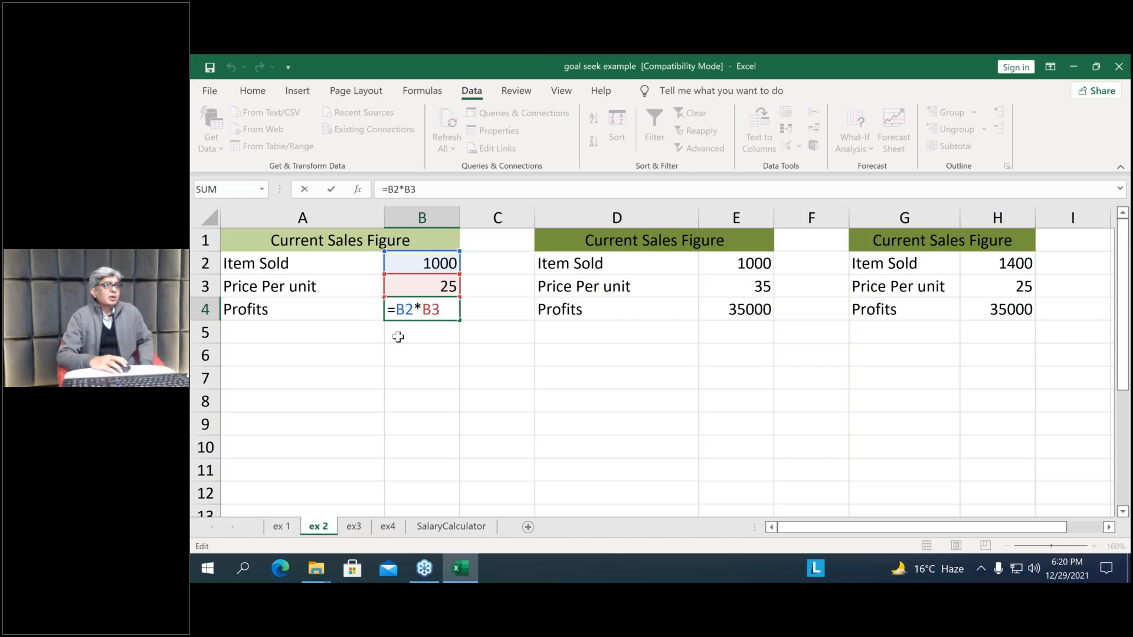
{"action": "key", "text": "Return"}
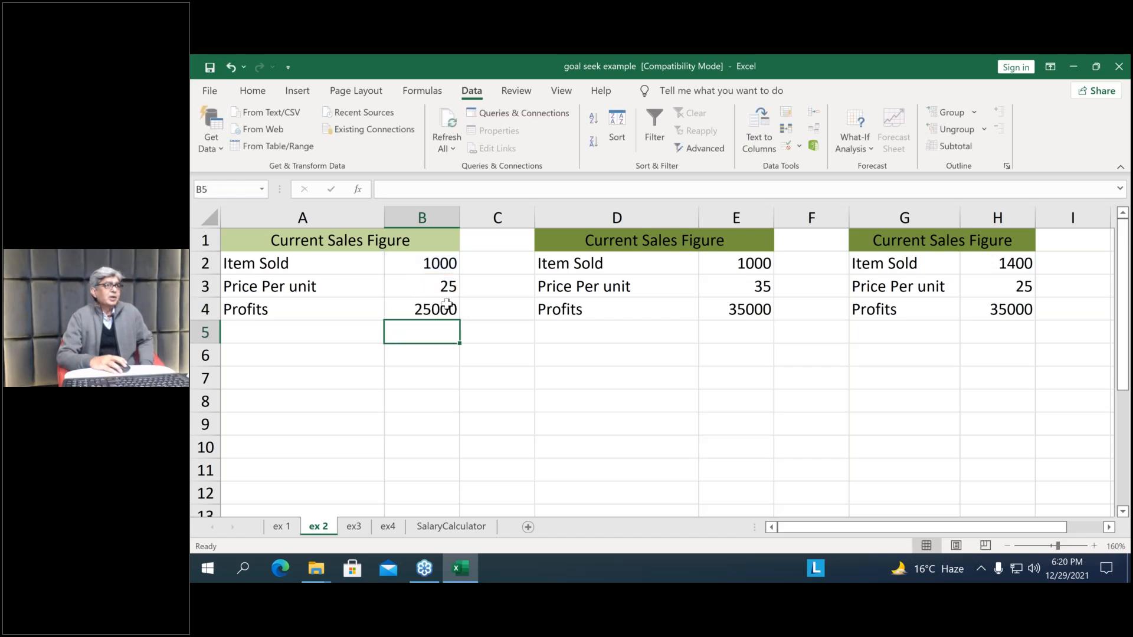
Change the Profits label in cell A4 of the first sales table to Sales
{"action": "left_click", "coordinate": [273, 312]}
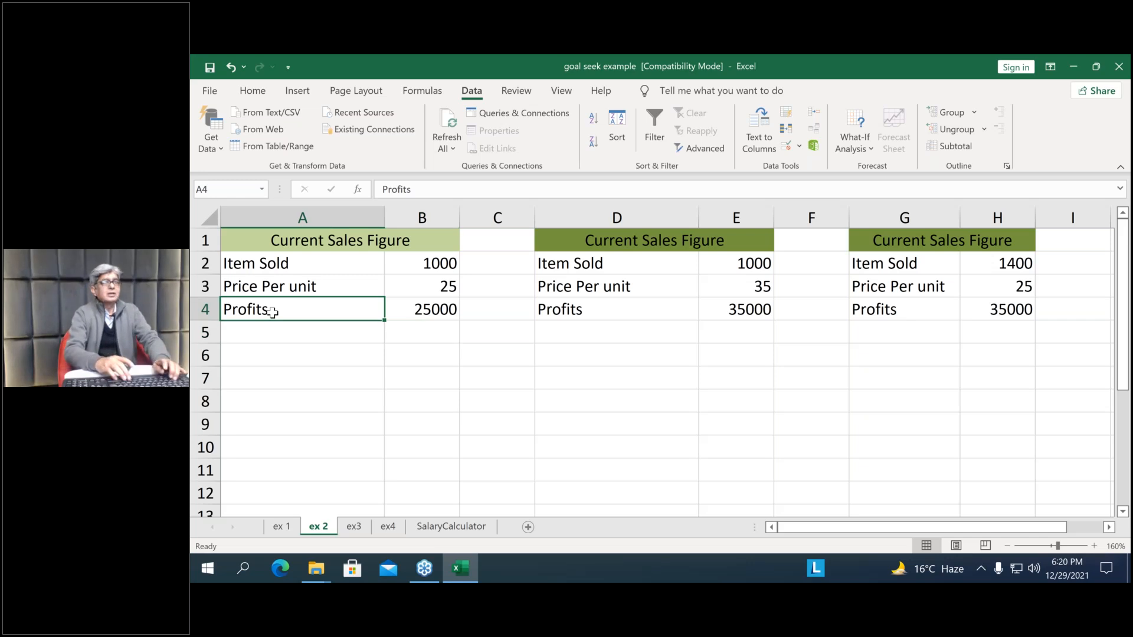
{"action": "type", "text": "sA"}
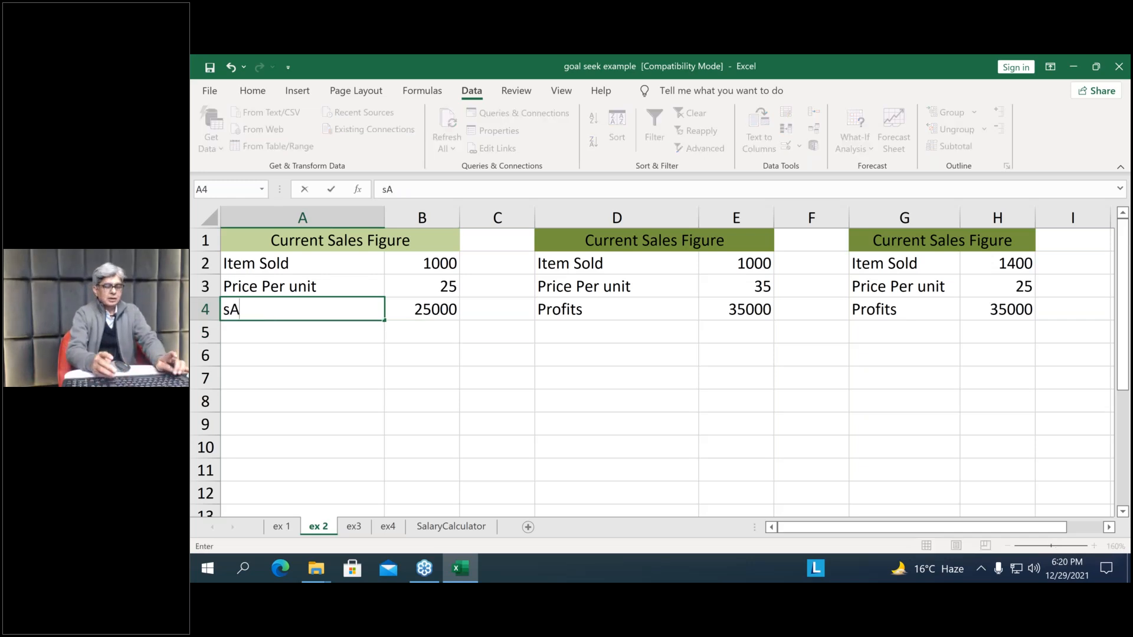
{"action": "key", "text": "BackSpace"}
{"action": "key", "text": "BackSpace"}
{"action": "type", "text": "s"}
{"action": "key", "text": "BackSpace"}
{"action": "type", "text": "Sales"}
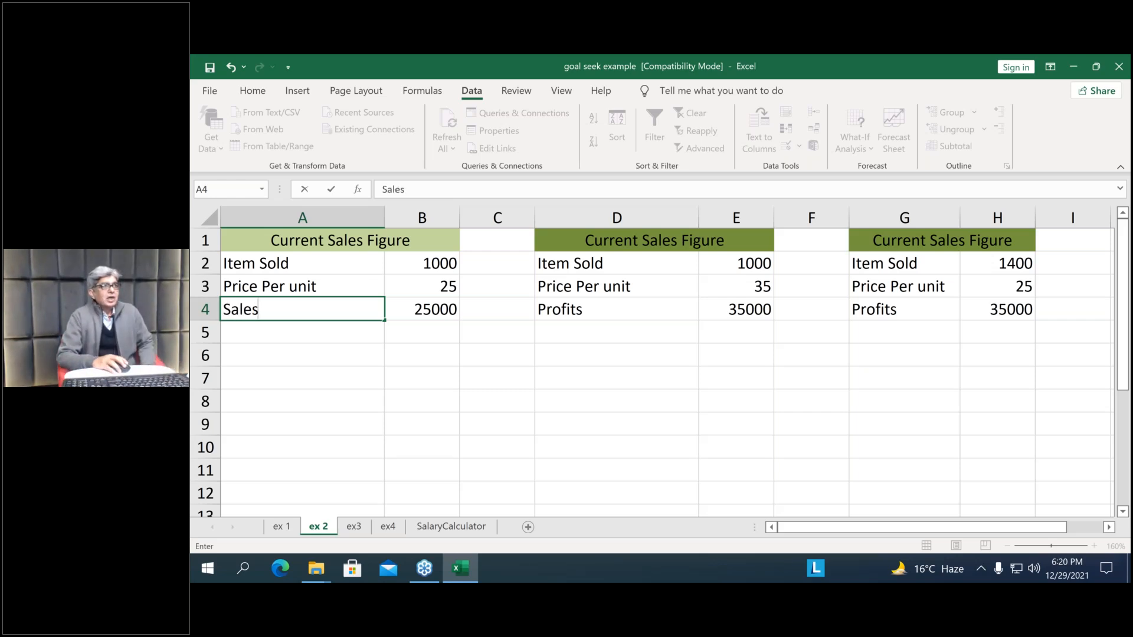
{"action": "key", "text": "Return"}
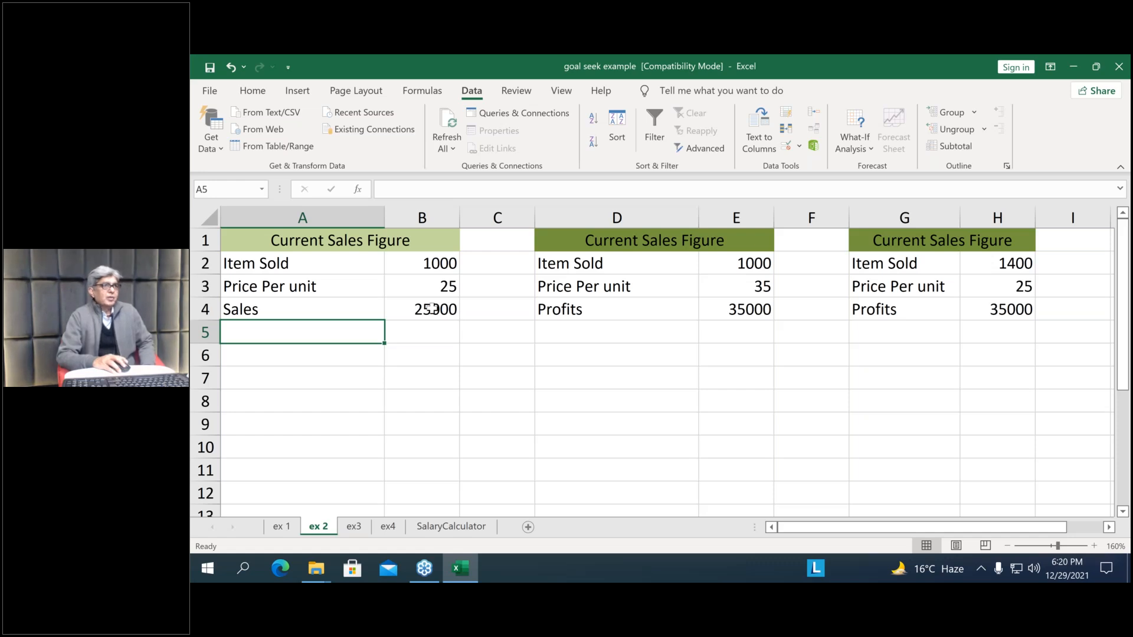
Set up a Goal Seek with the Sales cell B4 as the set cell and 125000 as the target value
{"action": "left_click", "coordinate": [431, 306]}
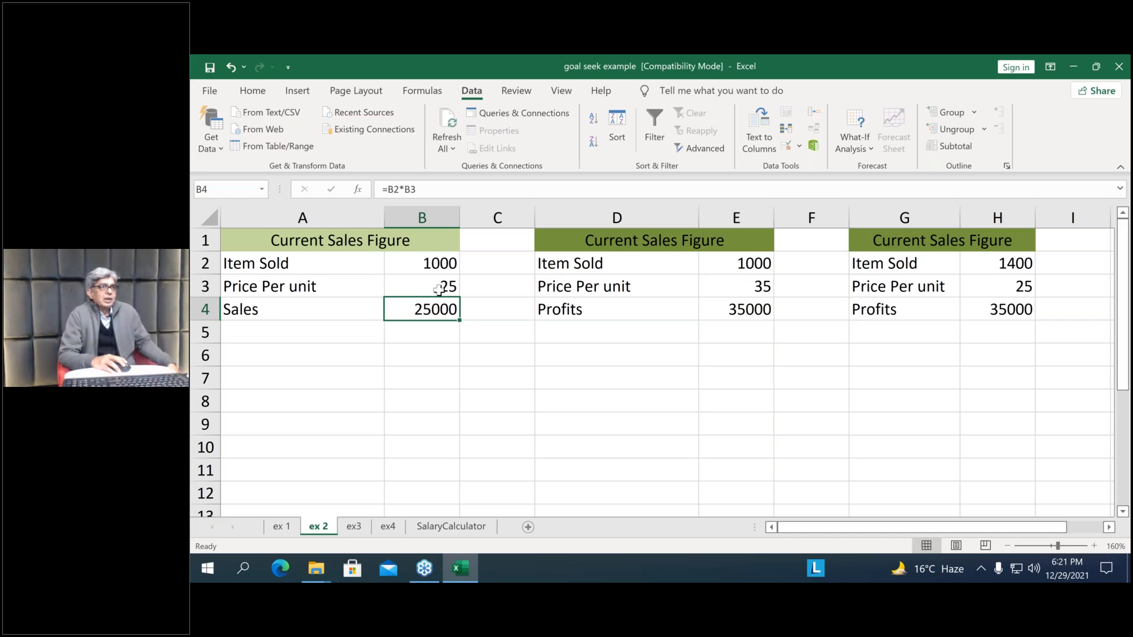
{"action": "left_click", "coordinate": [440, 288]}
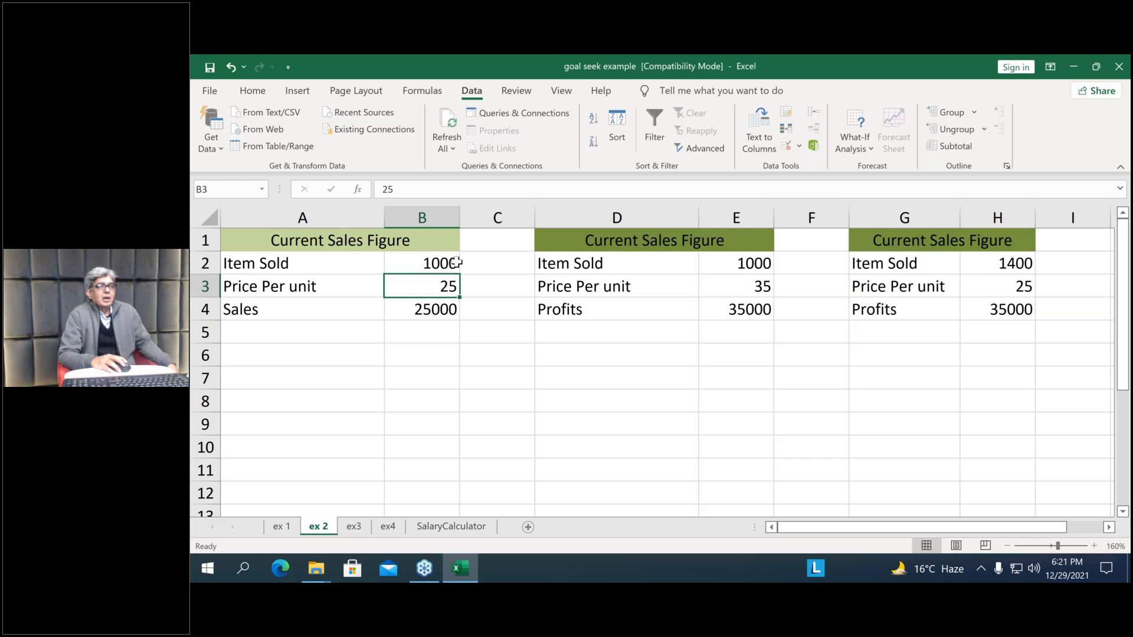
{"action": "left_click", "coordinate": [867, 146]}
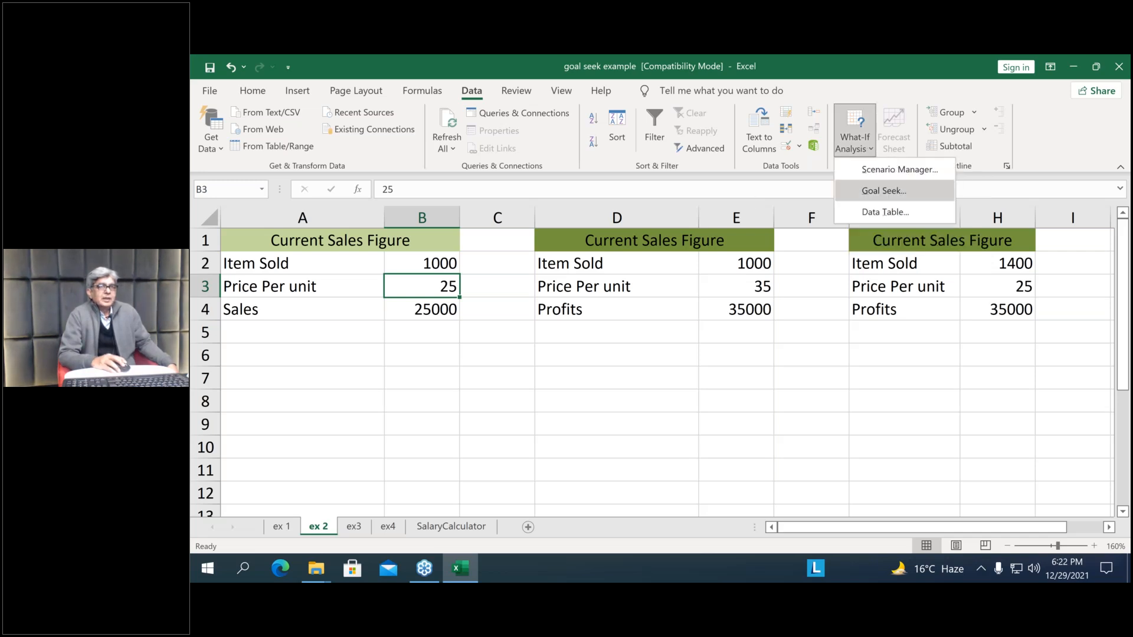
{"action": "left_click", "coordinate": [883, 191]}
{"action": "left_click_drag", "start_coordinate": [267, 413], "coordinate": [430, 356]}
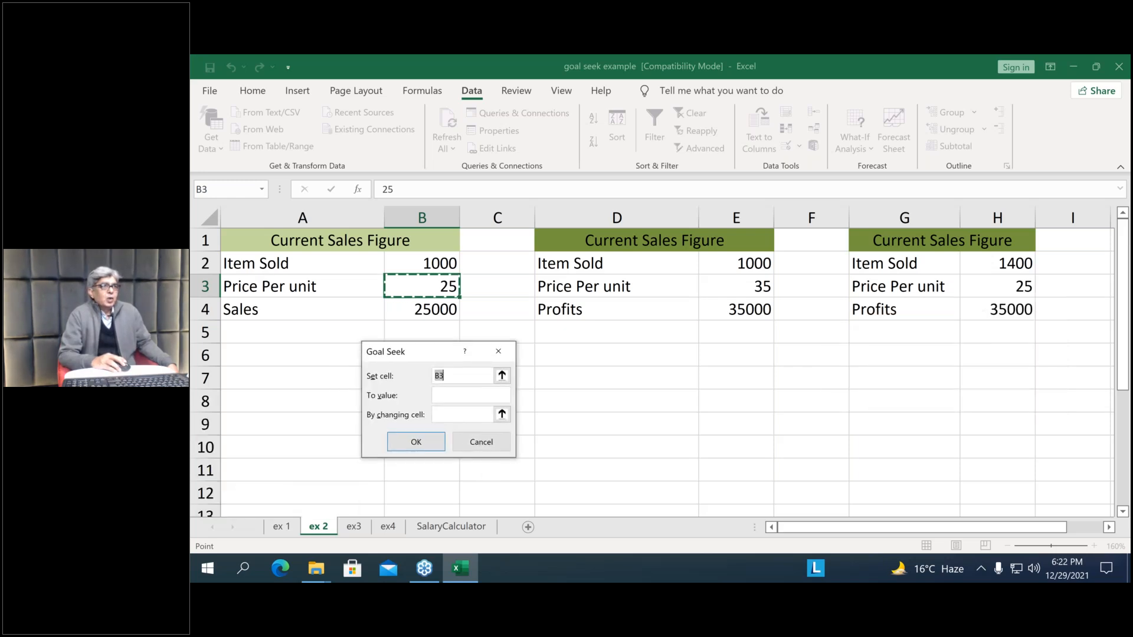
{"action": "left_click", "coordinate": [424, 308]}
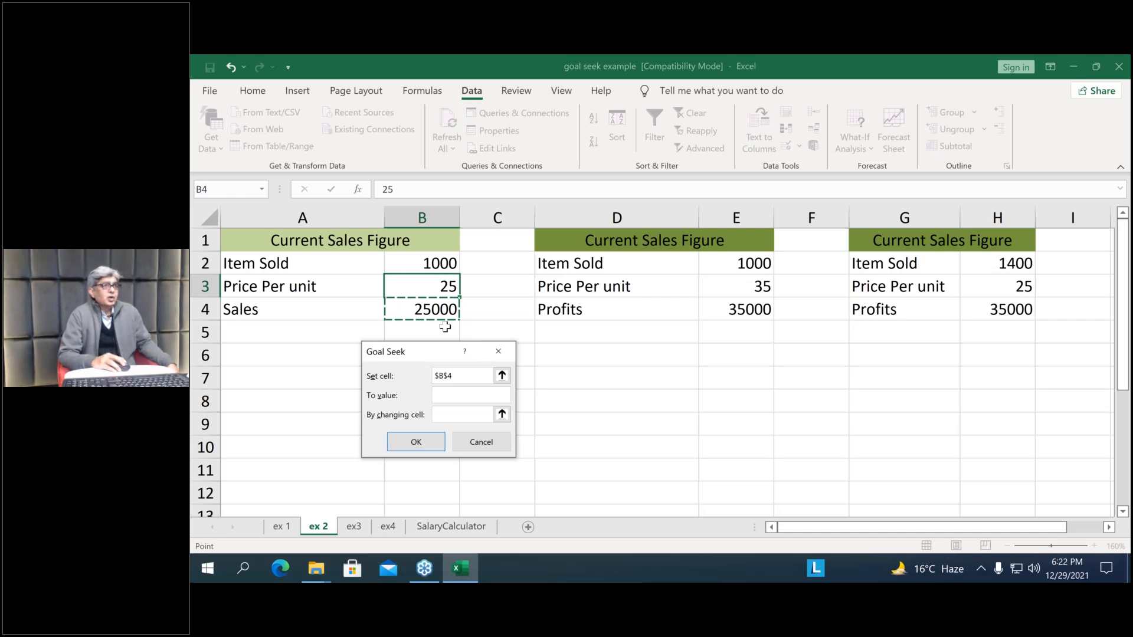
{"action": "left_click", "coordinate": [443, 396]}
{"action": "type", "text": "125000"}
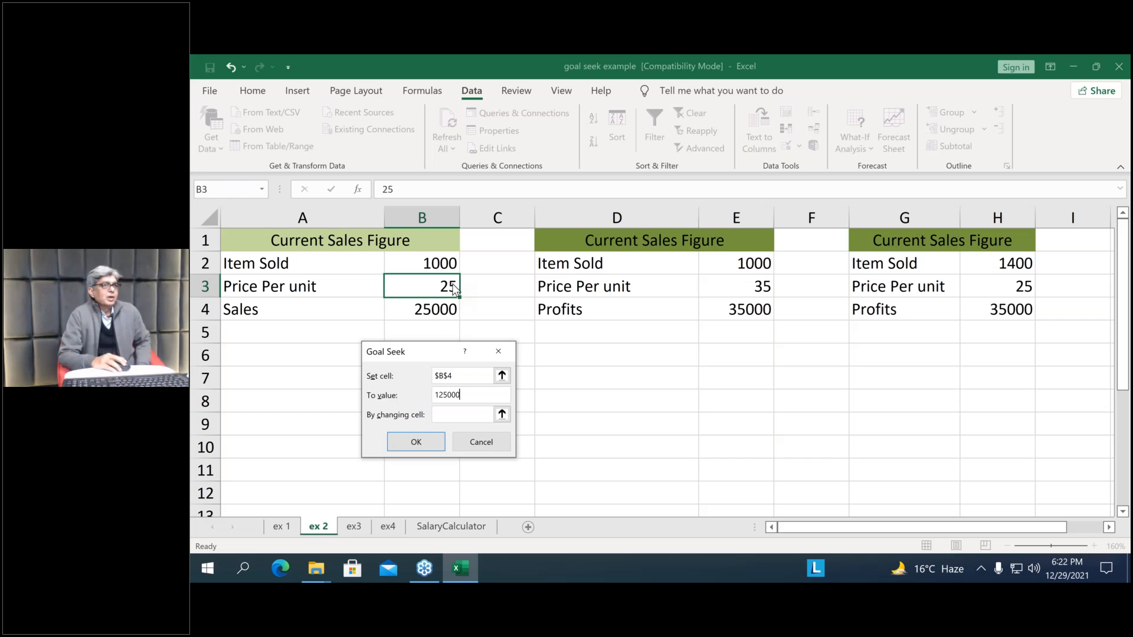
Run the Goal Seek with Price Per unit in B3 as the changing cell and discard its solution
{"action": "left_click", "coordinate": [454, 412]}
{"action": "left_click", "coordinate": [502, 414]}
{"action": "left_click", "coordinate": [418, 286]}
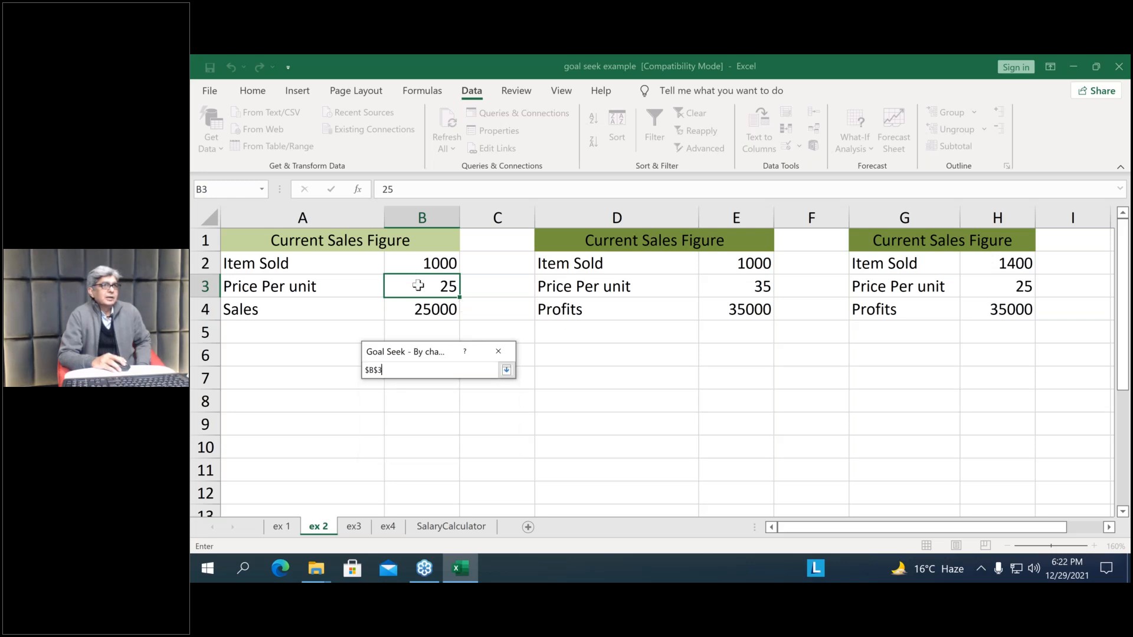
{"action": "left_click", "coordinate": [506, 373]}
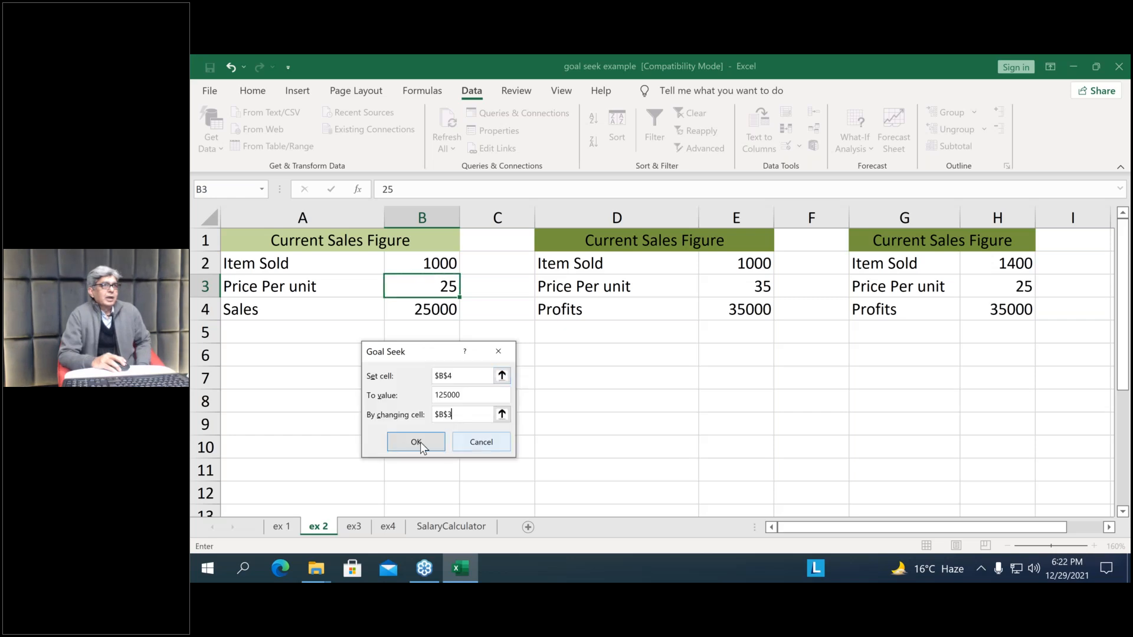
{"action": "left_click", "coordinate": [416, 442]}
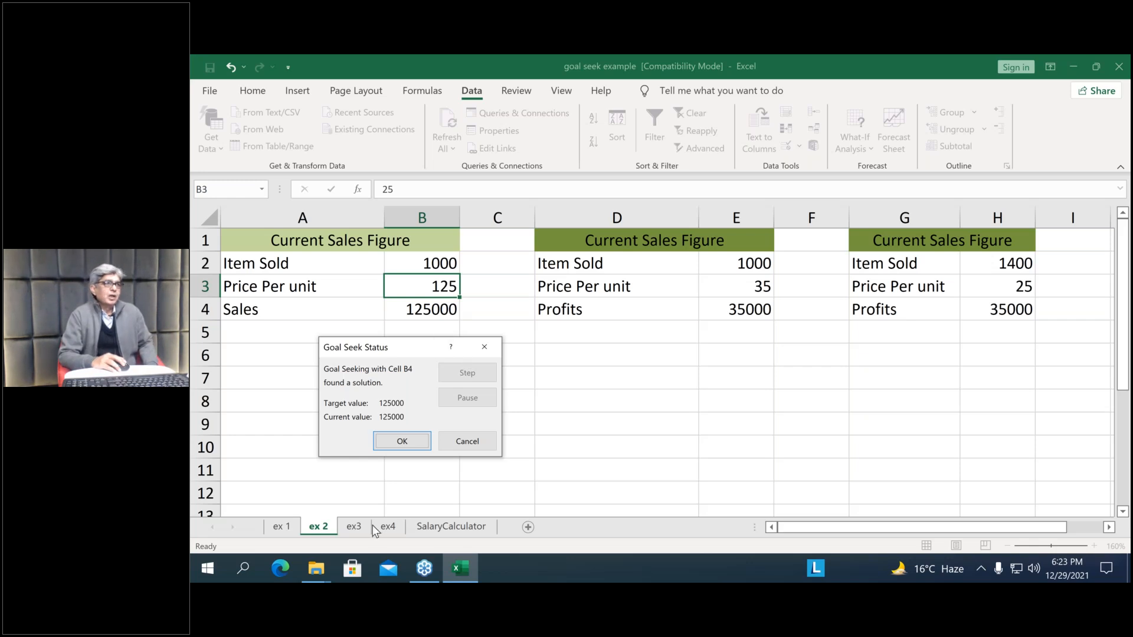
{"action": "left_click", "coordinate": [464, 444]}
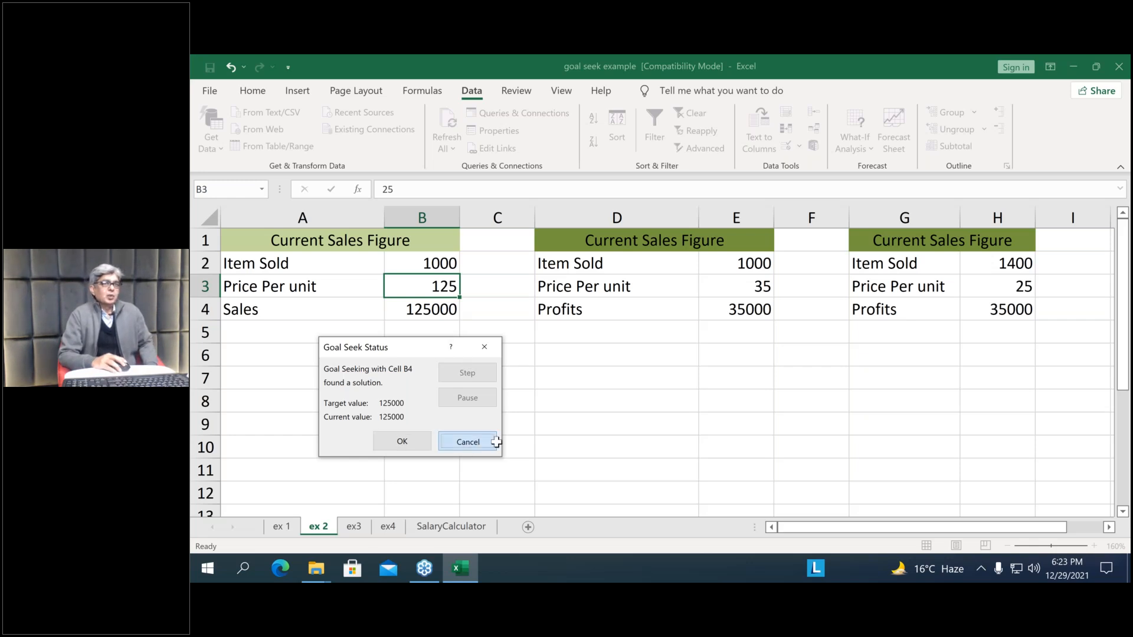
{"action": "left_click", "coordinate": [496, 442]}
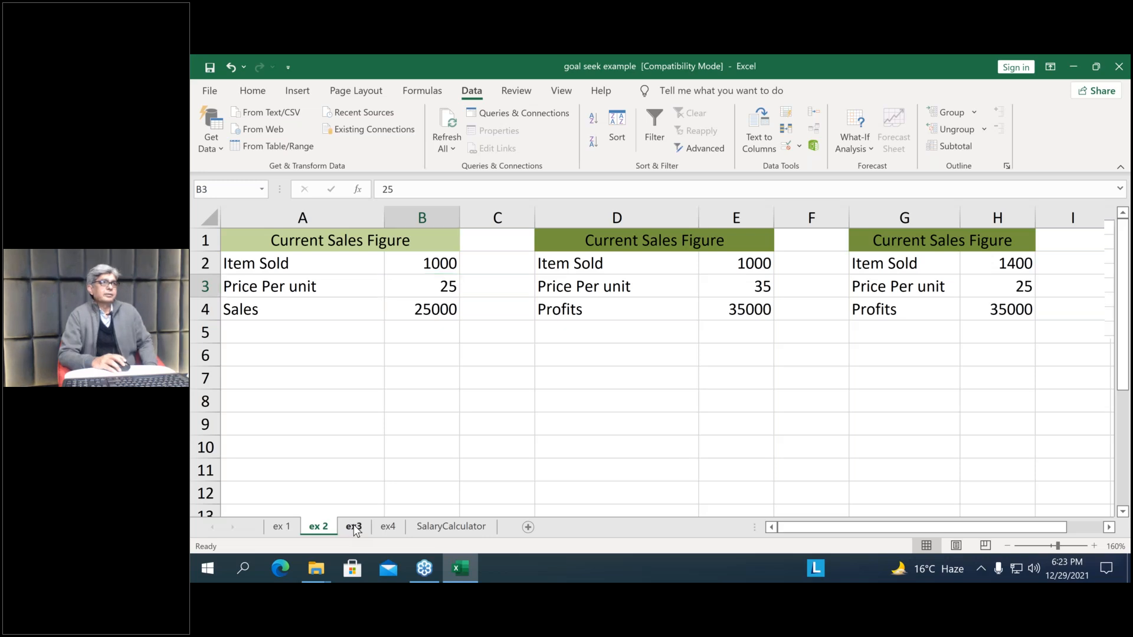
Go to the ex3 sheet and examine the loan, period, rate and instalment figures
{"action": "left_click", "coordinate": [354, 526]}
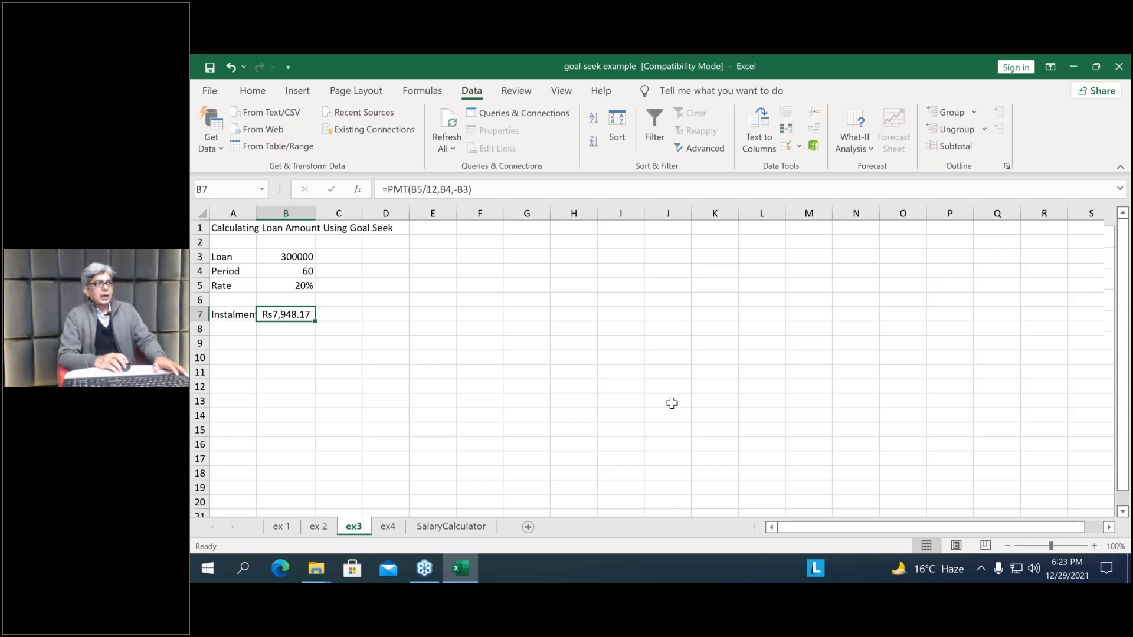
{"action": "scroll", "coordinate": [672, 404], "scroll_direction": "up", "scroll_amount": 3}
{"action": "scroll", "coordinate": [673, 404], "scroll_direction": "up", "scroll_amount": 3}
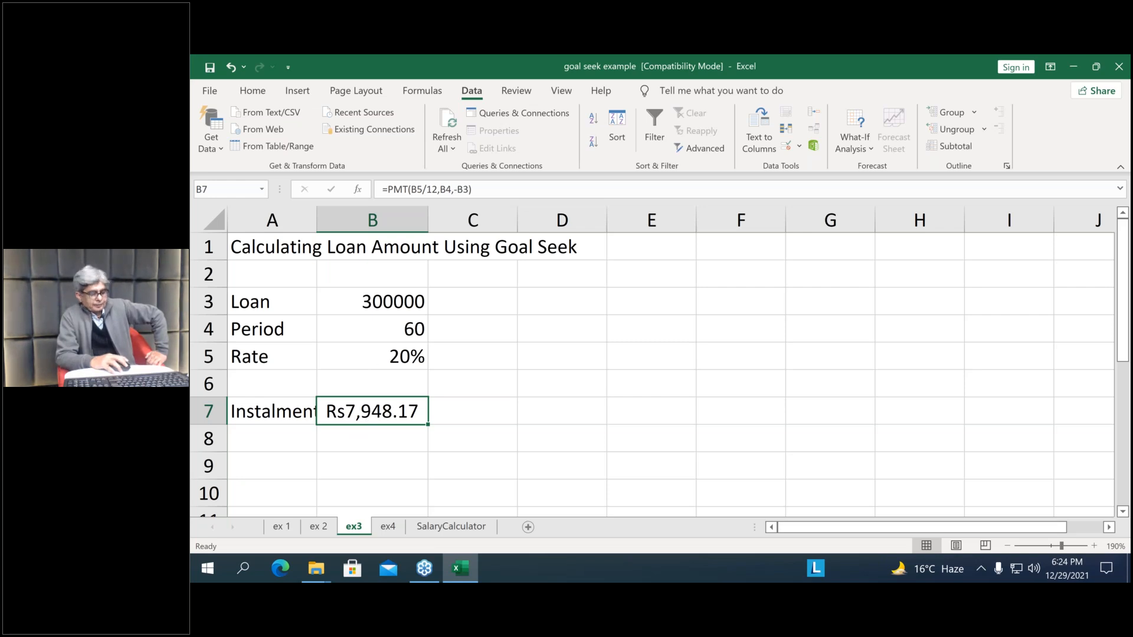
Clear the existing PMT formula from the Instalments cell B7 on the ex3 sheet
{"action": "double_click", "coordinate": [374, 413]}
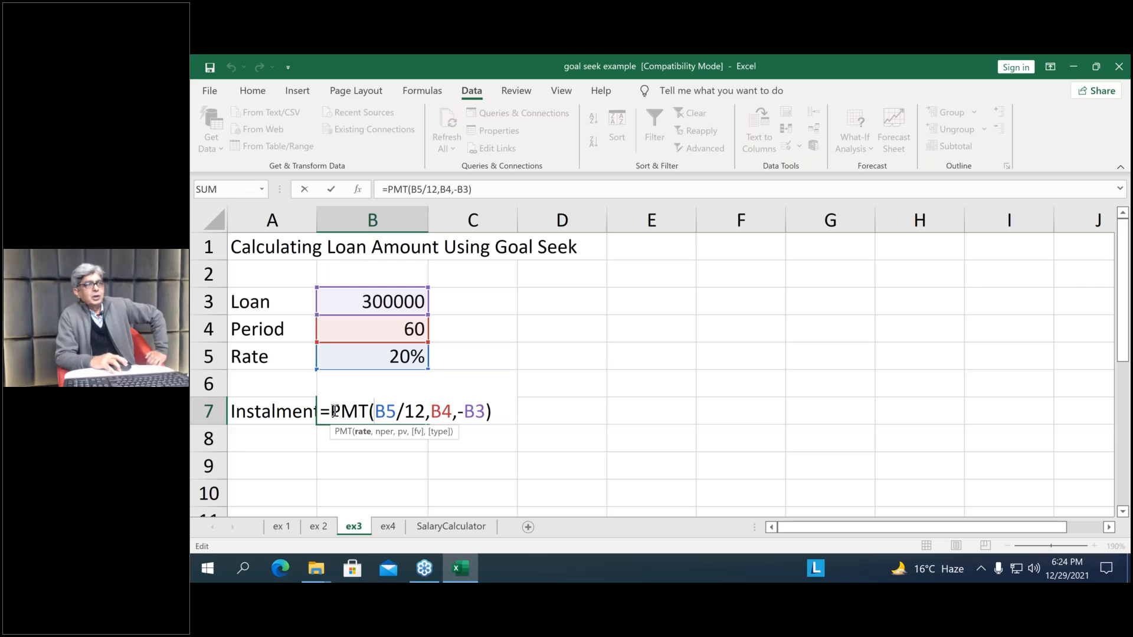
{"action": "left_click_drag", "start_coordinate": [333, 412], "coordinate": [501, 411]}
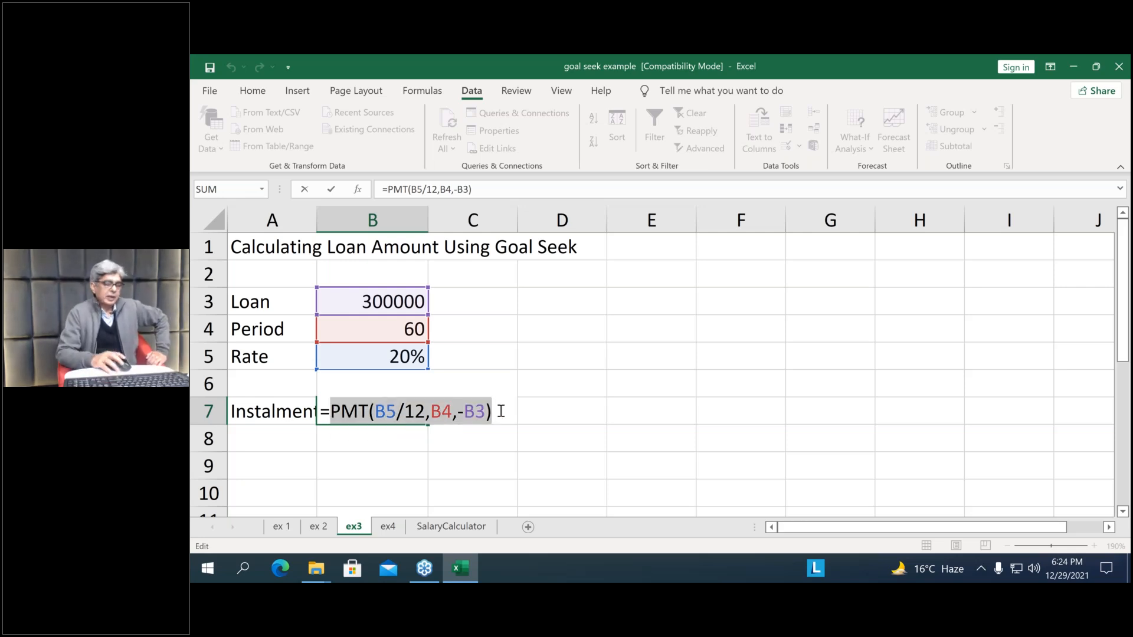
{"action": "key", "text": "Delete"}
{"action": "key", "text": "BackSpace"}
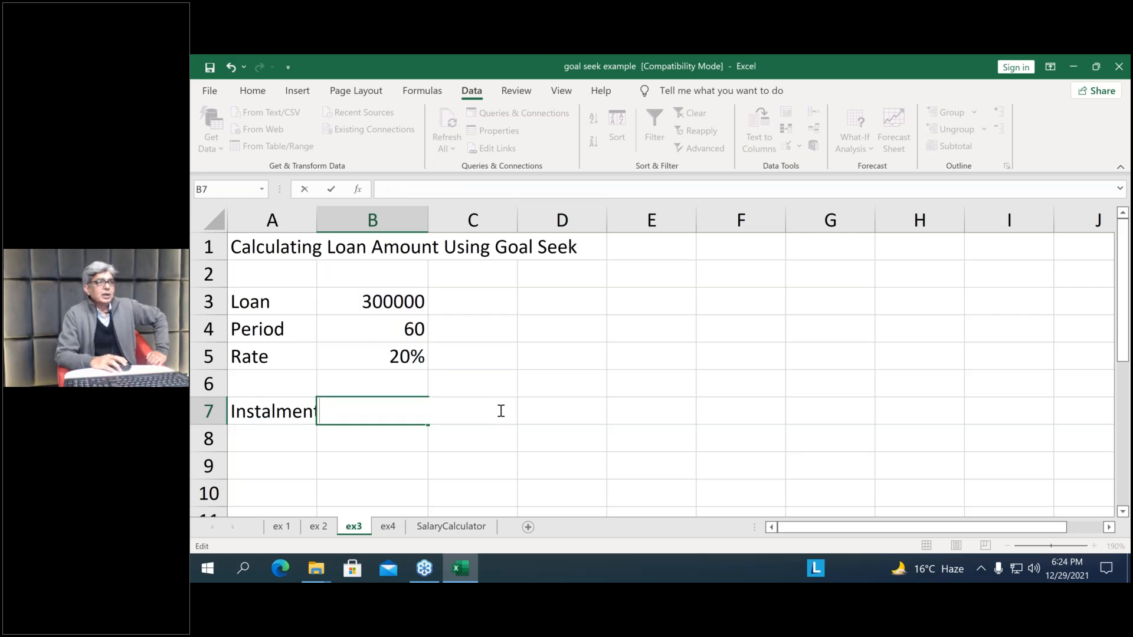
{"action": "left_click", "coordinate": [392, 438]}
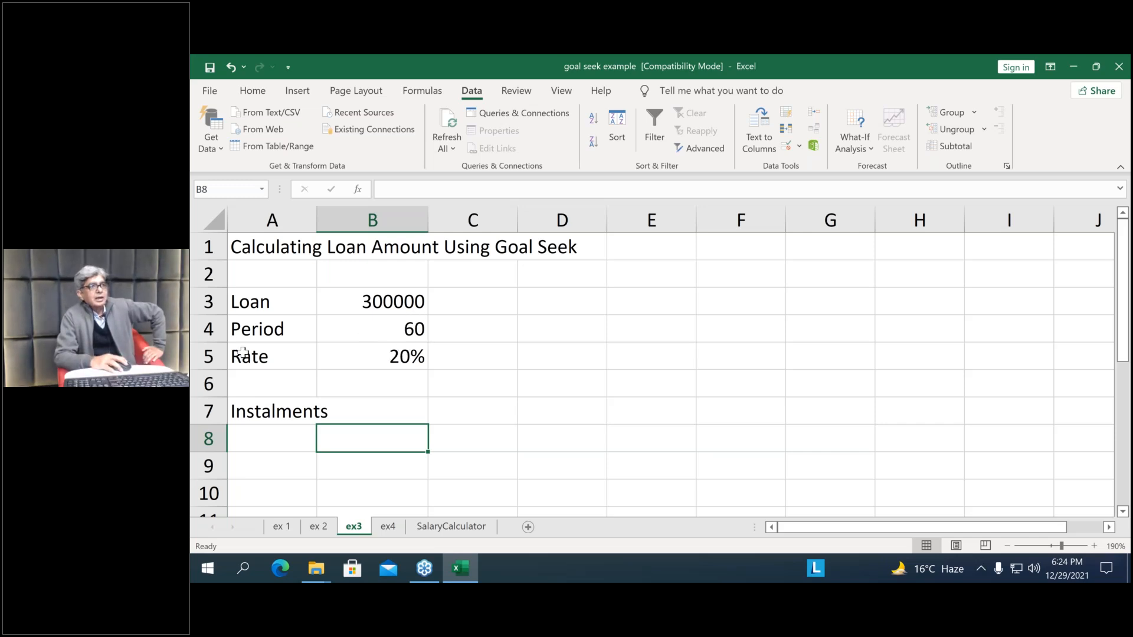
Widen column A so that the Instalments label fits inside its cell
{"action": "left_click", "coordinate": [374, 405]}
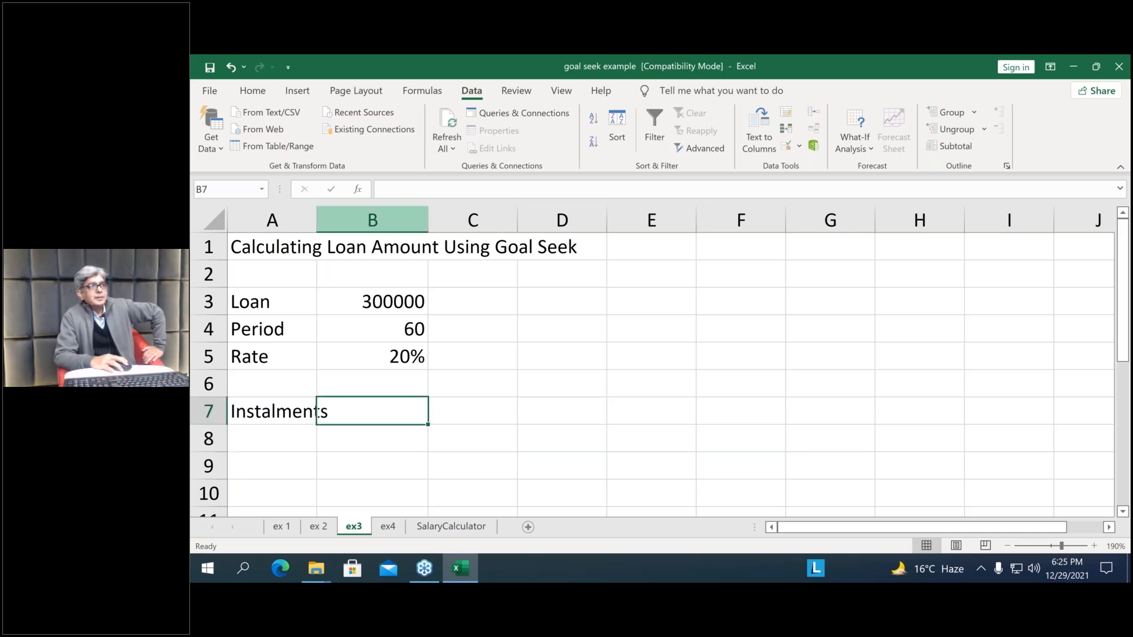
{"action": "left_click", "coordinate": [278, 220]}
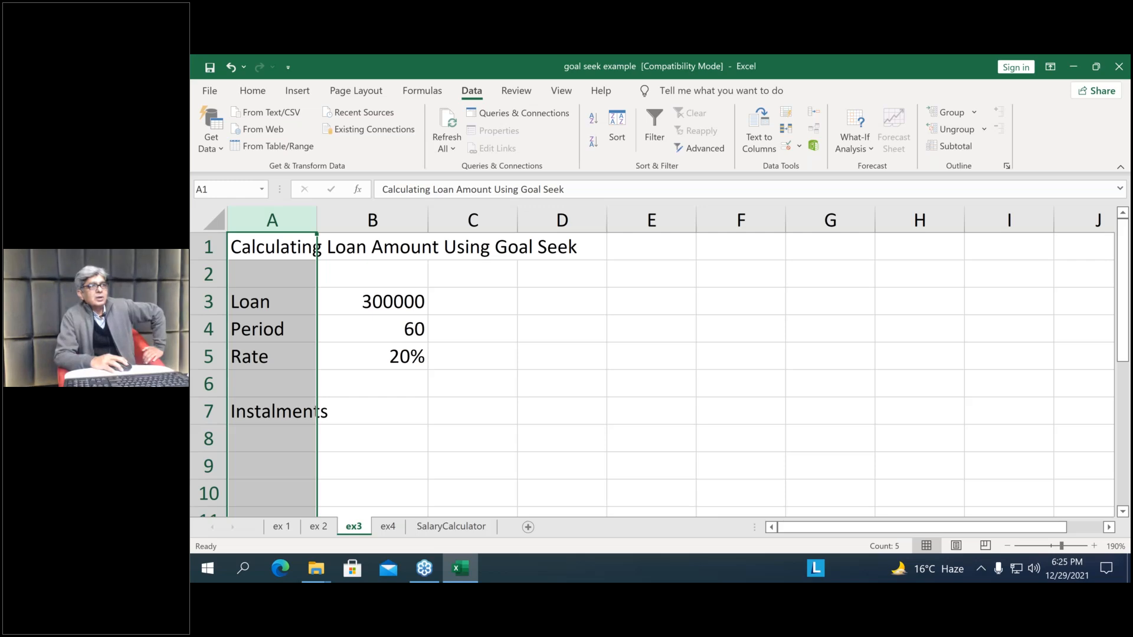
{"action": "left_click_drag", "start_coordinate": [317, 220], "coordinate": [338, 220]}
Begin a PMT formula in the Instalments cell B7 with the monthly rate B5/12 as its first argument
{"action": "left_click", "coordinate": [396, 417]}
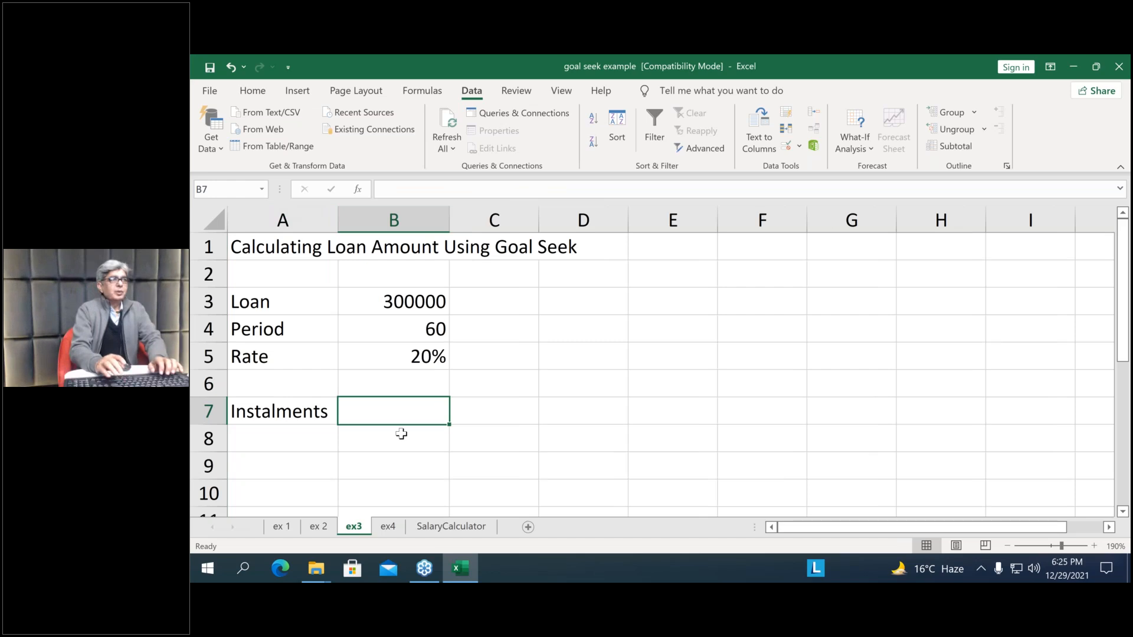
{"action": "type", "text": "="}
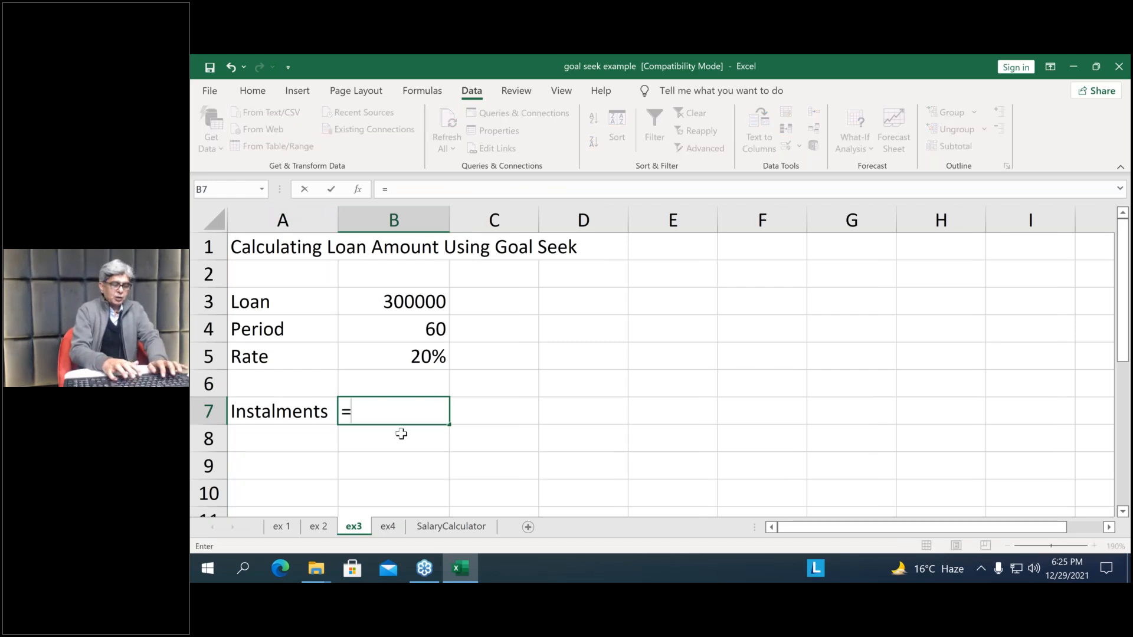
{"action": "type", "text": "PMT"}
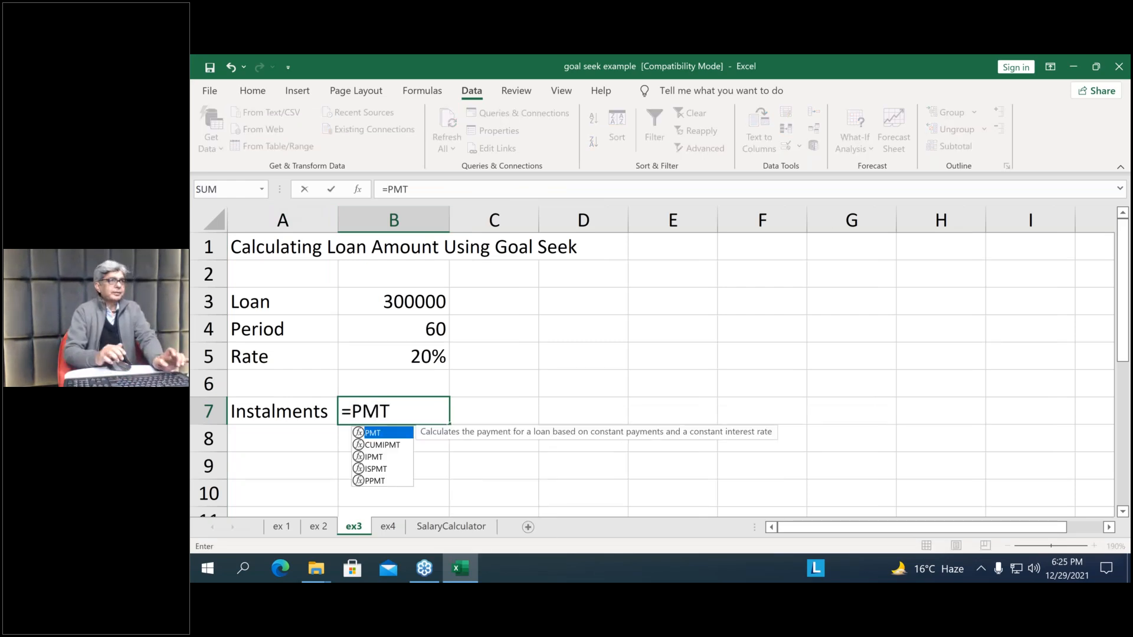
{"action": "type", "text": "("}
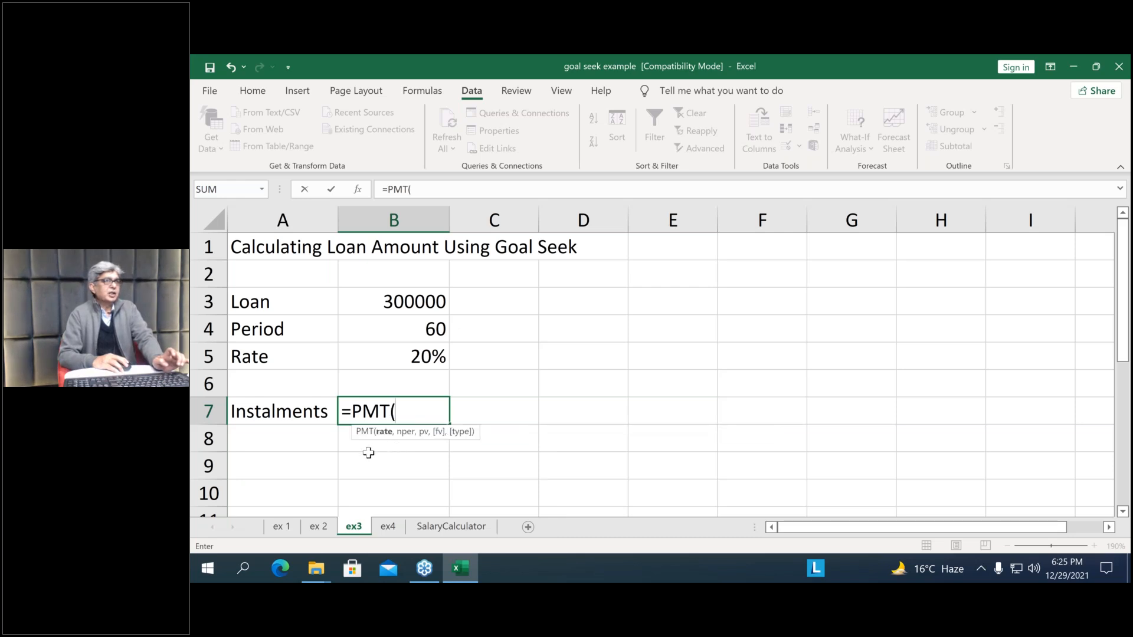
{"action": "left_click", "coordinate": [411, 359]}
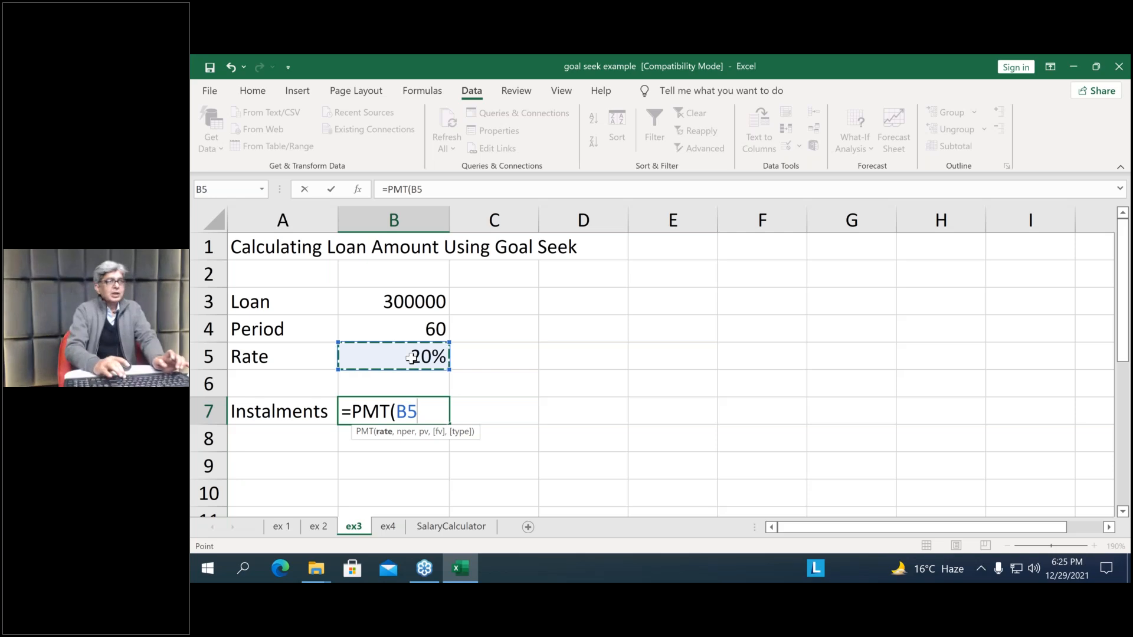
{"action": "type", "text": "/"}
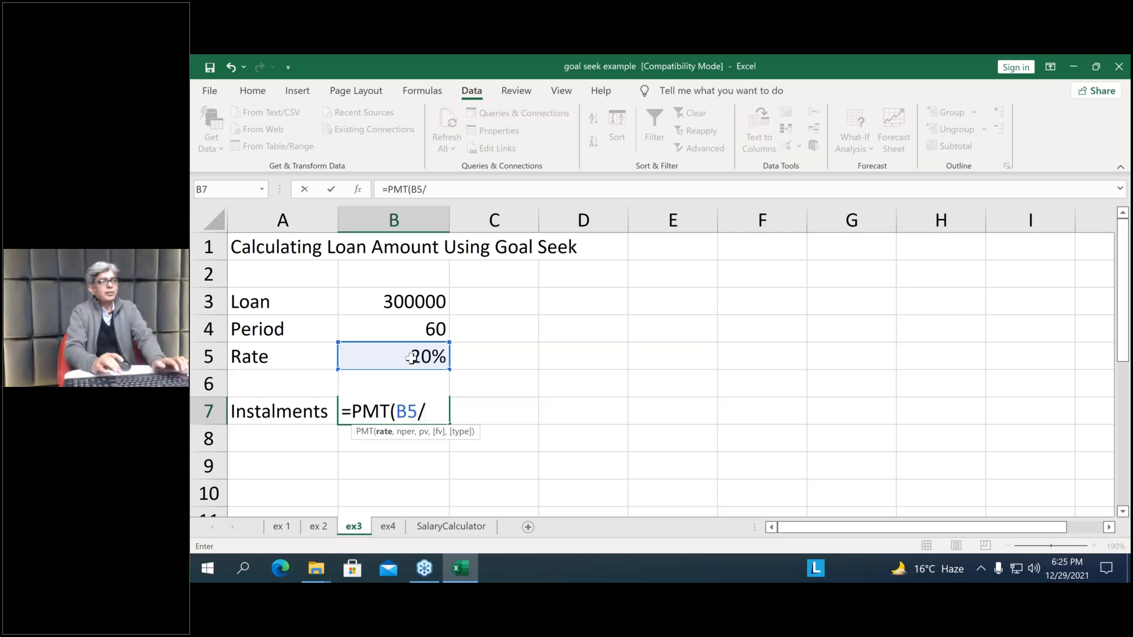
{"action": "type", "text": "12"}
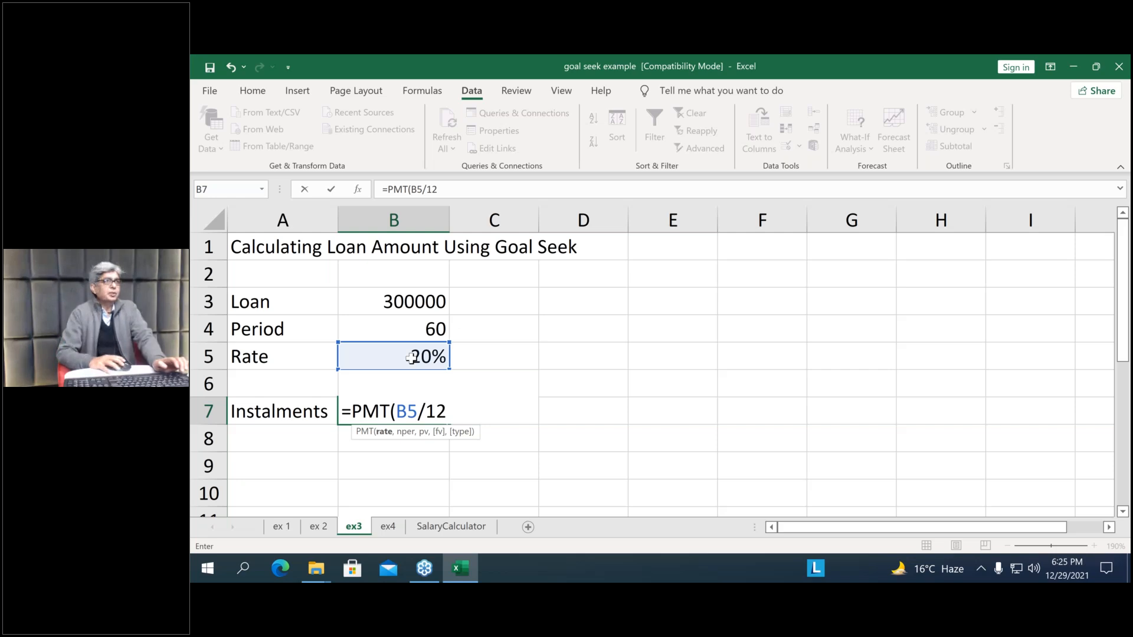
{"action": "type", "text": ","}
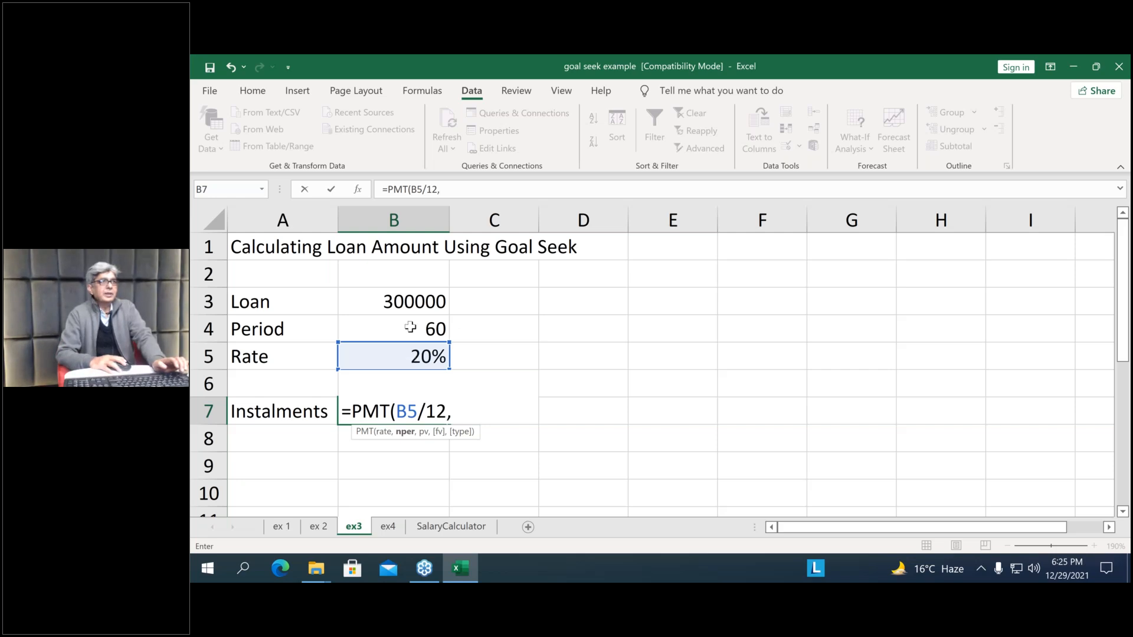
Complete the PMT formula with period B4 and loan B3, leaving out the optional arguments, and enter it as =PMT(B5/12,B4,B3)
{"action": "left_click", "coordinate": [411, 328]}
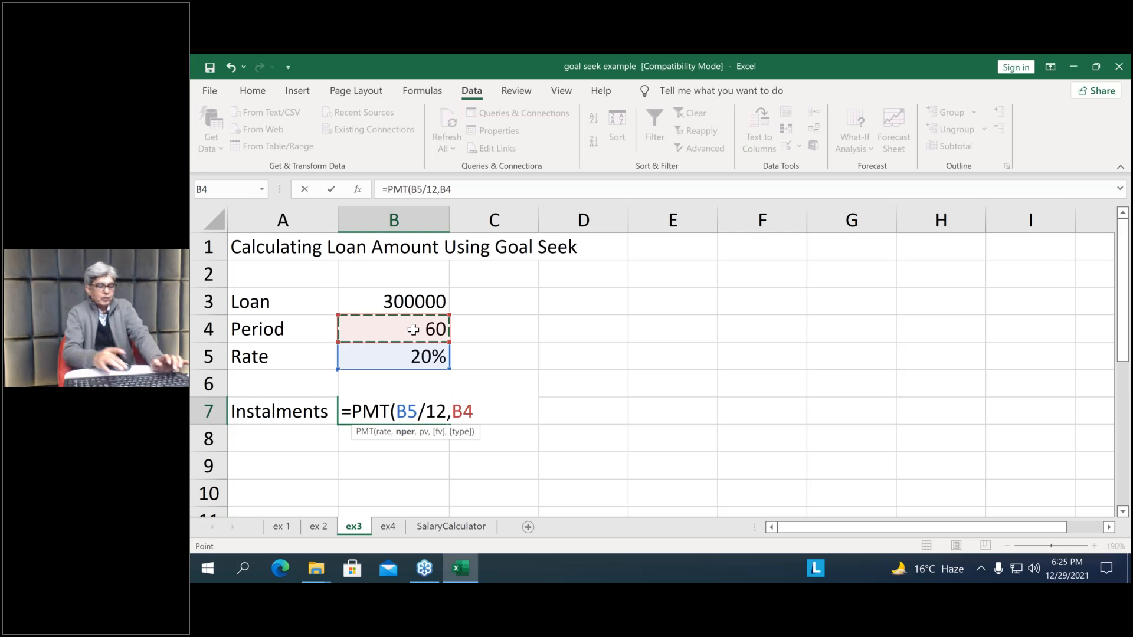
{"action": "type", "text": ","}
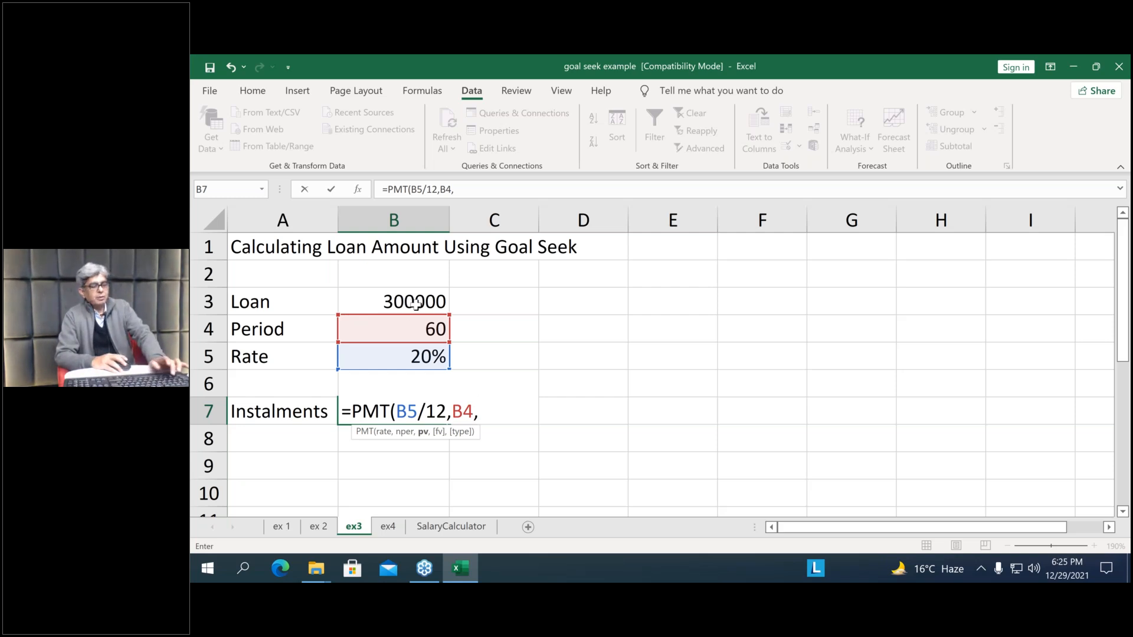
{"action": "type", "text": "b"}
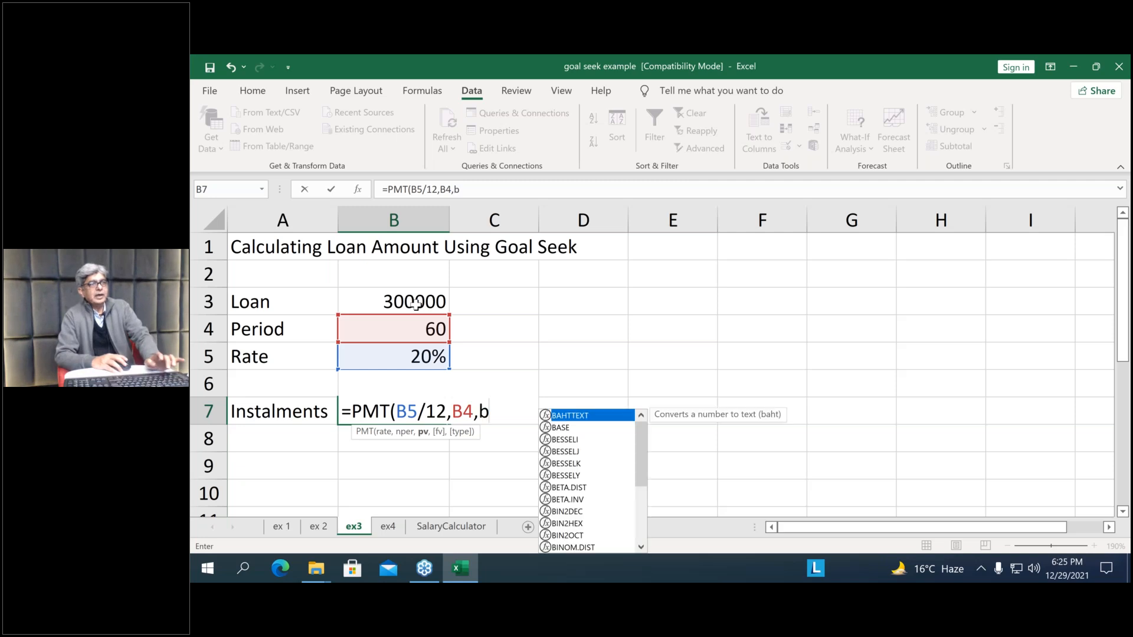
{"action": "type", "text": "3"}
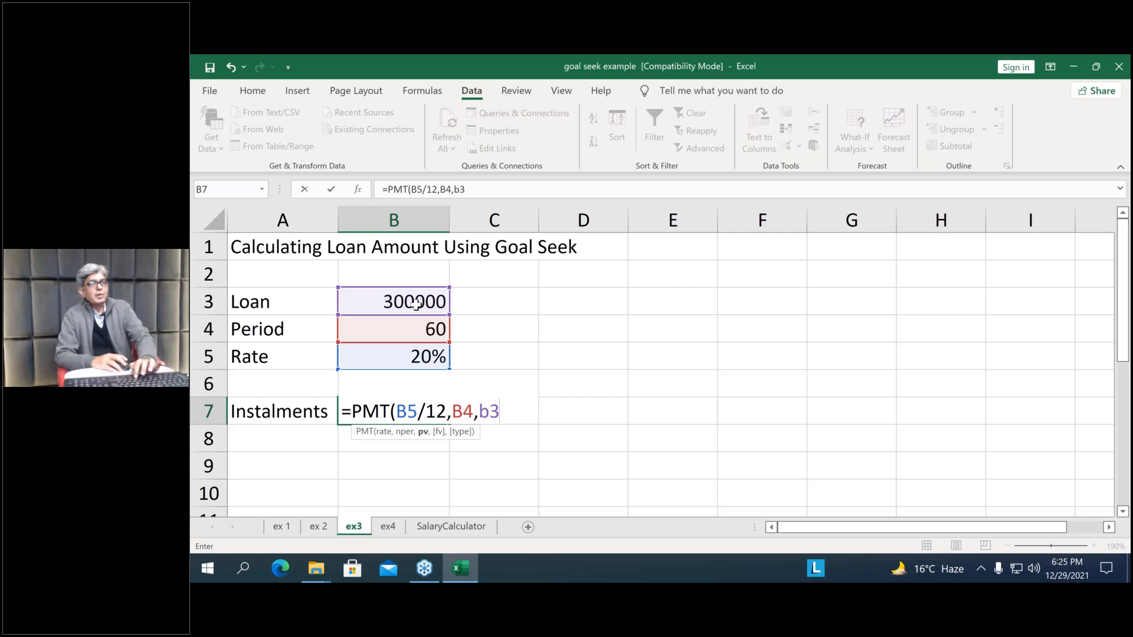
{"action": "type", "text": ",,"}
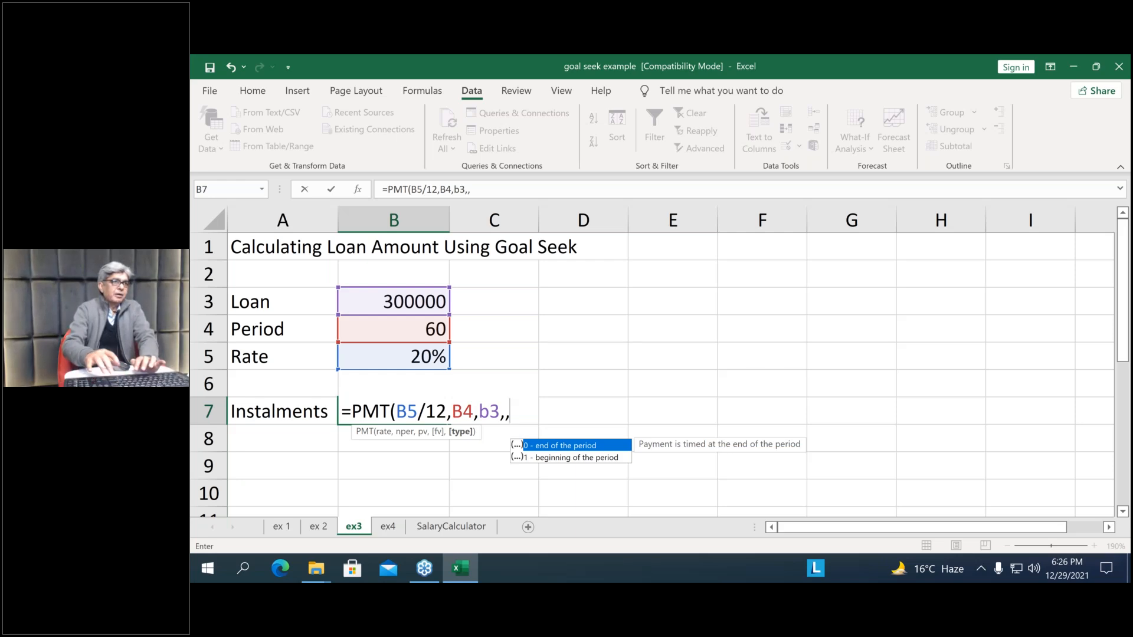
{"action": "key", "text": "BackSpace"}
{"action": "key", "text": "BackSpace"}
{"action": "type", "text": ")"}
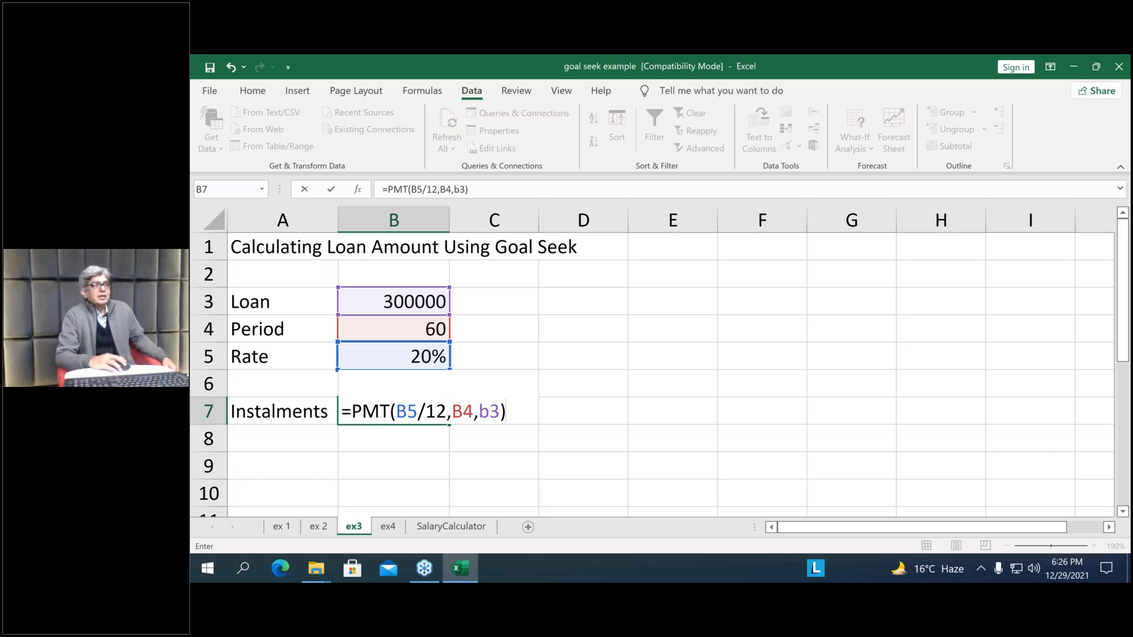
{"action": "key", "text": "Return"}
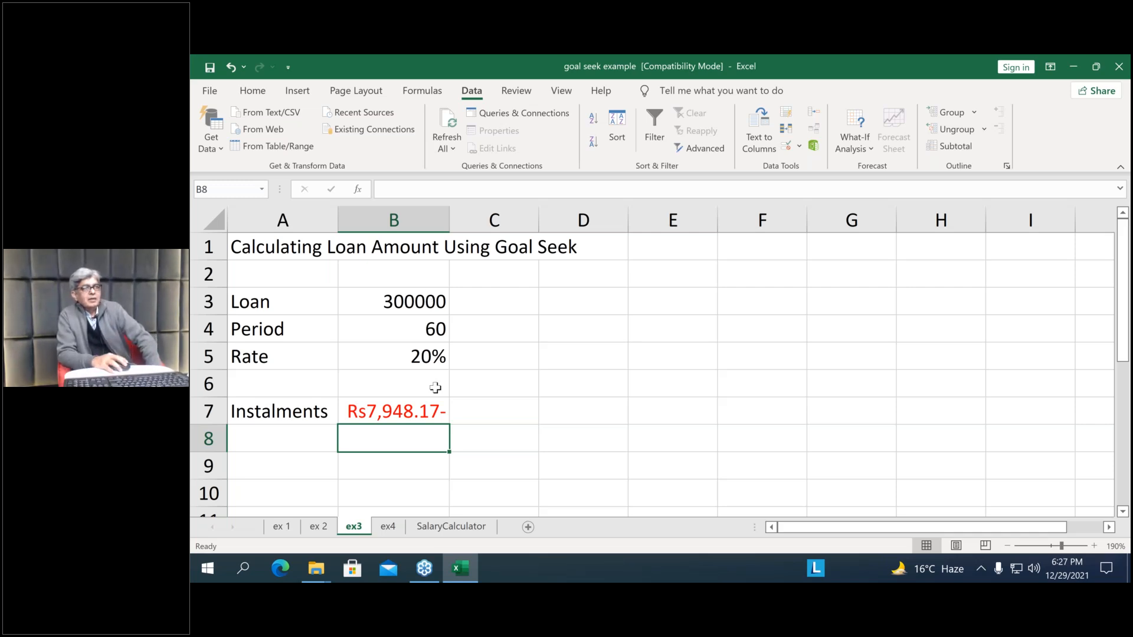
Review the cell references in the Instalments formula in B7 without changing it
{"action": "left_click", "coordinate": [360, 413]}
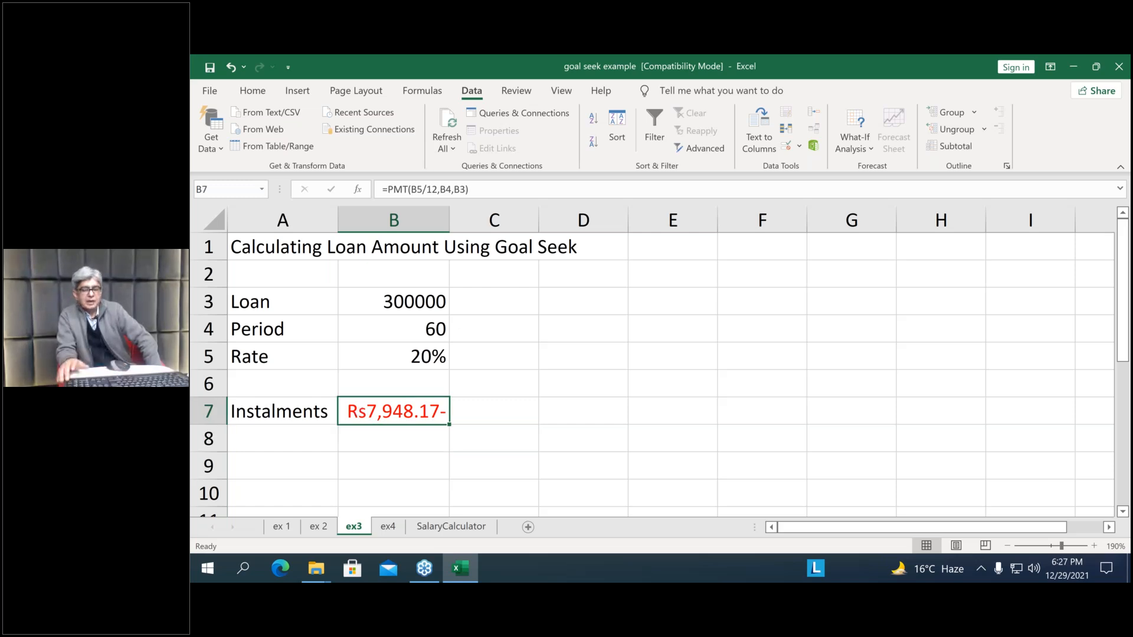
{"action": "double_click", "coordinate": [362, 411]}
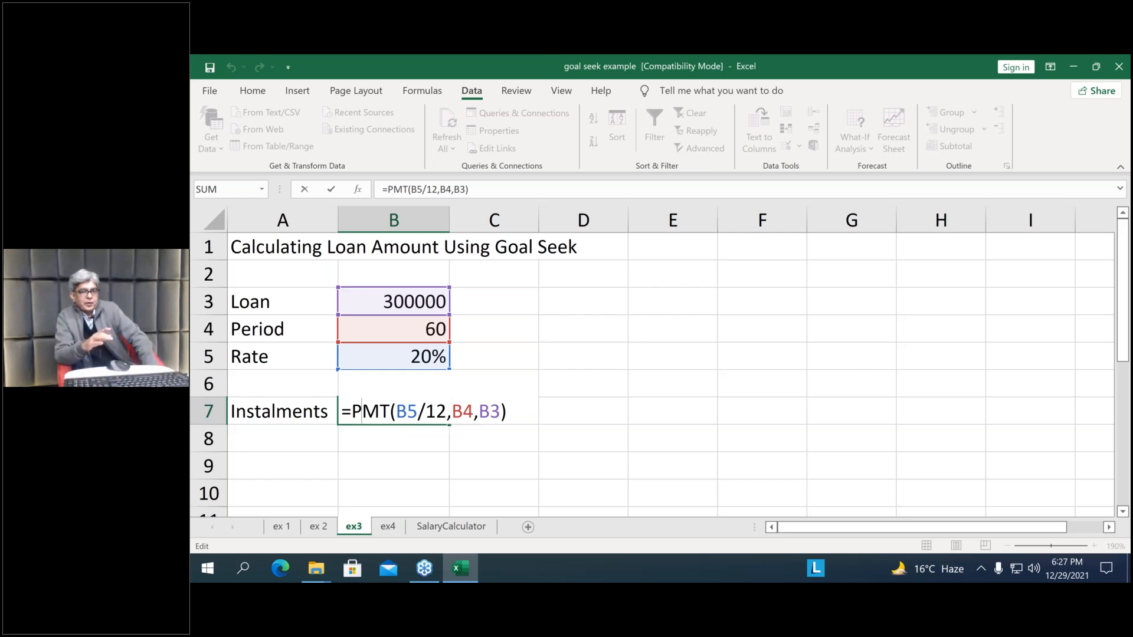
{"action": "key", "text": "Return"}
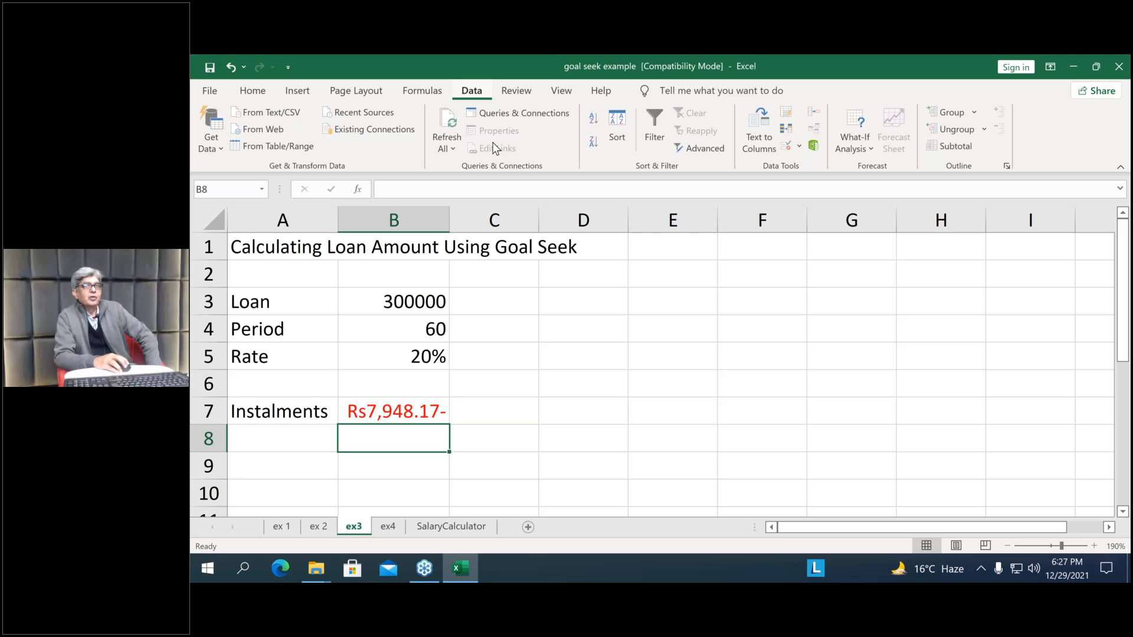
Set up a Goal Seek with the Instalments cell B7 as the set cell and 5000 as the target value
{"action": "left_click", "coordinate": [863, 146]}
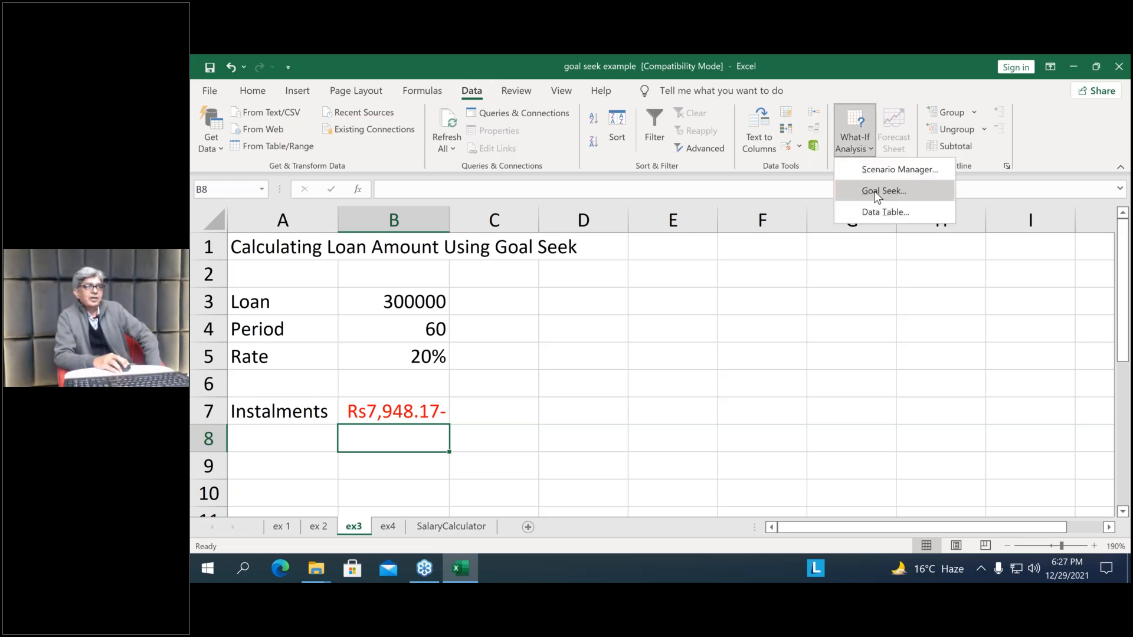
{"action": "left_click", "coordinate": [875, 192]}
{"action": "left_click_drag", "start_coordinate": [403, 350], "coordinate": [605, 305]}
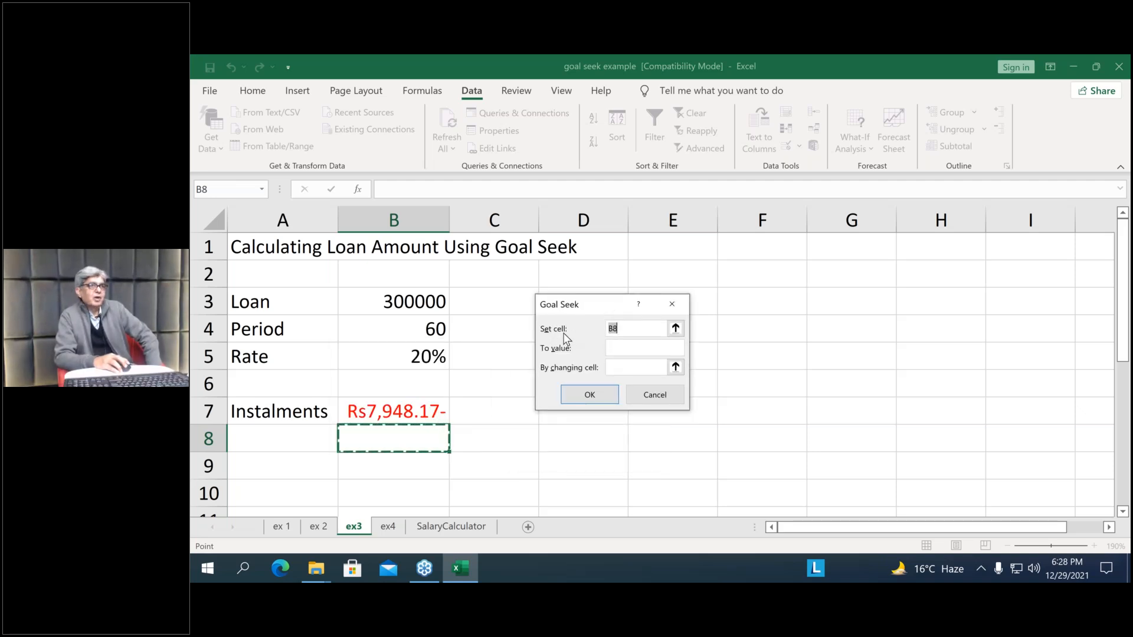
{"action": "left_click", "coordinate": [406, 411]}
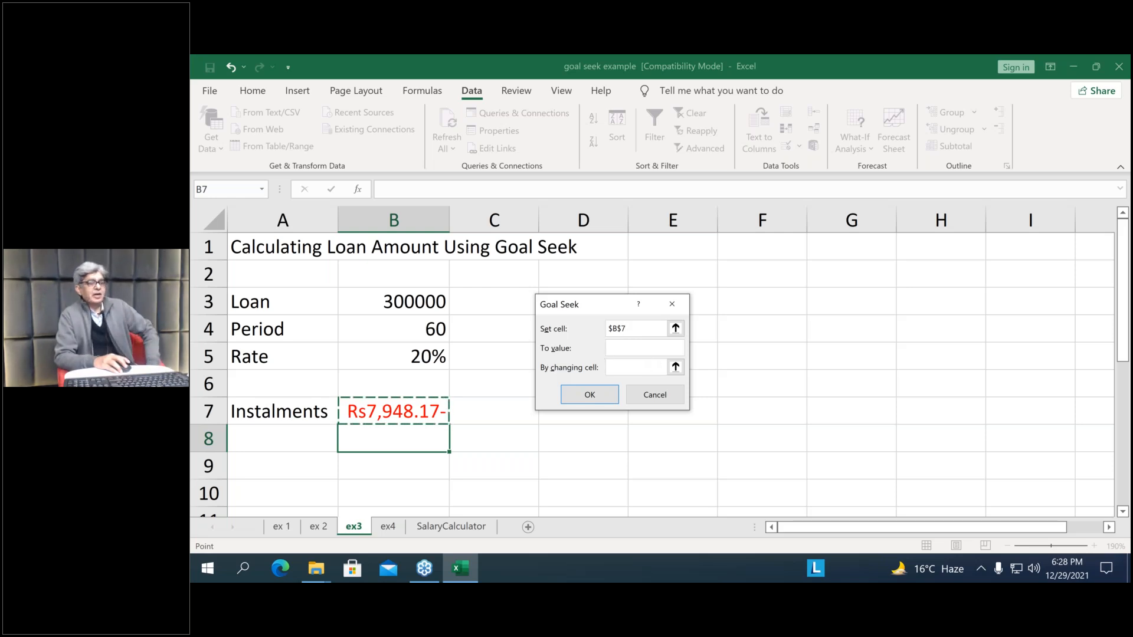
{"action": "left_click", "coordinate": [625, 347]}
{"action": "type", "text": "5000"}
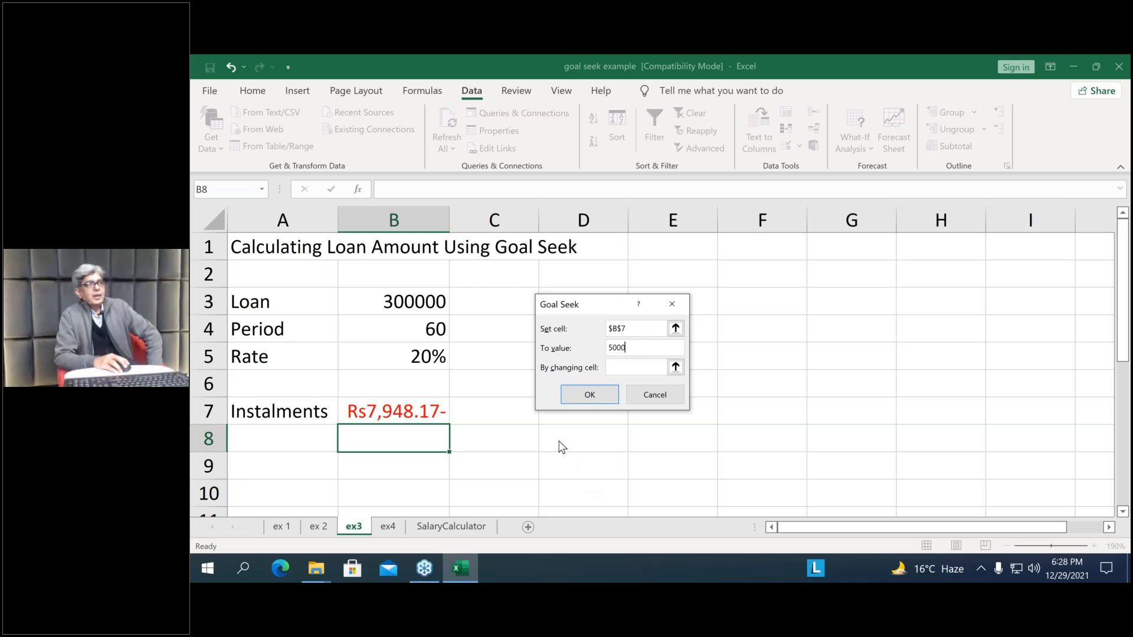
Run the Goal Seek with the Loan cell B3 as the changing cell and discard its solution
{"action": "left_click", "coordinate": [625, 368]}
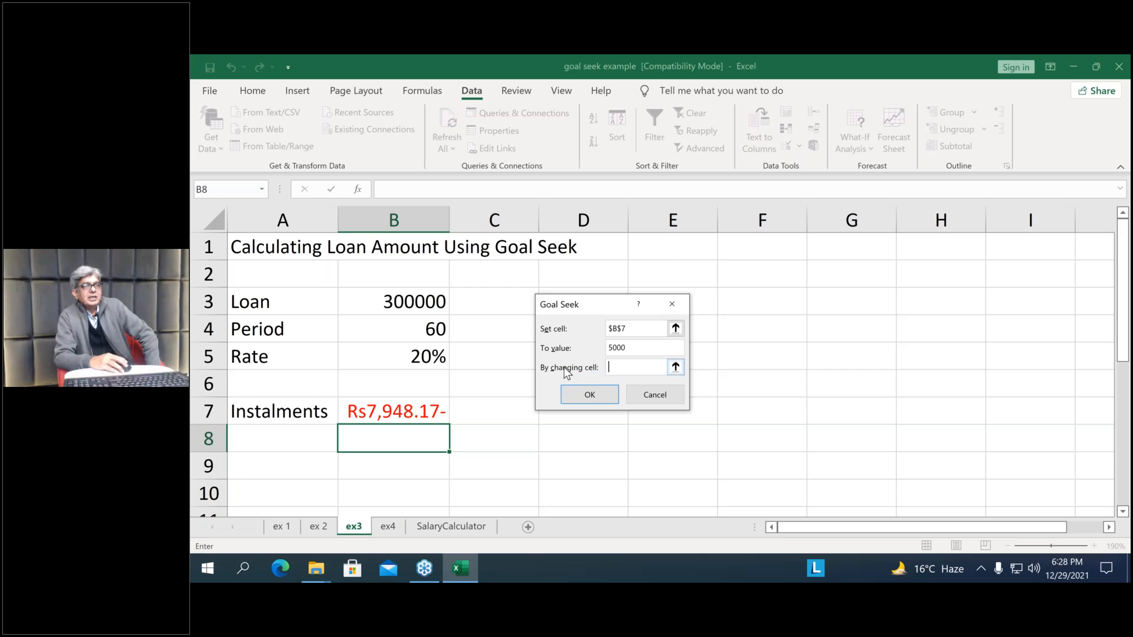
{"action": "left_click", "coordinate": [406, 303]}
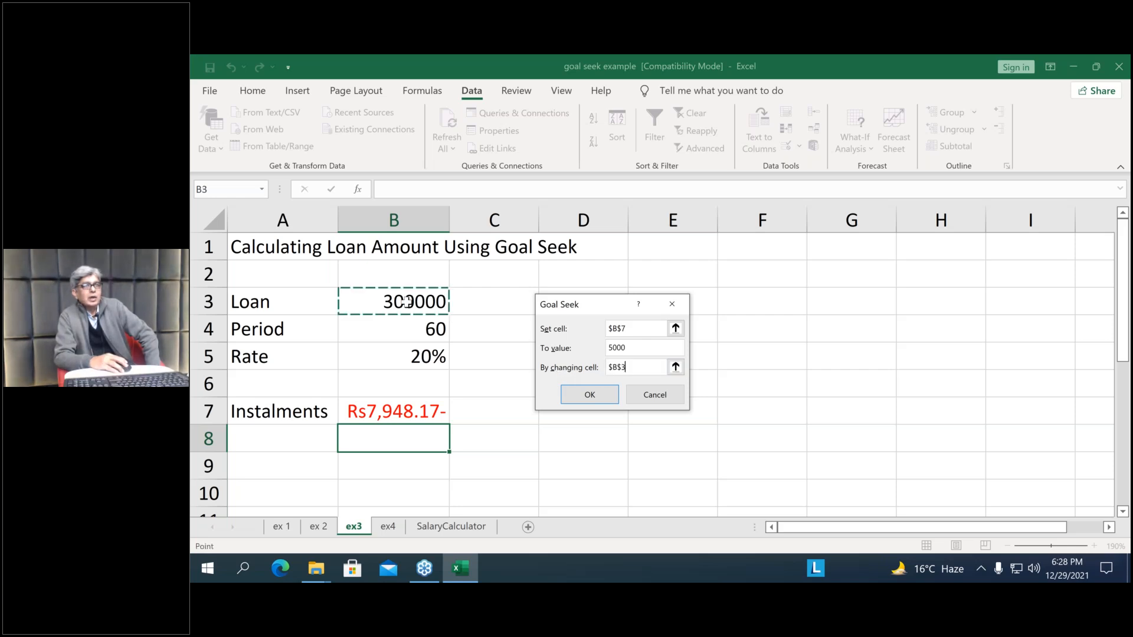
{"action": "left_click", "coordinate": [589, 395]}
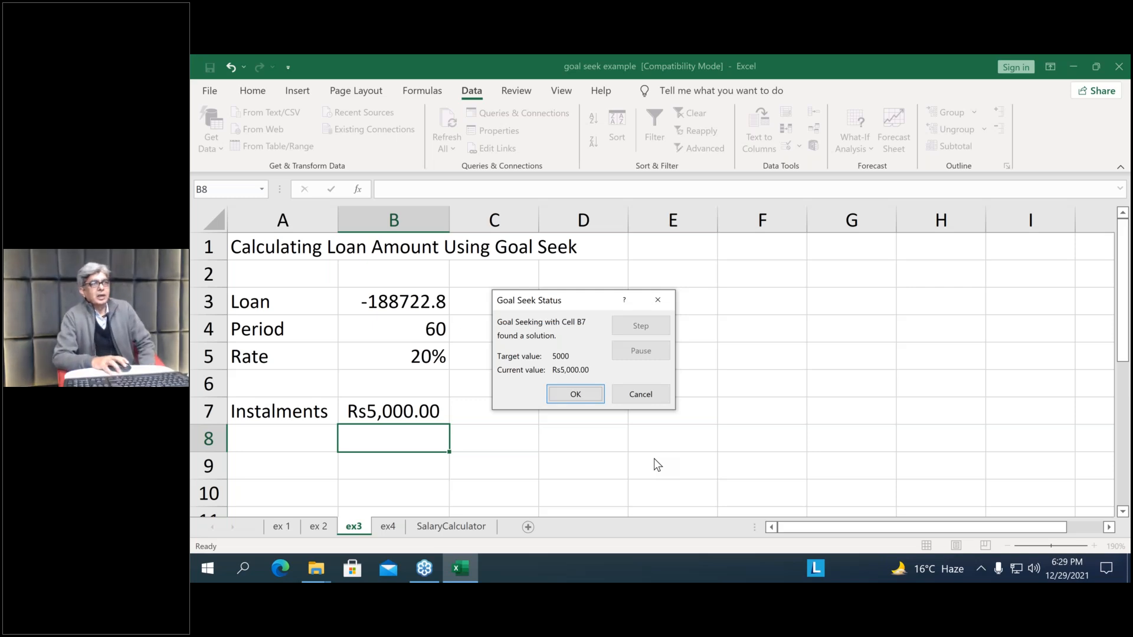
{"action": "left_click", "coordinate": [643, 394]}
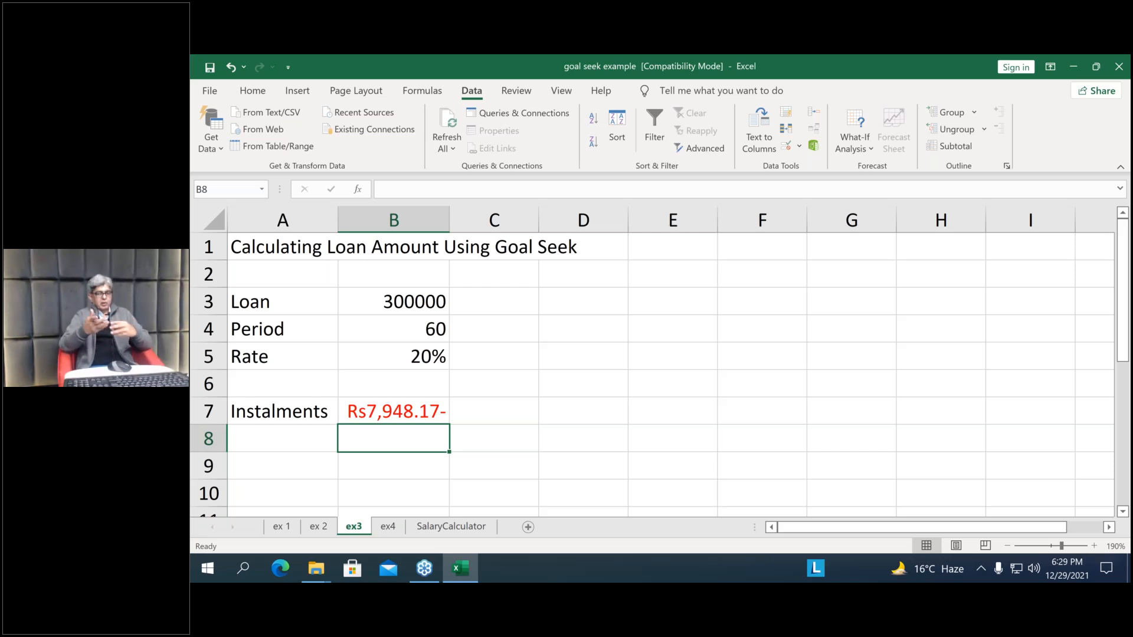
Go to the SalaryCalculator sheet and view the full salary calculation at 115% zoom
{"action": "left_click", "coordinate": [434, 525]}
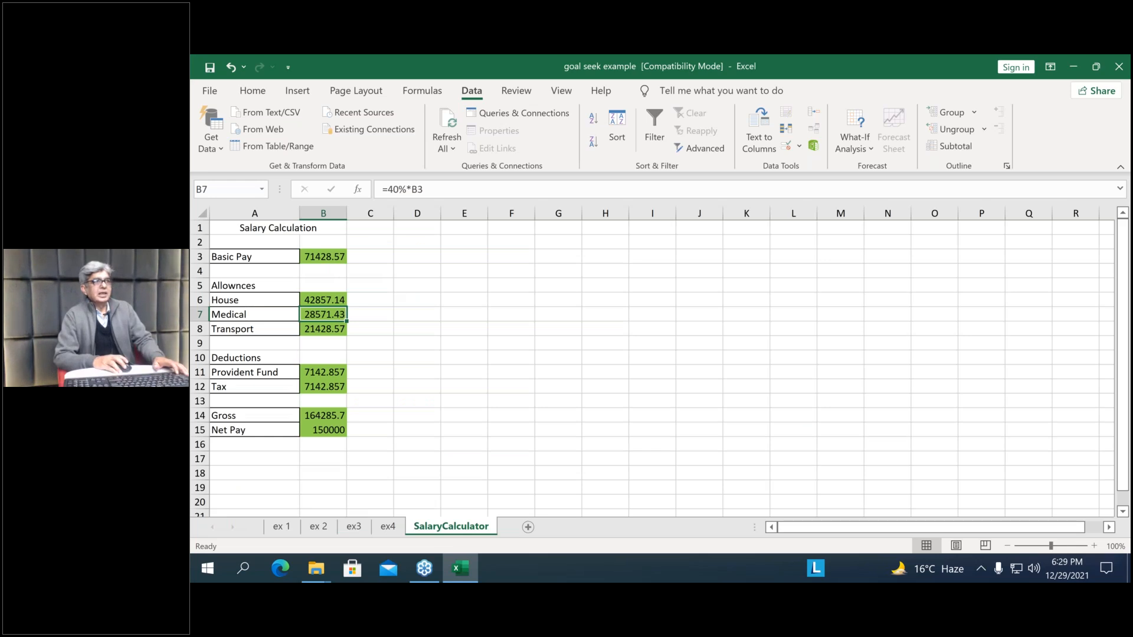
{"action": "scroll", "coordinate": [652, 361], "scroll_direction": "up", "scroll_amount": 2, "text": "ctrl"}
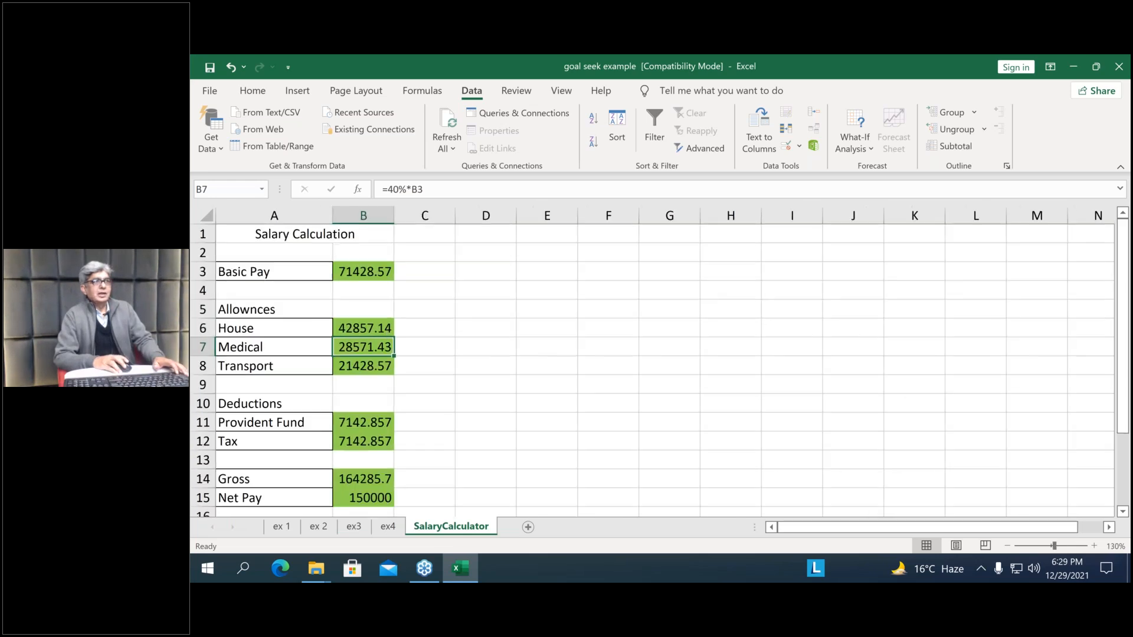
{"action": "scroll", "coordinate": [652, 362], "scroll_direction": "down", "scroll_amount": 1, "text": "ctrl"}
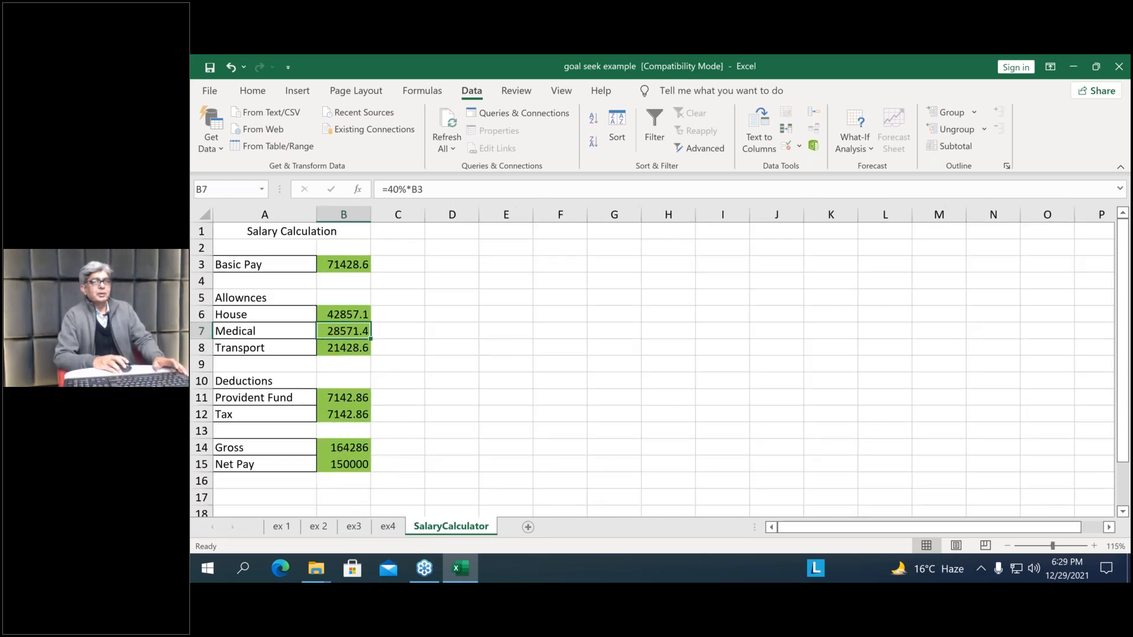
Enlarge the salary sheet to 130% and display the formulas behind its cells for review, ending with the values shown
{"action": "scroll", "coordinate": [803, 457], "scroll_direction": "up", "scroll_amount": 1, "text": "ctrl"}
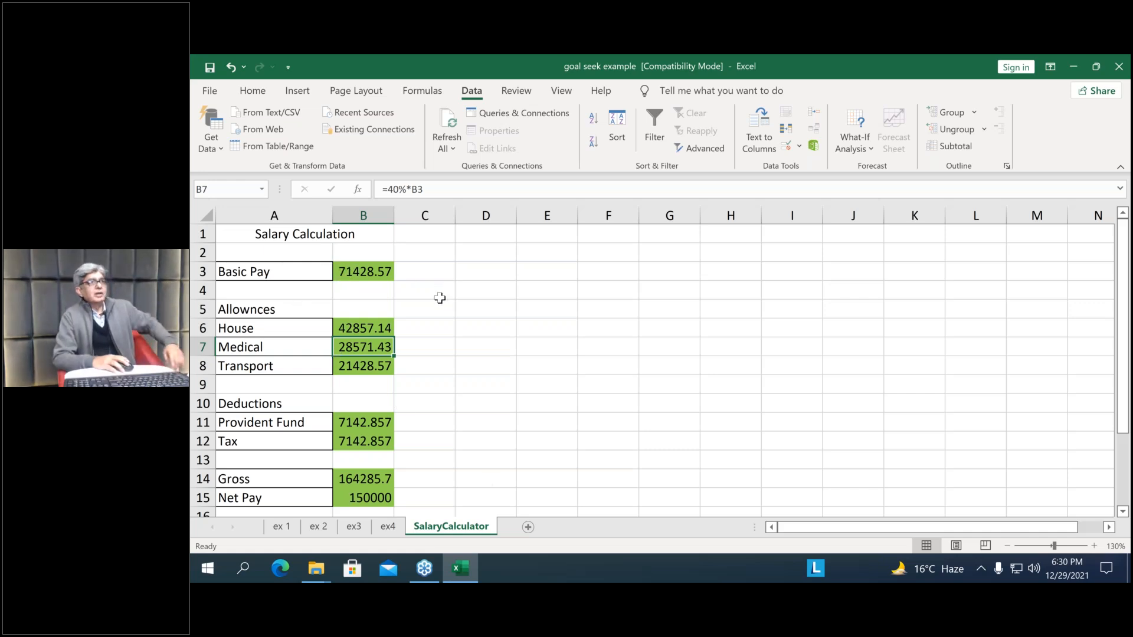
{"action": "key", "text": "ctrl+grave"}
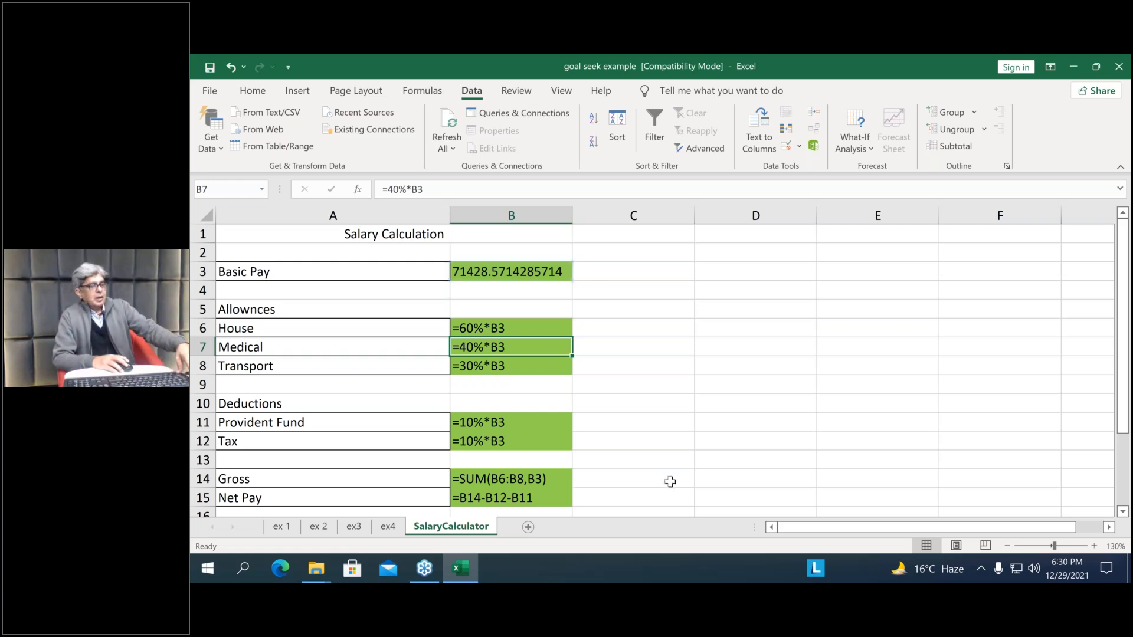
{"action": "key", "text": "ctrl+grave"}
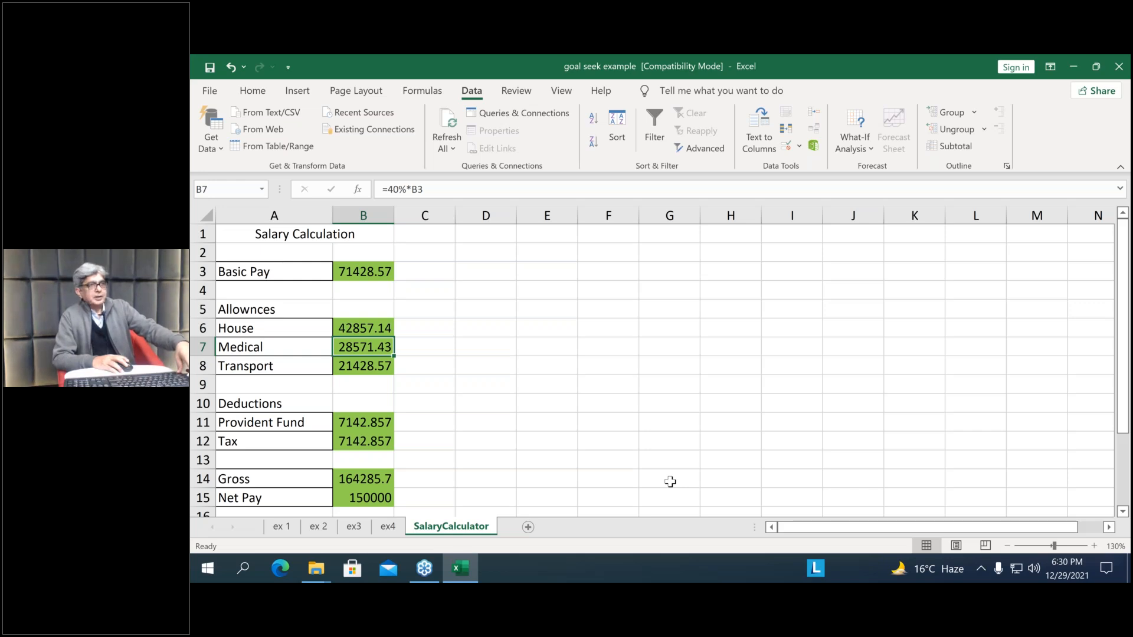
{"action": "key", "text": "ctrl+grave"}
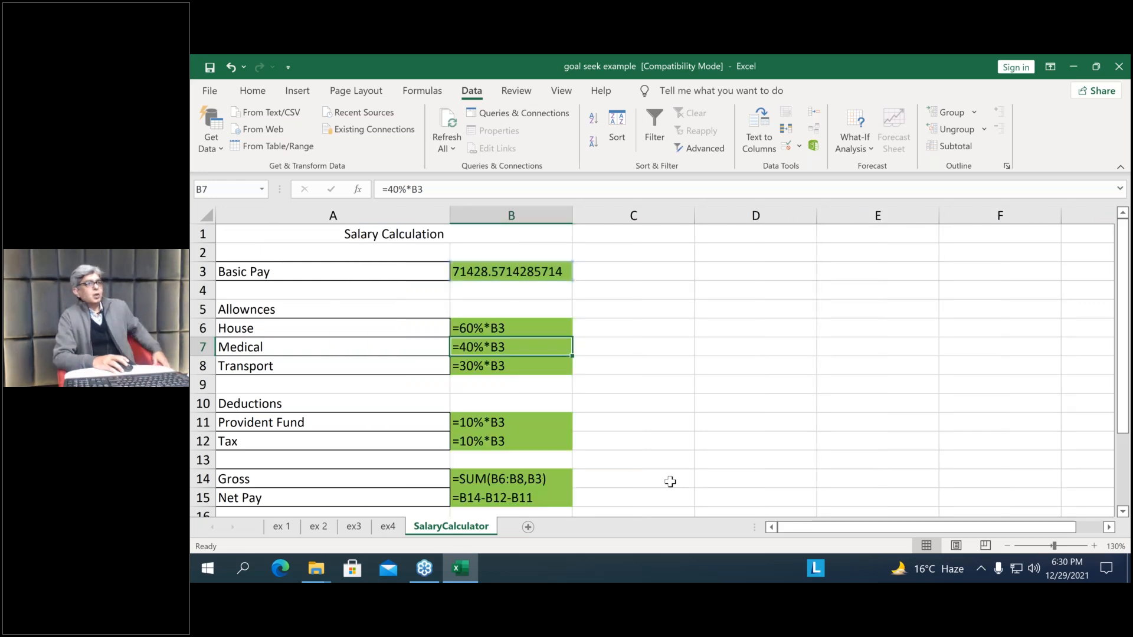
{"action": "key", "text": "ctrl+grave"}
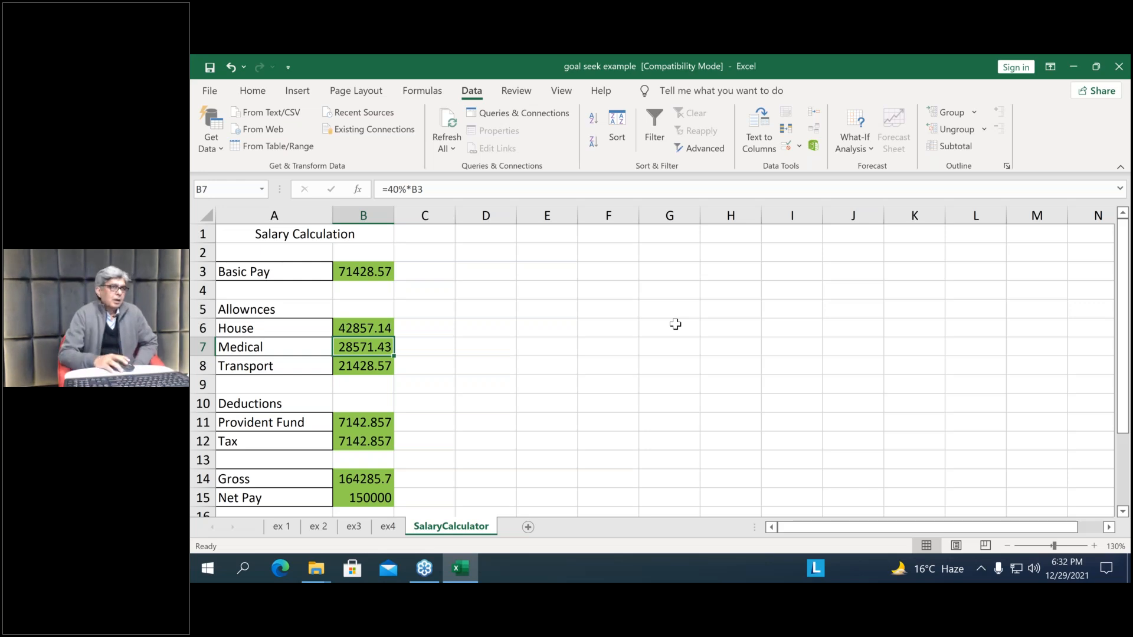
Revisit the loan example on sheet ex3 and glance at the product, price and cost layout on sheet ex4
{"action": "left_click", "coordinate": [354, 526]}
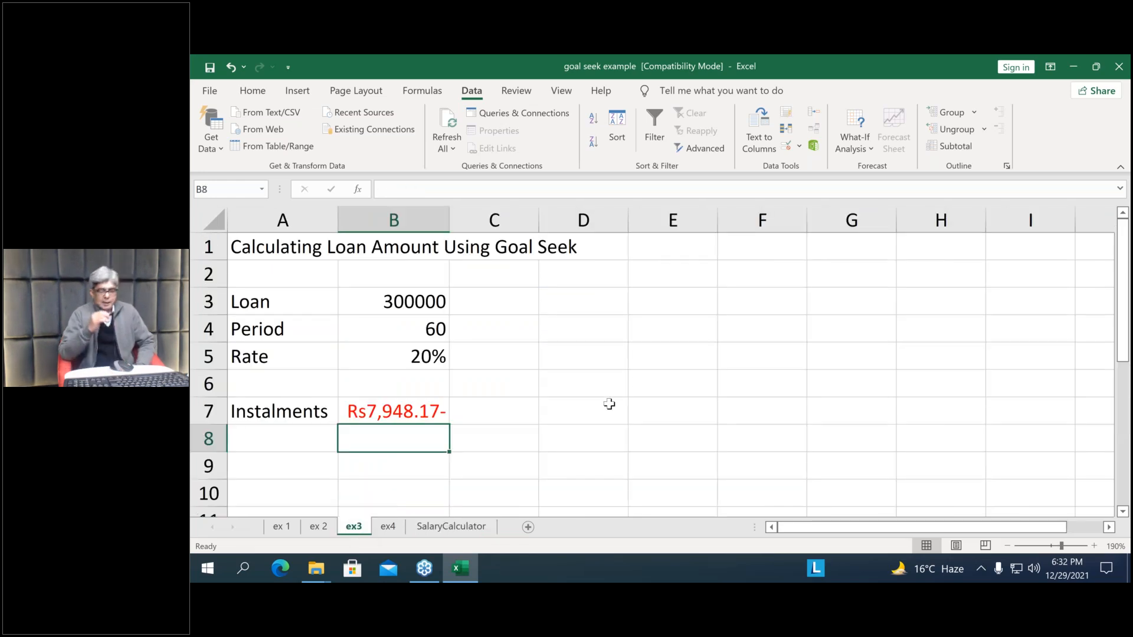
{"action": "left_click", "coordinate": [608, 406]}
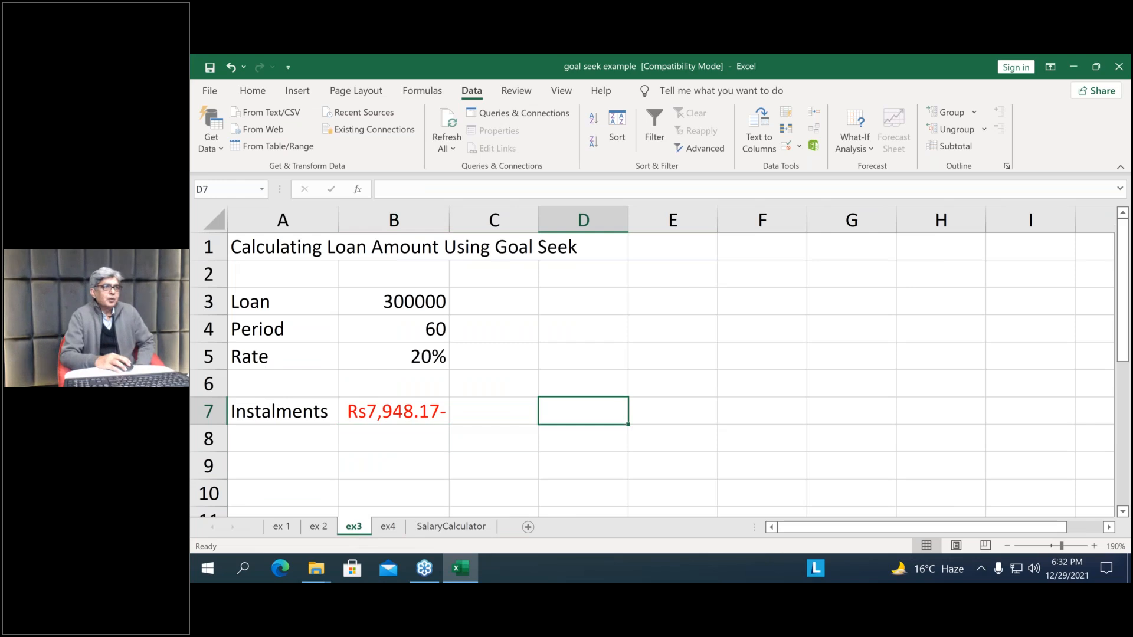
{"action": "left_click", "coordinate": [389, 533]}
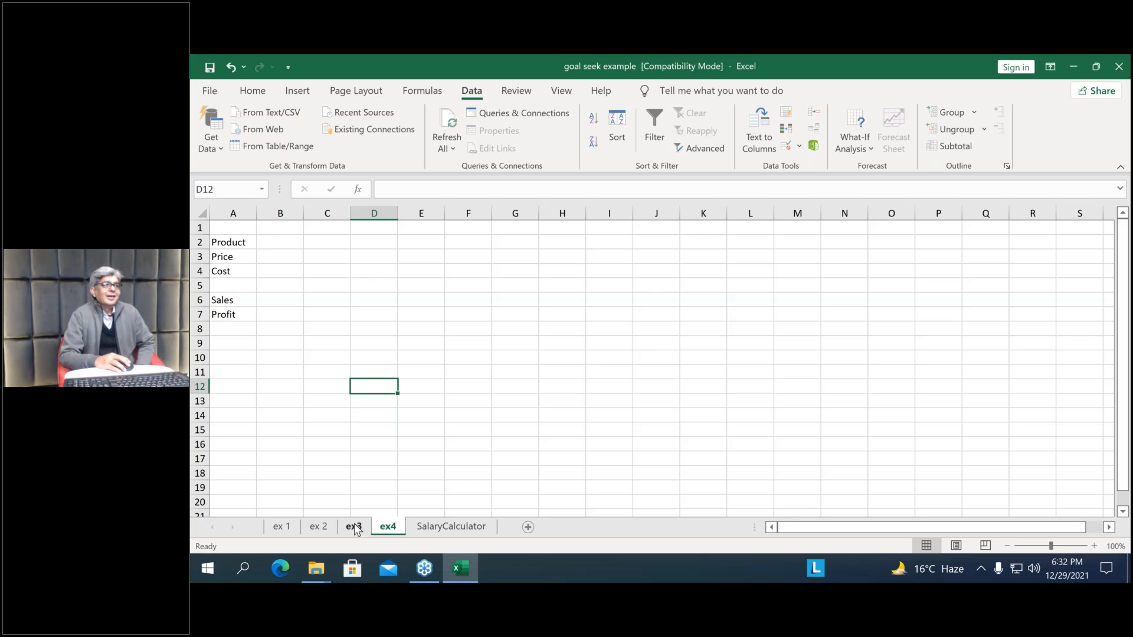
{"action": "left_click", "coordinate": [354, 530]}
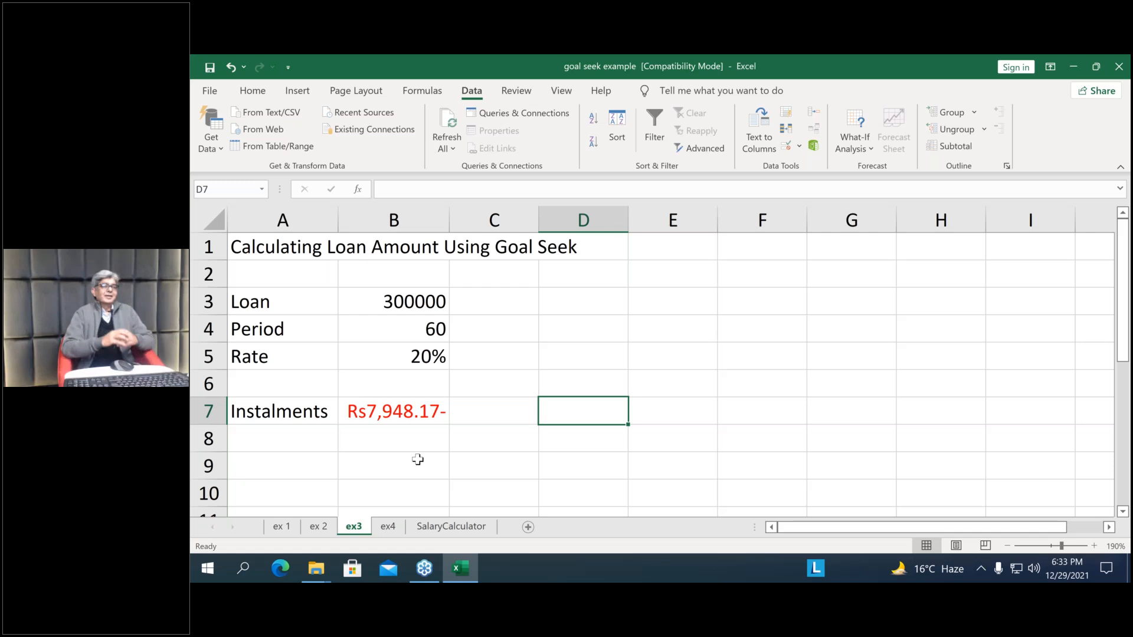
{"action": "left_click", "coordinate": [411, 460]}
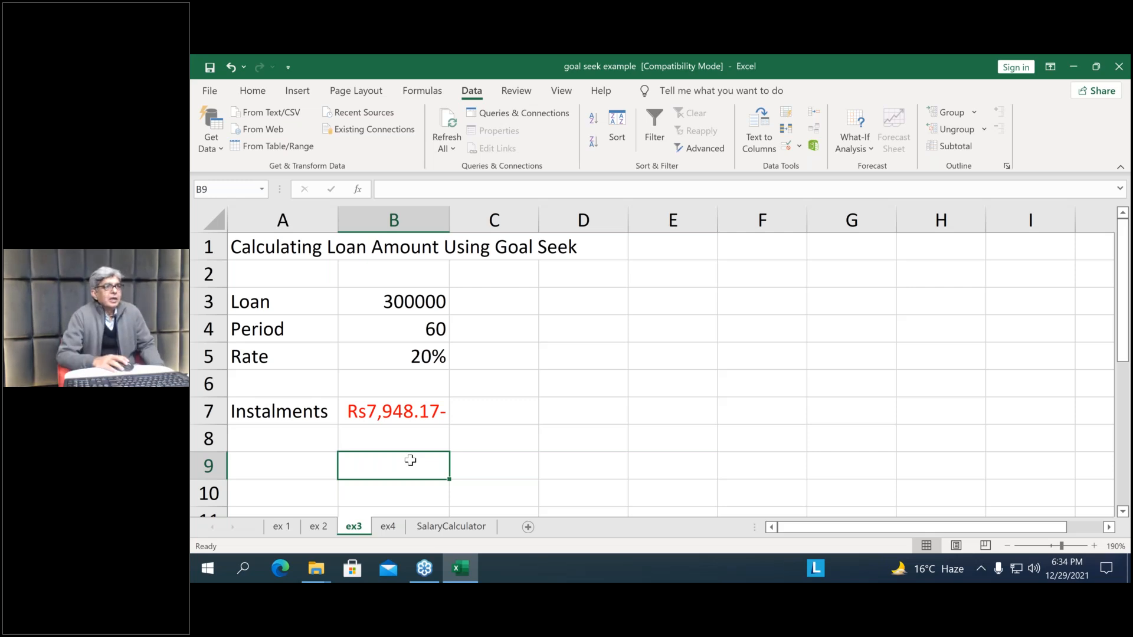
Set up a Goal Seek on the SalaryCalculator sheet with Net Pay cell B15 as the set cell and 250000 as the target value
{"action": "left_click", "coordinate": [442, 526]}
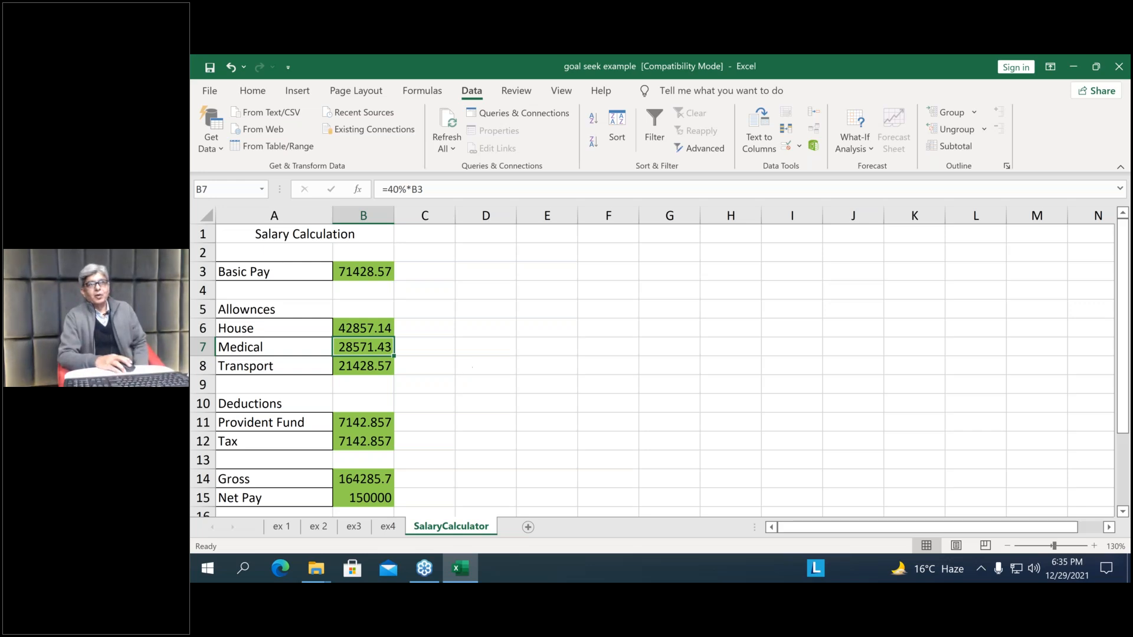
{"action": "left_click", "coordinate": [855, 145]}
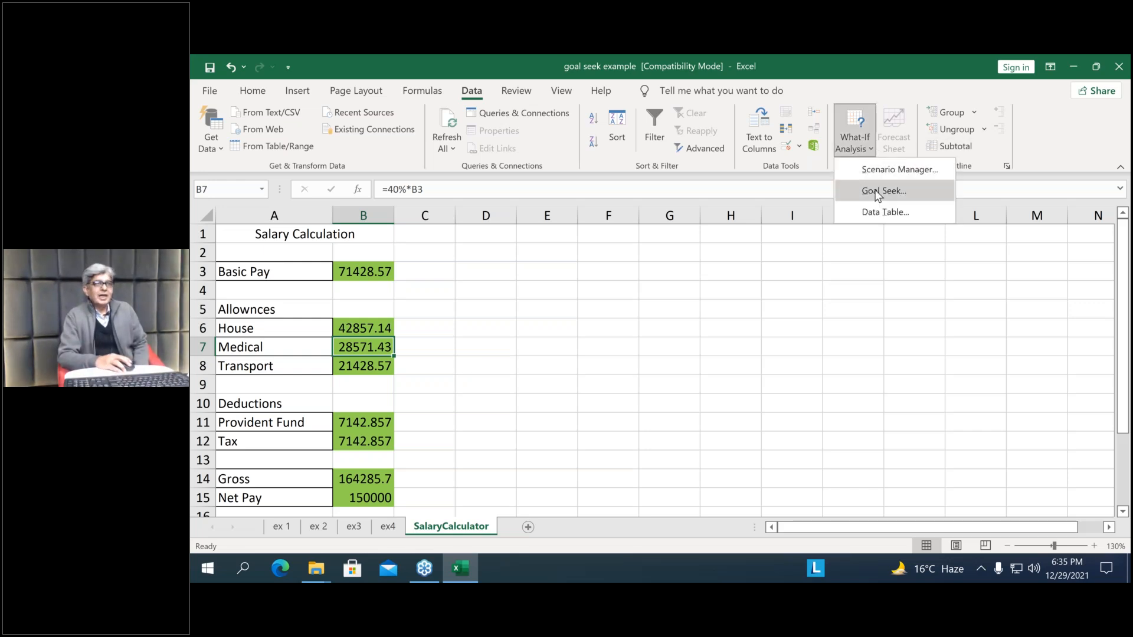
{"action": "left_click", "coordinate": [880, 191]}
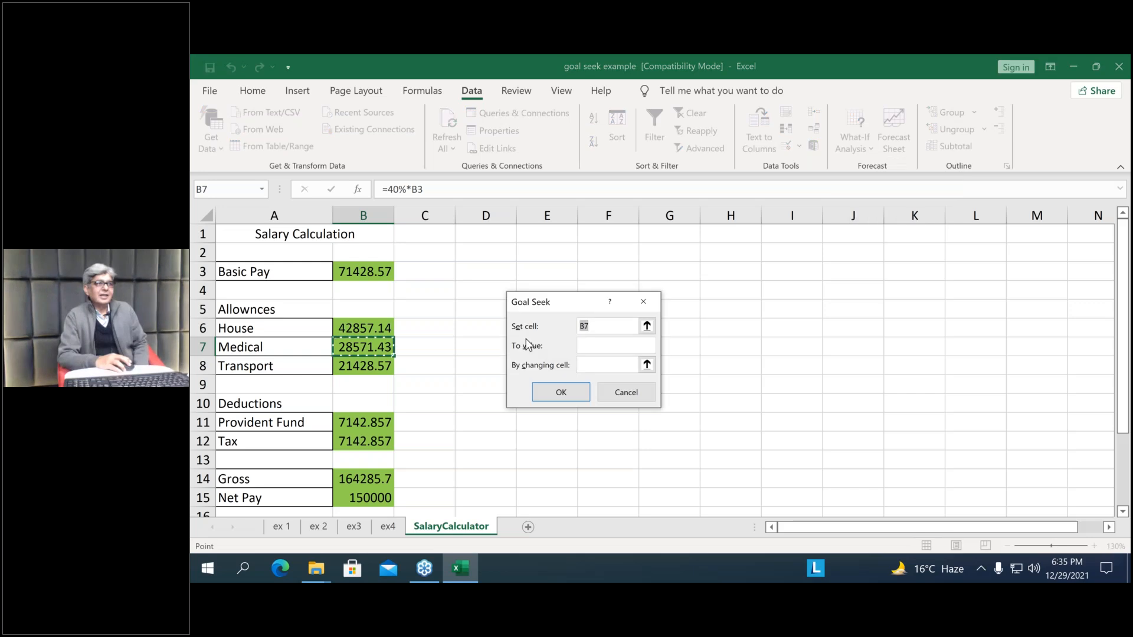
{"action": "left_click", "coordinate": [377, 495]}
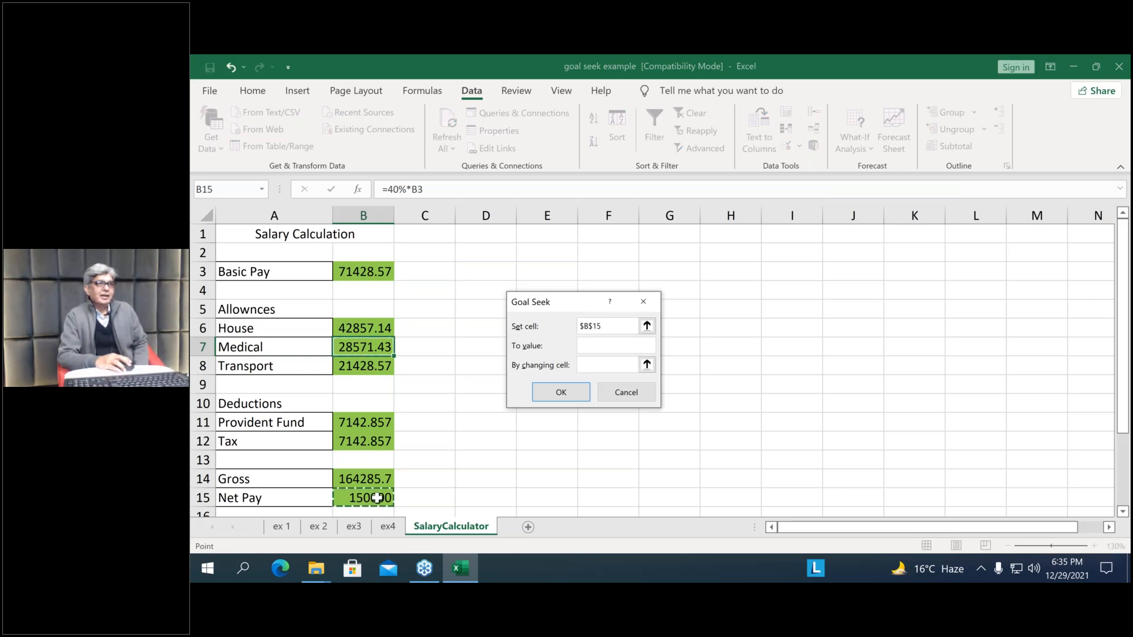
{"action": "left_click", "coordinate": [593, 348]}
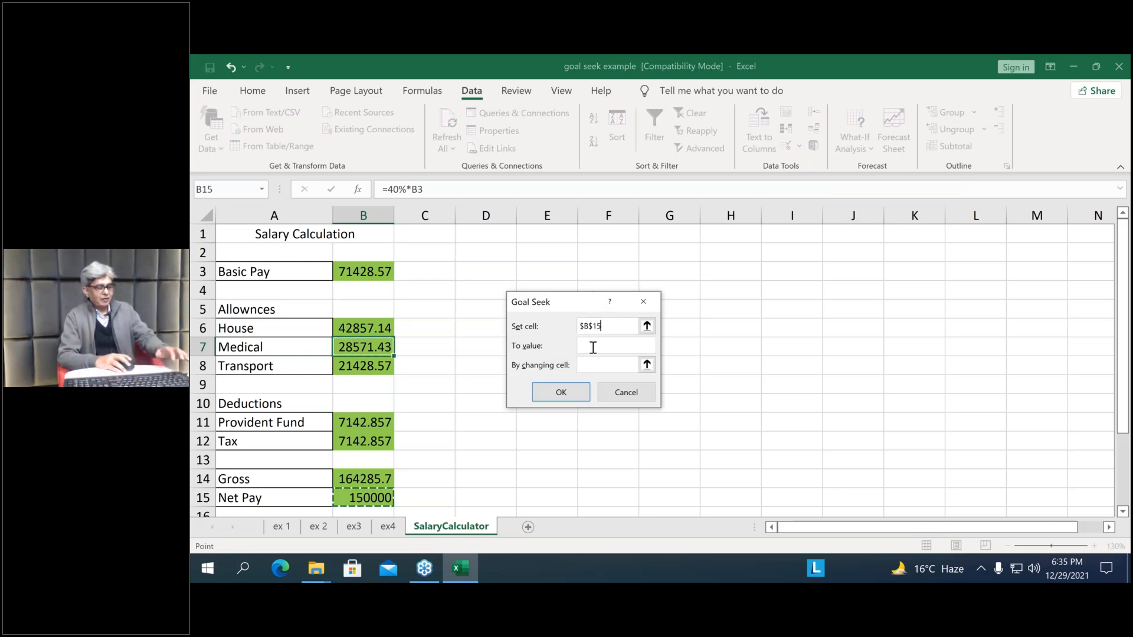
{"action": "type", "text": "2"}
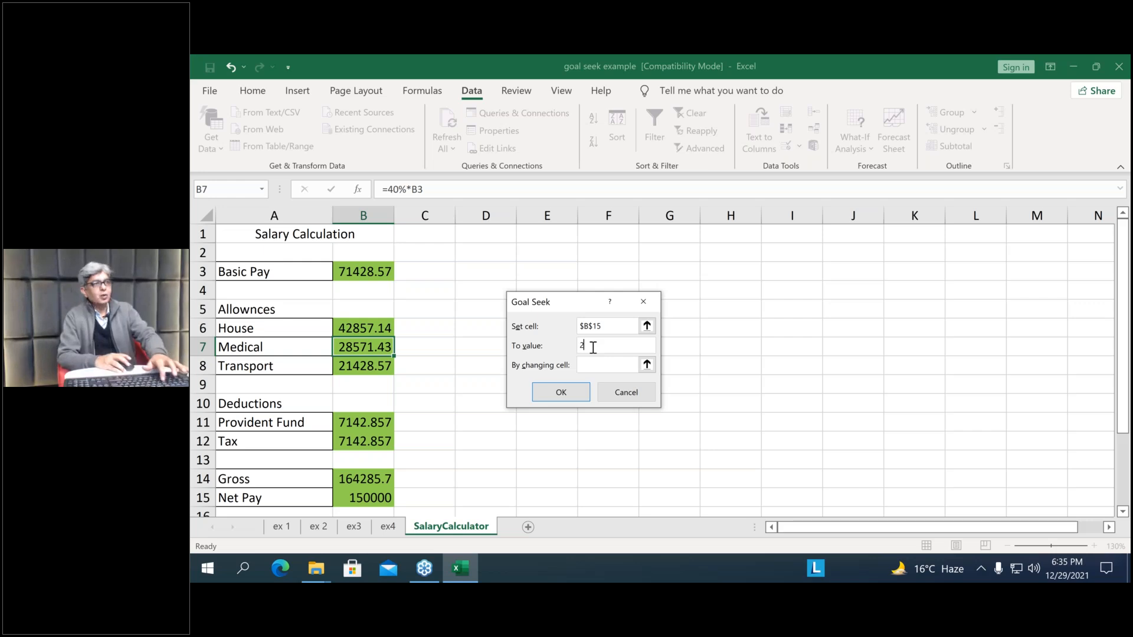
{"action": "type", "text": "50000"}
Run the Goal Seek with Basic Pay cell B3 as the changing cell, review the recalculated salary, and discard the solution
{"action": "left_click", "coordinate": [600, 366]}
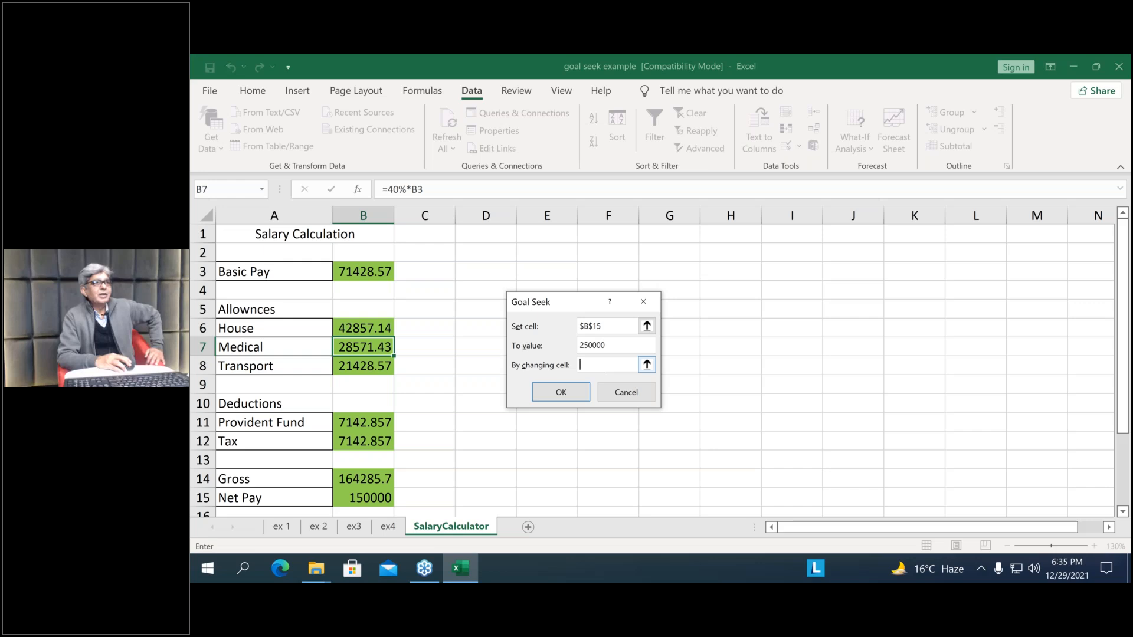
{"action": "left_click", "coordinate": [360, 271]}
{"action": "left_click", "coordinate": [562, 392]}
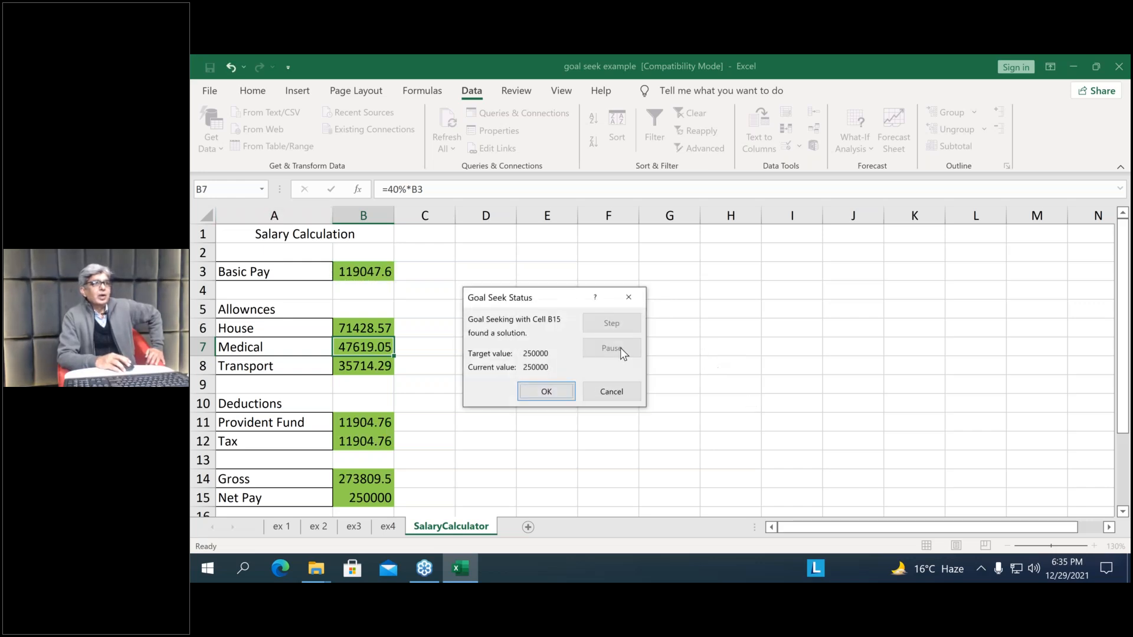
{"action": "left_click_drag", "start_coordinate": [533, 308], "coordinate": [661, 305]}
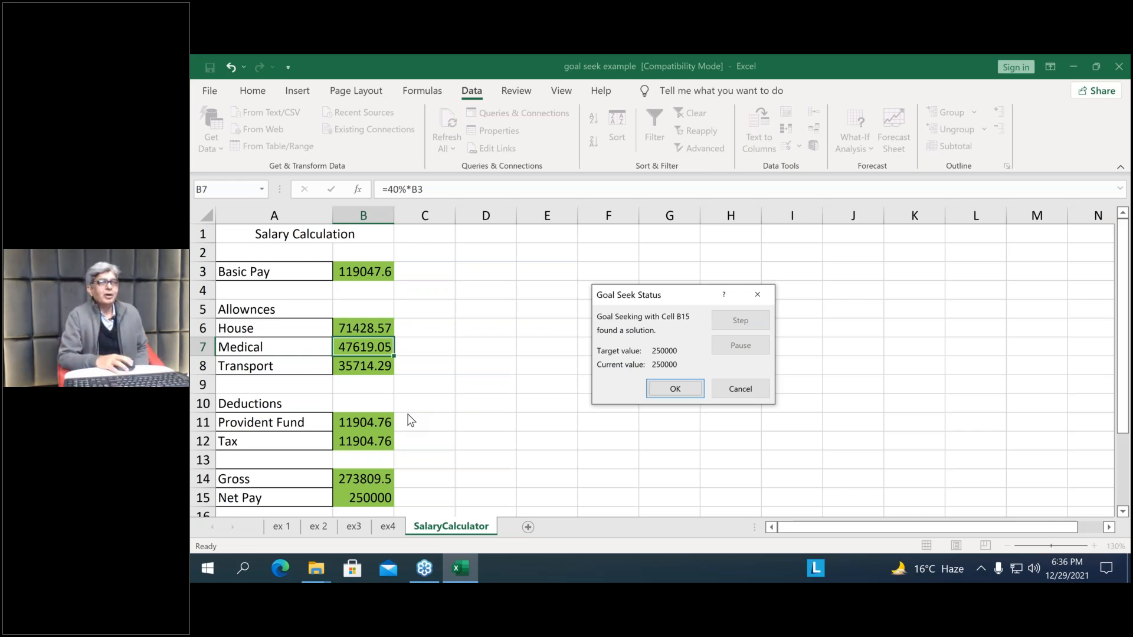
{"action": "left_click", "coordinate": [754, 394]}
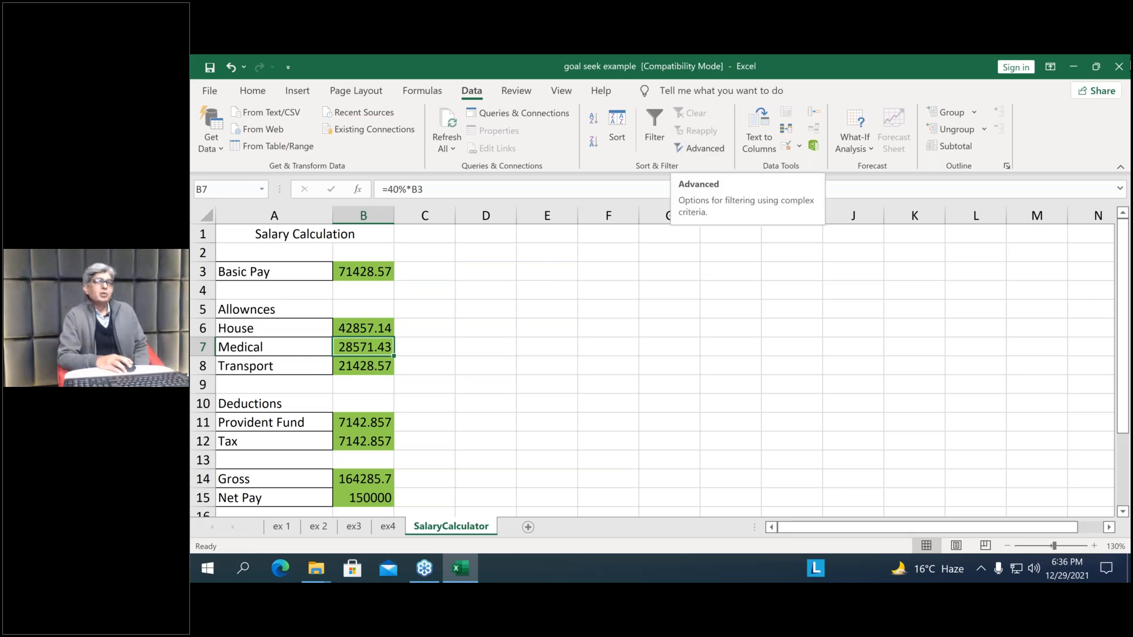
Close the goal seek example workbook without saving and open data table example from the What IF Analysis folder
{"action": "left_click", "coordinate": [1110, 62]}
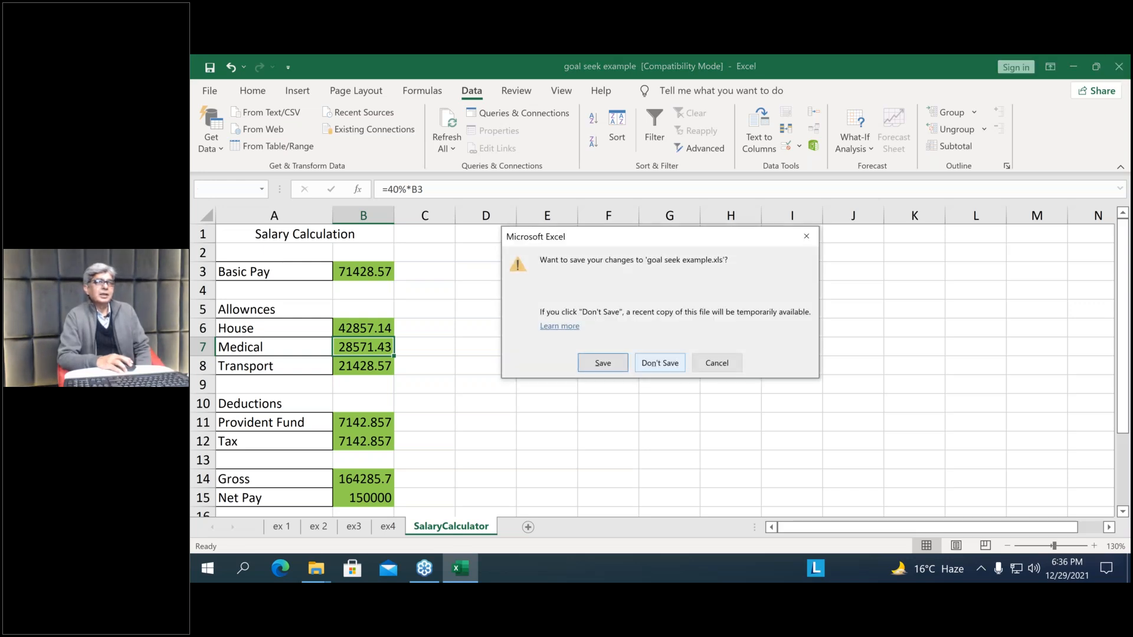
{"action": "left_click", "coordinate": [660, 362]}
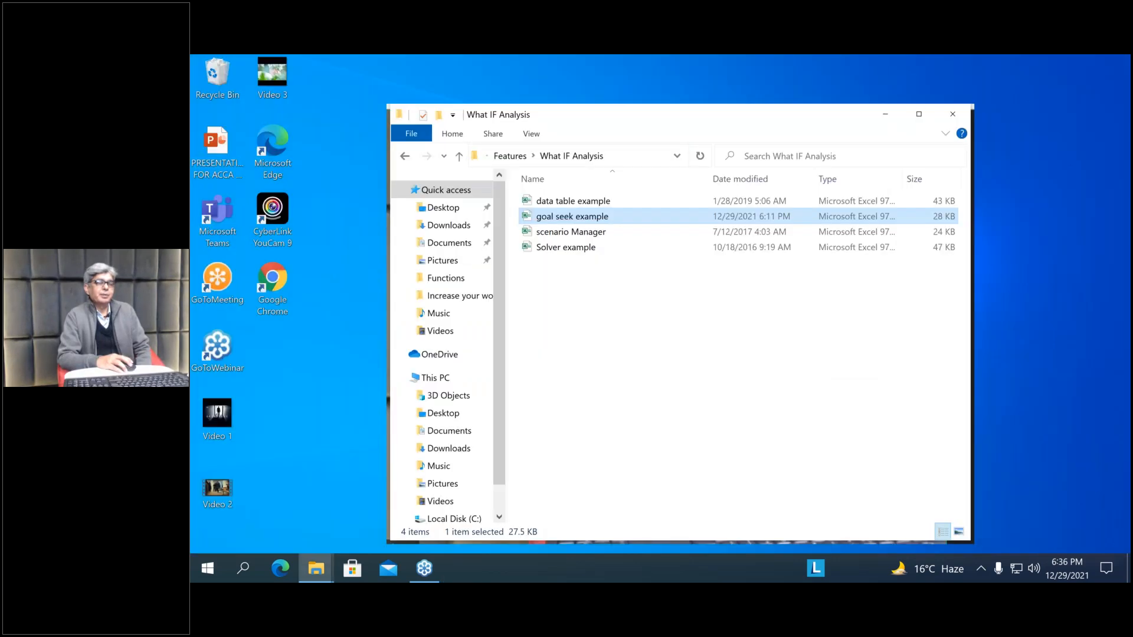
{"action": "left_click", "coordinate": [573, 204]}
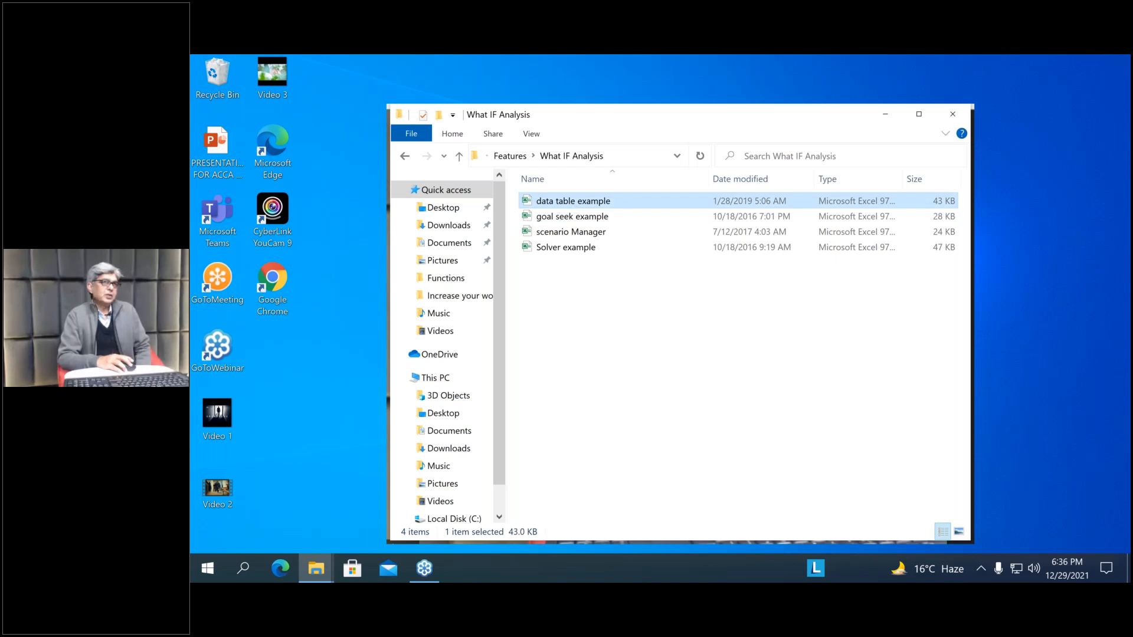
{"action": "double_click", "coordinate": [572, 204]}
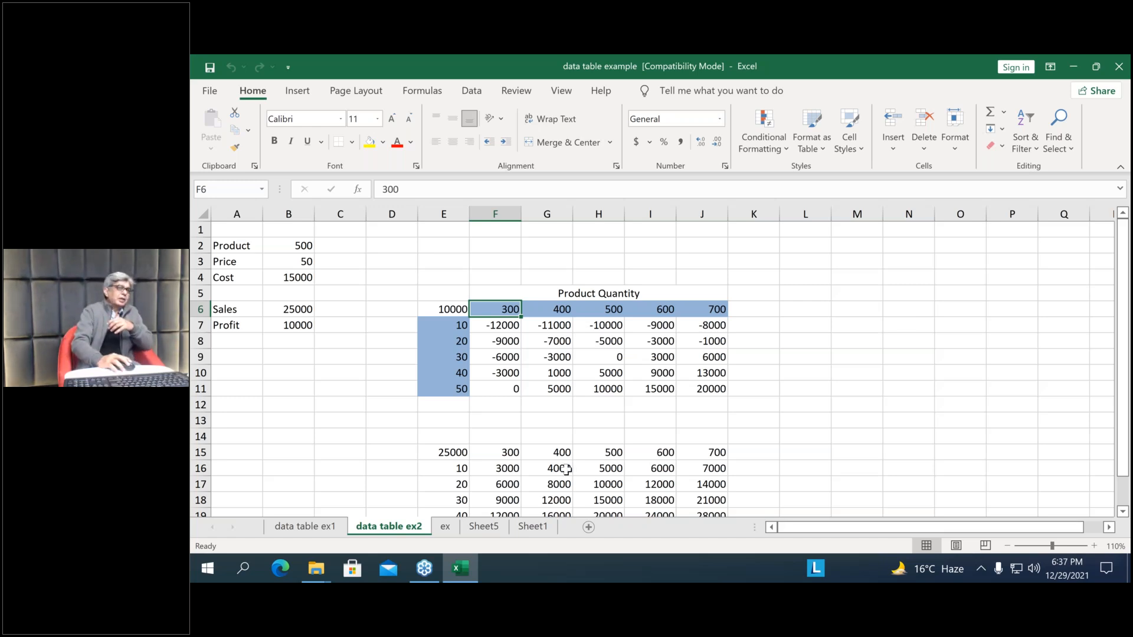
Clear the data table results in H4:H8 beside the annual rates on the data table ex1 sheet
{"action": "left_click", "coordinate": [283, 524]}
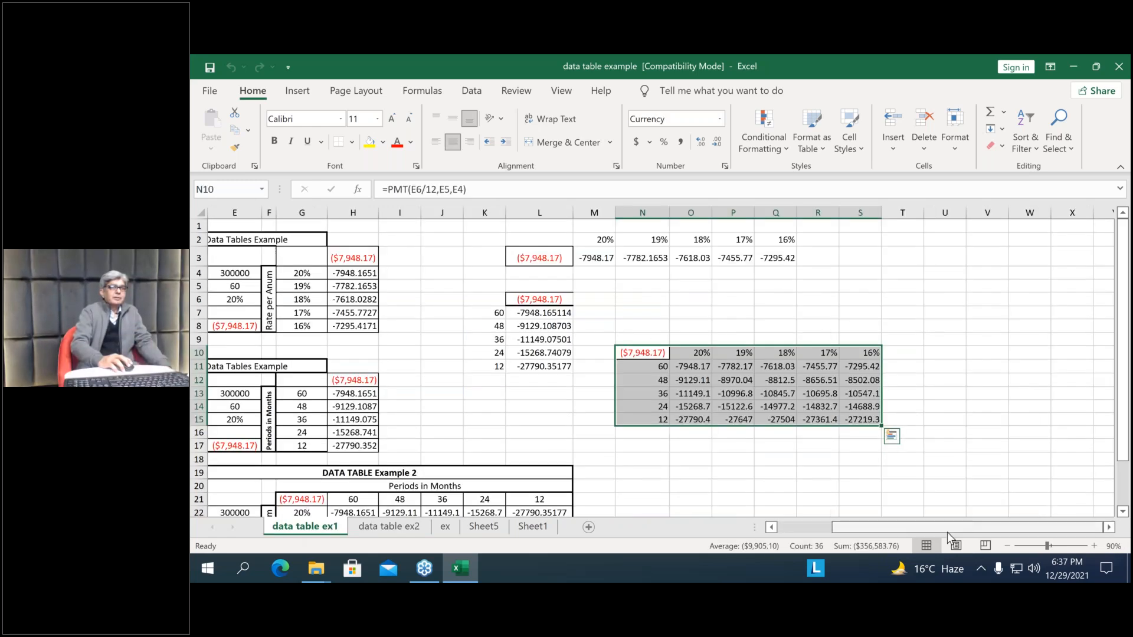
{"action": "left_click_drag", "start_coordinate": [884, 526], "coordinate": [793, 525]}
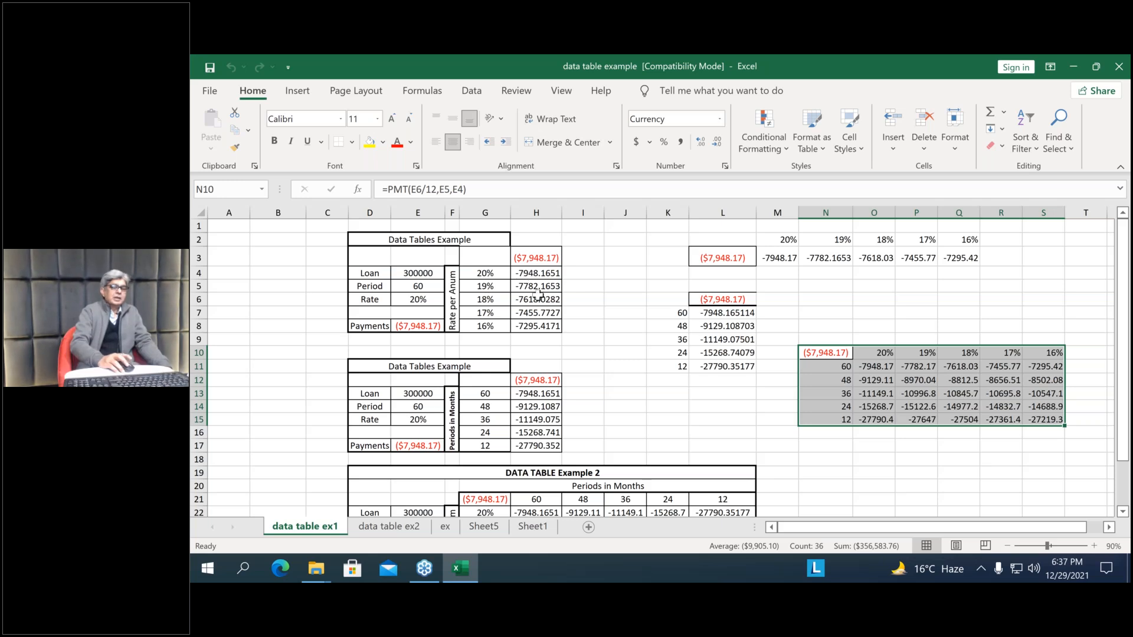
{"action": "left_click_drag", "start_coordinate": [536, 273], "coordinate": [543, 326]}
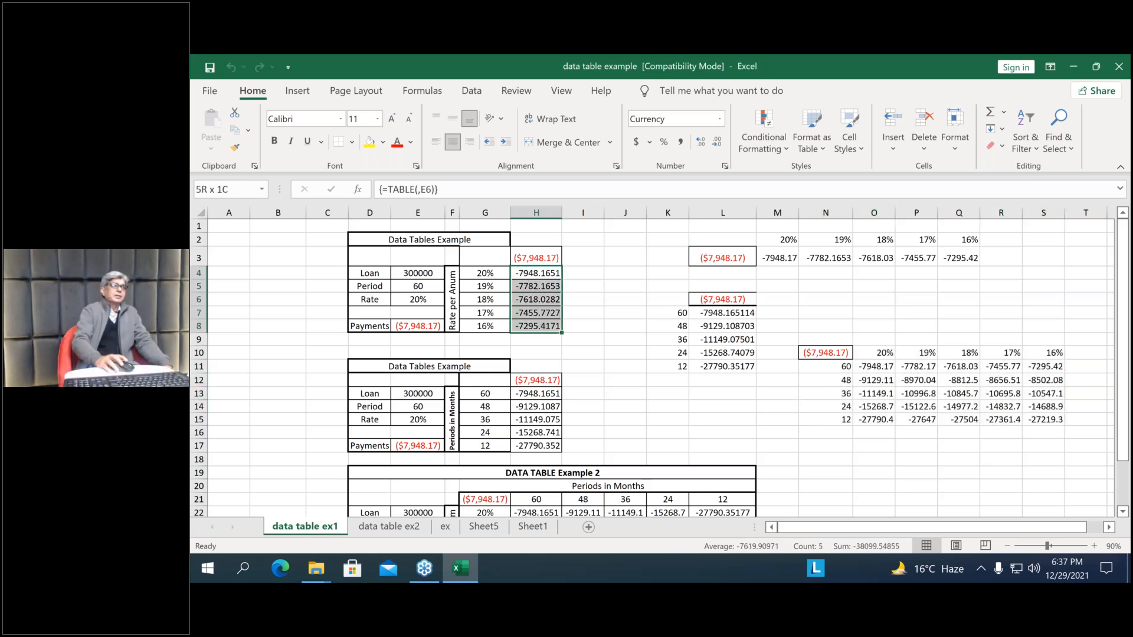
{"action": "key", "text": "Delete"}
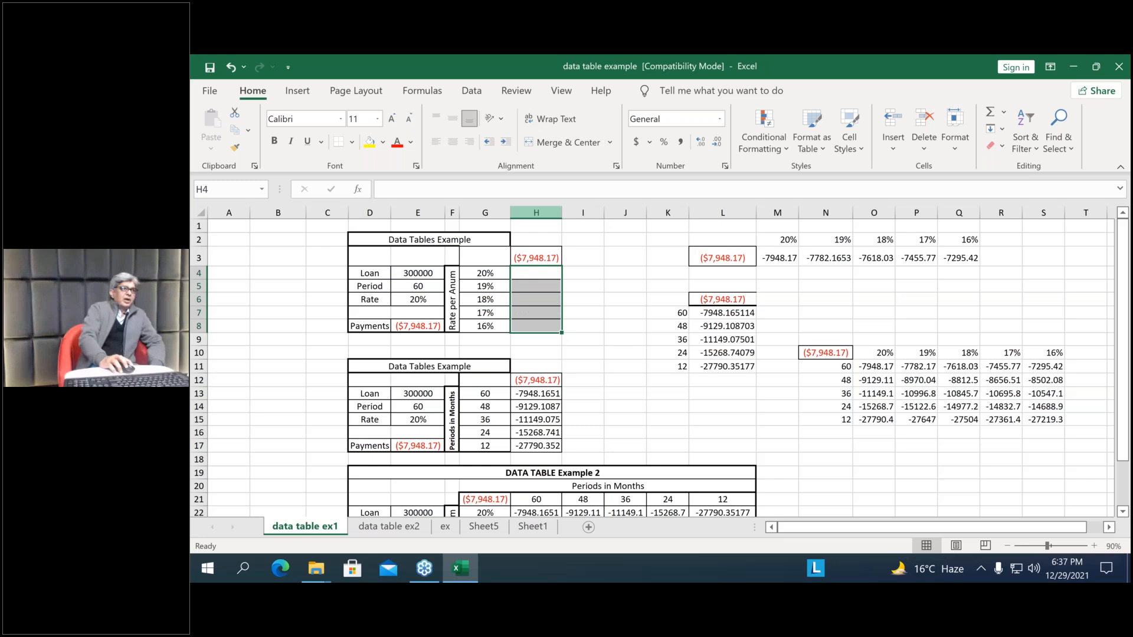
Examine the loan details in D4:E8 and the Payments formula in E8
{"action": "left_click_drag", "start_coordinate": [370, 273], "coordinate": [438, 326]}
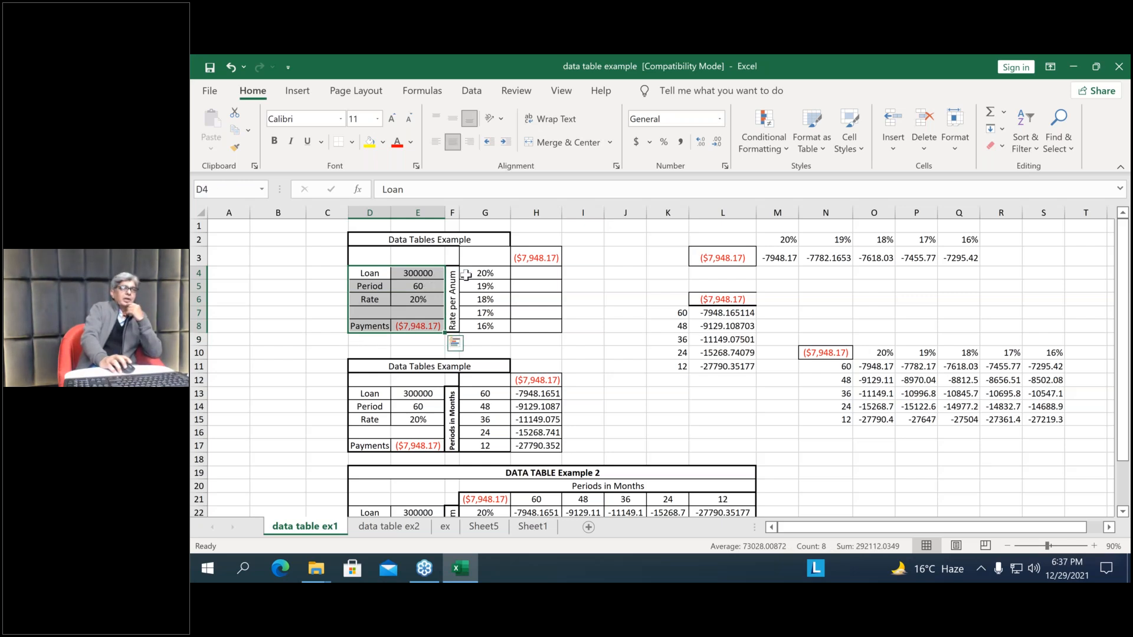
{"action": "left_click", "coordinate": [414, 329]}
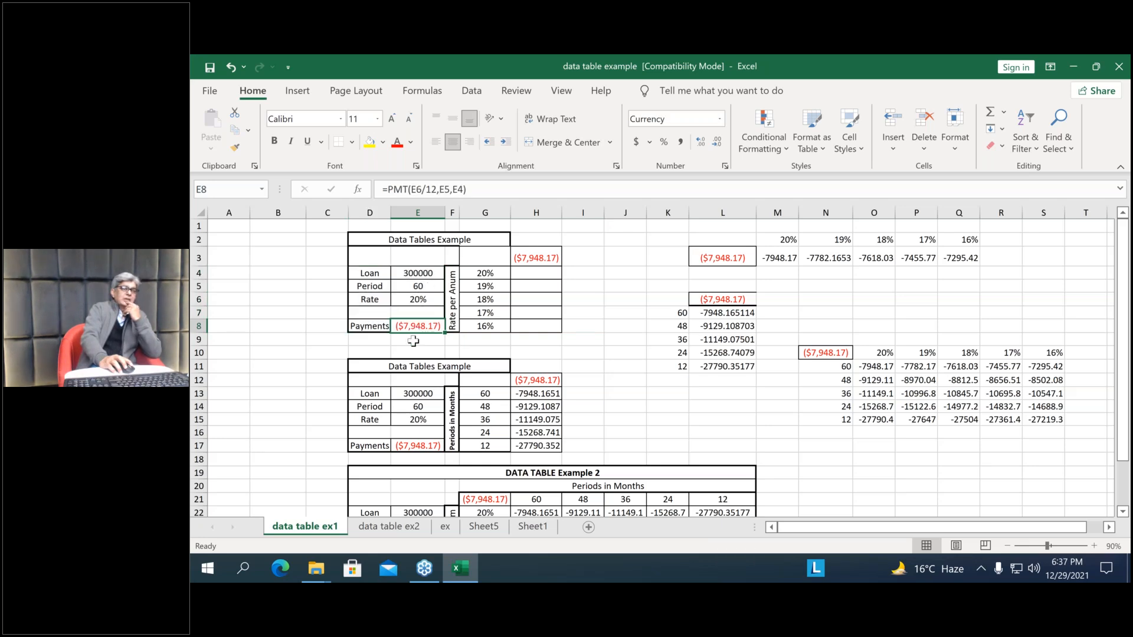
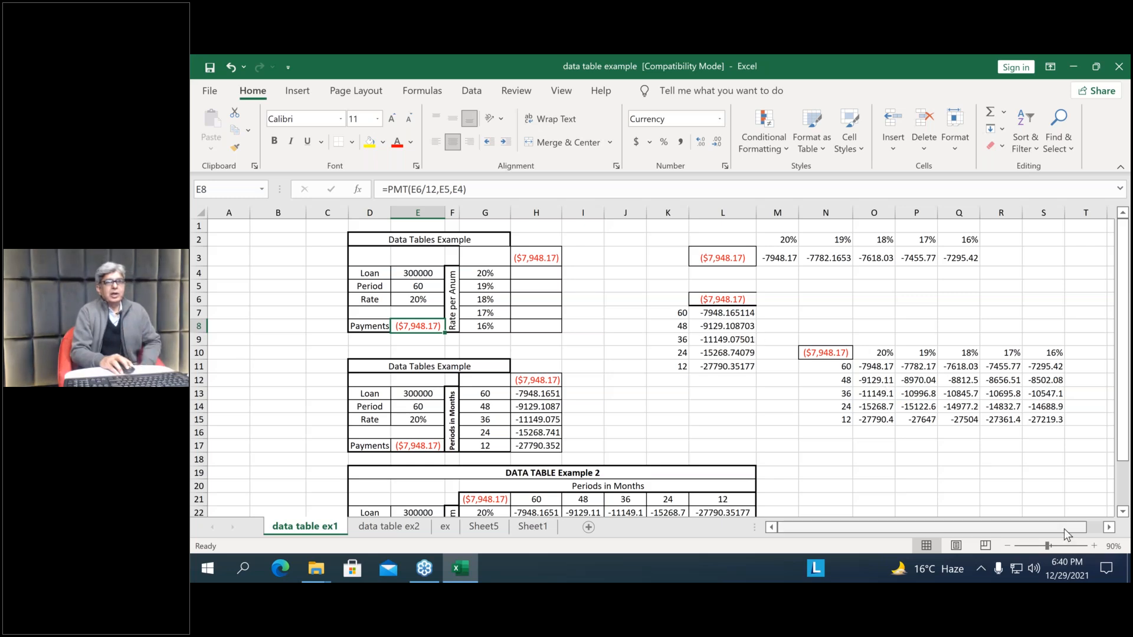
Collapse the ribbon for more sheet space and link cell O19 to the Payments result with =E8
{"action": "left_click", "coordinate": [1109, 527]}
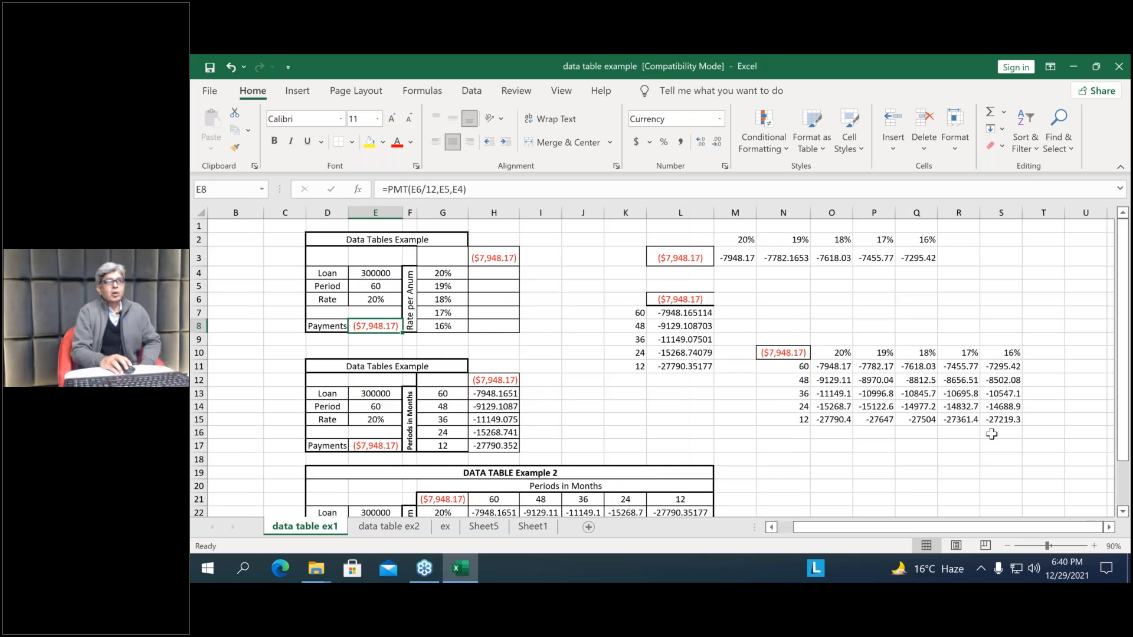
{"action": "scroll", "coordinate": [997, 435], "scroll_direction": "down", "scroll_amount": 1}
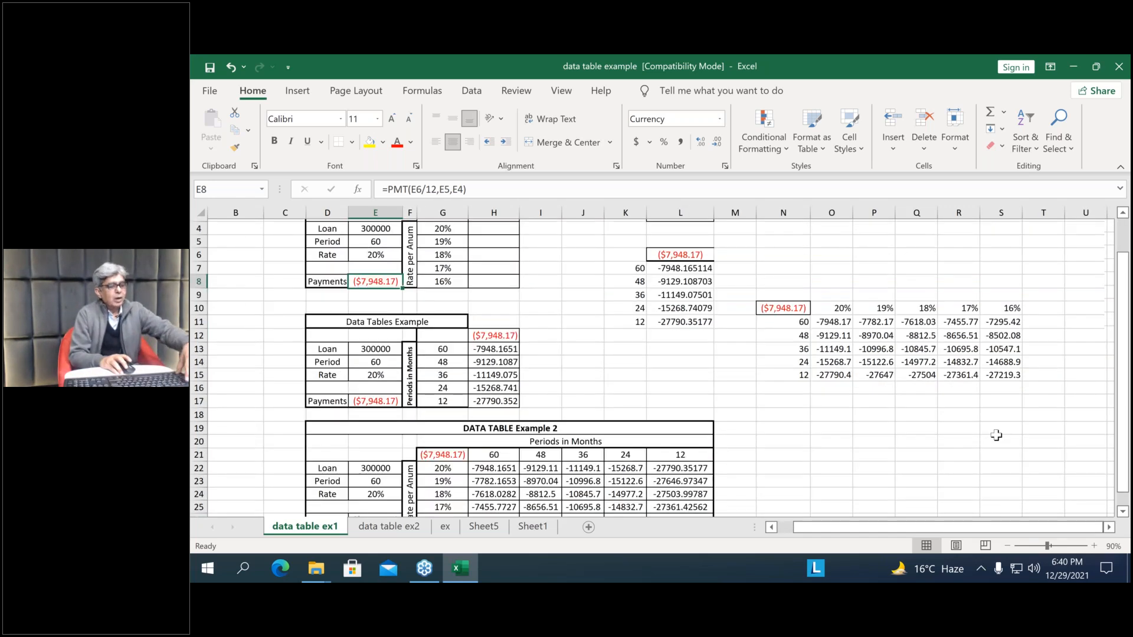
{"action": "scroll", "coordinate": [996, 435], "scroll_direction": "up", "scroll_amount": 1}
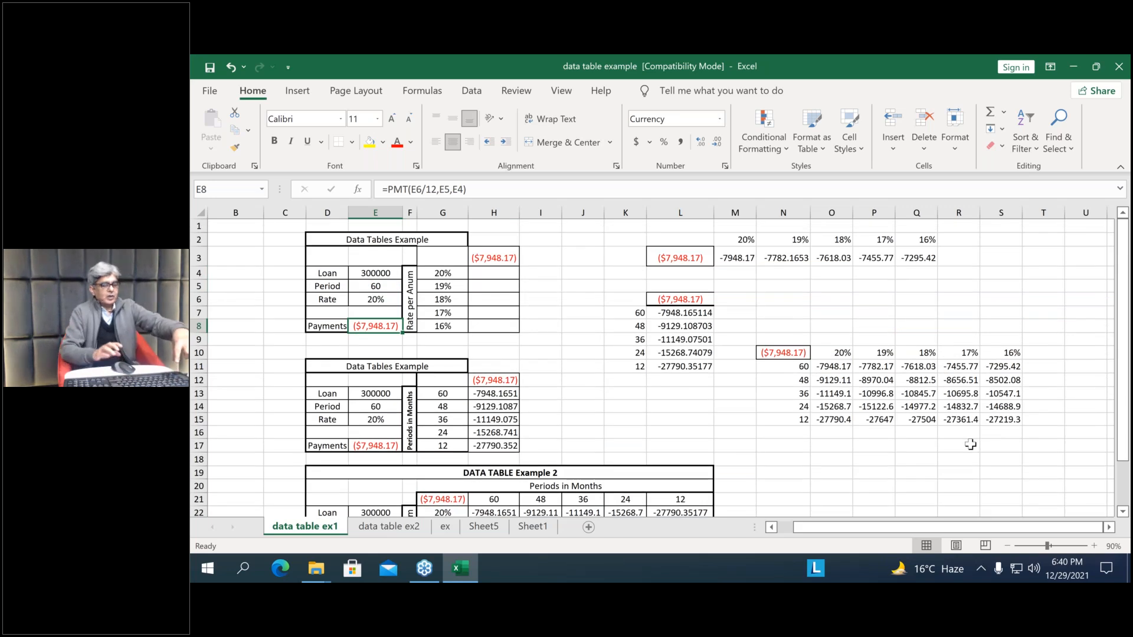
{"action": "key", "text": "ctrl+F1"}
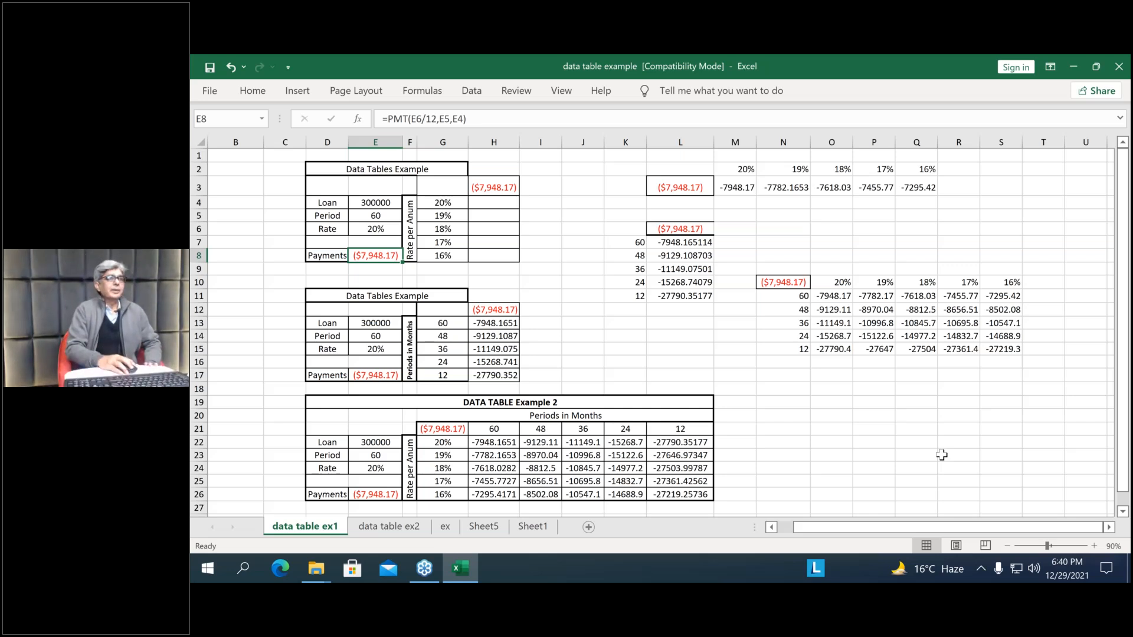
{"action": "left_click", "coordinate": [839, 400]}
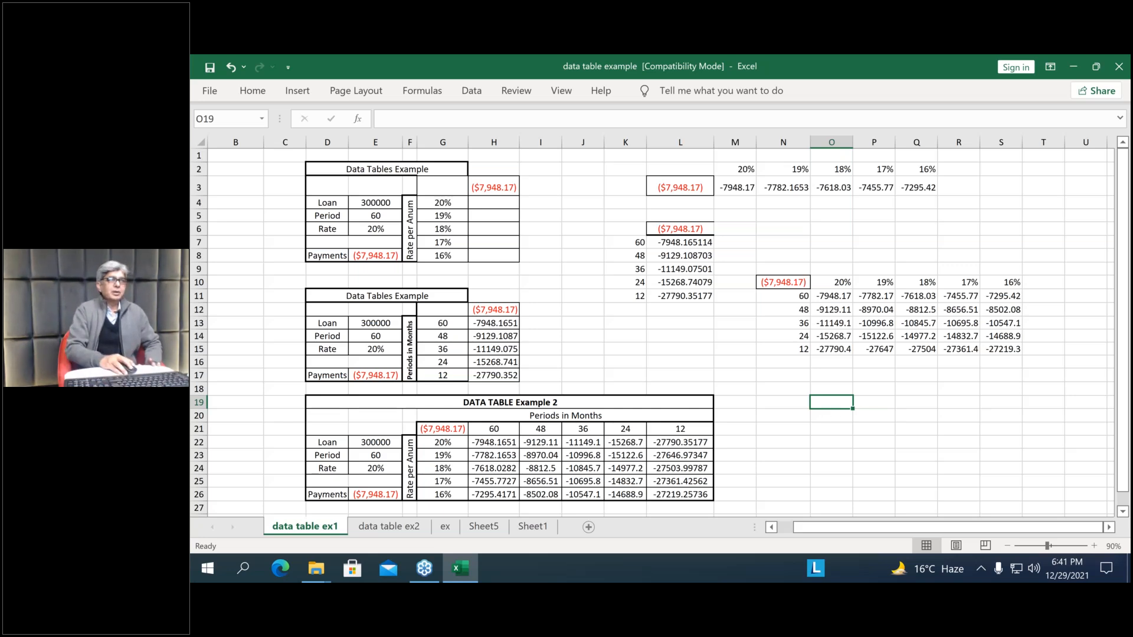
{"action": "type", "text": "="}
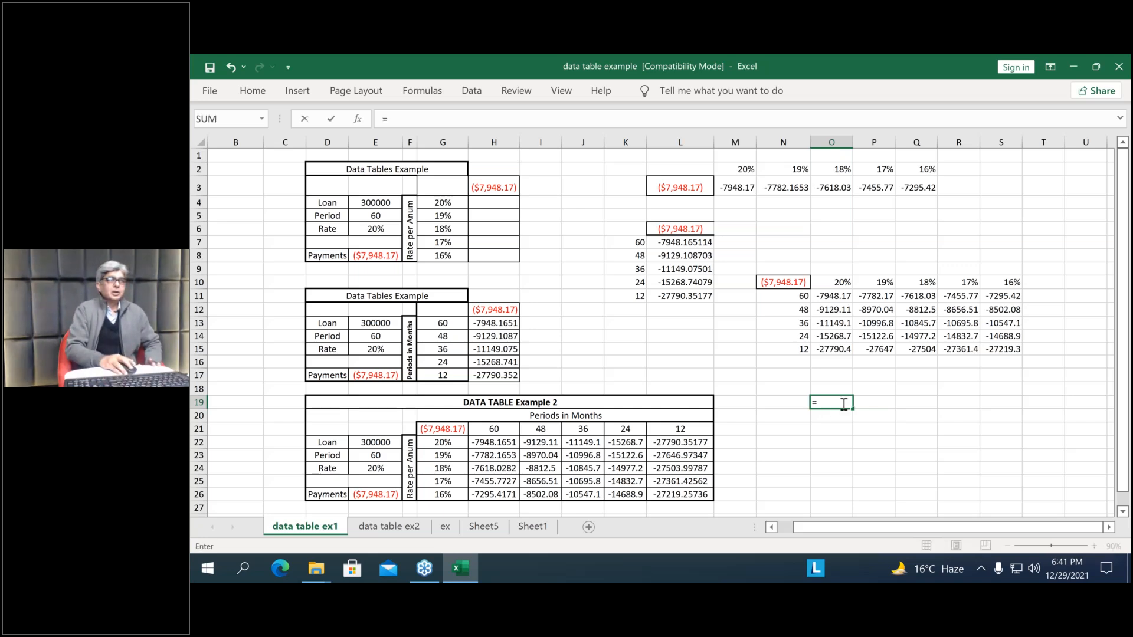
{"action": "left_click", "coordinate": [381, 255]}
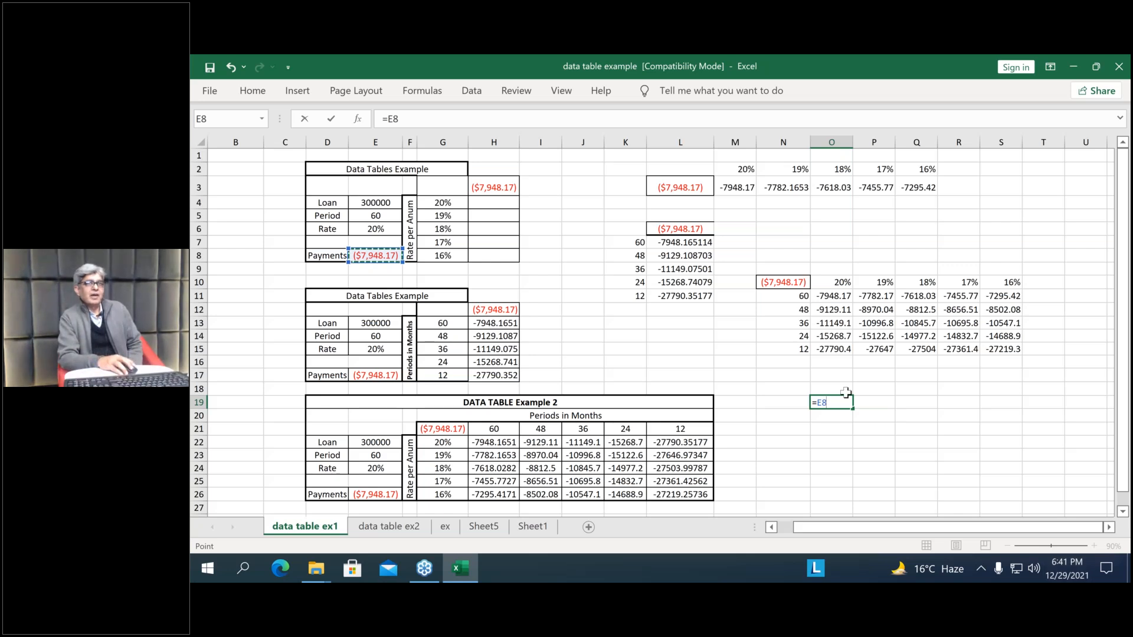
{"action": "key", "text": "Return"}
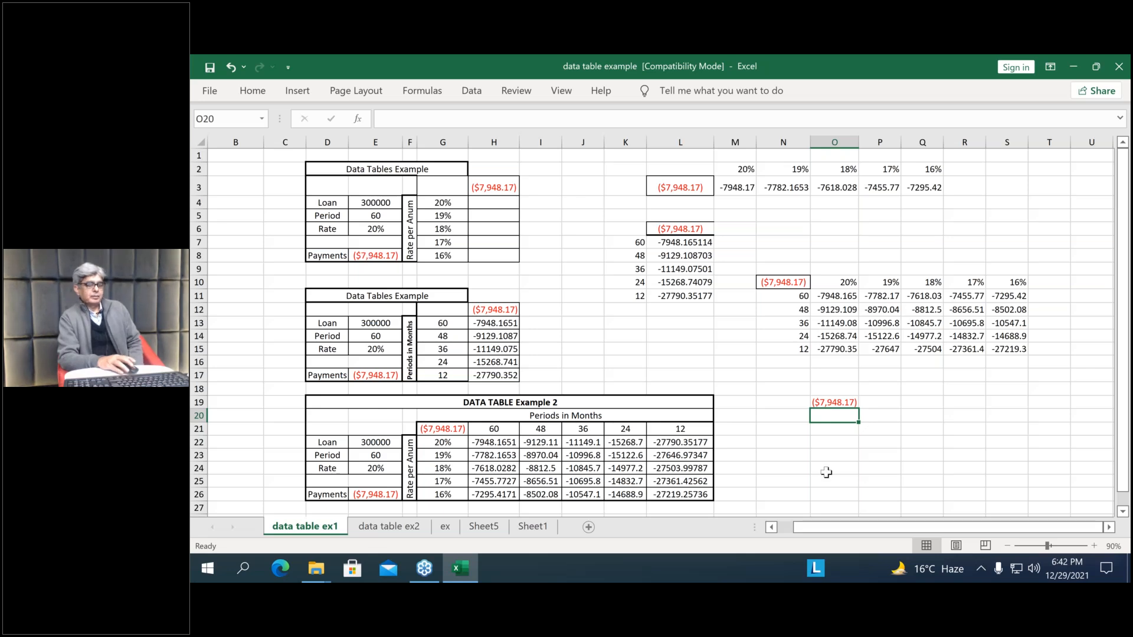
Enter the annual rates 19%, 18%, 17% and 16% down cells N20:N23
{"action": "left_click", "coordinate": [804, 418]}
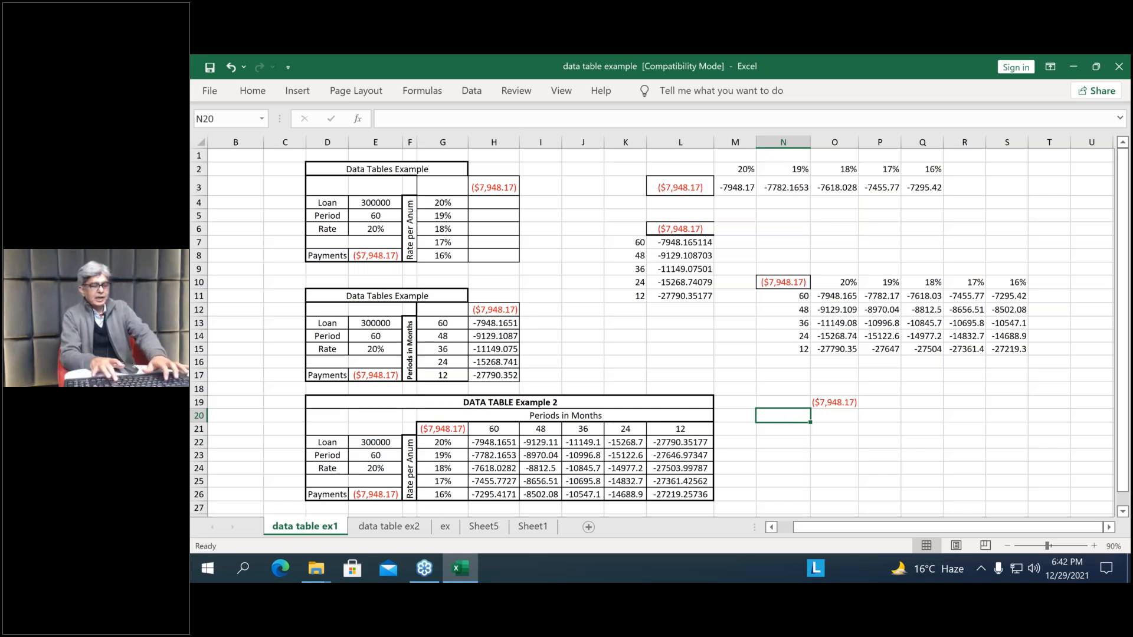
{"action": "type", "text": "19"}
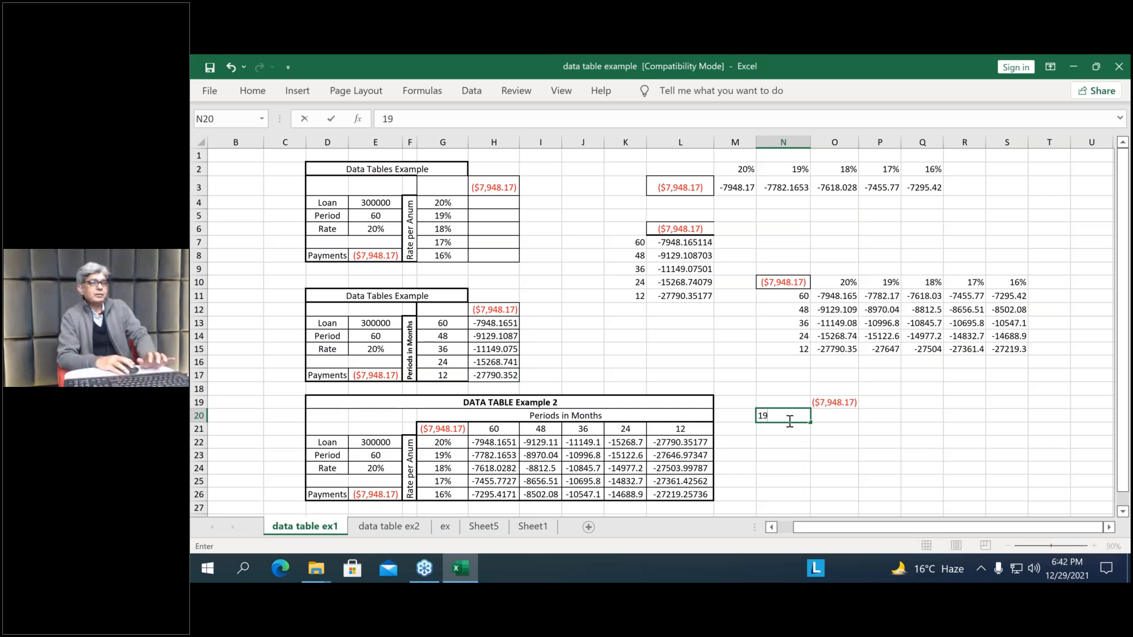
{"action": "type", "text": "%"}
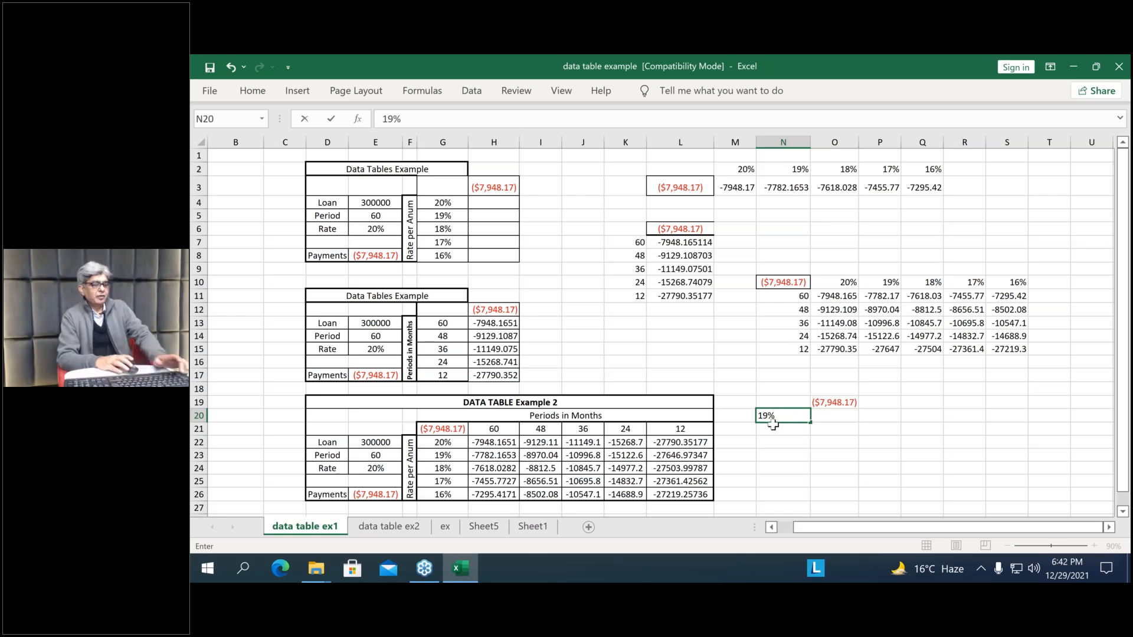
{"action": "key", "text": "Return"}
{"action": "type", "text": "1"}
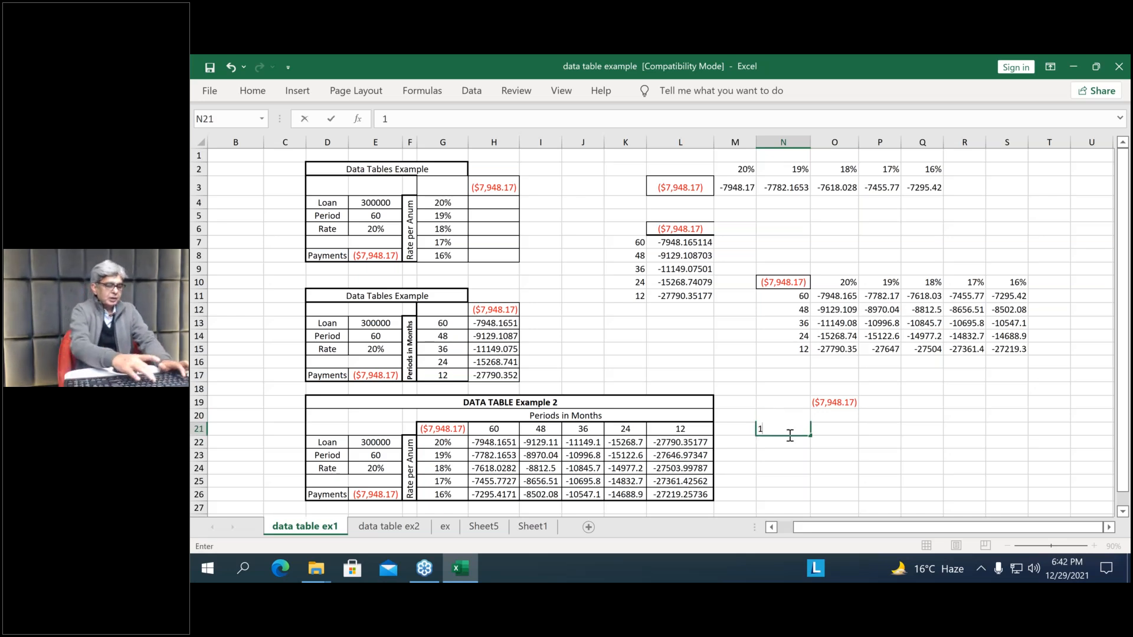
{"action": "type", "text": "8%"}
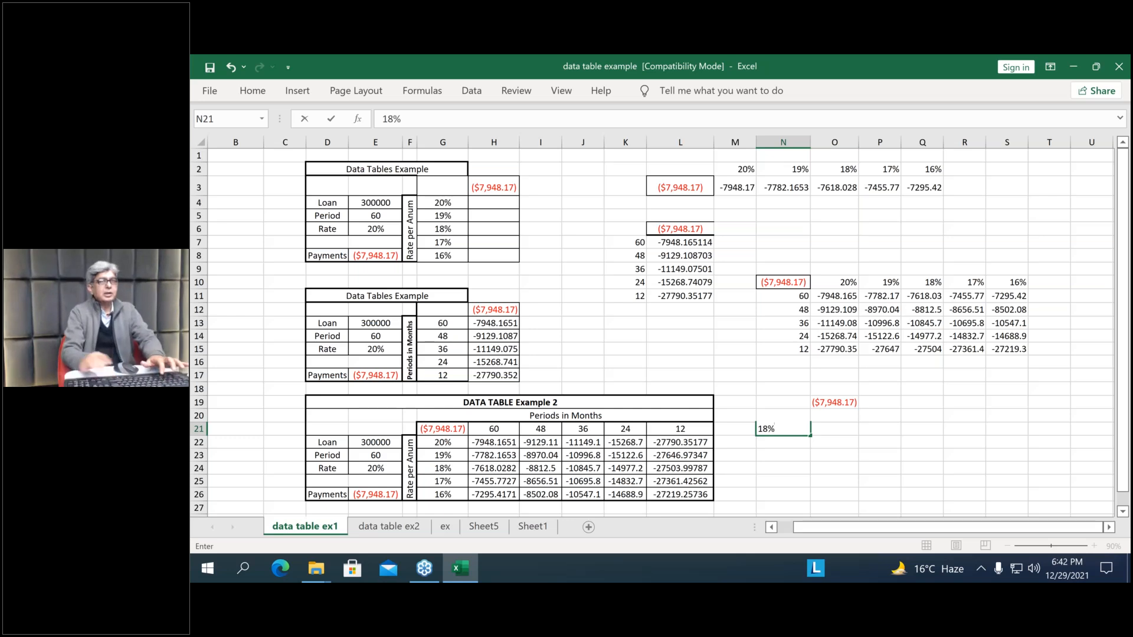
{"action": "key", "text": "Return"}
{"action": "type", "text": "17%"}
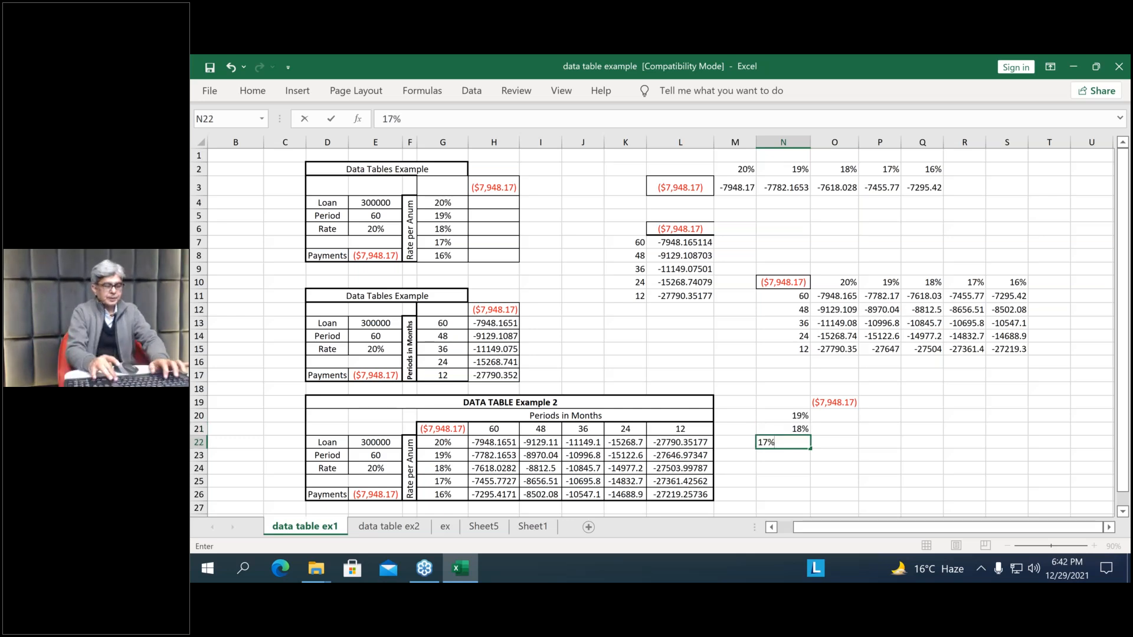
{"action": "key", "text": "Return"}
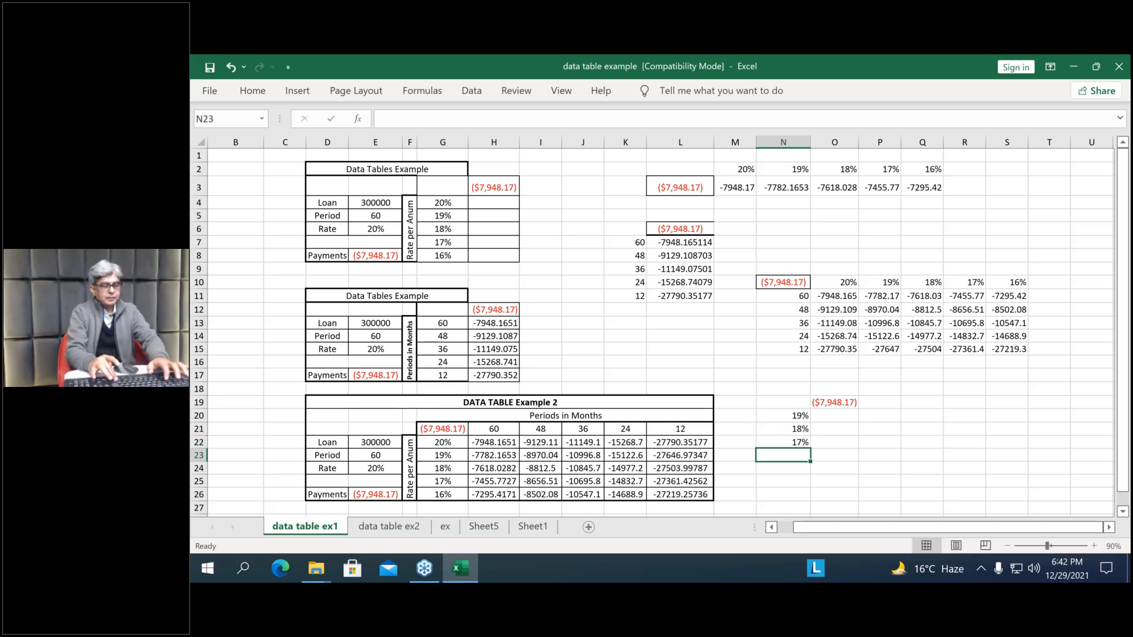
{"action": "type", "text": "1"}
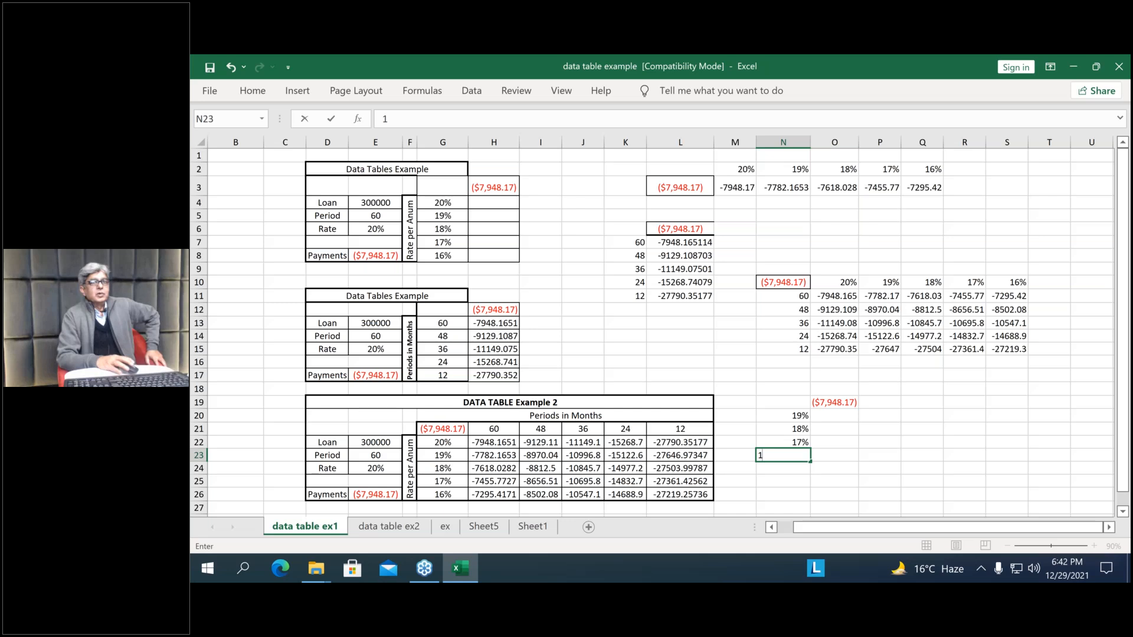
{"action": "type", "text": "6%"}
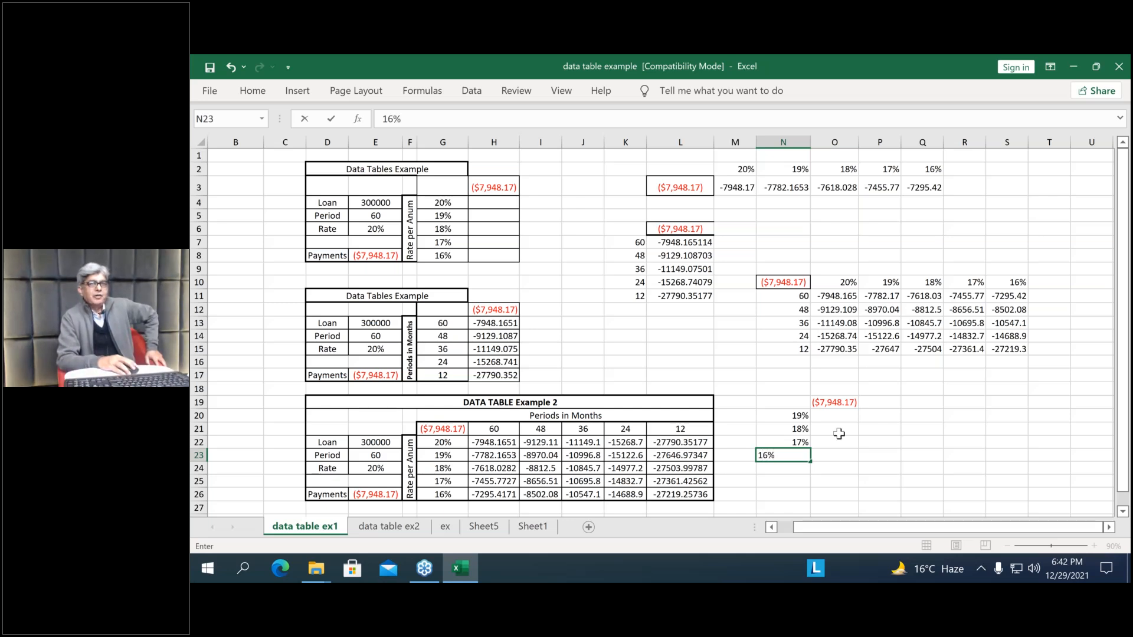
{"action": "key", "text": "Return"}
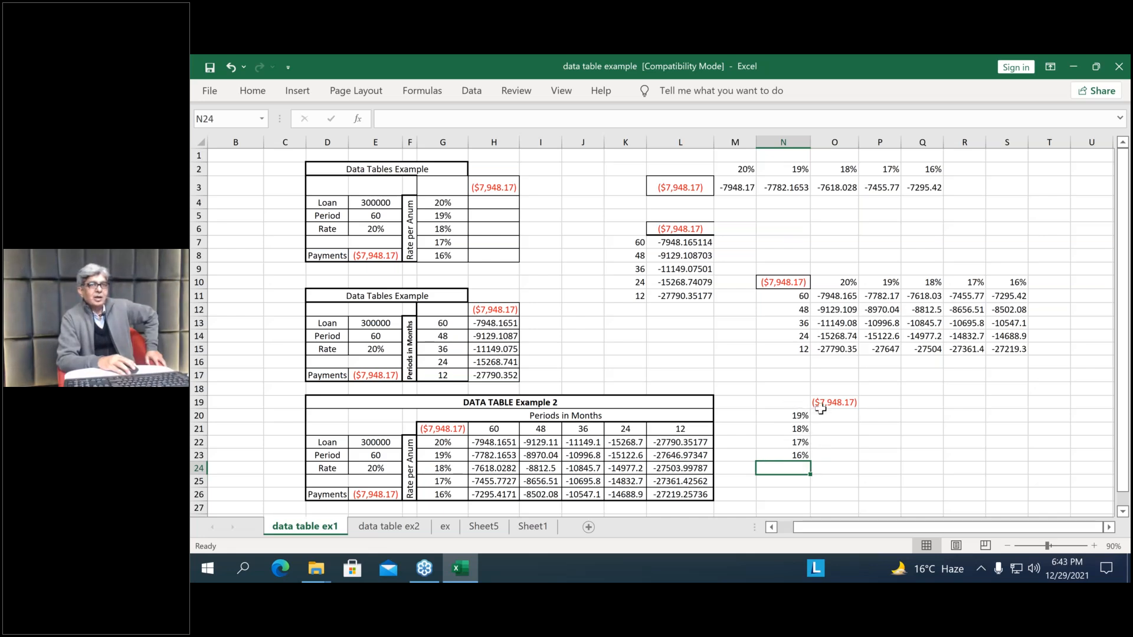
Create a one-variable What-If data table over N19:O23 with Rate cell E6 as the column input cell
{"action": "left_click_drag", "start_coordinate": [792, 404], "coordinate": [826, 451]}
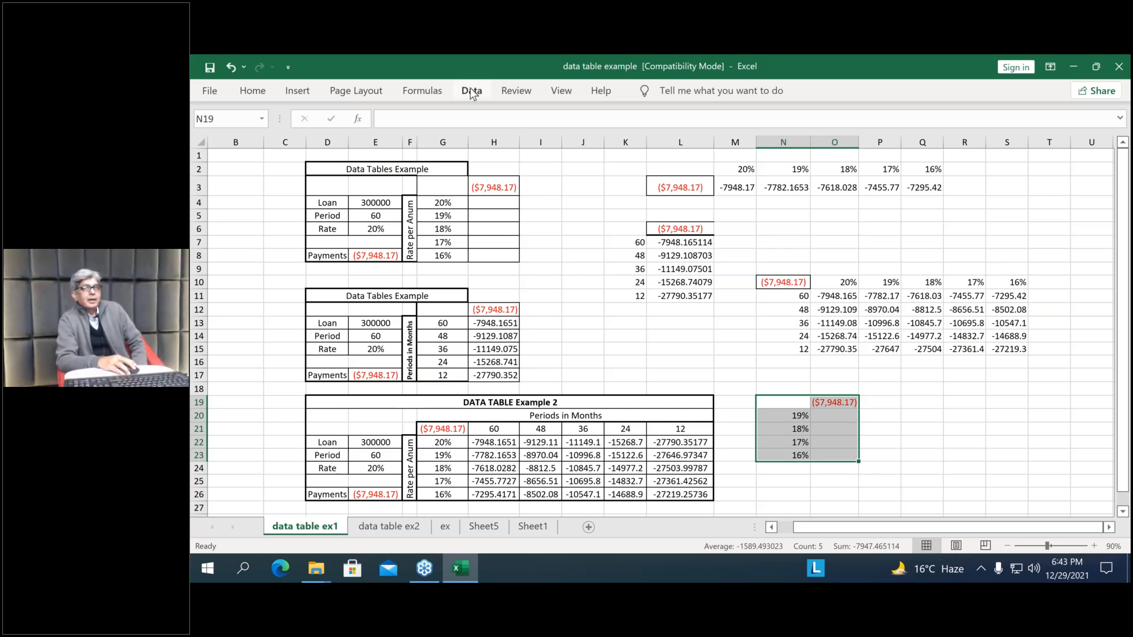
{"action": "left_click", "coordinate": [472, 94]}
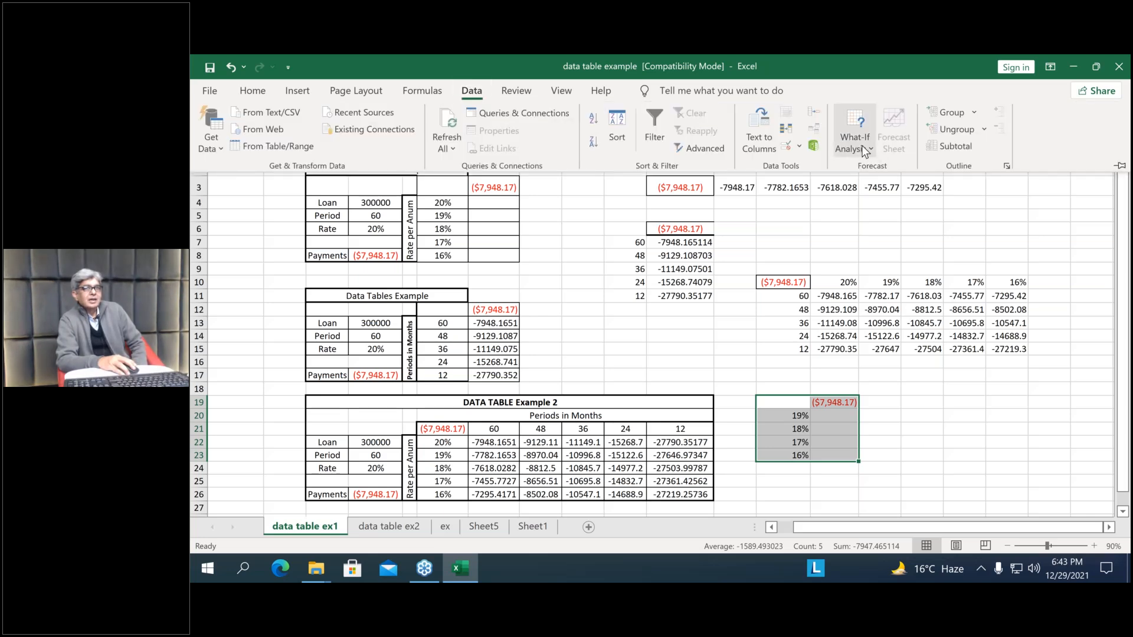
{"action": "left_click", "coordinate": [868, 155]}
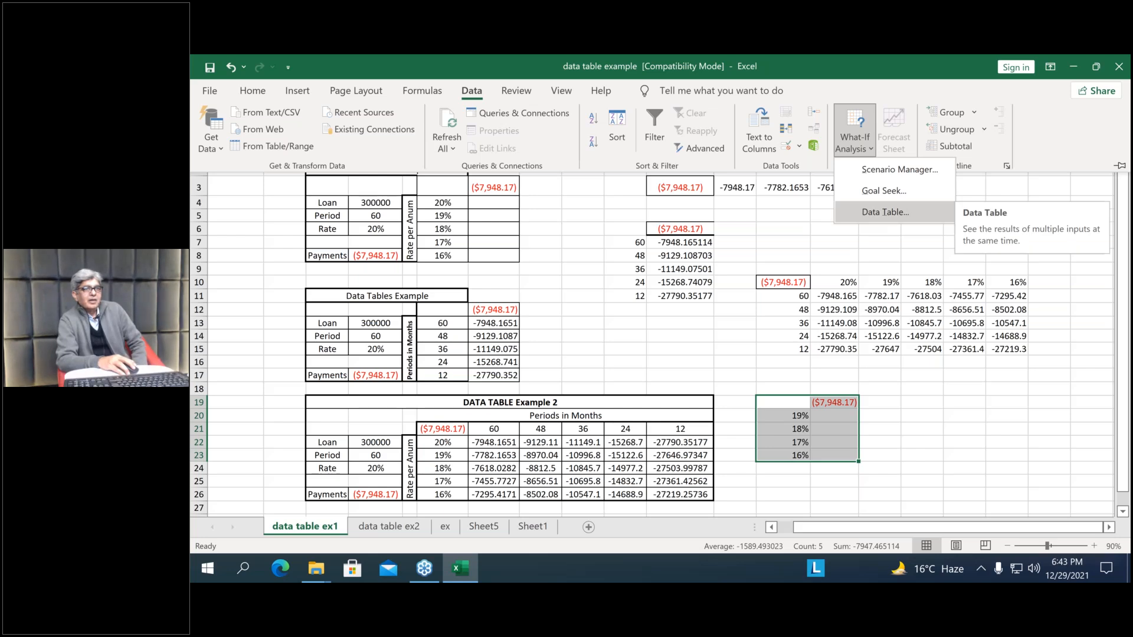
{"action": "left_click", "coordinate": [847, 220]}
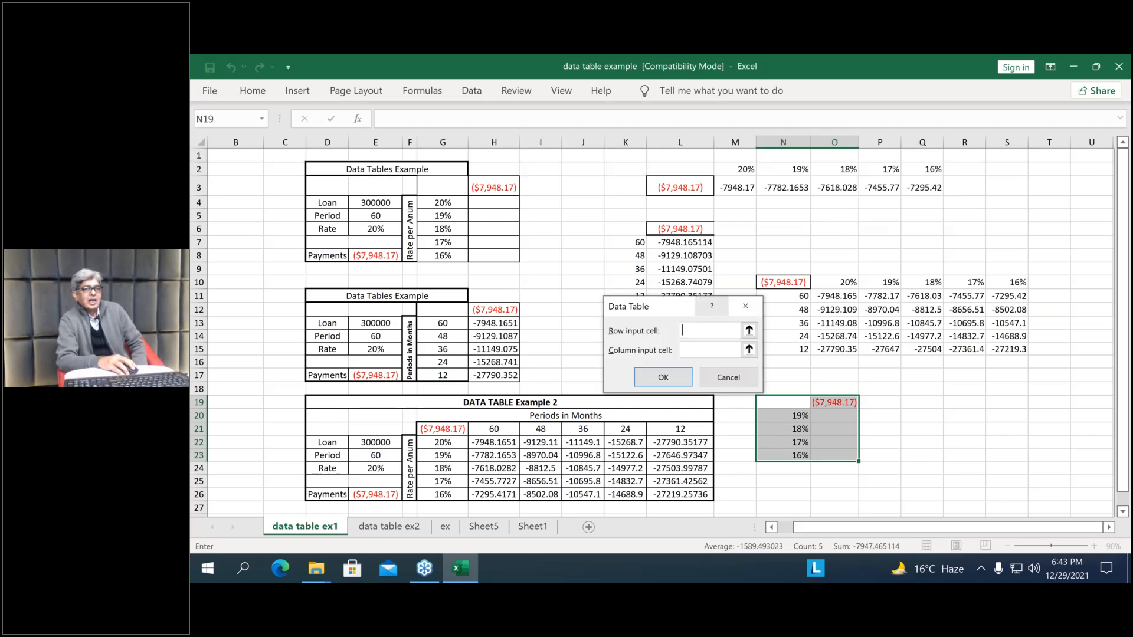
{"action": "left_click_drag", "start_coordinate": [667, 297], "coordinate": [953, 380]}
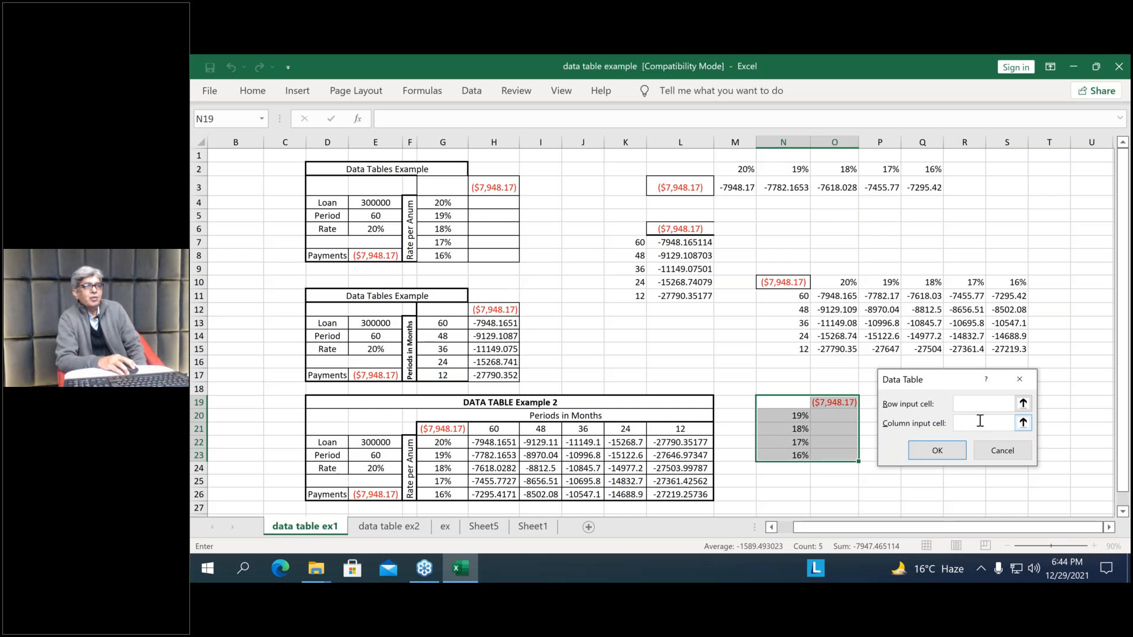
{"action": "left_click", "coordinate": [376, 228]}
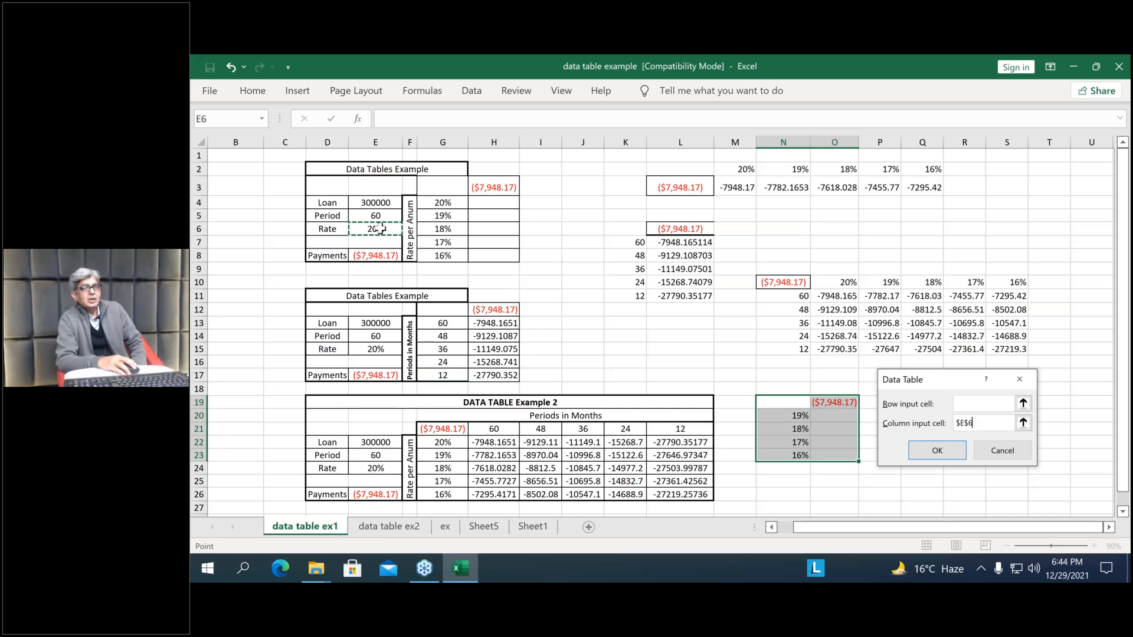
{"action": "left_click", "coordinate": [925, 451]}
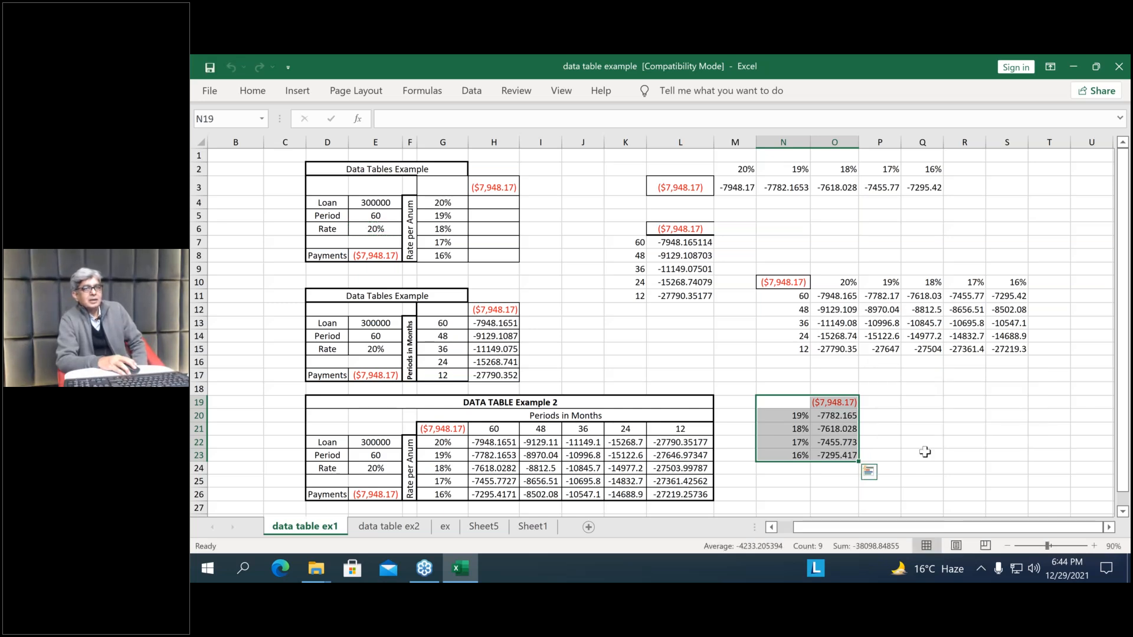
Examine the new data table's rates in column N and the formula behind the payment in O22
{"action": "left_click", "coordinate": [788, 416]}
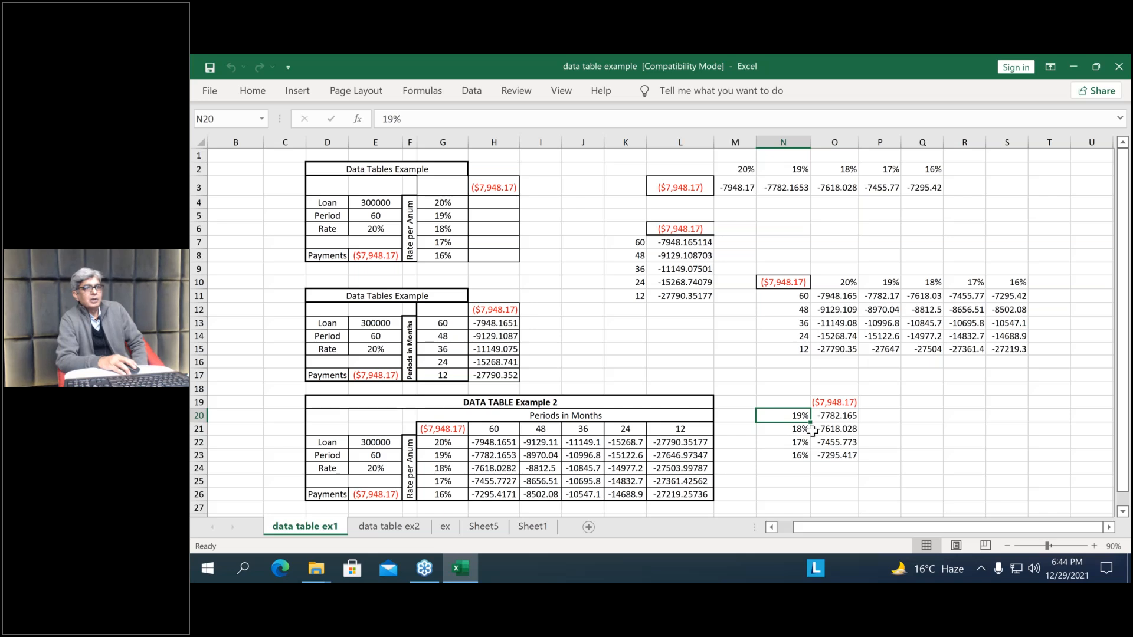
{"action": "key", "text": "Down"}
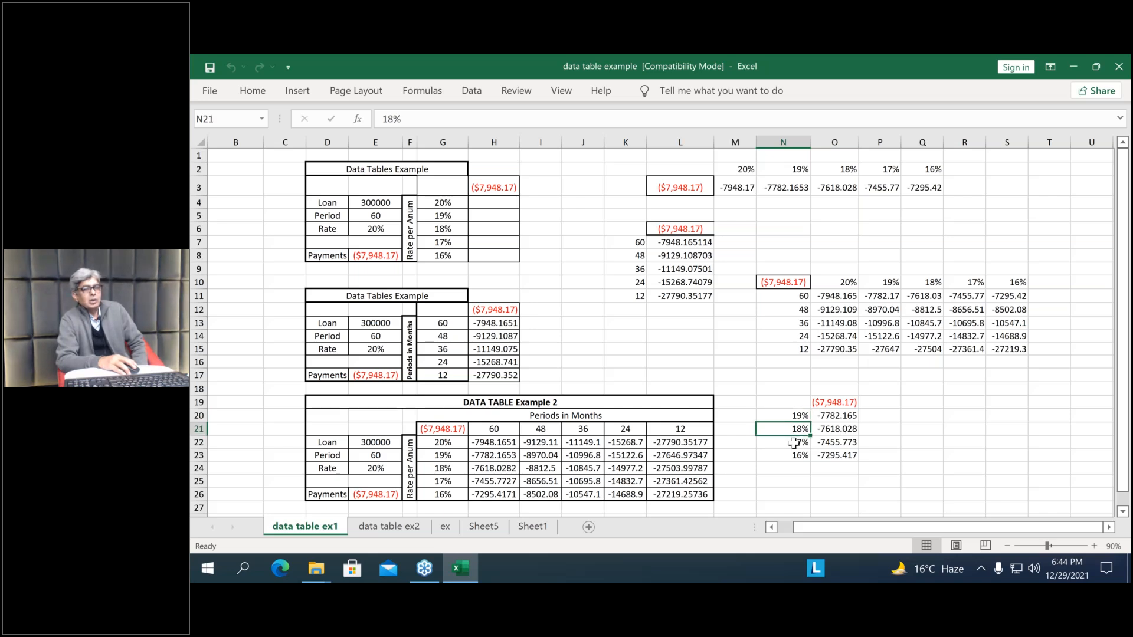
{"action": "key", "text": "Down"}
{"action": "key", "text": "Right"}
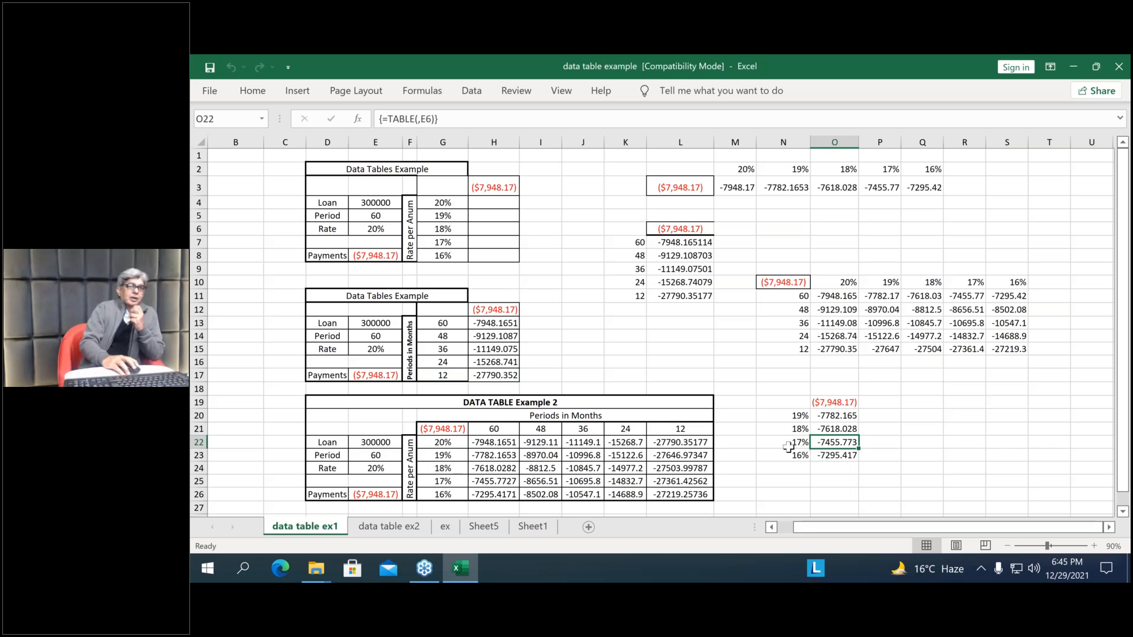
Clear the row-oriented data table results in M3:Q3 below the annual rates
{"action": "left_click", "coordinate": [736, 188]}
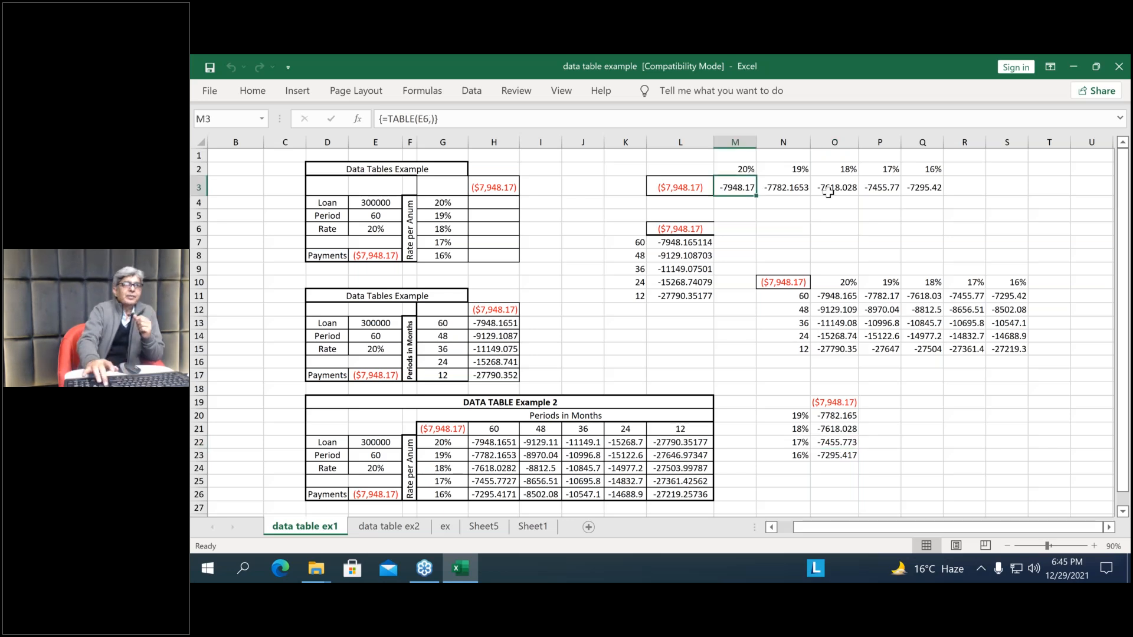
{"action": "key", "text": "shift+Right"}
{"action": "key", "text": "shift+Right"}
{"action": "key", "text": "shift+Right"}
{"action": "key", "text": "shift+Right"}
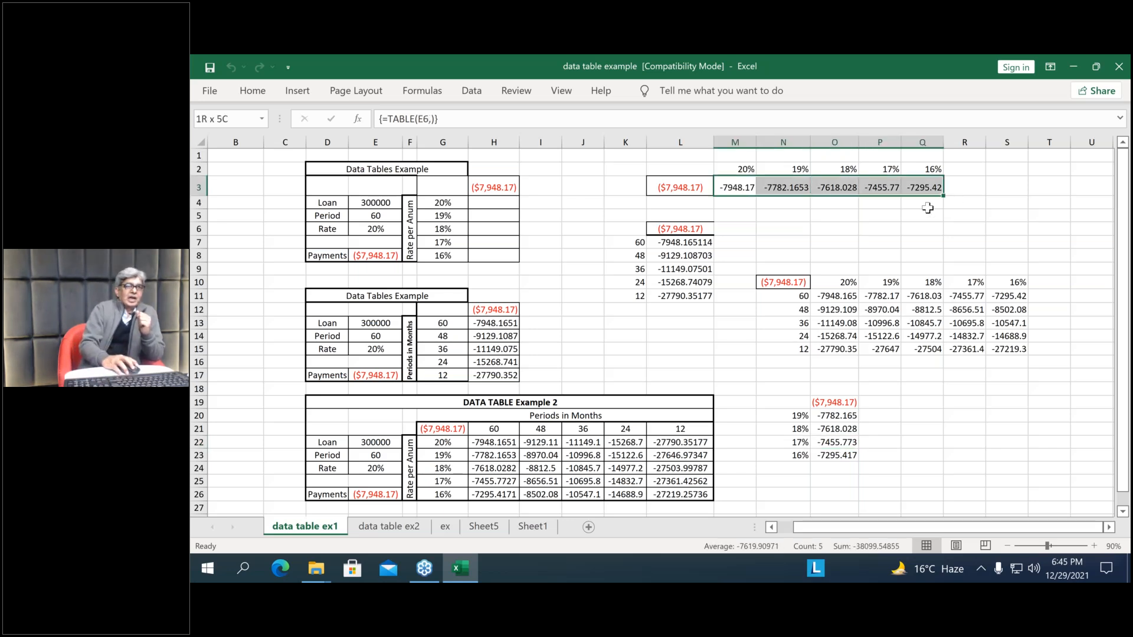
{"action": "key", "text": "Delete"}
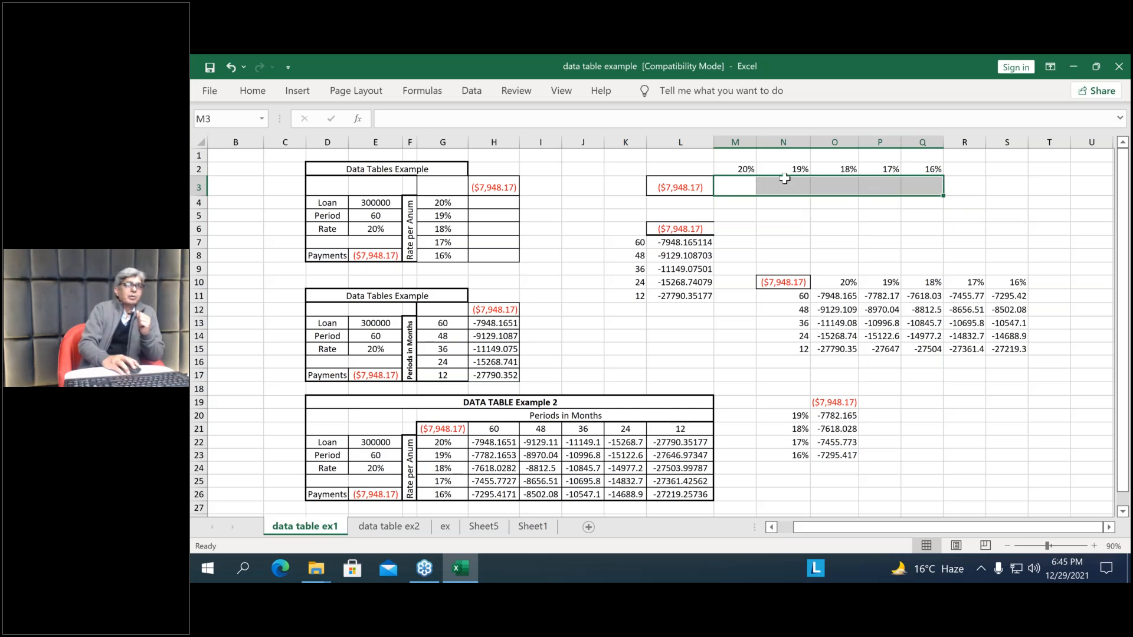
{"action": "left_click_drag", "start_coordinate": [844, 217], "coordinate": [851, 205]}
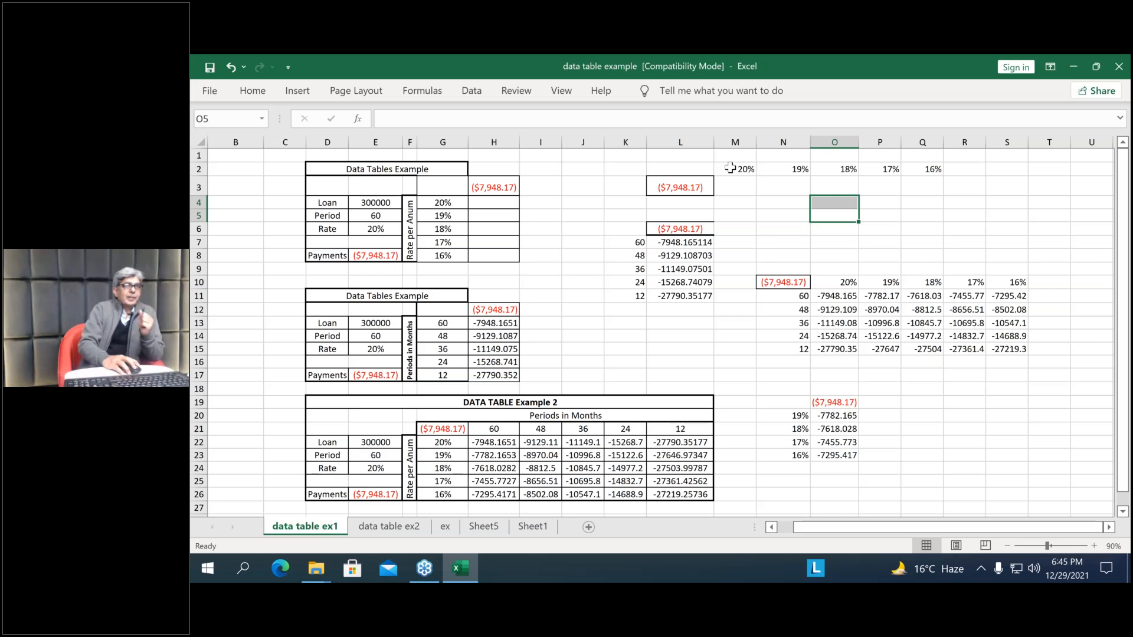
Compare the column-oriented rates in N20:N23 with the row-oriented rates in M2:Q2
{"action": "left_click", "coordinate": [787, 416]}
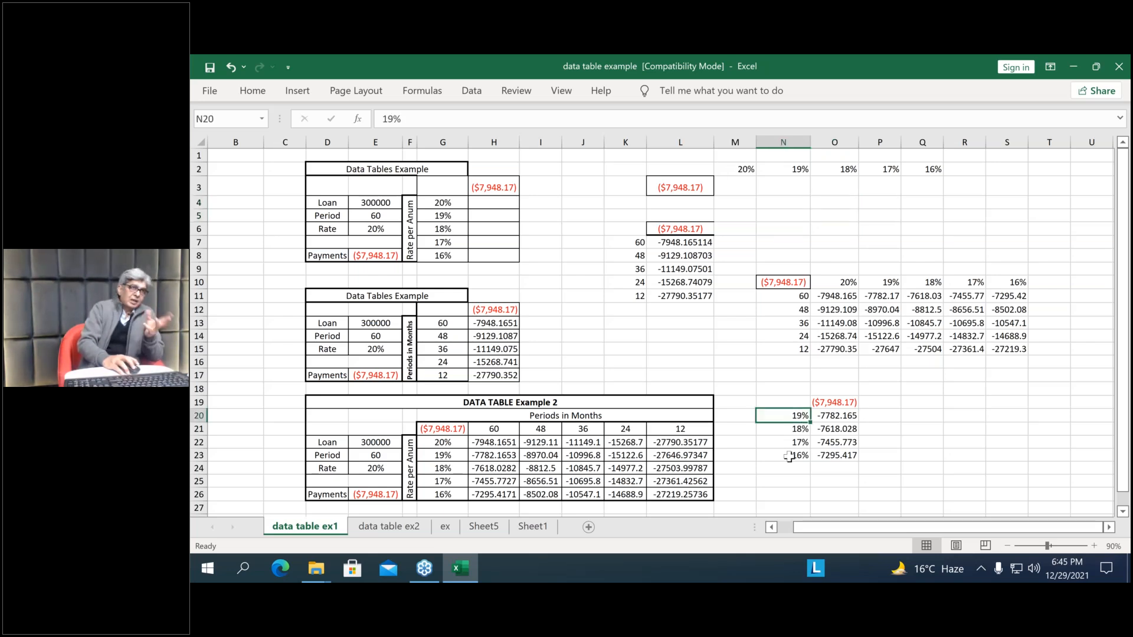
{"action": "left_click", "coordinate": [789, 456], "text": "shift"}
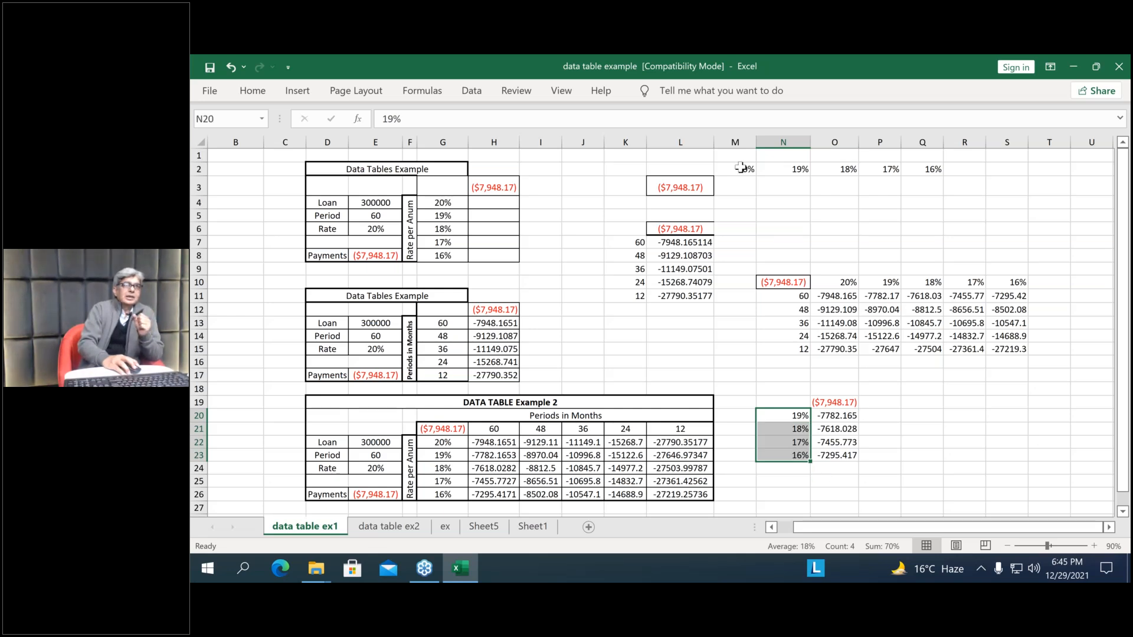
{"action": "left_click_drag", "start_coordinate": [737, 171], "coordinate": [932, 175]}
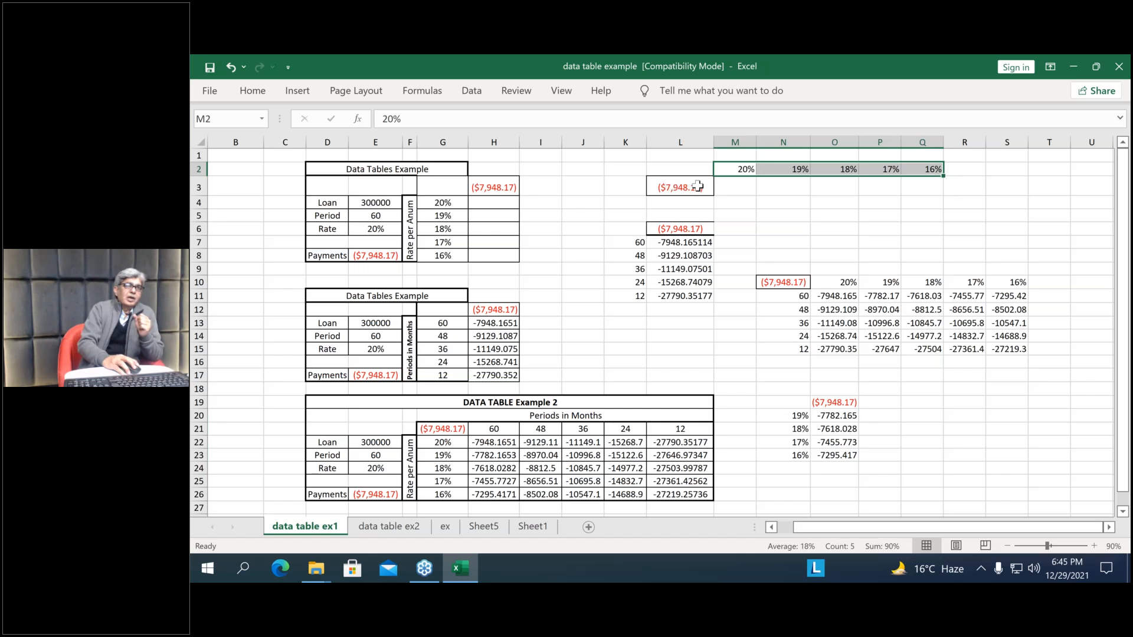
Examine the payment formula in L3 and the annual rates laid out across M2:Q2
{"action": "mouse_move", "coordinate": [698, 187]}
{"action": "left_mouse_down"}
{"action": "mouse_move", "coordinate": [760, 176]}
{"action": "mouse_move", "coordinate": [700, 187]}
{"action": "left_mouse_up"}
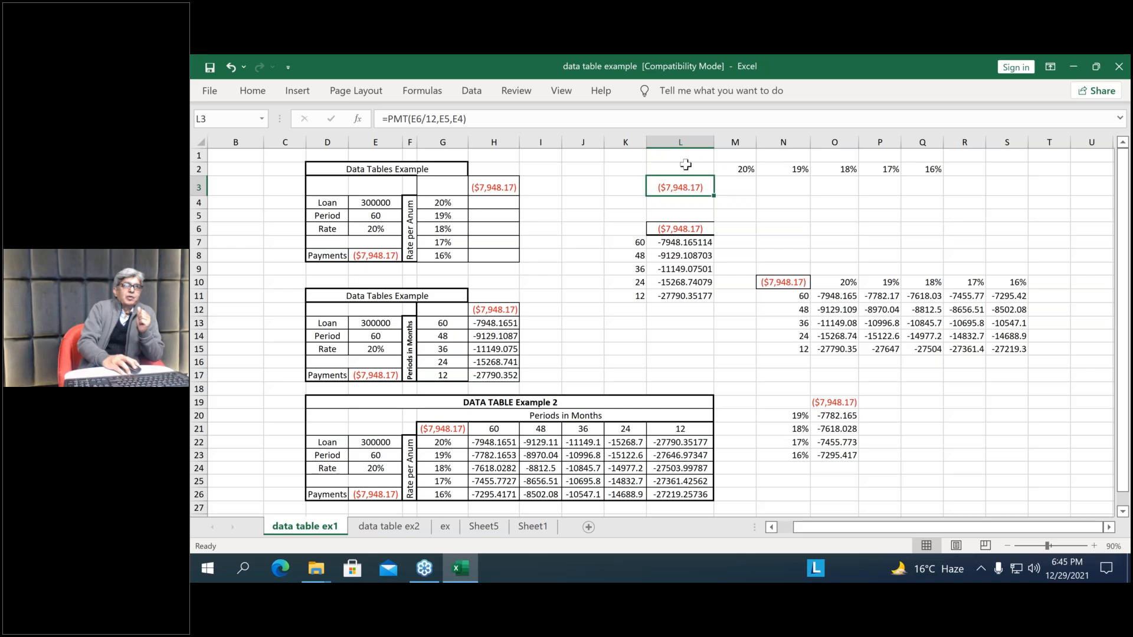
{"action": "left_click", "coordinate": [735, 169]}
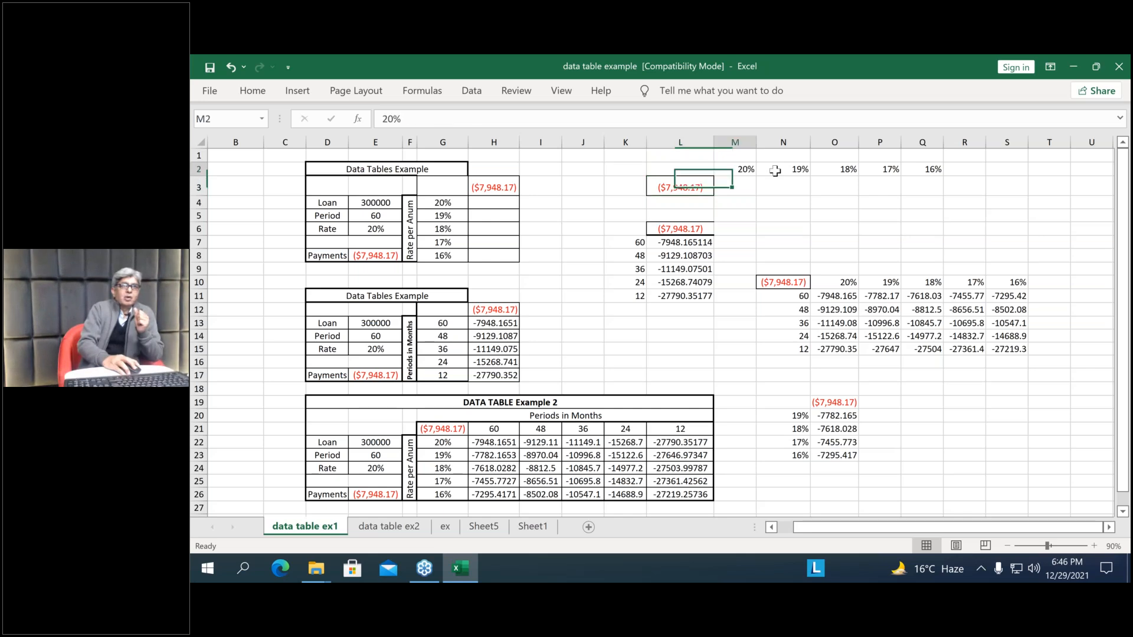
{"action": "left_click_drag", "start_coordinate": [933, 168], "coordinate": [933, 169]}
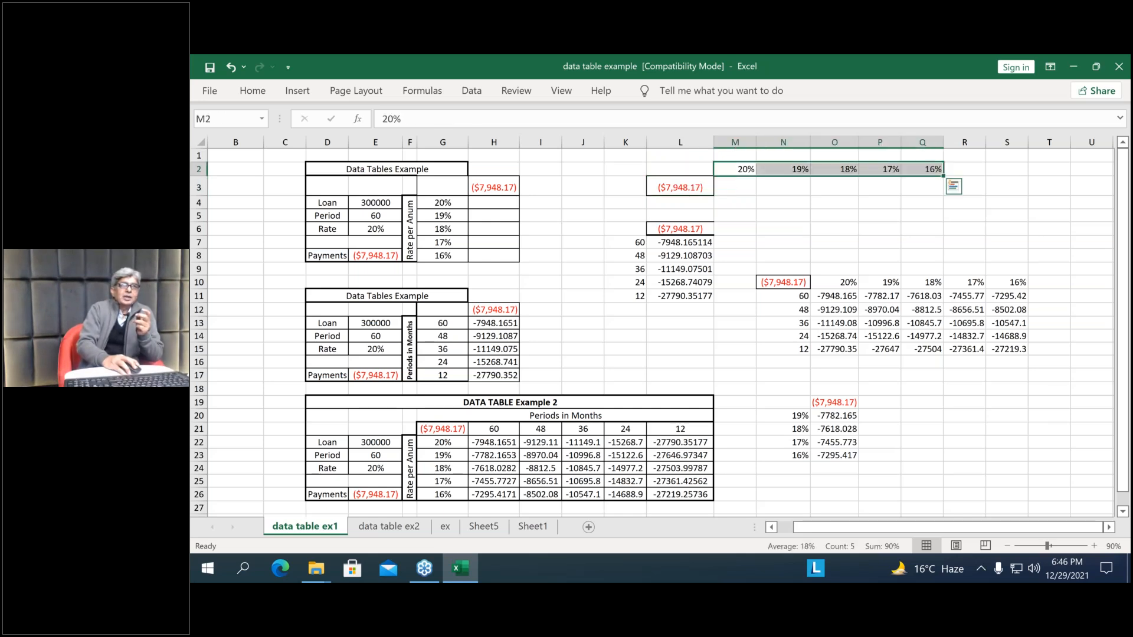
{"action": "left_click", "coordinate": [824, 190]}
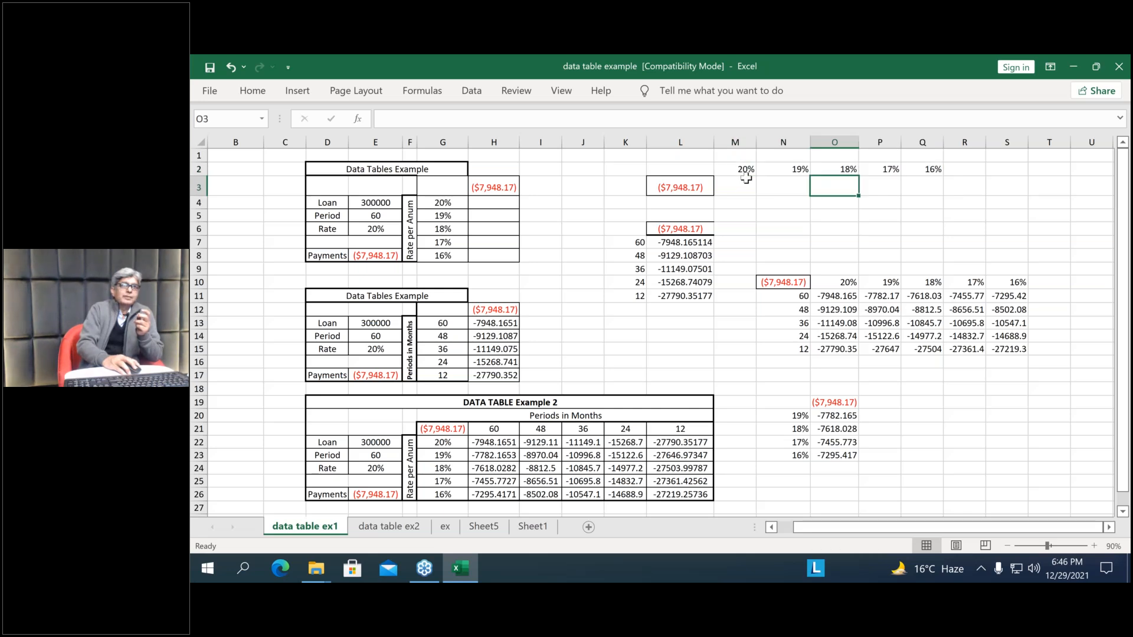
Create a one-variable What-If data table over L2:Q3 with Rate cell E6 as the row input cell
{"action": "left_click_drag", "start_coordinate": [711, 183], "coordinate": [937, 182]}
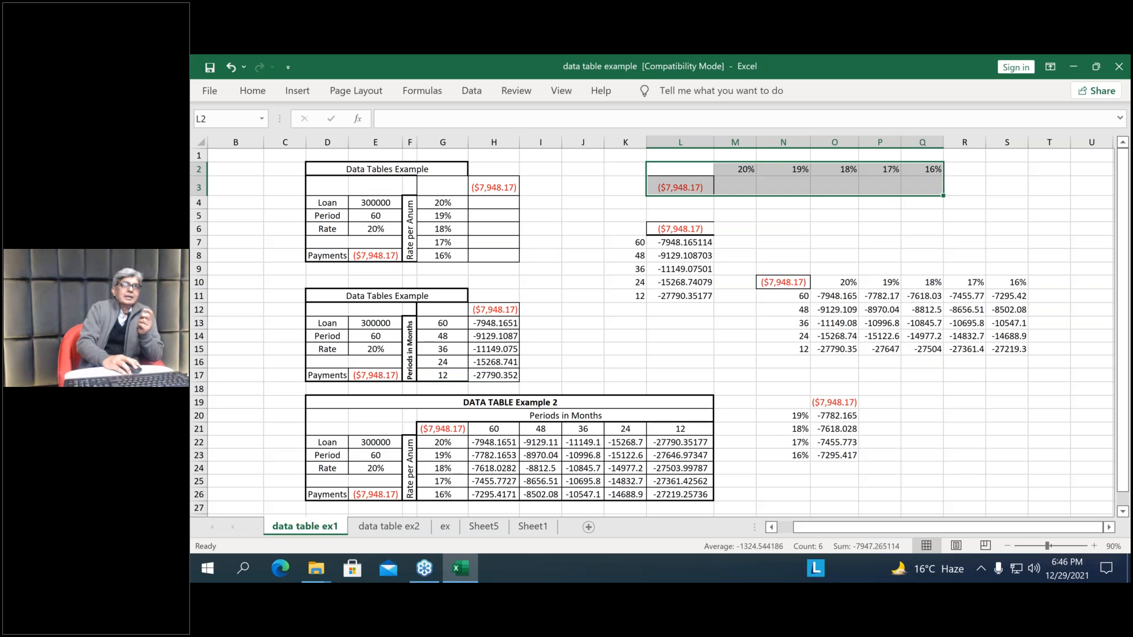
{"action": "left_click", "coordinate": [473, 92]}
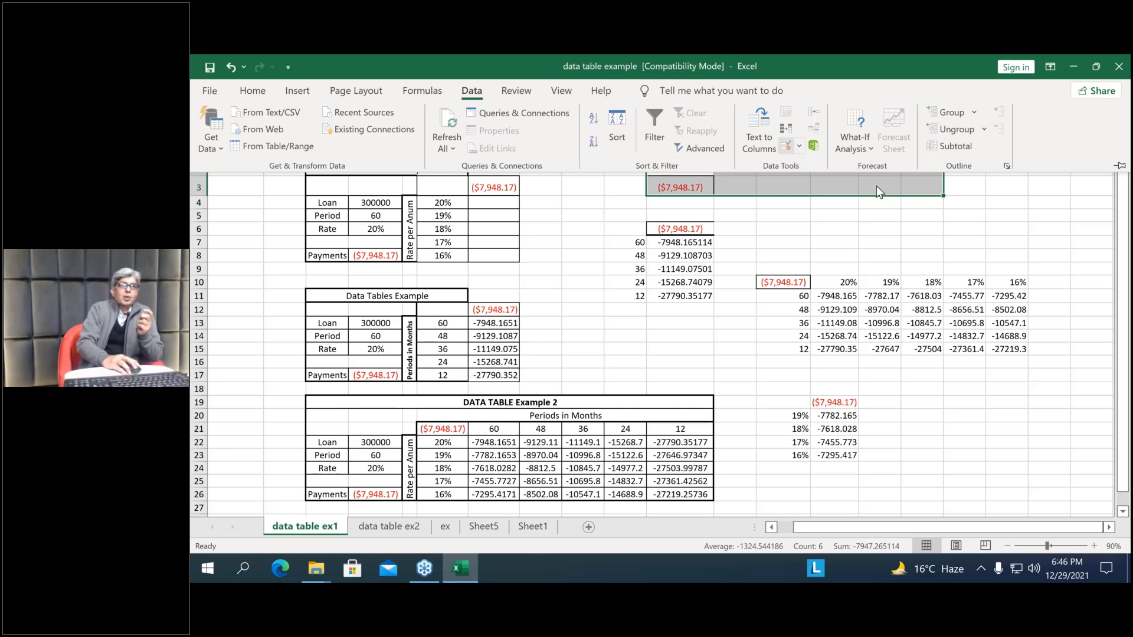
{"action": "left_click", "coordinate": [865, 149]}
{"action": "left_click", "coordinate": [870, 210]}
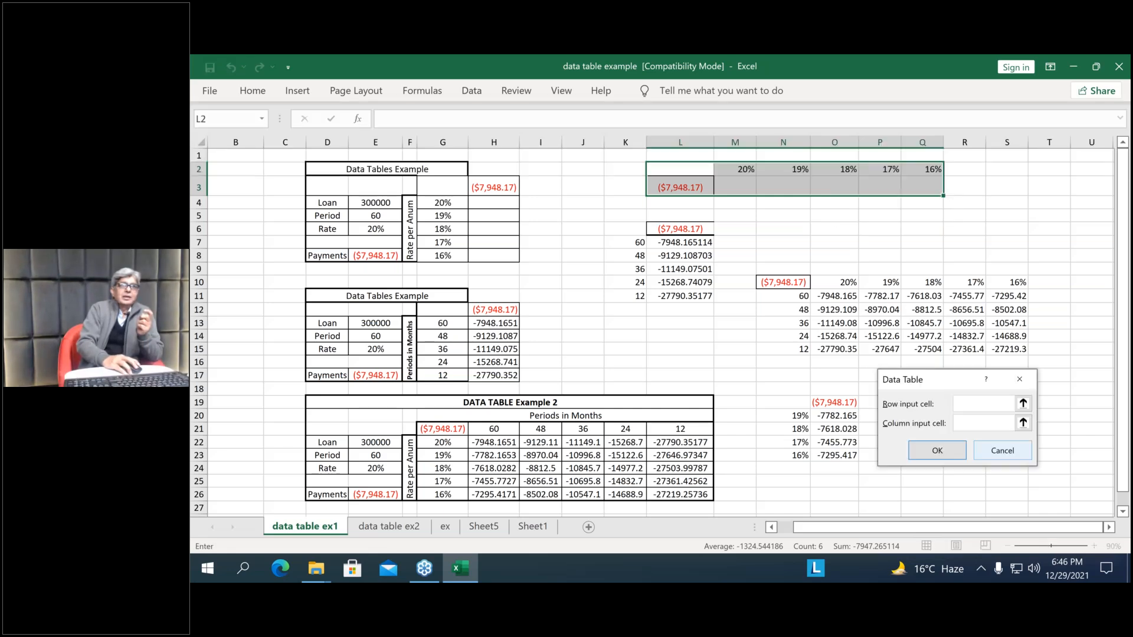
{"action": "left_click_drag", "start_coordinate": [950, 372], "coordinate": [913, 213]}
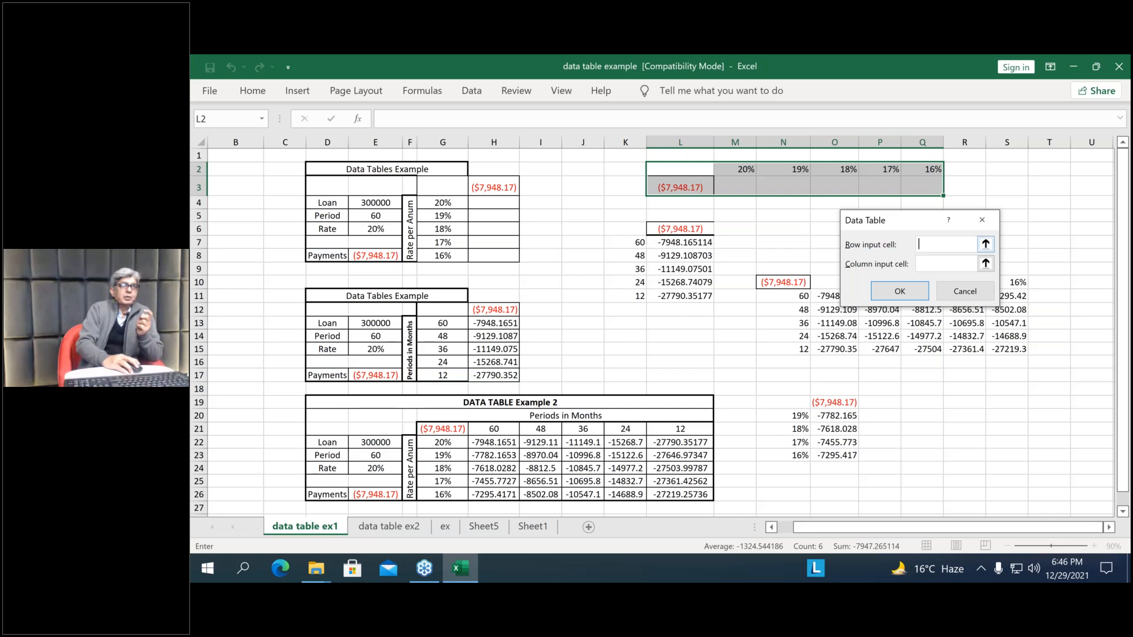
{"action": "left_click", "coordinate": [376, 228]}
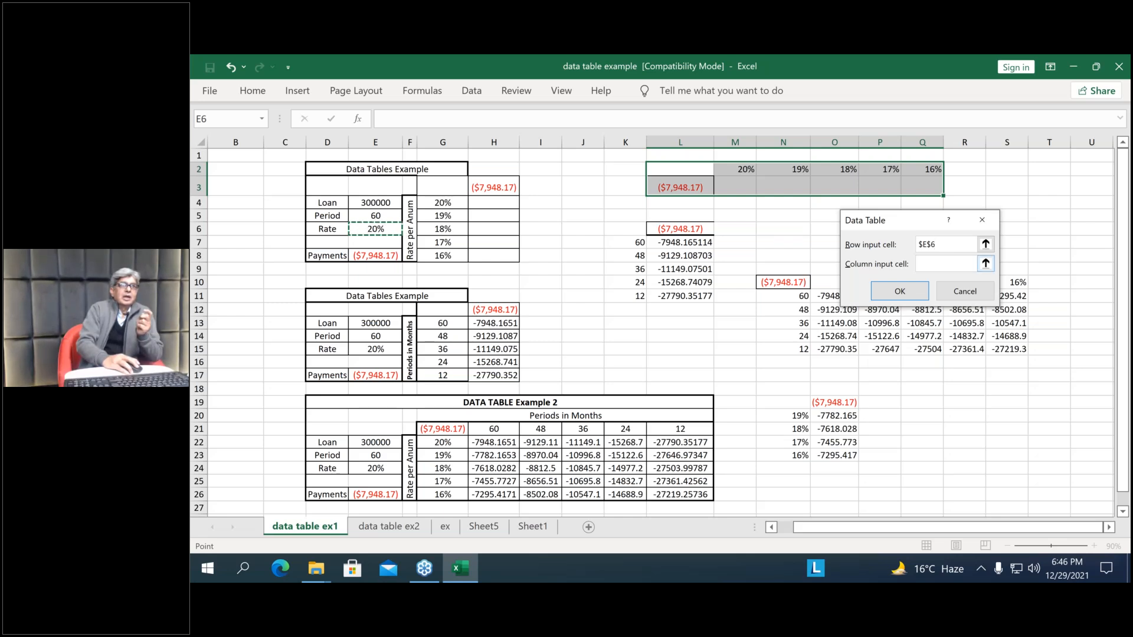
{"action": "key", "text": "Return"}
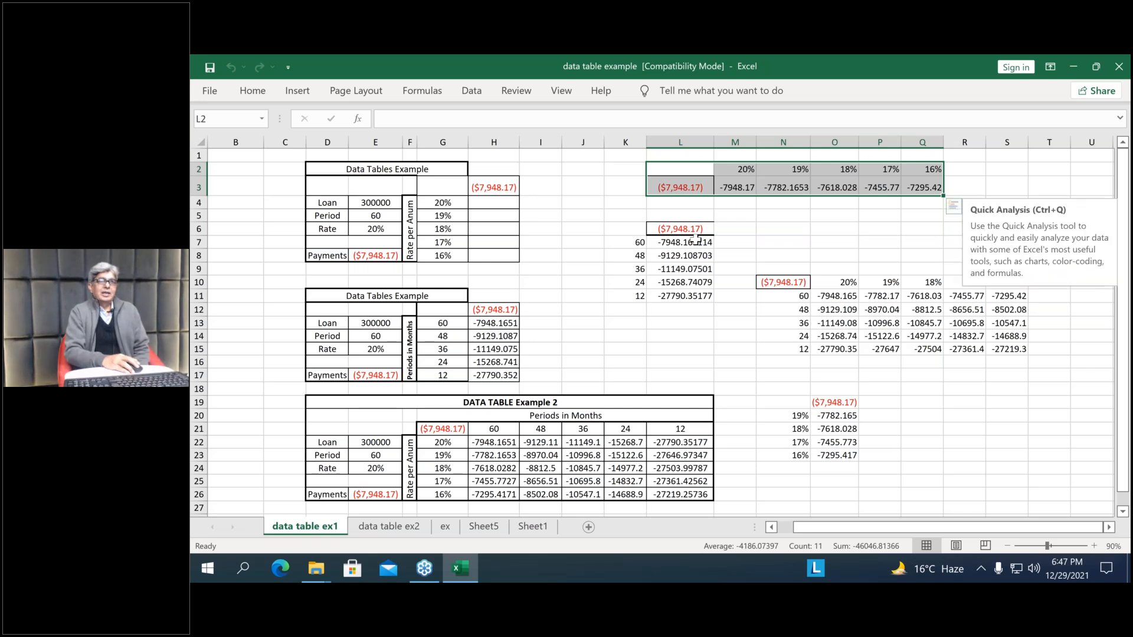
Clear the data table results in L7:L11 beside the loan periods in column K
{"action": "left_click_drag", "start_coordinate": [700, 240], "coordinate": [688, 296]}
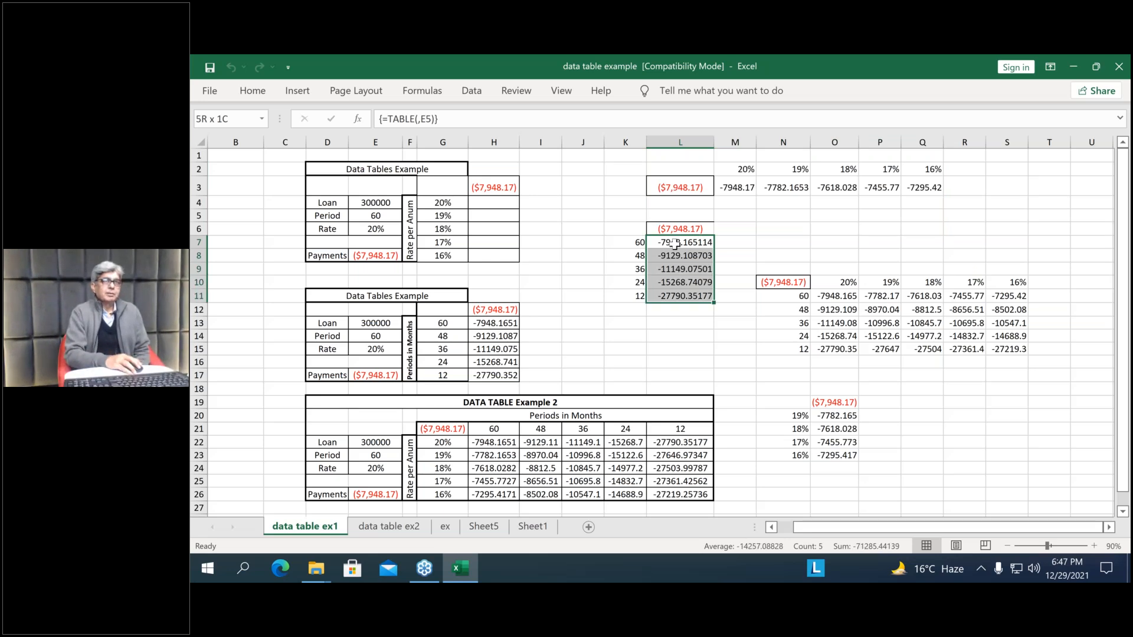
{"action": "key", "text": "Delete"}
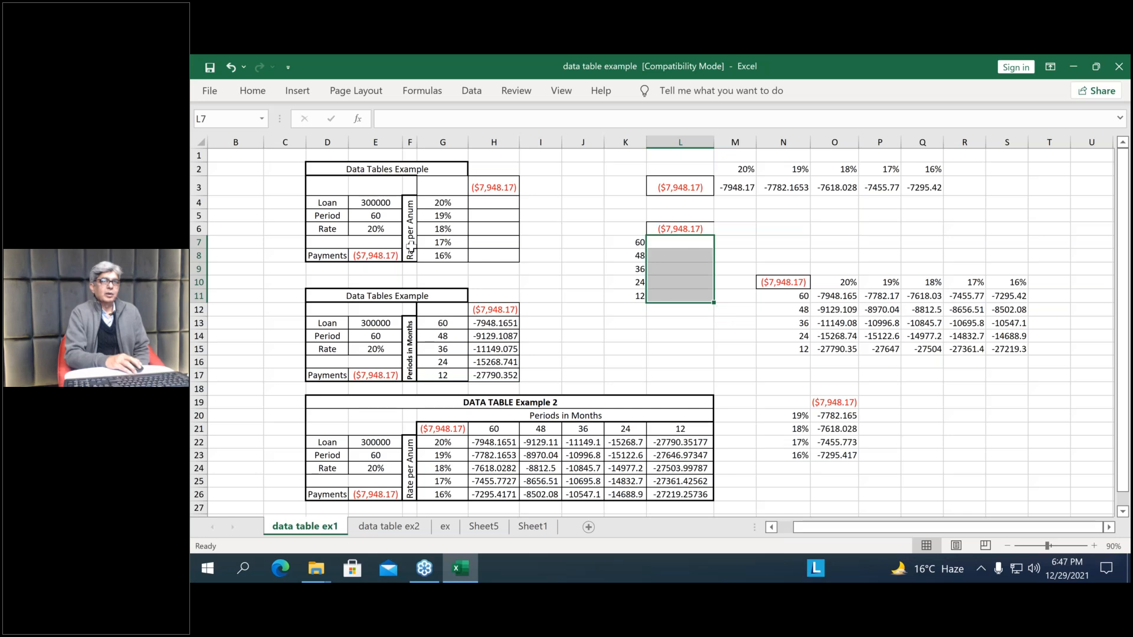
{"action": "left_click", "coordinate": [679, 242]}
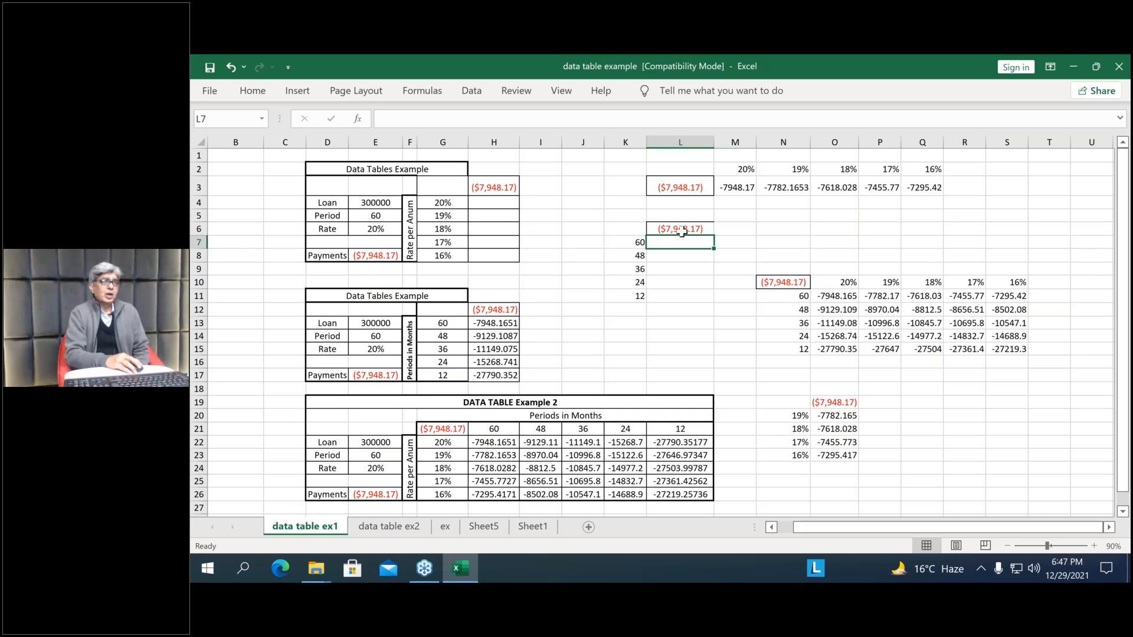
Create a one-variable What-If data table over K6:L11 with Period cell E5 as the column input cell
{"action": "left_click_drag", "start_coordinate": [626, 229], "coordinate": [671, 294]}
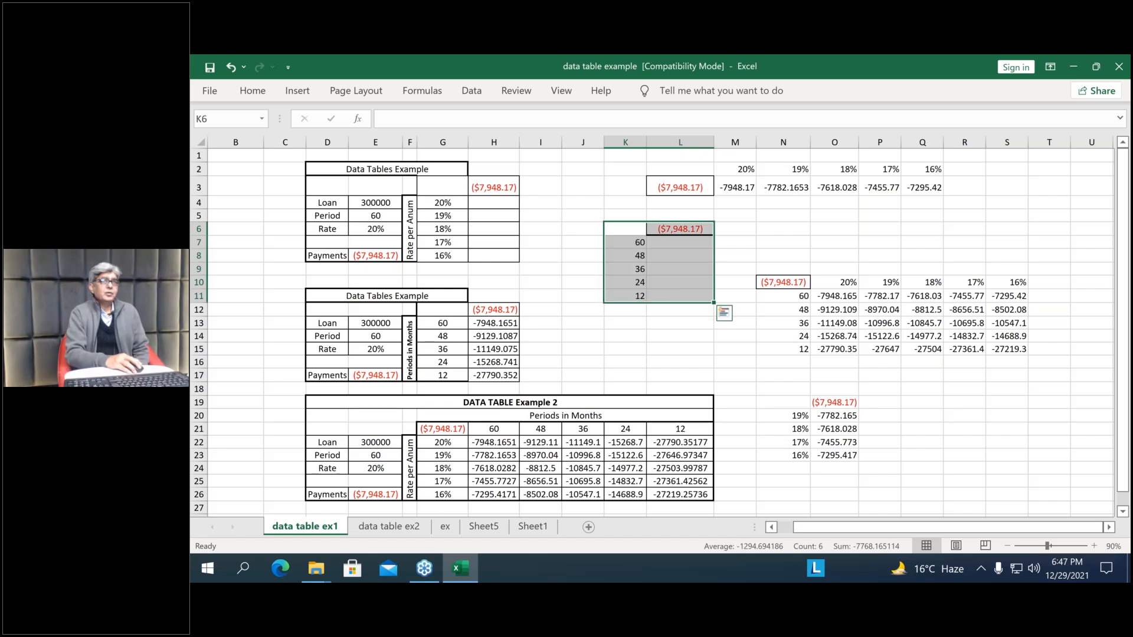
{"action": "left_click", "coordinate": [475, 104]}
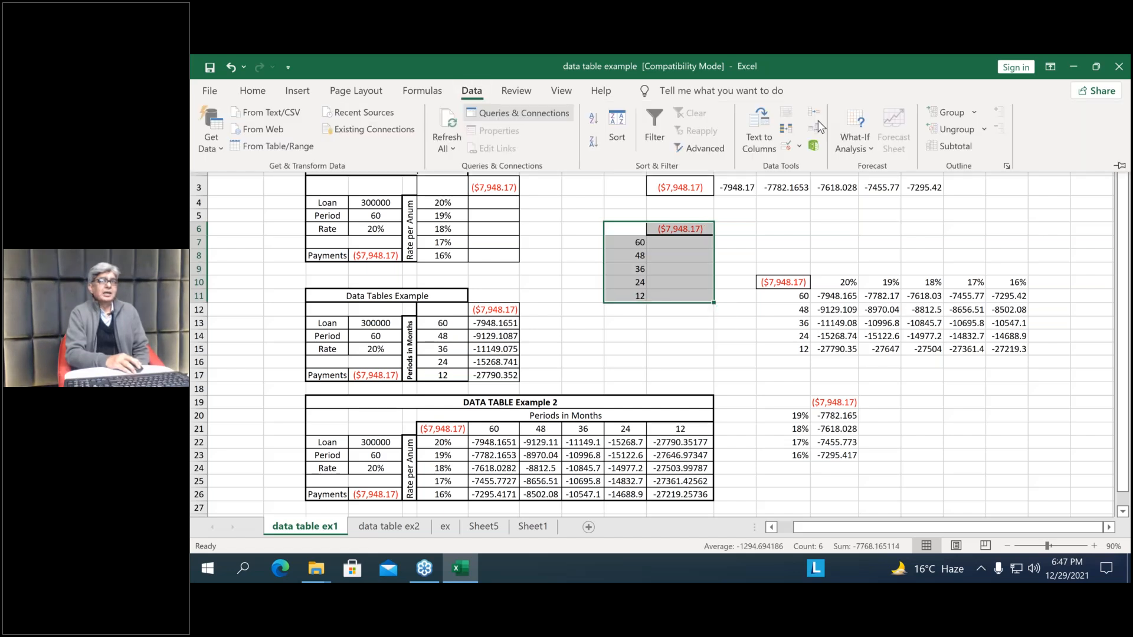
{"action": "left_click", "coordinate": [855, 142]}
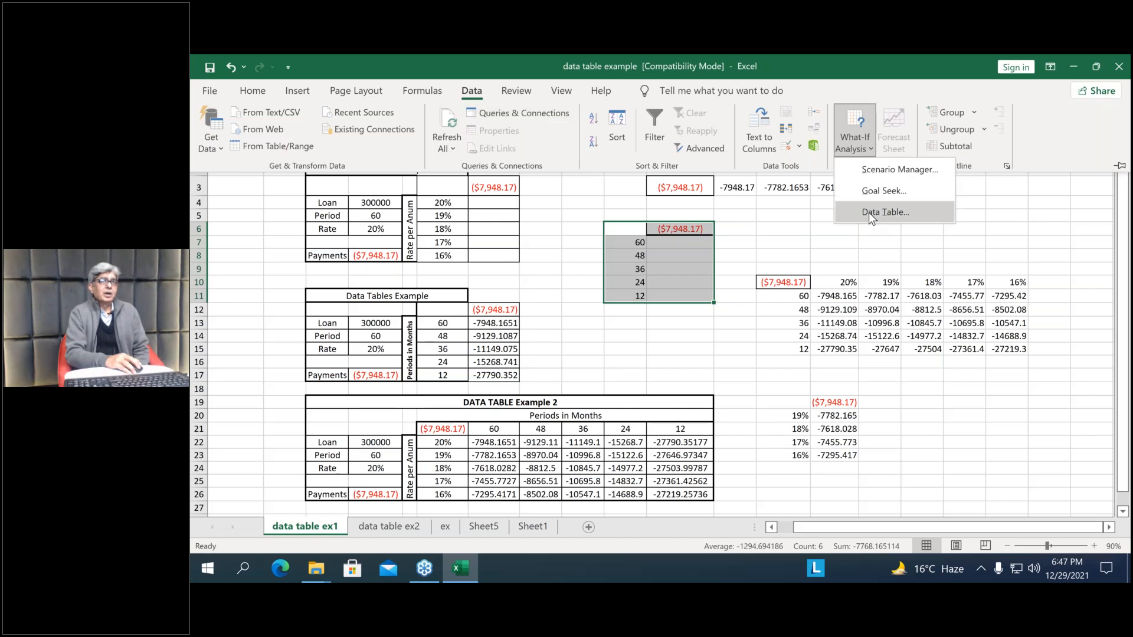
{"action": "left_click", "coordinate": [869, 212]}
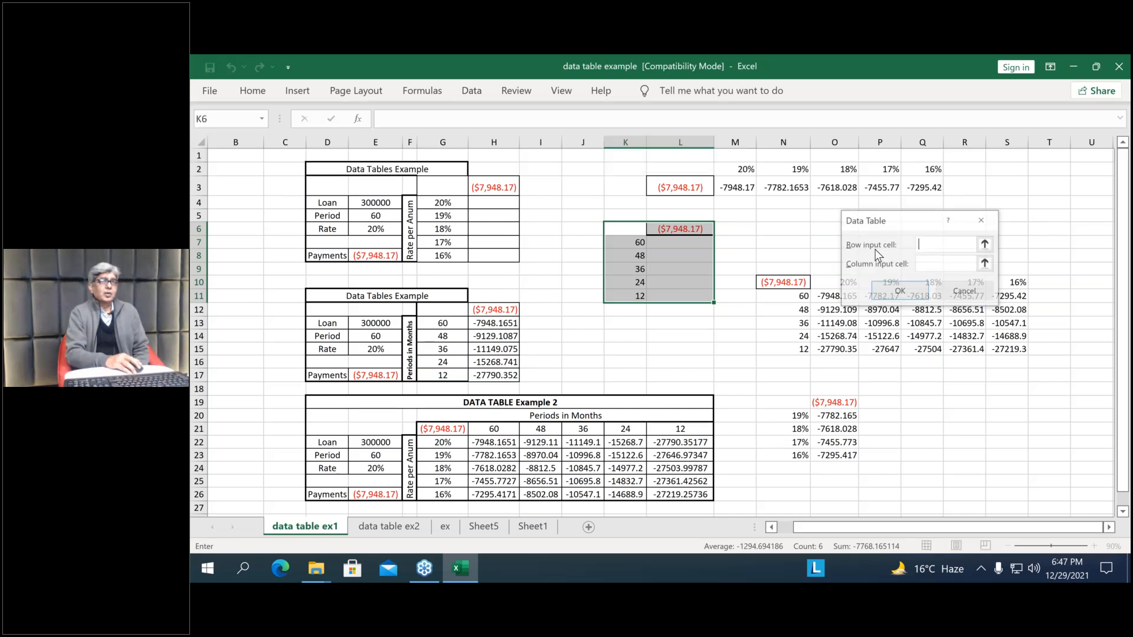
{"action": "left_click_drag", "start_coordinate": [904, 230], "coordinate": [905, 159]}
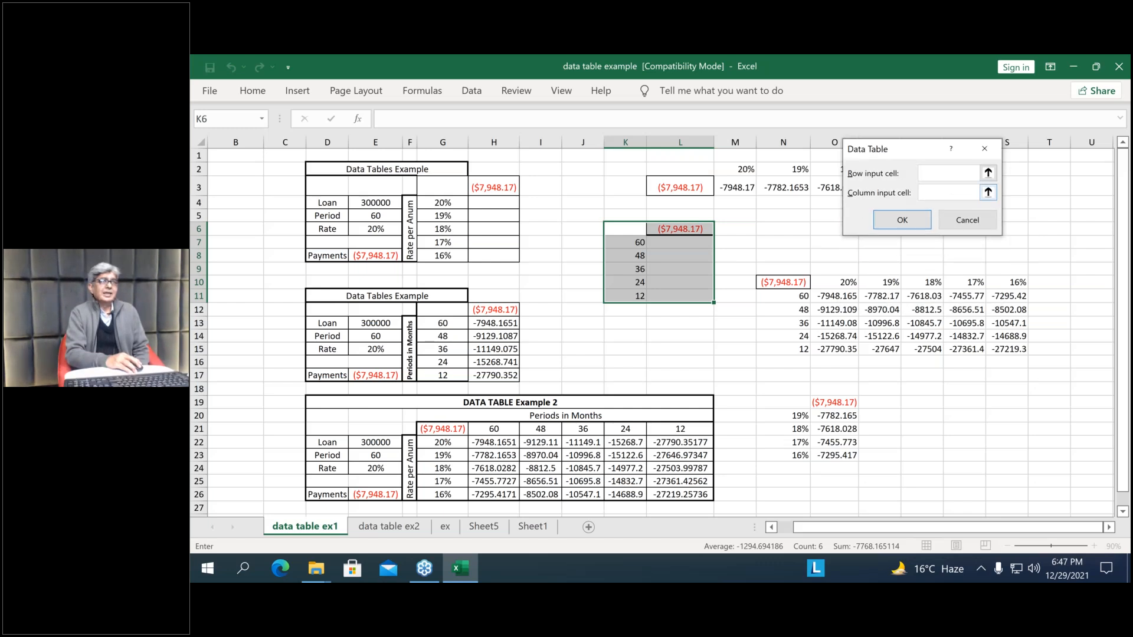
{"action": "left_click", "coordinate": [947, 193]}
{"action": "left_click", "coordinate": [378, 216]}
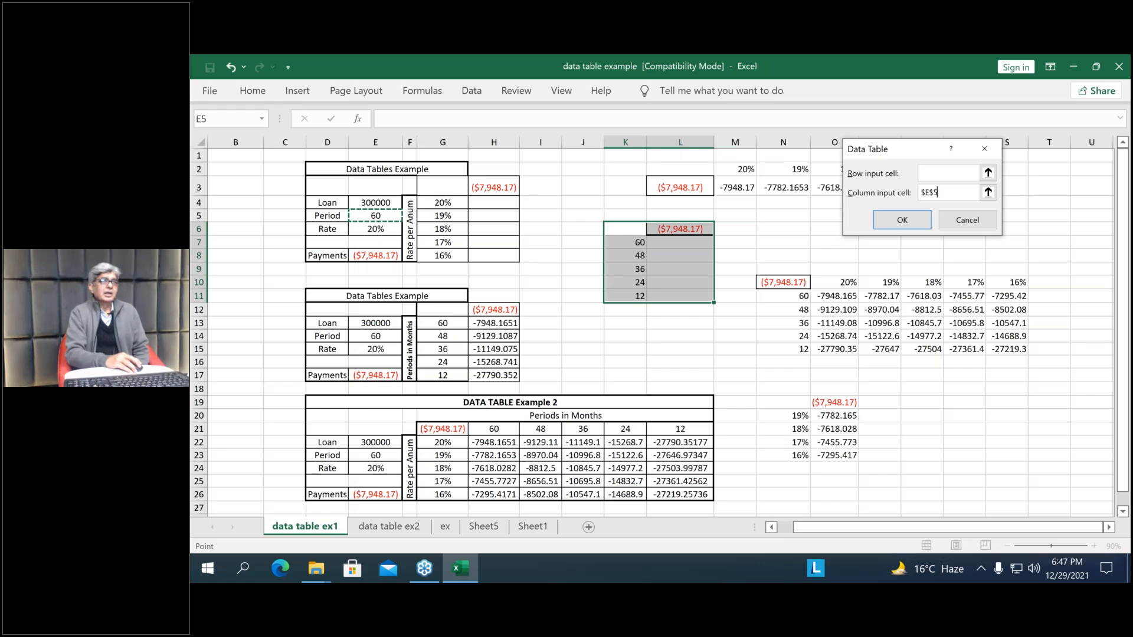
{"action": "key", "text": "Return"}
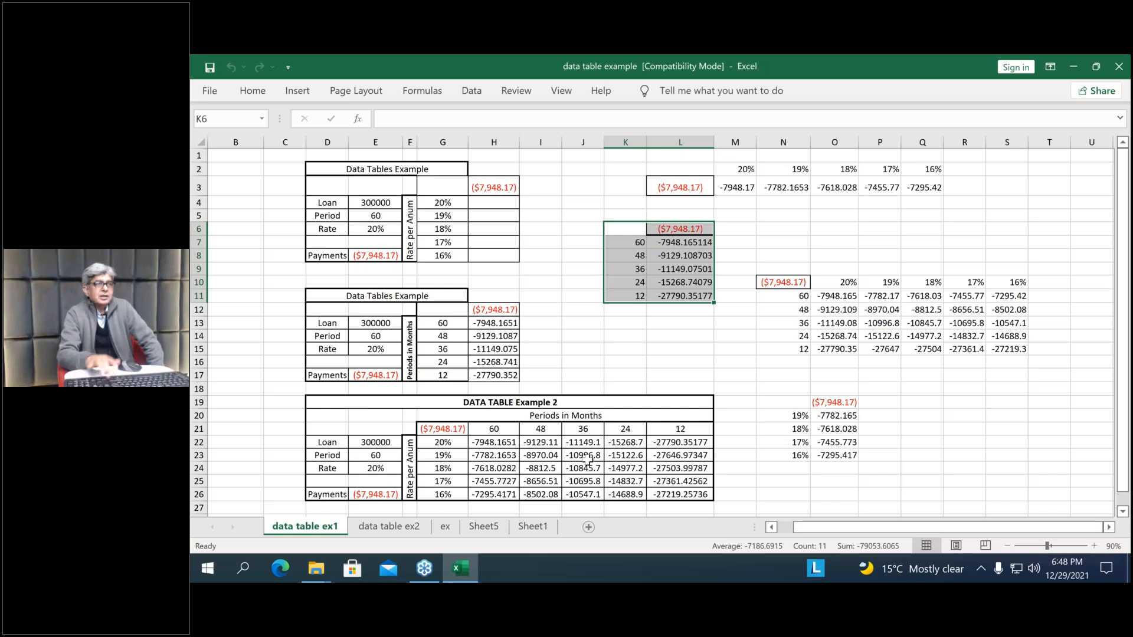
Clear the two-variable table results in H22:L26 of DATA TABLE Example 2
{"action": "left_click_drag", "start_coordinate": [493, 442], "coordinate": [540, 455]}
{"action": "left_click_drag", "start_coordinate": [743, 486], "coordinate": [659, 488]}
{"action": "key", "text": "Delete"}
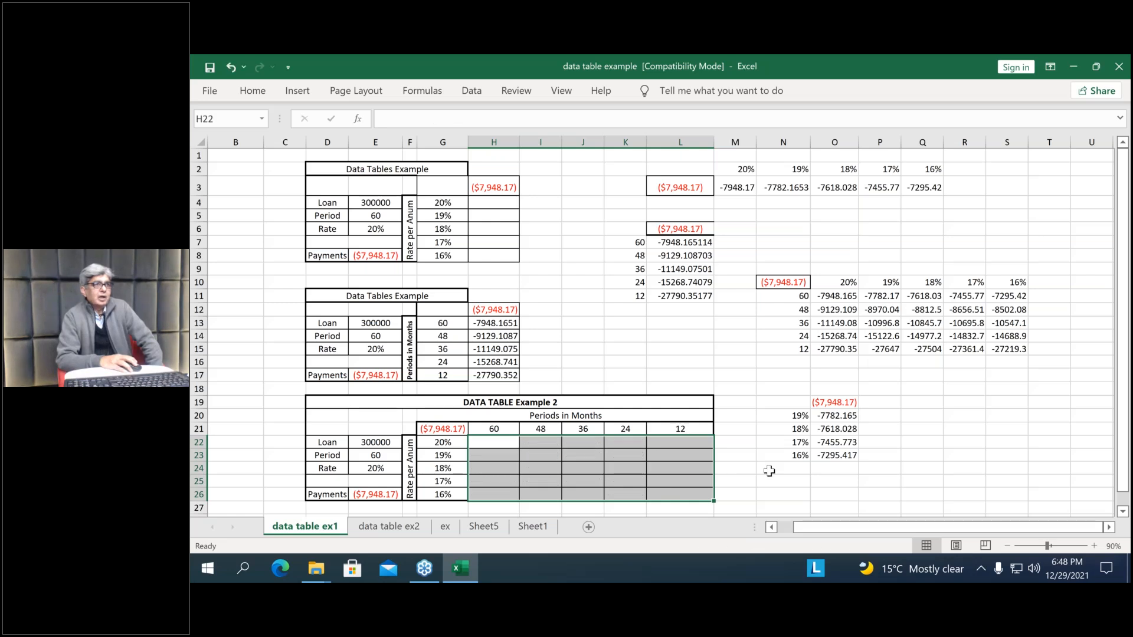
{"action": "left_click", "coordinate": [769, 470]}
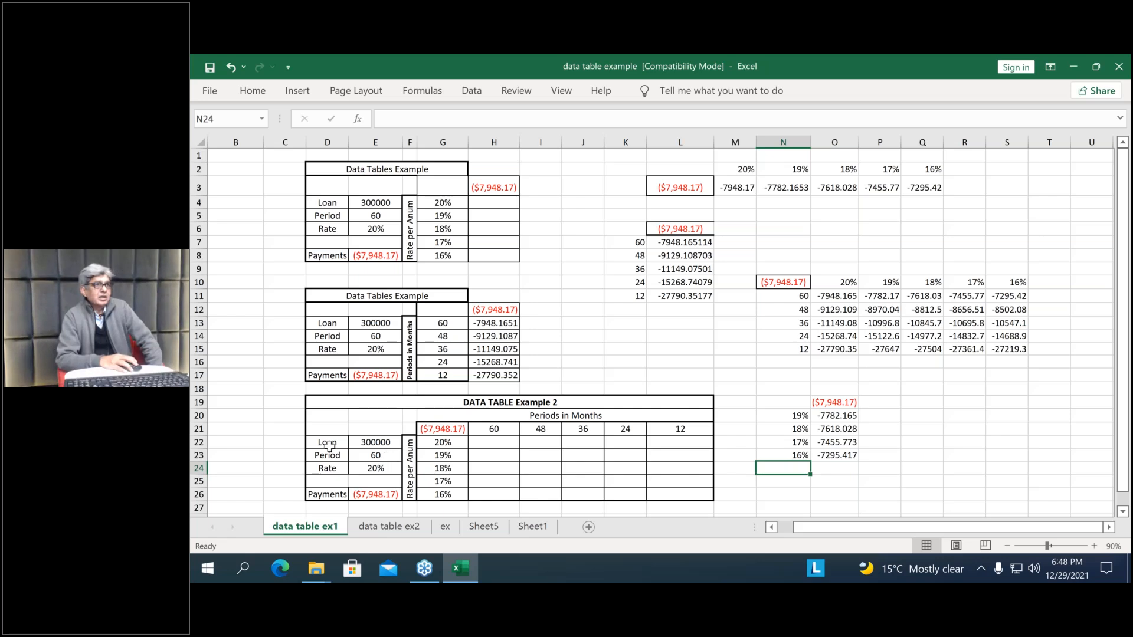
Review the loan inputs in D22:E26 and the payment formulas in E26 and G21
{"action": "left_click_drag", "start_coordinate": [328, 443], "coordinate": [373, 490]}
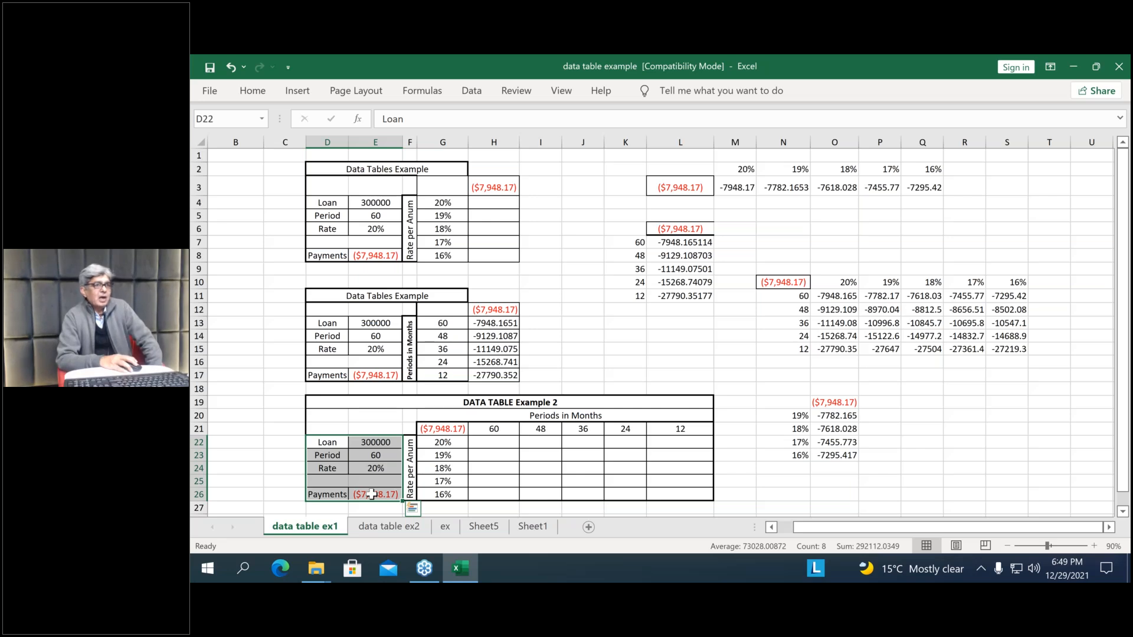
{"action": "left_click", "coordinate": [372, 495]}
{"action": "left_click", "coordinate": [782, 494]}
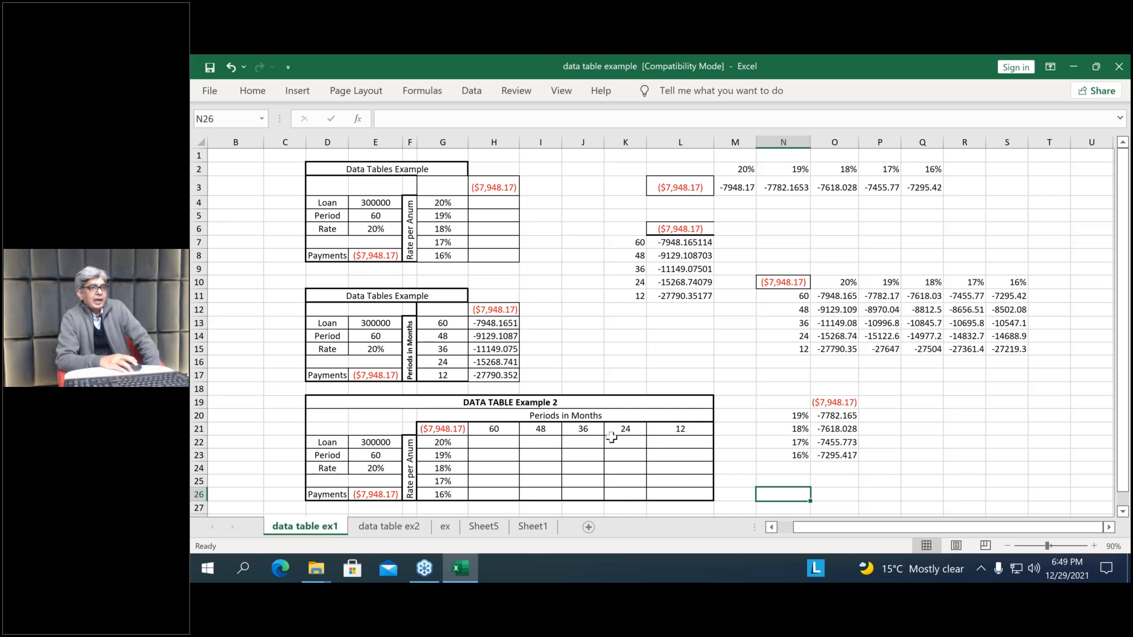
{"action": "left_click", "coordinate": [444, 429]}
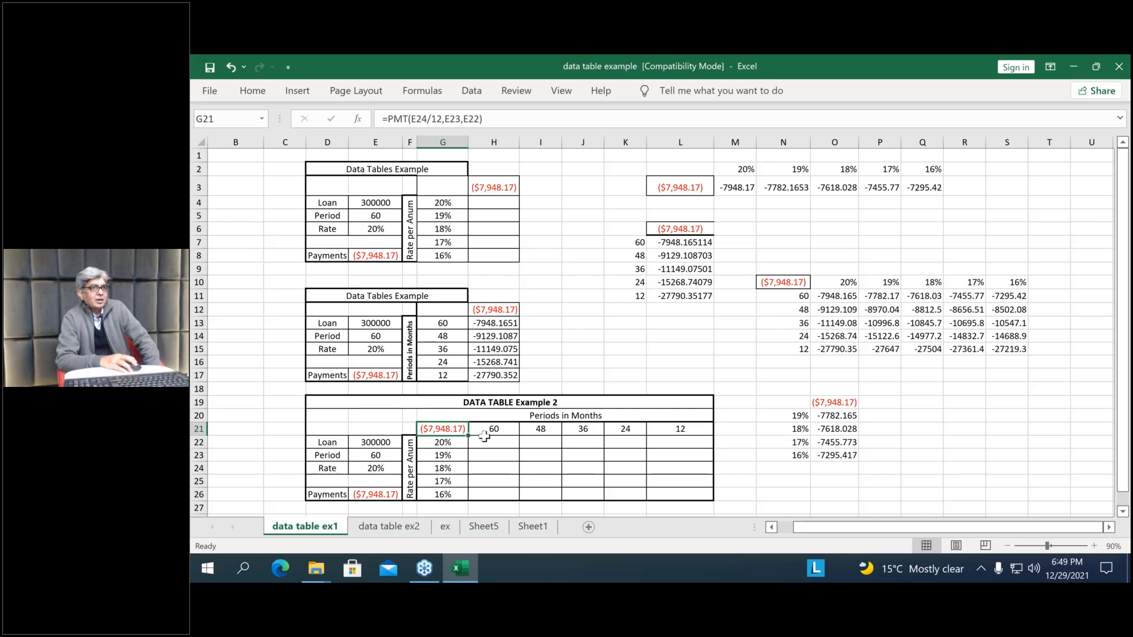
Create a two-variable What-If data table over G21:L26 with row input cell E23 and column input cell E24, and inspect the formula in L22
{"action": "left_click_drag", "start_coordinate": [451, 429], "coordinate": [679, 495]}
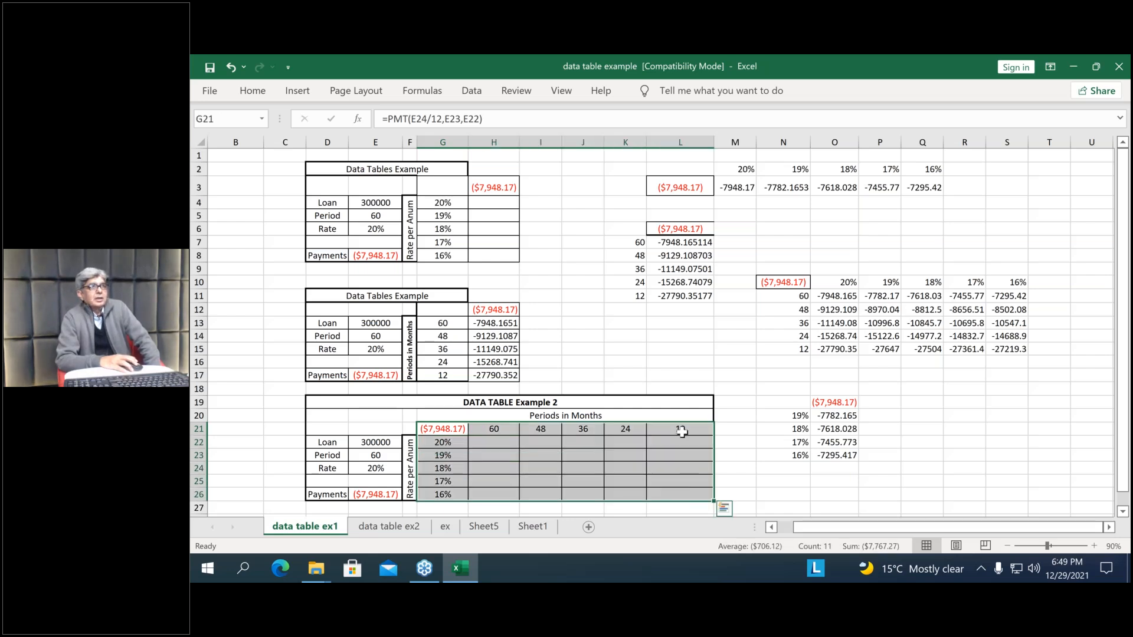
{"action": "left_click", "coordinate": [471, 94]}
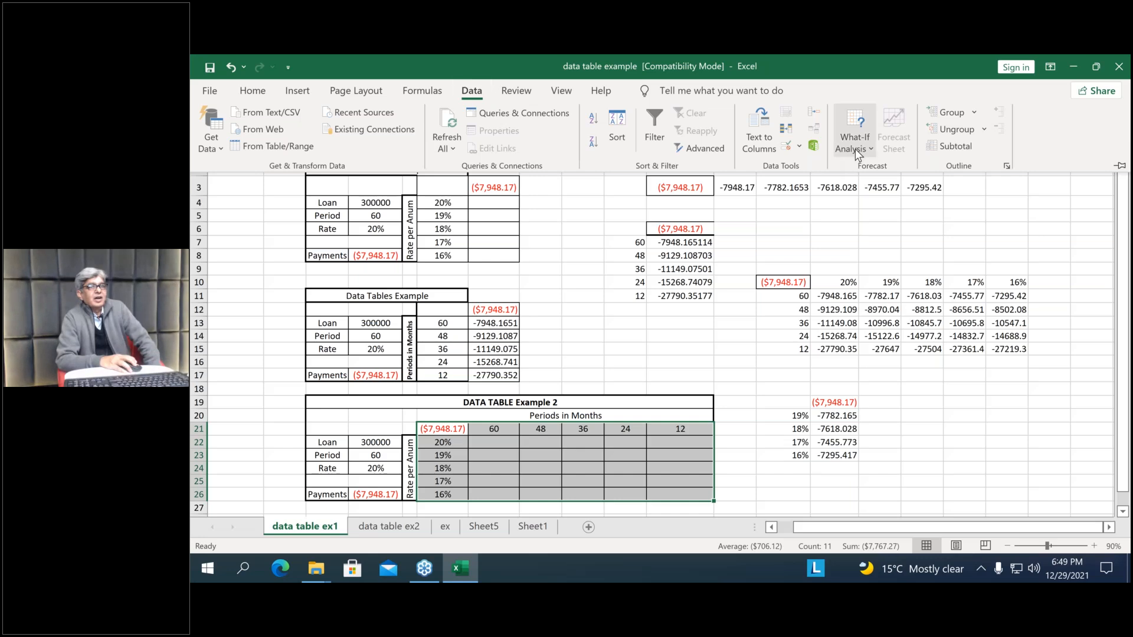
{"action": "left_click", "coordinate": [855, 149]}
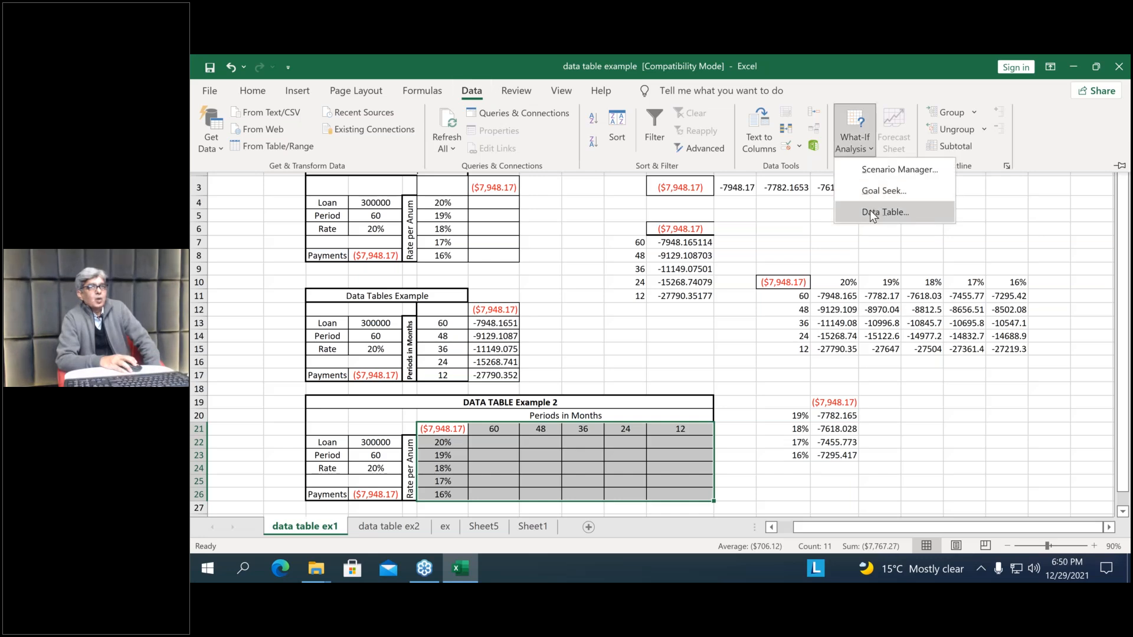
{"action": "left_click", "coordinate": [869, 212]}
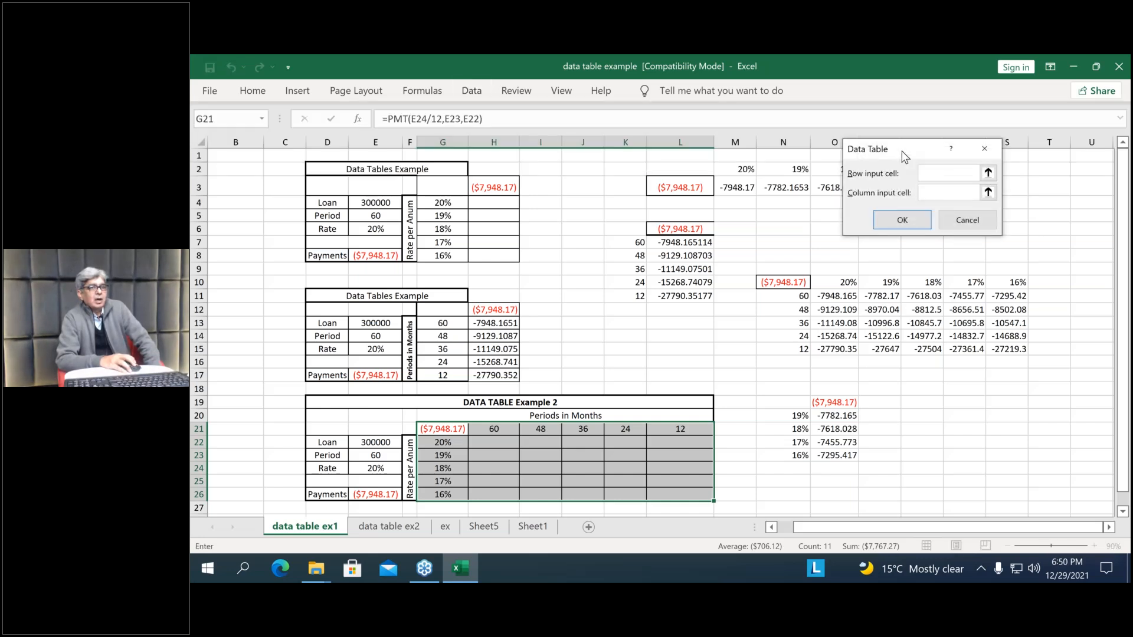
{"action": "left_click_drag", "start_coordinate": [893, 153], "coordinate": [790, 404]}
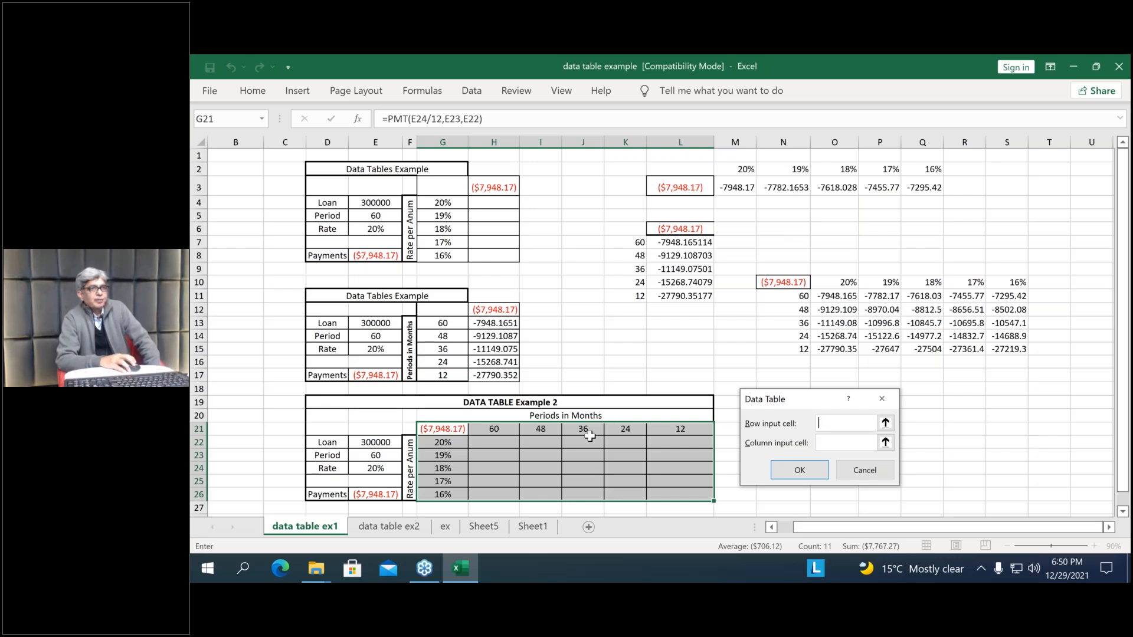
{"action": "left_click", "coordinate": [383, 455]}
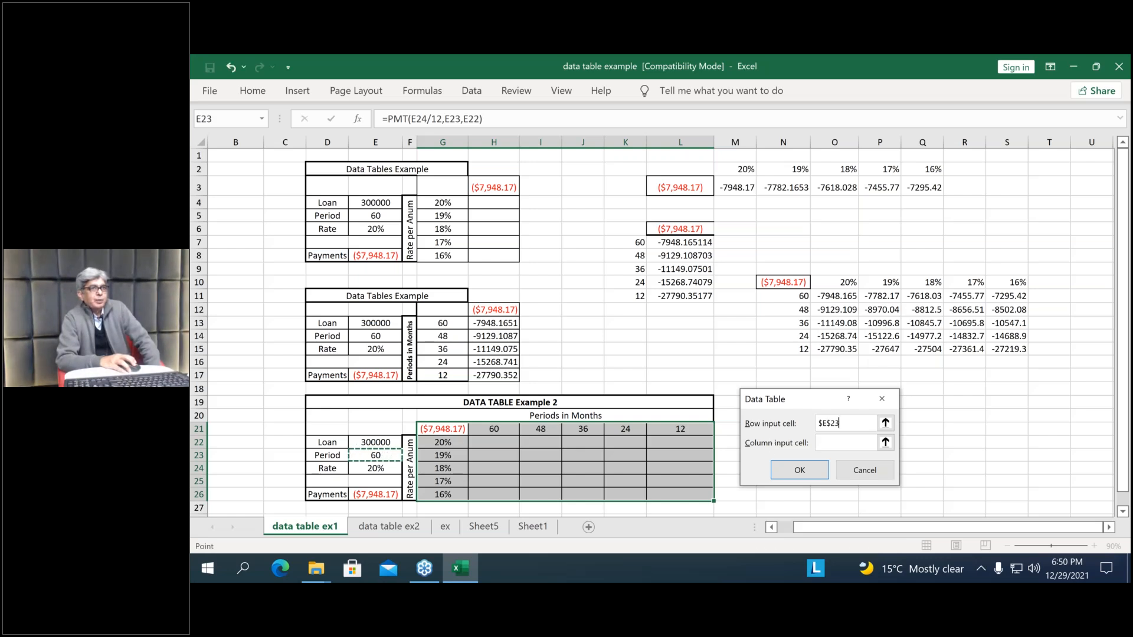
{"action": "left_click", "coordinate": [846, 442]}
{"action": "left_click", "coordinate": [371, 468]}
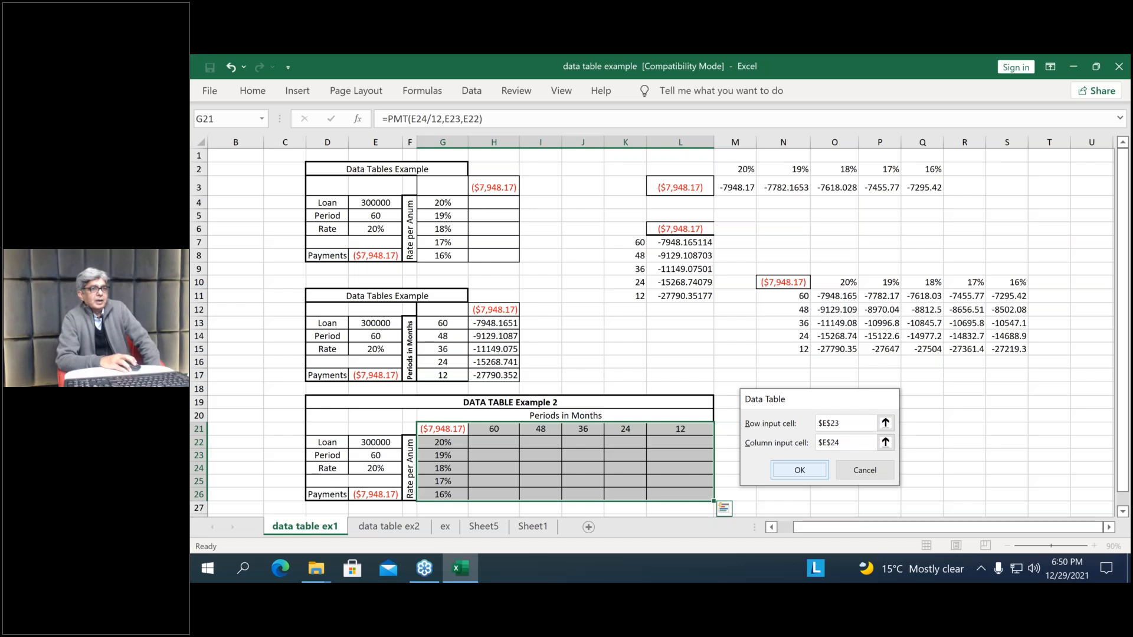
{"action": "key", "text": "Return"}
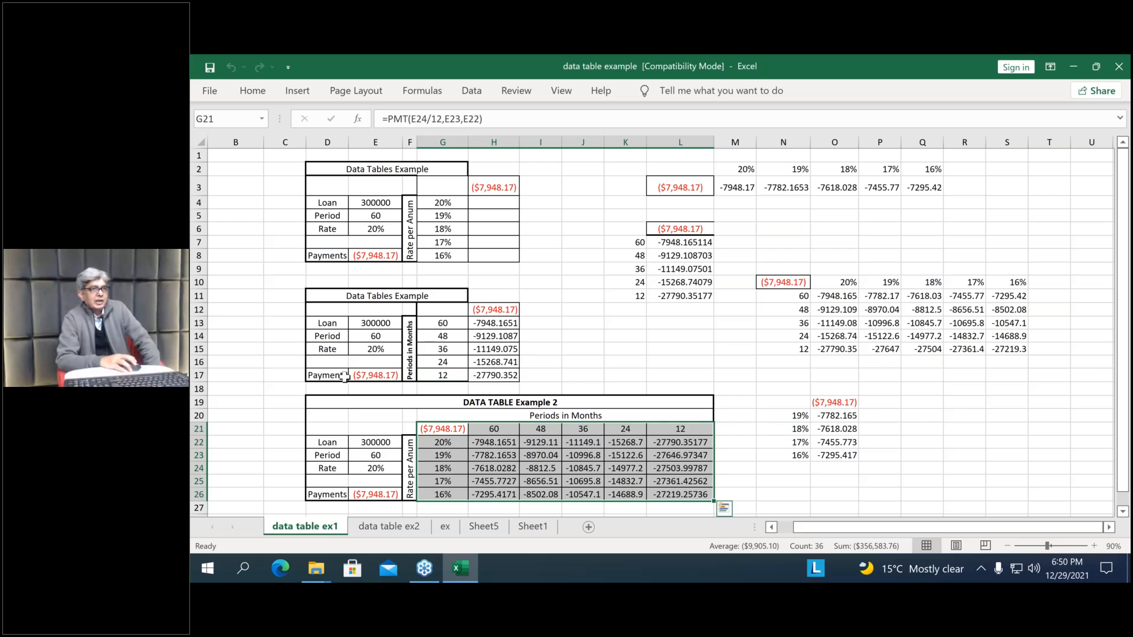
{"action": "left_click", "coordinate": [677, 443]}
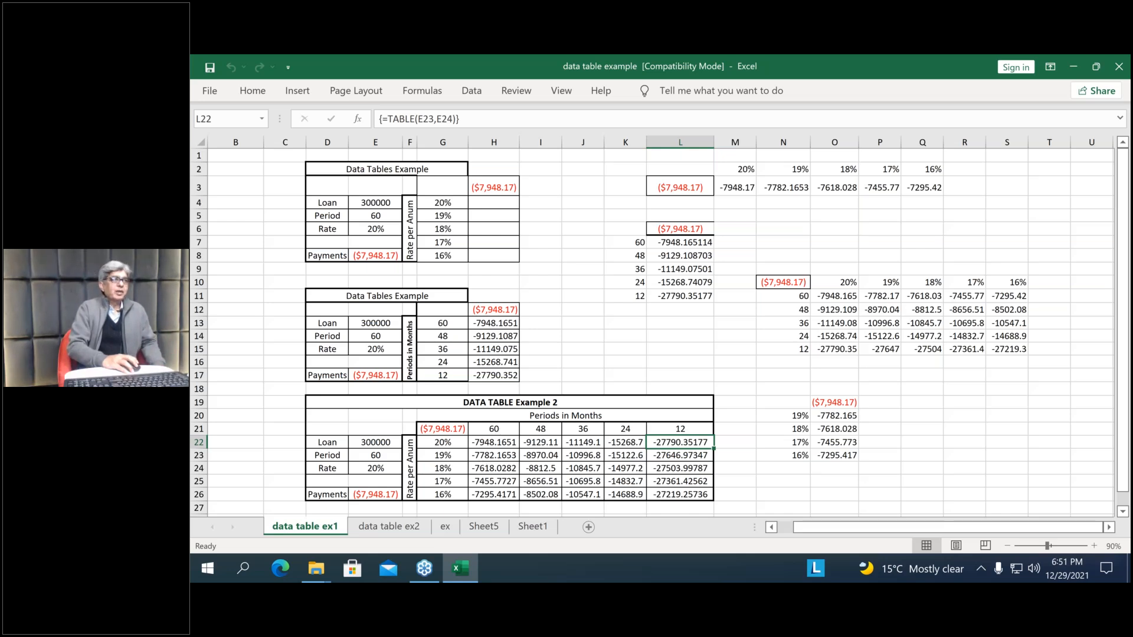
Switch to the data table ex2 sheet and clear the two-variable table results in F7:J11
{"action": "left_click", "coordinate": [396, 533]}
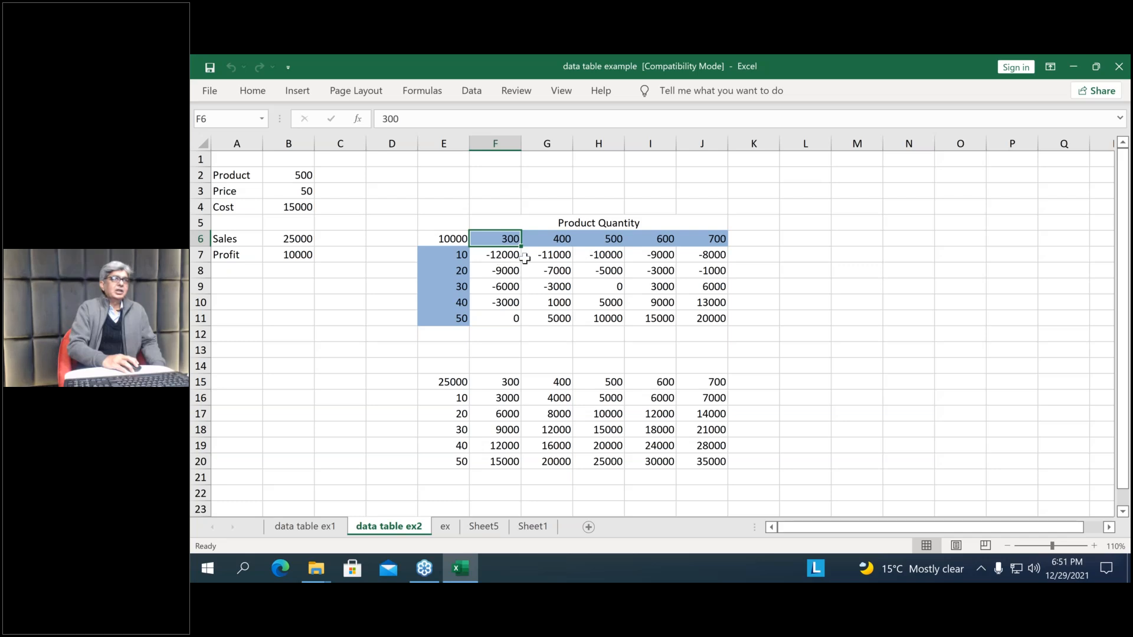
{"action": "key", "text": "Return"}
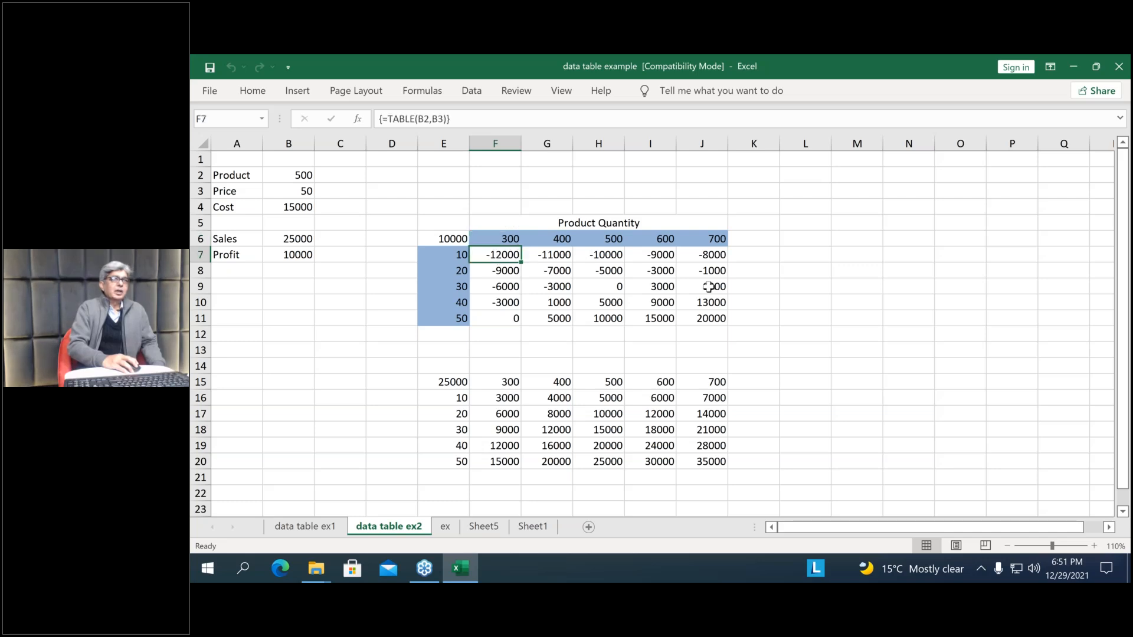
{"action": "left_click_drag", "start_coordinate": [709, 287], "coordinate": [719, 317]}
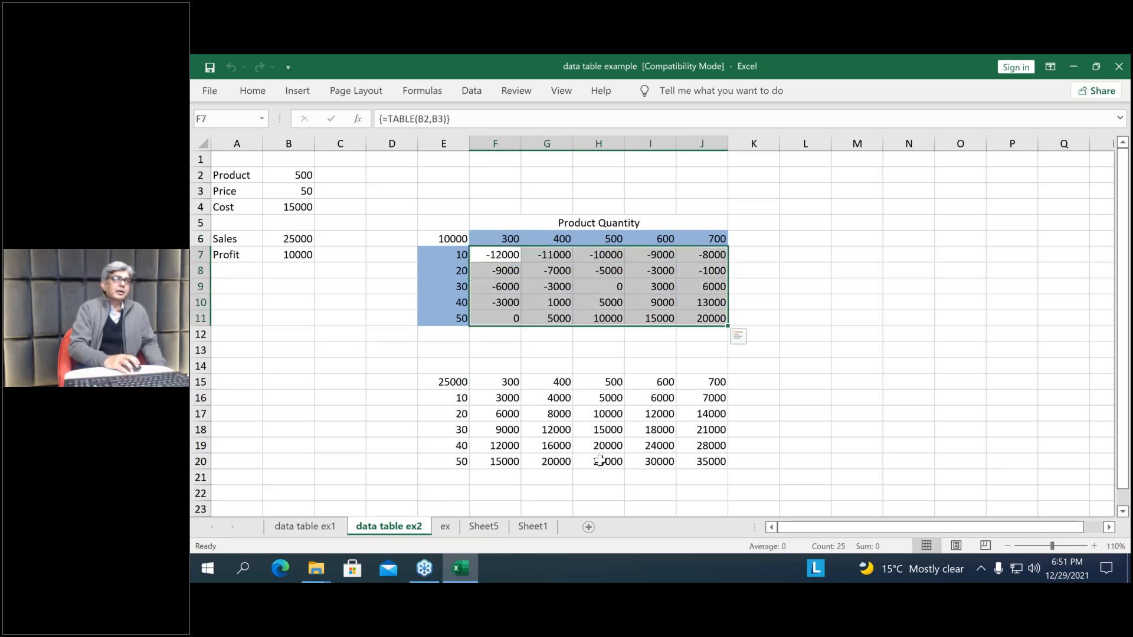
{"action": "key", "text": "Delete"}
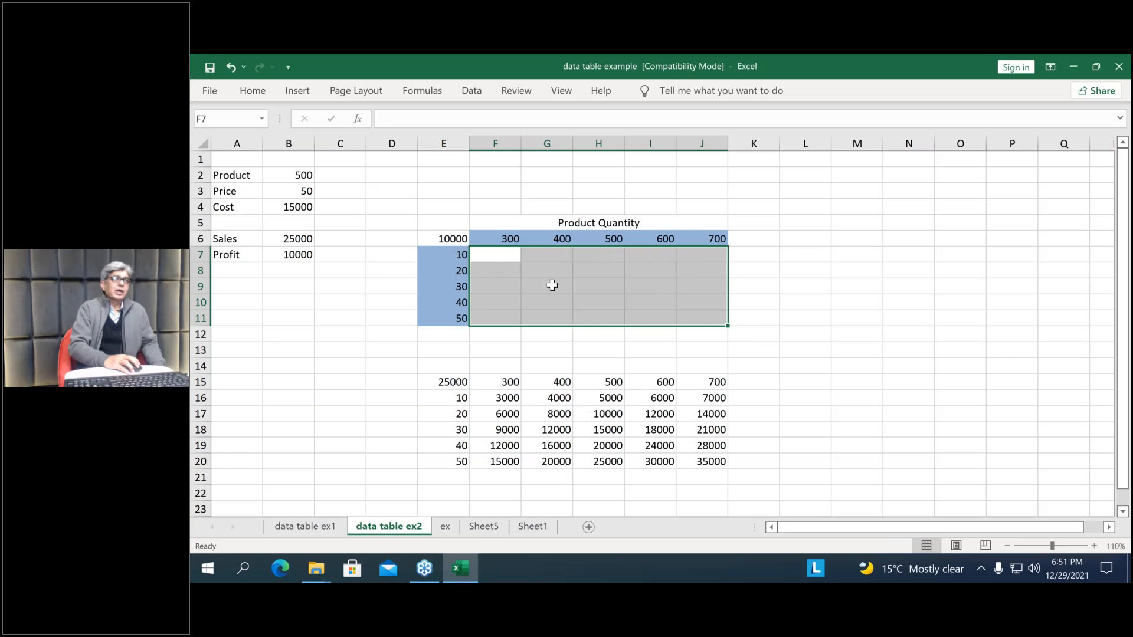
{"action": "left_click", "coordinate": [547, 287]}
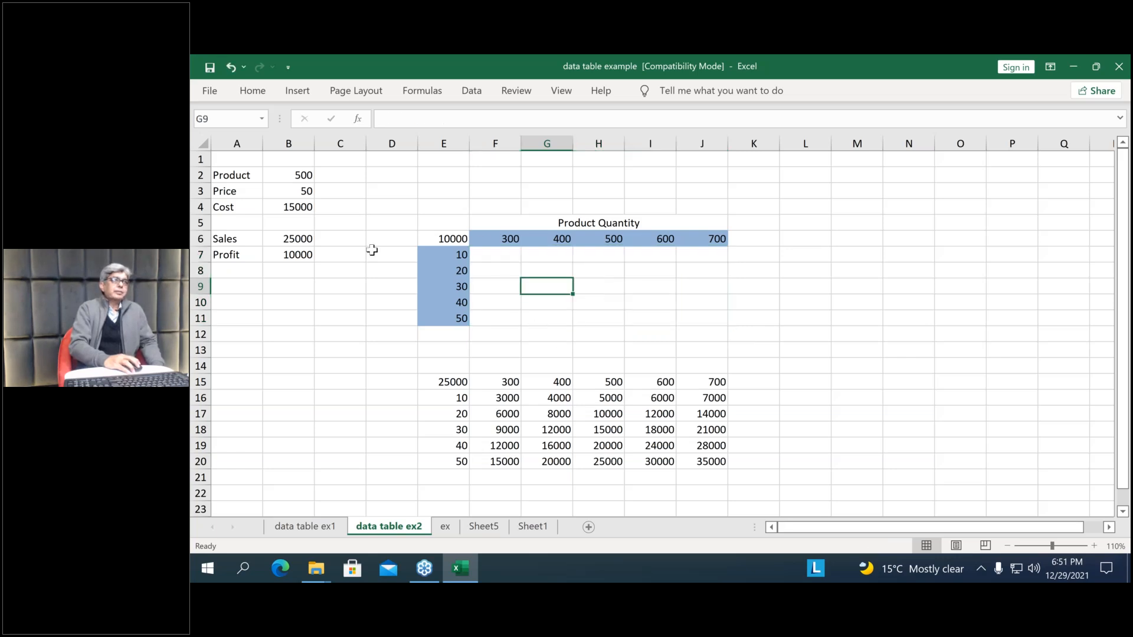
Inspect the profit and sales formulas in E6, B6 and B7, and select the table range E6:J11
{"action": "left_click", "coordinate": [466, 237]}
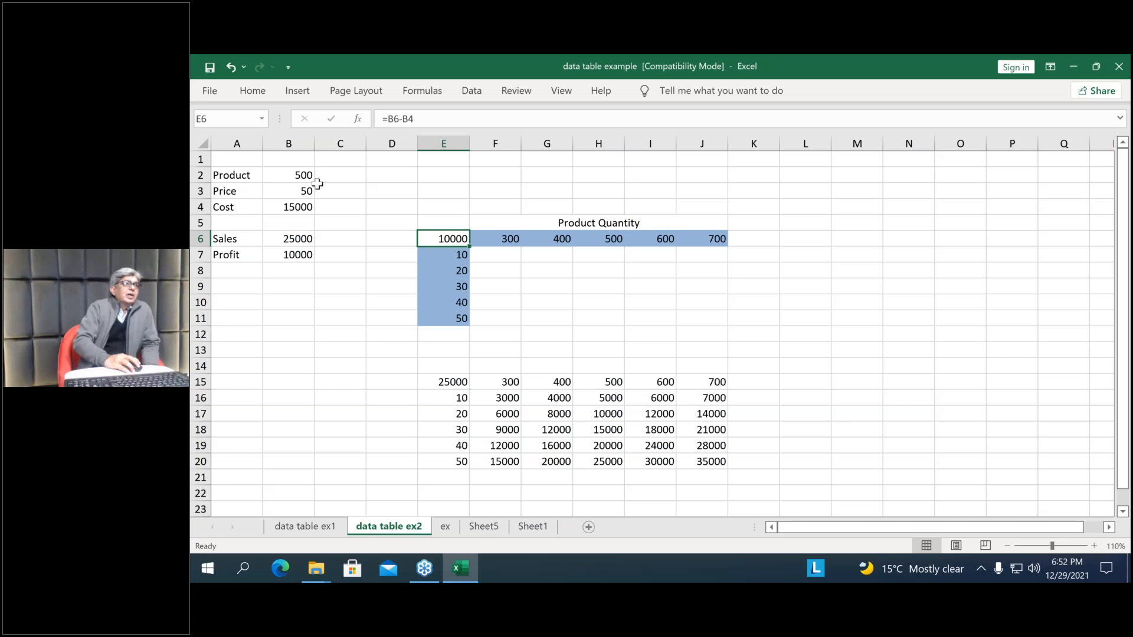
{"action": "left_click", "coordinate": [304, 236]}
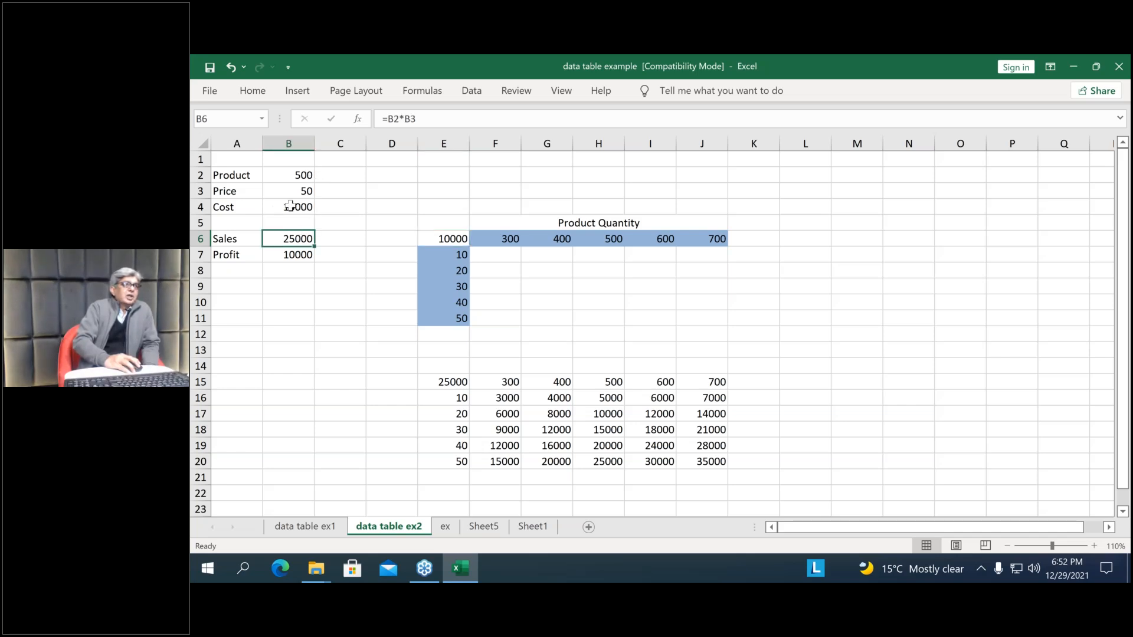
{"action": "left_click", "coordinate": [309, 254]}
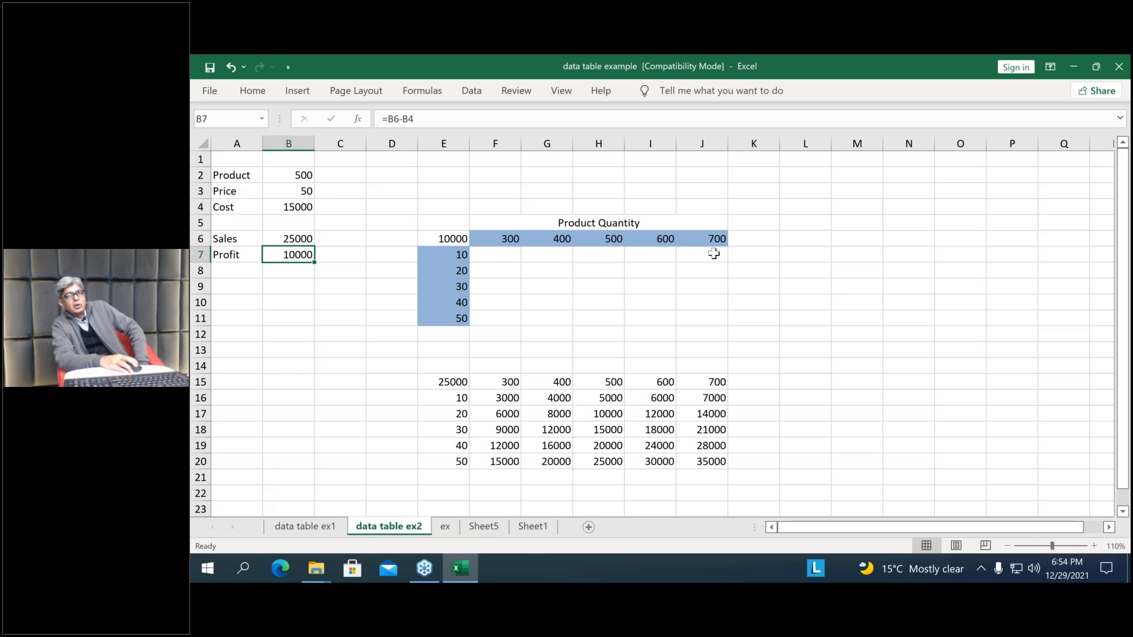
{"action": "left_click_drag", "start_coordinate": [448, 238], "coordinate": [701, 312]}
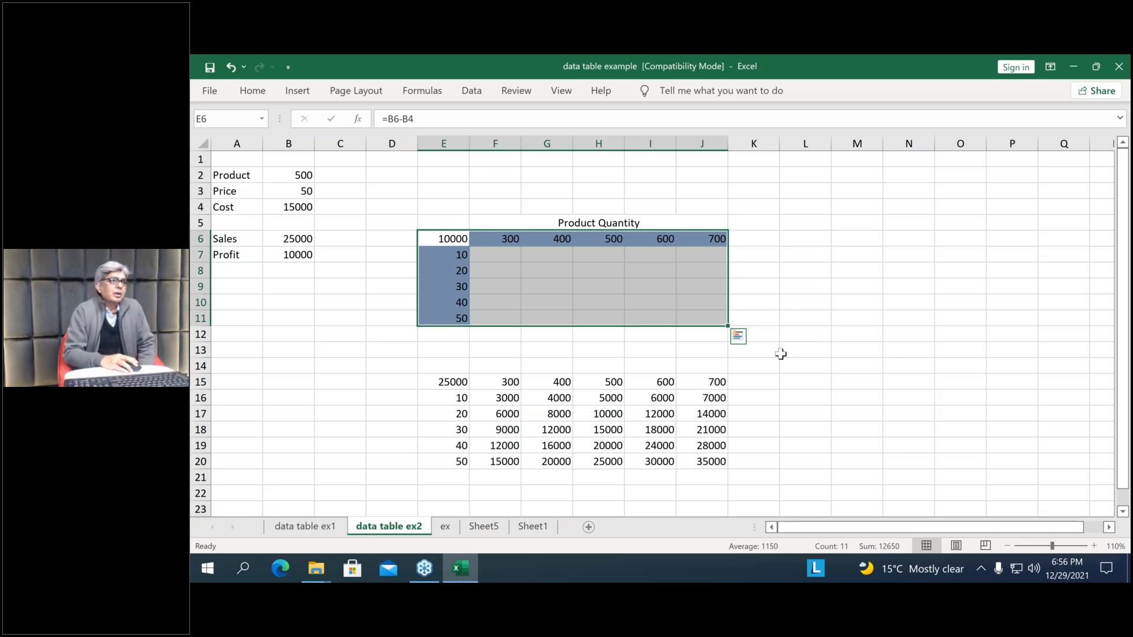
On the data table ex1 sheet, set the Loan amount in E22 of DATA TABLE Example 2 to 500000
{"action": "left_click", "coordinate": [305, 524]}
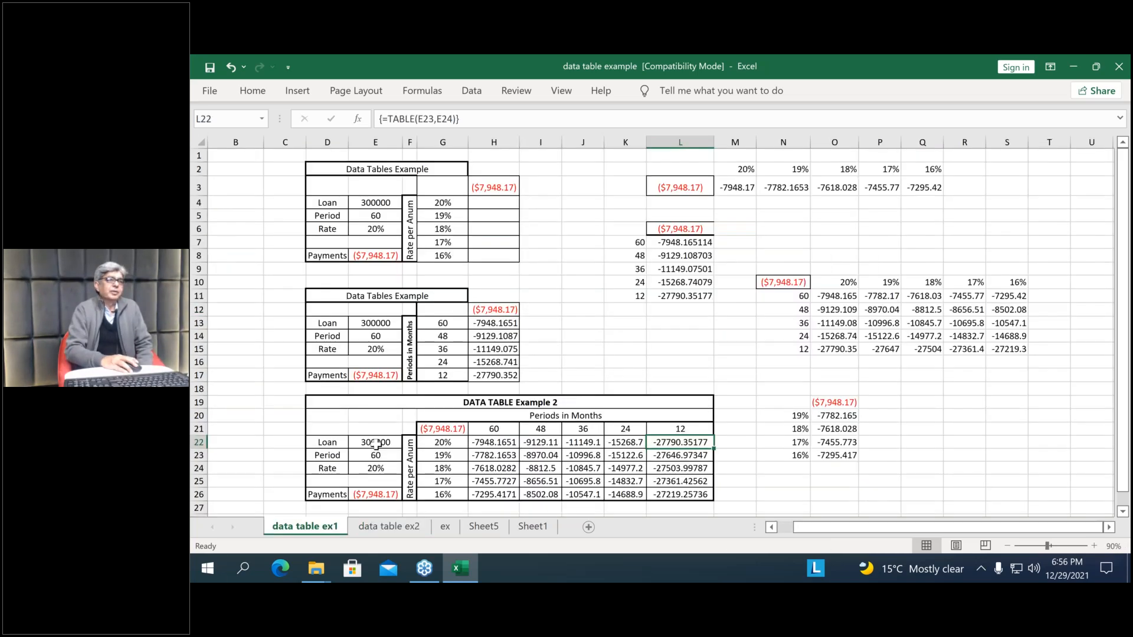
{"action": "left_click", "coordinate": [377, 444]}
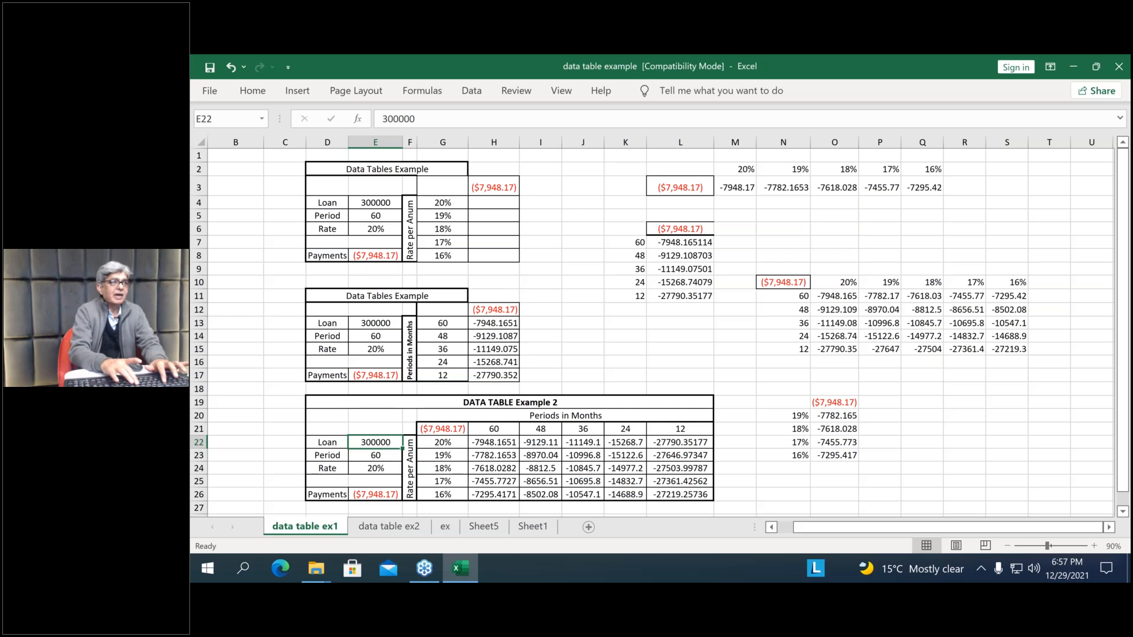
{"action": "type", "text": "5"}
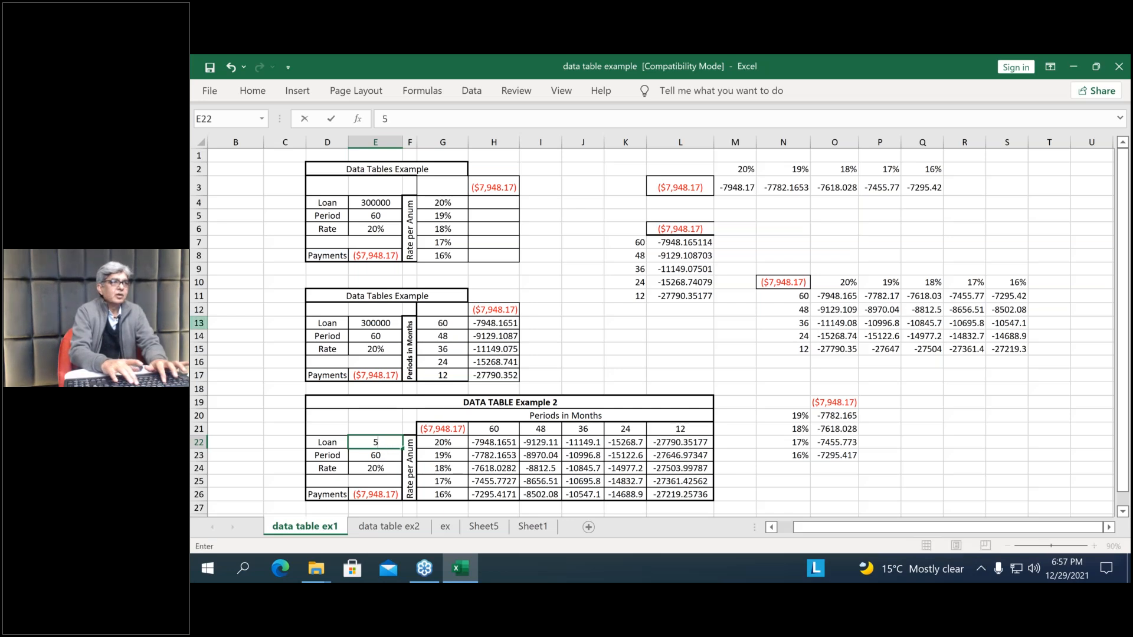
{"action": "type", "text": "0"}
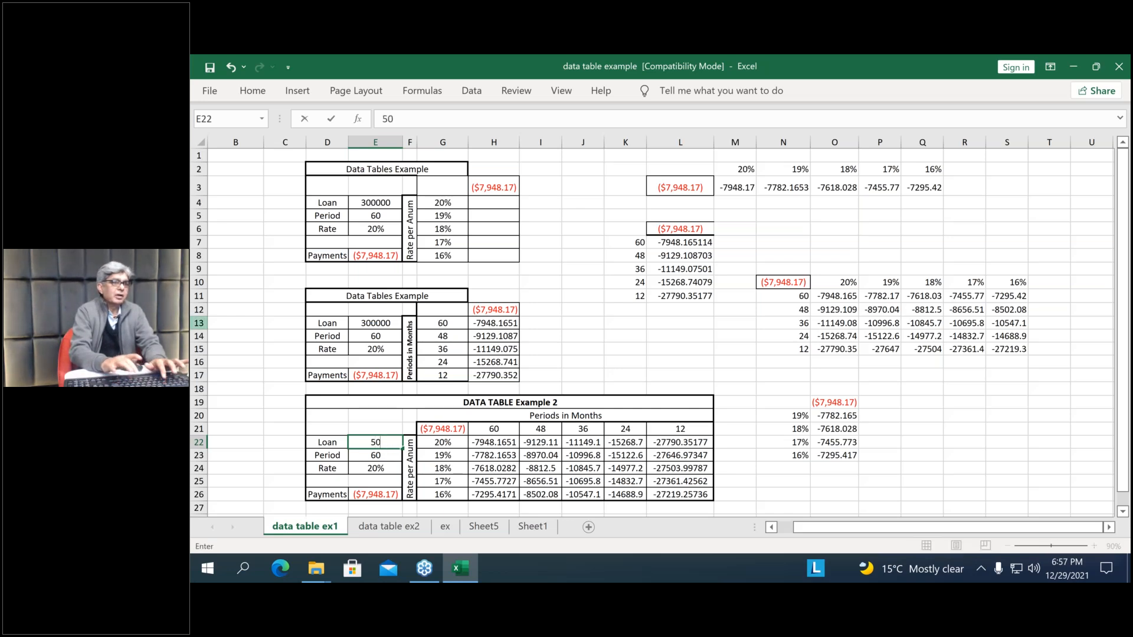
{"action": "type", "text": "0000"}
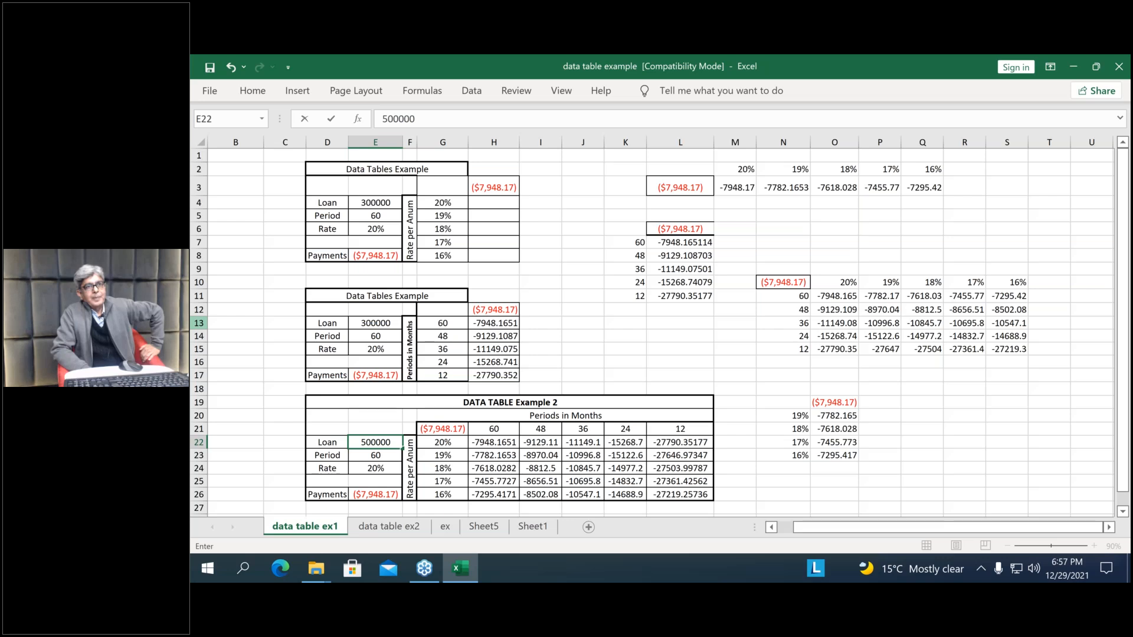
{"action": "key", "text": "Return"}
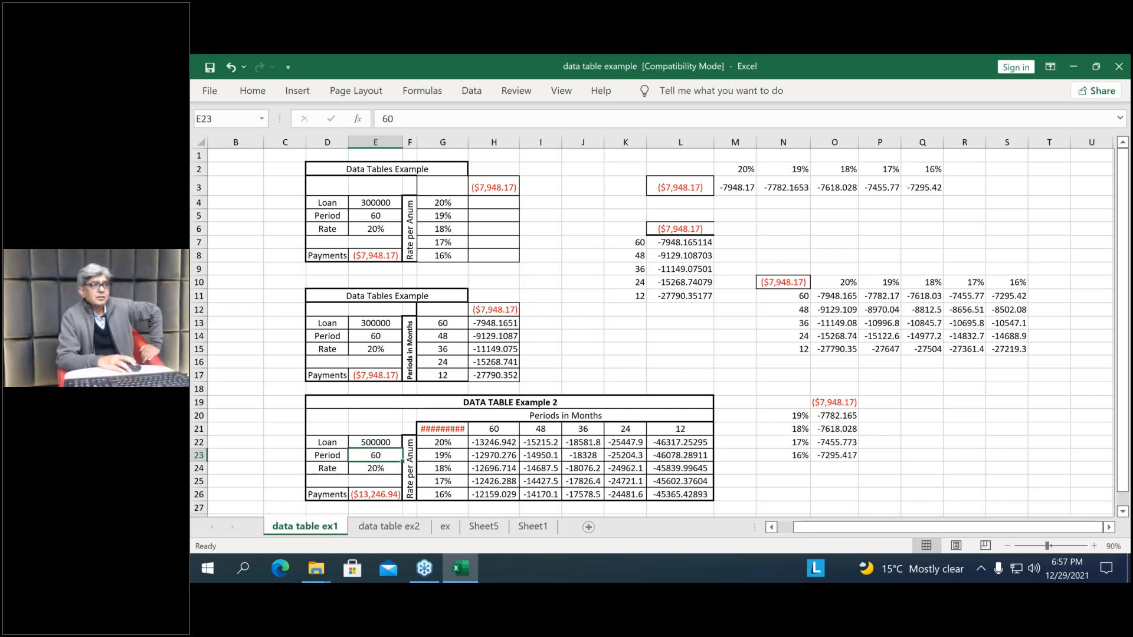
Compare the data table example sheets and review the loan inputs and payment in D22:E26 on data table ex1
{"action": "left_click", "coordinate": [443, 531]}
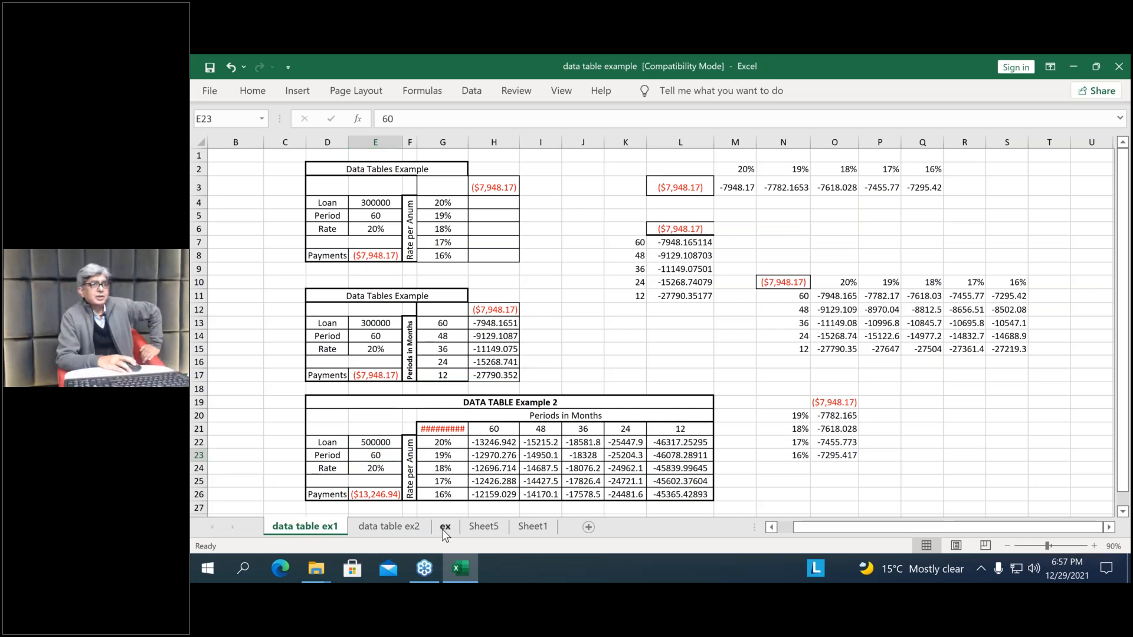
{"action": "left_click", "coordinate": [376, 526]}
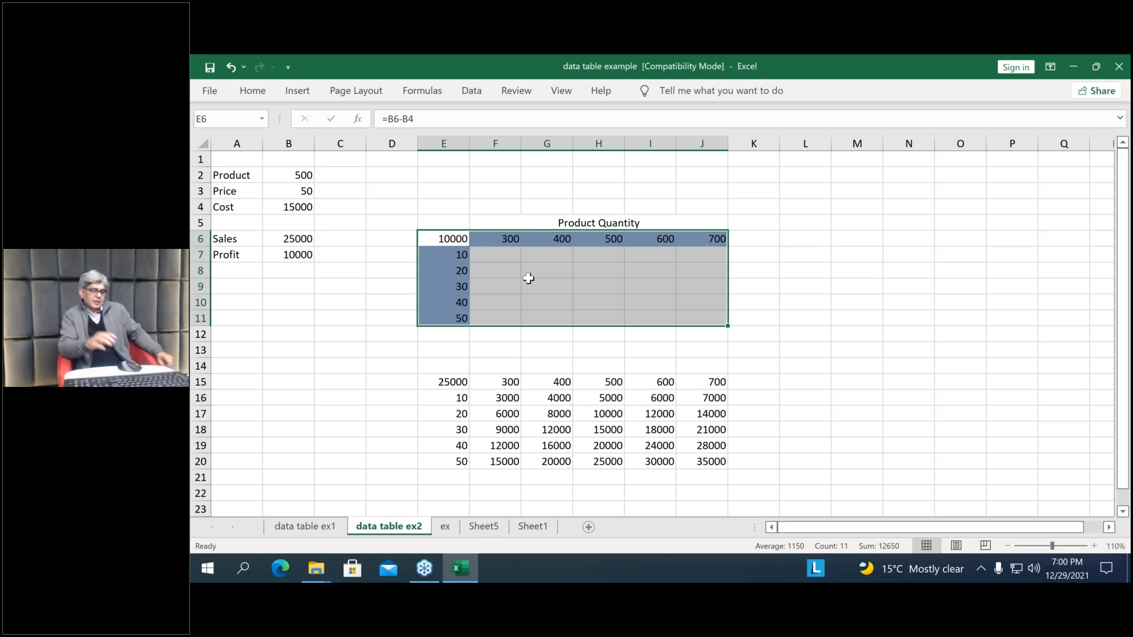
{"action": "left_click", "coordinate": [318, 527]}
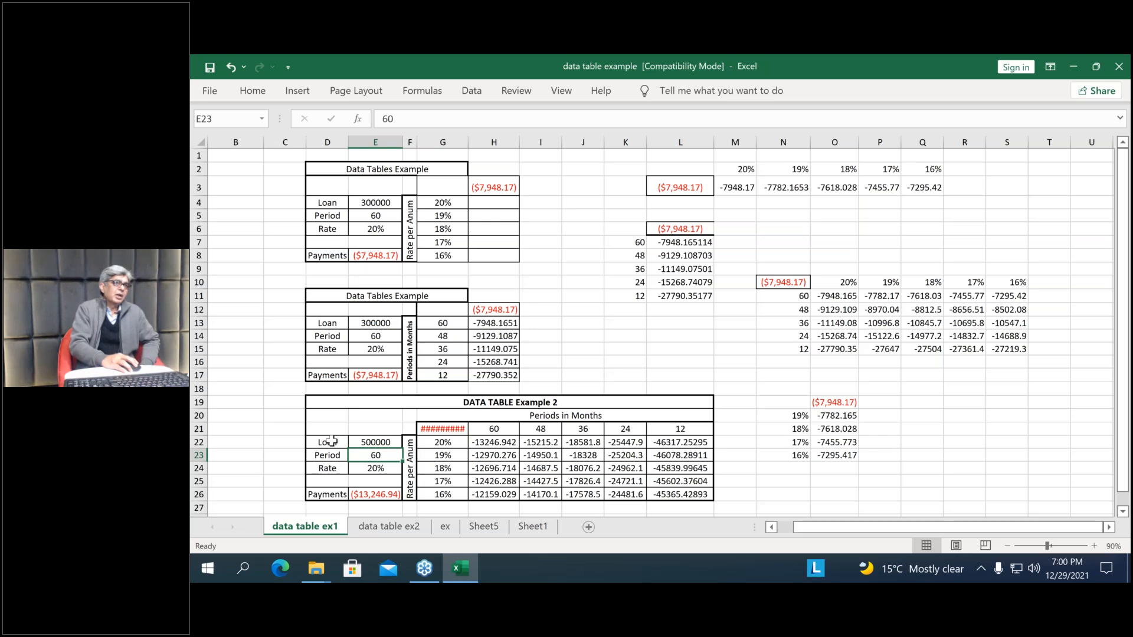
{"action": "left_click_drag", "start_coordinate": [330, 441], "coordinate": [386, 490]}
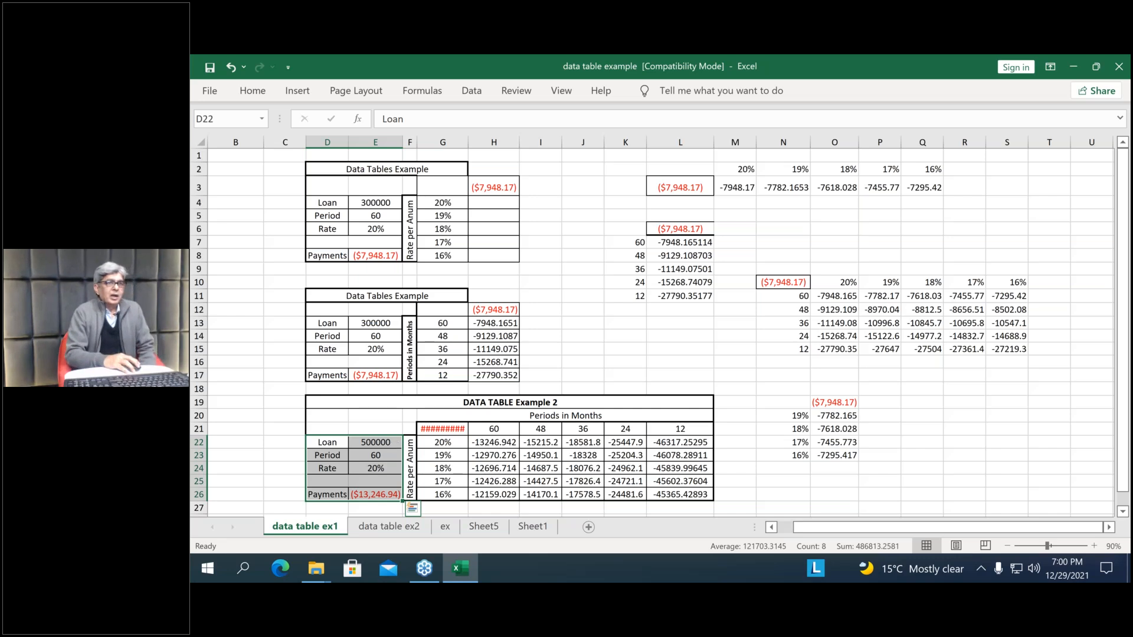
{"action": "left_click", "coordinate": [445, 526]}
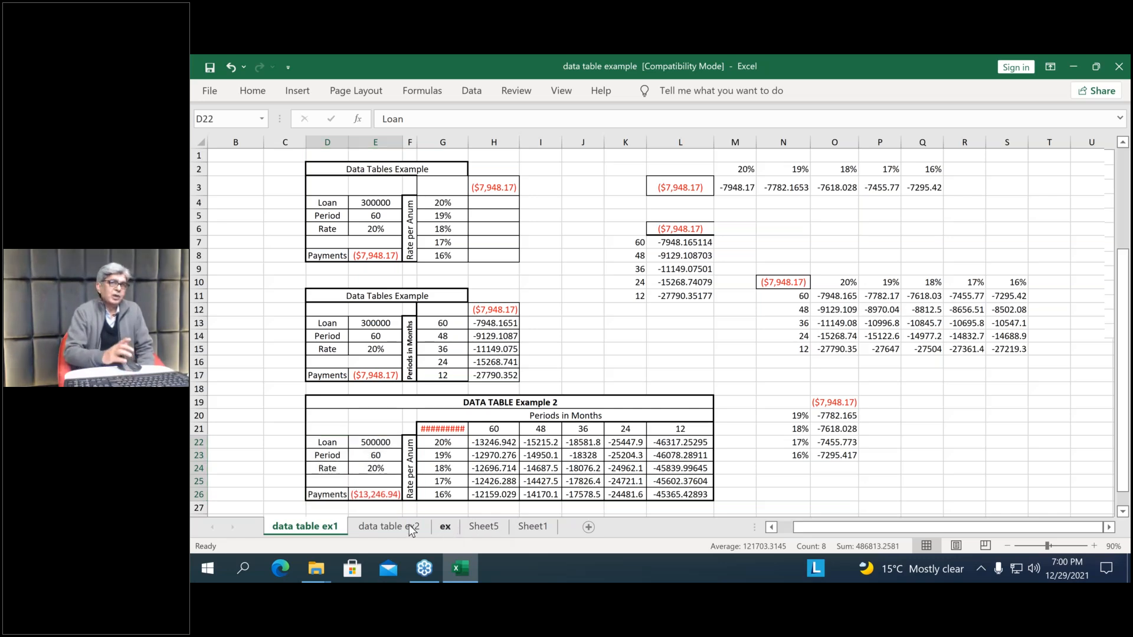
Try to create a What-If data table over E6:J11 on data table ex2 with row input cell B3 and no column input cell
{"action": "left_click", "coordinate": [410, 529]}
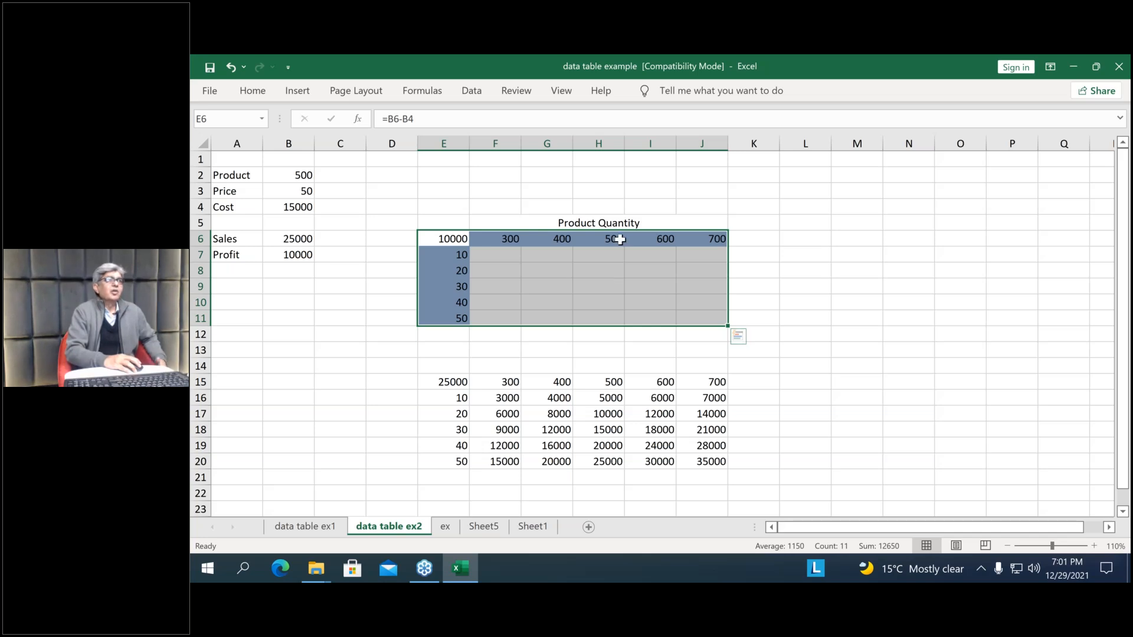
{"action": "left_click", "coordinate": [476, 94]}
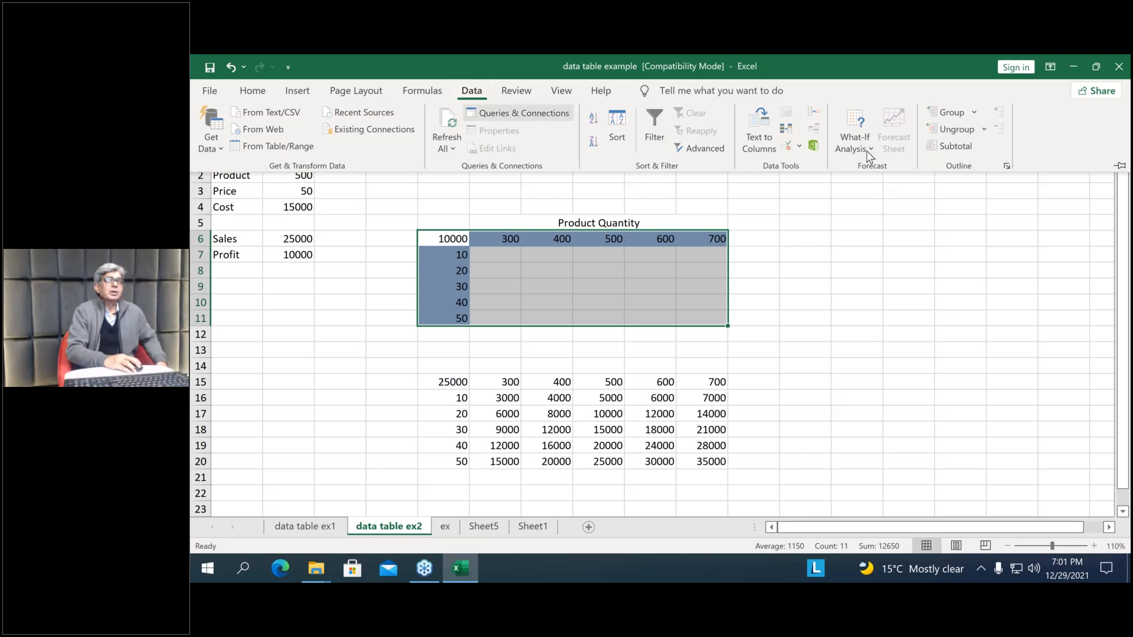
{"action": "left_click", "coordinate": [866, 151]}
{"action": "left_click", "coordinate": [871, 212]}
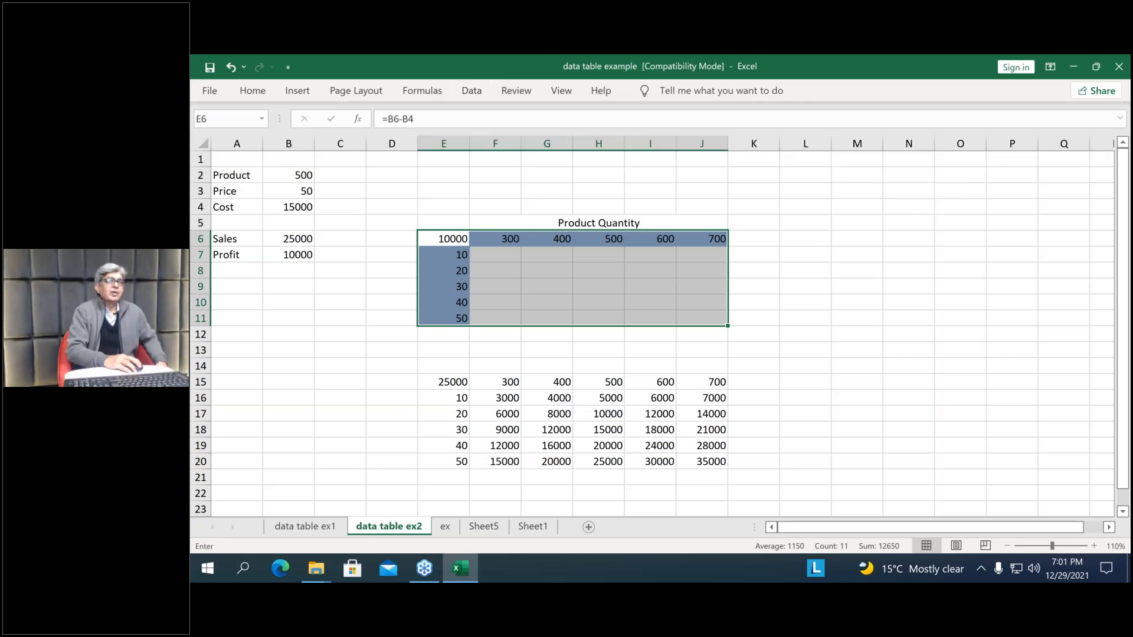
{"action": "left_click_drag", "start_coordinate": [802, 227], "coordinate": [792, 242]}
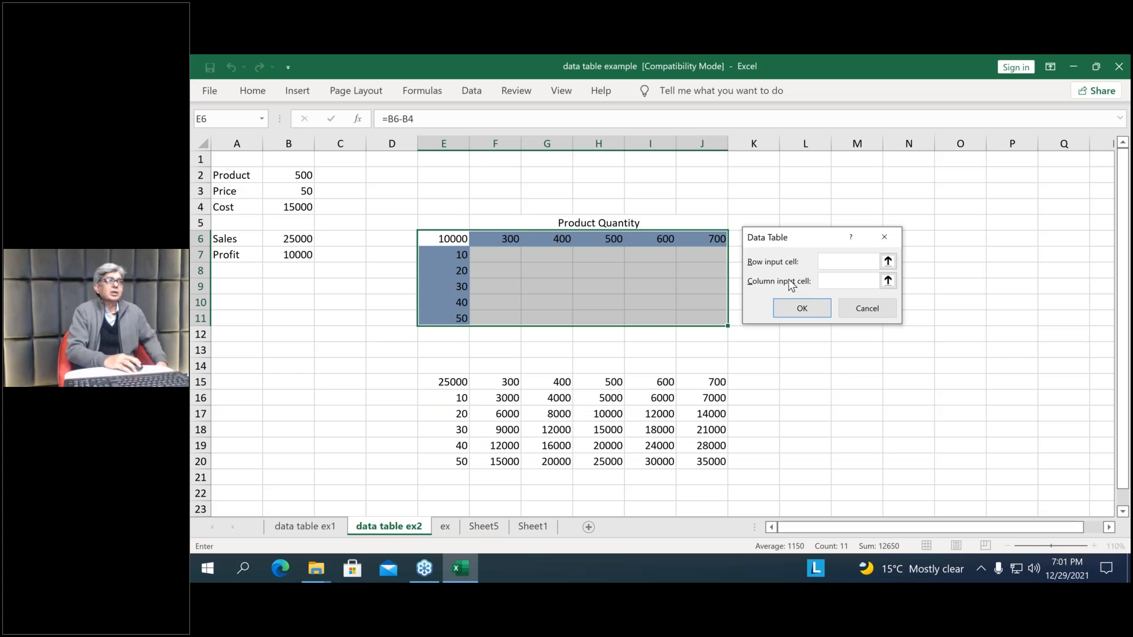
{"action": "left_click", "coordinate": [293, 173]}
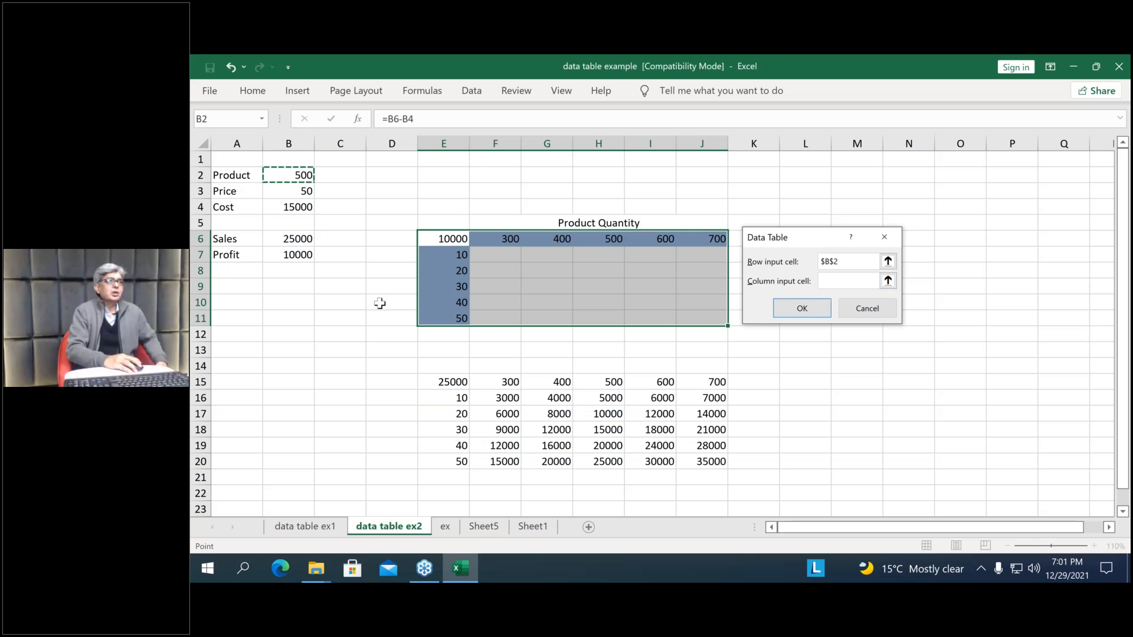
{"action": "left_click", "coordinate": [296, 192]}
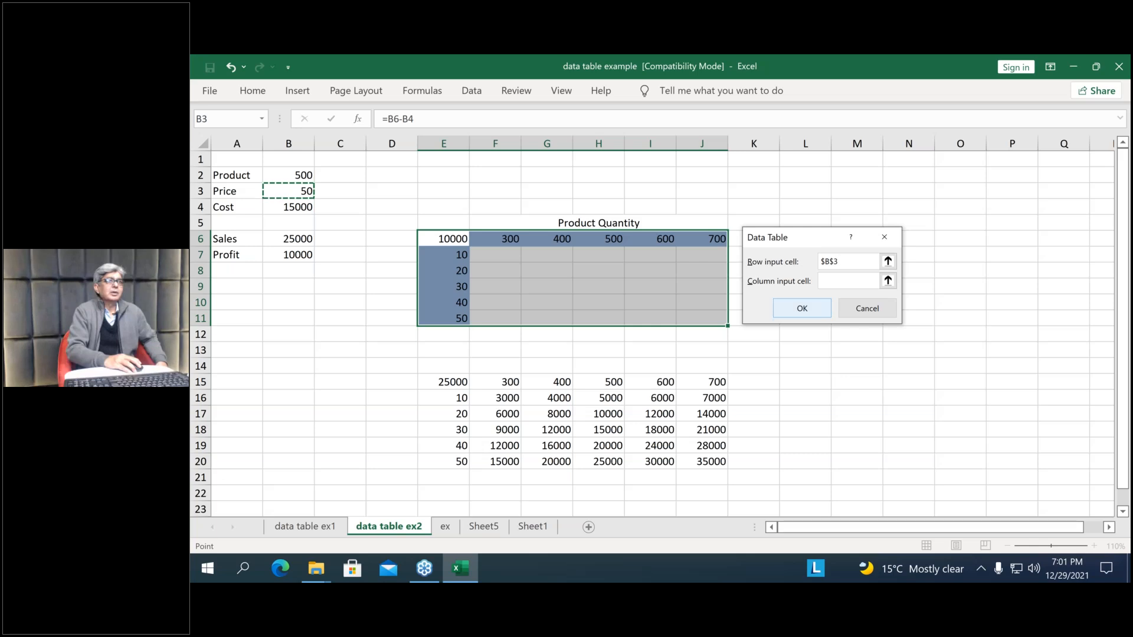
{"action": "left_click", "coordinate": [802, 308]}
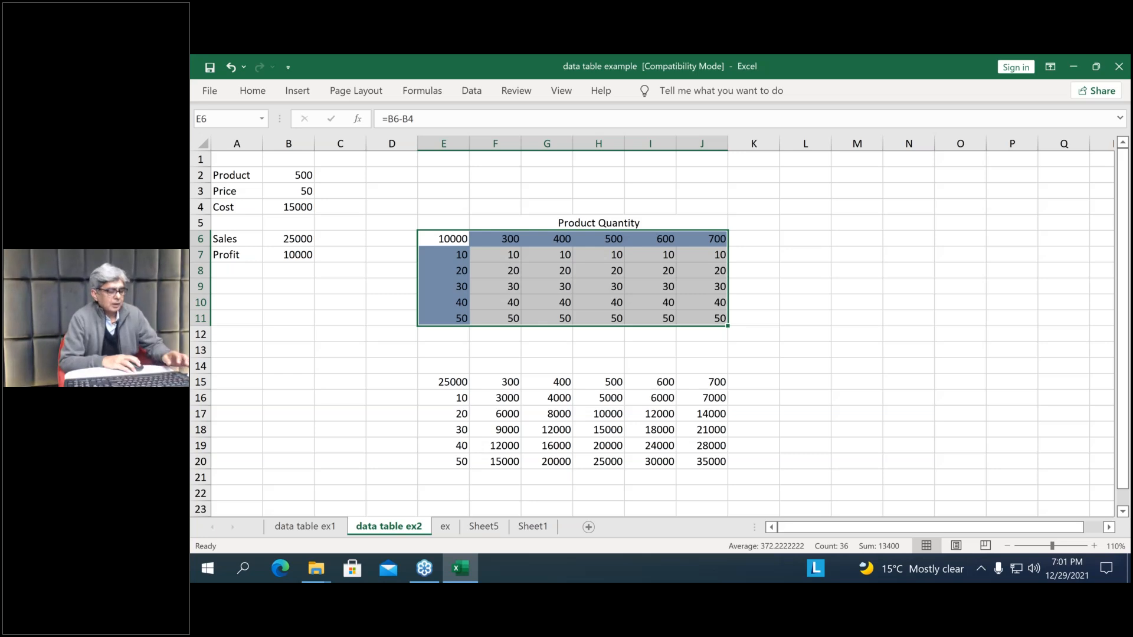
Undo the Loan amount change in E22 of data table ex1 and return to the data table ex2 sheet
{"action": "key", "text": "ctrl+z"}
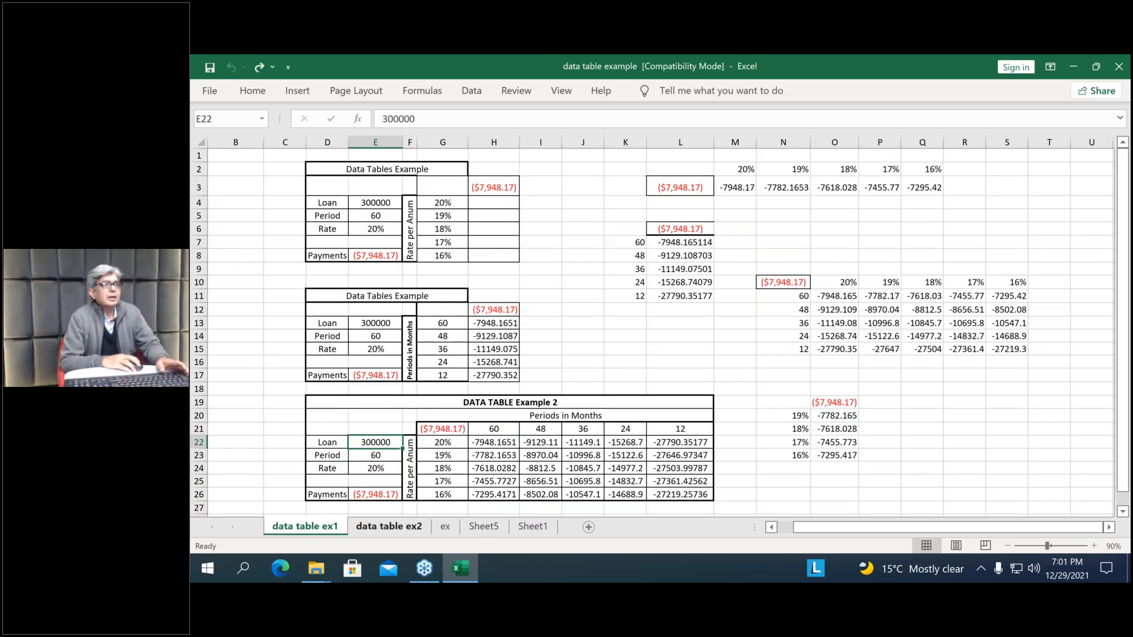
{"action": "left_click", "coordinate": [406, 526]}
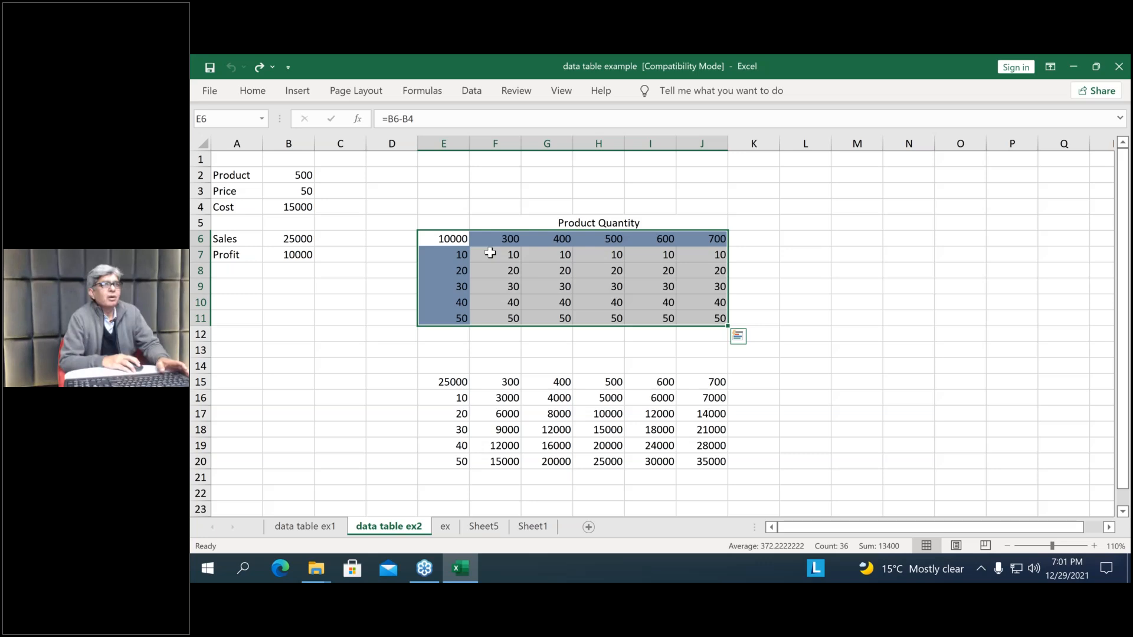
{"action": "left_click", "coordinate": [596, 317]}
{"action": "left_click_drag", "start_coordinate": [525, 261], "coordinate": [705, 312]}
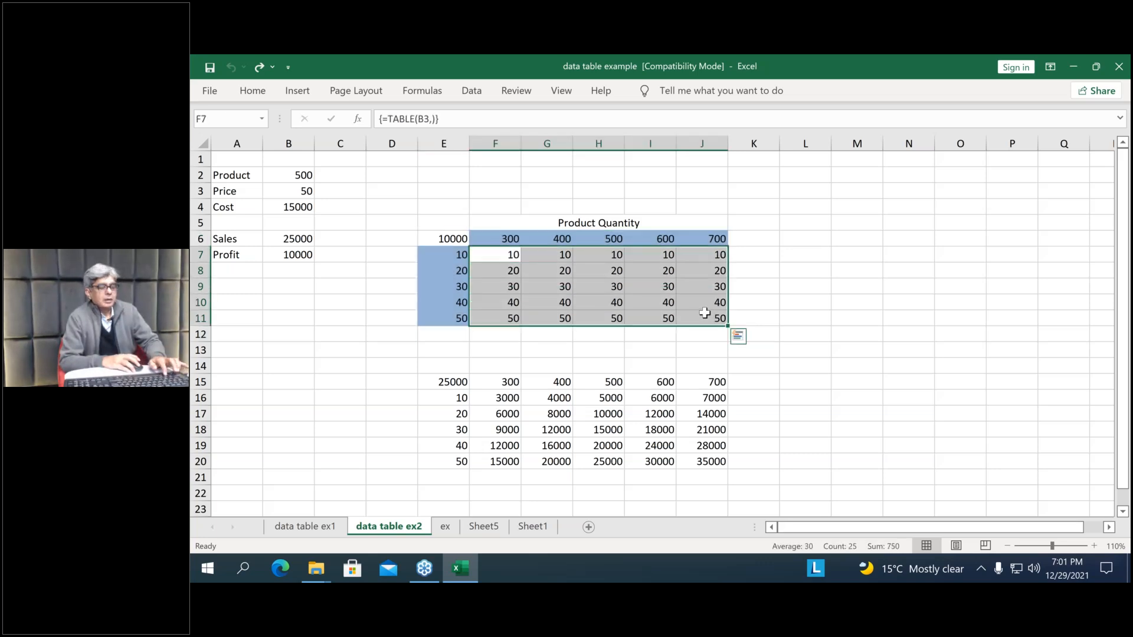
{"action": "key", "text": "ctrl+q"}
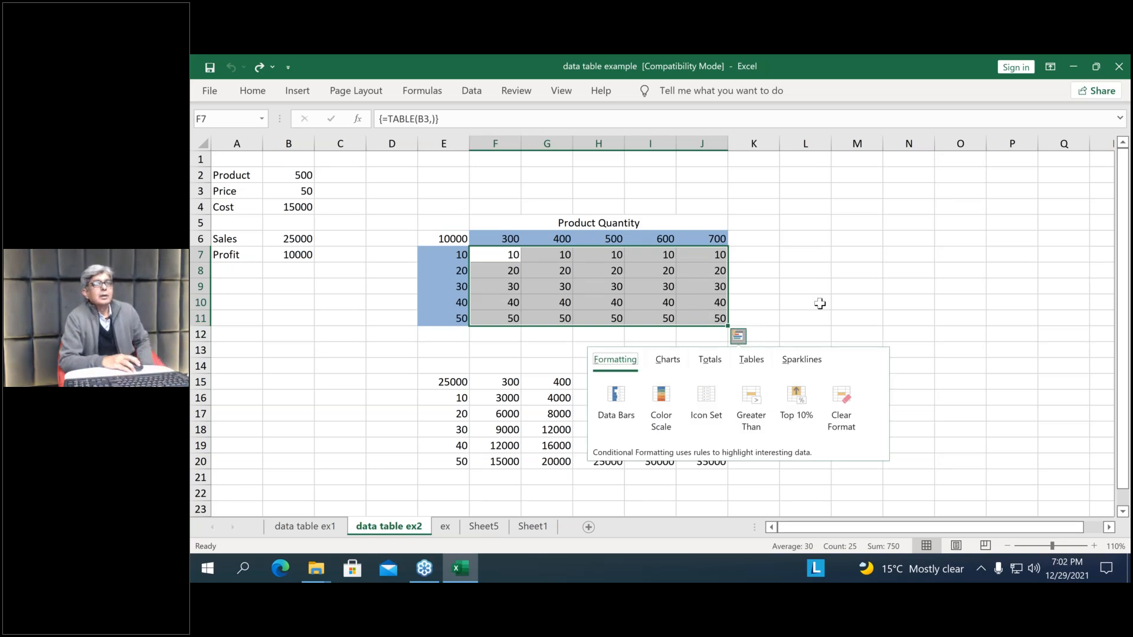
{"action": "left_click_drag", "start_coordinate": [820, 303], "coordinate": [749, 297]}
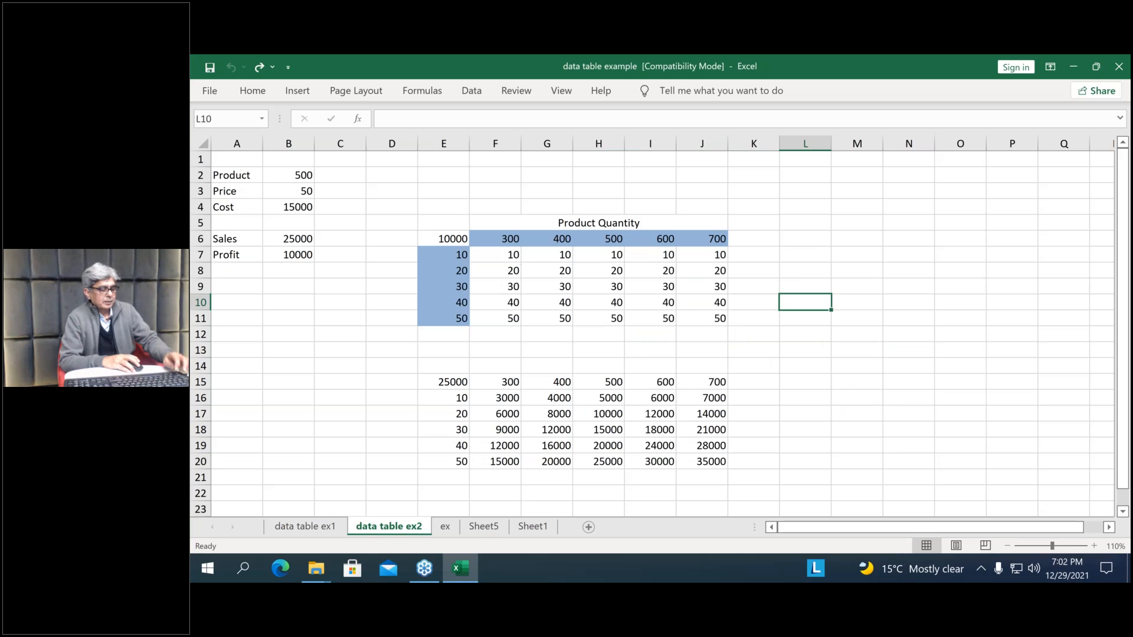
{"action": "left_click", "coordinate": [519, 258]}
{"action": "left_click_drag", "start_coordinate": [521, 258], "coordinate": [685, 285]}
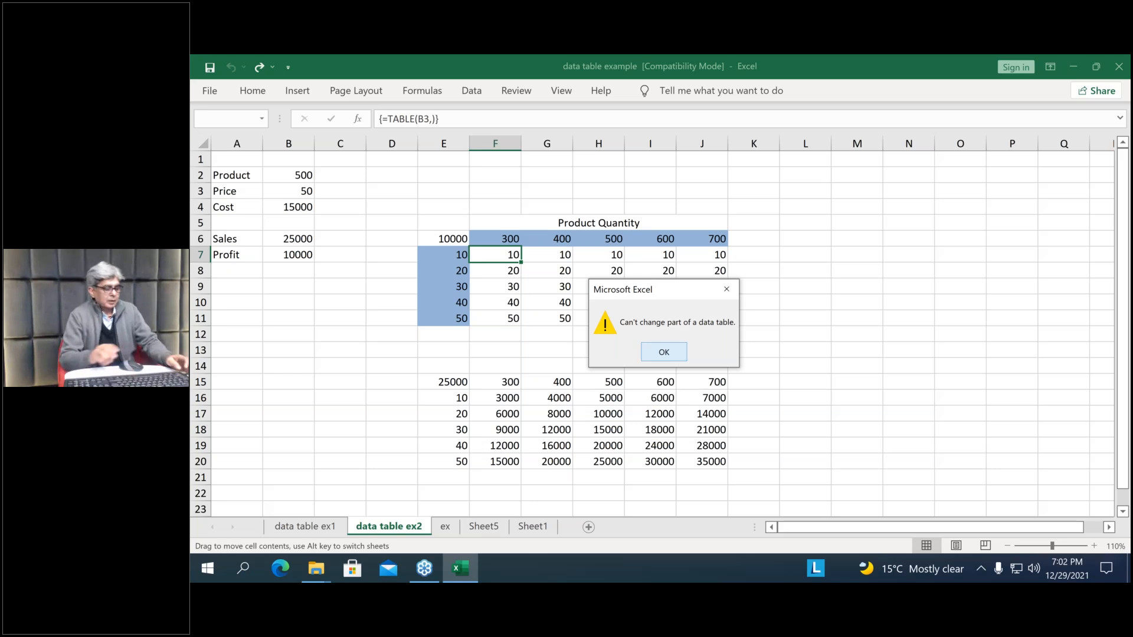
{"action": "key", "text": "Return"}
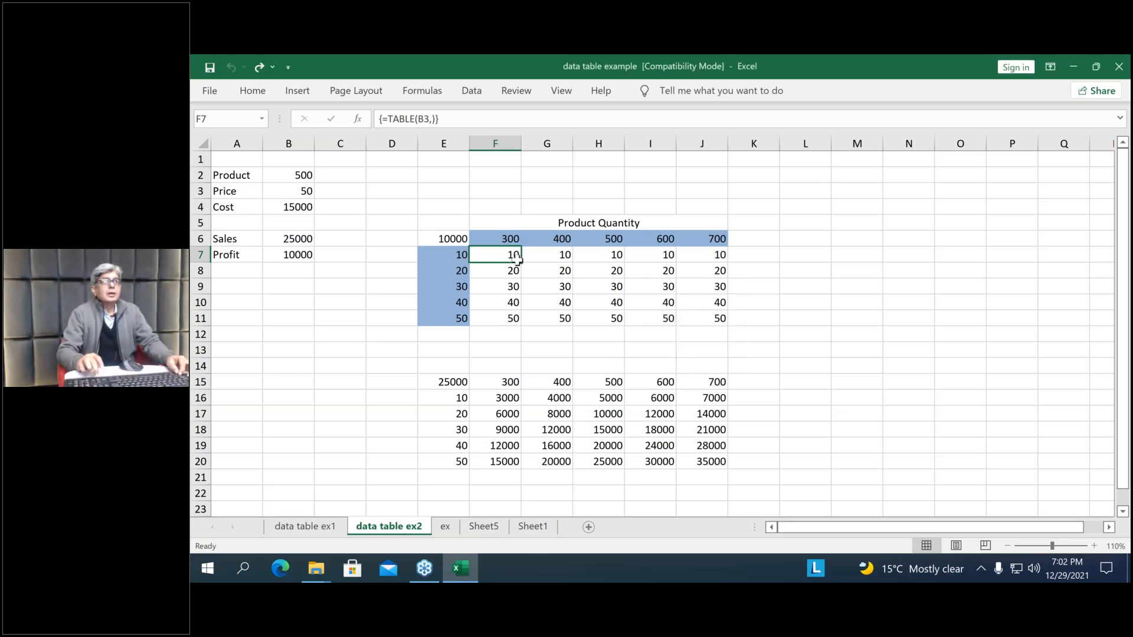
Clear the incorrect data table results from F7:J11 on the data table ex2 sheet
{"action": "key", "text": "ctrl+shift+Right"}
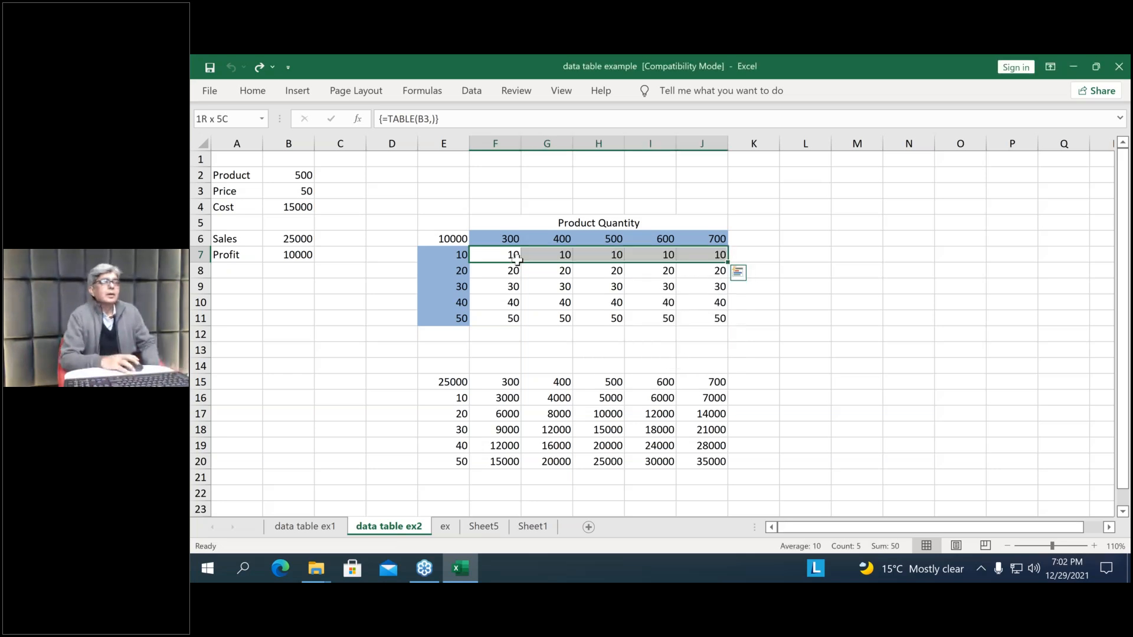
{"action": "key", "text": "ctrl+shift+Down"}
{"action": "key", "text": "Delete"}
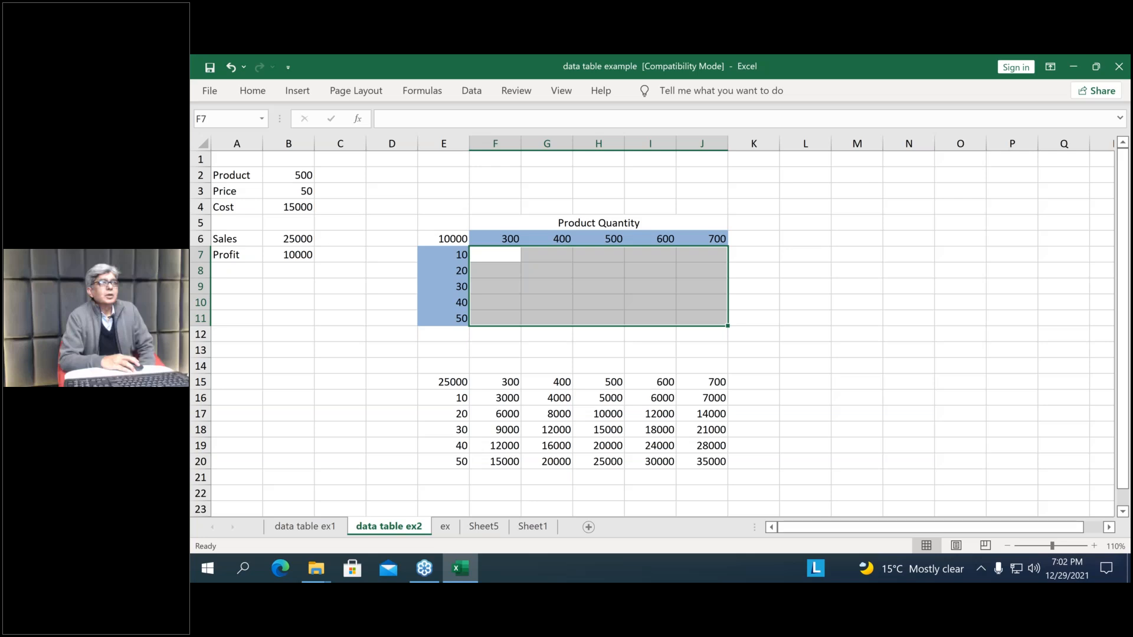
{"action": "left_click", "coordinate": [495, 365]}
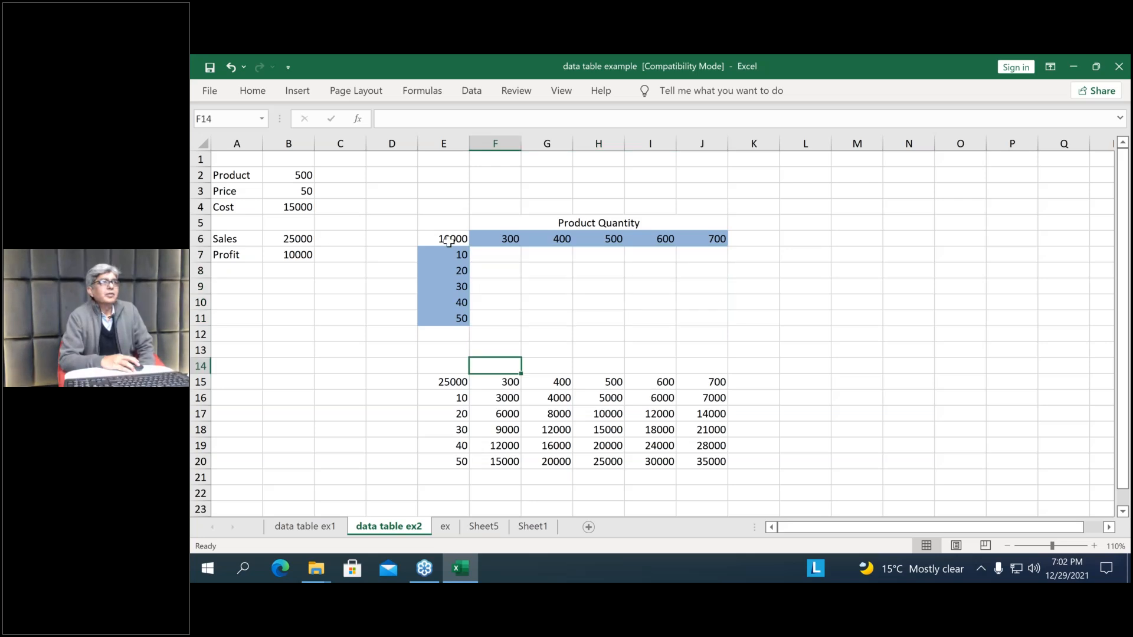
Inspect the profit formula in corner cell E6 and the cells it references
{"action": "left_click", "coordinate": [449, 241]}
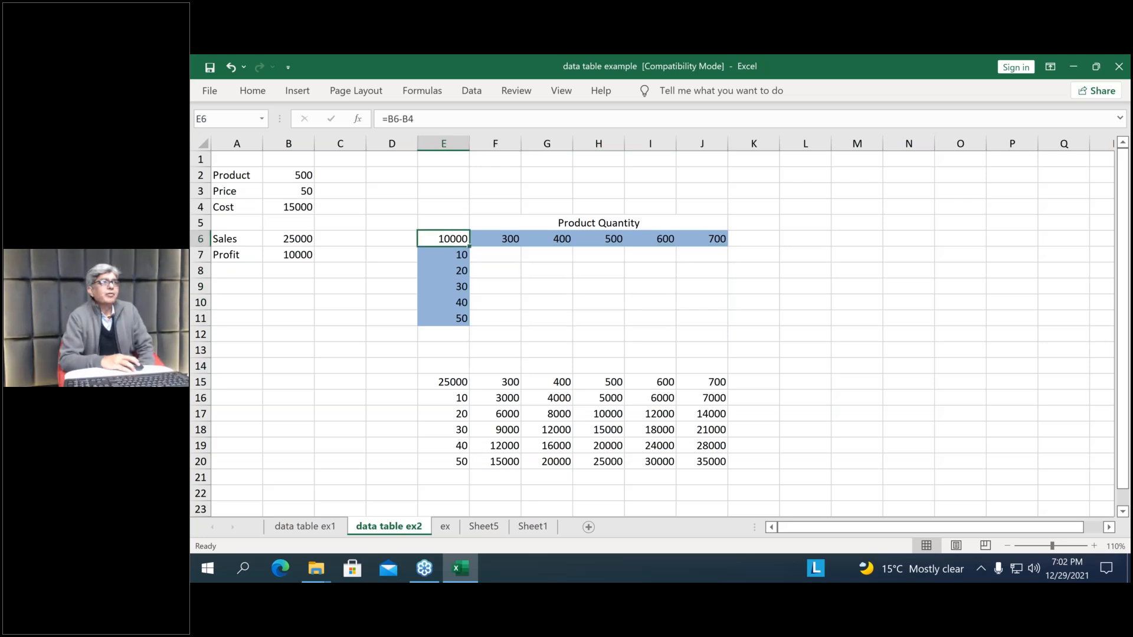
{"action": "double_click", "coordinate": [449, 241]}
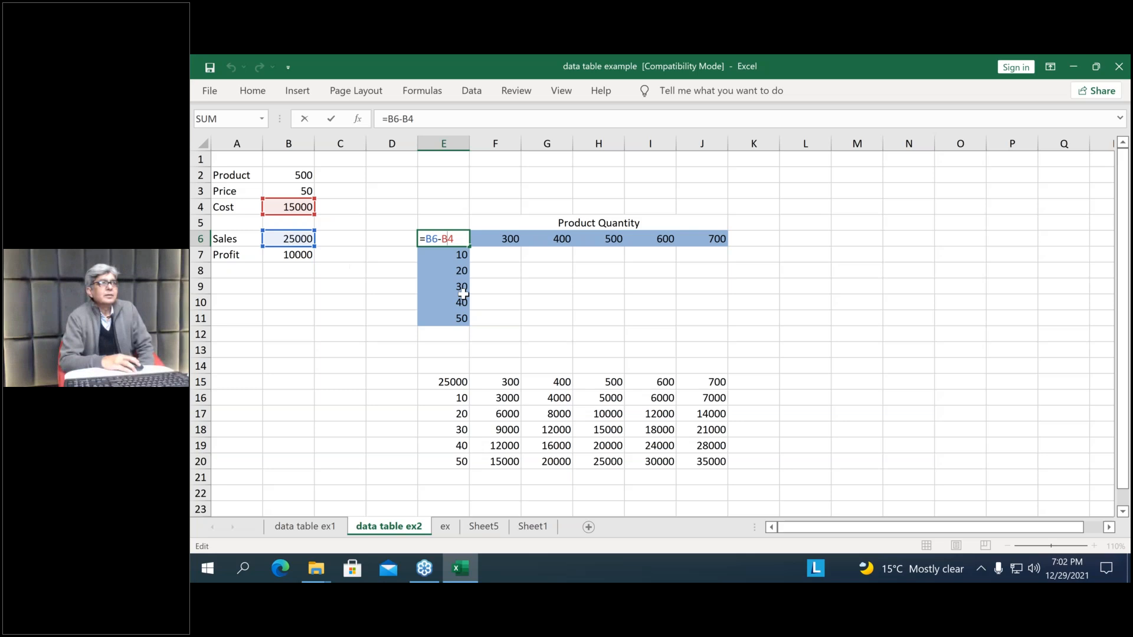
{"action": "key", "text": "Return"}
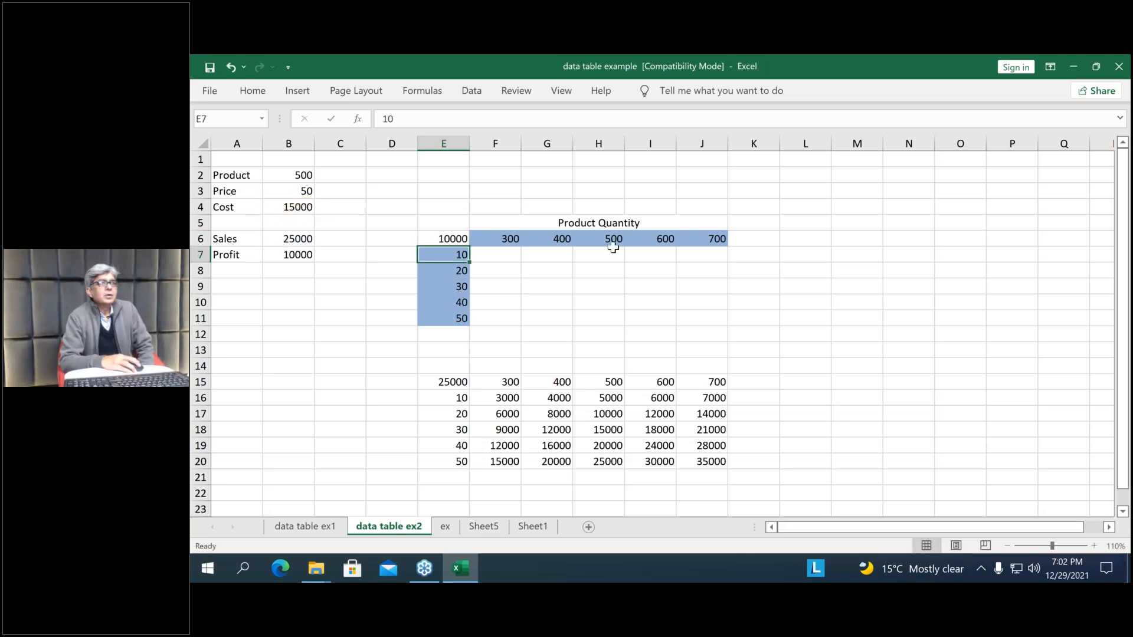
Create a two-variable What-If data table over E6:J11 with row input cell B2 and column input cell B3
{"action": "left_click_drag", "start_coordinate": [449, 239], "coordinate": [677, 324]}
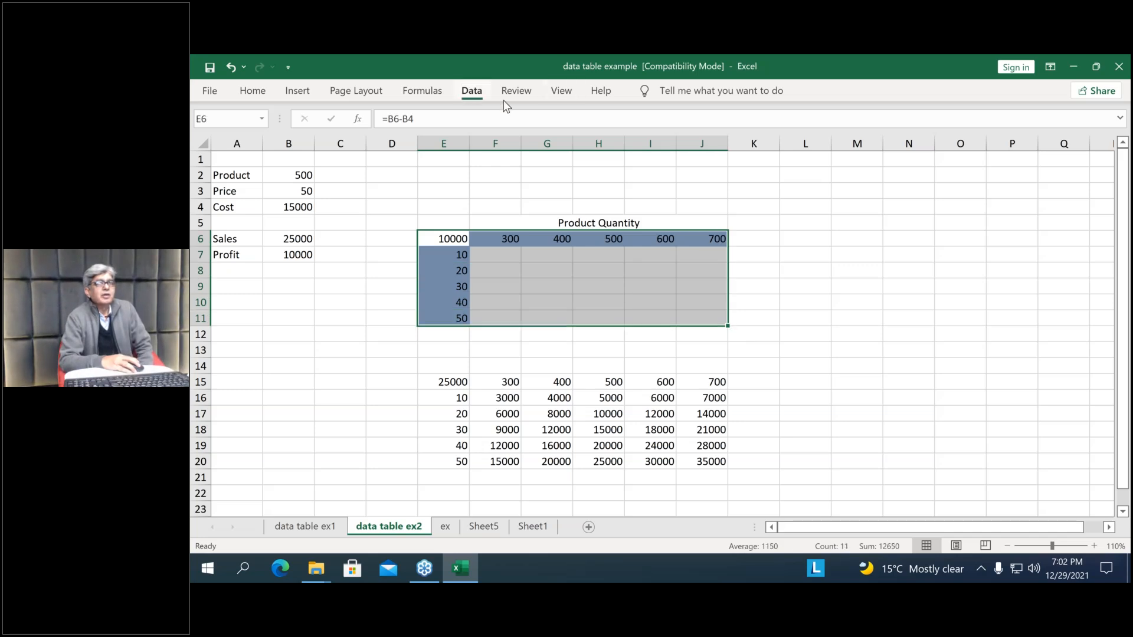
{"action": "left_click", "coordinate": [471, 90]}
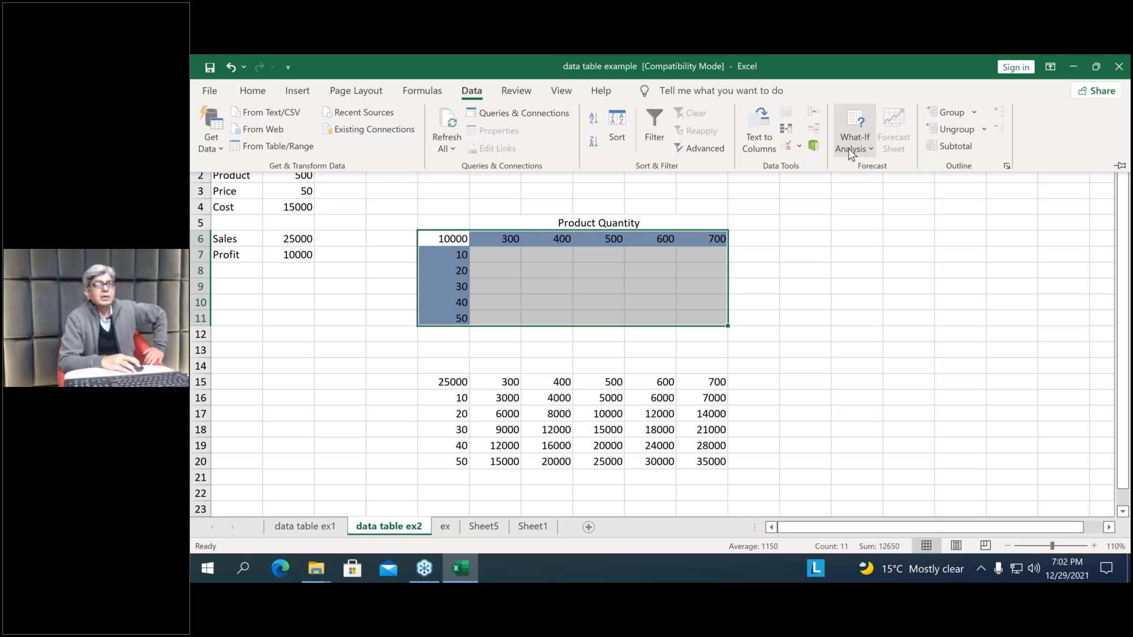
{"action": "left_click", "coordinate": [849, 147]}
{"action": "left_click", "coordinate": [863, 216]}
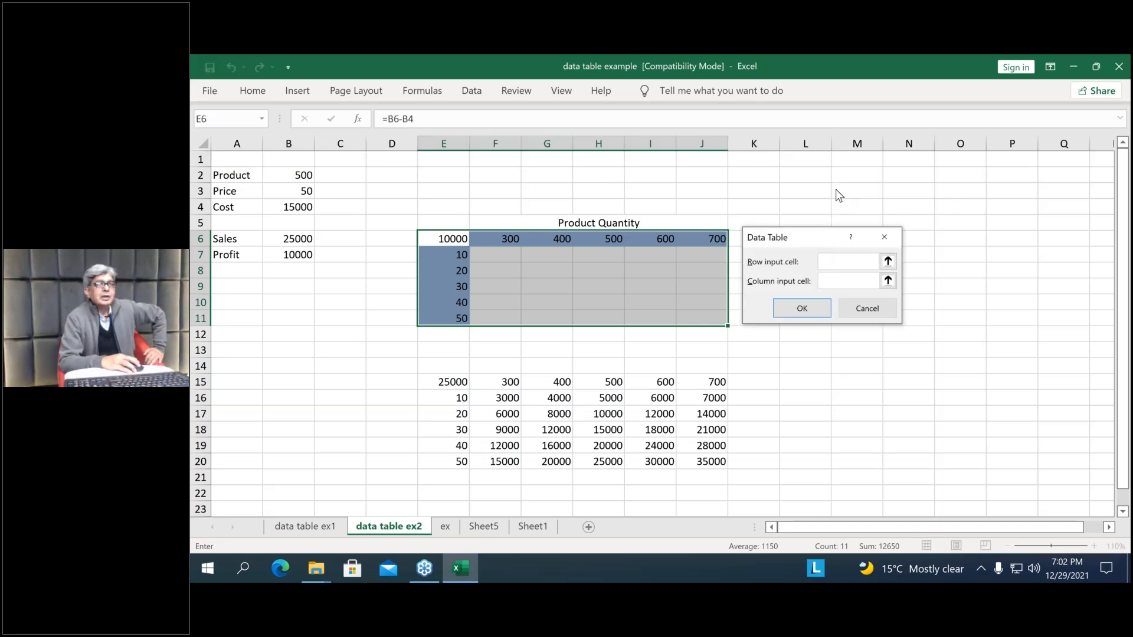
{"action": "left_click_drag", "start_coordinate": [809, 245], "coordinate": [835, 200]}
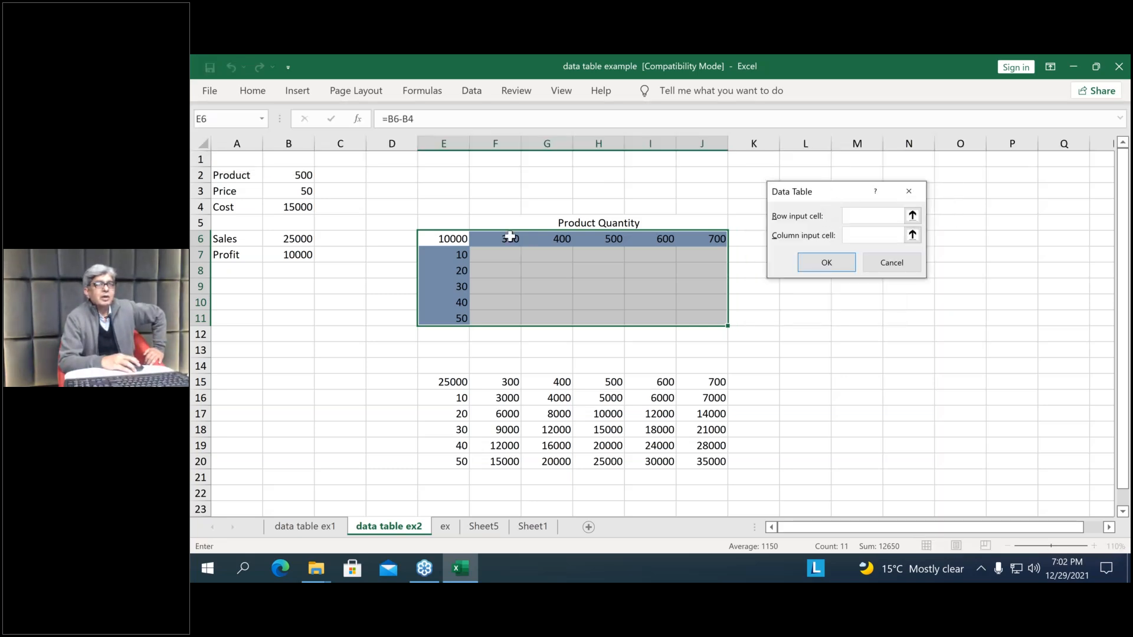
{"action": "left_click", "coordinate": [296, 174]}
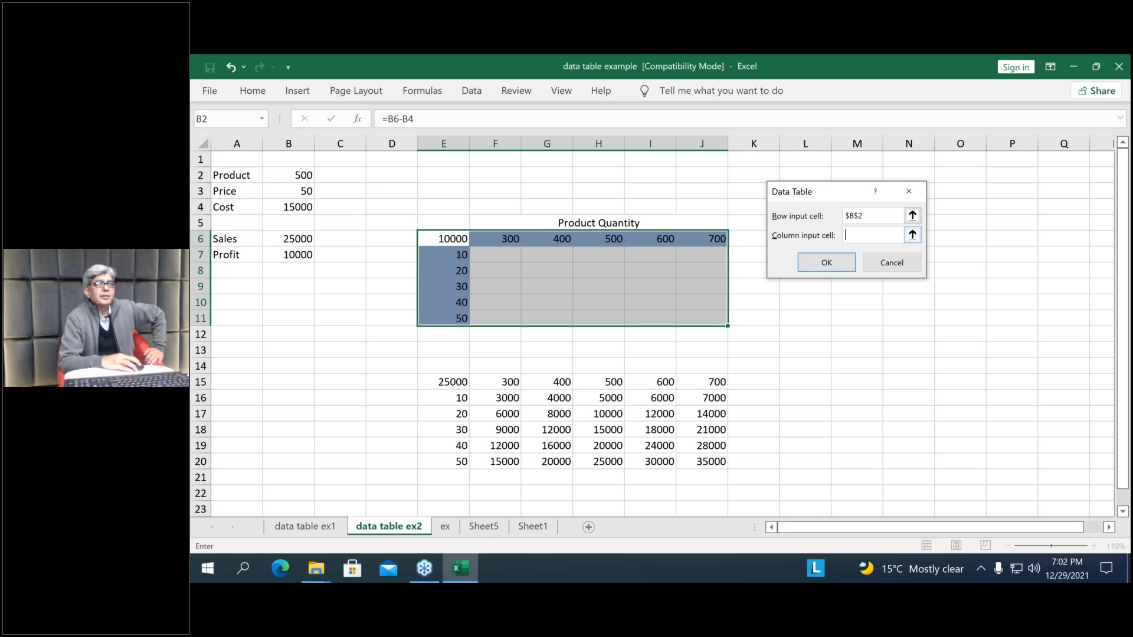
{"action": "left_click", "coordinate": [305, 190]}
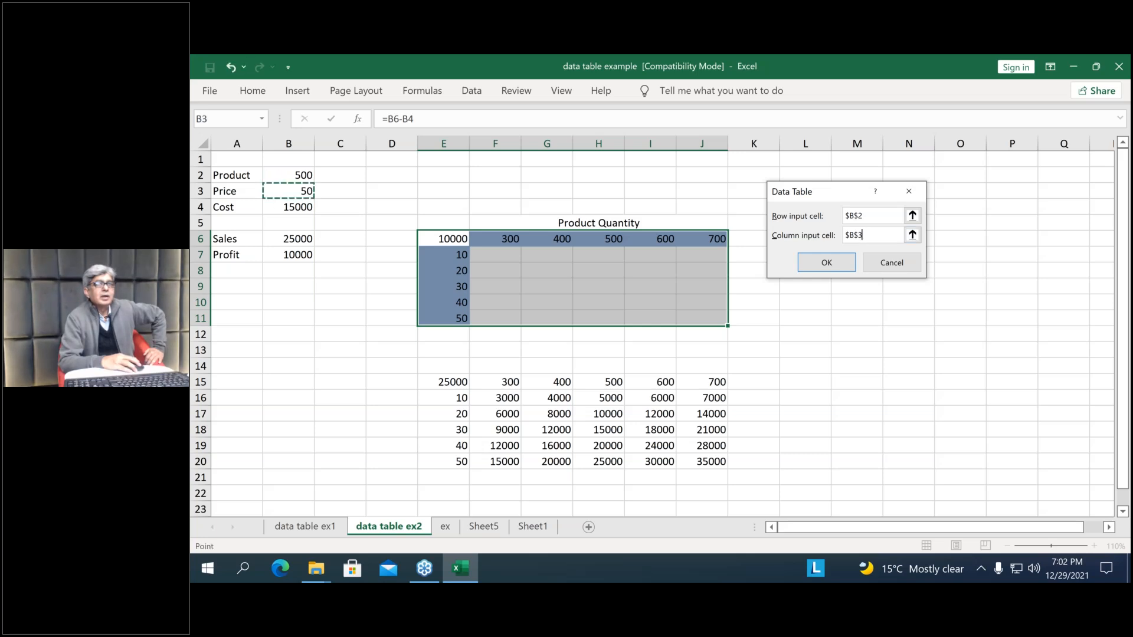
{"action": "left_click", "coordinate": [822, 263]}
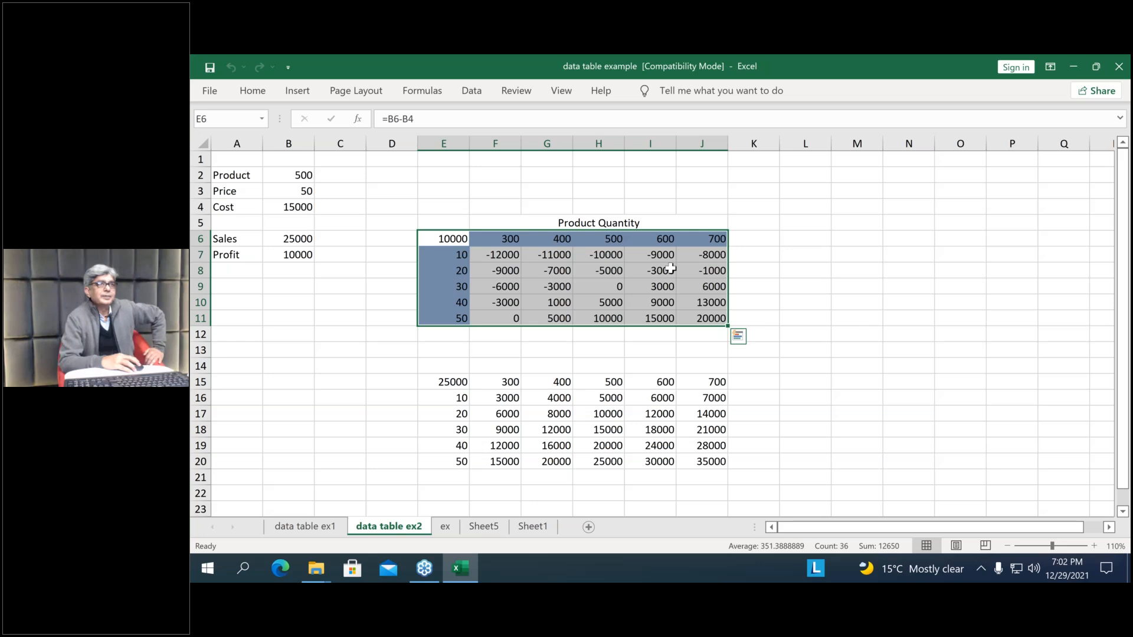
Review the profit results in the data table and inspect the TABLE formula in F9
{"action": "left_click", "coordinate": [857, 334]}
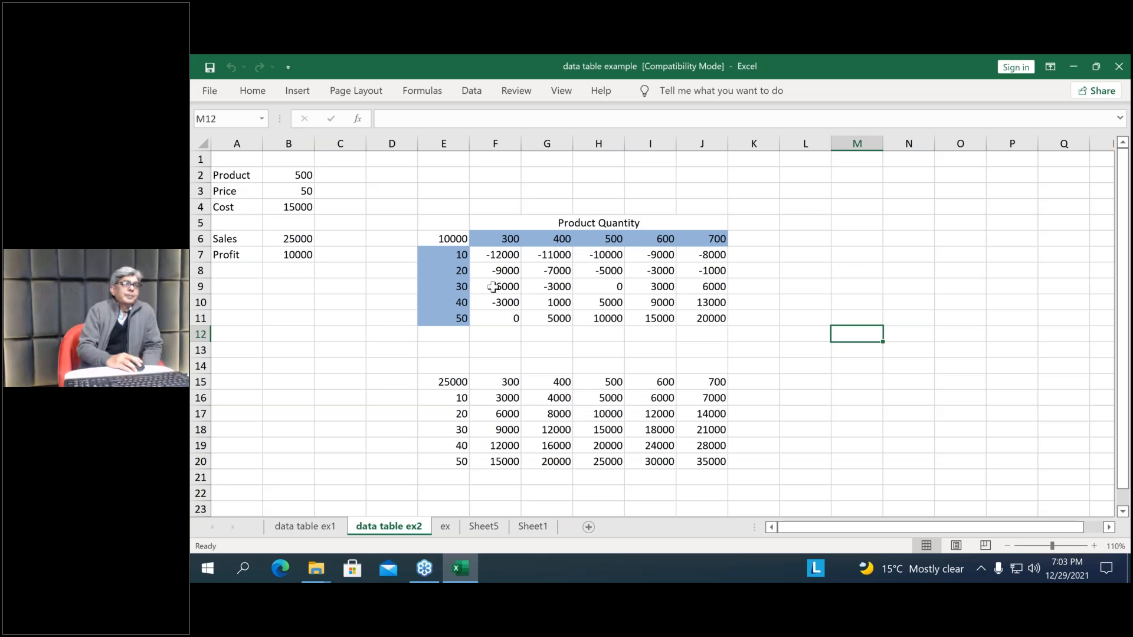
{"action": "left_click", "coordinate": [494, 287]}
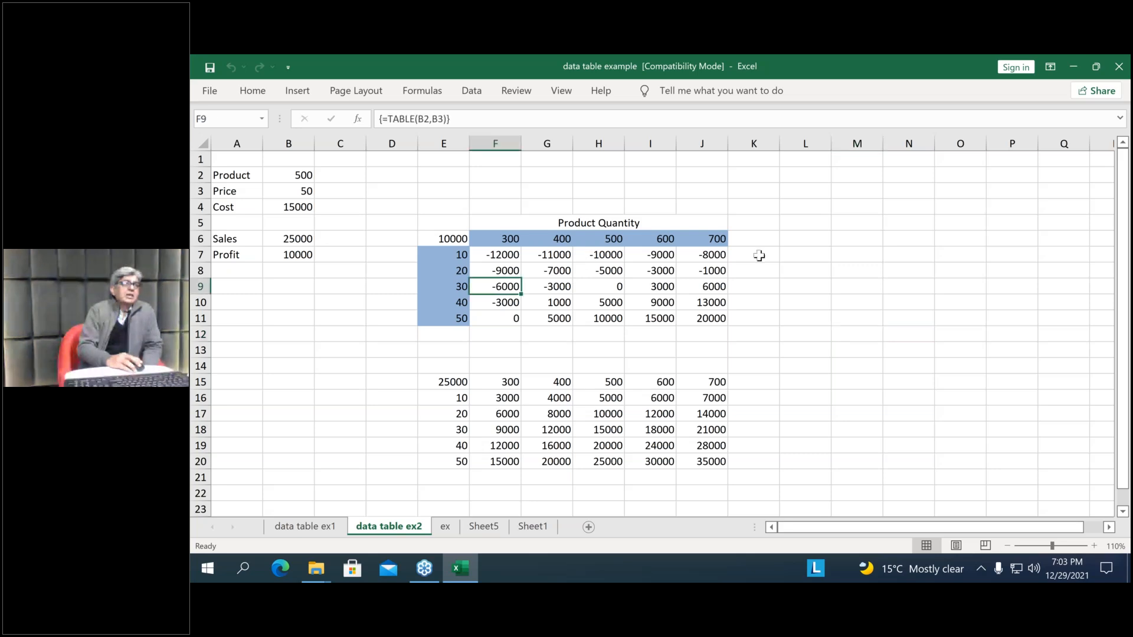
{"action": "left_click", "coordinate": [800, 285]}
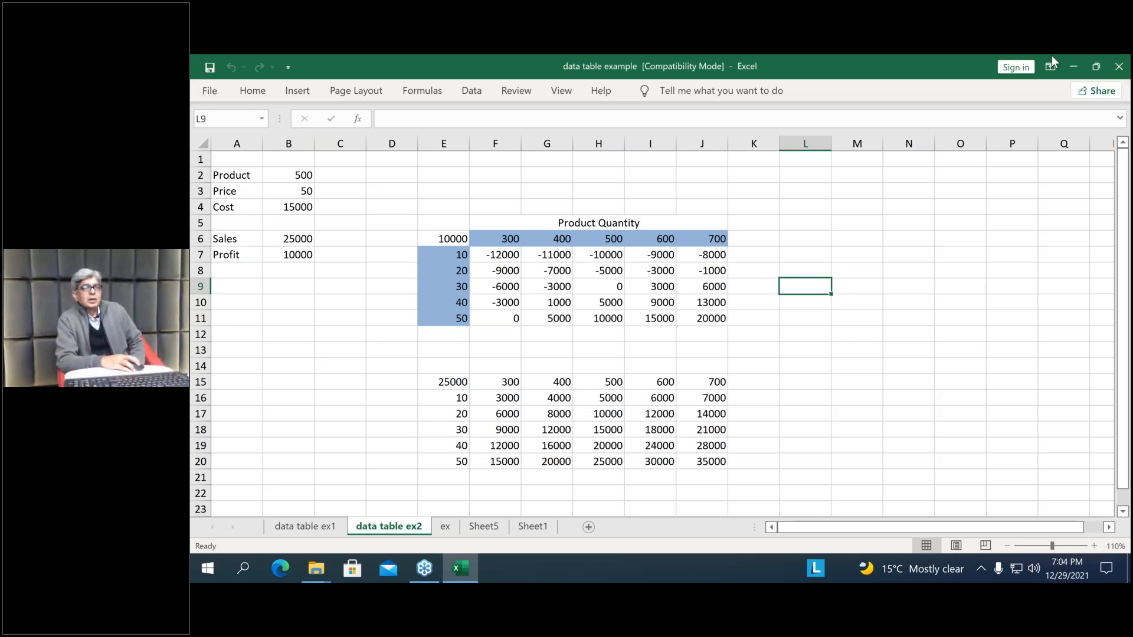
Minimize the data table workbook and open the scenario Manager workbook from the What IF Analysis folder
{"action": "left_click", "coordinate": [1073, 67]}
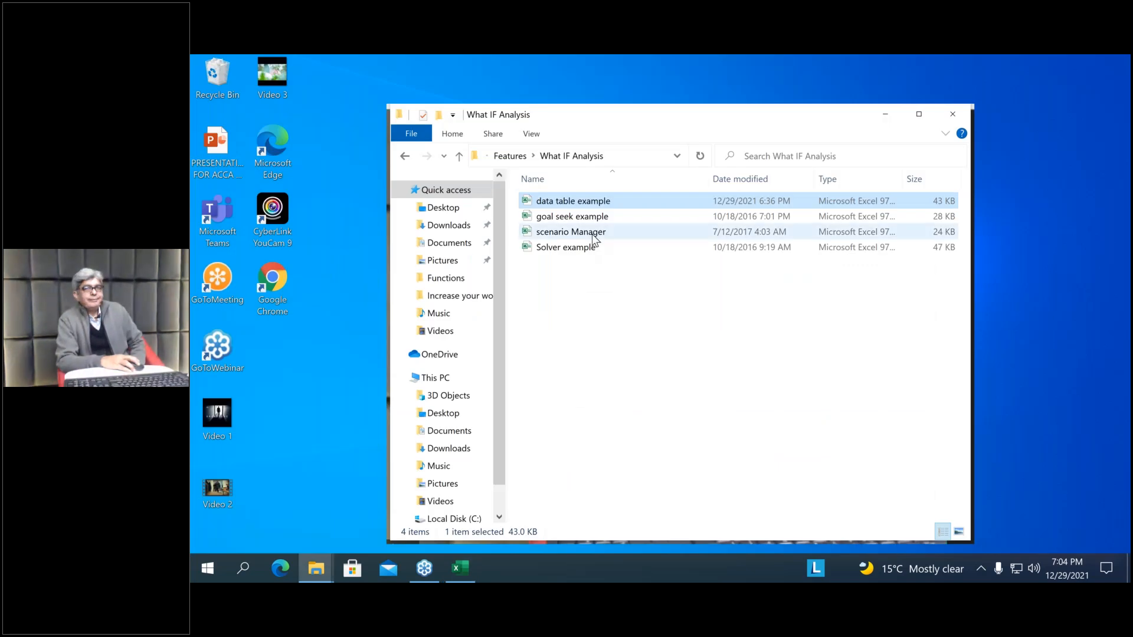
{"action": "left_click", "coordinate": [593, 233]}
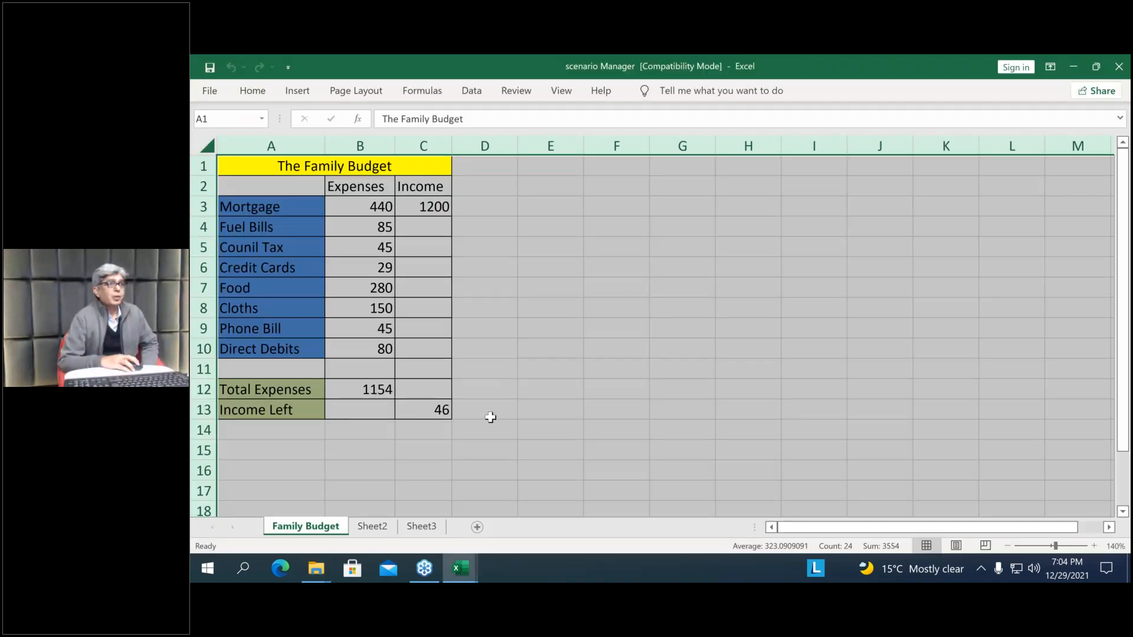
{"action": "left_click", "coordinate": [581, 475]}
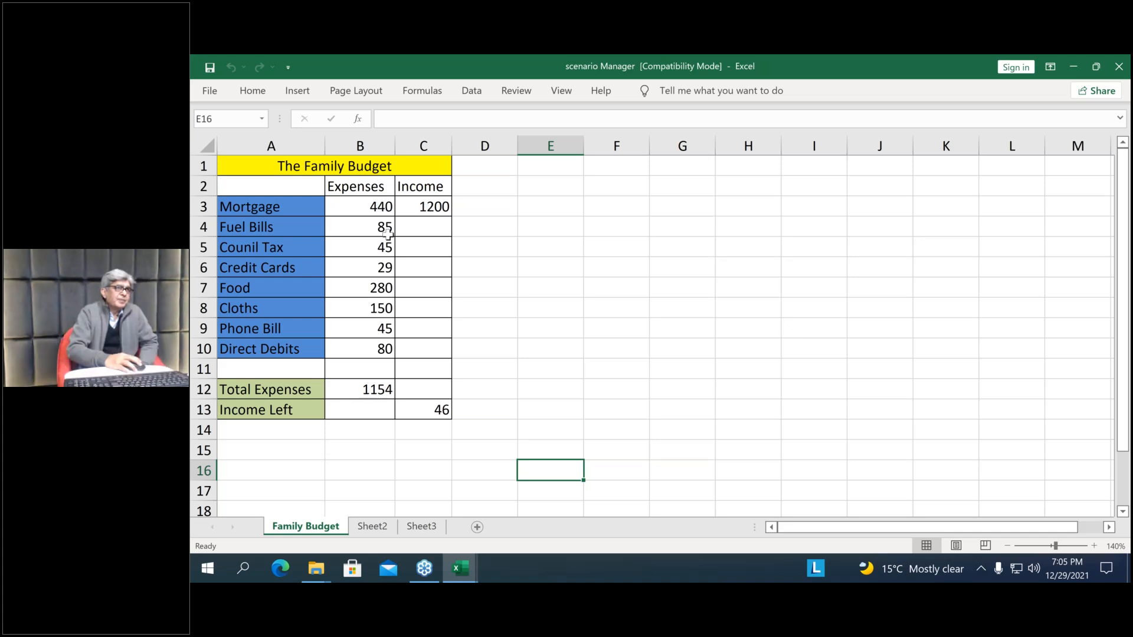
Examine the expenses in B3:B10, the income in C3 and the Total Expenses formula in B12 on Family Budget
{"action": "left_click_drag", "start_coordinate": [381, 207], "coordinate": [386, 349]}
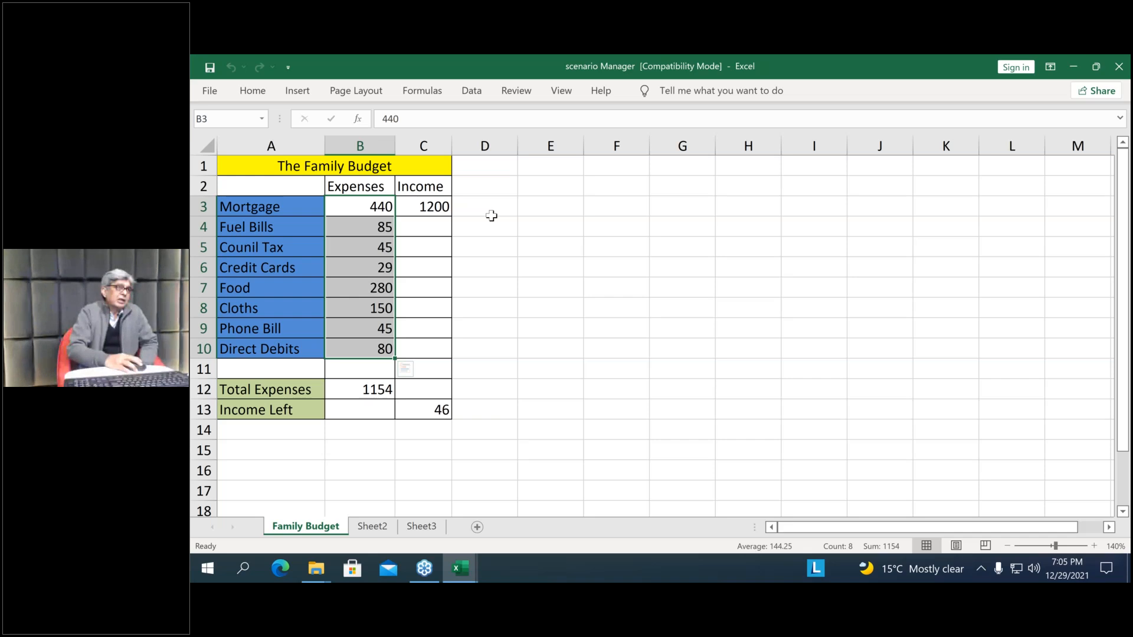
{"action": "left_click", "coordinate": [444, 210]}
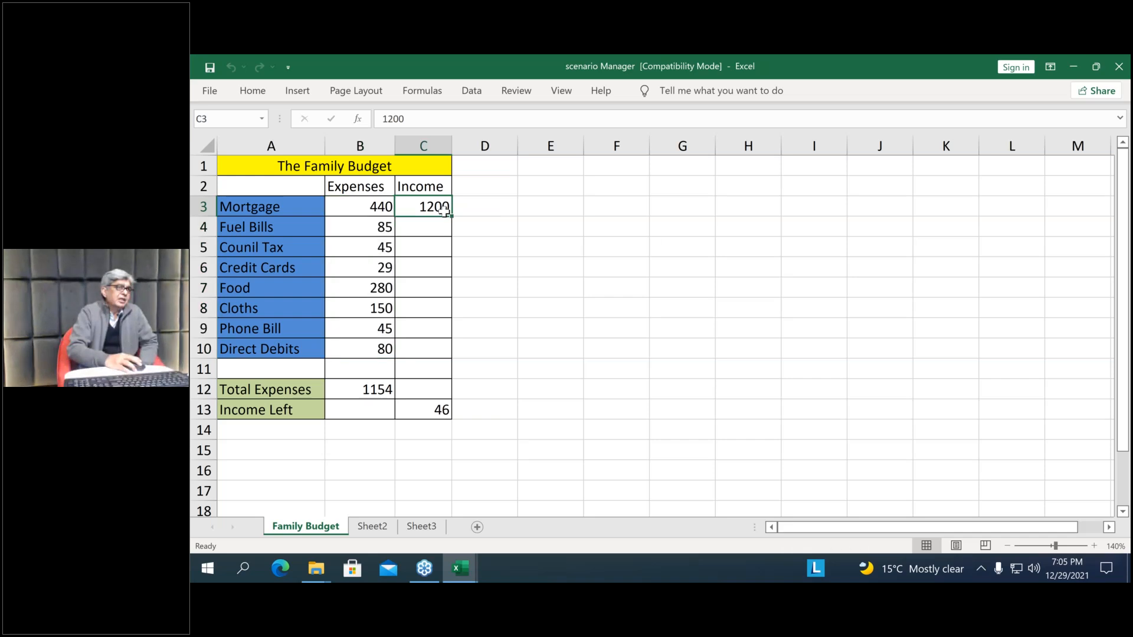
{"action": "left_click", "coordinate": [367, 390]}
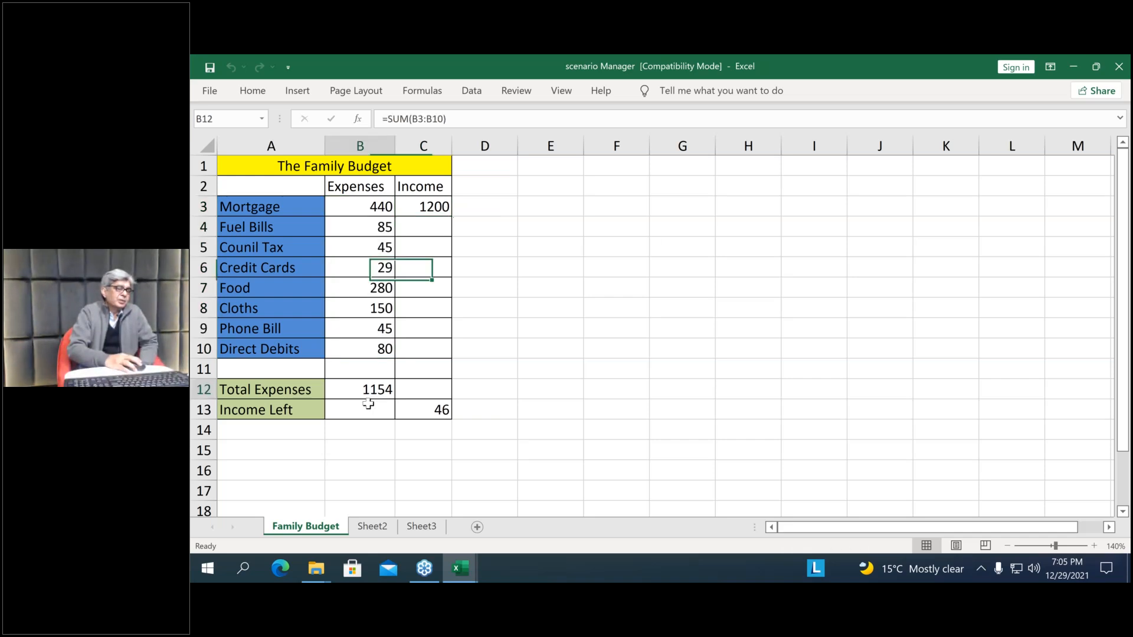
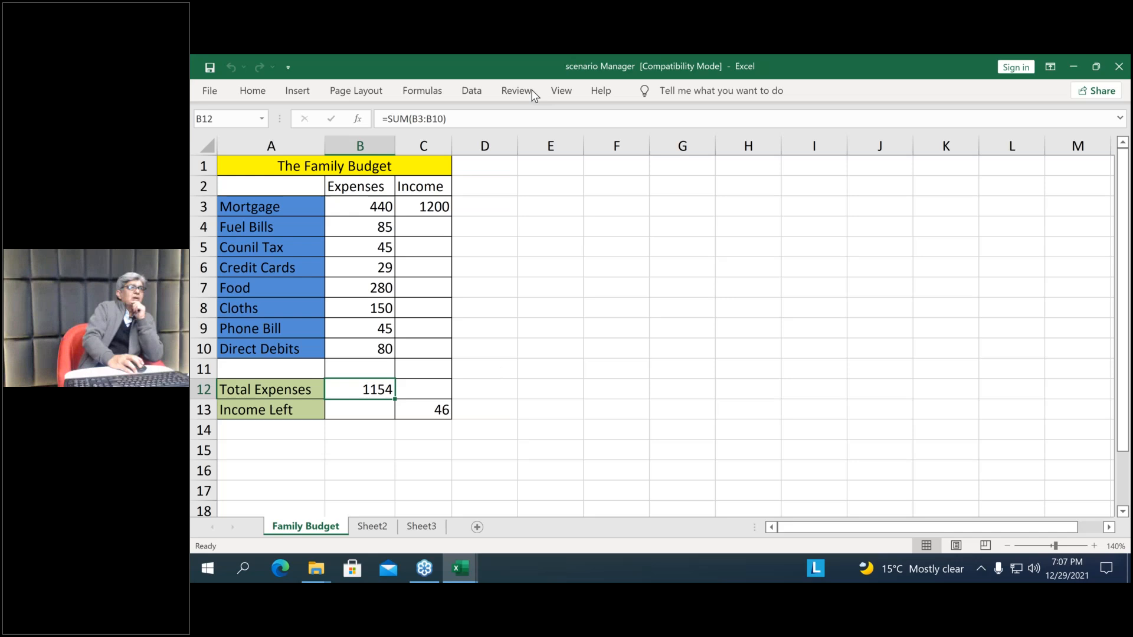
Delete the existing Original Budget and Budget Two scenarios in the Scenario Manager
{"action": "left_click", "coordinate": [473, 91]}
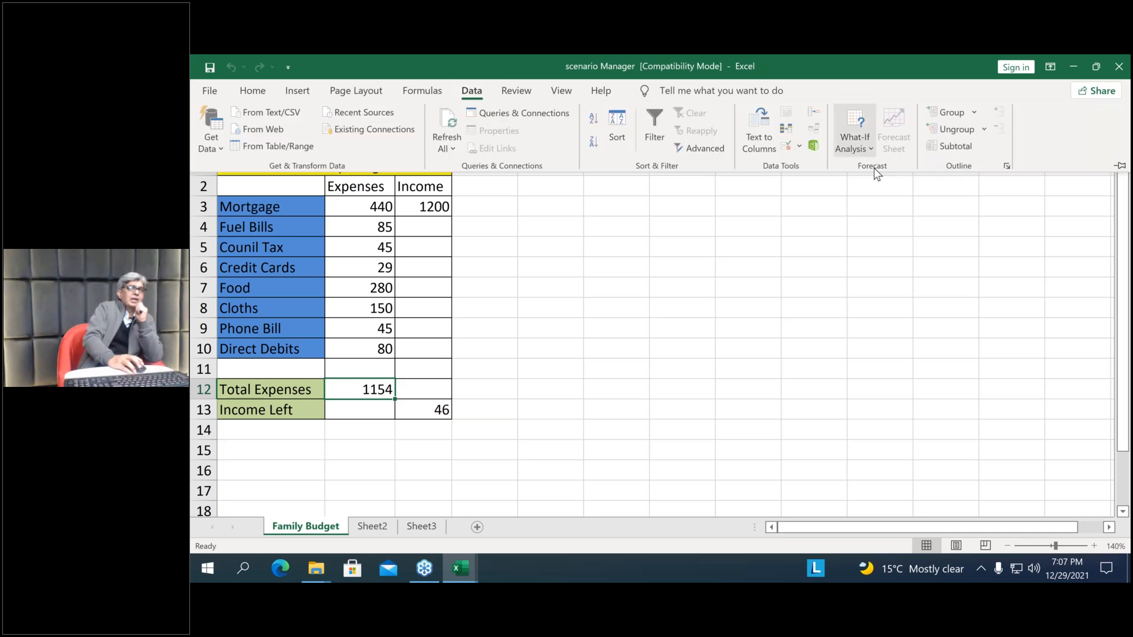
{"action": "left_click", "coordinate": [858, 147]}
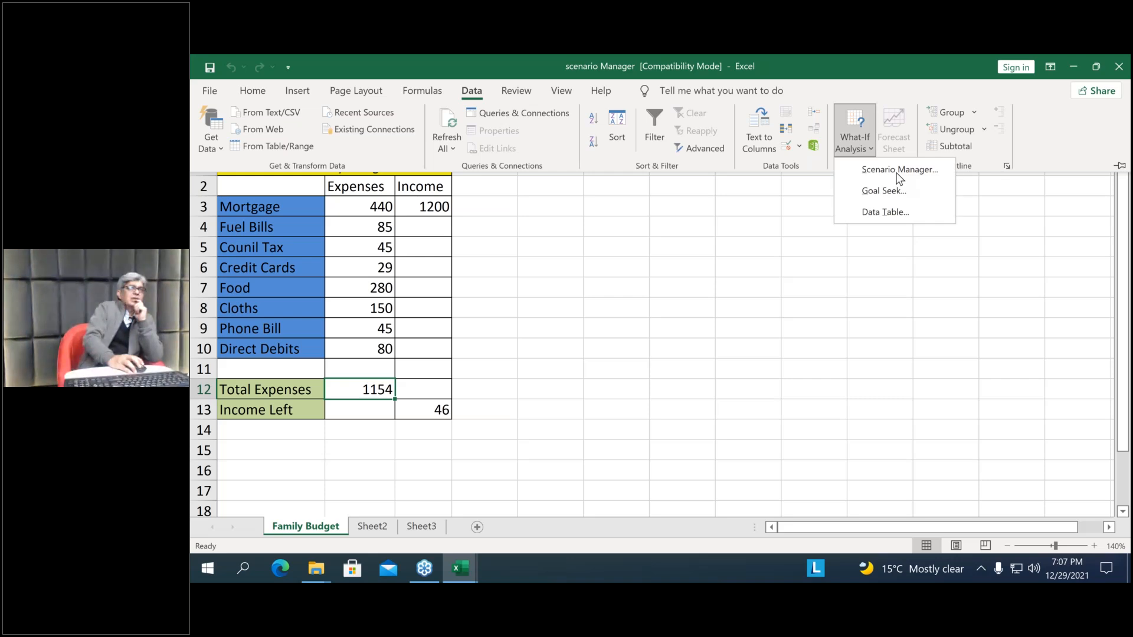
{"action": "left_click", "coordinate": [899, 171]}
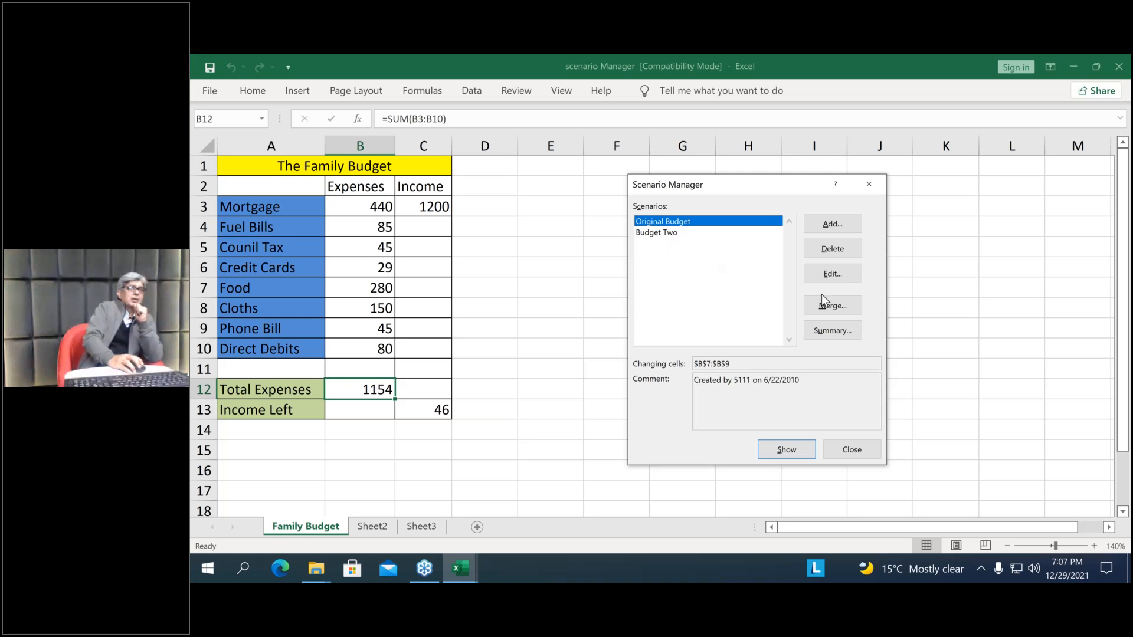
{"action": "left_click", "coordinate": [832, 248]}
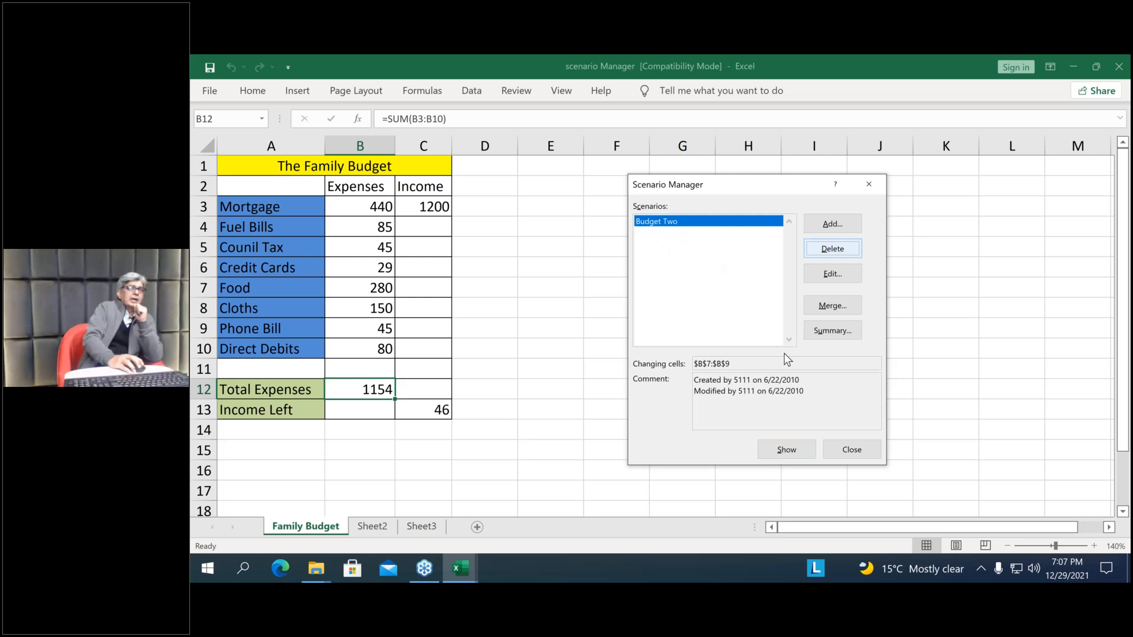
{"action": "left_click", "coordinate": [830, 258]}
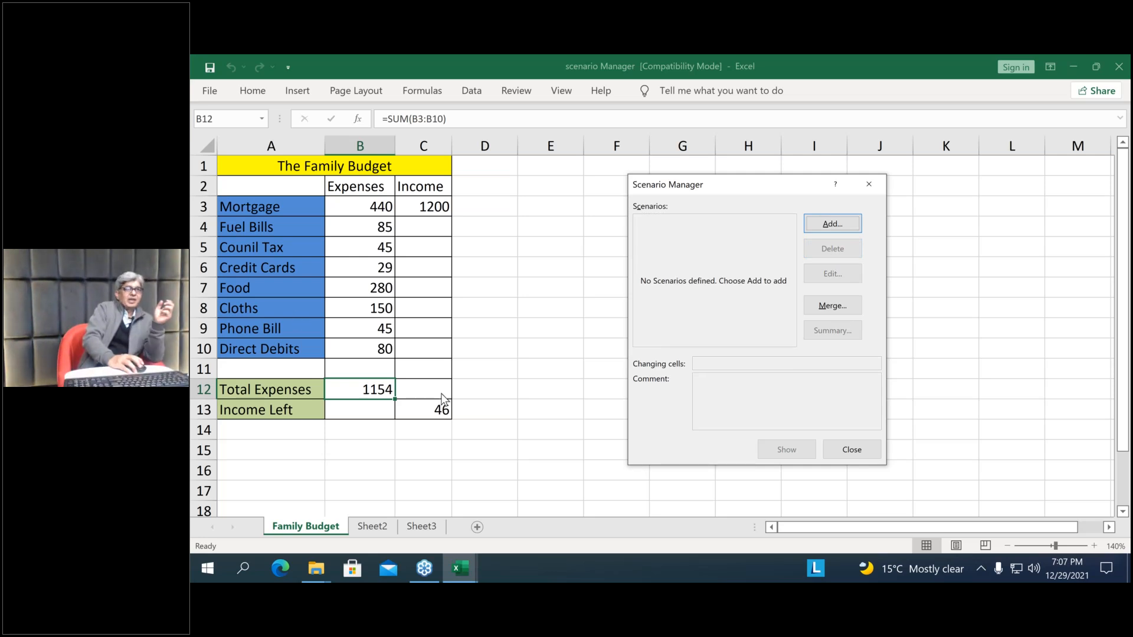
Start a new scenario and name it LastMonthBudget
{"action": "left_click", "coordinate": [838, 228]}
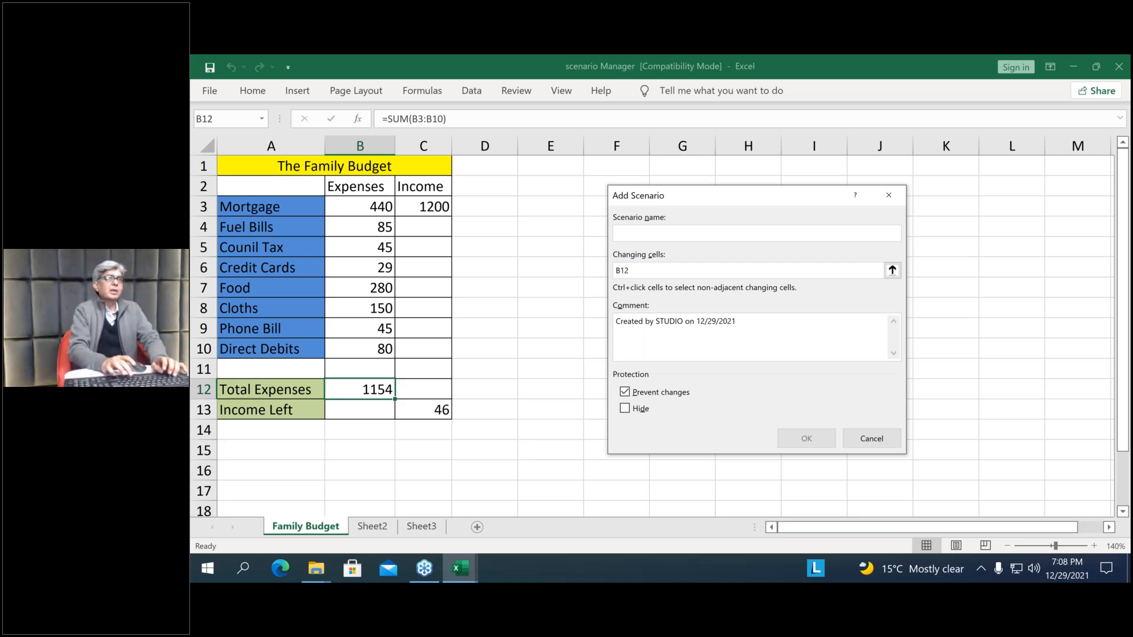
{"action": "type", "text": "Last"}
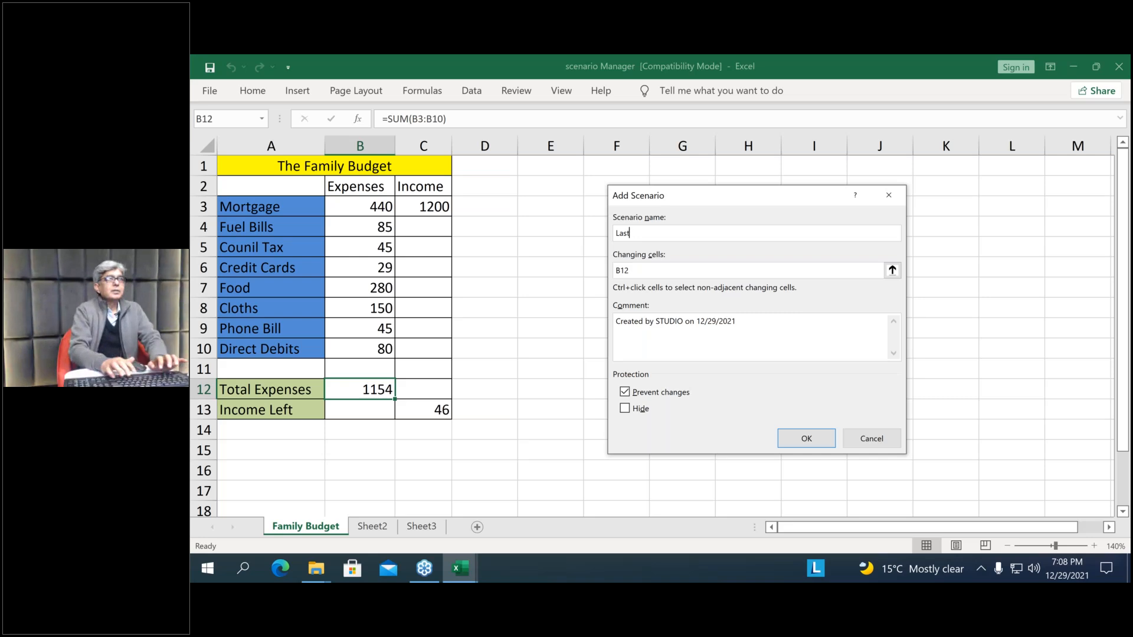
{"action": "type", "text": "Month"}
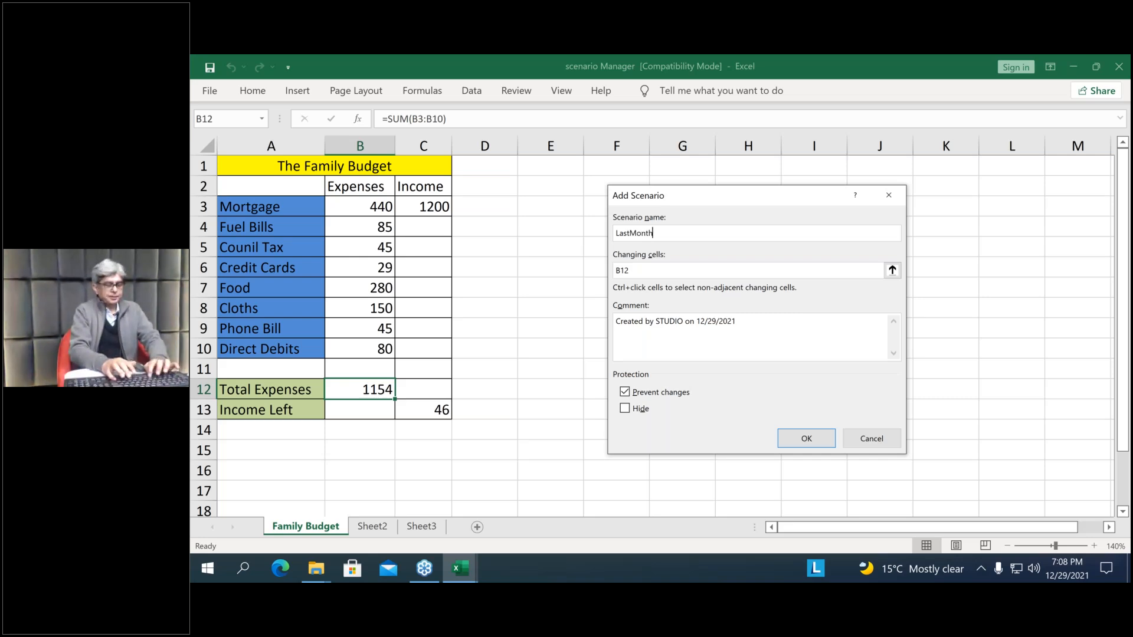
{"action": "type", "text": "Budget"}
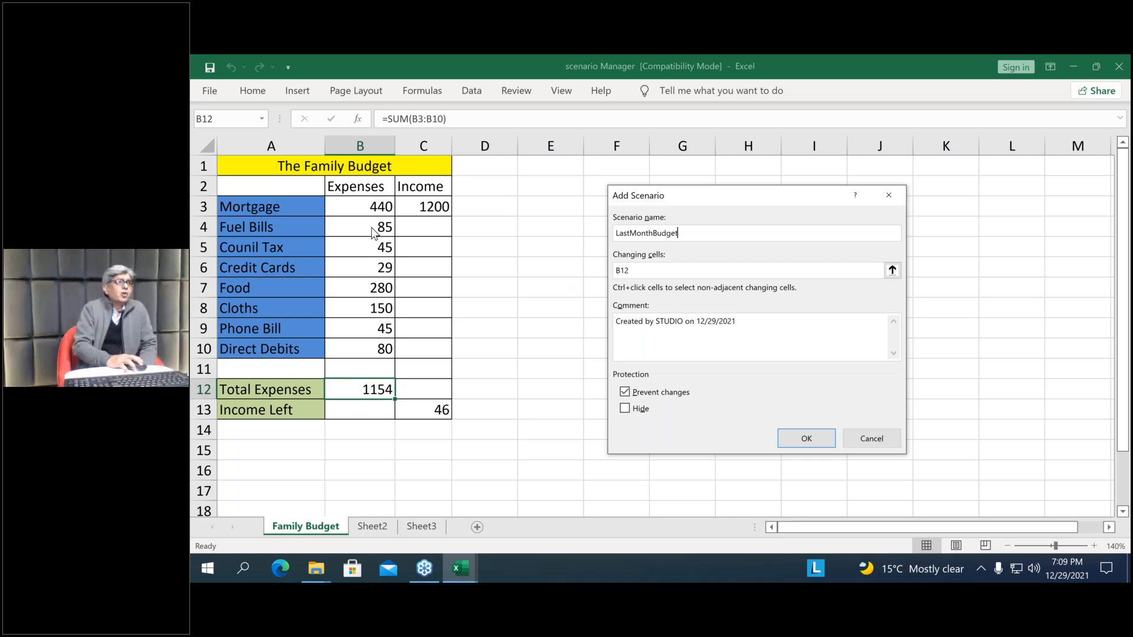
Set the scenario's changing cells to B4, B7, B8 and B9 and proceed to its values
{"action": "left_click", "coordinate": [638, 271]}
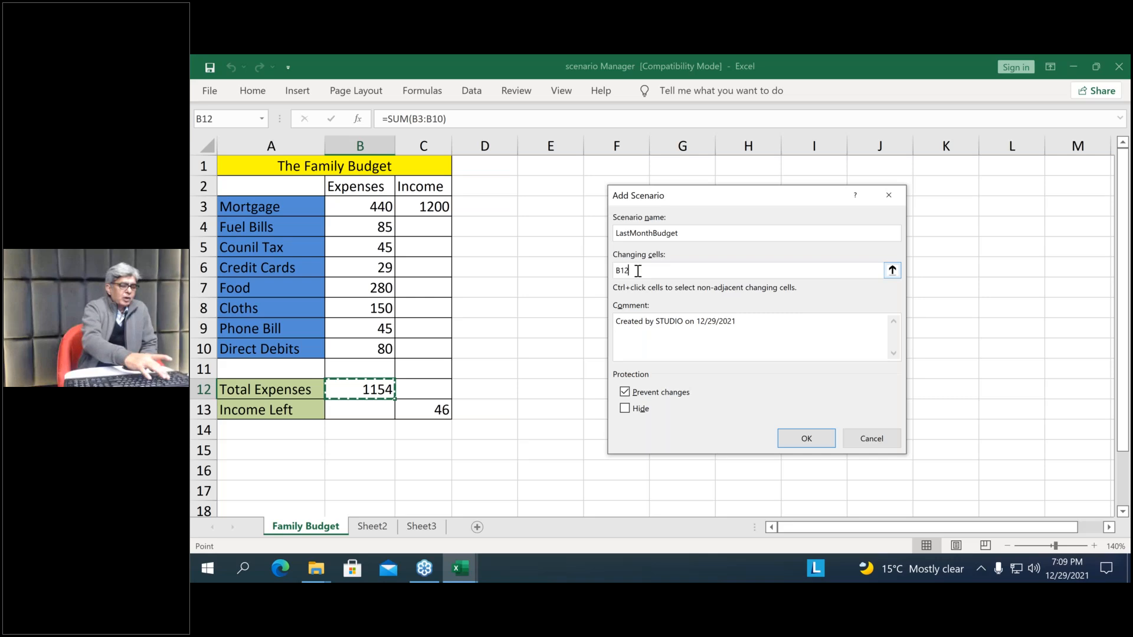
{"action": "key", "text": "BackSpace"}
{"action": "key", "text": "BackSpace"}
{"action": "type", "text": "4"}
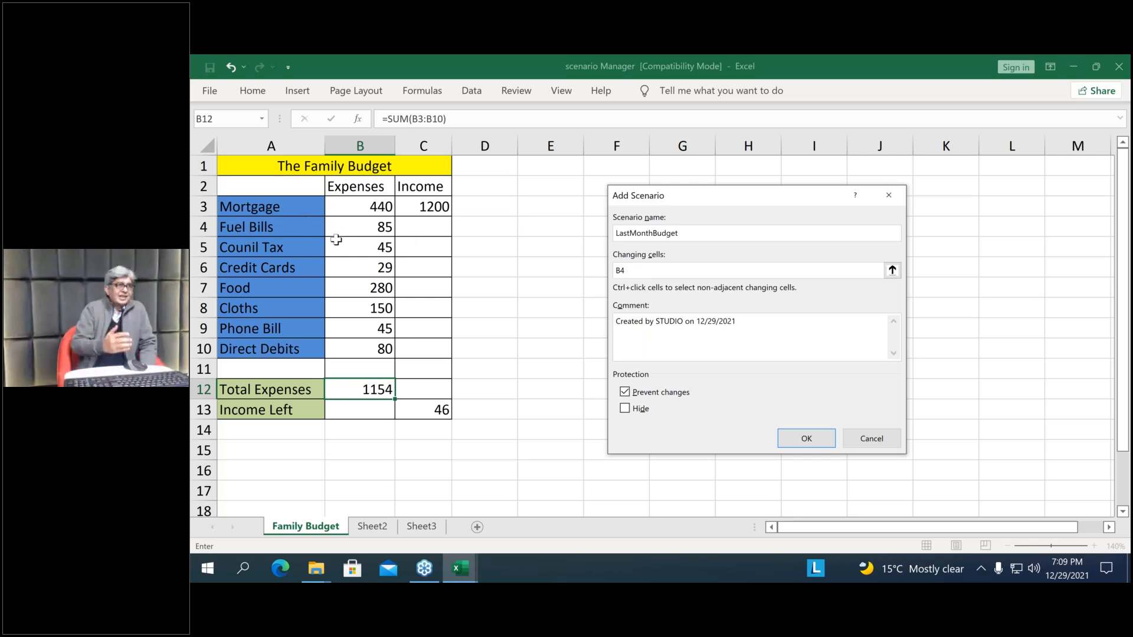
{"action": "type", "text": ","}
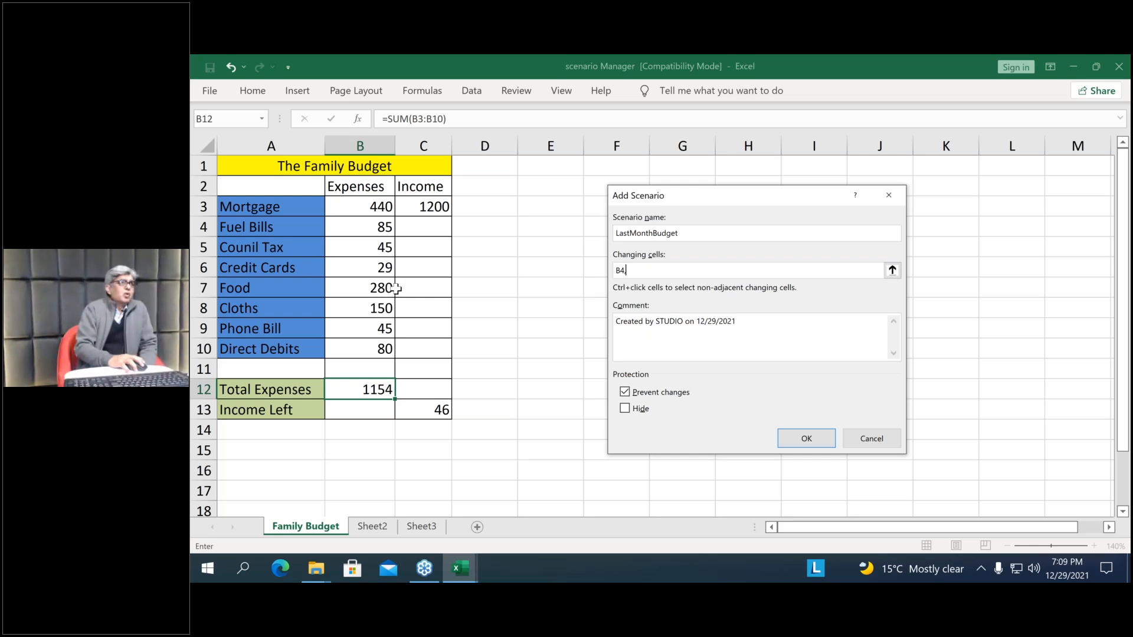
{"action": "left_click", "coordinate": [377, 288], "text": "ctrl"}
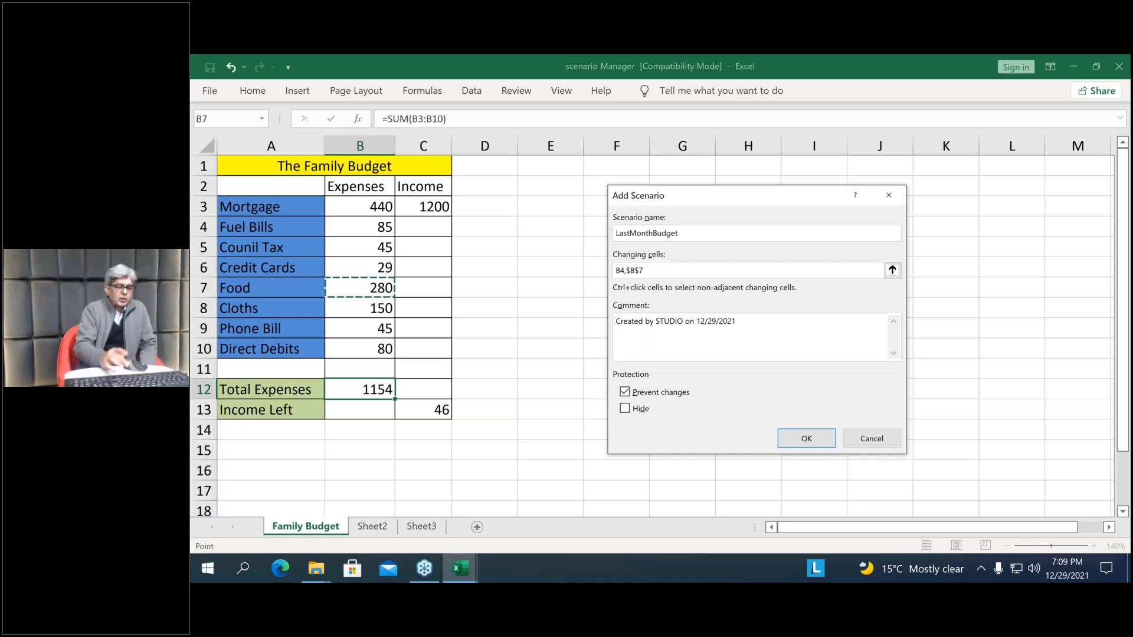
{"action": "type", "text": ","}
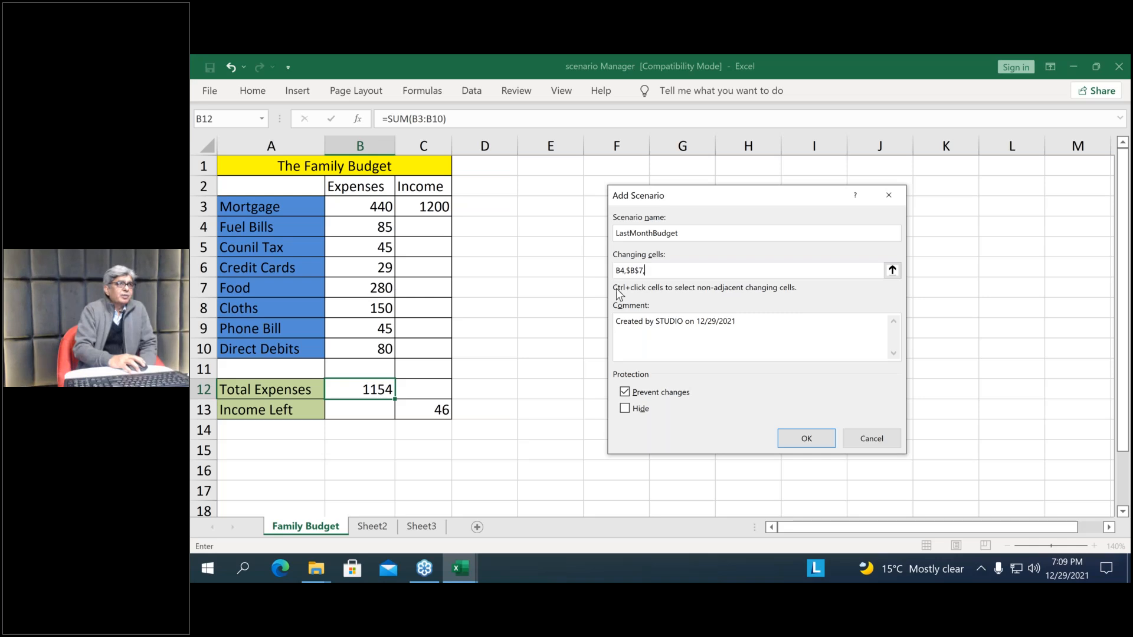
{"action": "left_click", "coordinate": [366, 308]}
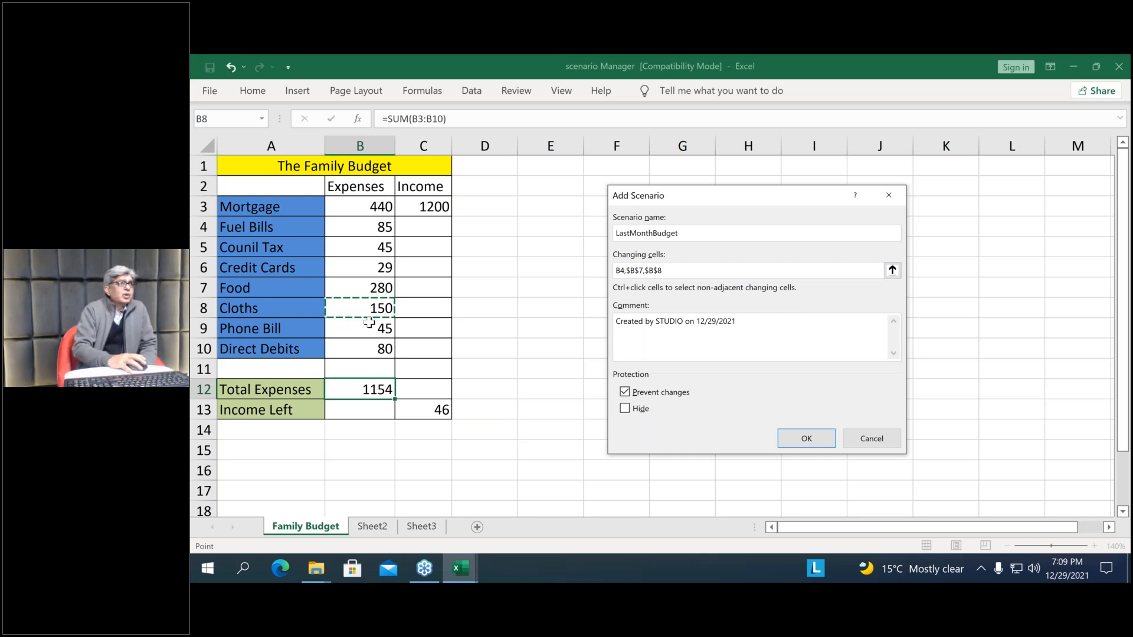
{"action": "type", "text": ","}
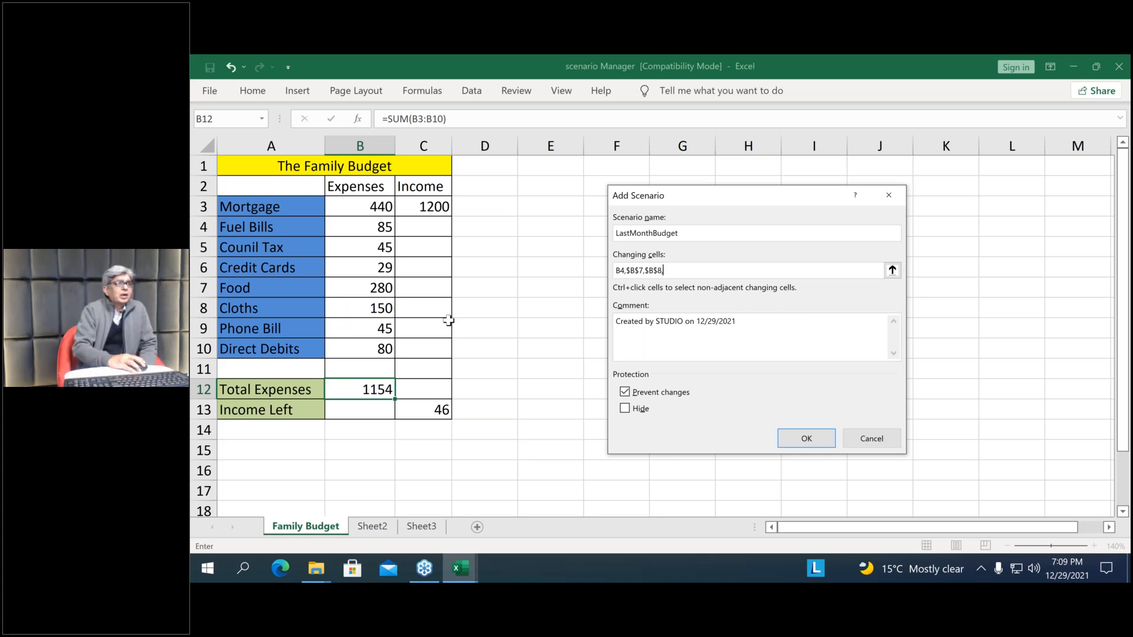
{"action": "left_click", "coordinate": [377, 328]}
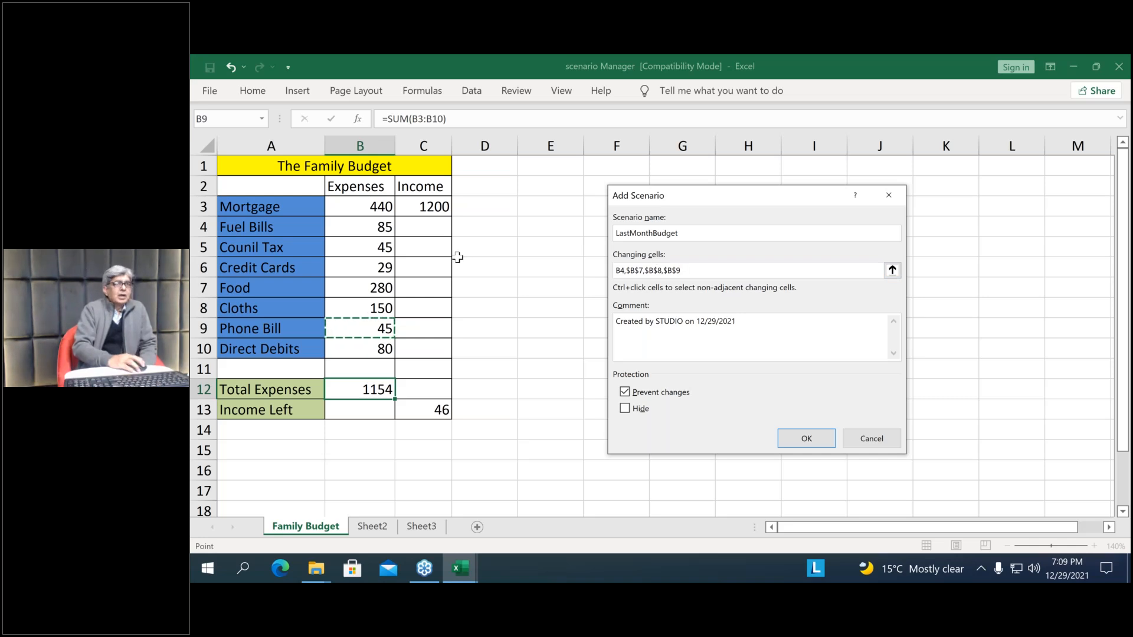
{"action": "left_click", "coordinate": [806, 439]}
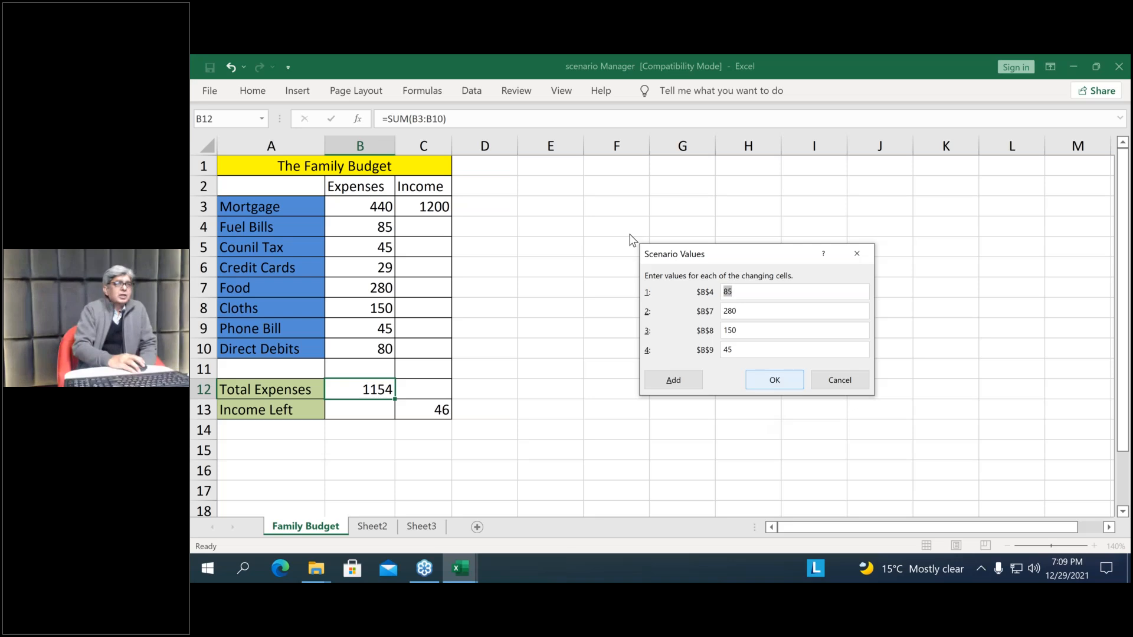
Save LastMonthBudget with the current cell values and return to the scenario list without defining another one
{"action": "left_click_drag", "start_coordinate": [762, 254], "coordinate": [711, 161]}
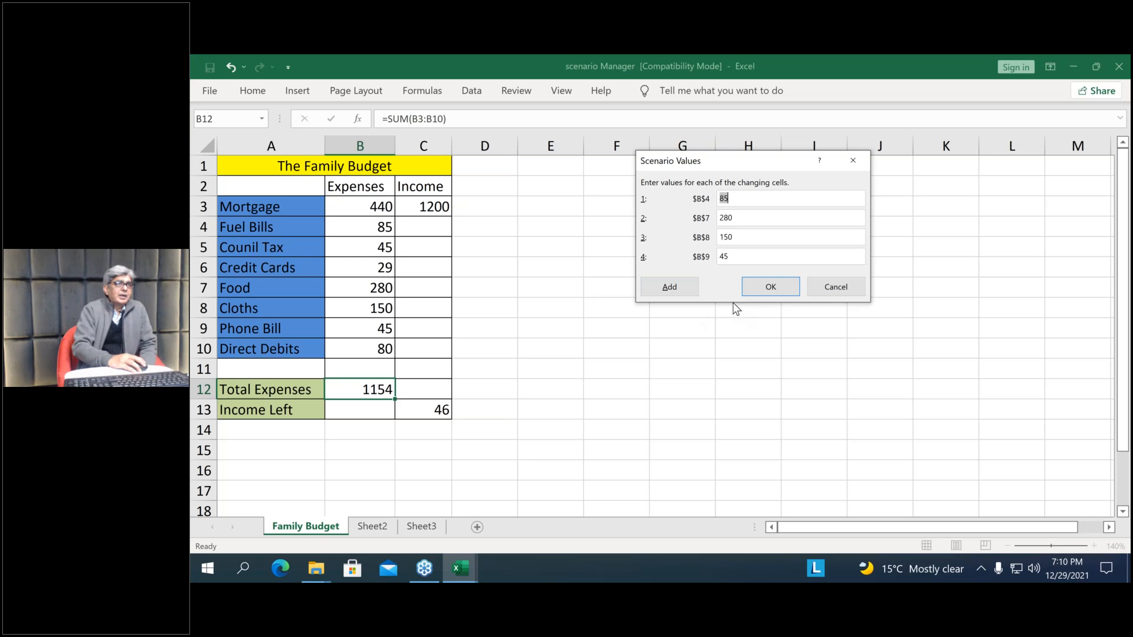
{"action": "left_click", "coordinate": [678, 290]}
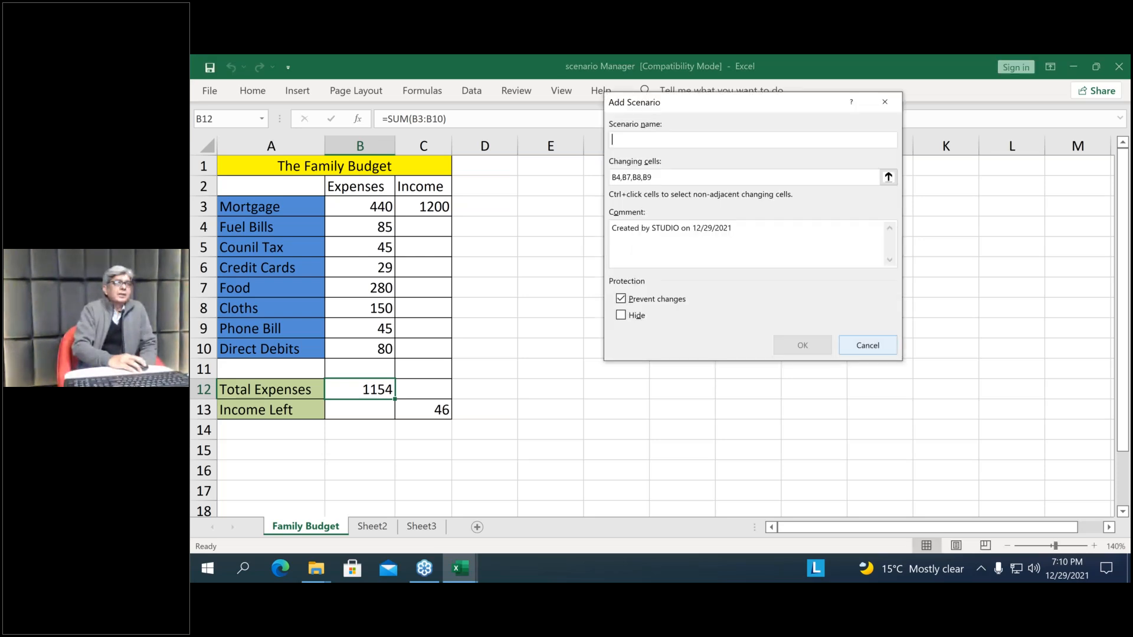
{"action": "left_click", "coordinate": [845, 347]}
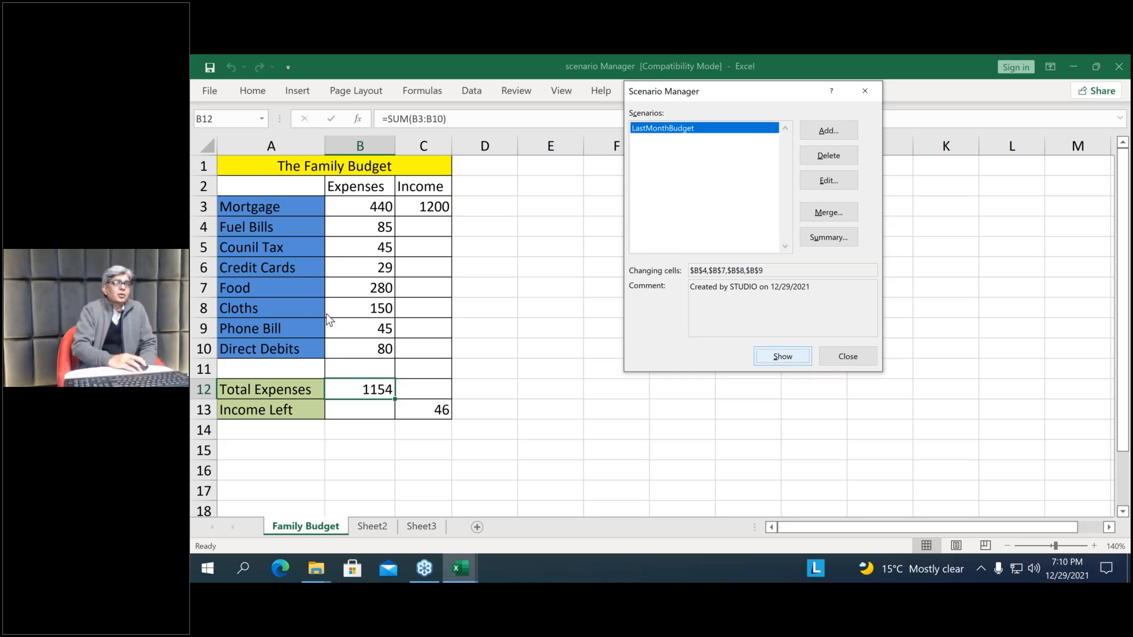
Add a second scenario named S1 using the same changing cells B4, B7, B8 and B9
{"action": "left_click", "coordinate": [827, 131]}
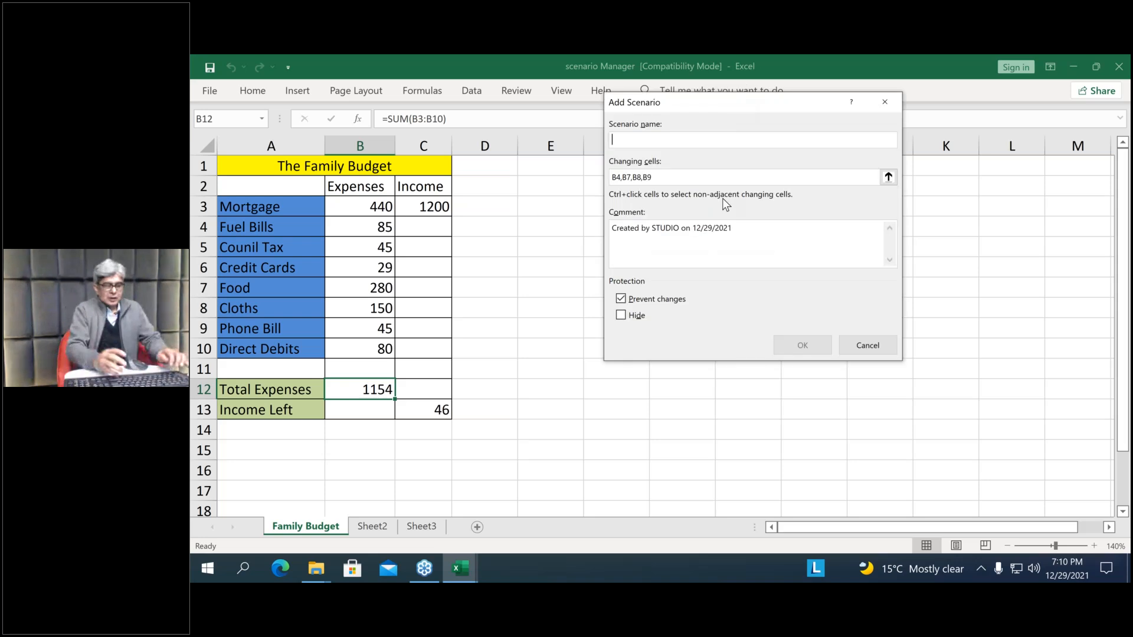
{"action": "type", "text": "S1"}
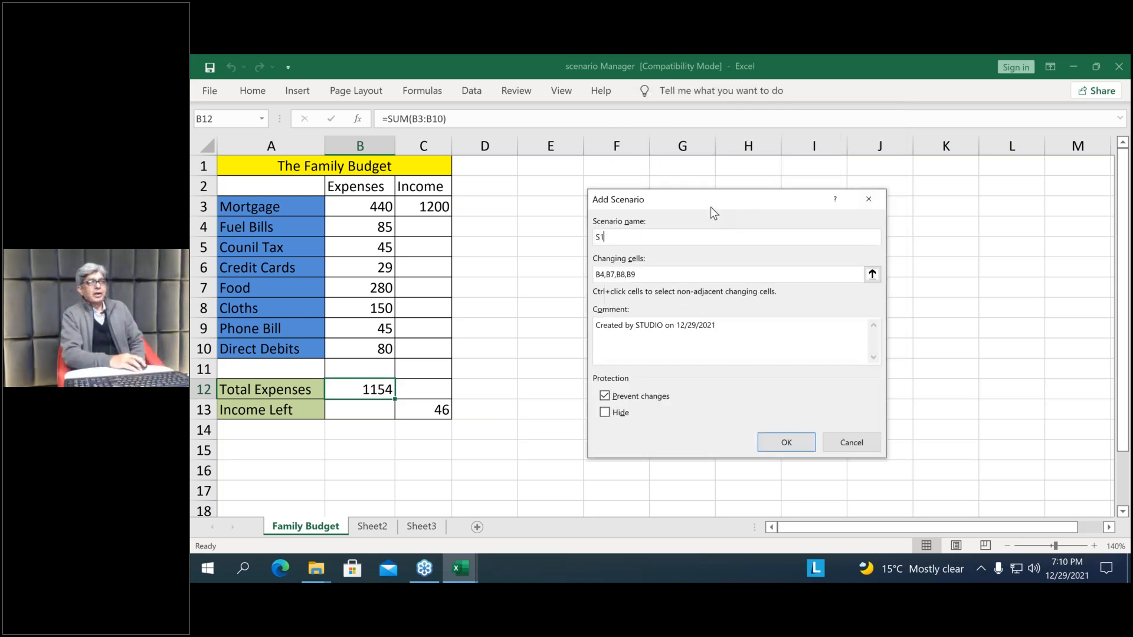
{"action": "left_click", "coordinate": [787, 443]}
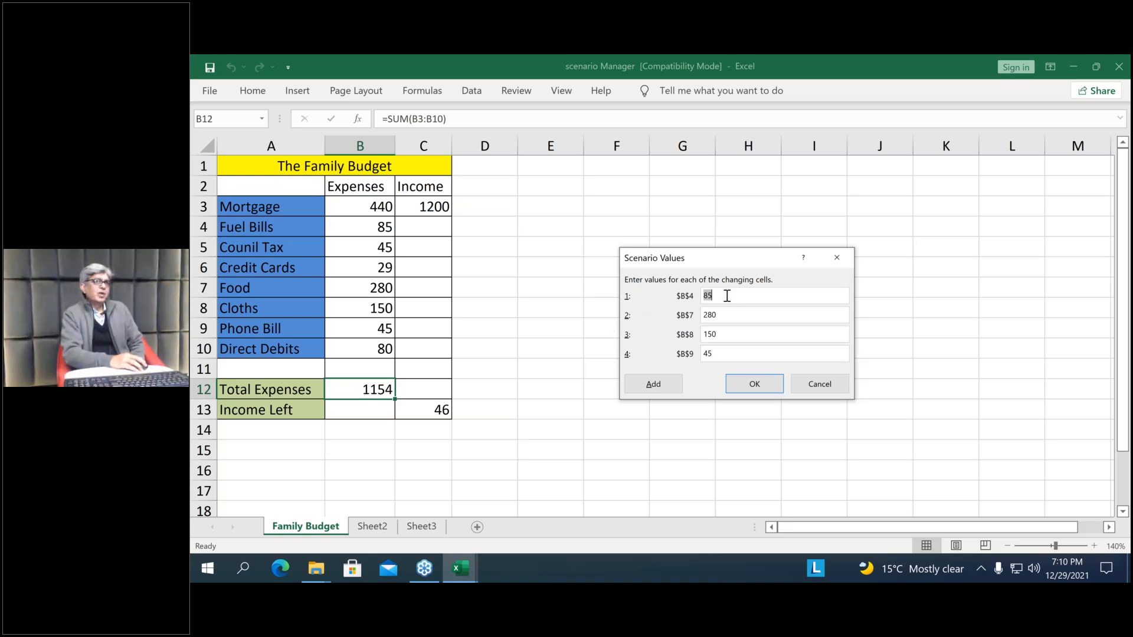
Set S1's values to 75 for Fuel Bills in B4 and 260 for Food in B7
{"action": "key", "text": "End"}
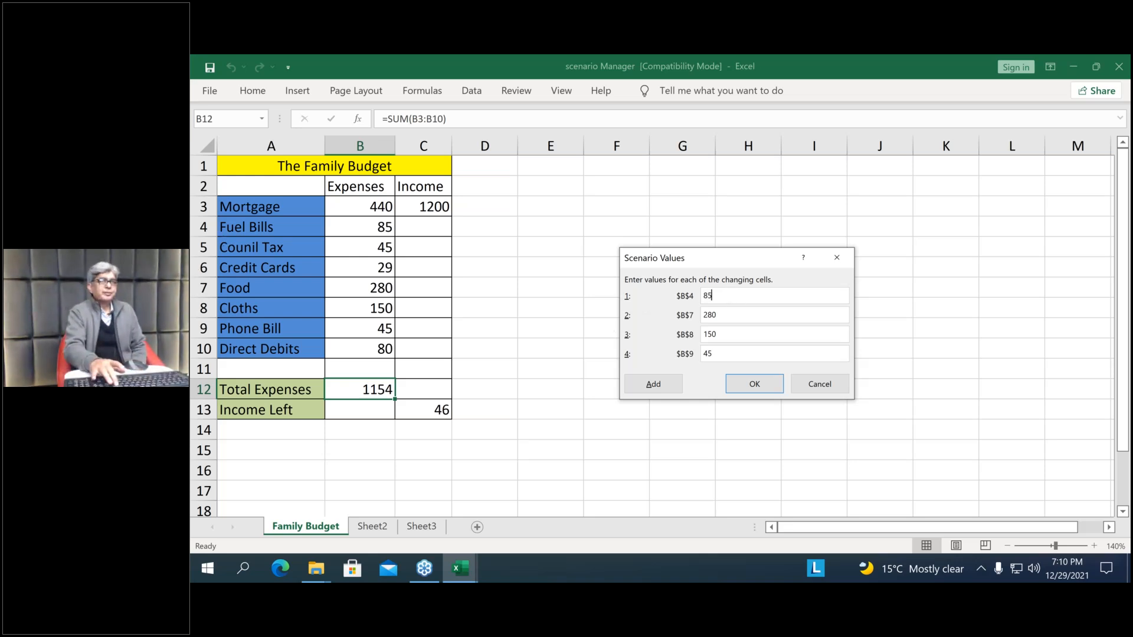
{"action": "key", "text": "BackSpace"}
{"action": "key", "text": "BackSpace"}
{"action": "type", "text": "75"}
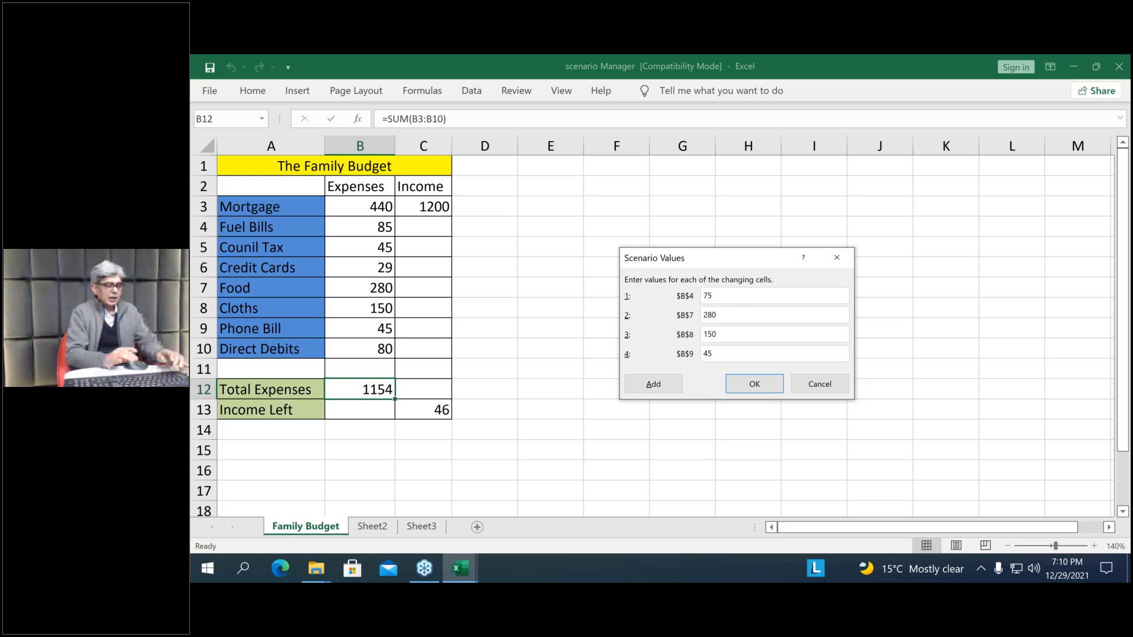
{"action": "key", "text": "BackSpace"}
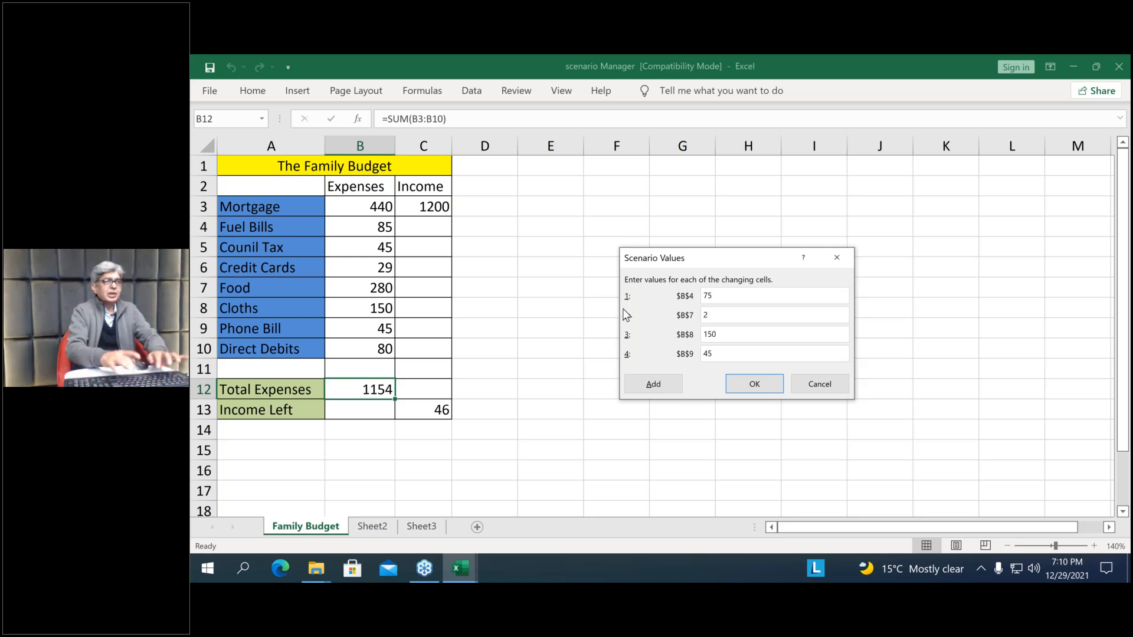
{"action": "type", "text": "60"}
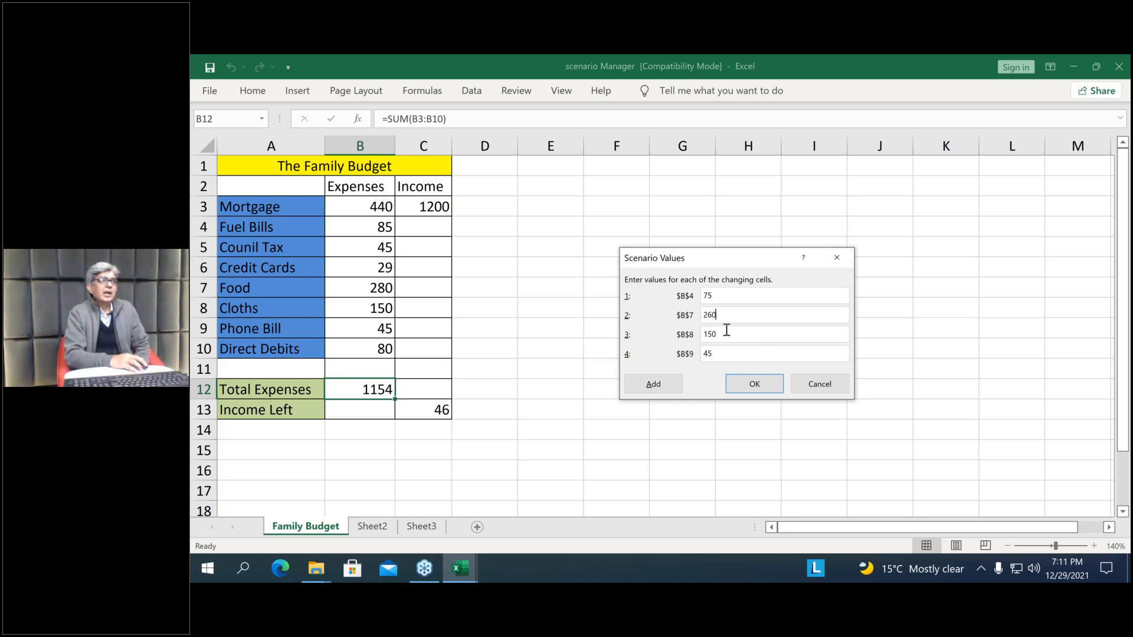
Set S1's values to 120 for Cloths in B8 and 40 for Phone Bill in B9, and save the scenario
{"action": "key", "text": "Tab"}
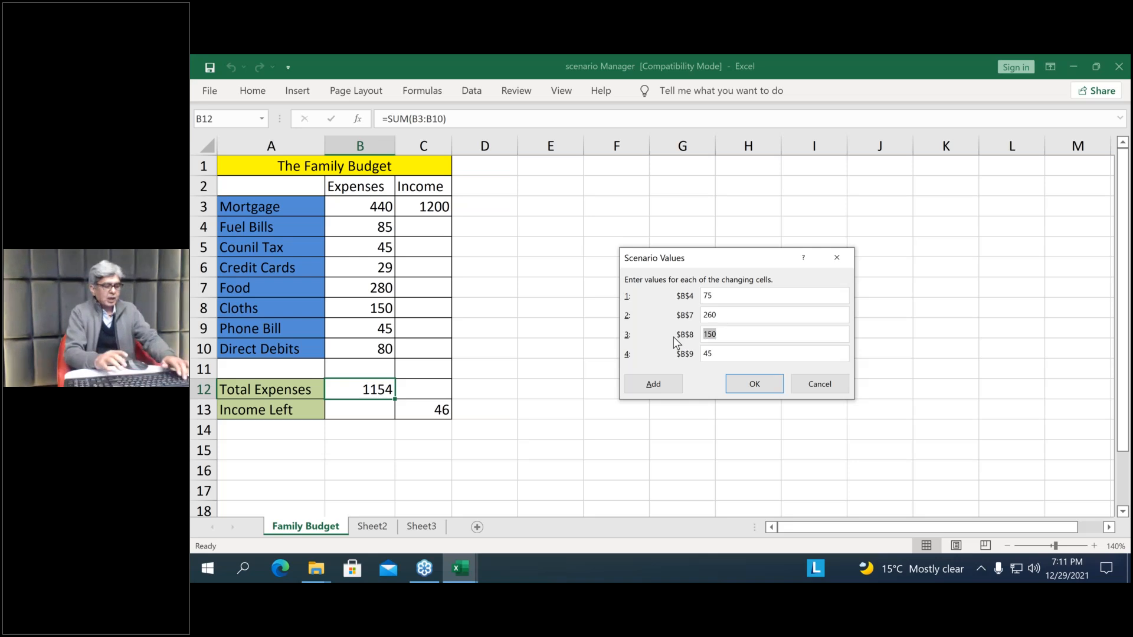
{"action": "type", "text": "12"}
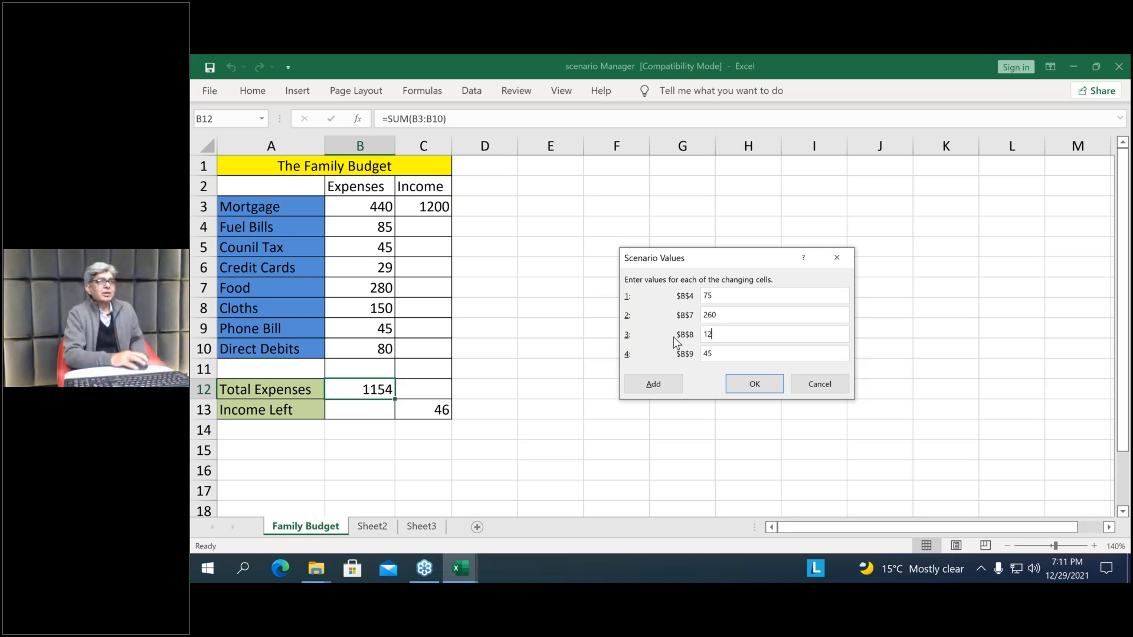
{"action": "type", "text": "0"}
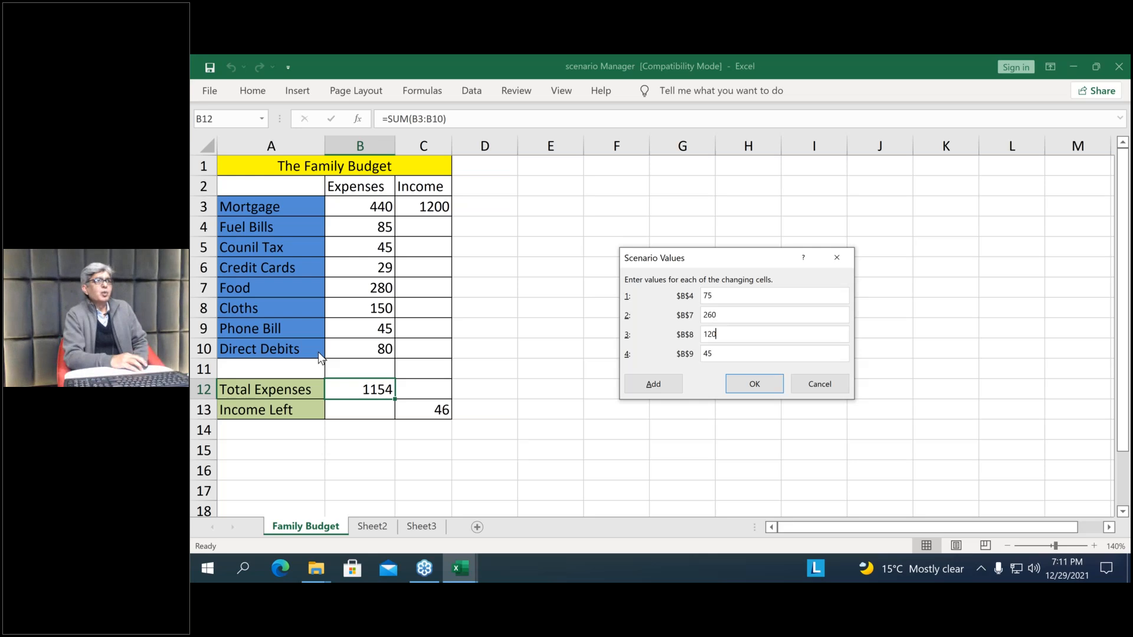
{"action": "left_click", "coordinate": [708, 354]}
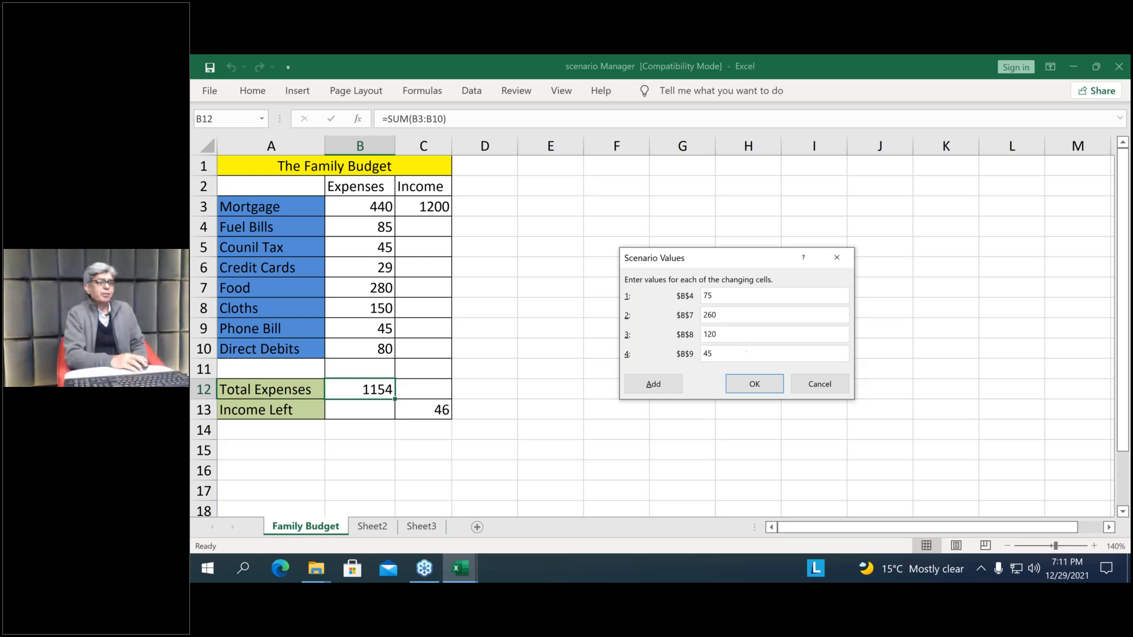
{"action": "key", "text": "shift+Home"}
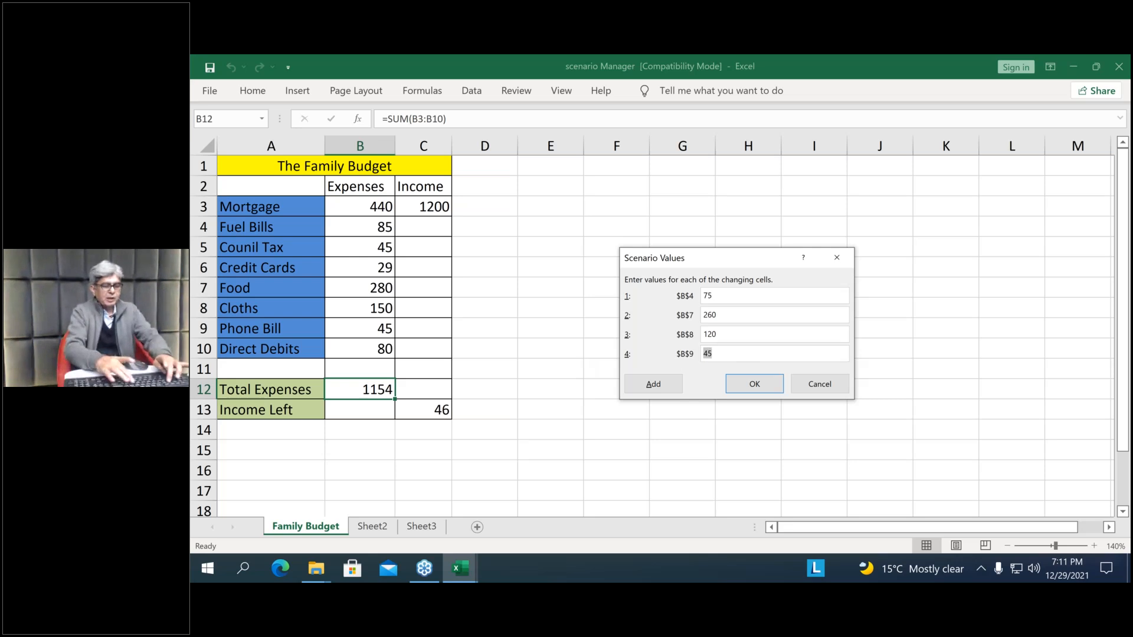
{"action": "type", "text": "40"}
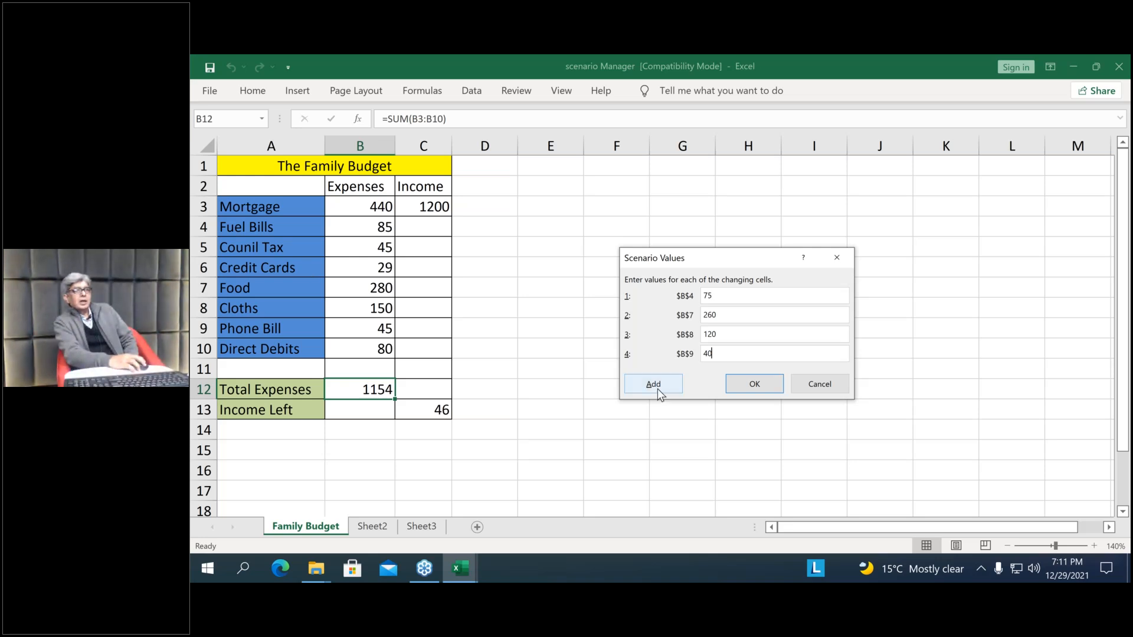
{"action": "left_click", "coordinate": [748, 385]}
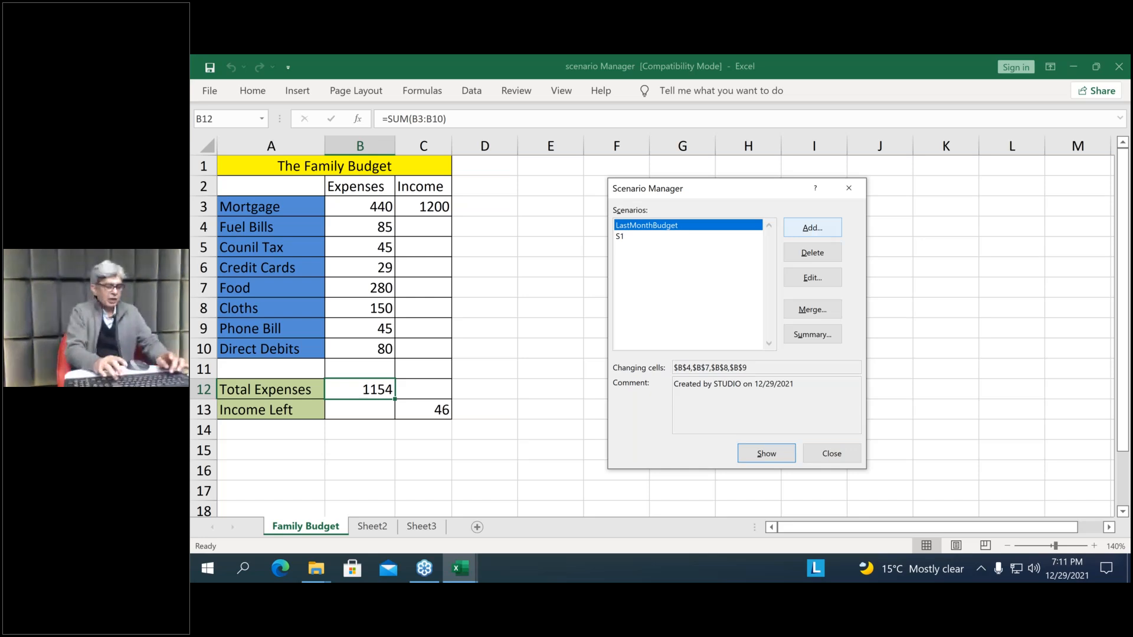
Add a third scenario named S2 using the same changing cells B4, B7, B8 and B9
{"action": "left_click", "coordinate": [793, 232]}
{"action": "type", "text": "S2"}
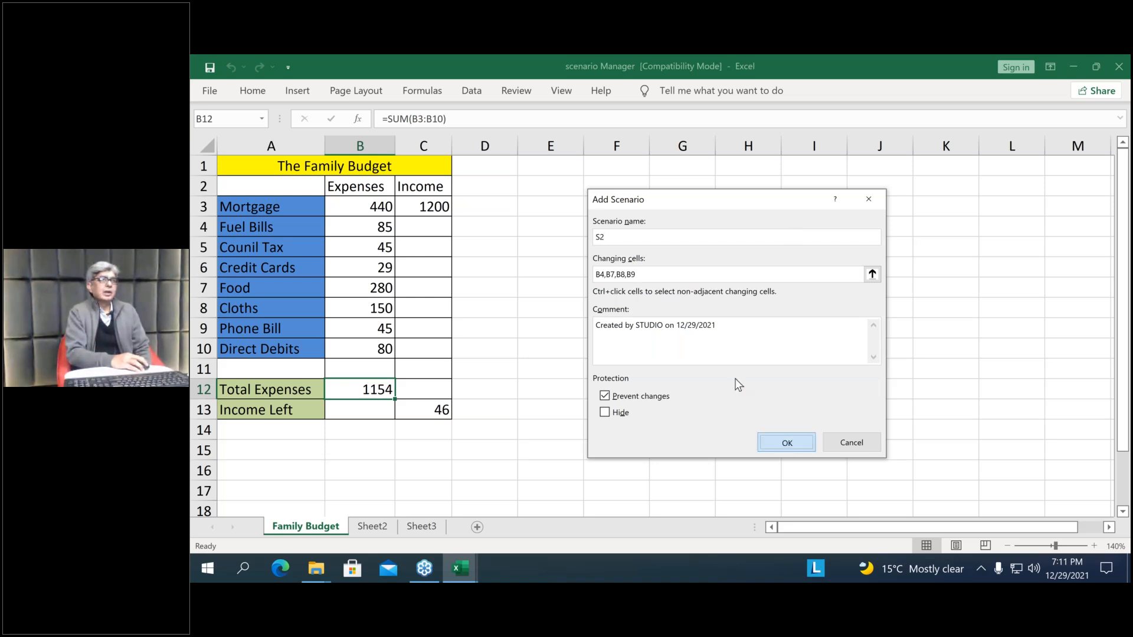
{"action": "key", "text": "Return"}
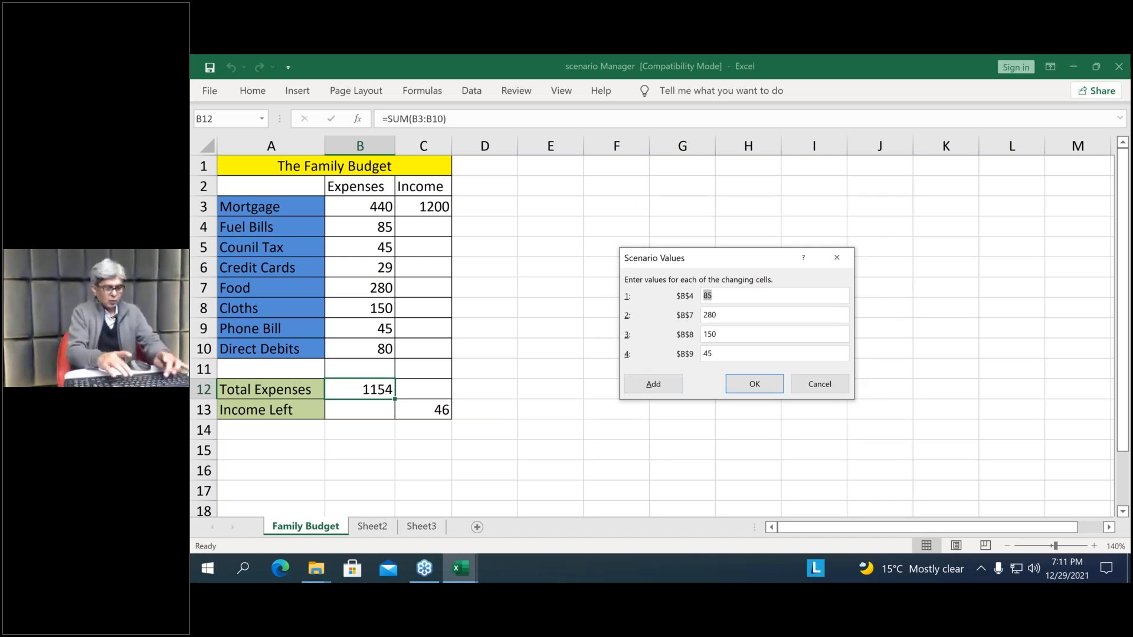
Set S2's values to 70 for B4, 220 for B7, 100 for B8 and 35 for B9, and save the scenario
{"action": "type", "text": "70"}
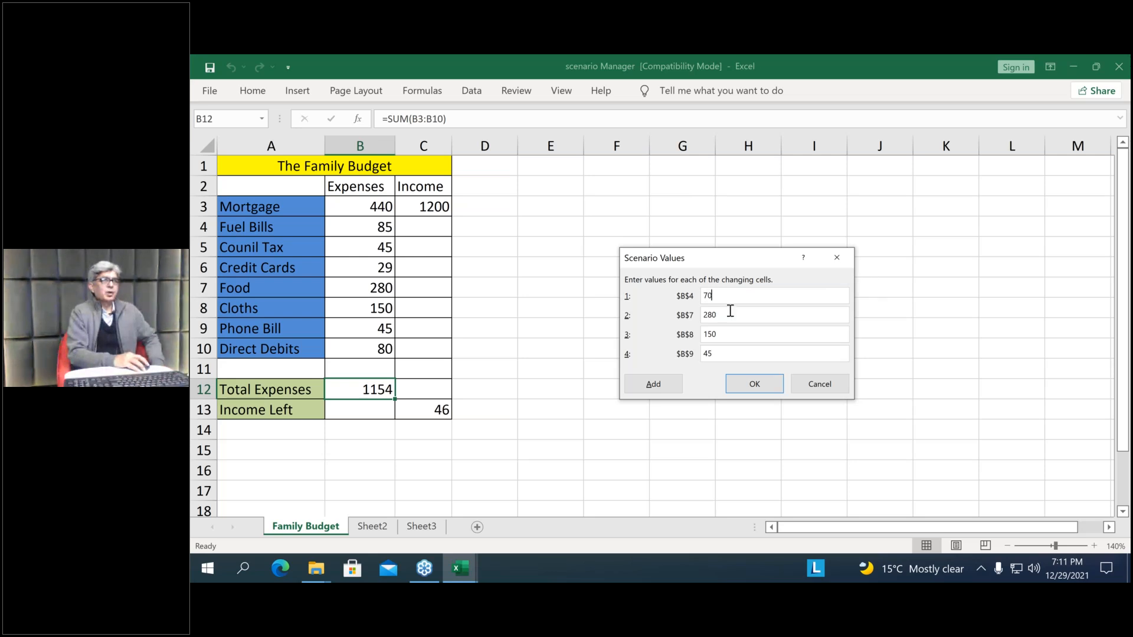
{"action": "key", "text": "Tab"}
{"action": "type", "text": "220"}
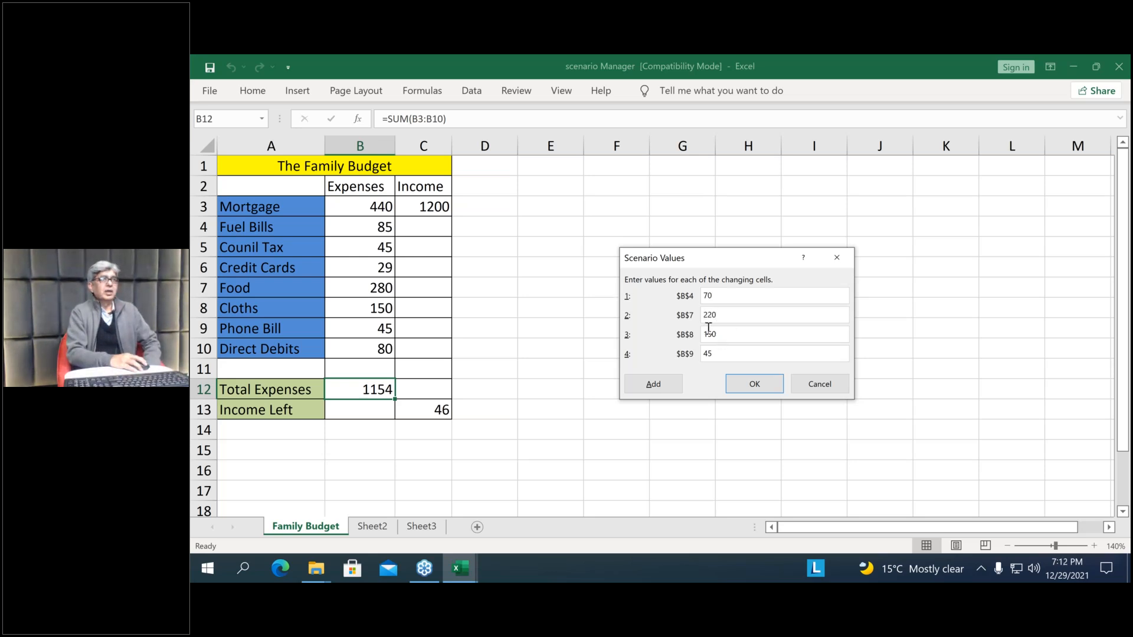
{"action": "key", "text": "Tab"}
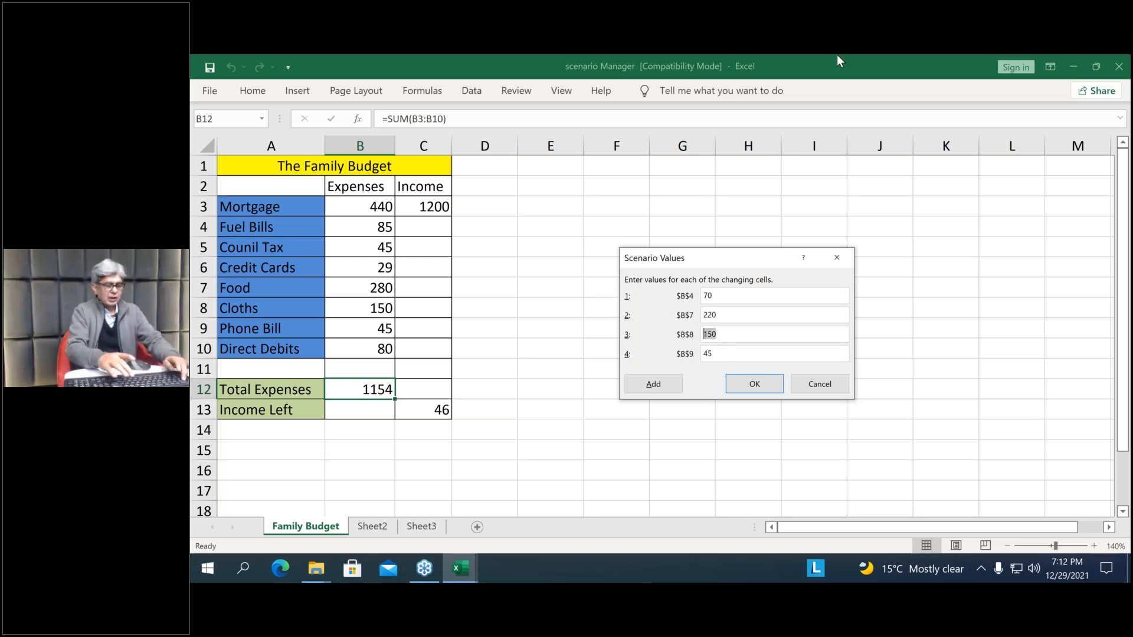
{"action": "type", "text": "100"}
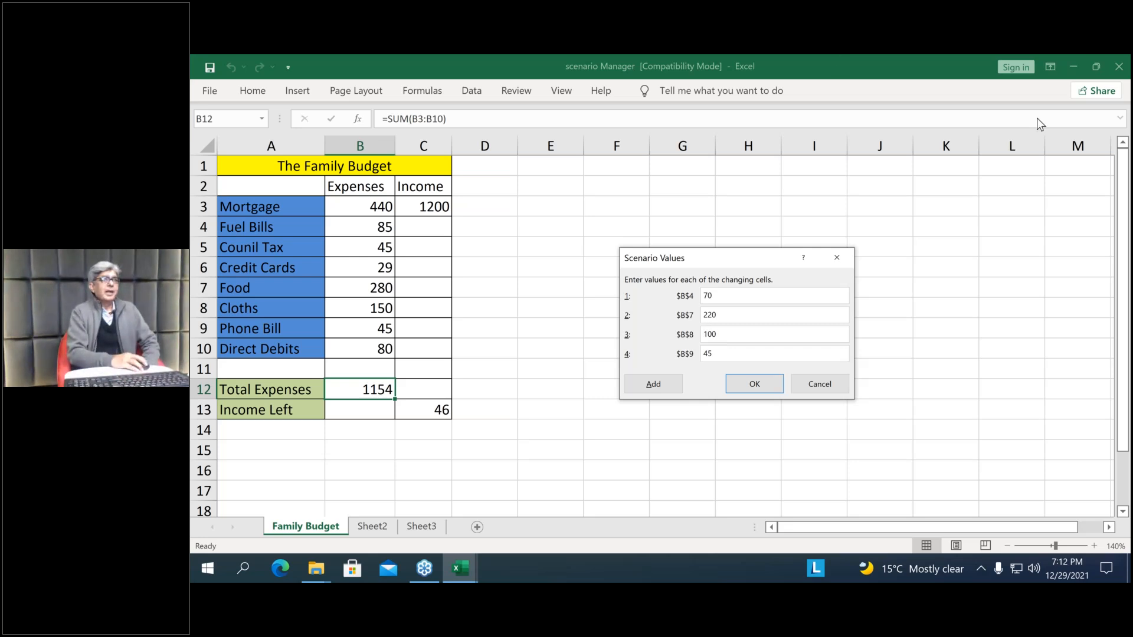
{"action": "key", "text": "Tab"}
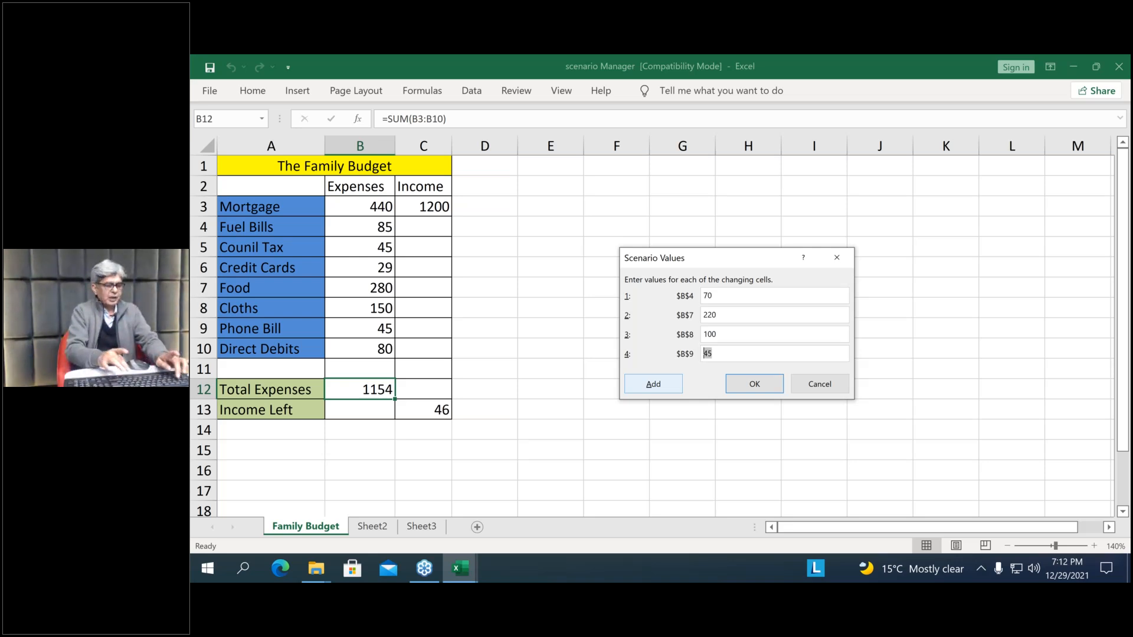
{"action": "type", "text": "35"}
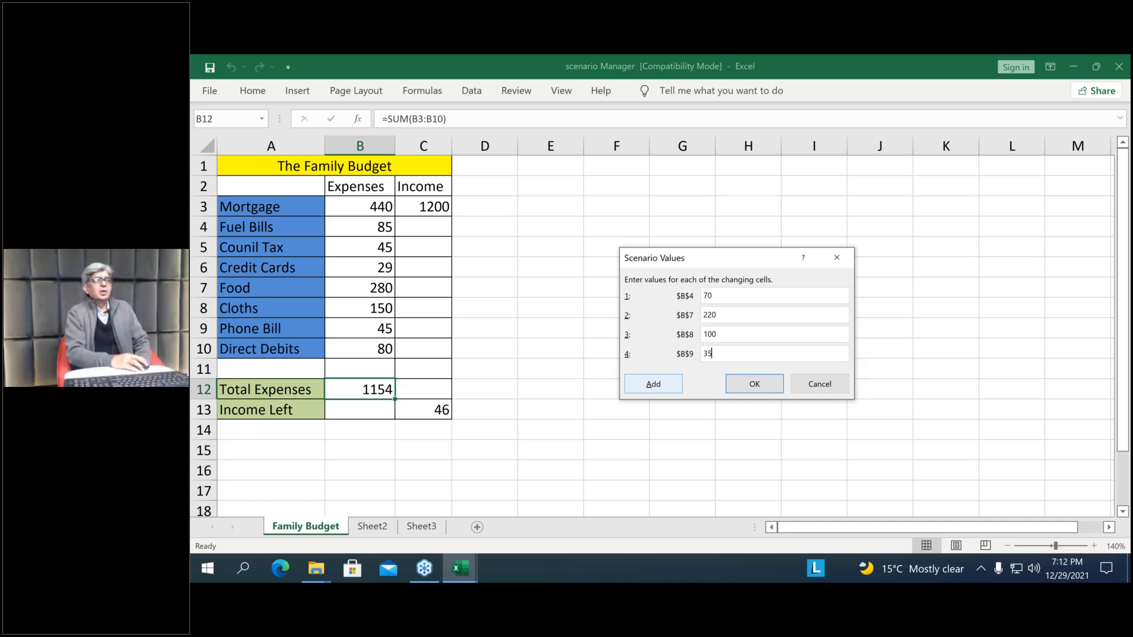
{"action": "left_click", "coordinate": [763, 384]}
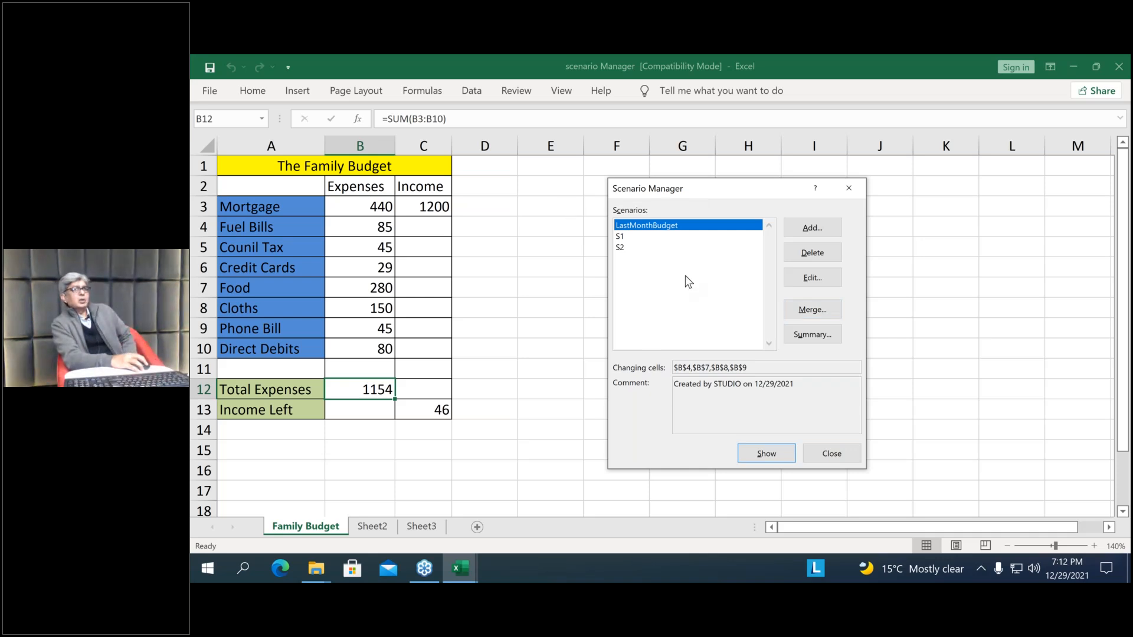
Show S1, LastMonthBudget, S1 again and S2 on the budget sheet to compare total expenses and income left
{"action": "left_click", "coordinate": [619, 236]}
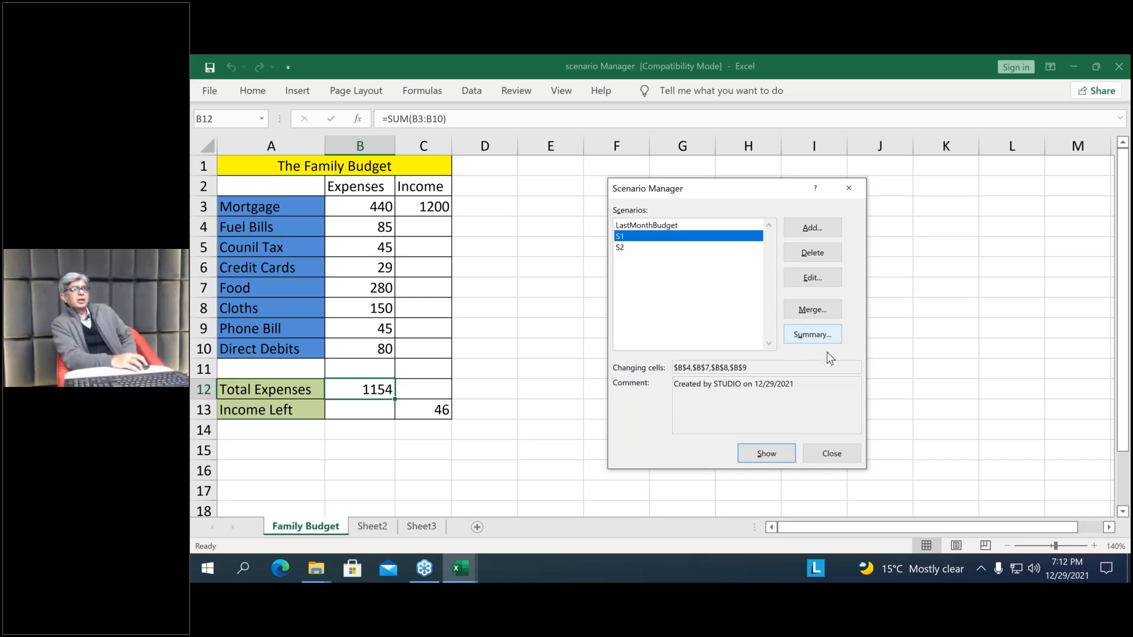
{"action": "left_click", "coordinate": [774, 453]}
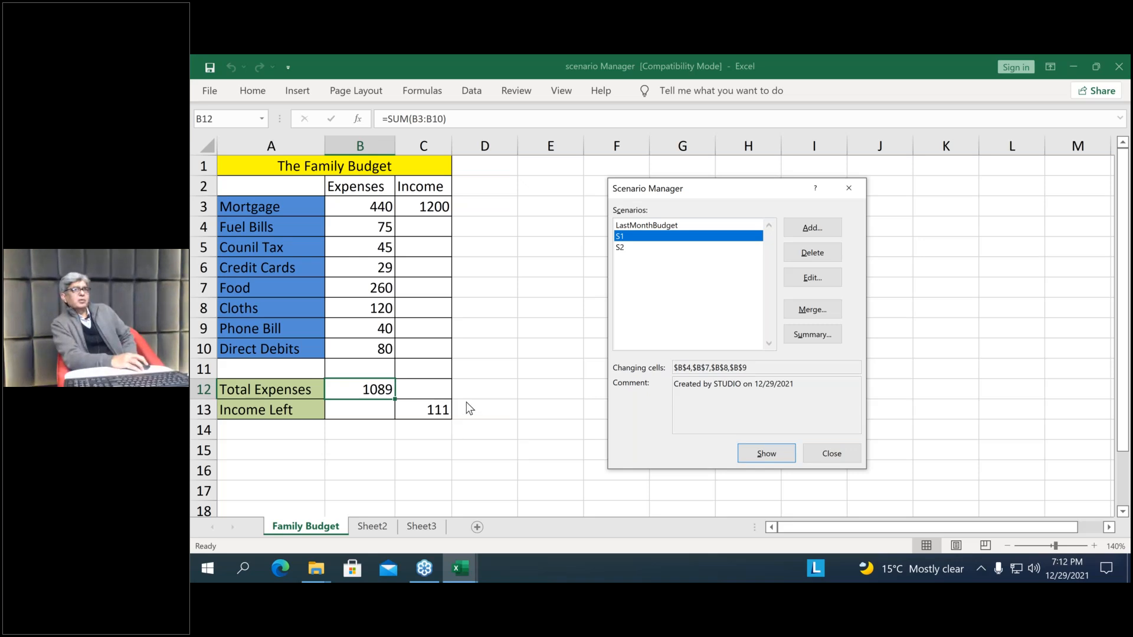
{"action": "left_click", "coordinate": [625, 226]}
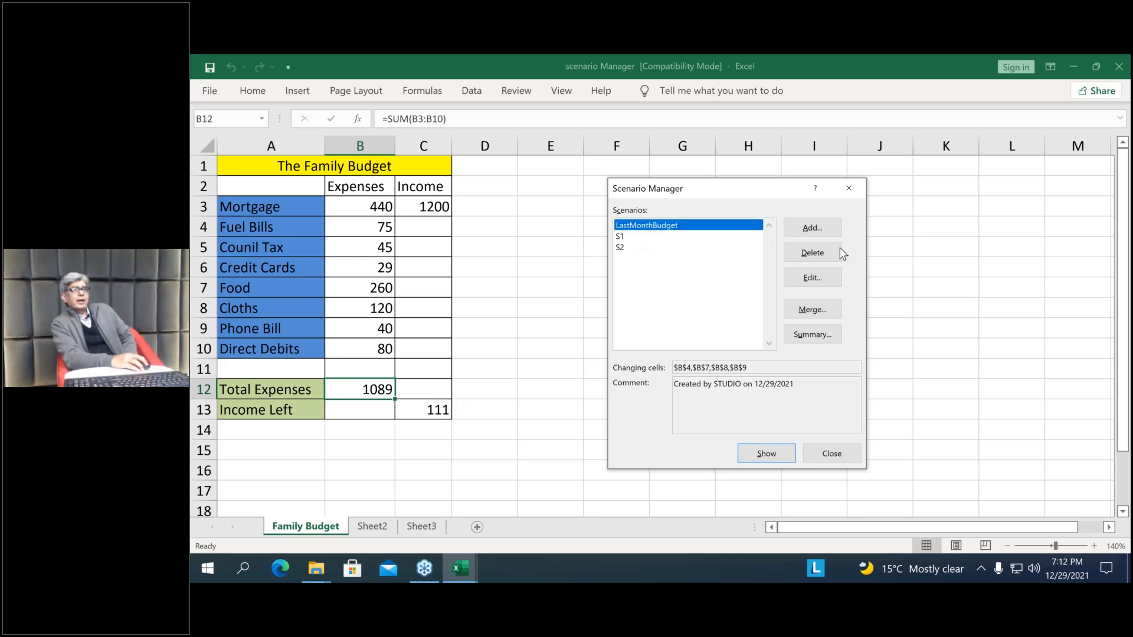
{"action": "left_click", "coordinate": [765, 455]}
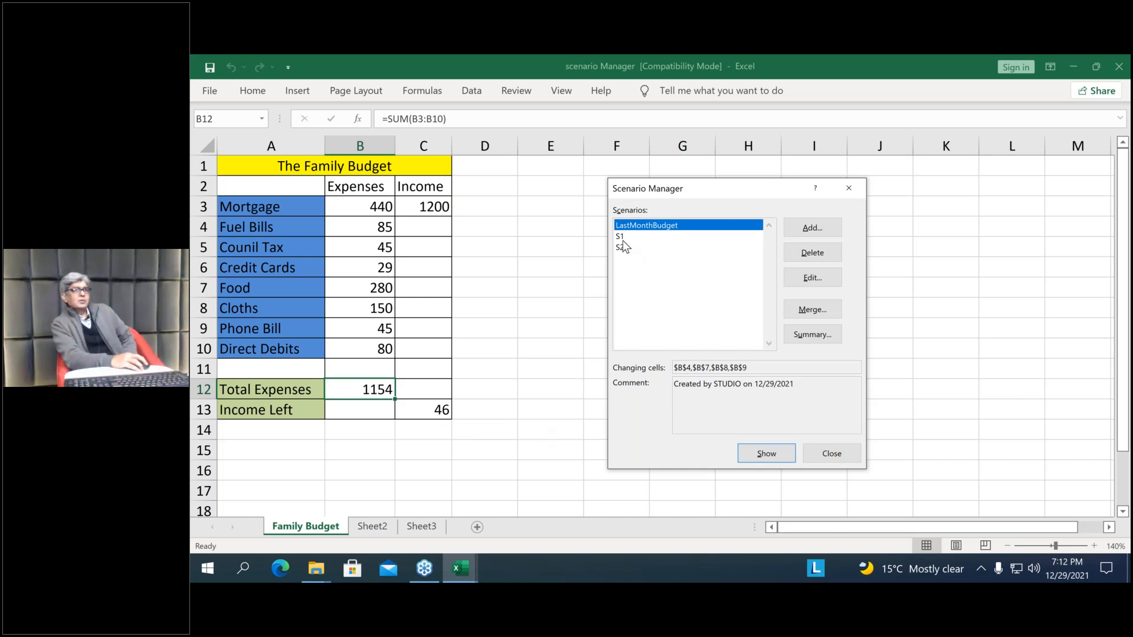
{"action": "left_click", "coordinate": [777, 459]}
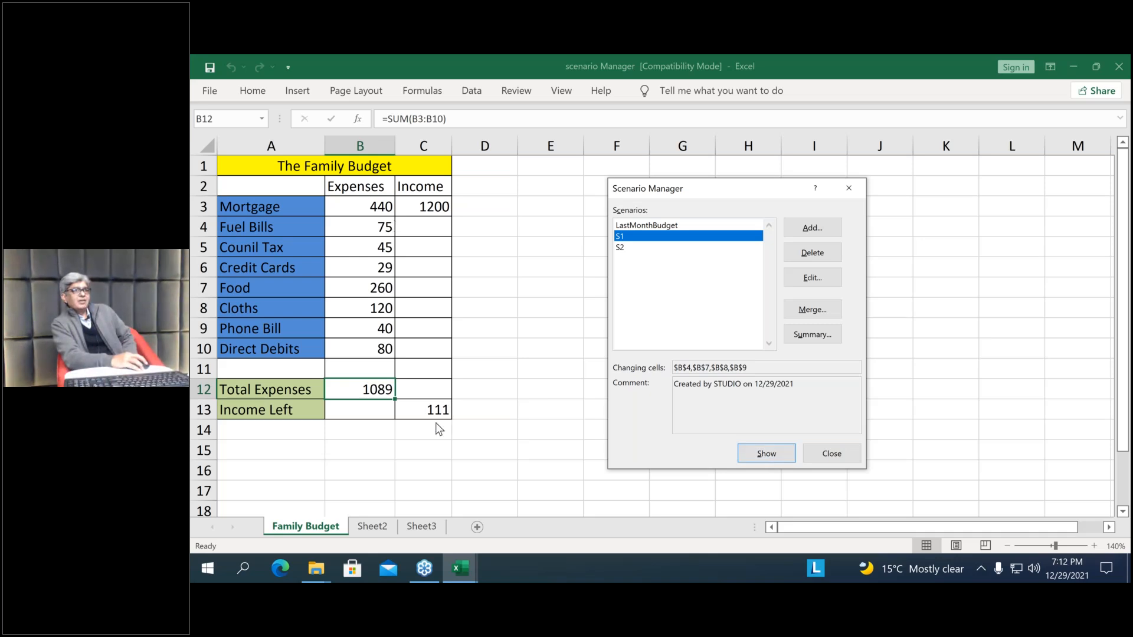
{"action": "left_click", "coordinate": [622, 248]}
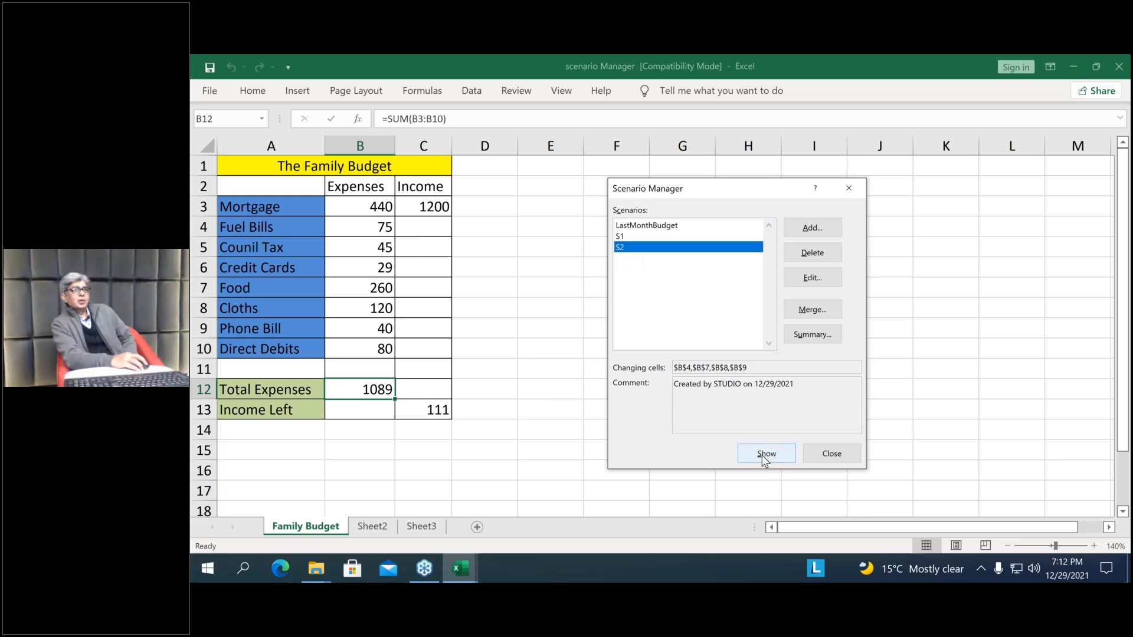
{"action": "left_click", "coordinate": [763, 455]}
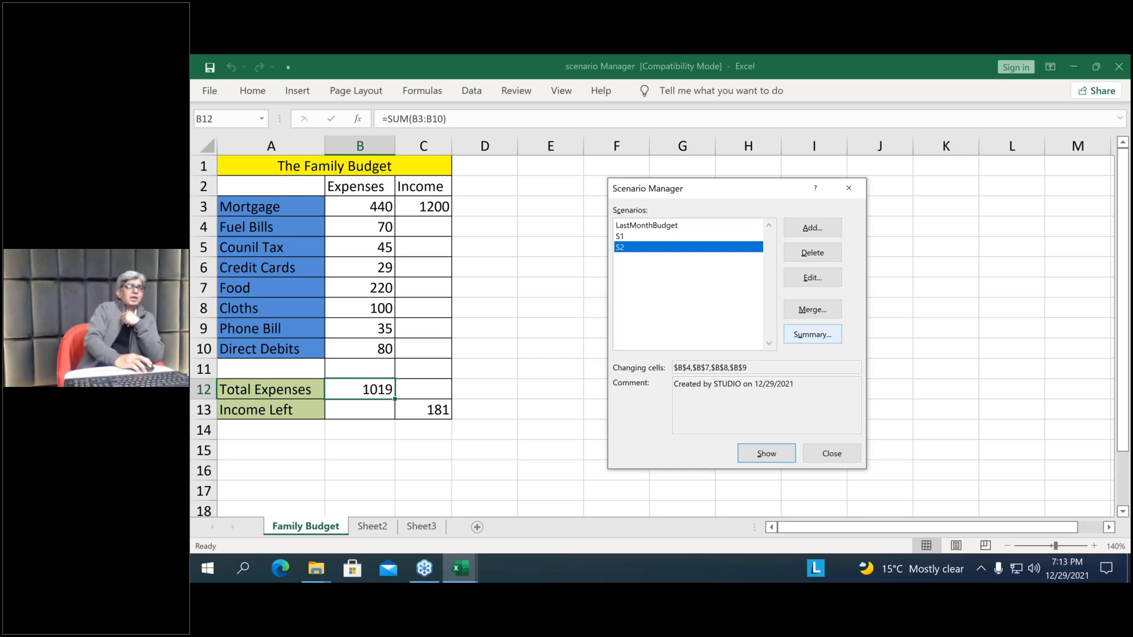
Create a scenario summary report with result cells C13, B12 and C3, and delete the Scenario Summary sheet after reviewing it
{"action": "left_click", "coordinate": [813, 335]}
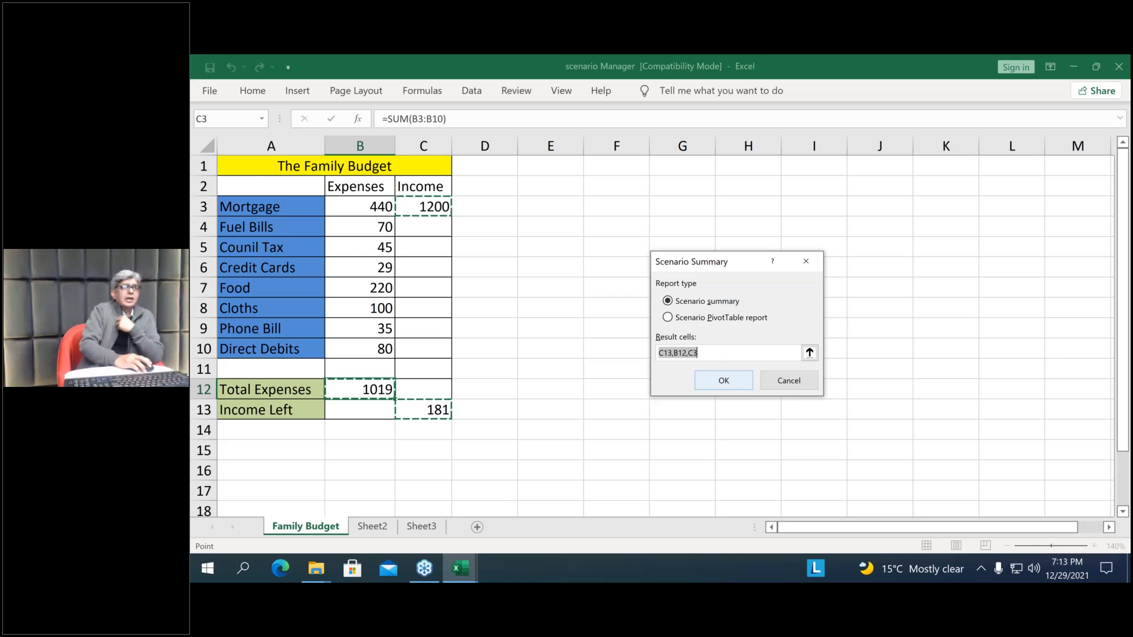
{"action": "key", "text": "Return"}
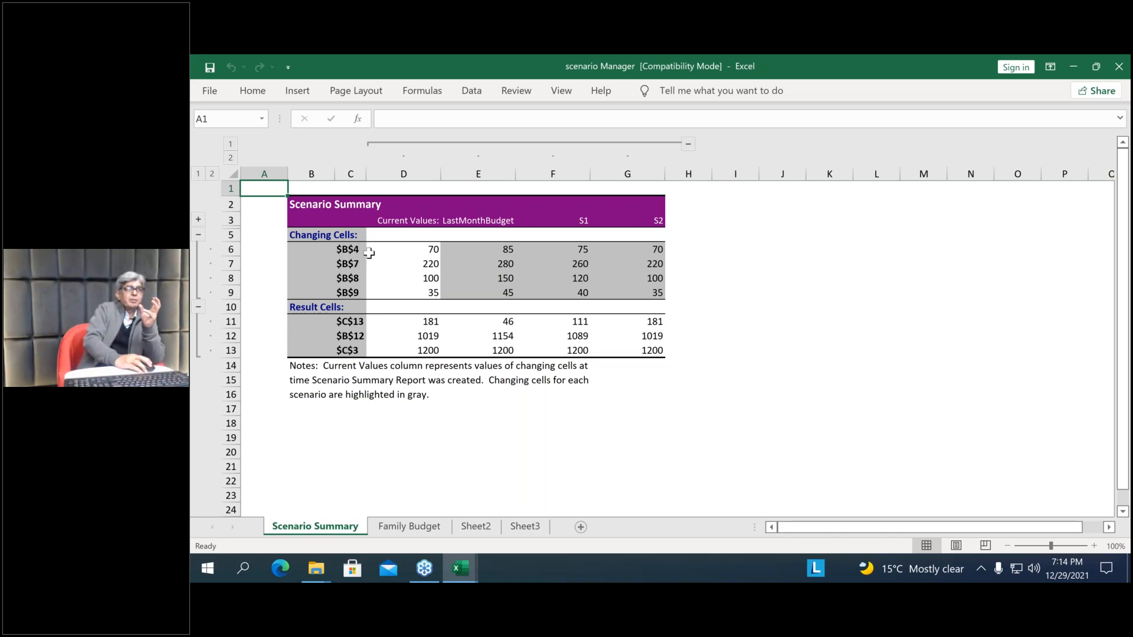
{"action": "right_click", "coordinate": [348, 531]}
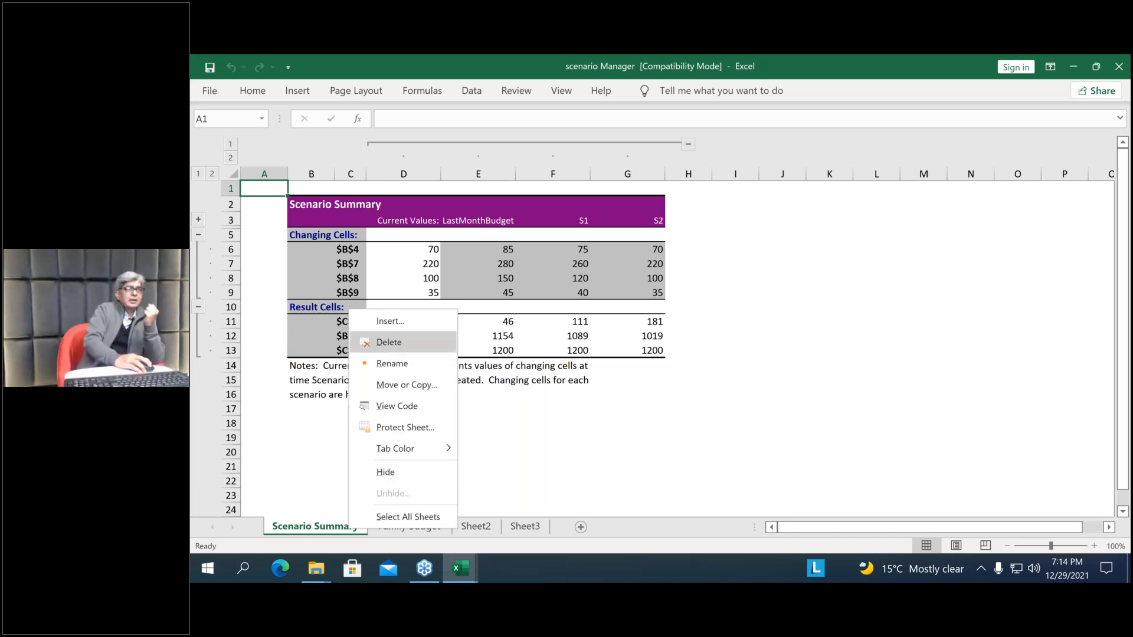
{"action": "left_click", "coordinate": [389, 342]}
{"action": "left_click", "coordinate": [641, 353]}
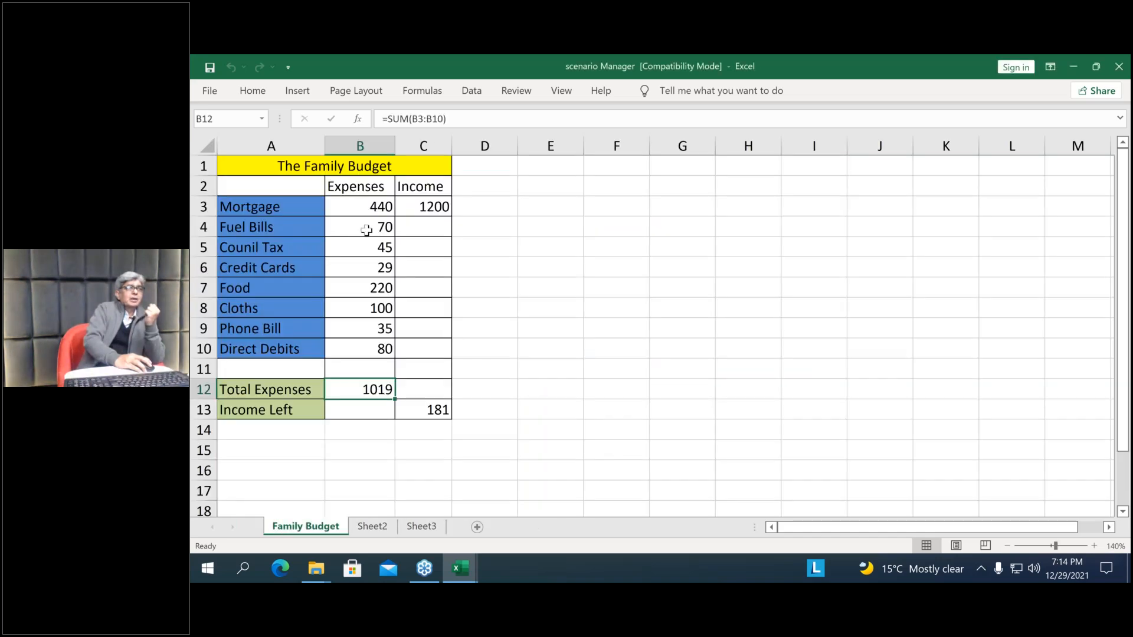
Apply the LastMonthBudget scenario to the Family Budget sheet and close the Scenario Manager
{"action": "left_click", "coordinate": [366, 230]}
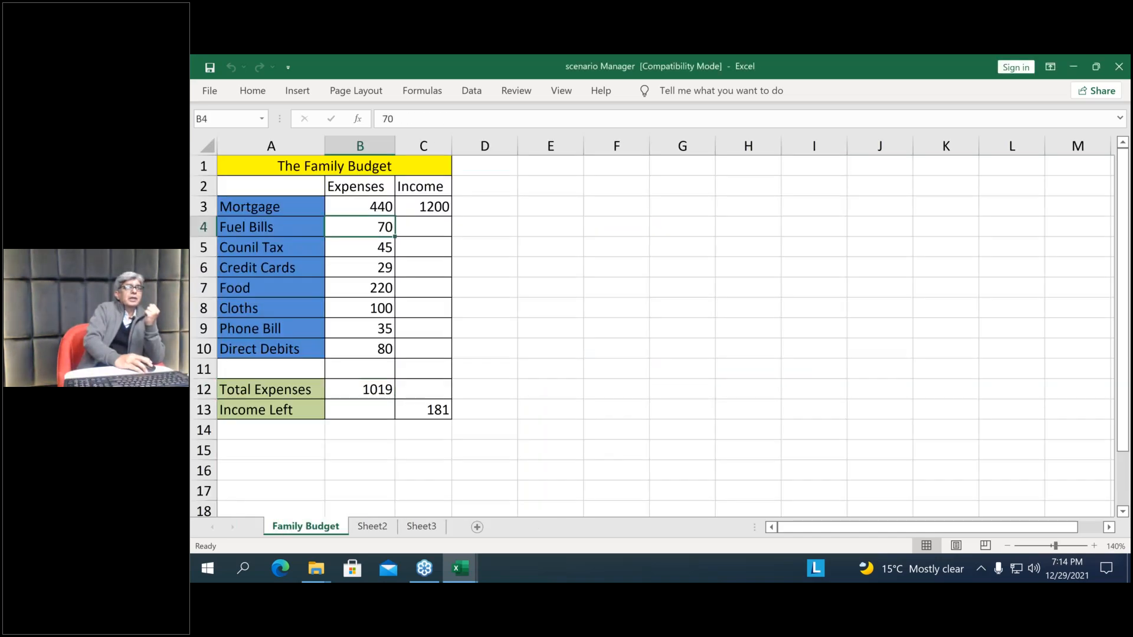
{"action": "left_click", "coordinate": [477, 90]}
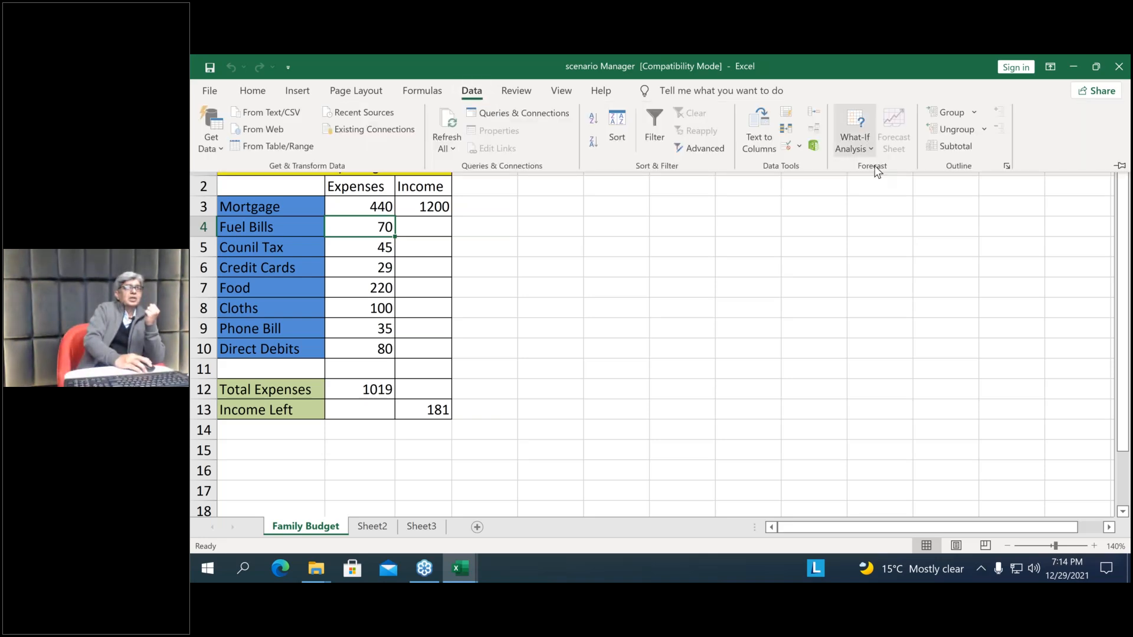
{"action": "left_click", "coordinate": [854, 142]}
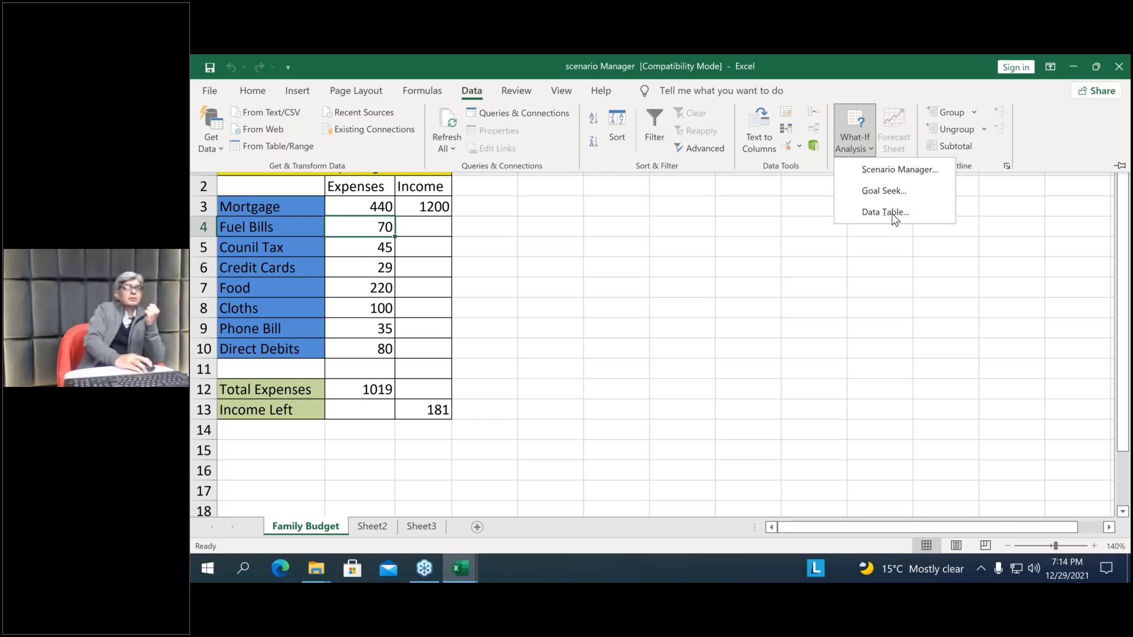
{"action": "left_click", "coordinate": [903, 170]}
{"action": "left_click", "coordinate": [668, 224]}
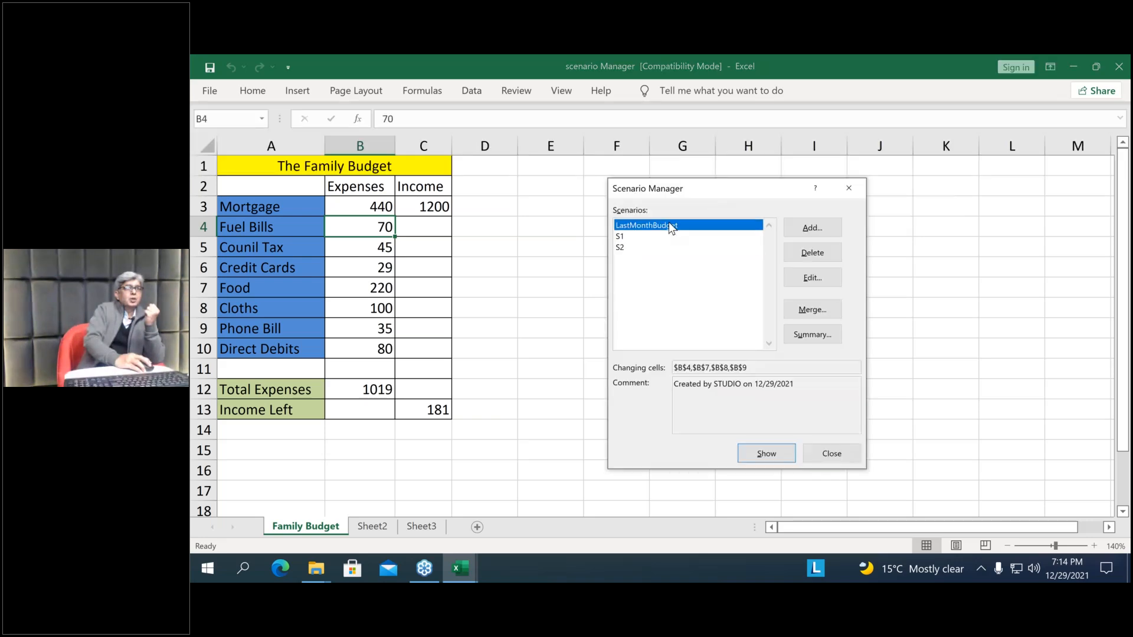
{"action": "left_click", "coordinate": [785, 453]}
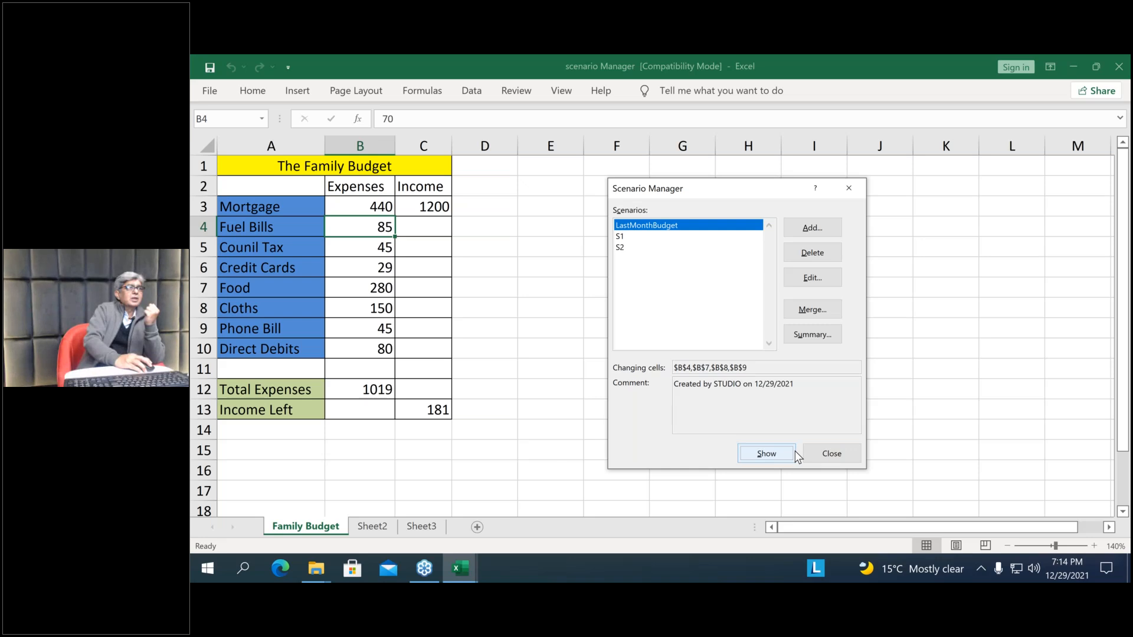
{"action": "left_click", "coordinate": [832, 453]}
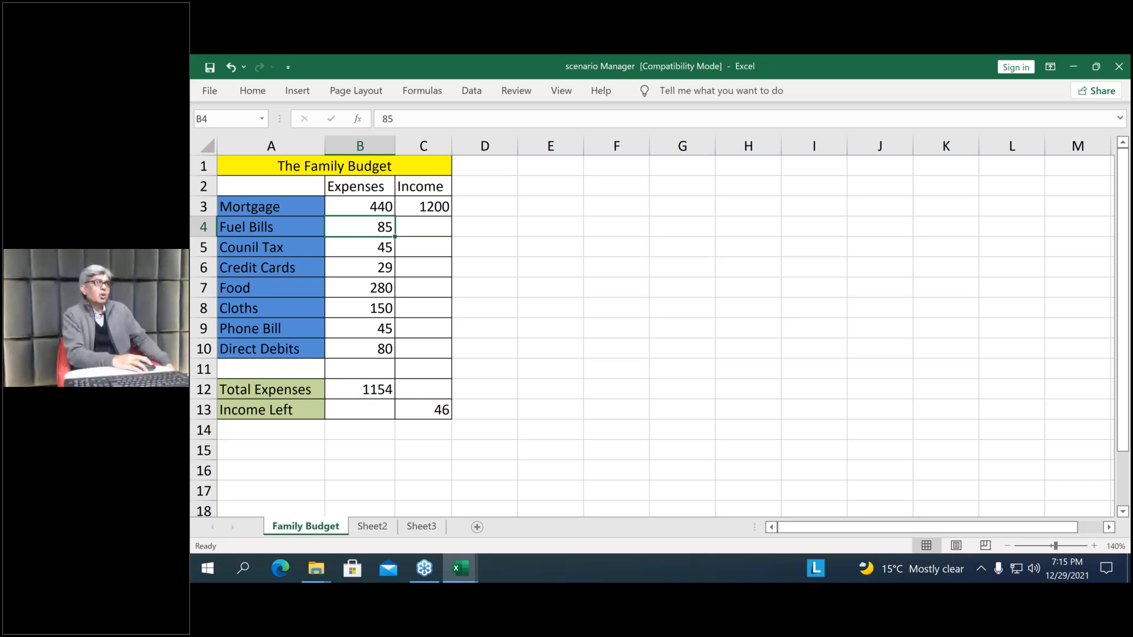
Name the Fuel Bills expense cell B4 Fuel_Bills
{"action": "left_click", "coordinate": [219, 117]}
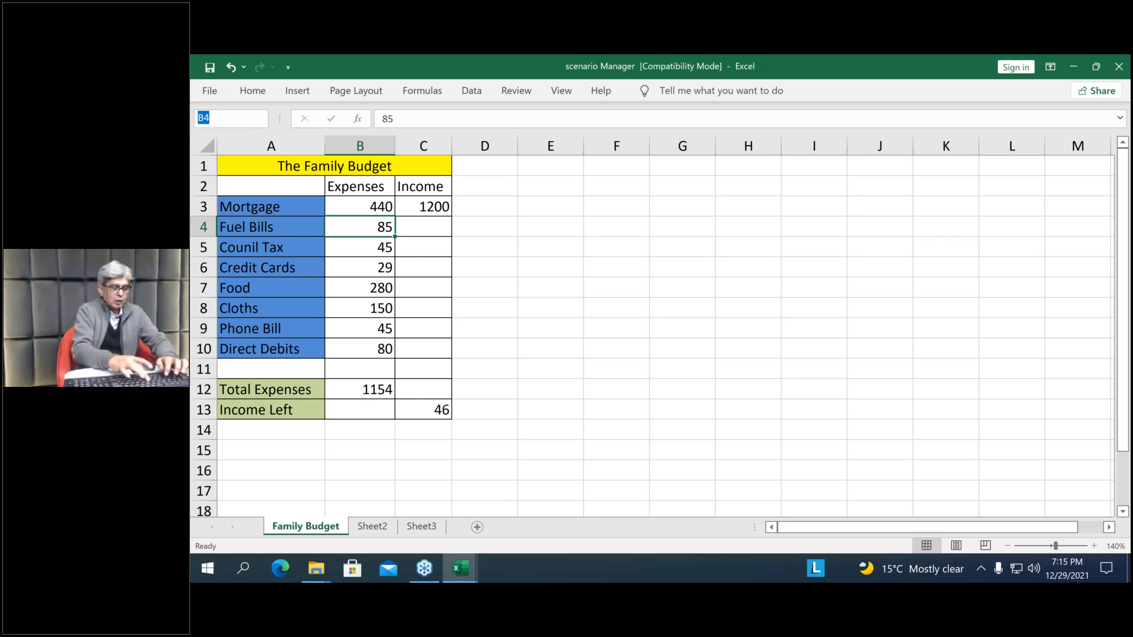
{"action": "type", "text": "F"}
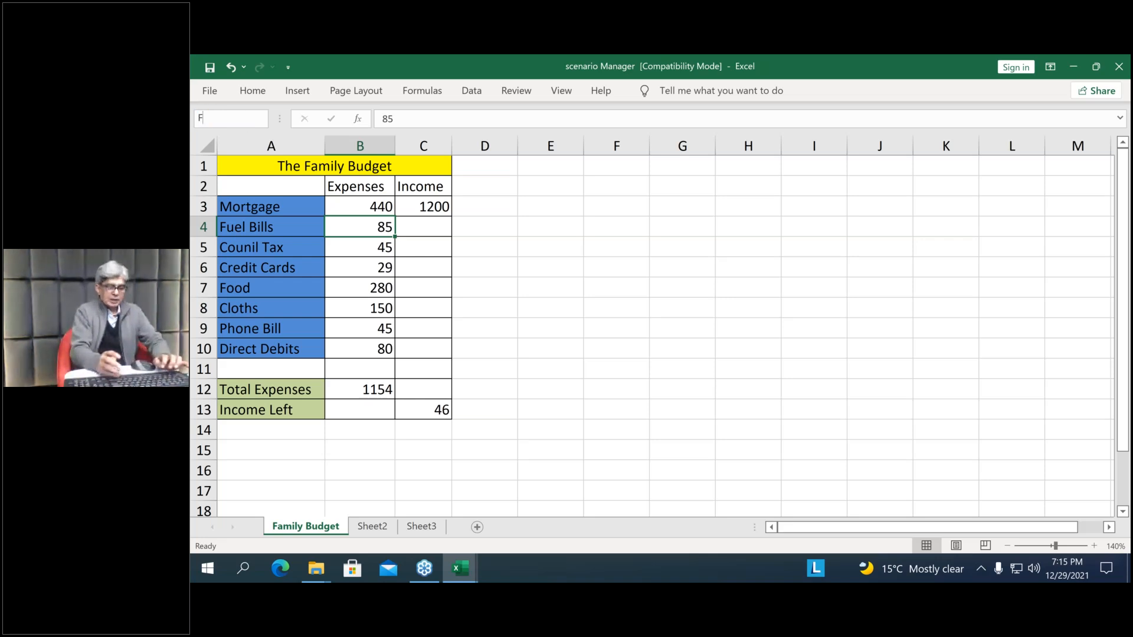
{"action": "type", "text": "uel"}
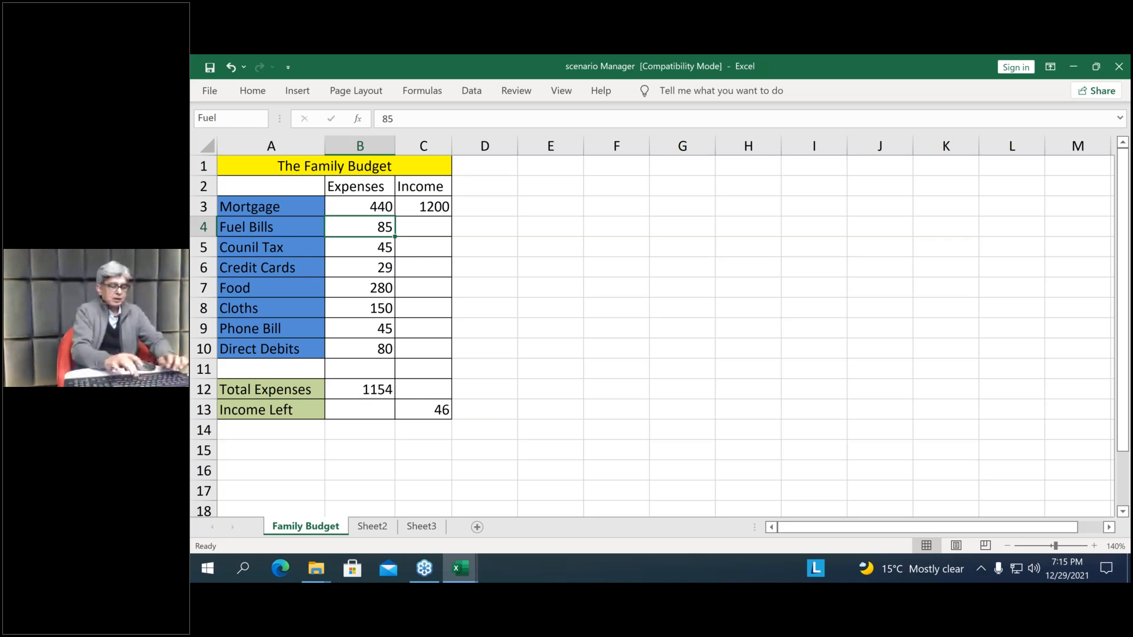
{"action": "type", "text": "Bills"}
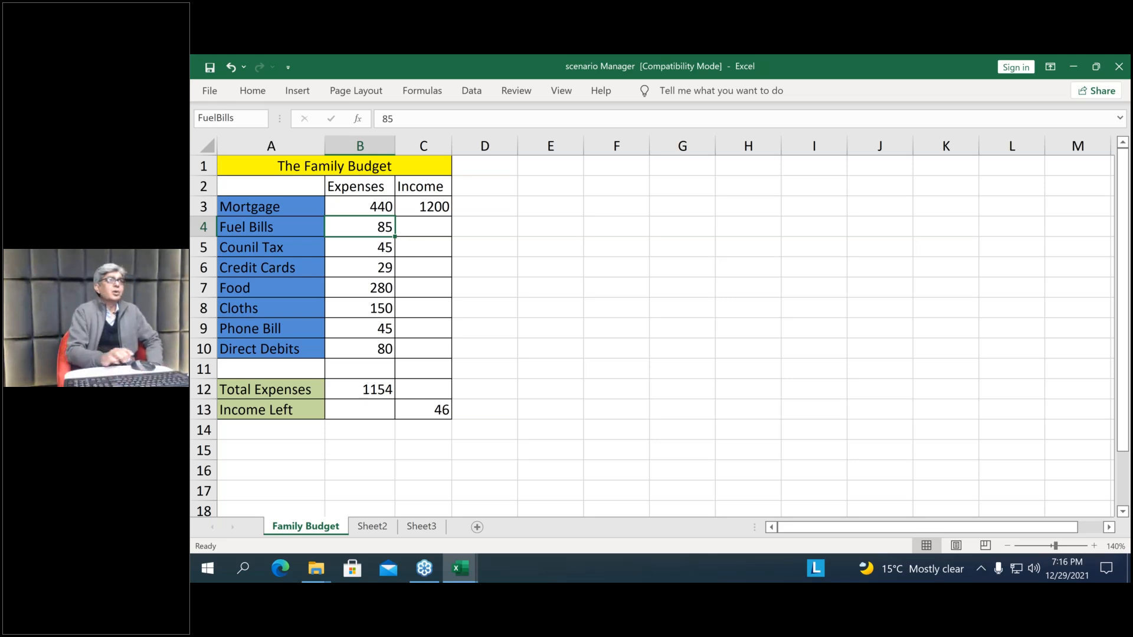
{"action": "left_click", "coordinate": [216, 117]}
{"action": "type", "text": "_"}
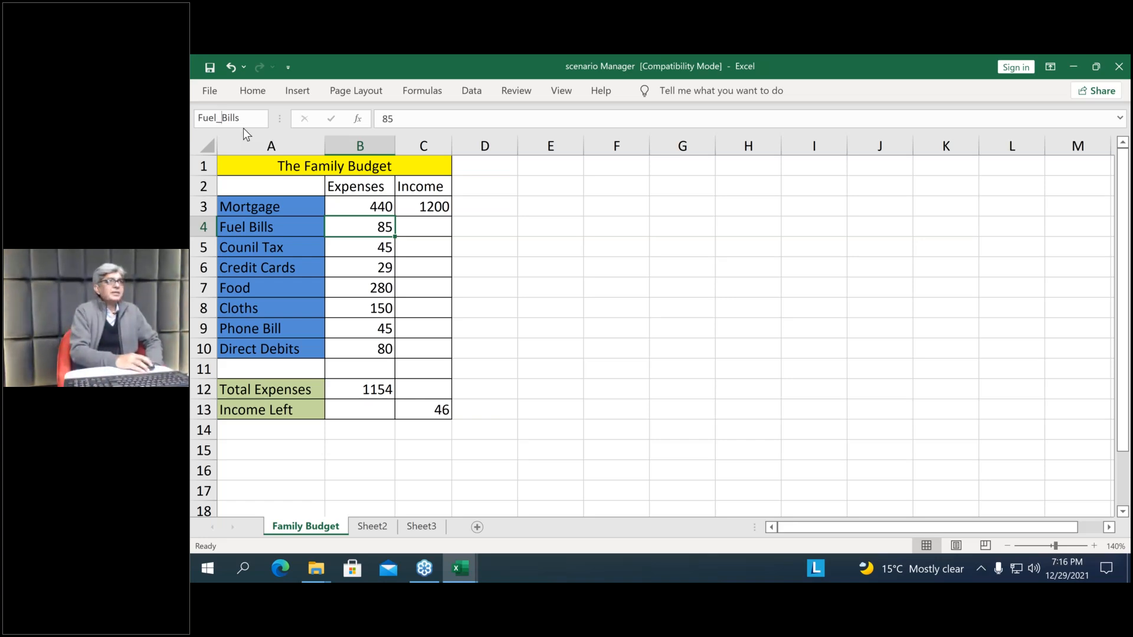
{"action": "key", "text": "Return"}
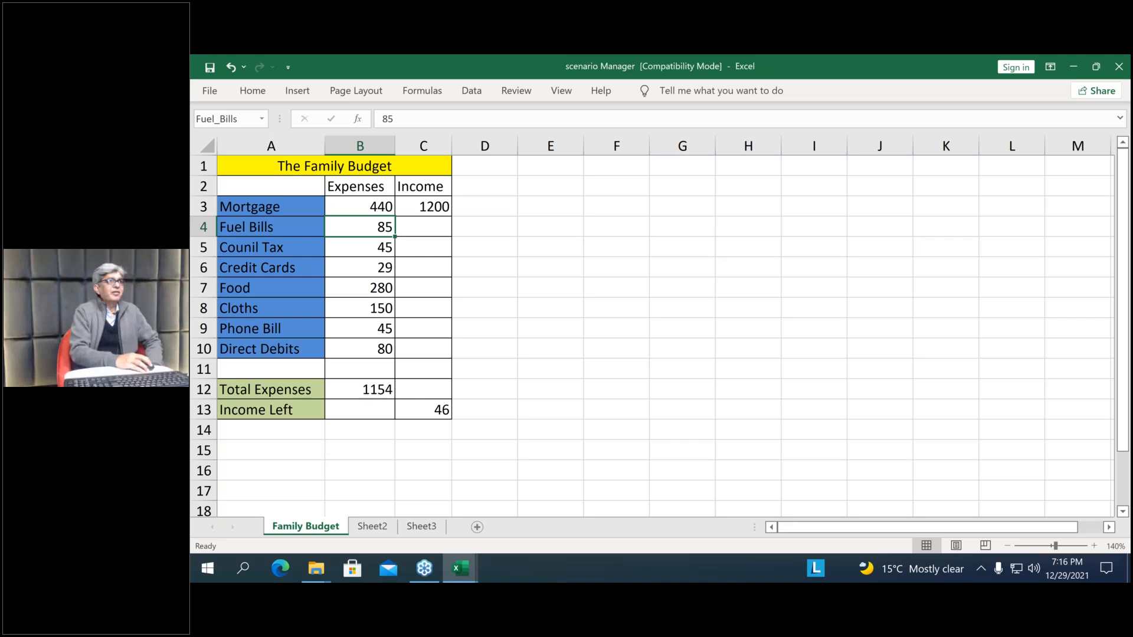
Name the Food expense cell B7 Food
{"action": "left_click", "coordinate": [376, 288]}
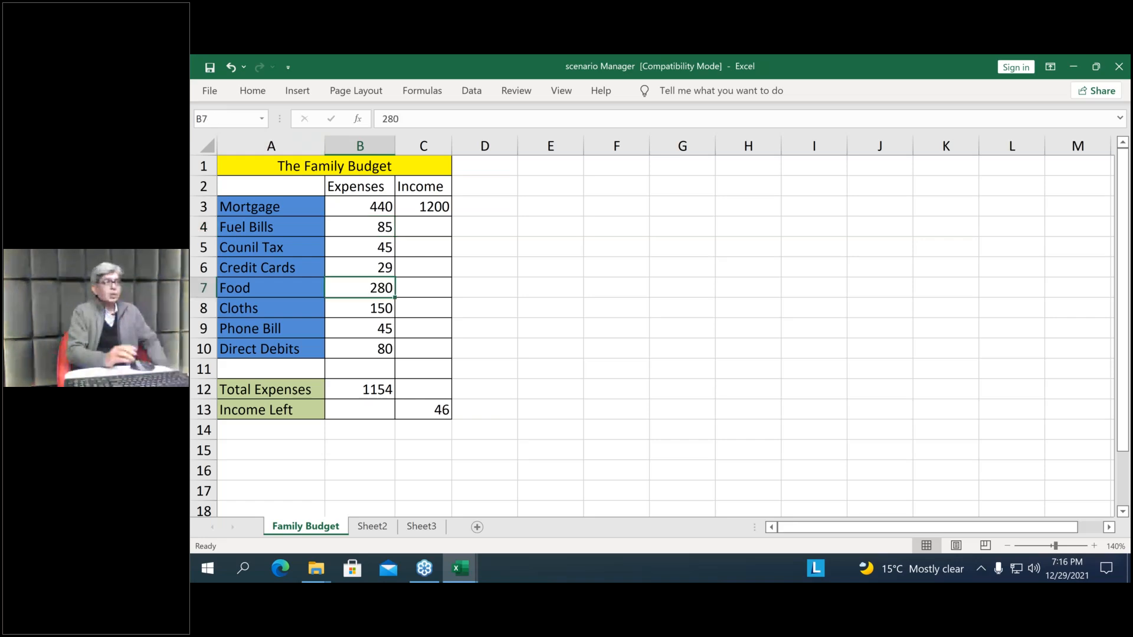
{"action": "left_click", "coordinate": [236, 115]}
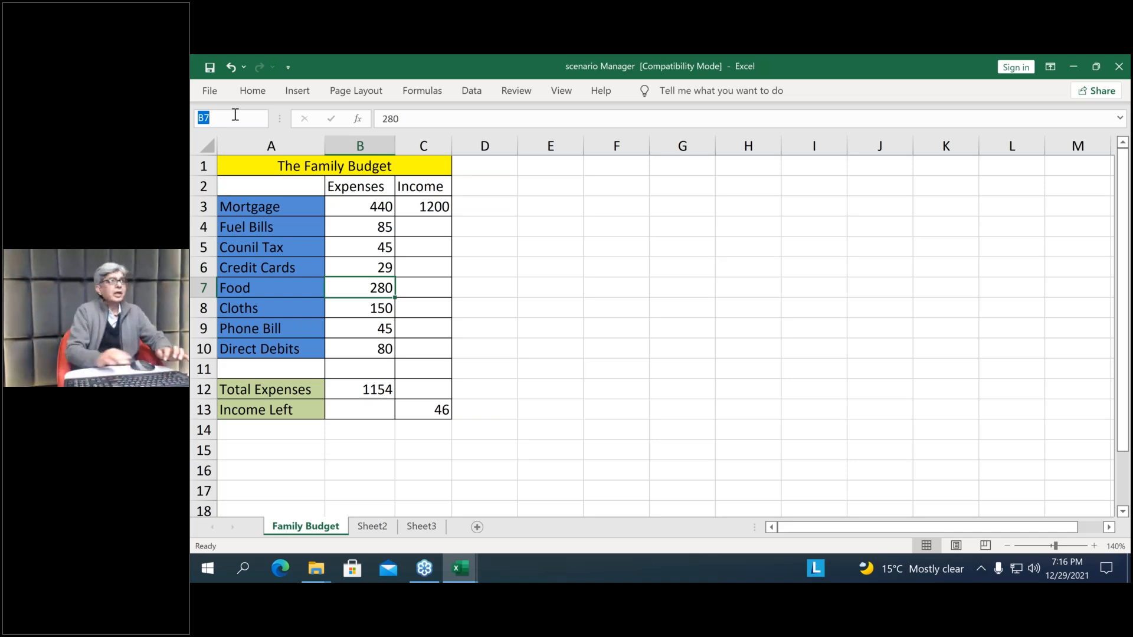
{"action": "type", "text": "Food"}
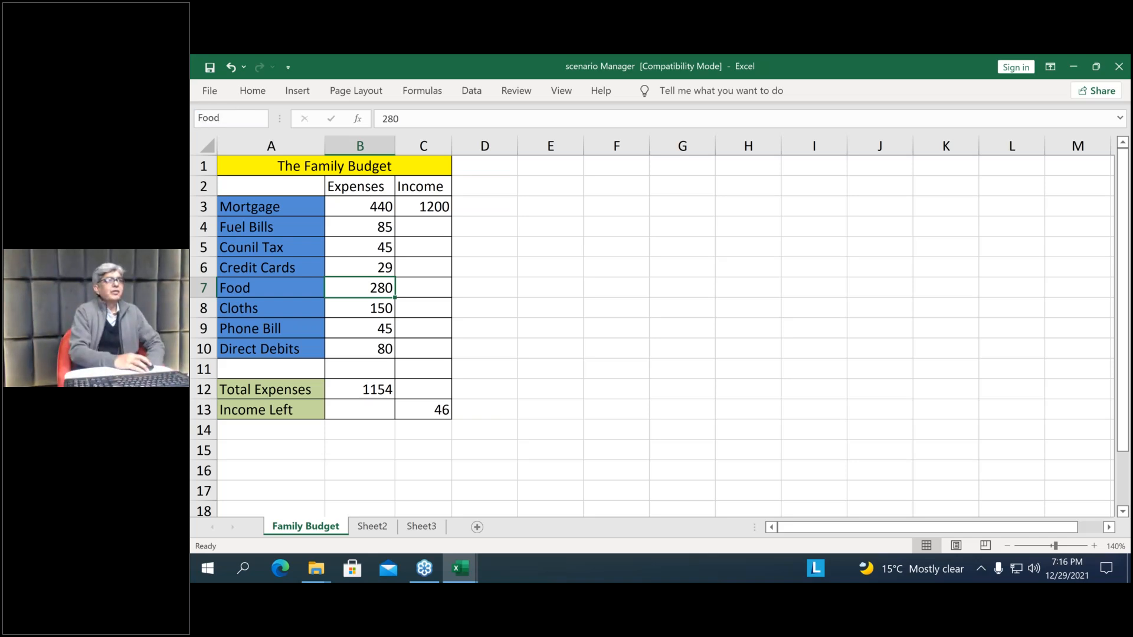
{"action": "key", "text": "Return"}
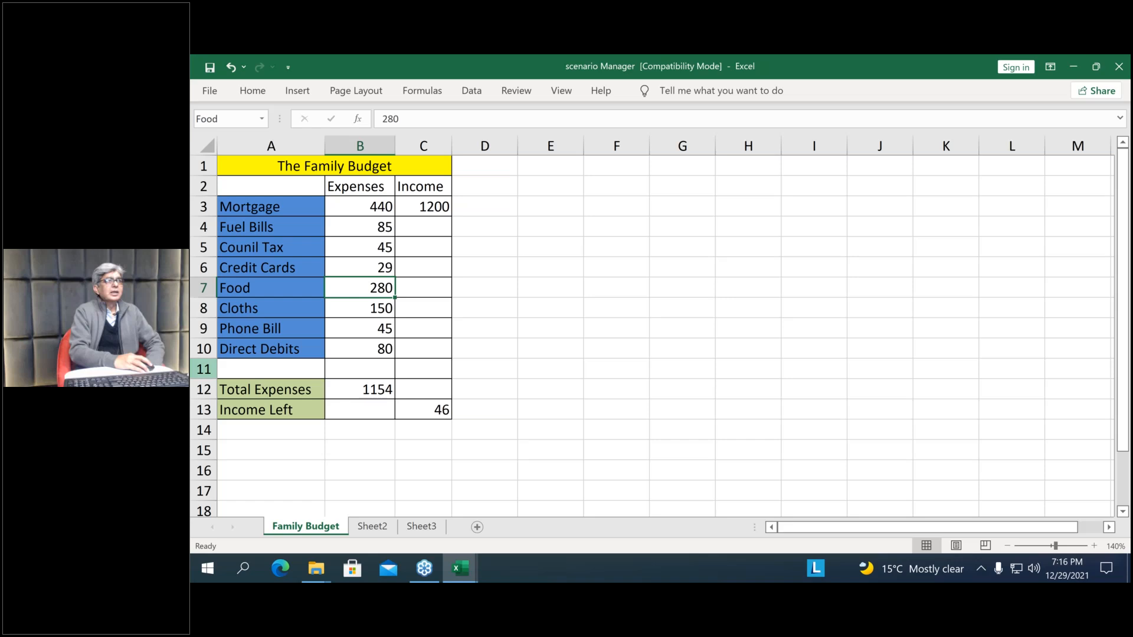
Name the Cloths expense cell B8 Cloths
{"action": "left_click", "coordinate": [377, 308]}
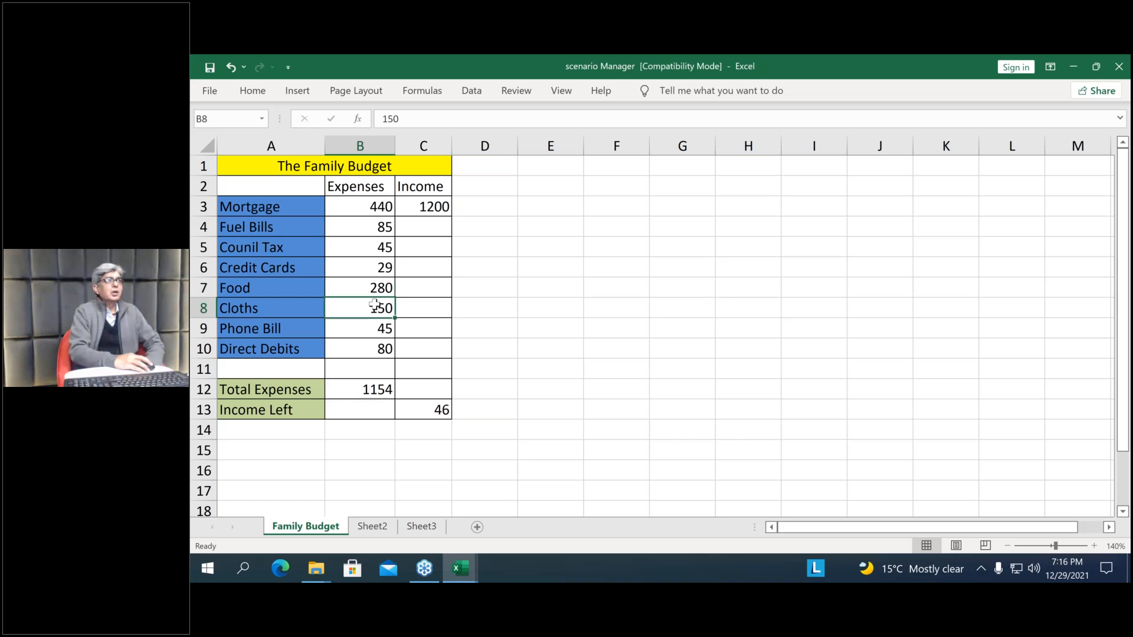
{"action": "left_click", "coordinate": [221, 122]}
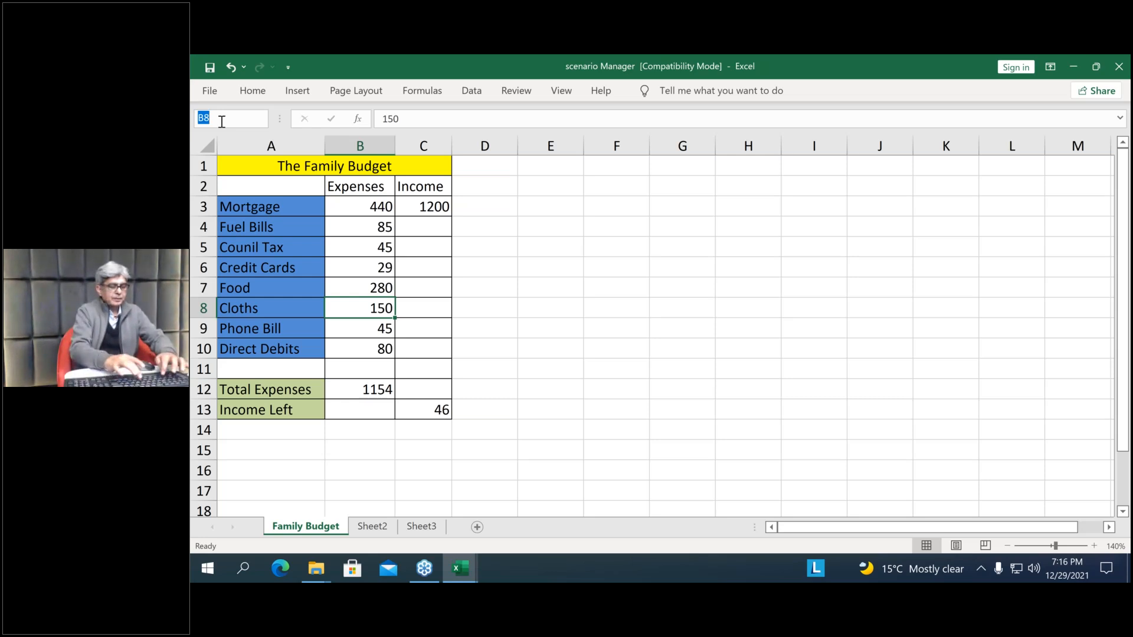
{"action": "type", "text": "Cloths"}
{"action": "key", "text": "Return"}
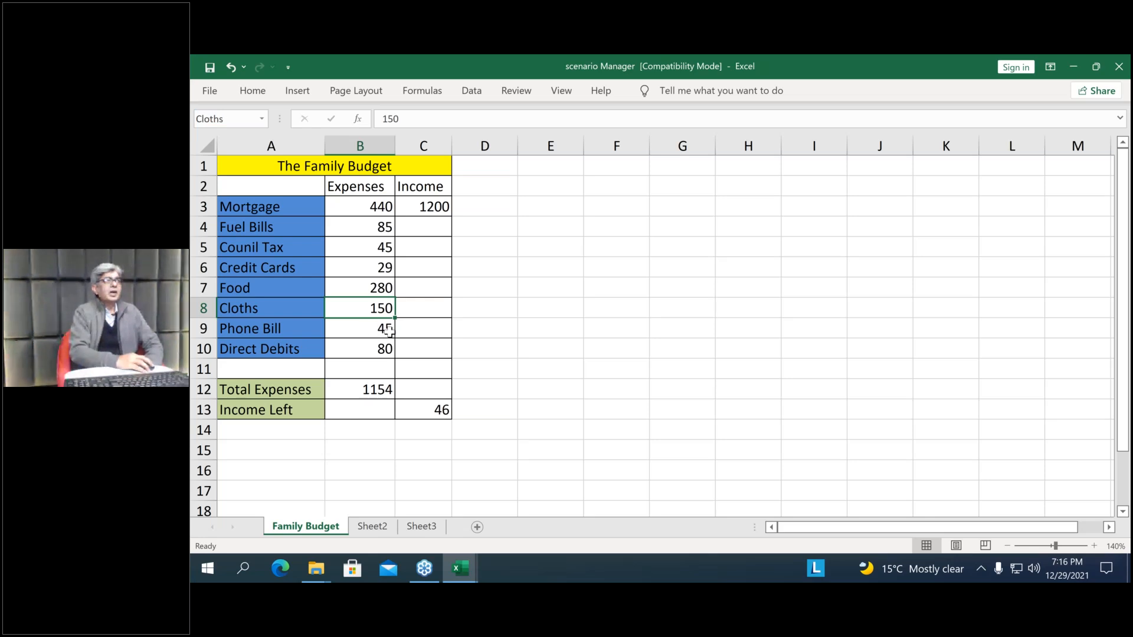
Name the Phone Bill expense cell B9 PhoneBills
{"action": "left_click", "coordinate": [389, 330]}
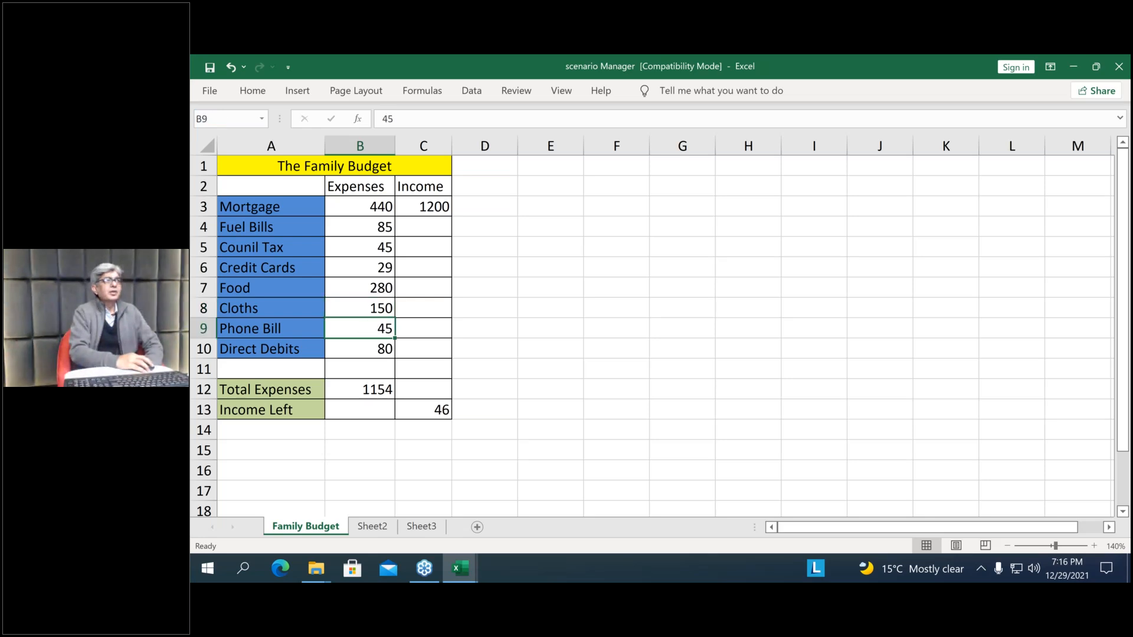
{"action": "left_click", "coordinate": [223, 116]}
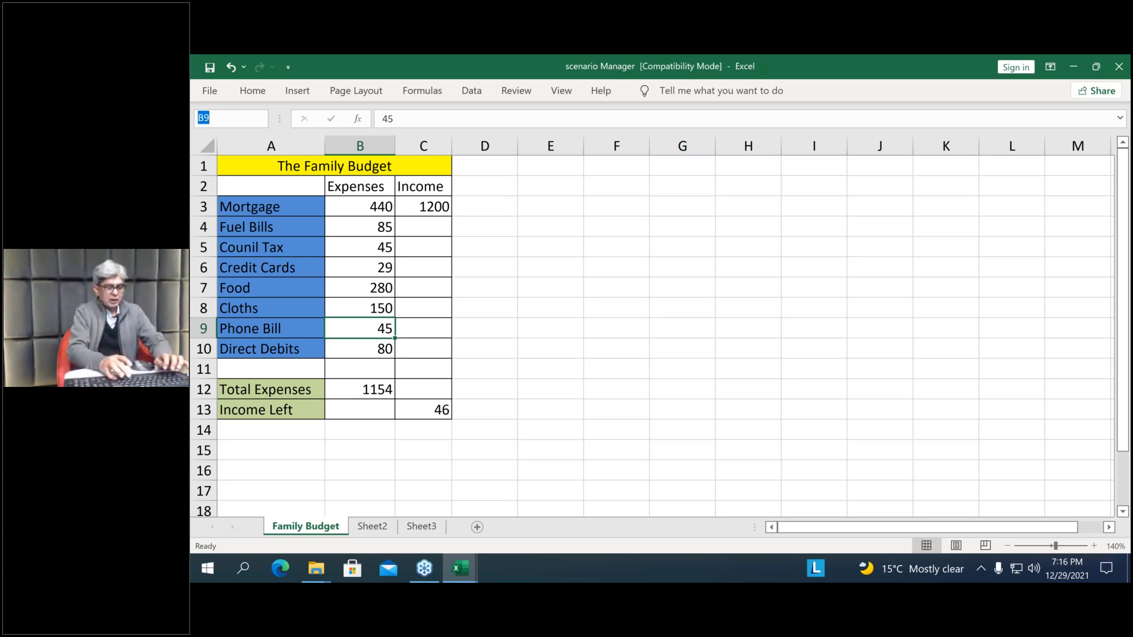
{"action": "type", "text": "PhoneBills"}
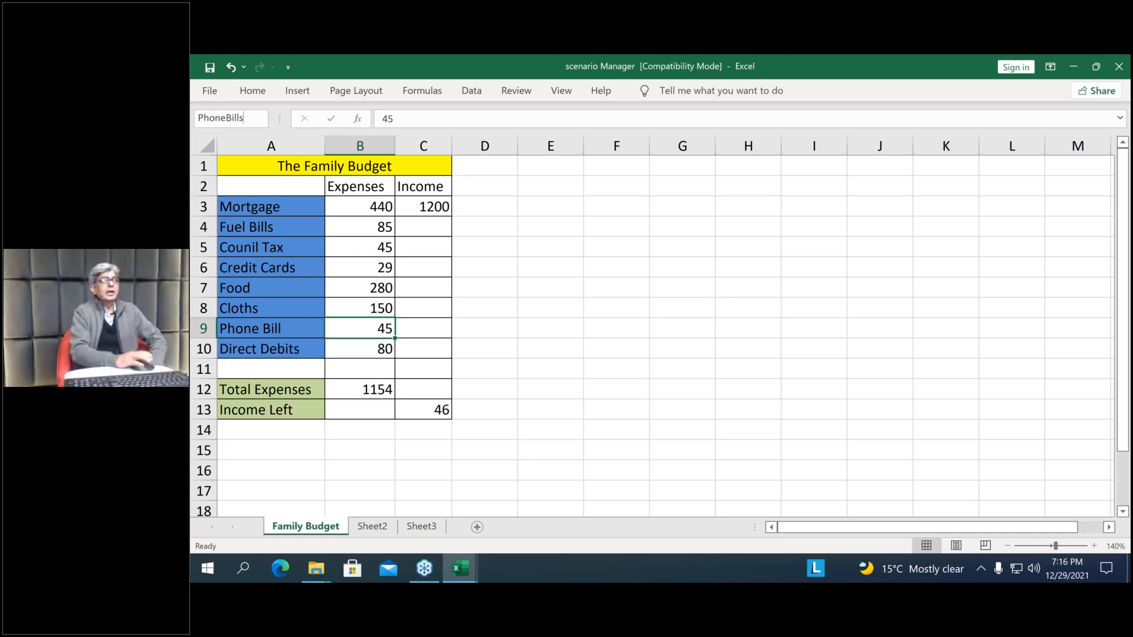
{"action": "key", "text": "Return"}
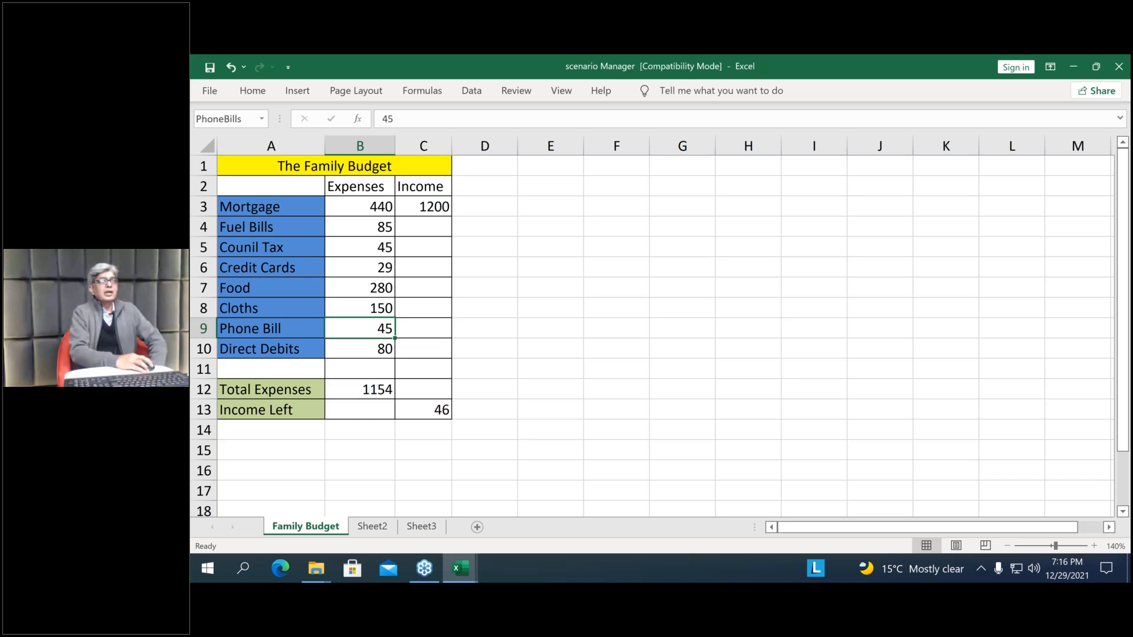
Create a scenario summary report from the Scenario Manager with result cells C13, B12 and C3
{"action": "left_click", "coordinate": [472, 91]}
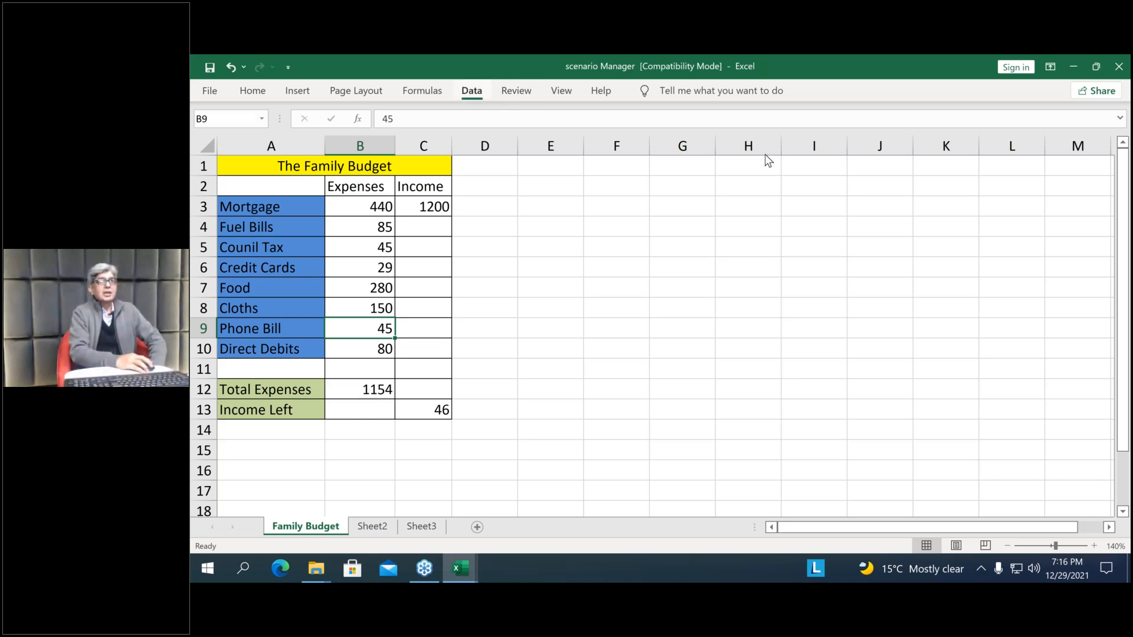
{"action": "left_click", "coordinate": [855, 148]}
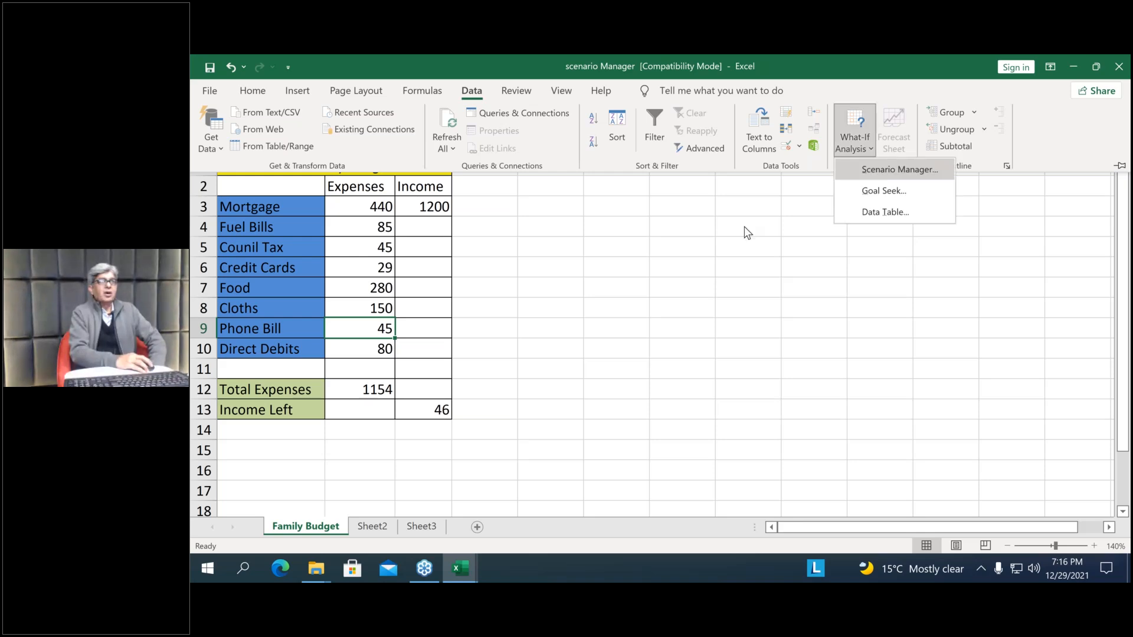
{"action": "left_click_drag", "start_coordinate": [710, 189], "coordinate": [697, 146]}
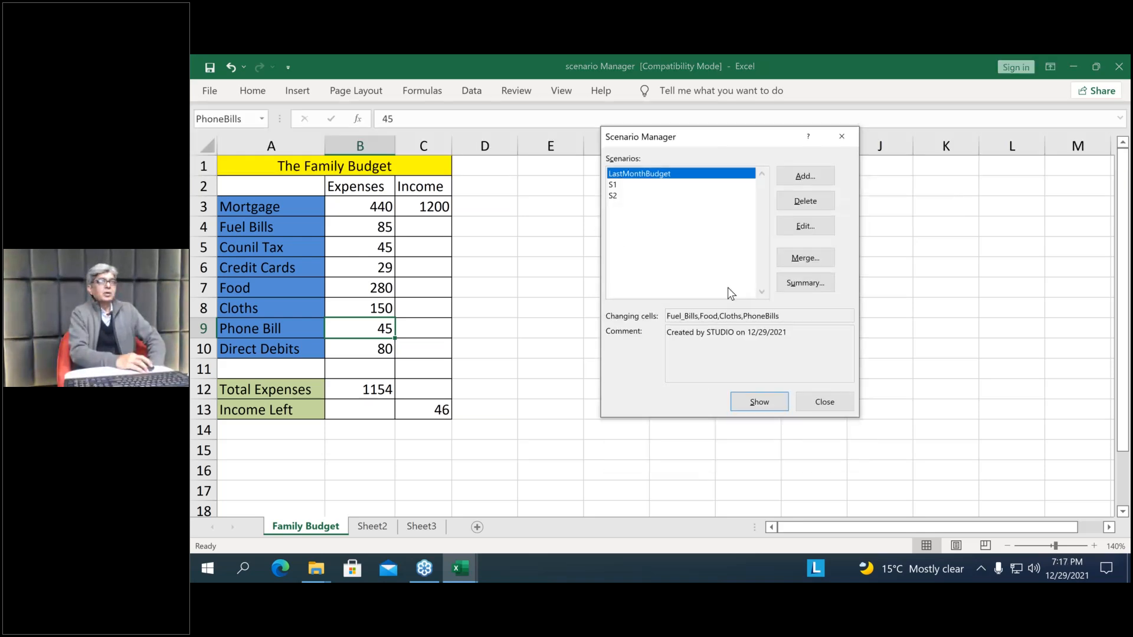
{"action": "left_click", "coordinate": [798, 284]}
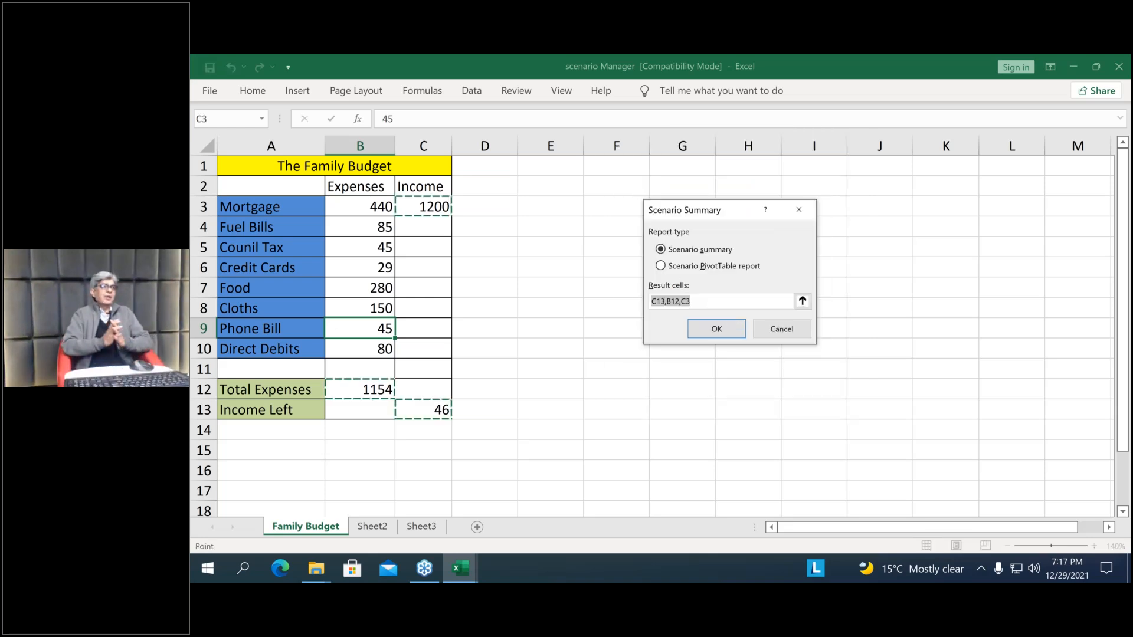
{"action": "key", "text": "Escape"}
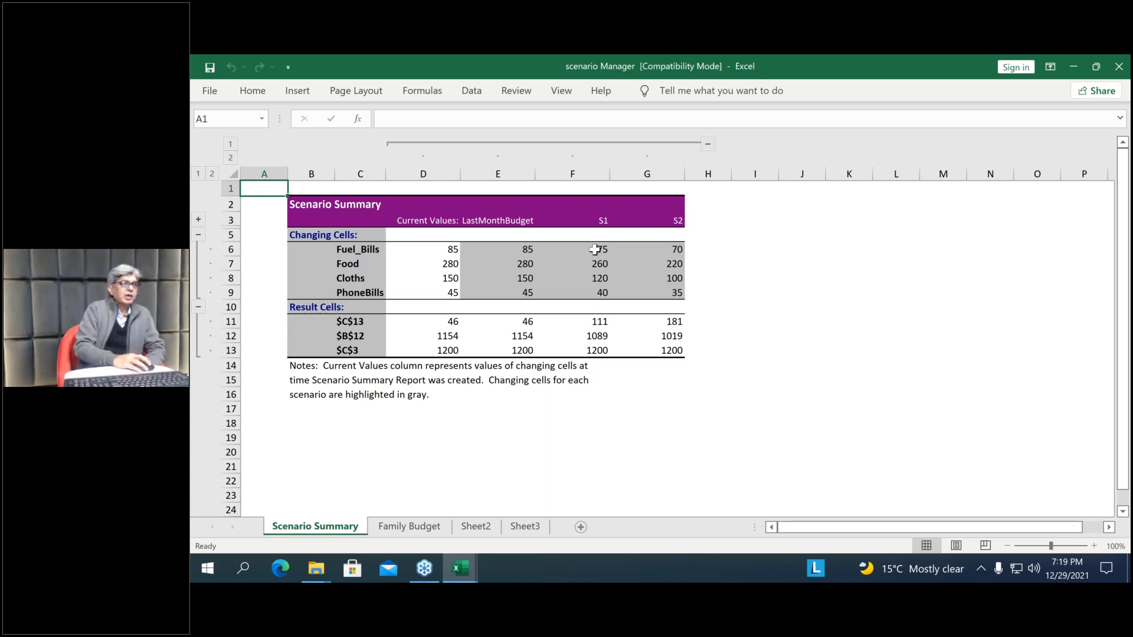
Switch to the PivotTable folder in File Explorer and maximize its window
{"action": "left_click", "coordinate": [462, 568]}
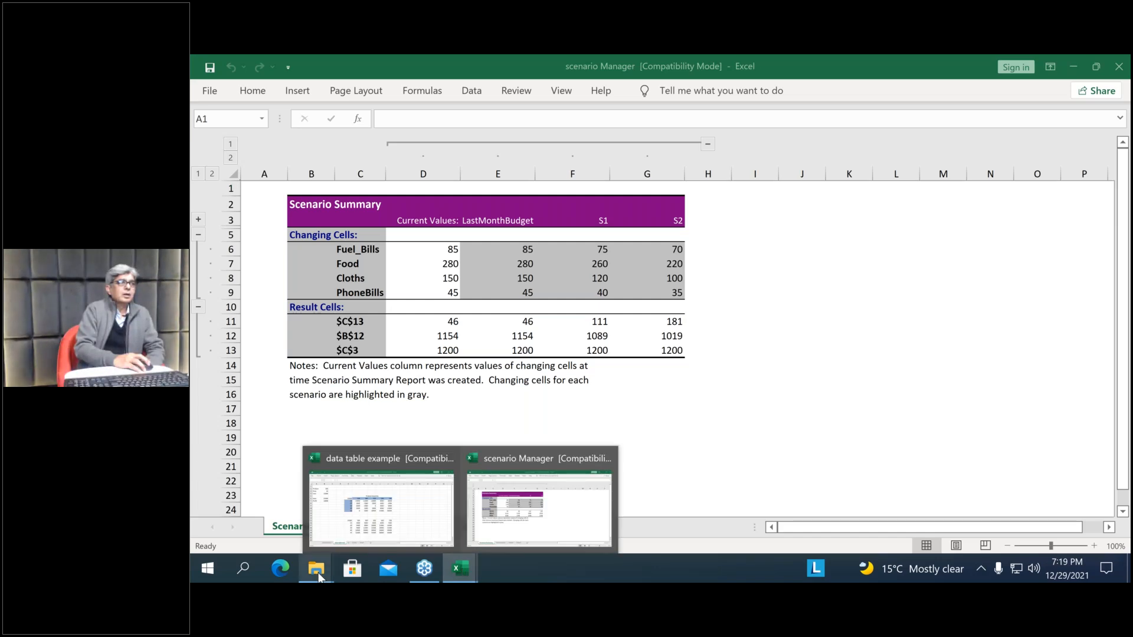
{"action": "mouse_move", "coordinate": [317, 573]}
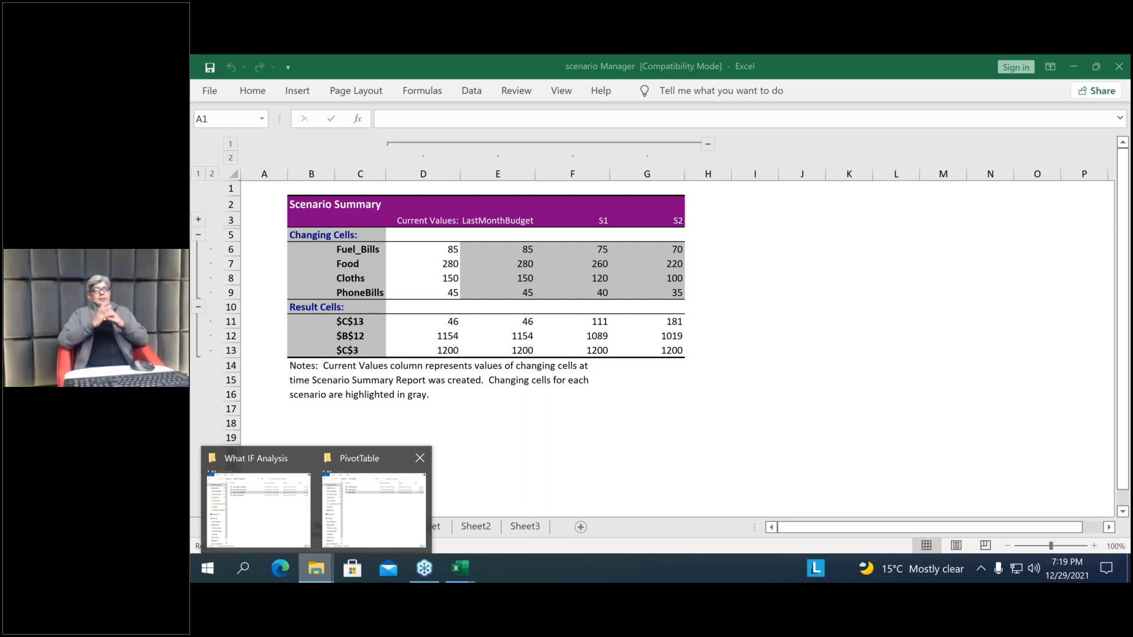
{"action": "left_click", "coordinate": [374, 508]}
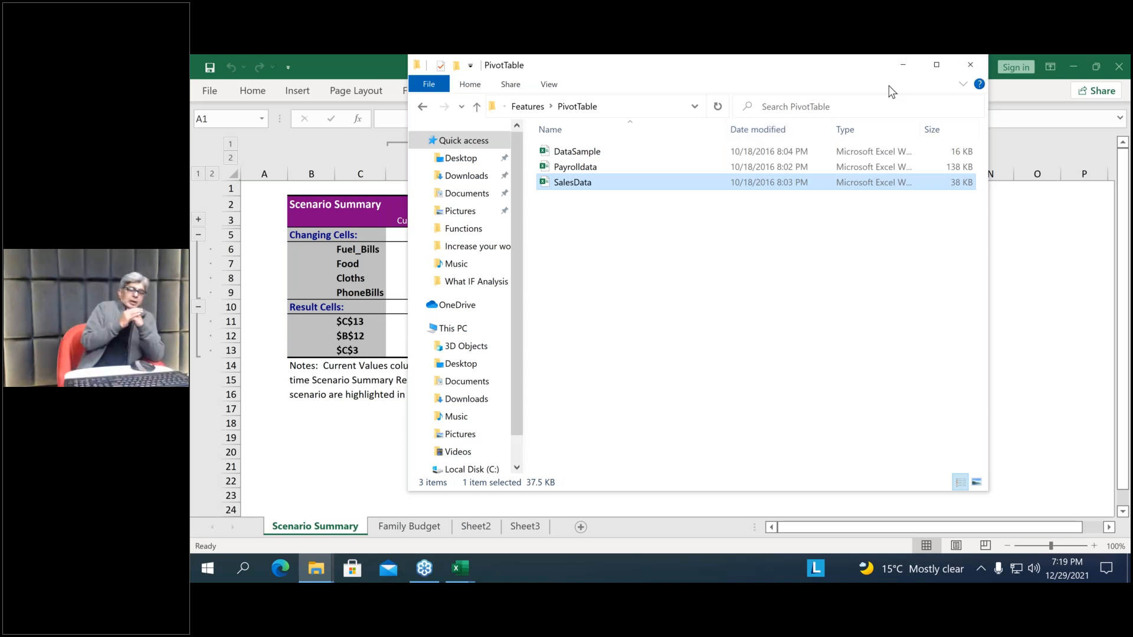
{"action": "left_click_drag", "start_coordinate": [819, 59], "coordinate": [896, 81]}
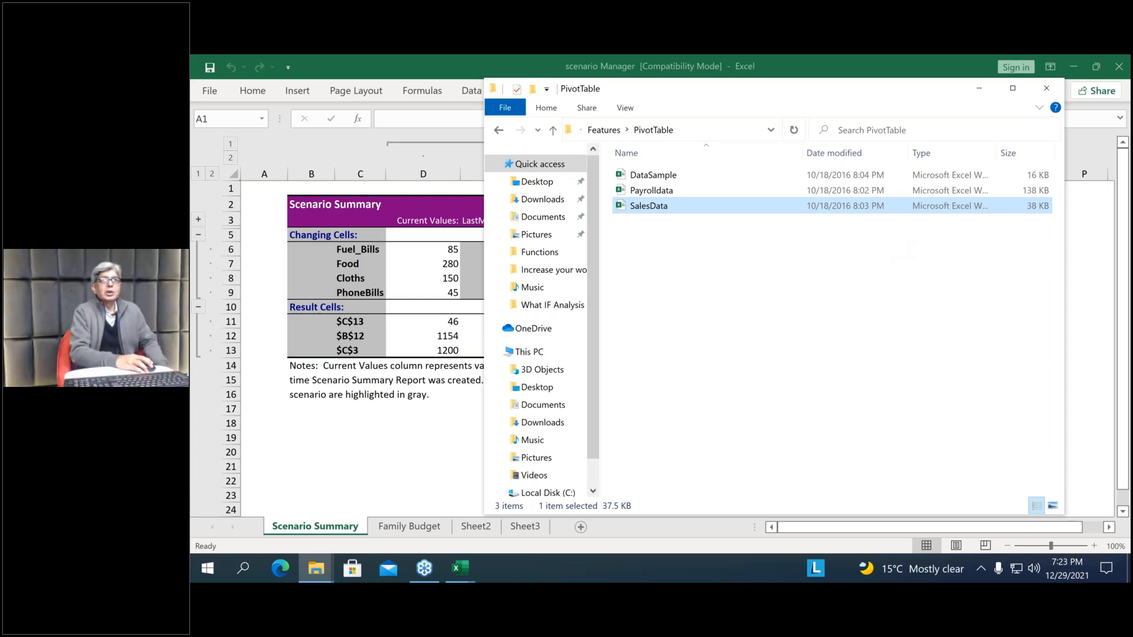
{"action": "left_click", "coordinate": [1013, 89]}
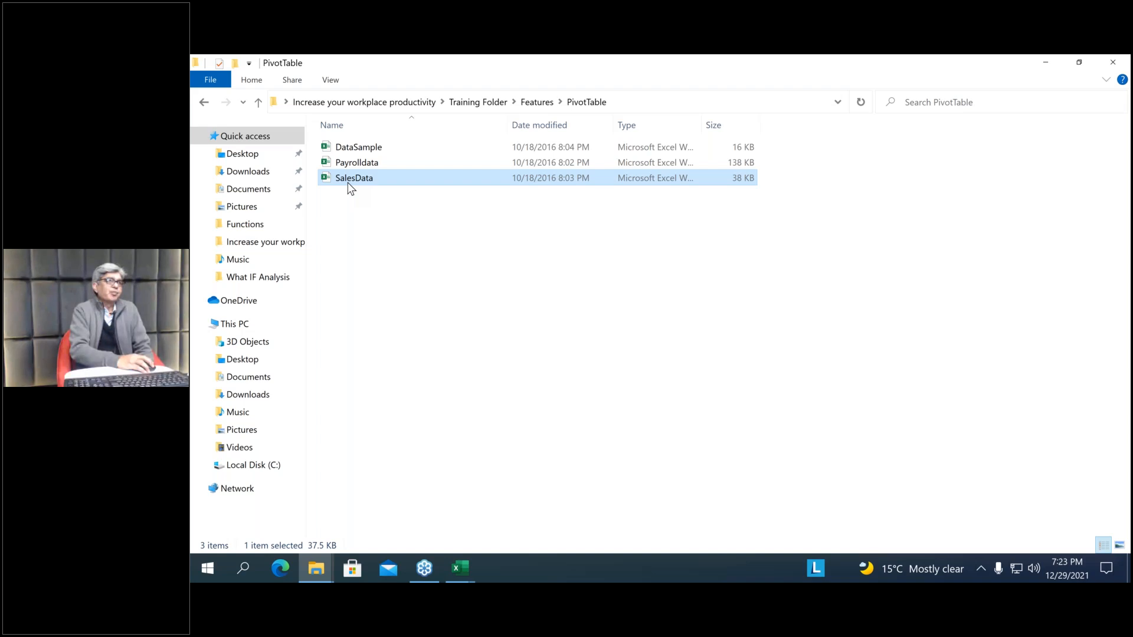
Open the SalesData workbook from the PivotTable folder as read-only and close it again
{"action": "mouse_move", "coordinate": [348, 182]}
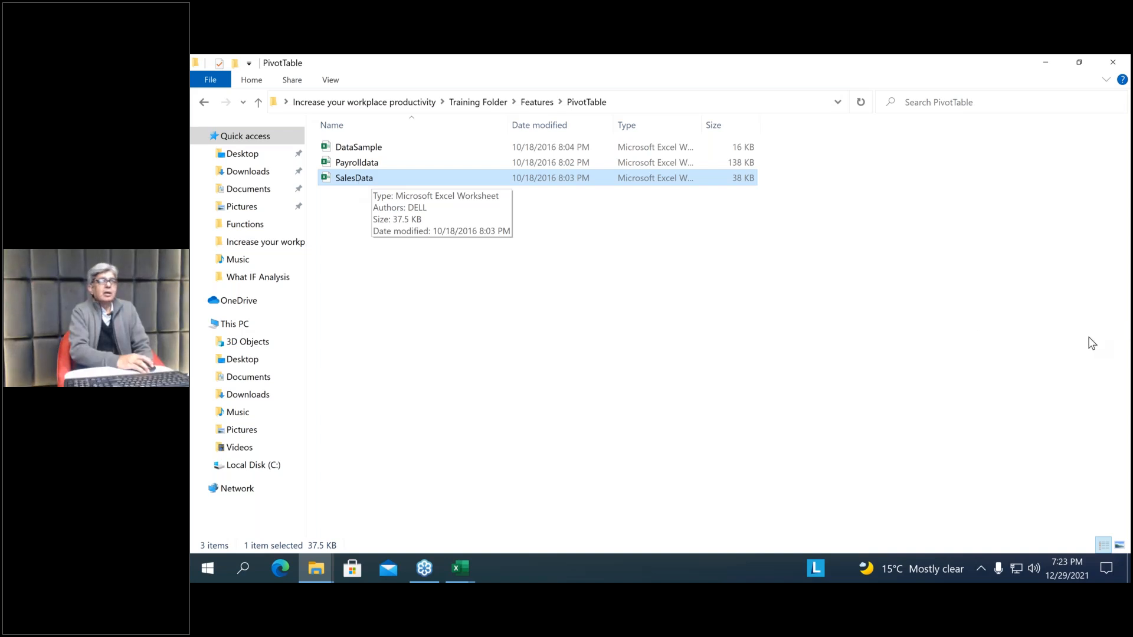
{"action": "double_click", "coordinate": [350, 178]}
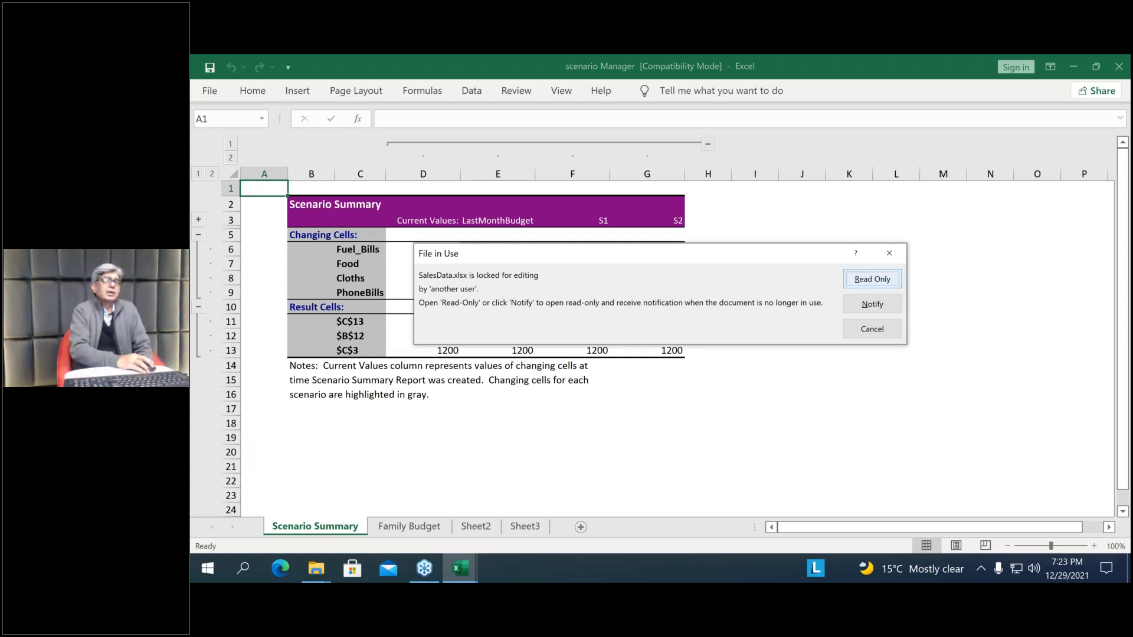
{"action": "left_click", "coordinate": [873, 280]}
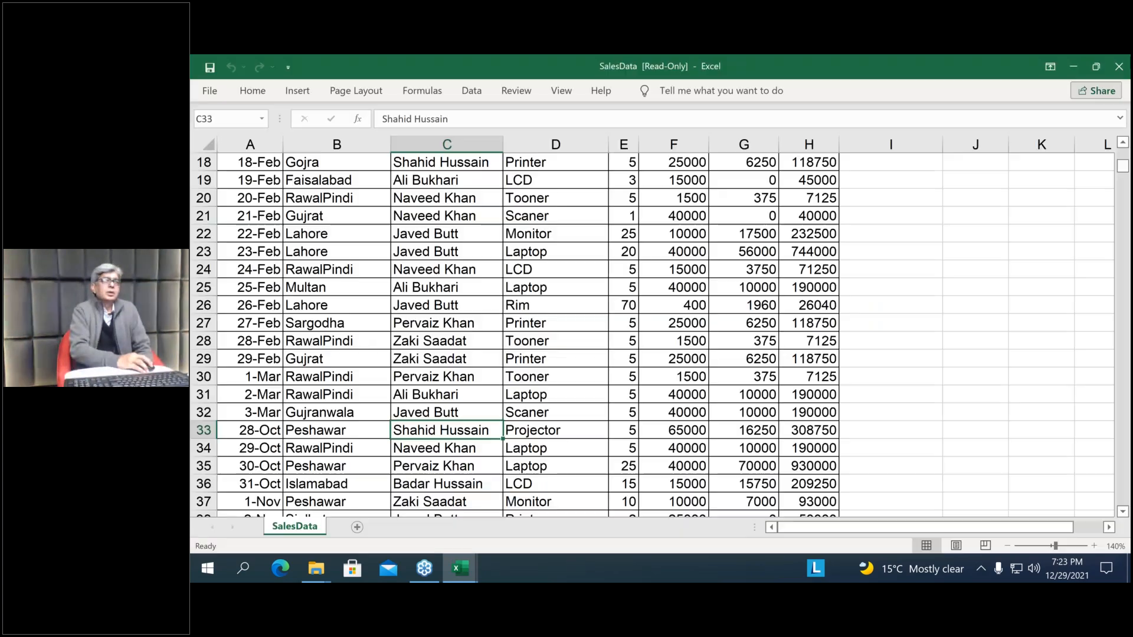
{"action": "left_click", "coordinate": [1119, 67]}
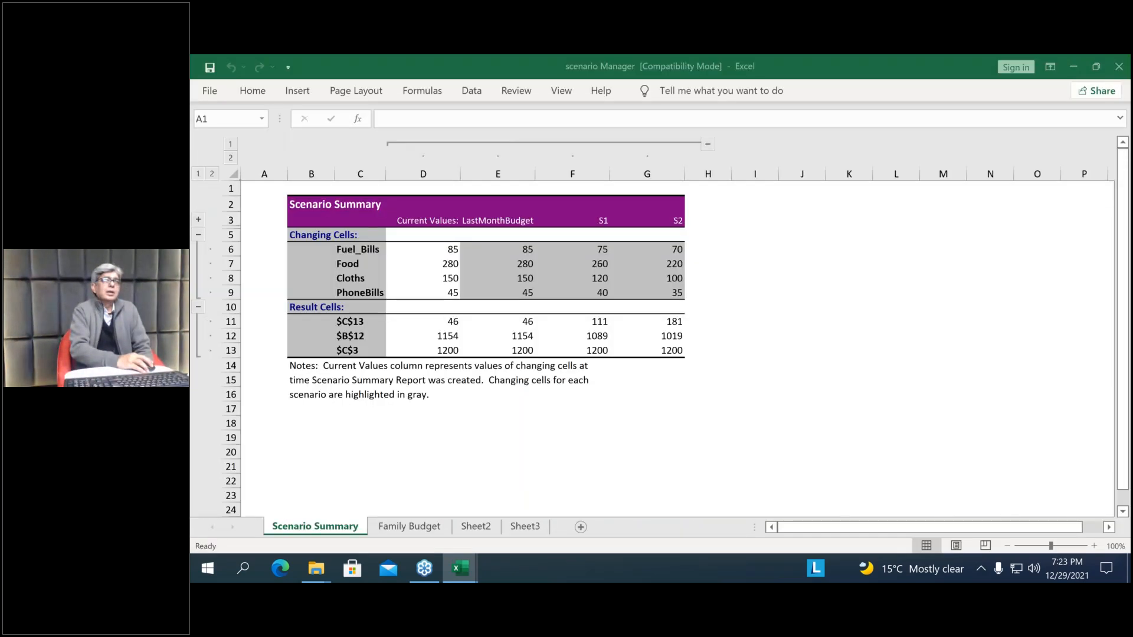
Close the data table example and scenario Manager workbooks without saving their changes
{"action": "left_click", "coordinate": [461, 570]}
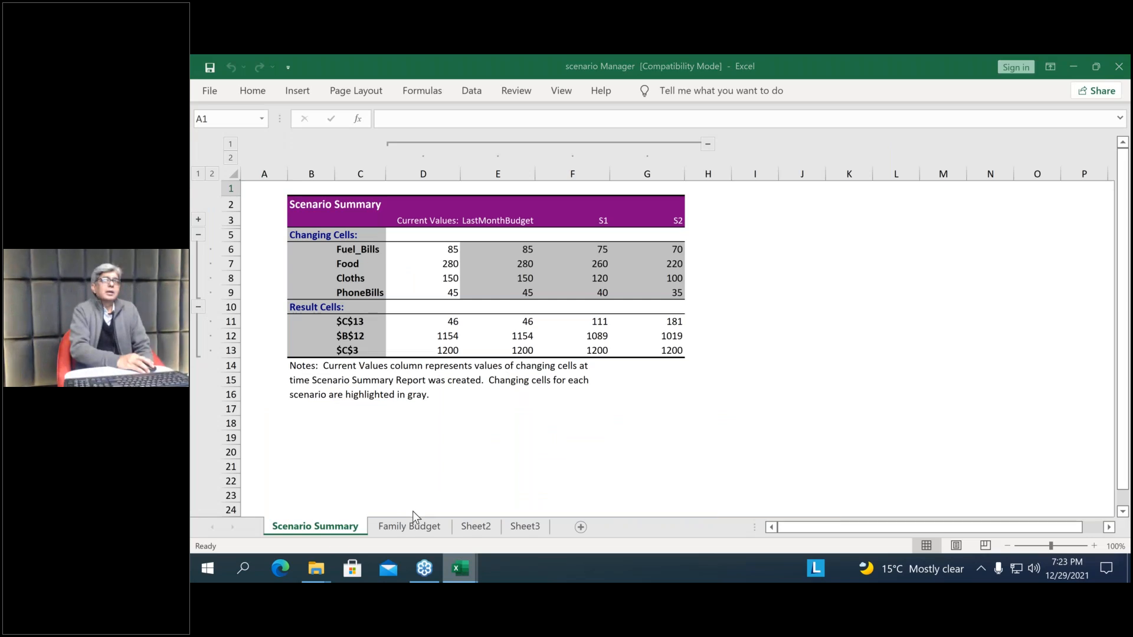
{"action": "left_click", "coordinate": [381, 508]}
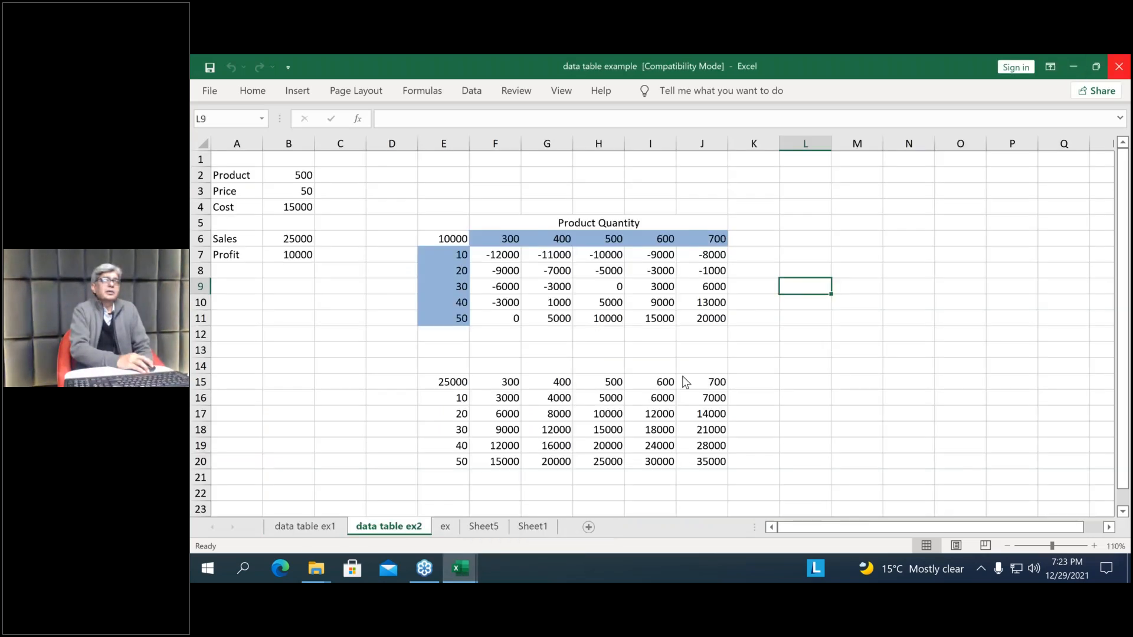
{"action": "left_click", "coordinate": [1119, 67]}
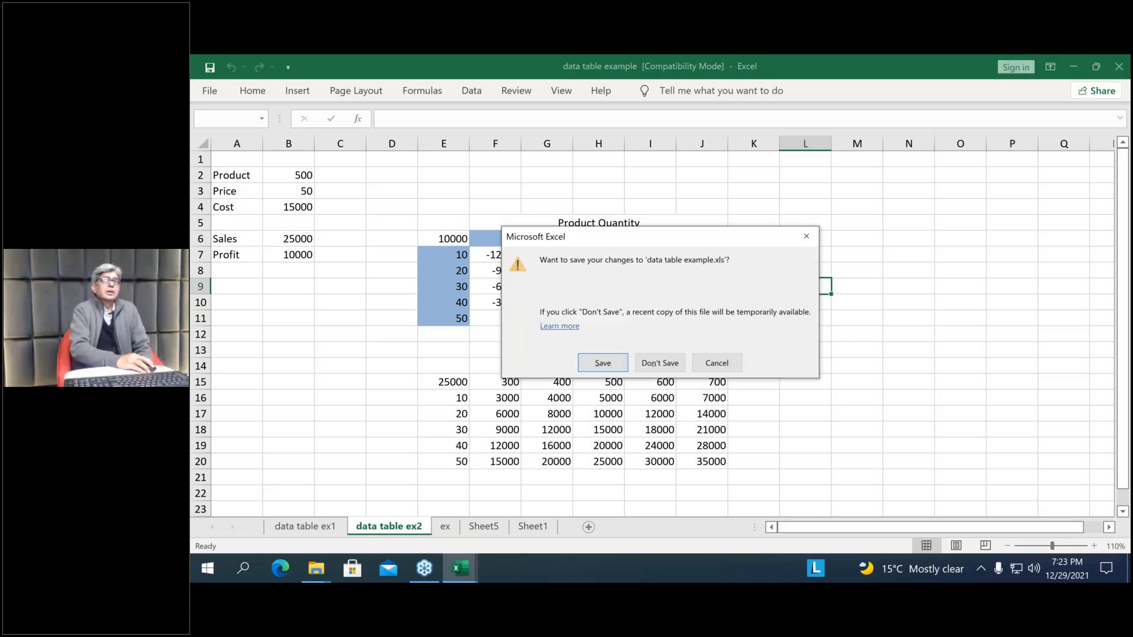
{"action": "left_click", "coordinate": [660, 363]}
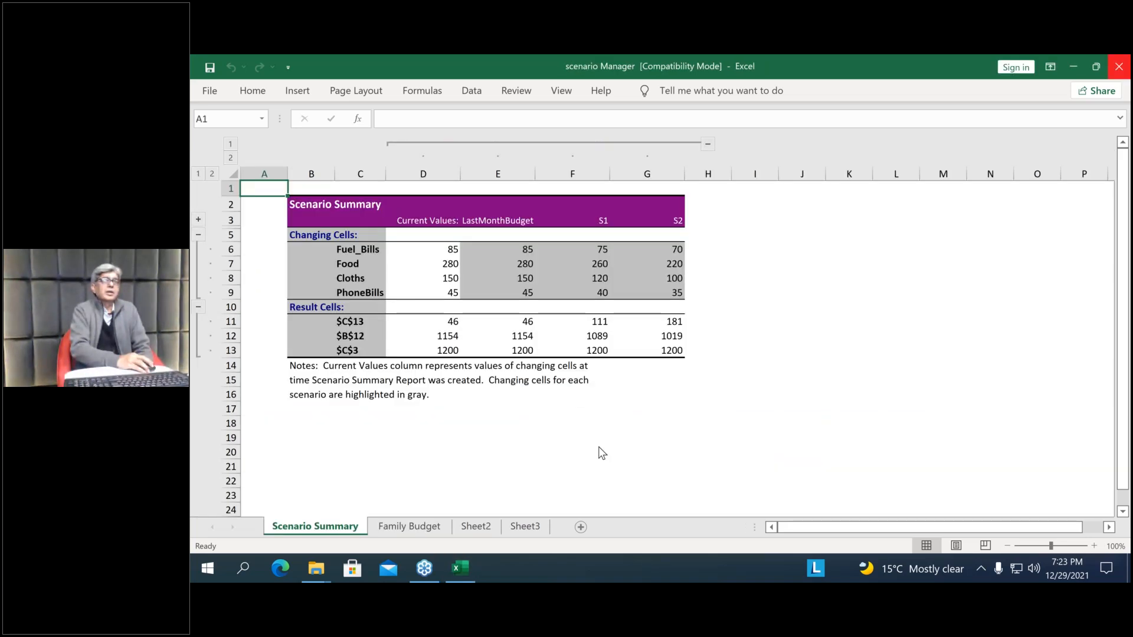
{"action": "left_click", "coordinate": [660, 363]}
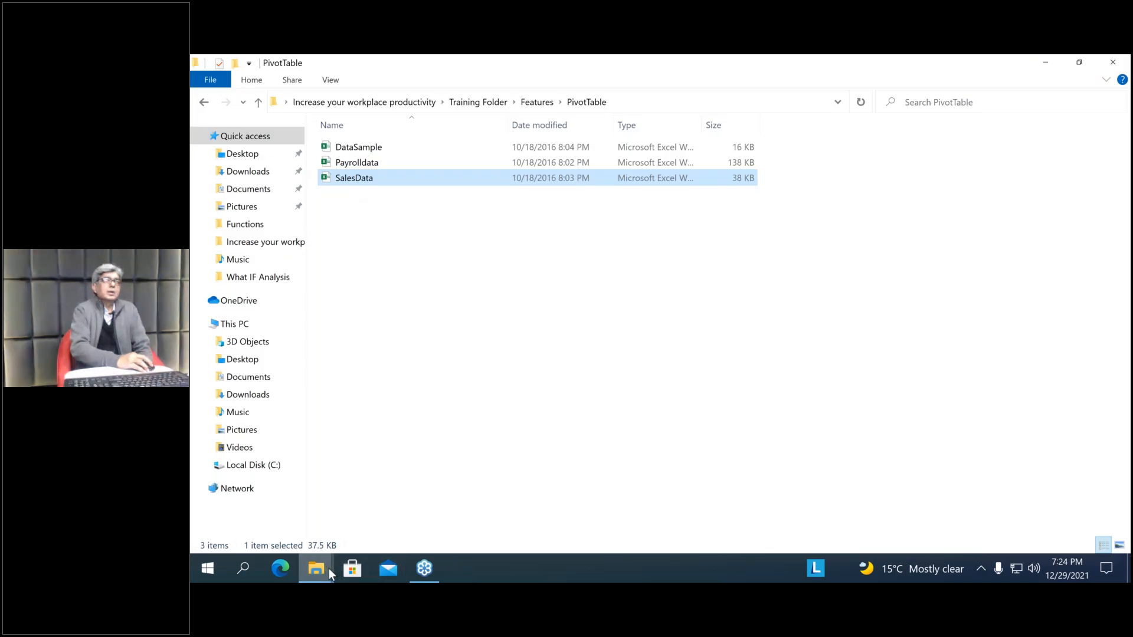
Open the SalesData workbook from the PivotTable folder as read-only and select cell B24 inside its data
{"action": "left_click", "coordinate": [330, 569]}
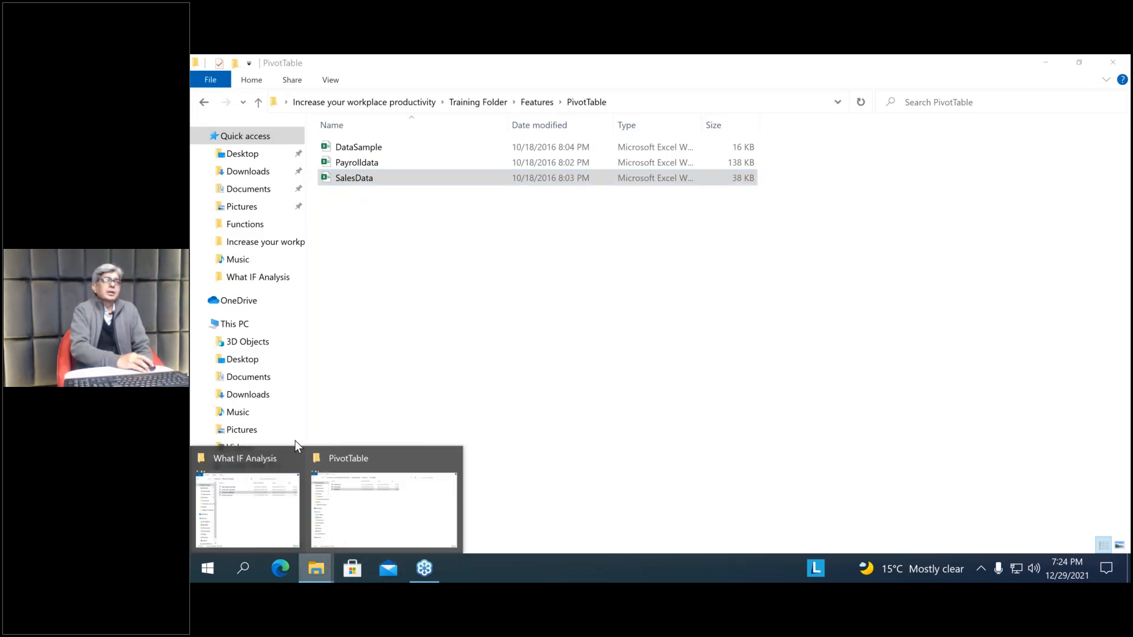
{"action": "left_click", "coordinate": [358, 180]}
{"action": "left_click", "coordinate": [356, 178]}
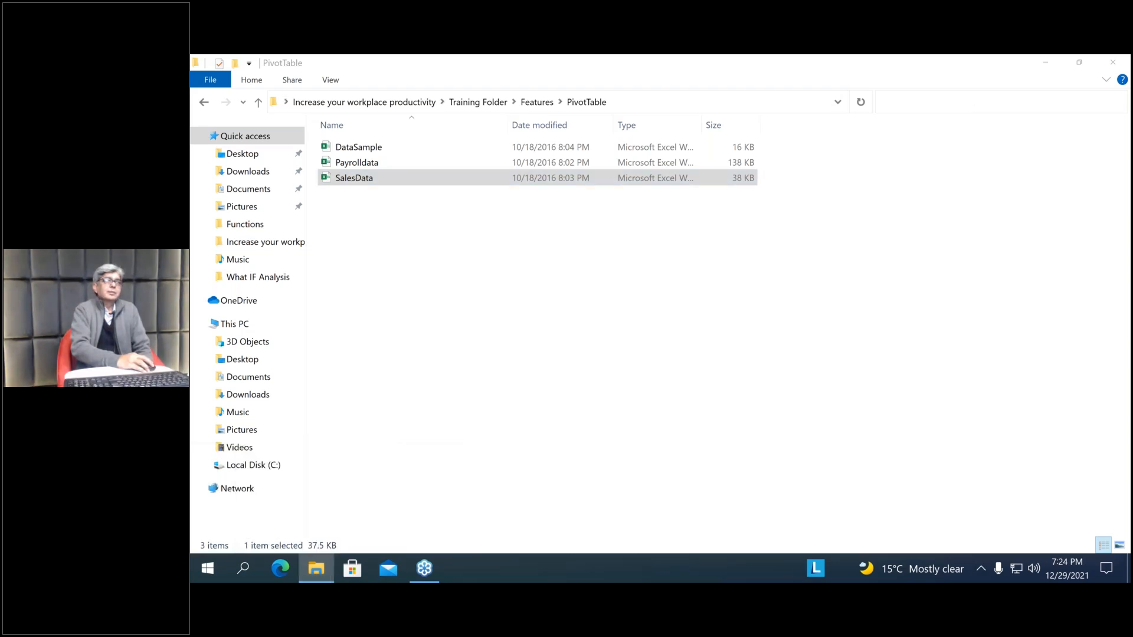
{"action": "double_click", "coordinate": [327, 181]}
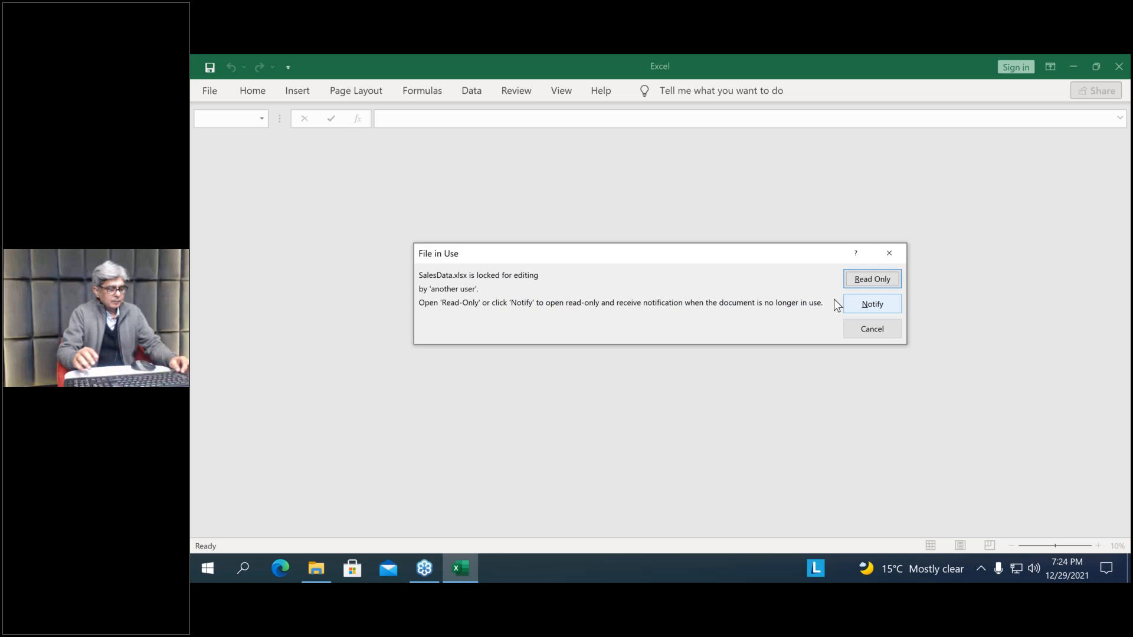
{"action": "key", "text": "Return"}
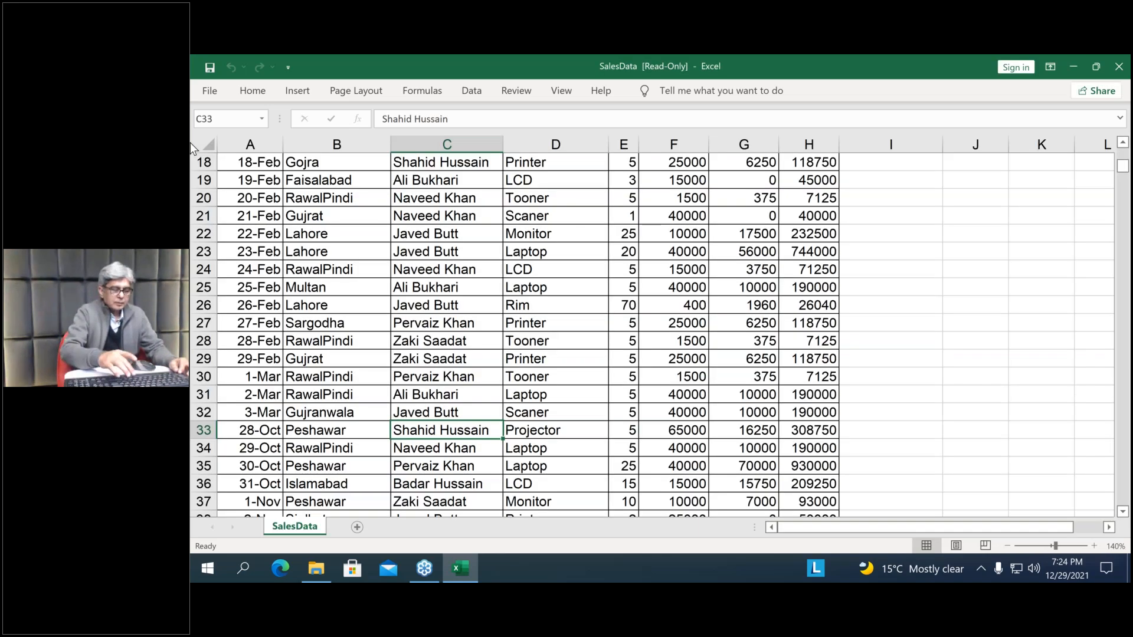
{"action": "left_click", "coordinate": [337, 269]}
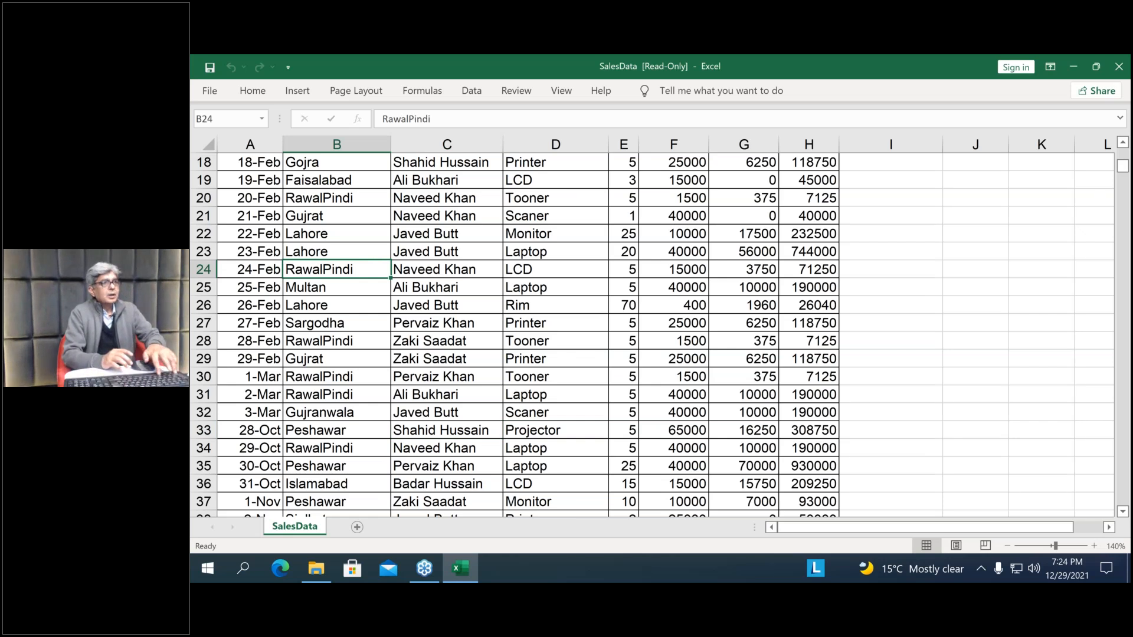
Copy the entire SalesData table into a new blank workbook, then close SalesData without keeping the clipboard contents
{"action": "key", "text": "ctrl+a"}
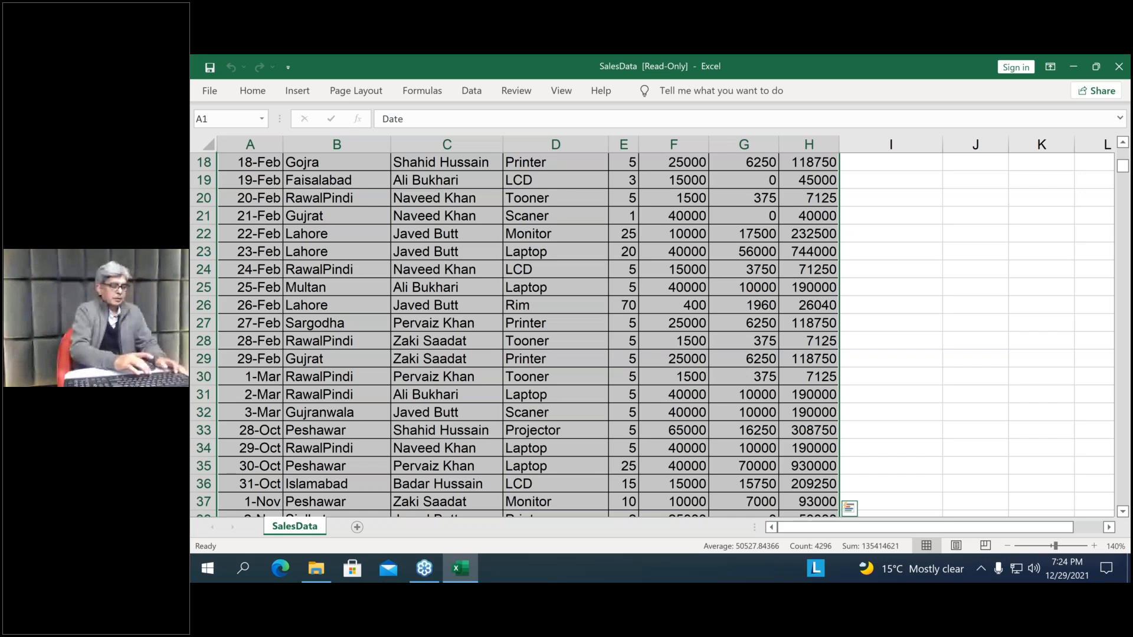
{"action": "key", "text": "ctrl+c"}
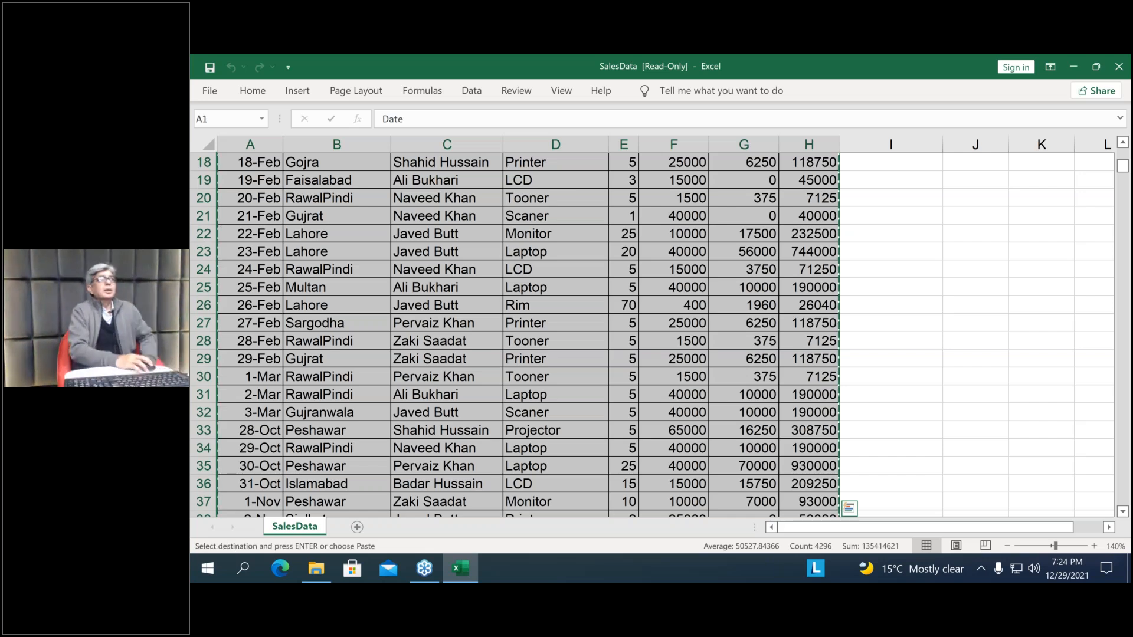
{"action": "key", "text": "ctrl+n"}
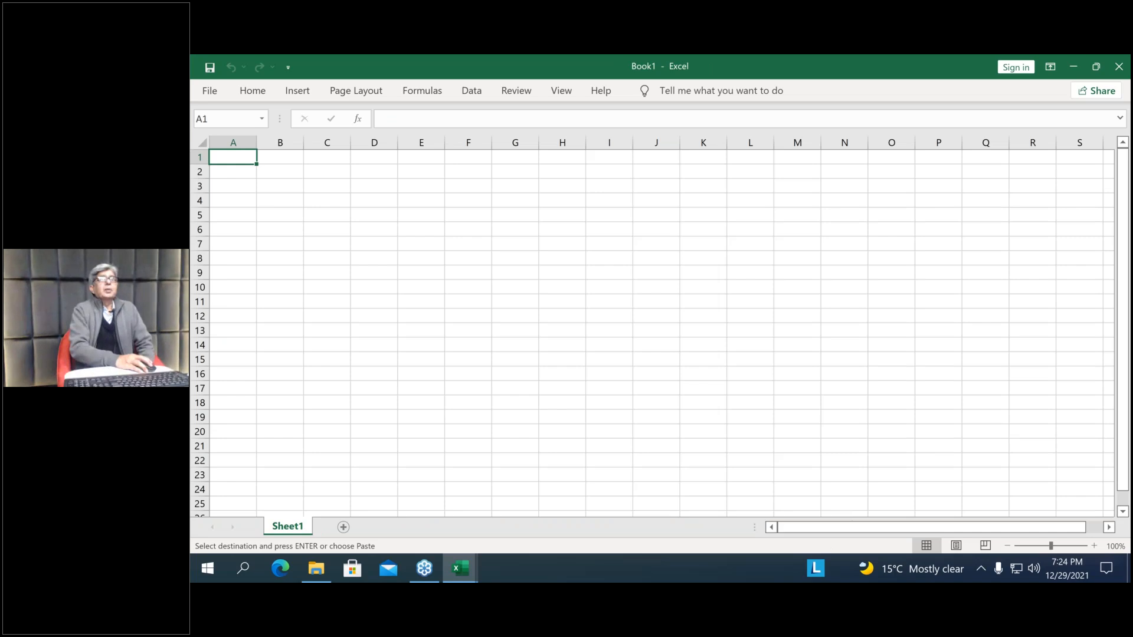
{"action": "key", "text": "ctrl+v"}
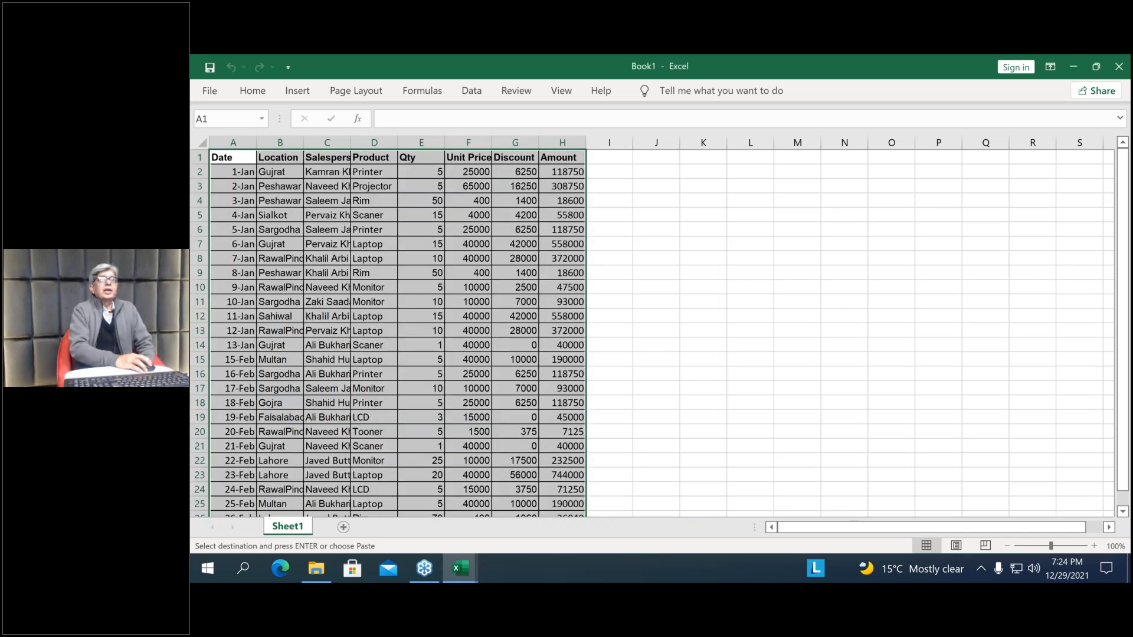
{"action": "left_click", "coordinate": [1119, 67]}
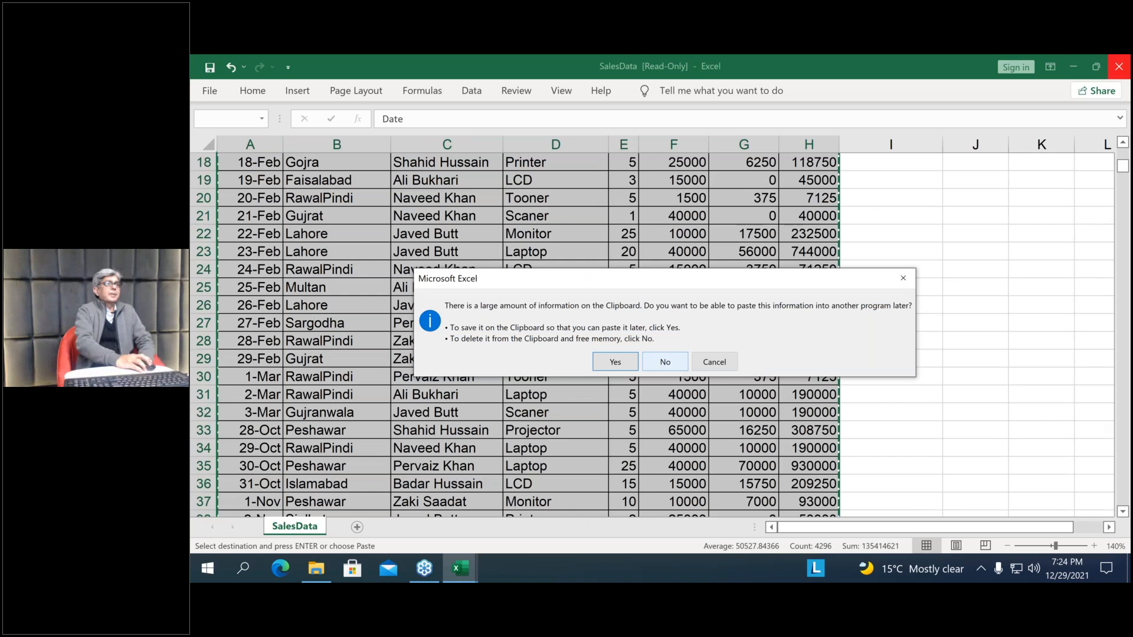
{"action": "left_click", "coordinate": [665, 362]}
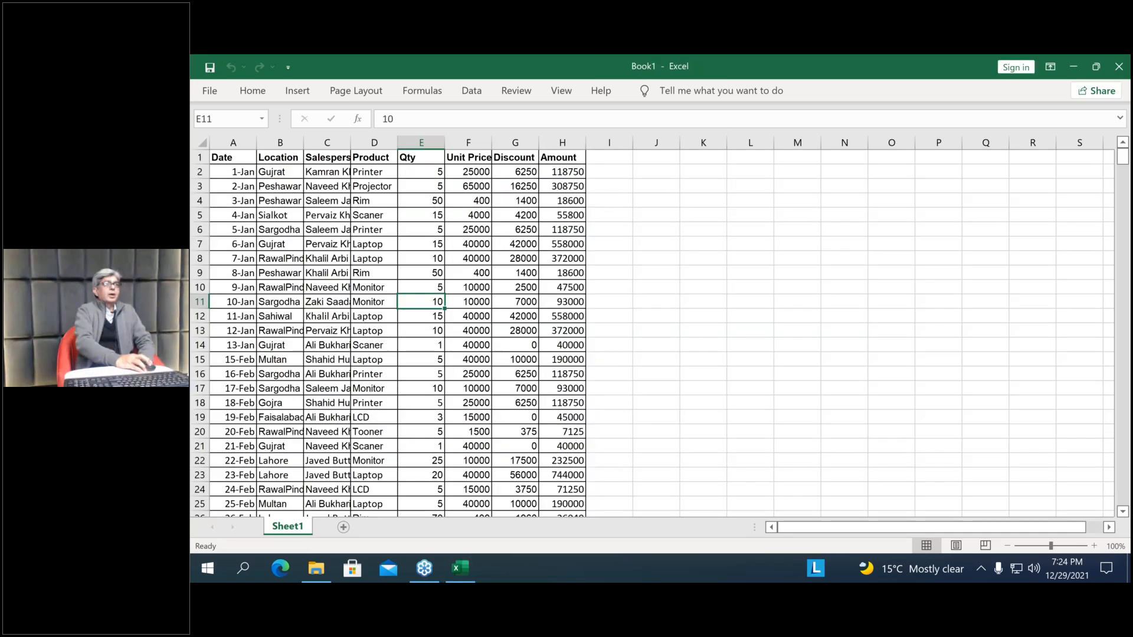
Examine the copied sales table's columns from Date to Amount and look through its records by date, location and salesperson
{"action": "left_click_drag", "start_coordinate": [233, 143], "coordinate": [586, 146]}
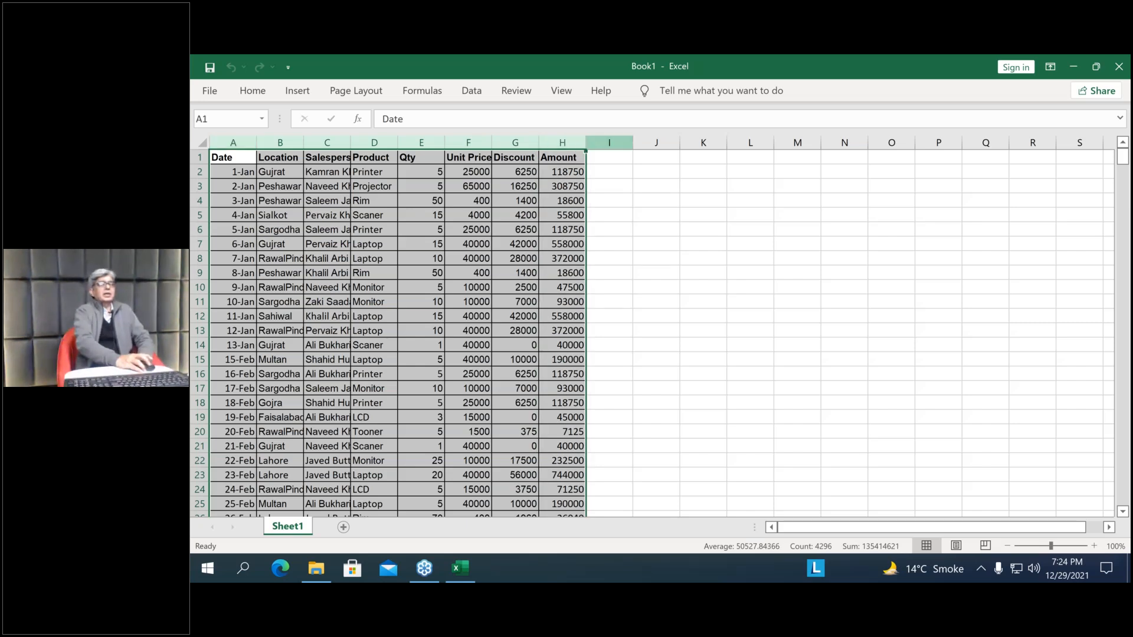
{"action": "left_click", "coordinate": [563, 142]}
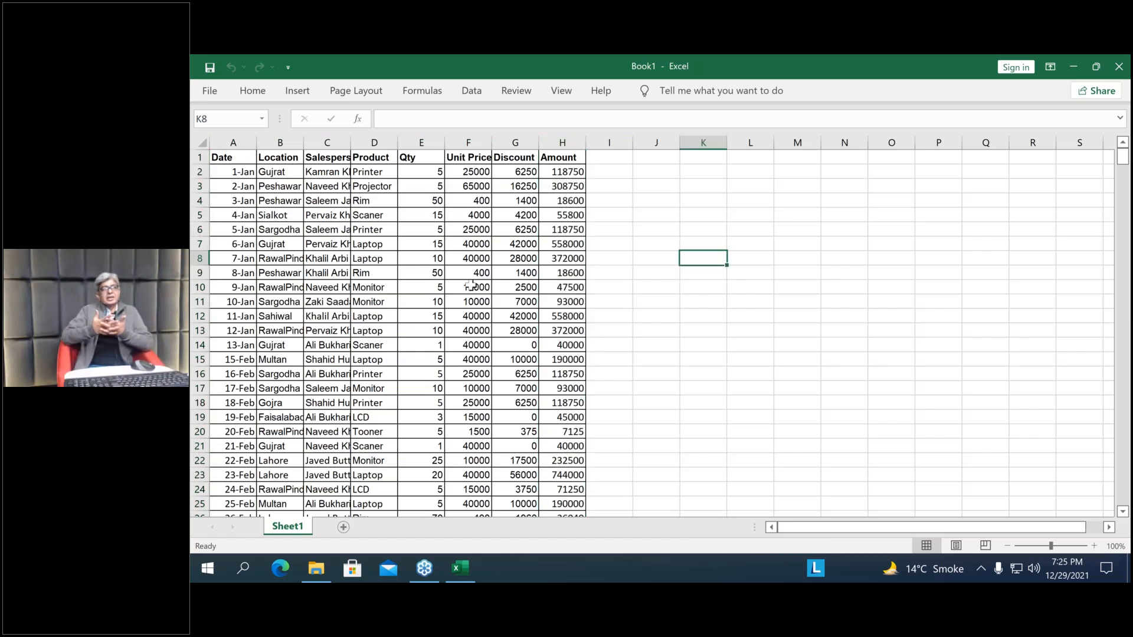
{"action": "left_click", "coordinate": [473, 286]}
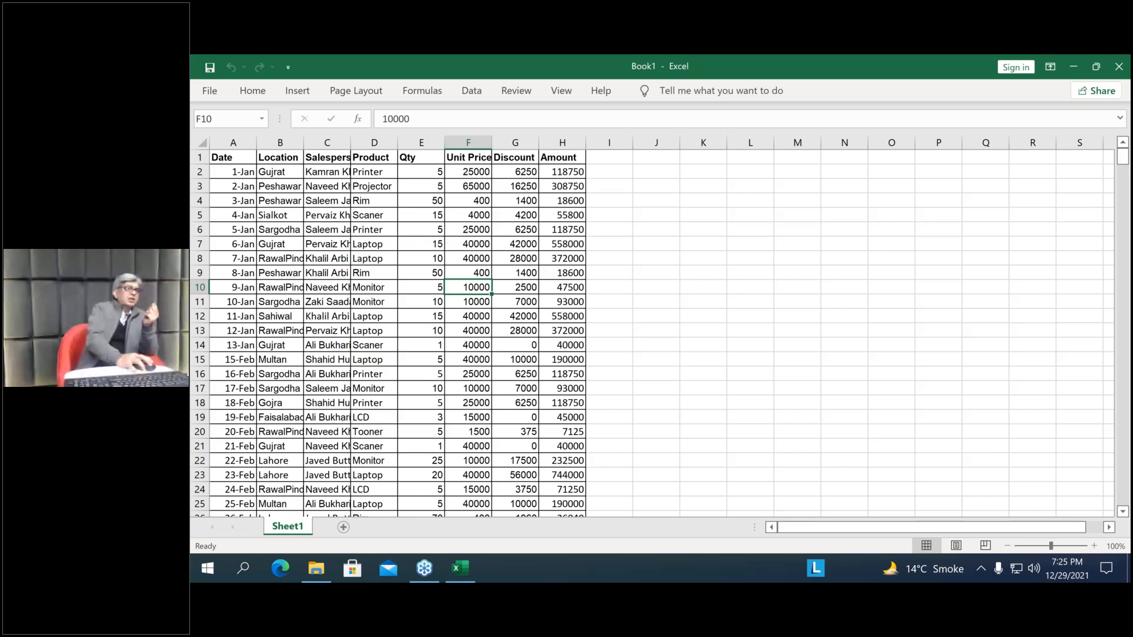
{"action": "left_click", "coordinate": [231, 170]}
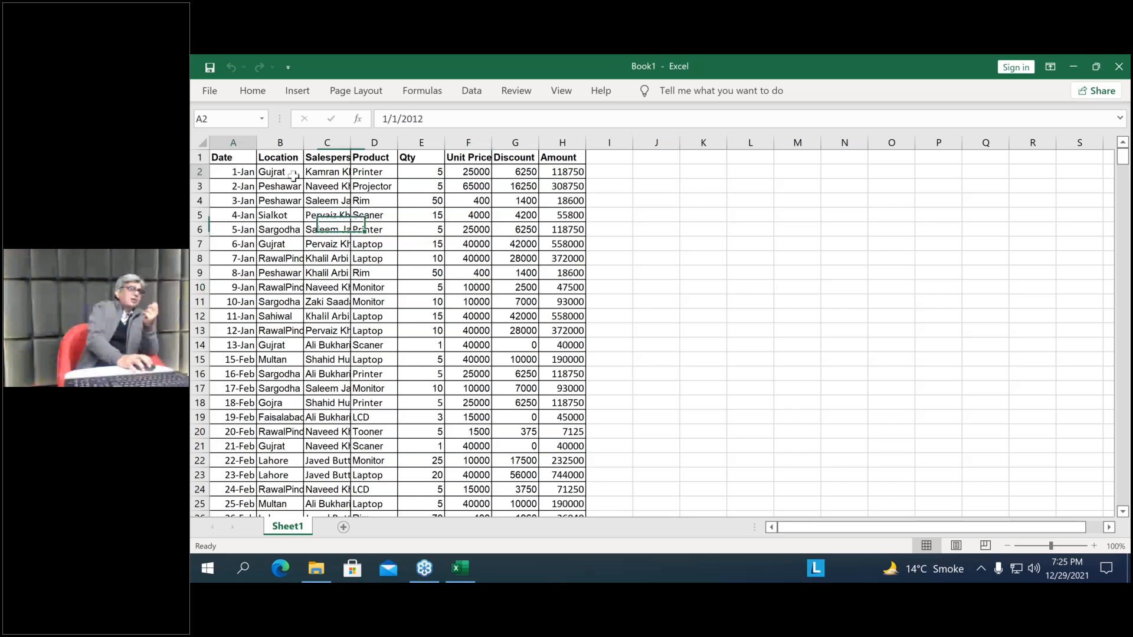
{"action": "key", "text": "shift+Right"}
{"action": "key", "text": "shift+Right"}
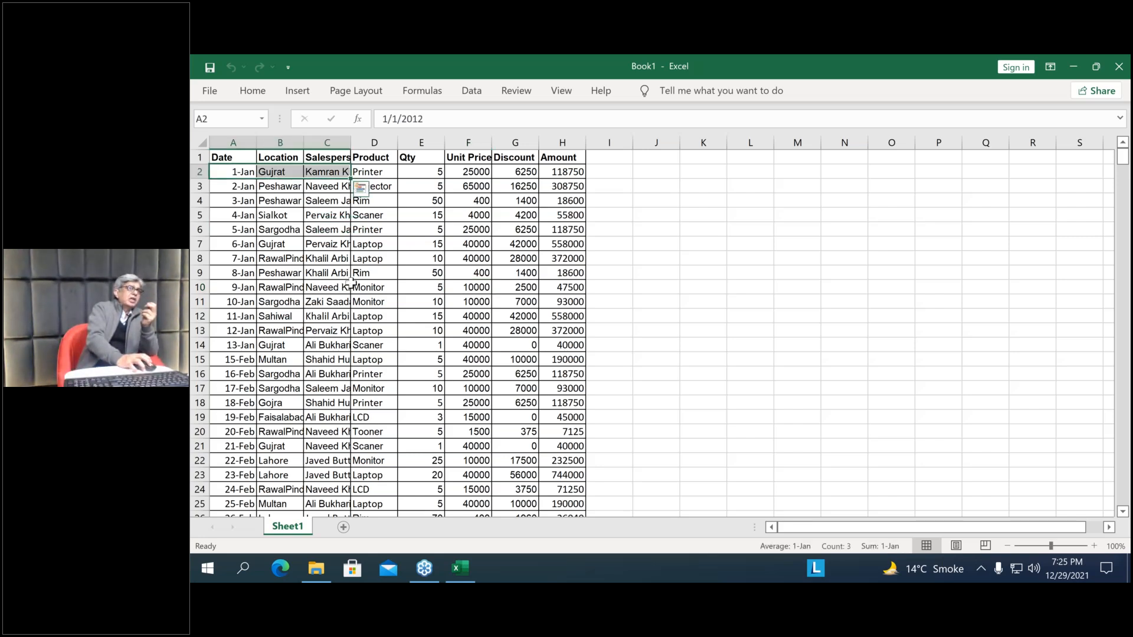
{"action": "scroll", "coordinate": [352, 284], "scroll_direction": "down", "scroll_amount": 7}
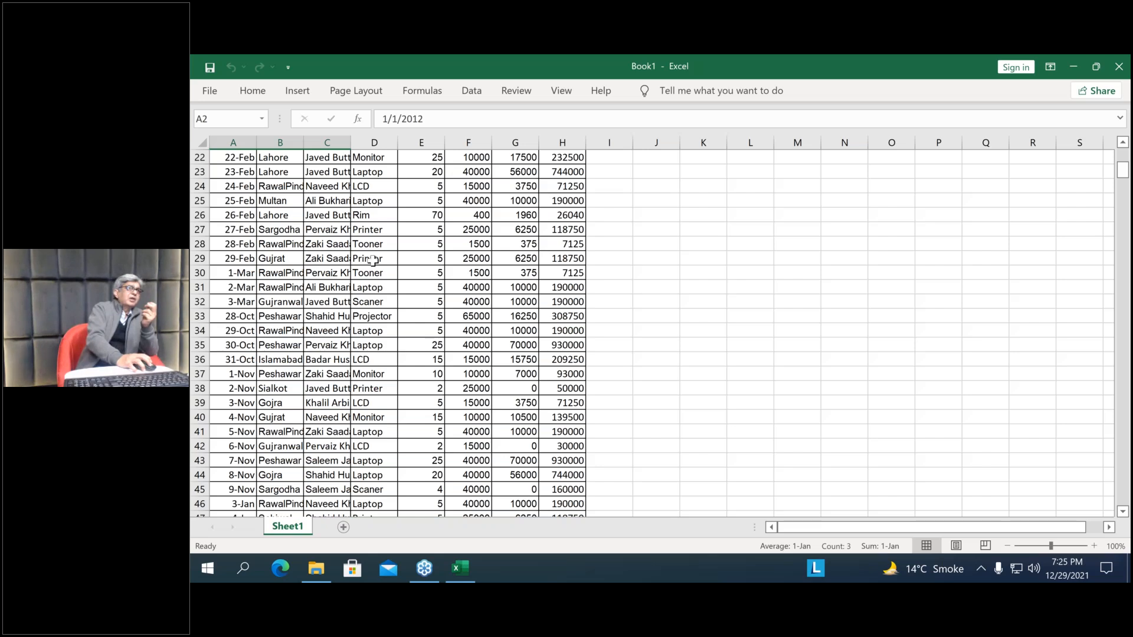
{"action": "scroll", "coordinate": [373, 261], "scroll_direction": "down", "scroll_amount": 4}
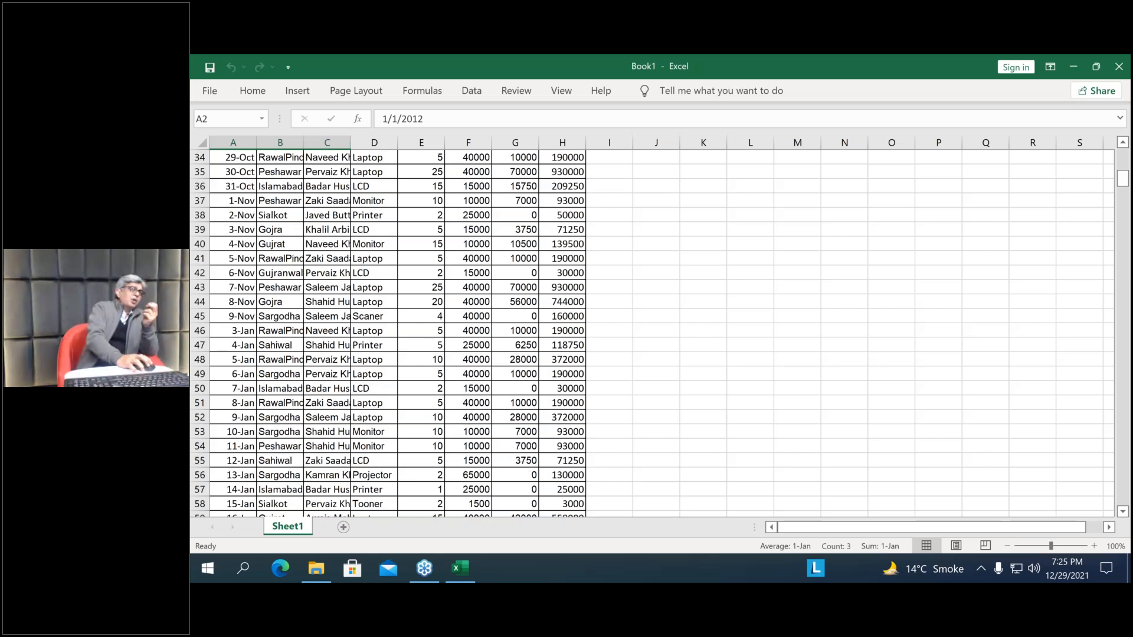
Autofit the width of the Location column and select a cell in the Product column
{"action": "double_click", "coordinate": [304, 143]}
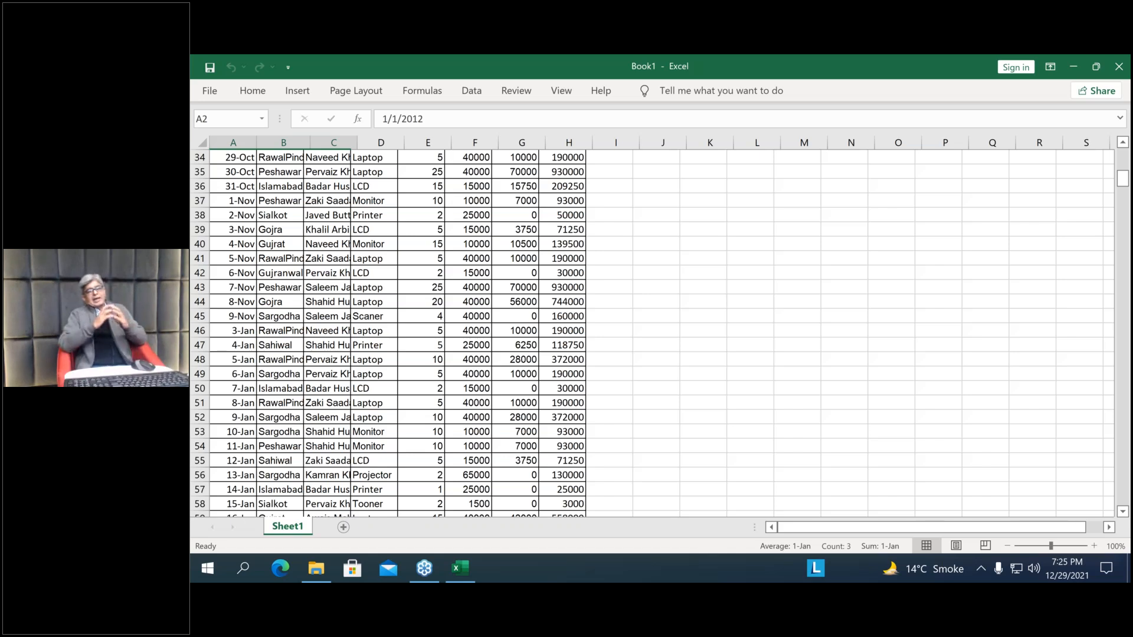
{"action": "scroll", "coordinate": [403, 364], "scroll_direction": "up", "scroll_amount": 3}
{"action": "left_click", "coordinate": [402, 362]}
{"action": "scroll", "coordinate": [413, 356], "scroll_direction": "up", "scroll_amount": 8}
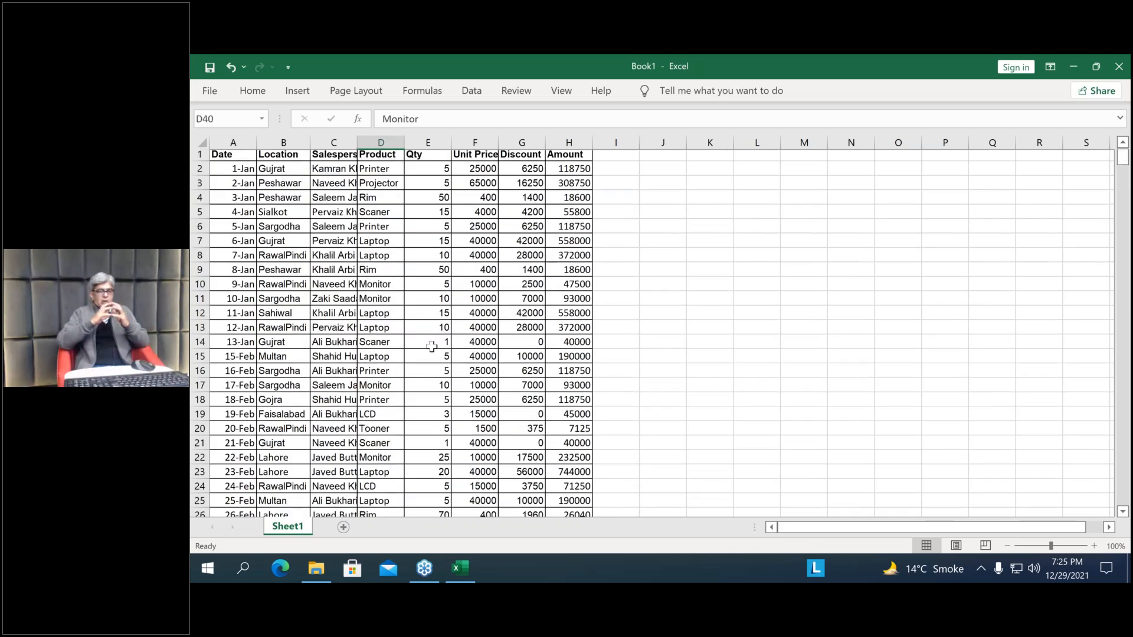
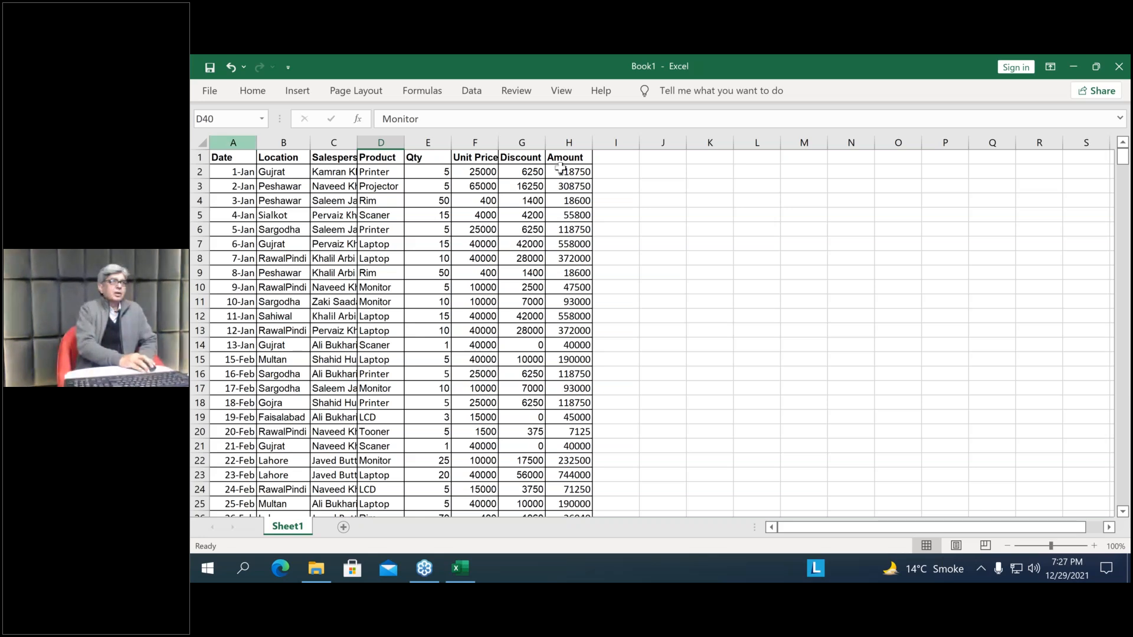
Autofit the widths of columns A to H so every sales field from Date to Amount fits its contents
{"action": "left_click_drag", "start_coordinate": [233, 143], "coordinate": [569, 143]}
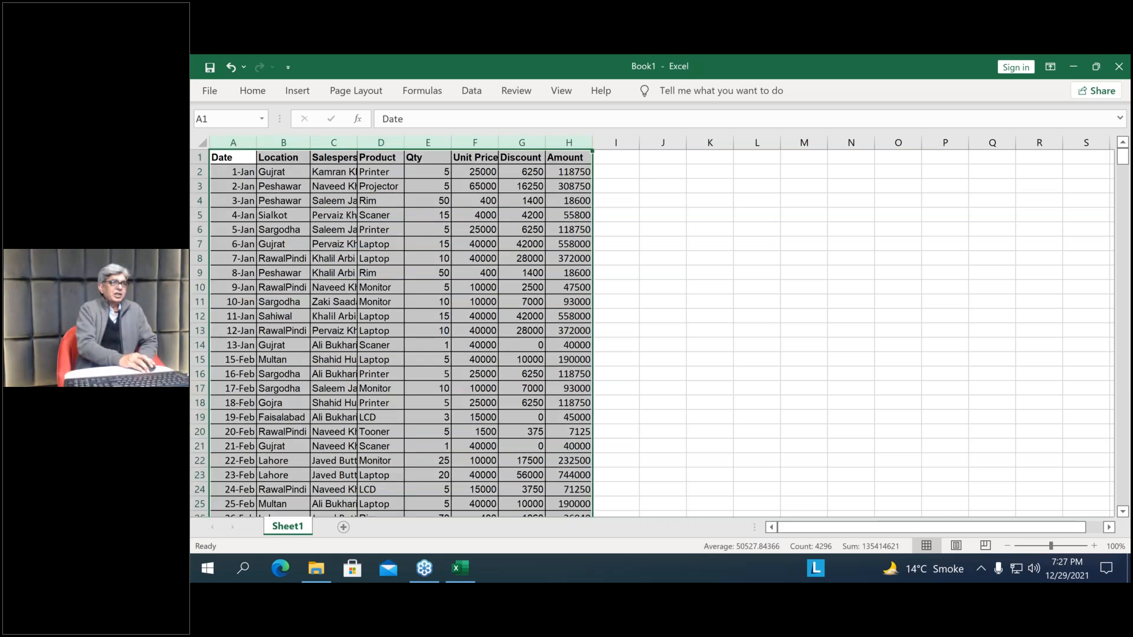
{"action": "double_click", "coordinate": [592, 143]}
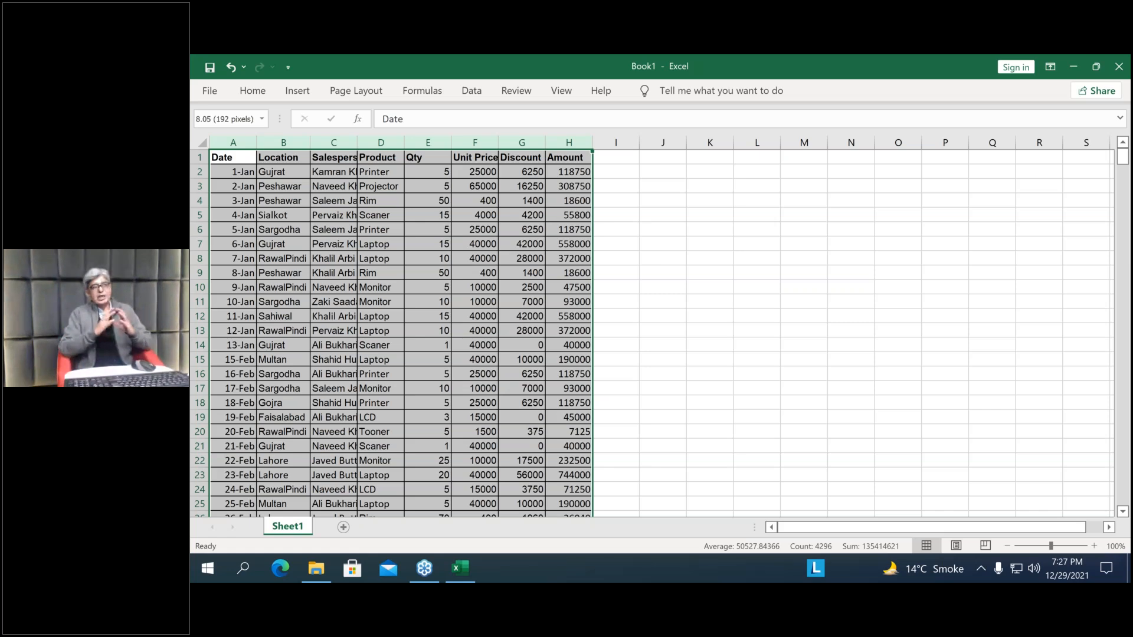
{"action": "left_click", "coordinate": [552, 230]}
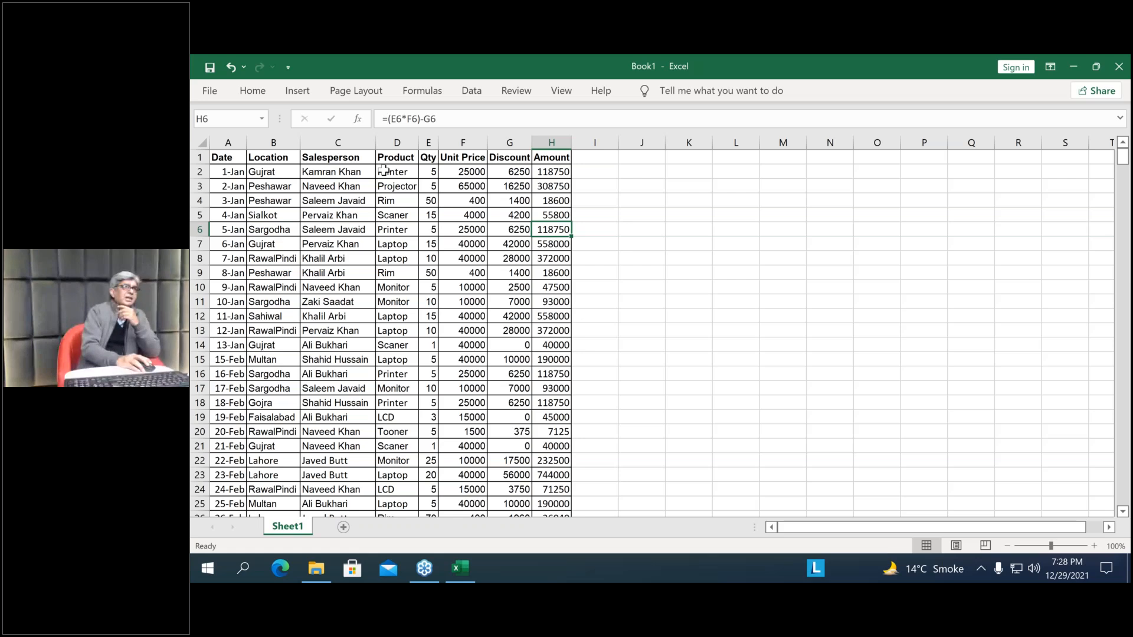
Look over the table's header row and its records from row 1 down to row 21
{"action": "left_click_drag", "start_coordinate": [228, 157], "coordinate": [273, 157]}
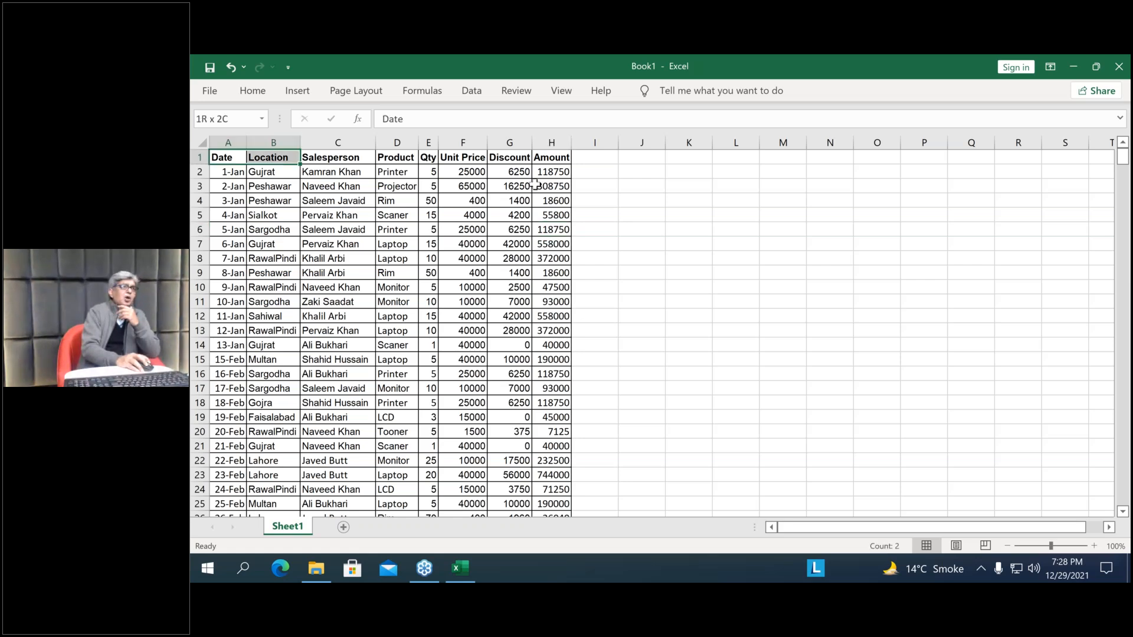
{"action": "left_click_drag", "start_coordinate": [536, 186], "coordinate": [493, 356]}
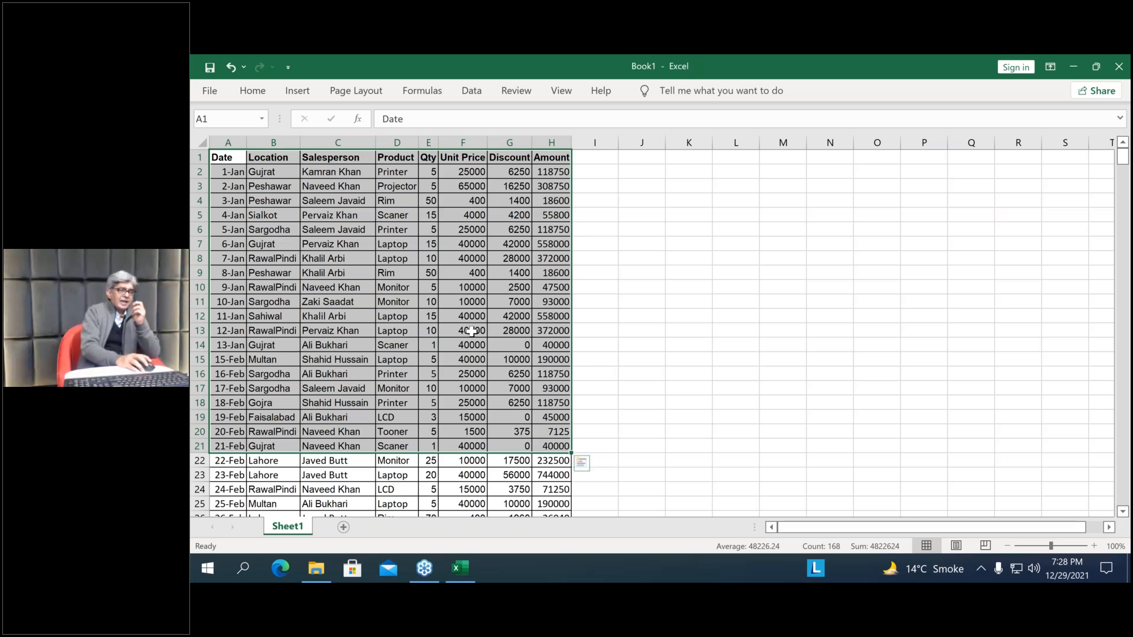
{"action": "left_click", "coordinate": [471, 331]}
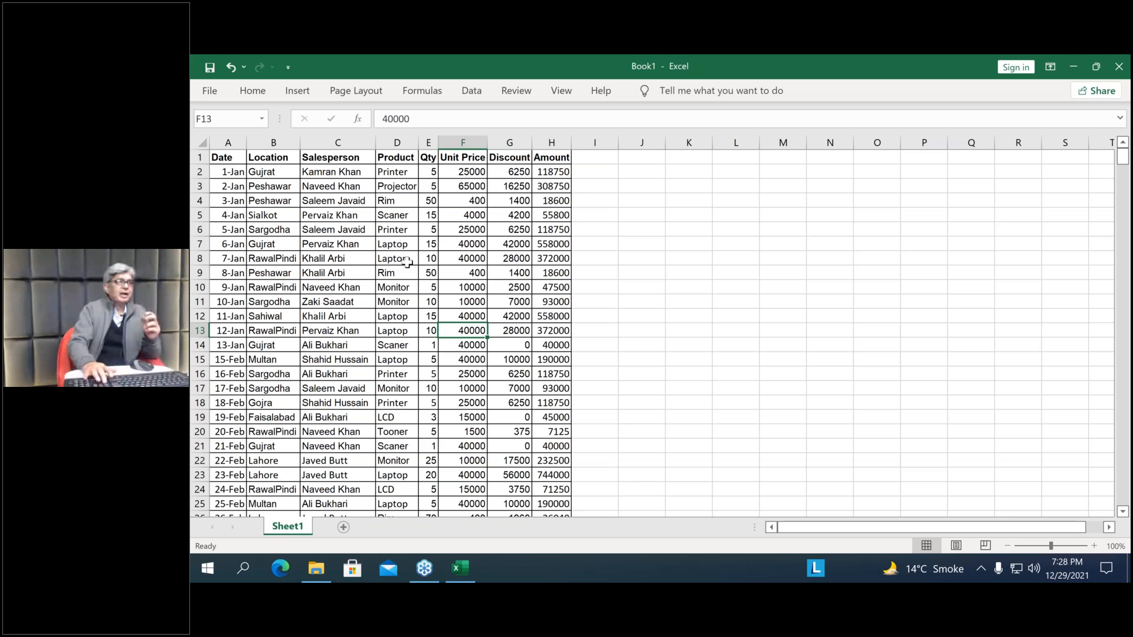
Clear the product in cell D6, then look over the Location and Salesperson columns and their headings
{"action": "left_click", "coordinate": [405, 231]}
{"action": "key", "text": "Delete"}
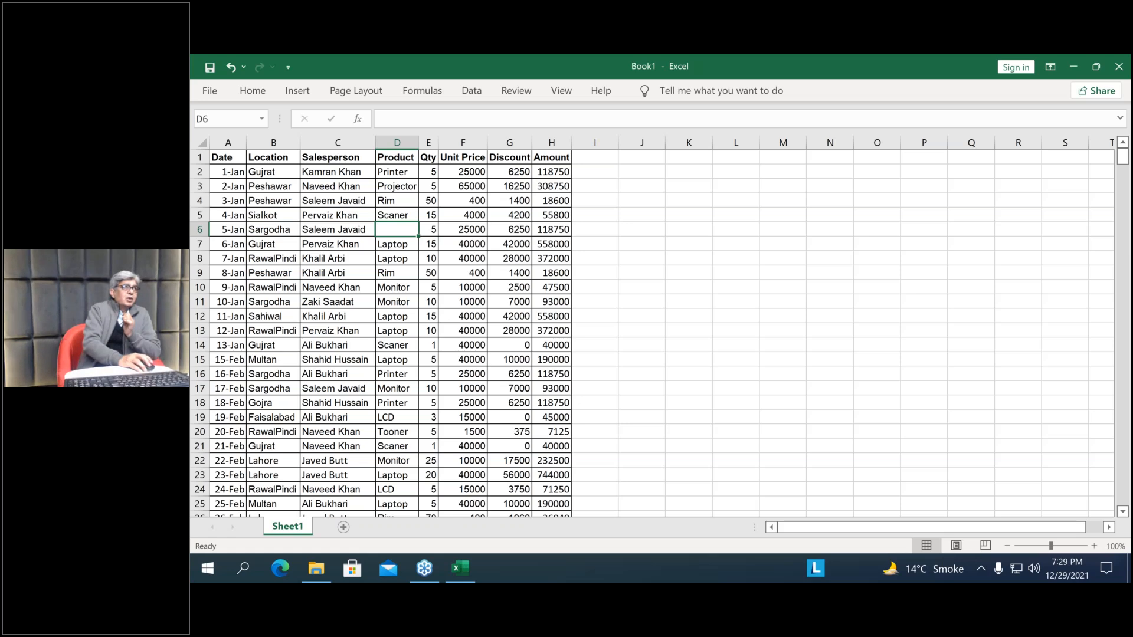
{"action": "left_click", "coordinate": [272, 143]}
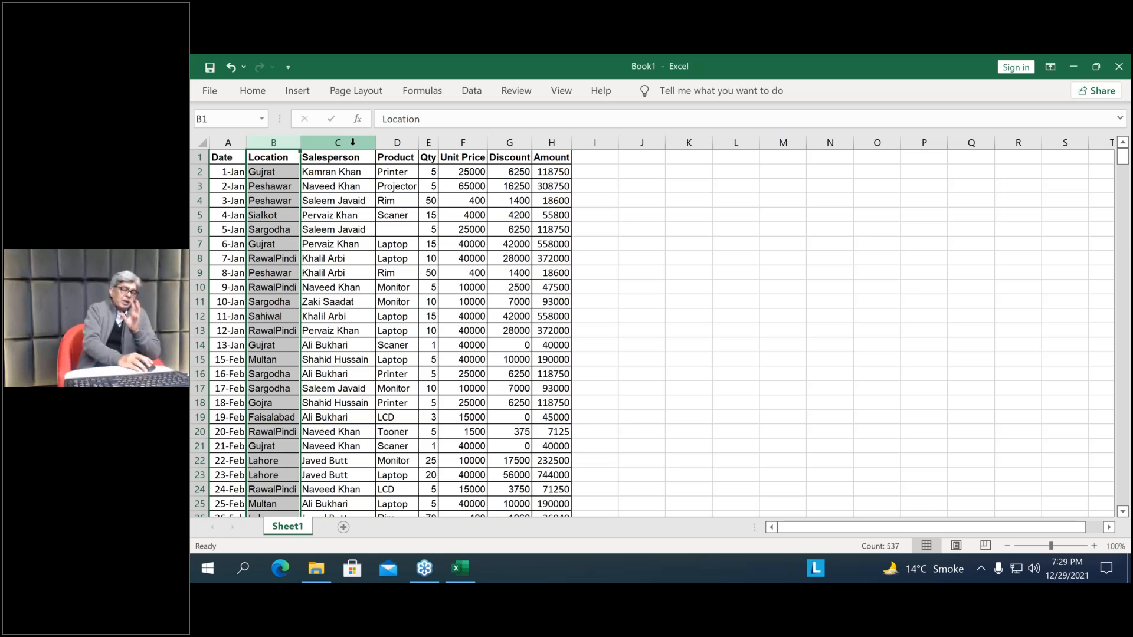
{"action": "left_click", "coordinate": [356, 142]}
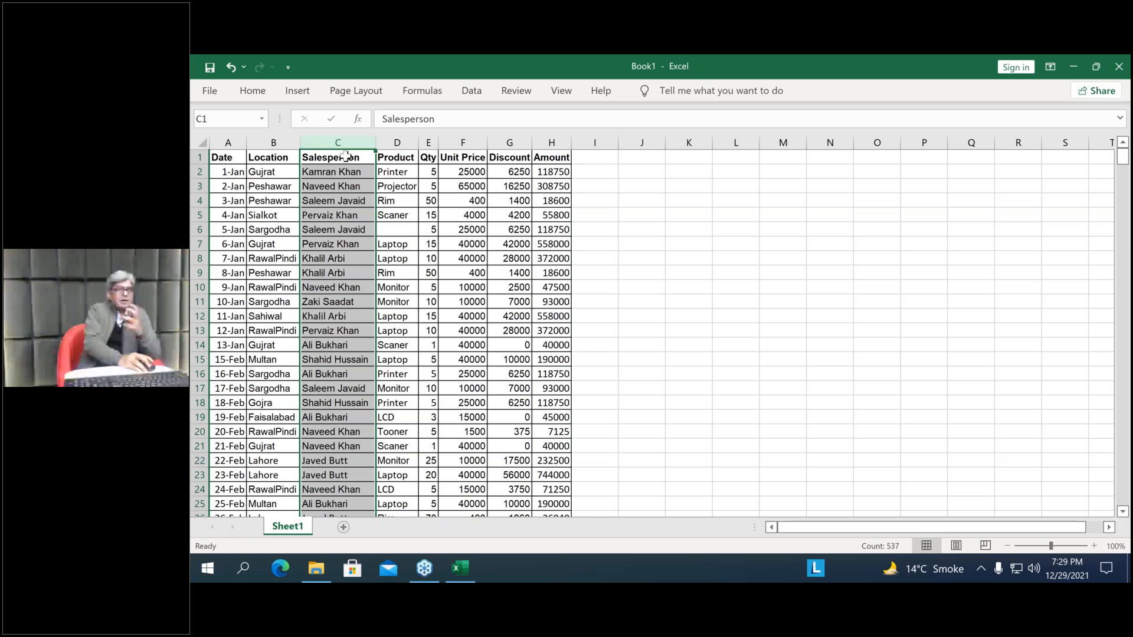
{"action": "left_click", "coordinate": [345, 157]}
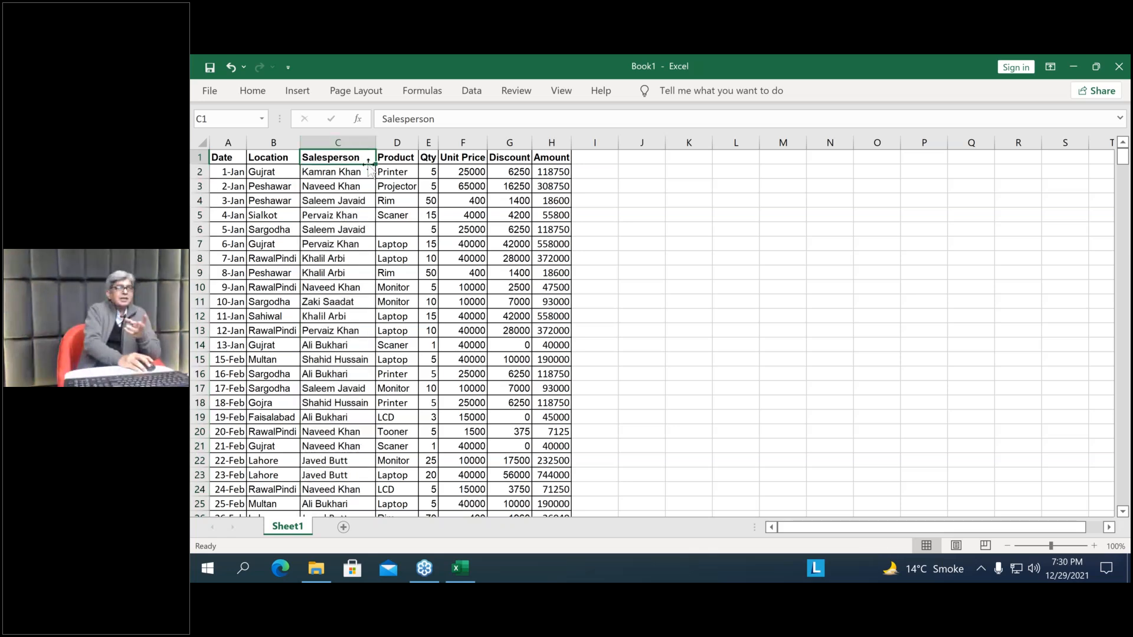
Fill the blank product cell D6 with Printer
{"action": "left_click", "coordinate": [395, 233]}
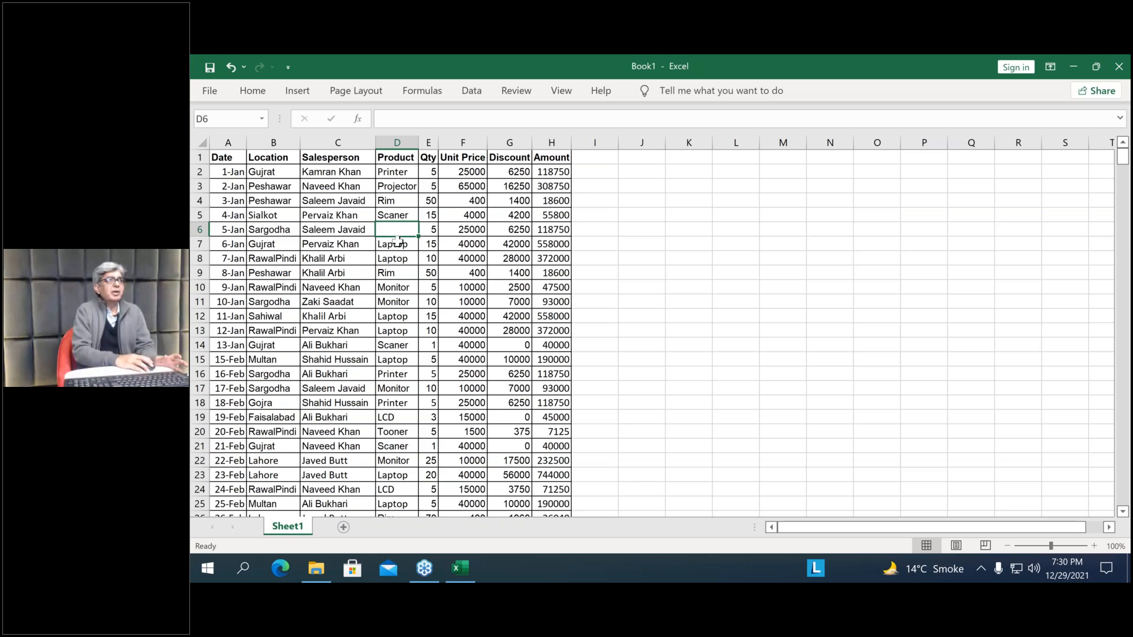
{"action": "left_click_drag", "start_coordinate": [397, 258], "coordinate": [397, 243]}
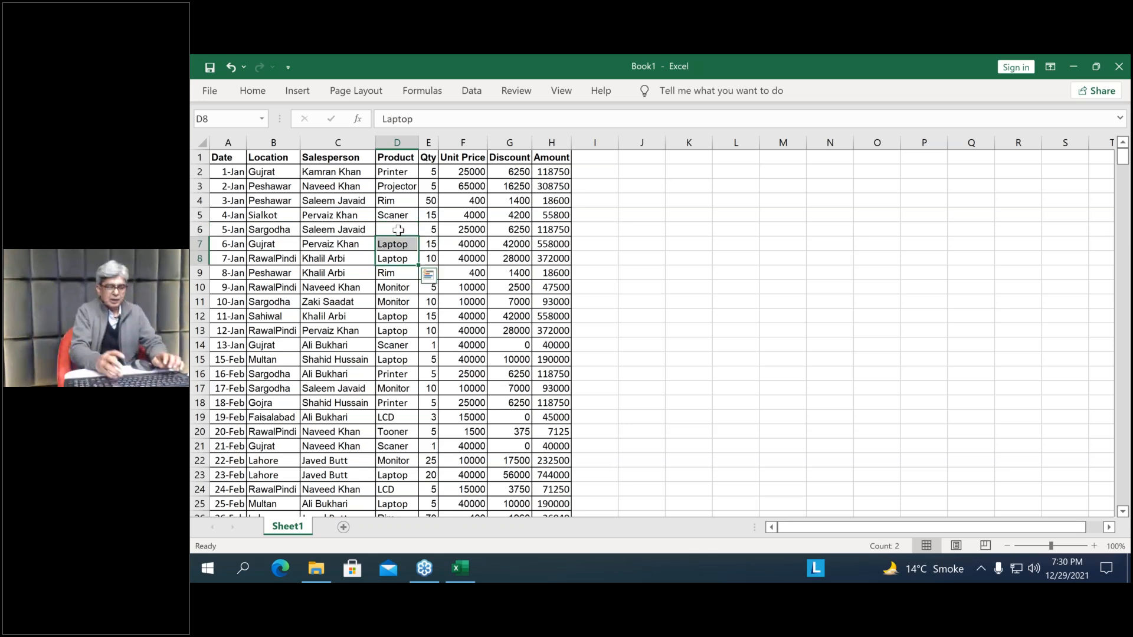
{"action": "left_click", "coordinate": [398, 230]}
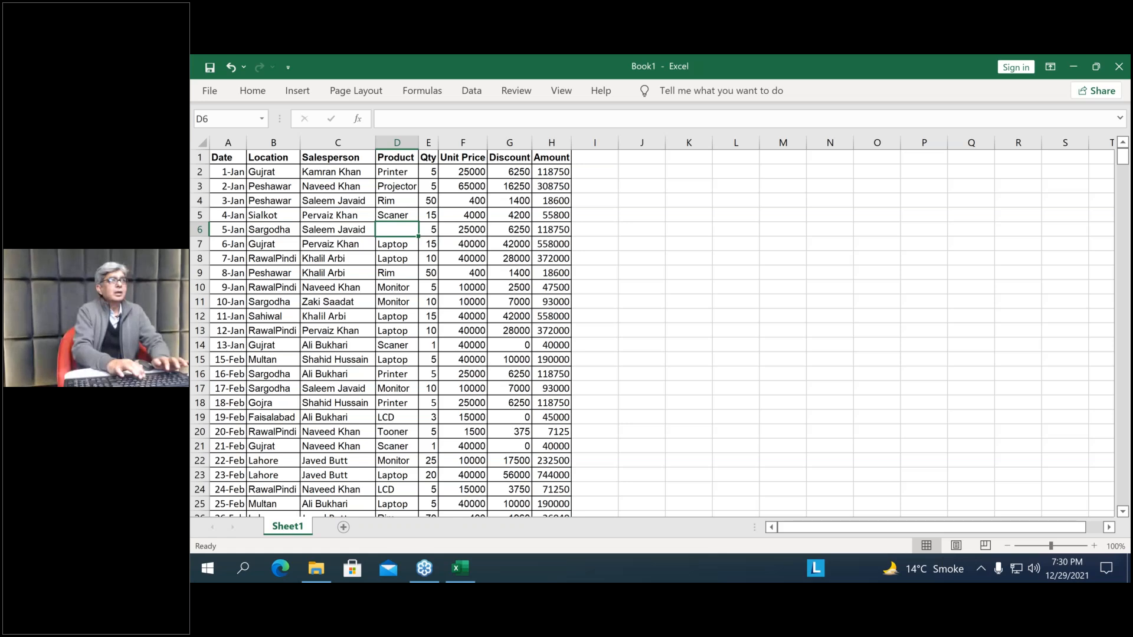
{"action": "type", "text": "Pri"}
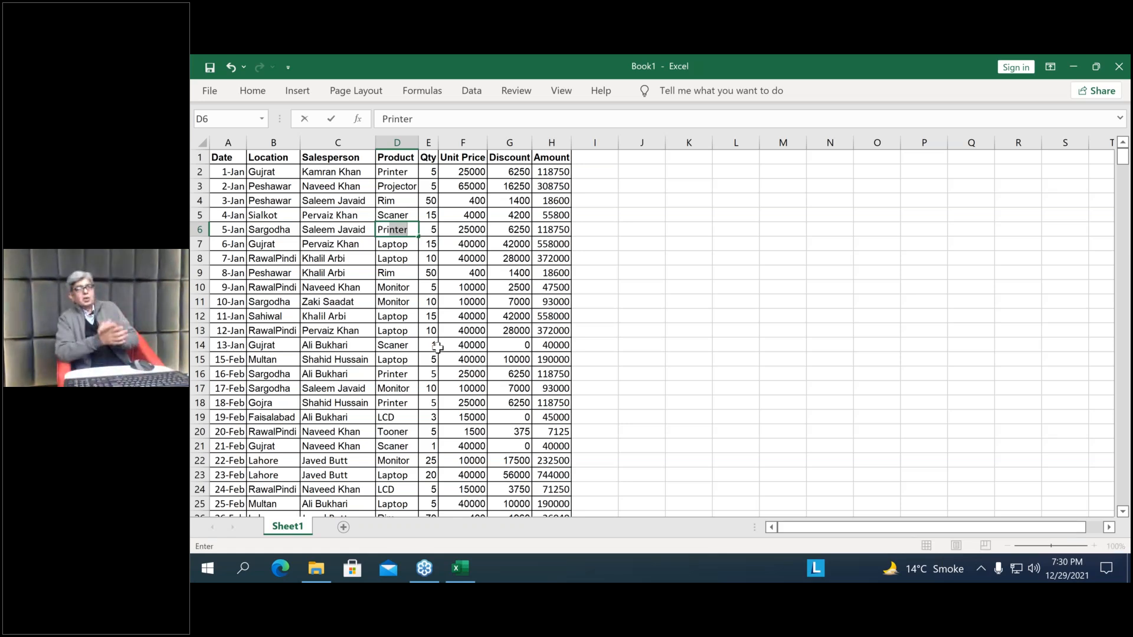
{"action": "key", "text": "Return"}
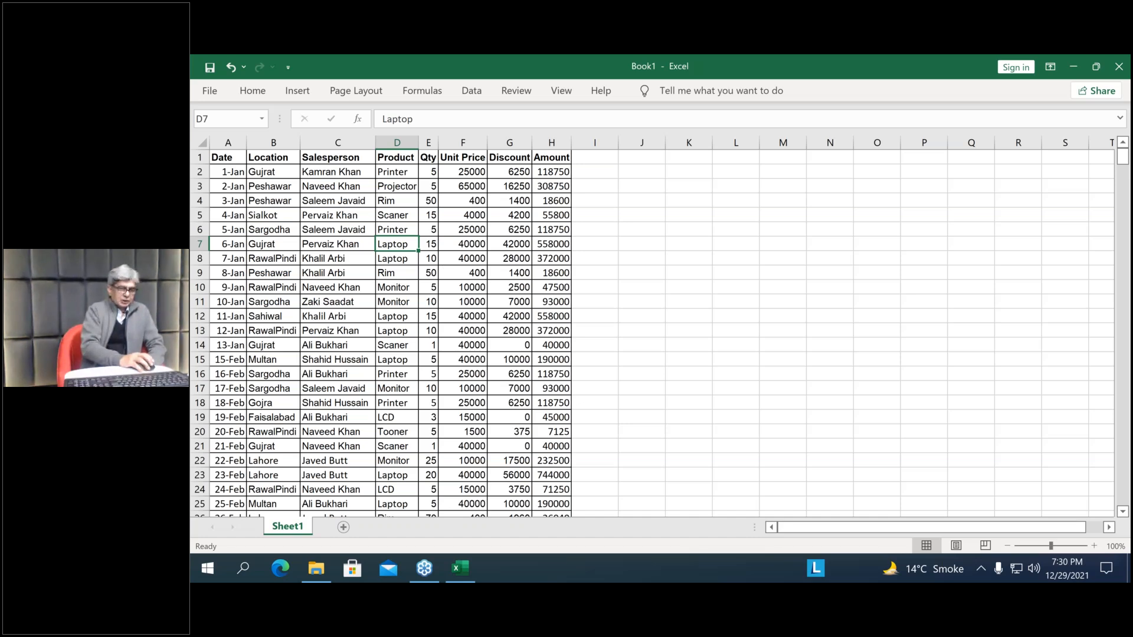
{"action": "left_click", "coordinate": [466, 272]}
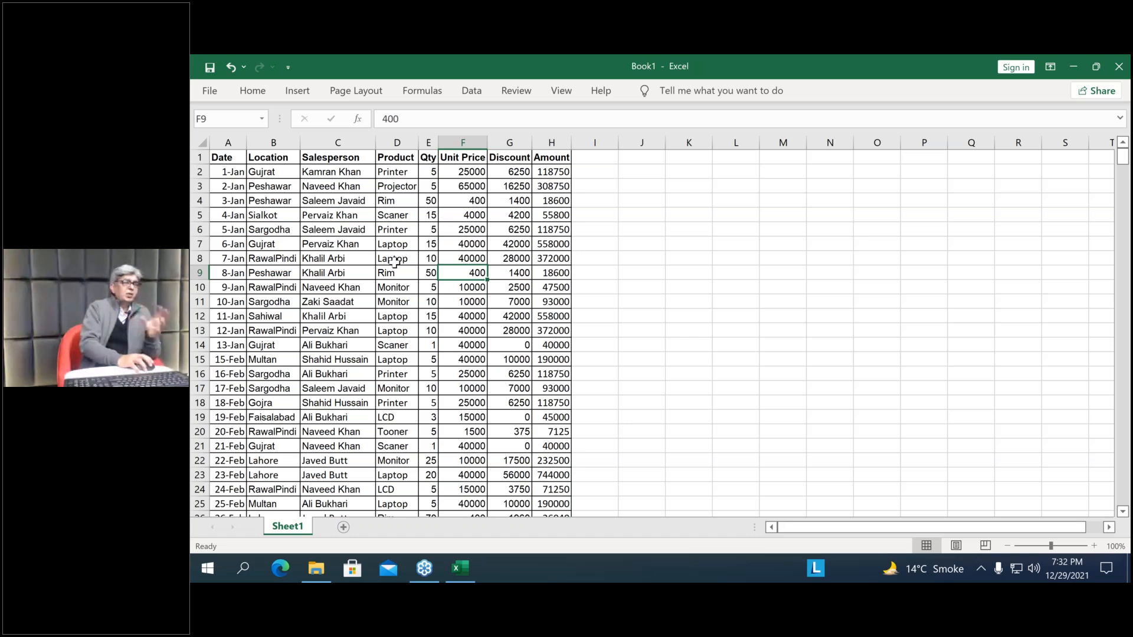
{"action": "left_click", "coordinate": [398, 302]}
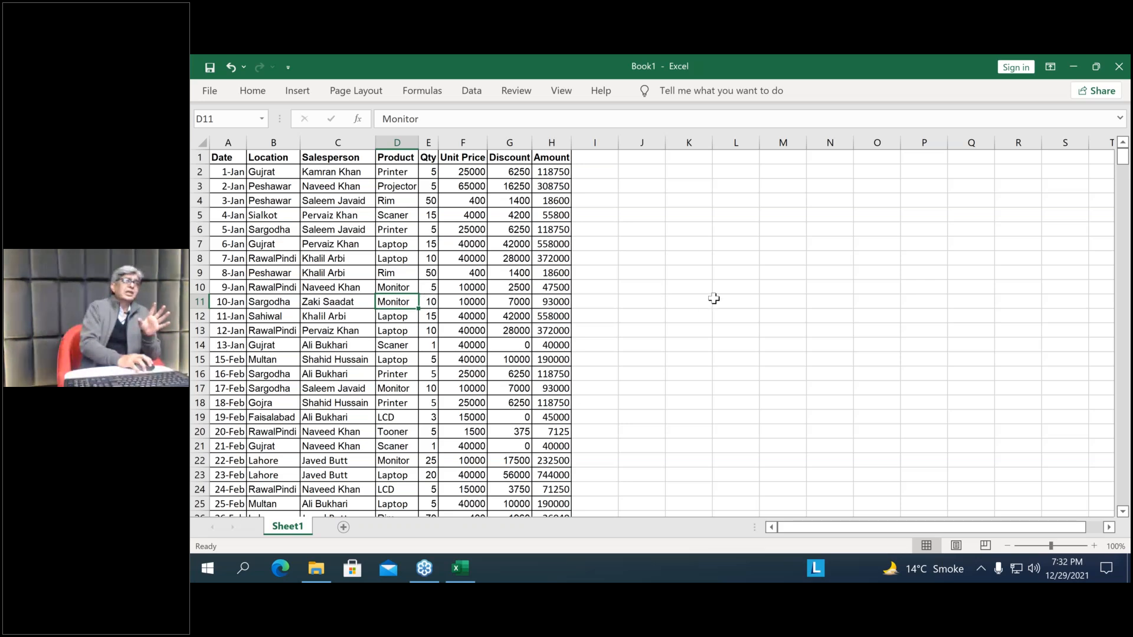
{"action": "left_click", "coordinate": [780, 305]}
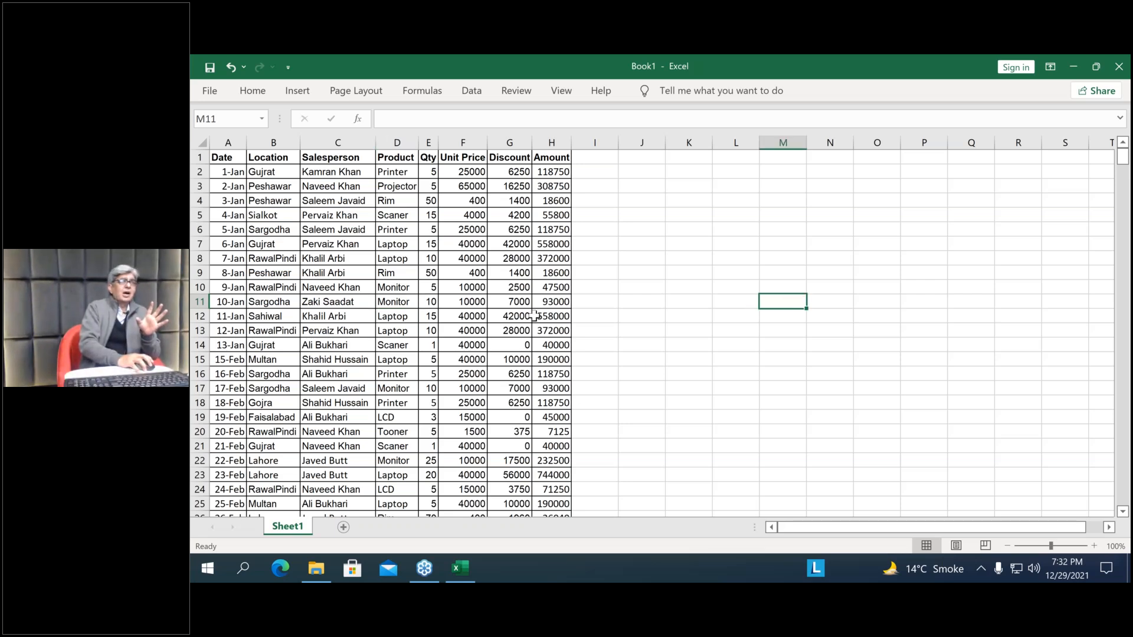
{"action": "left_click", "coordinate": [344, 93]}
{"action": "left_click", "coordinate": [300, 94]}
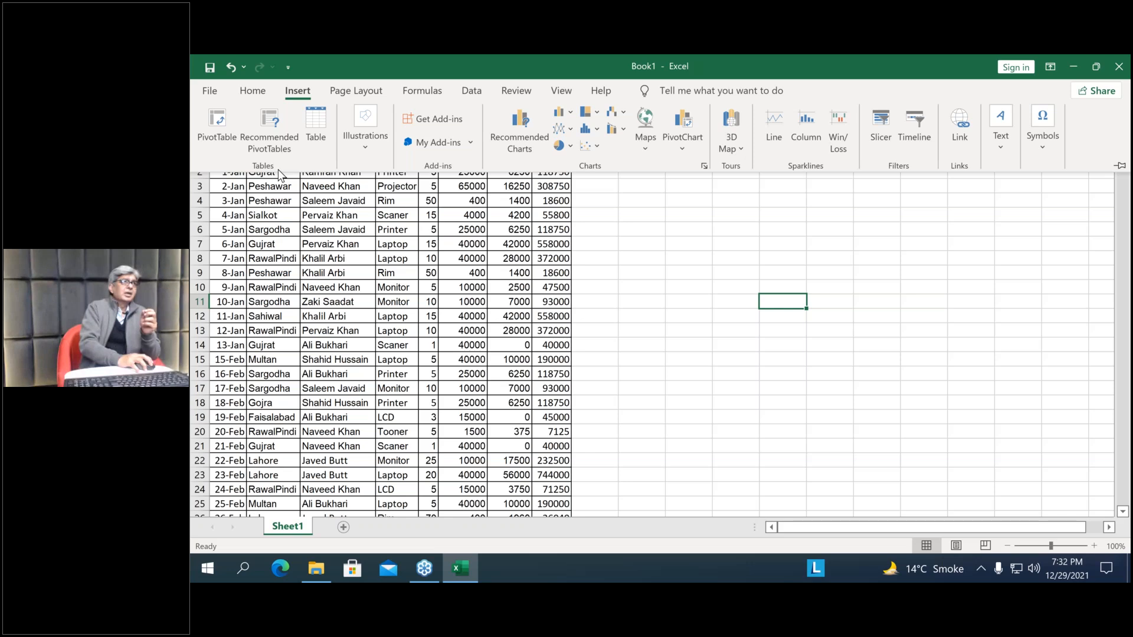
{"action": "left_click", "coordinate": [211, 129]}
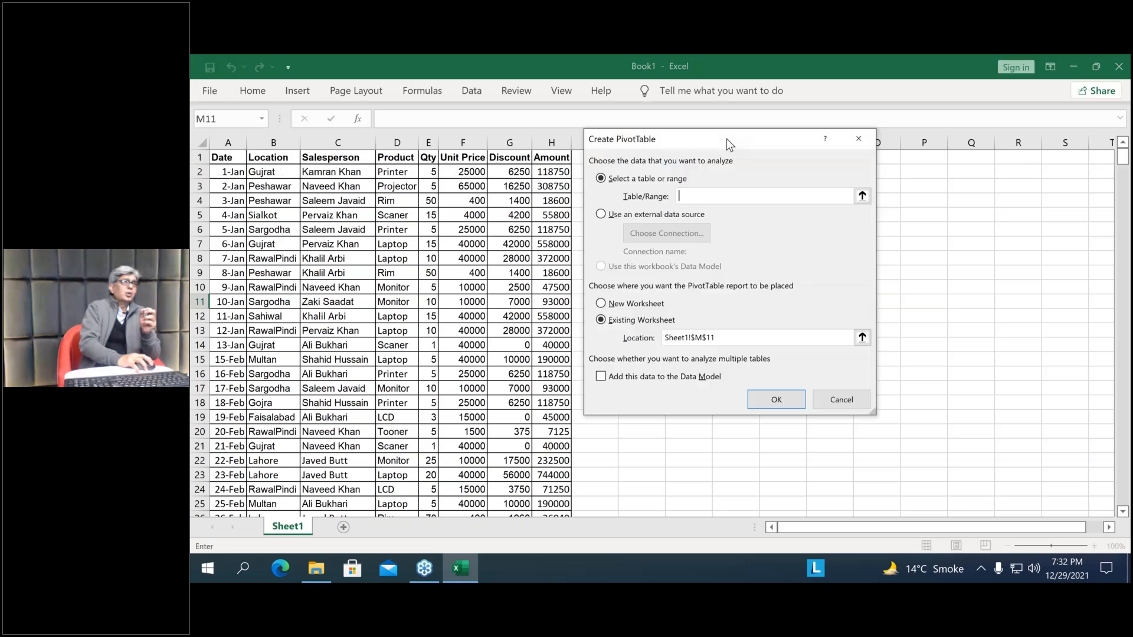
{"action": "left_click_drag", "start_coordinate": [730, 144], "coordinate": [919, 201]}
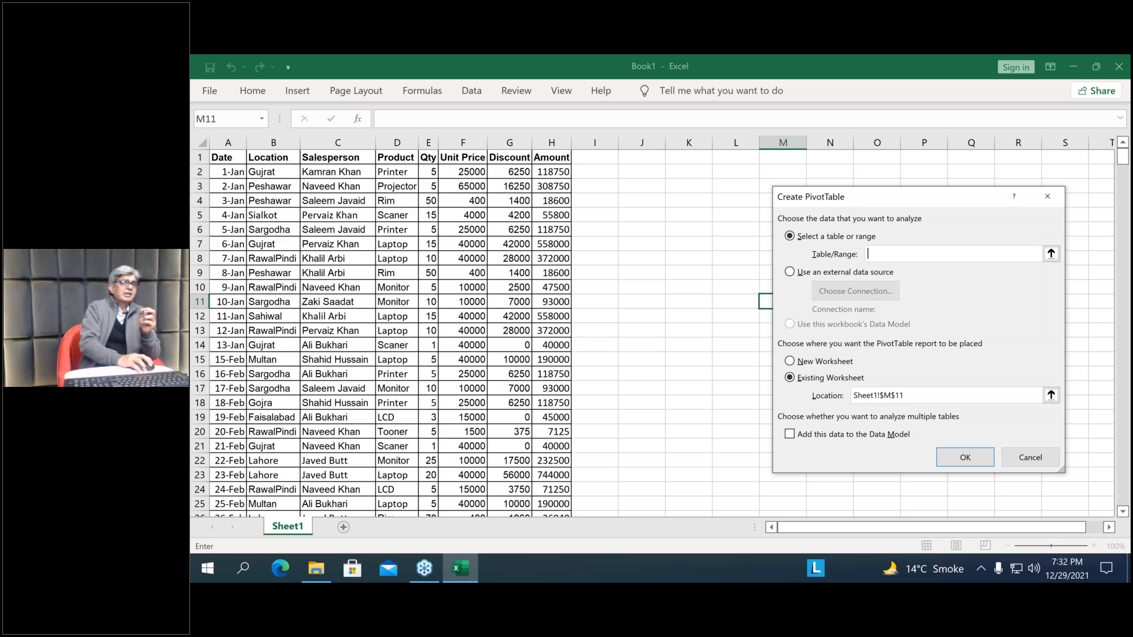
{"action": "left_click", "coordinate": [1041, 458]}
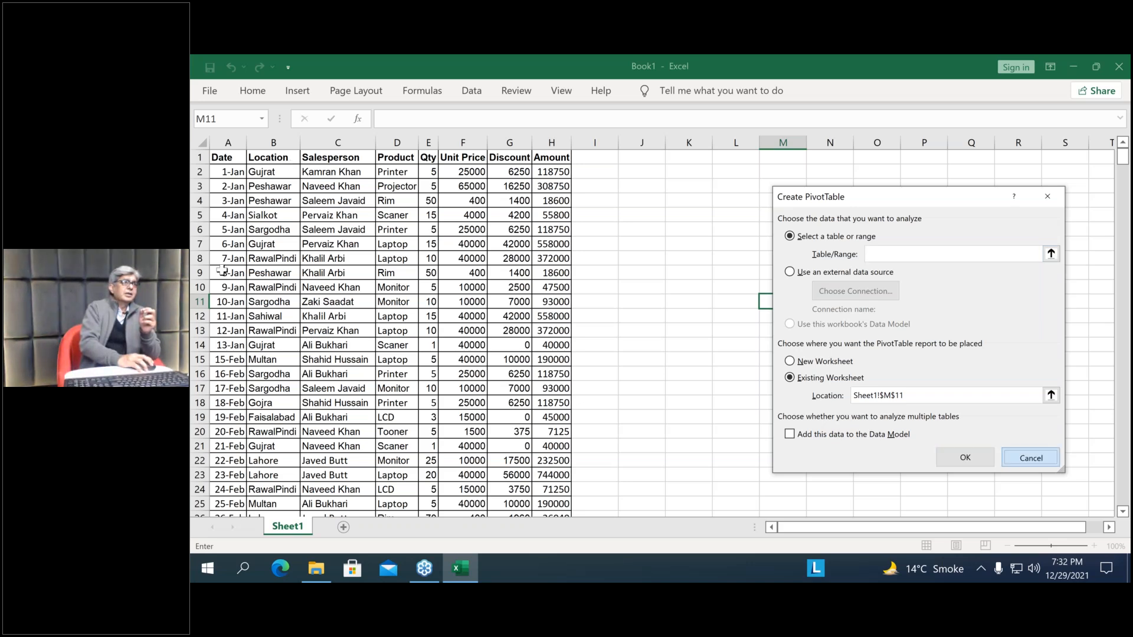
{"action": "key", "text": "Escape"}
Create a PivotTable on a new worksheet from the sales data in Sheet1!$A$1:$H$537
{"action": "left_click", "coordinate": [314, 273]}
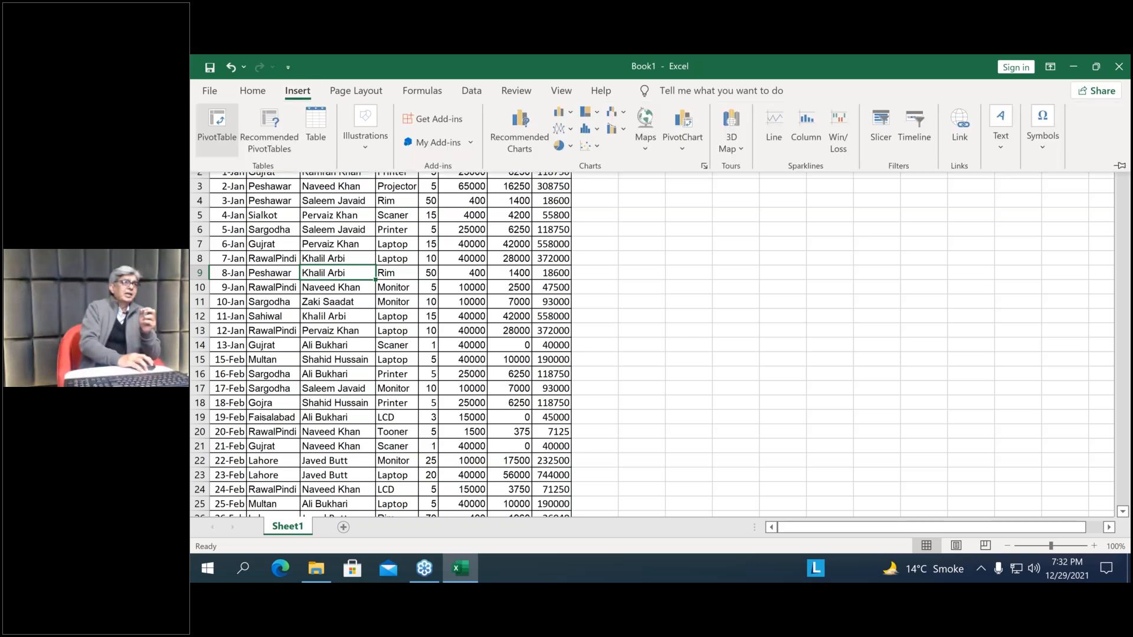
{"action": "left_click", "coordinate": [217, 130]}
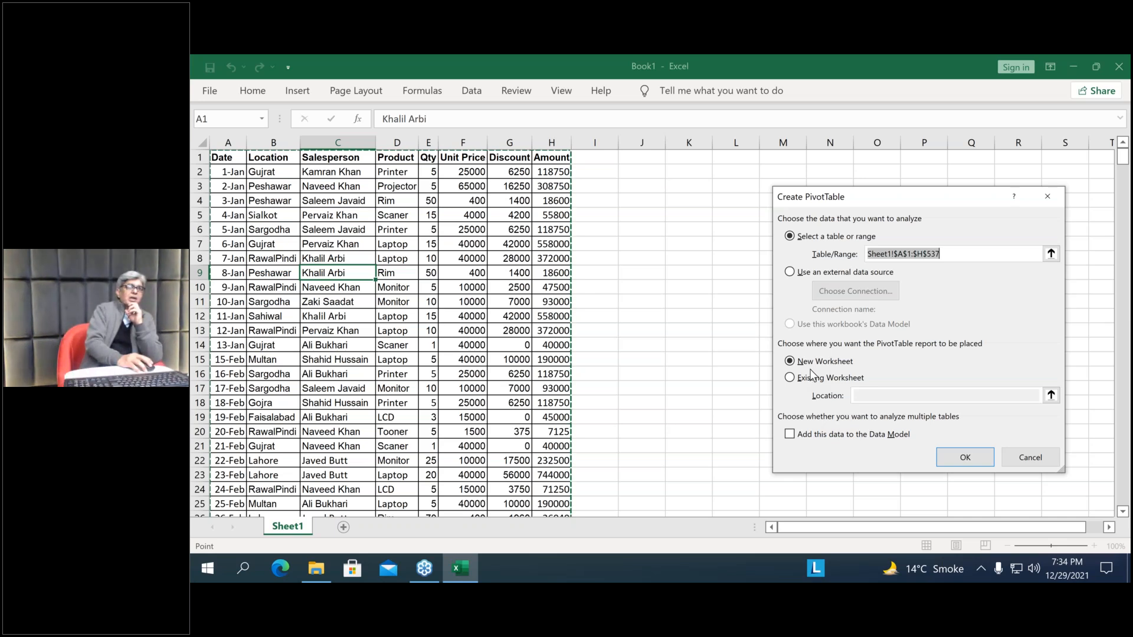
{"action": "left_click", "coordinate": [966, 459]}
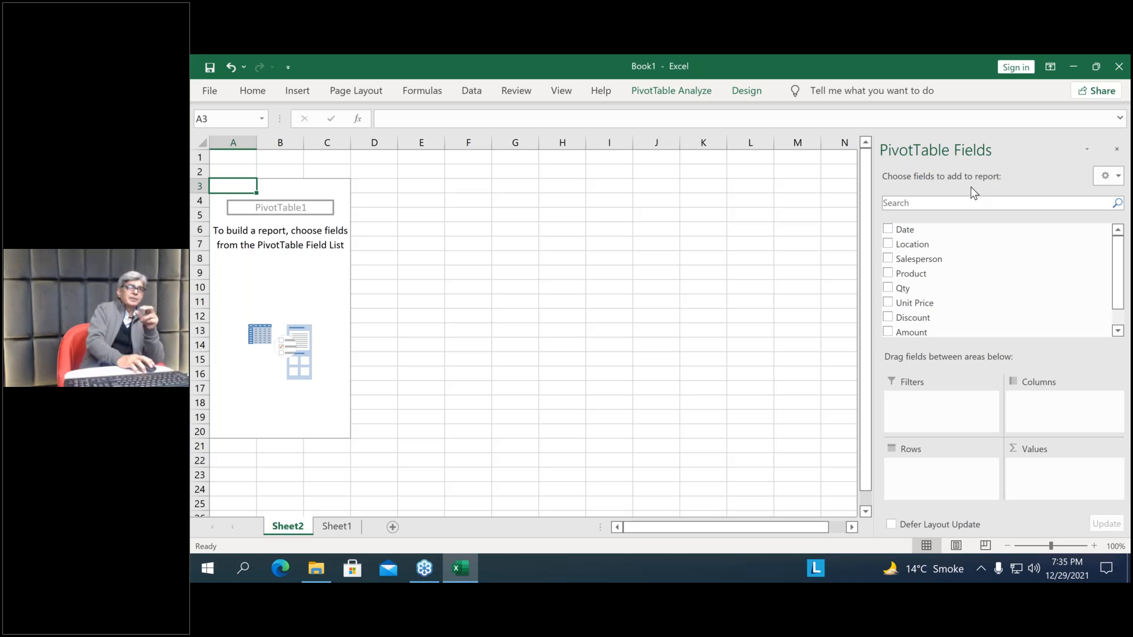
Compare the Date, Location and Salesperson columns on Sheet1 with the PivotTable field list on Sheet2
{"action": "left_click", "coordinate": [328, 527]}
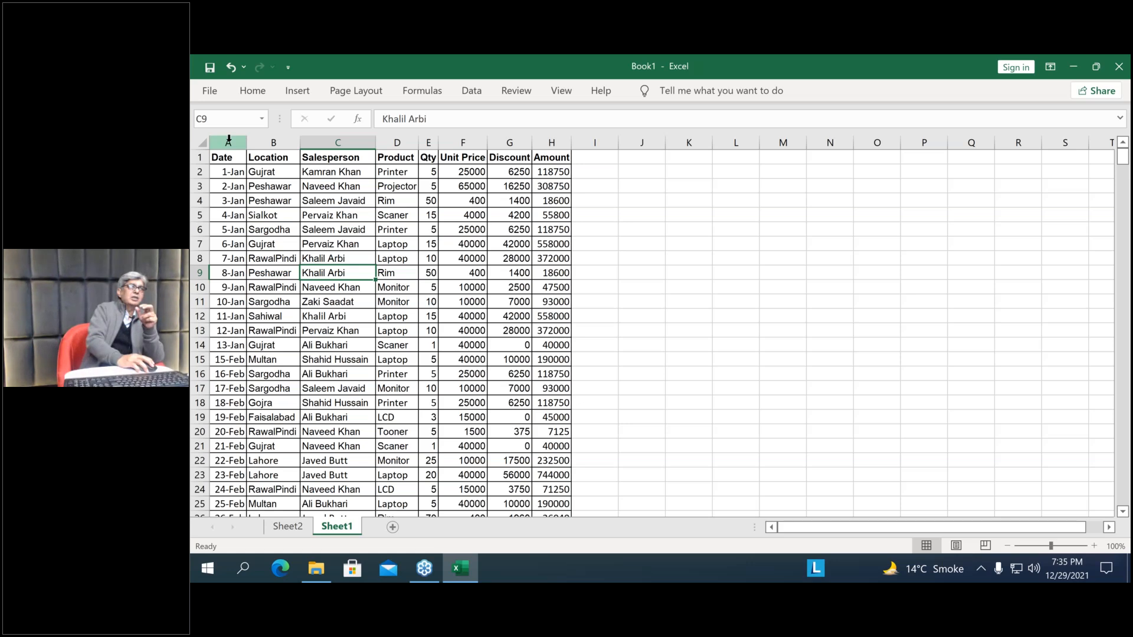
{"action": "left_click_drag", "start_coordinate": [227, 139], "coordinate": [283, 144]}
{"action": "left_click", "coordinate": [283, 144]}
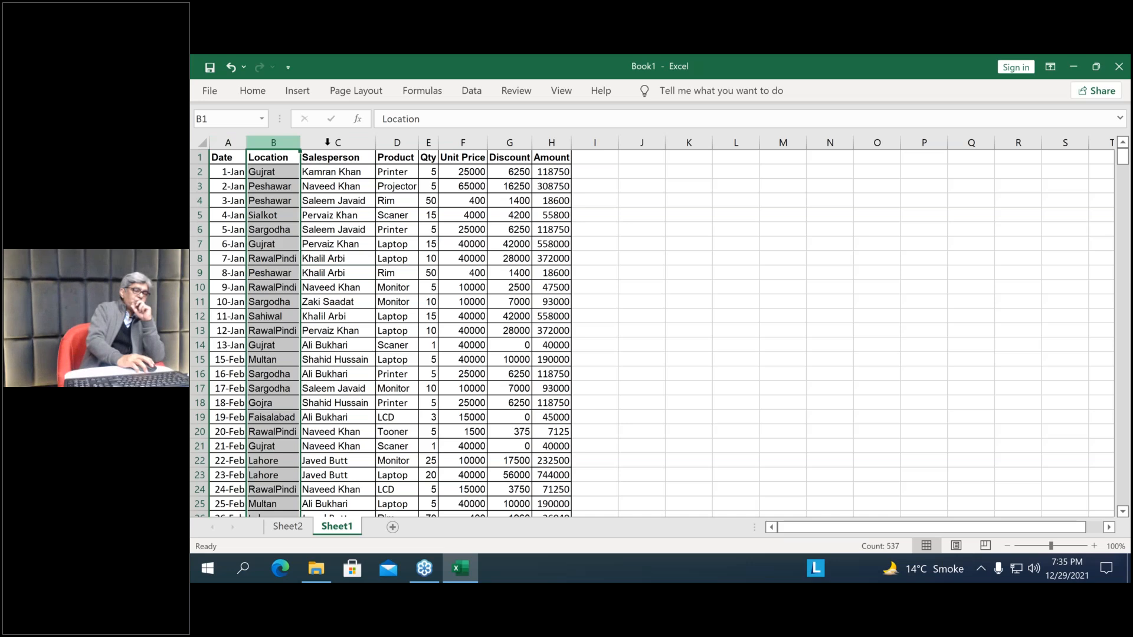
{"action": "left_click", "coordinate": [327, 144]}
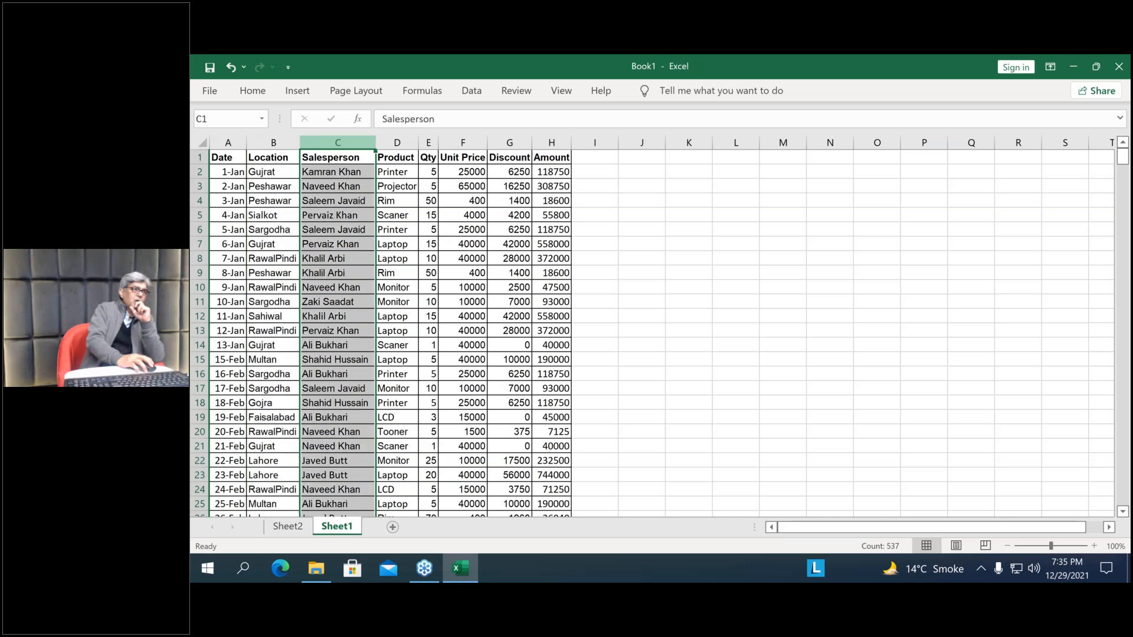
{"action": "left_click", "coordinate": [283, 530]}
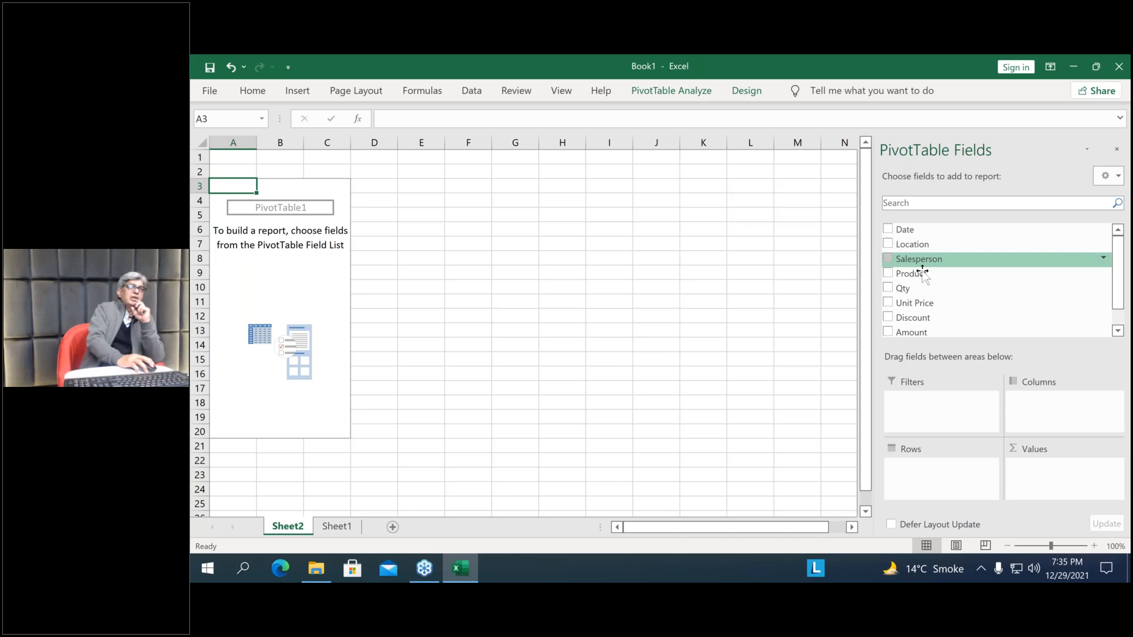
{"action": "scroll", "coordinate": [980, 286], "scroll_direction": "down", "scroll_amount": 1}
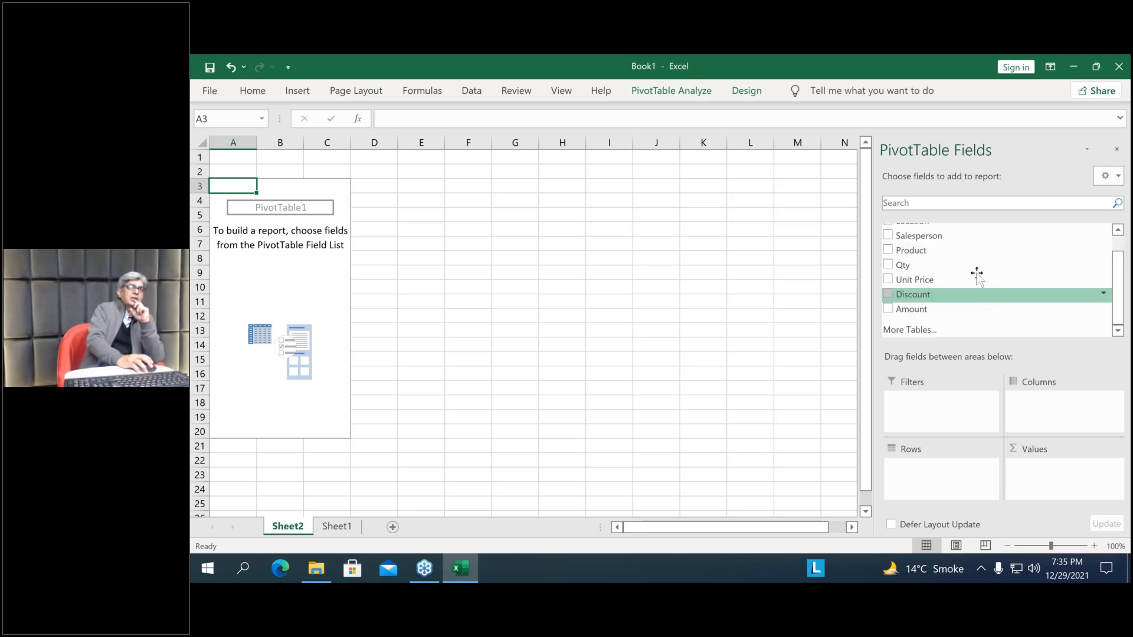
{"action": "scroll", "coordinate": [995, 314], "scroll_direction": "up", "scroll_amount": 1}
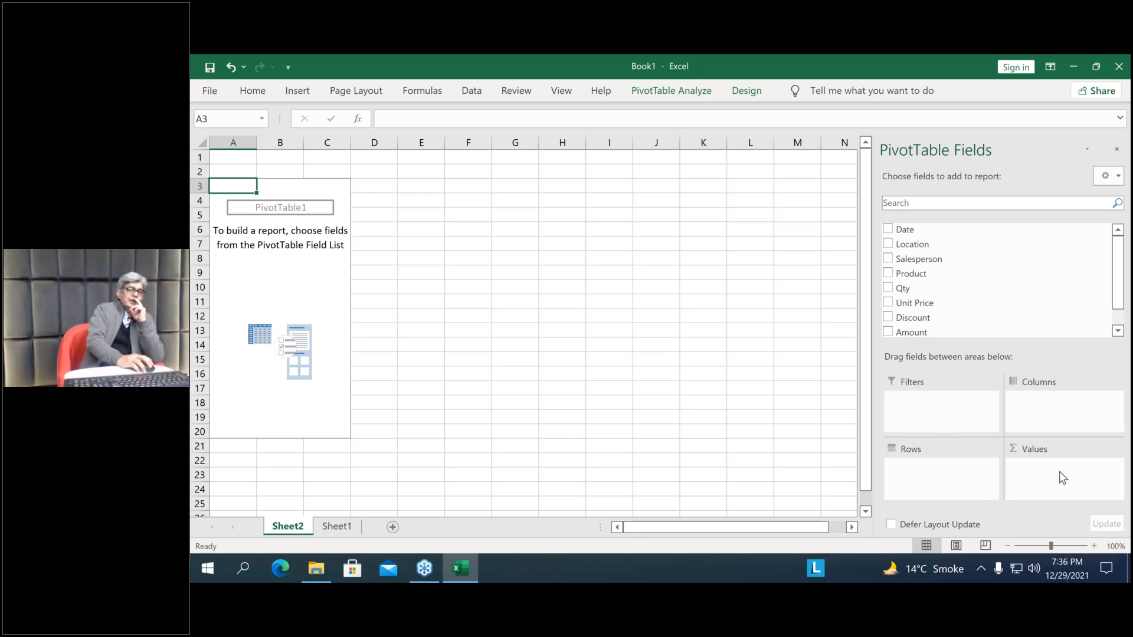
Return to Sheet1 and examine the Date column and the Location through Product columns of the source data
{"action": "left_click", "coordinate": [337, 527]}
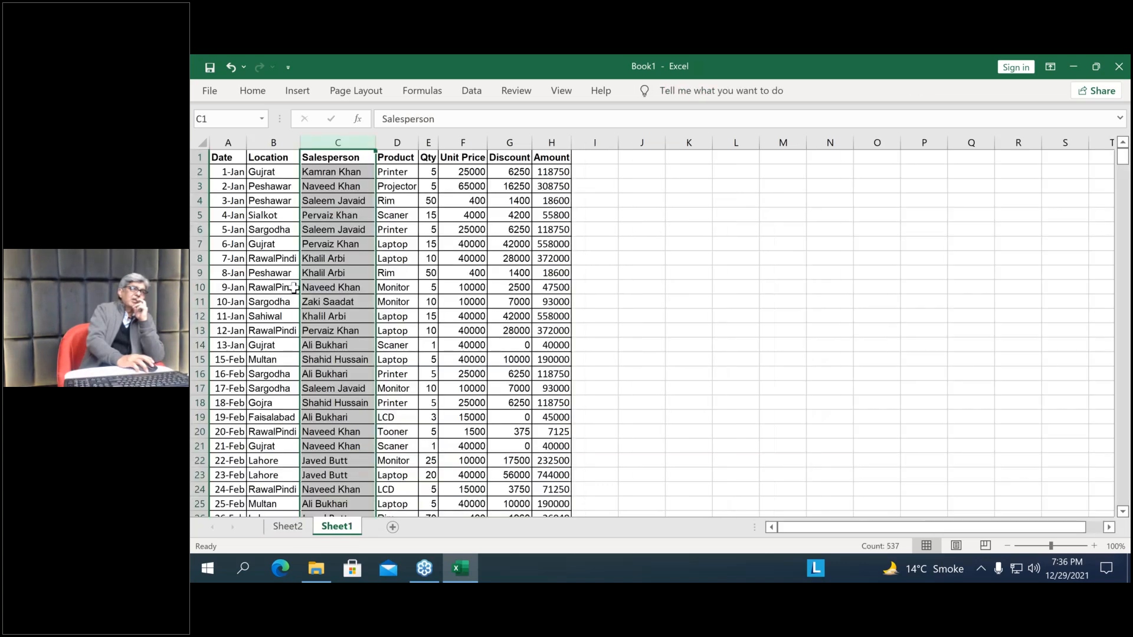
{"action": "left_click", "coordinate": [397, 302]}
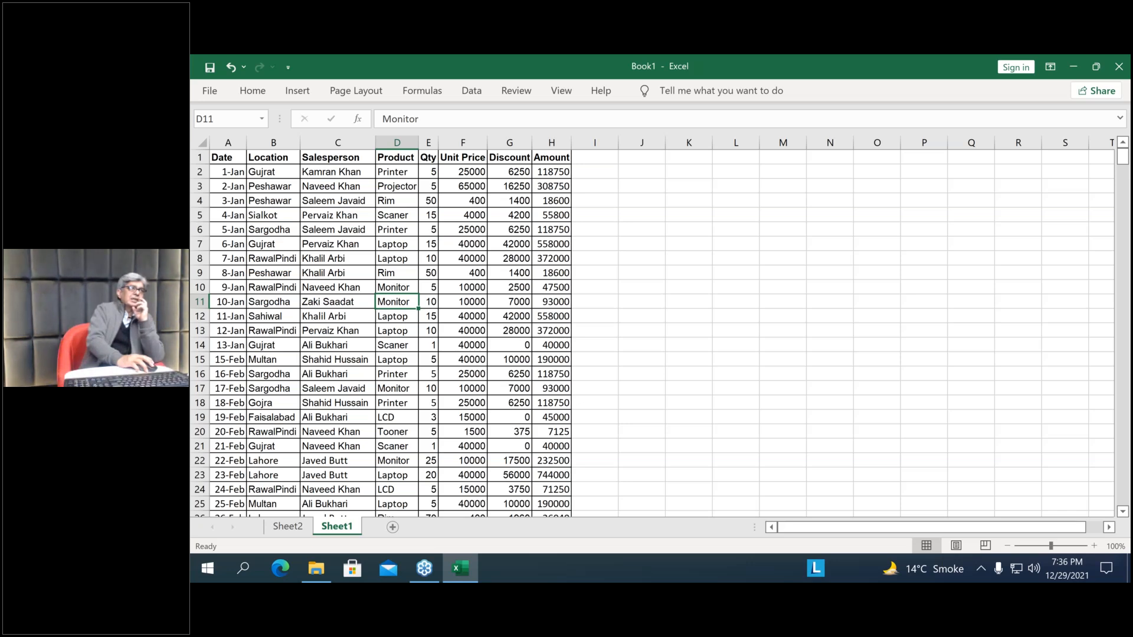
{"action": "left_click", "coordinate": [228, 142]}
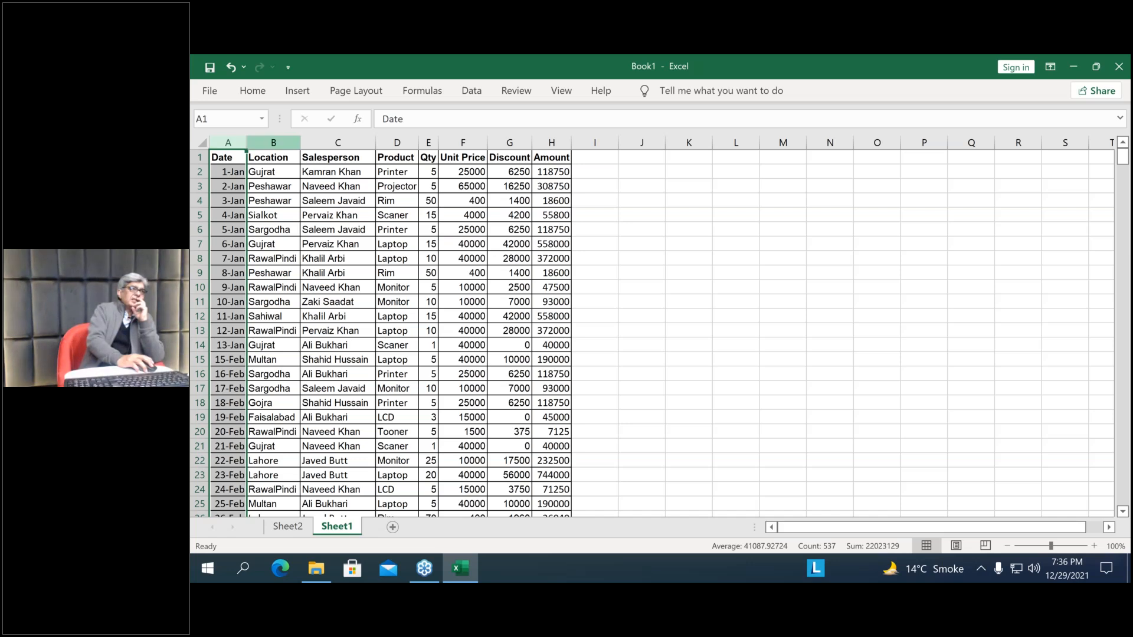
{"action": "left_click_drag", "start_coordinate": [274, 143], "coordinate": [370, 287]}
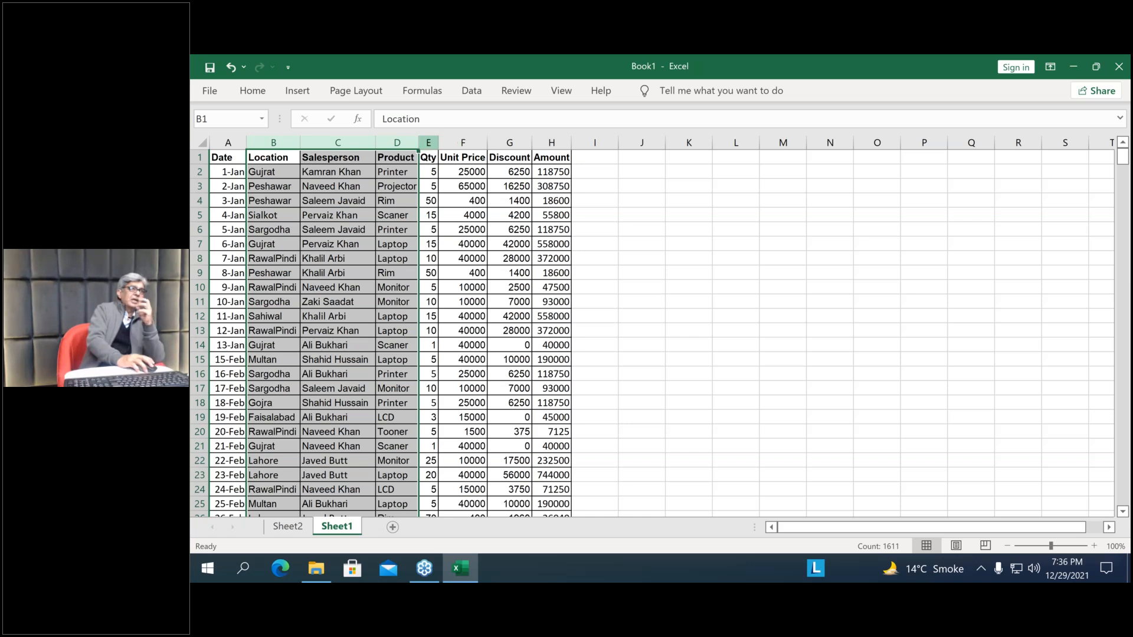
Examine the Qty, Unit Price, Discount and Amount columns of the source data on Sheet1
{"action": "left_click_drag", "start_coordinate": [429, 142], "coordinate": [614, 151]}
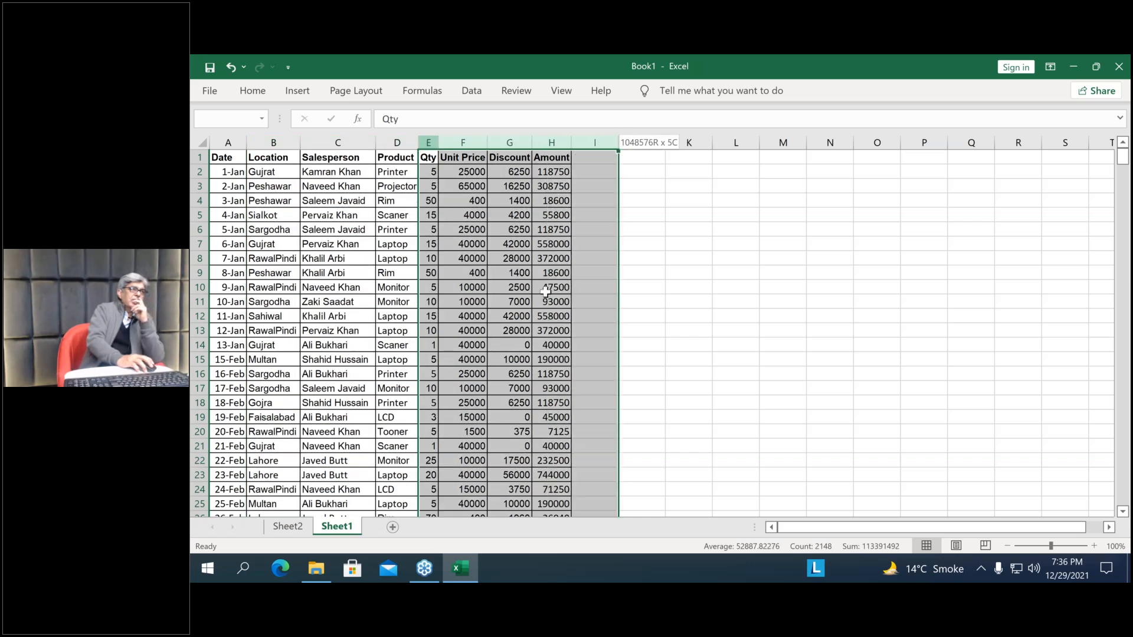
{"action": "left_click_drag", "start_coordinate": [545, 291], "coordinate": [543, 292]}
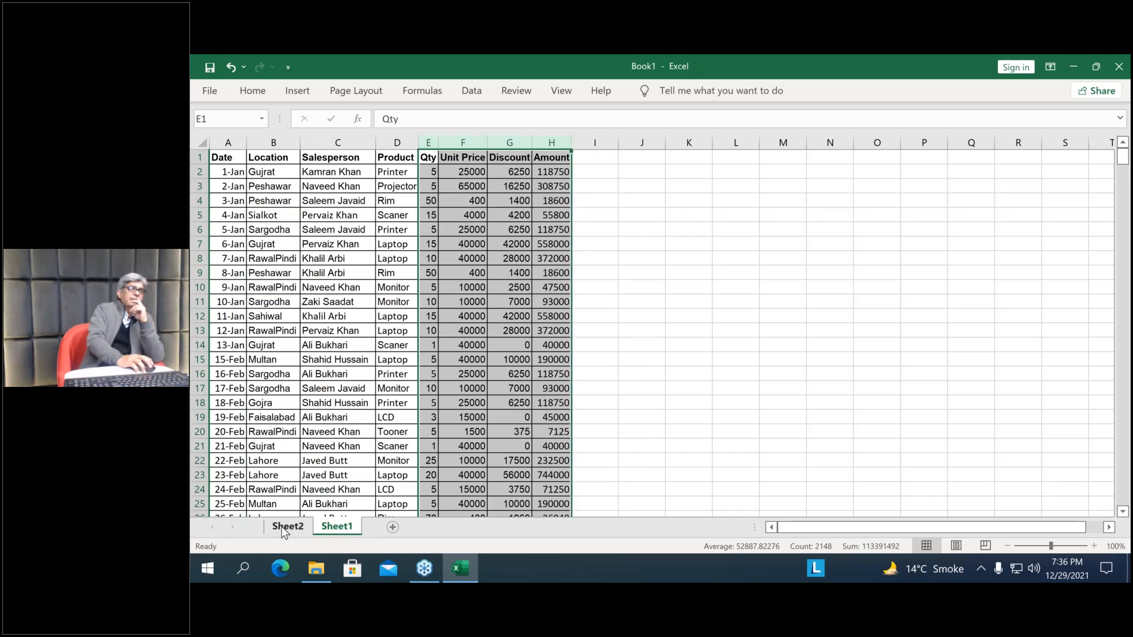
Return to the PivotTable on Sheet2 and add the Amount field as a summed value
{"action": "left_click", "coordinate": [279, 526]}
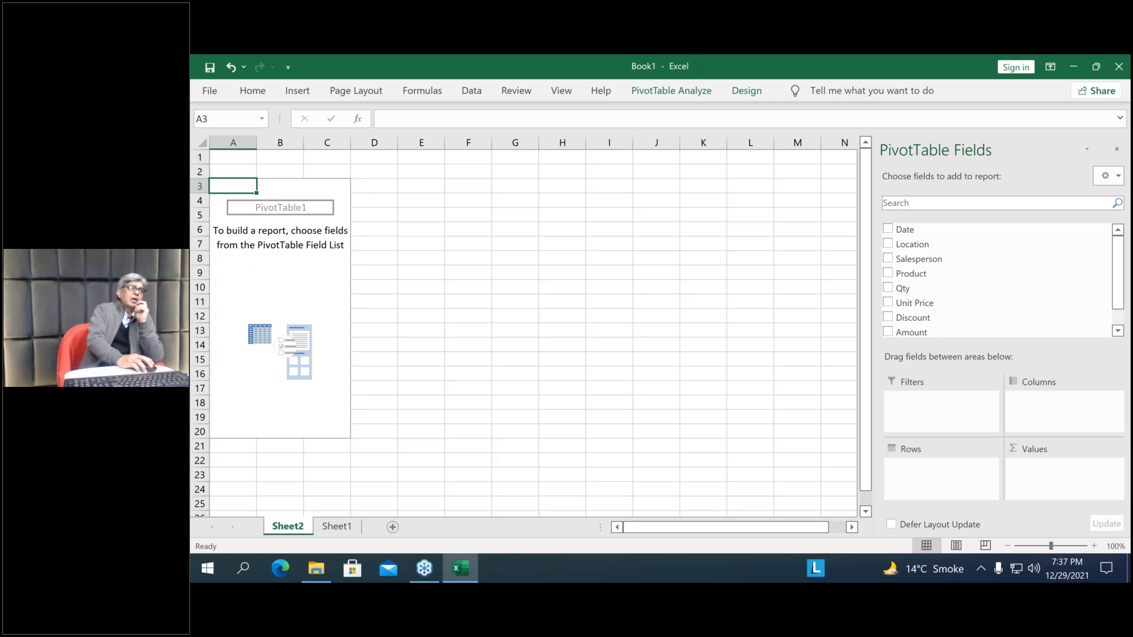
{"action": "left_click", "coordinate": [889, 333]}
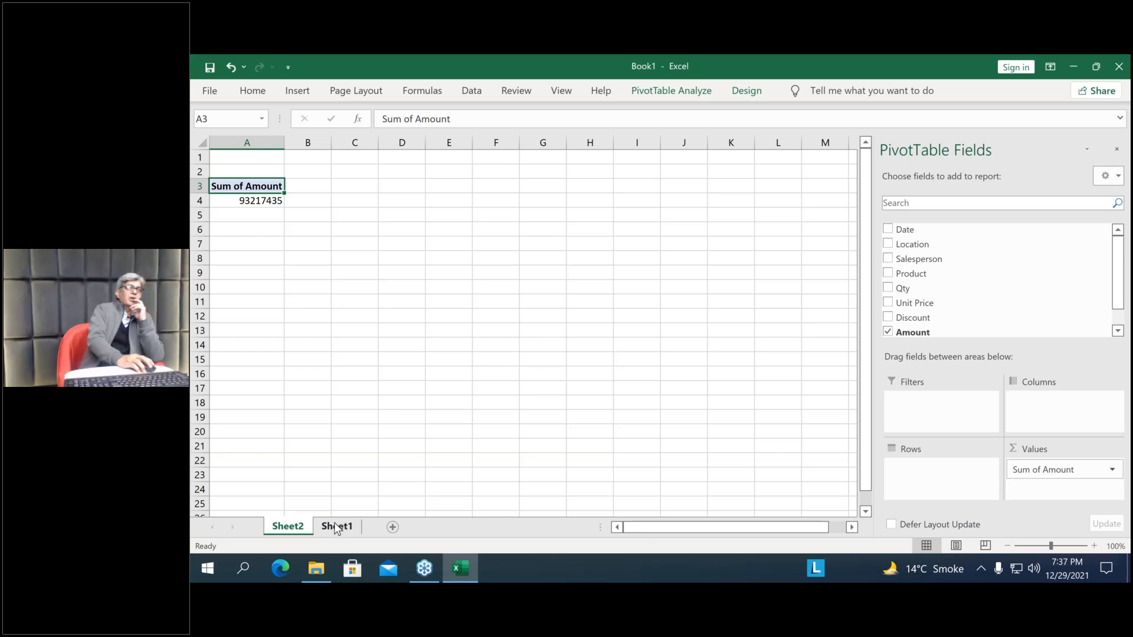
Check the sum of the whole Amount column on Sheet1 against the PivotTable total, and return to Sheet2
{"action": "left_click", "coordinate": [336, 528]}
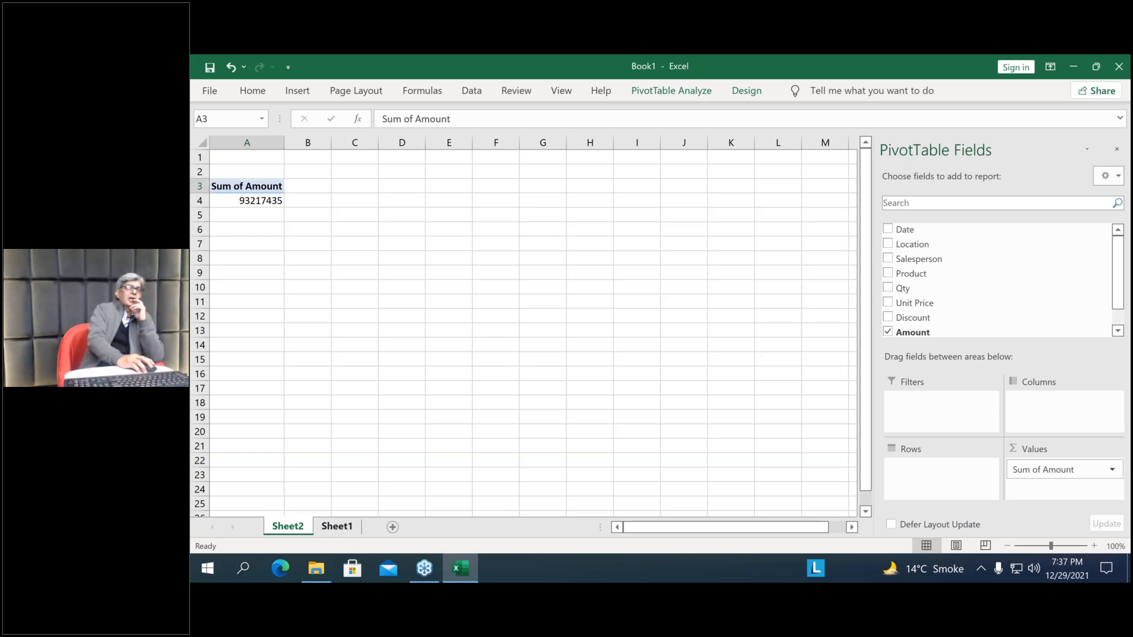
{"action": "left_click", "coordinate": [552, 142]}
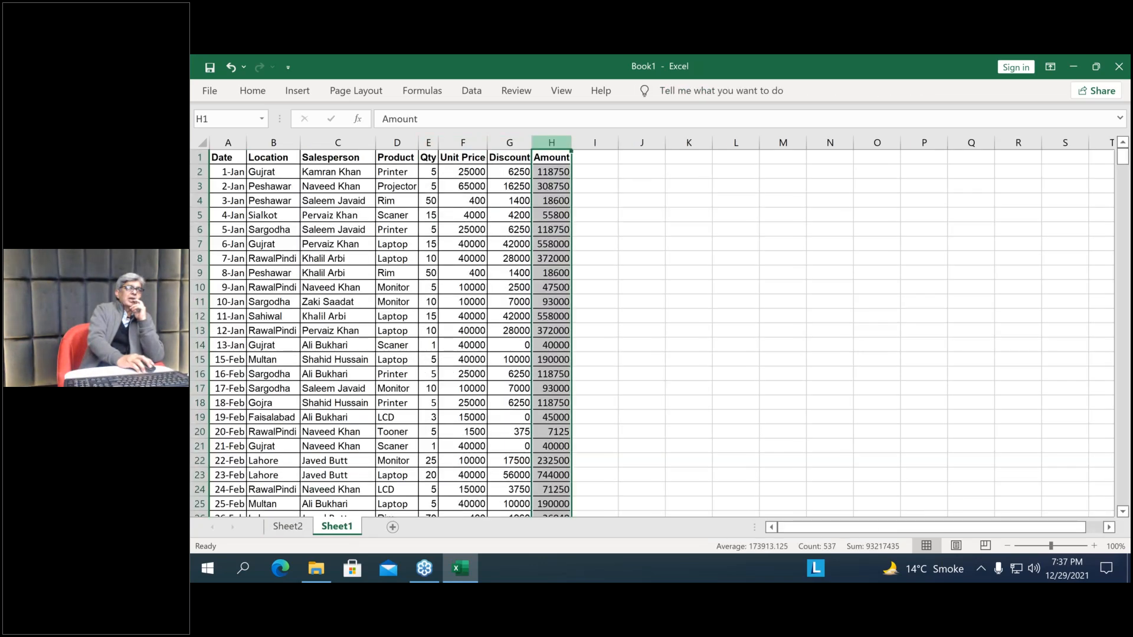
{"action": "left_click", "coordinate": [290, 530]}
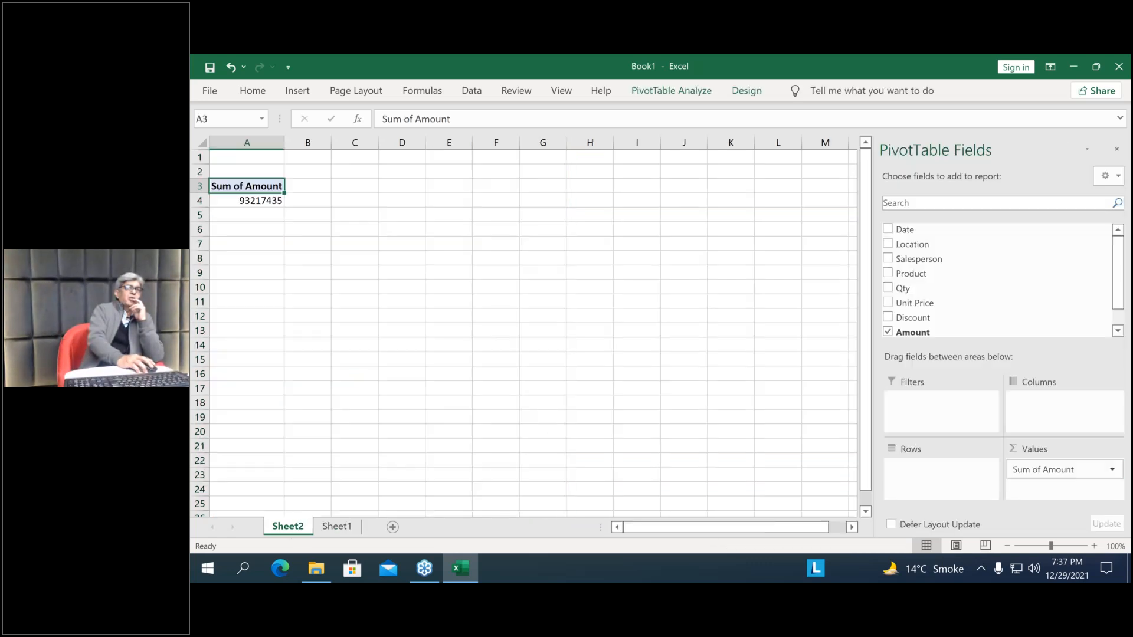
Try totalling the Qty field in the PivotTable values, and remove Qty again so only Amount remains
{"action": "left_click", "coordinate": [888, 332]}
{"action": "left_click", "coordinate": [889, 288]}
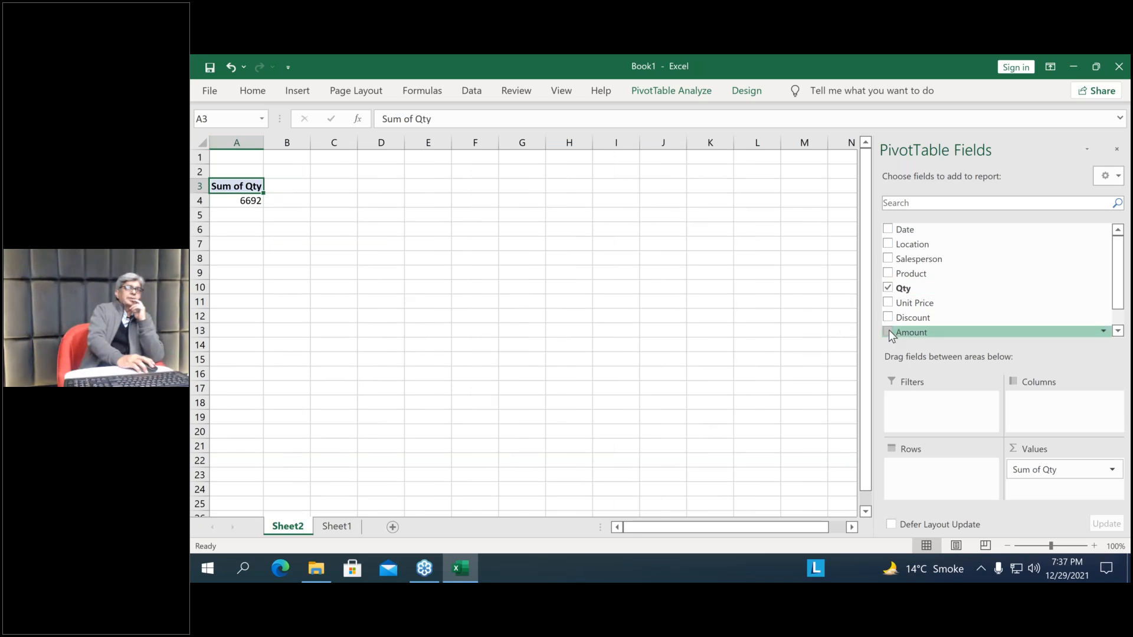
{"action": "left_click", "coordinate": [889, 289]}
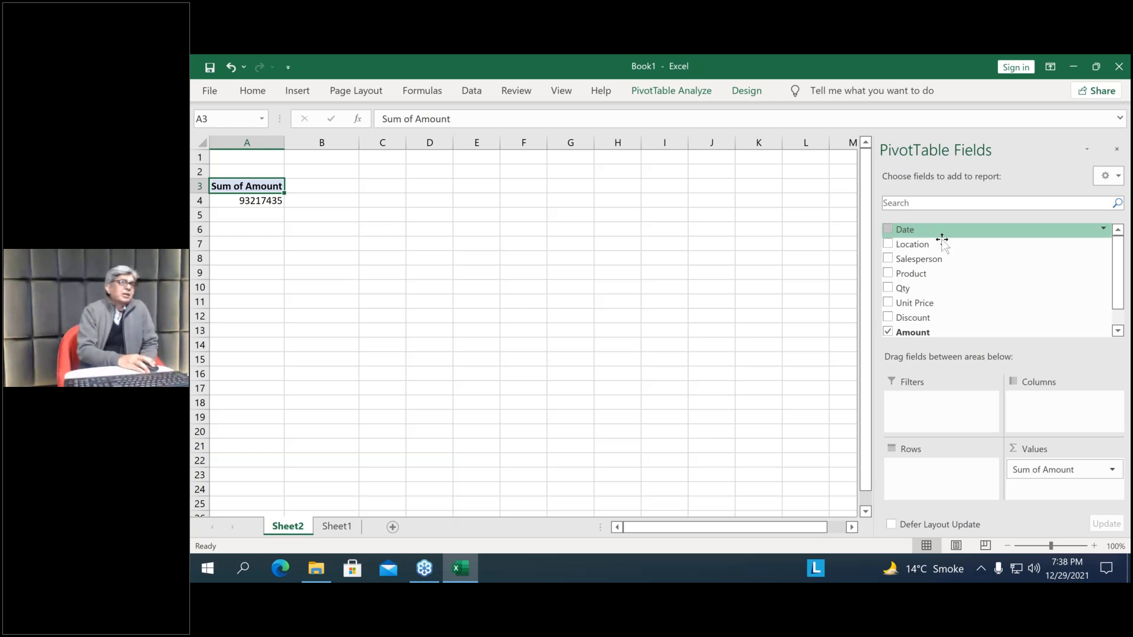
Break down the Amount total by Location and separately by Salesperson, removing each row field again
{"action": "left_click", "coordinate": [888, 244]}
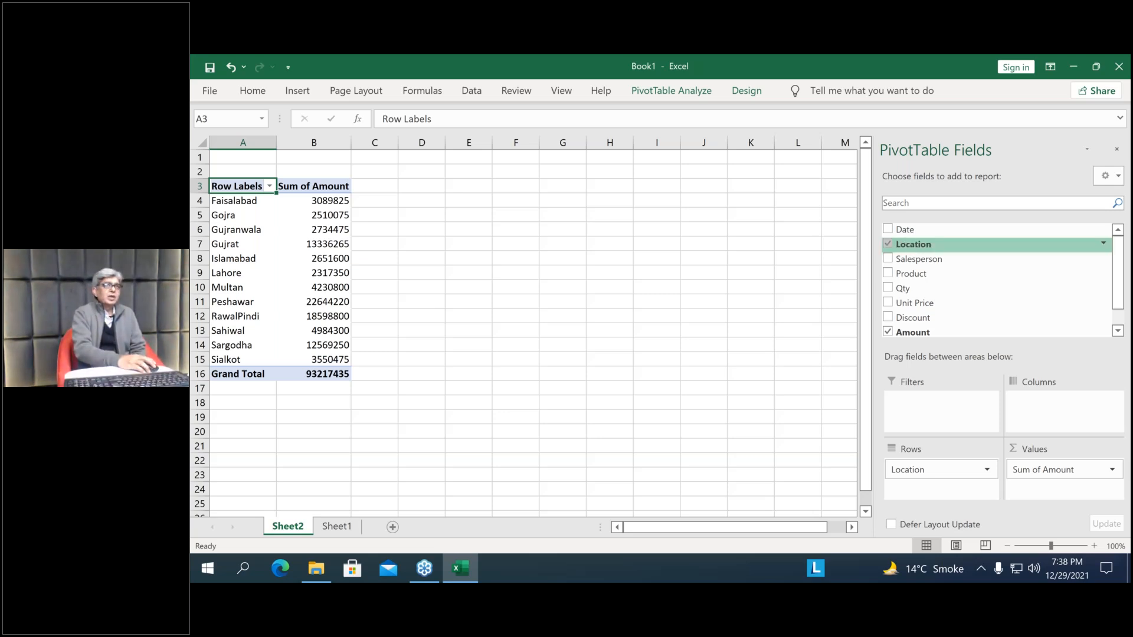
{"action": "left_click", "coordinate": [888, 244]}
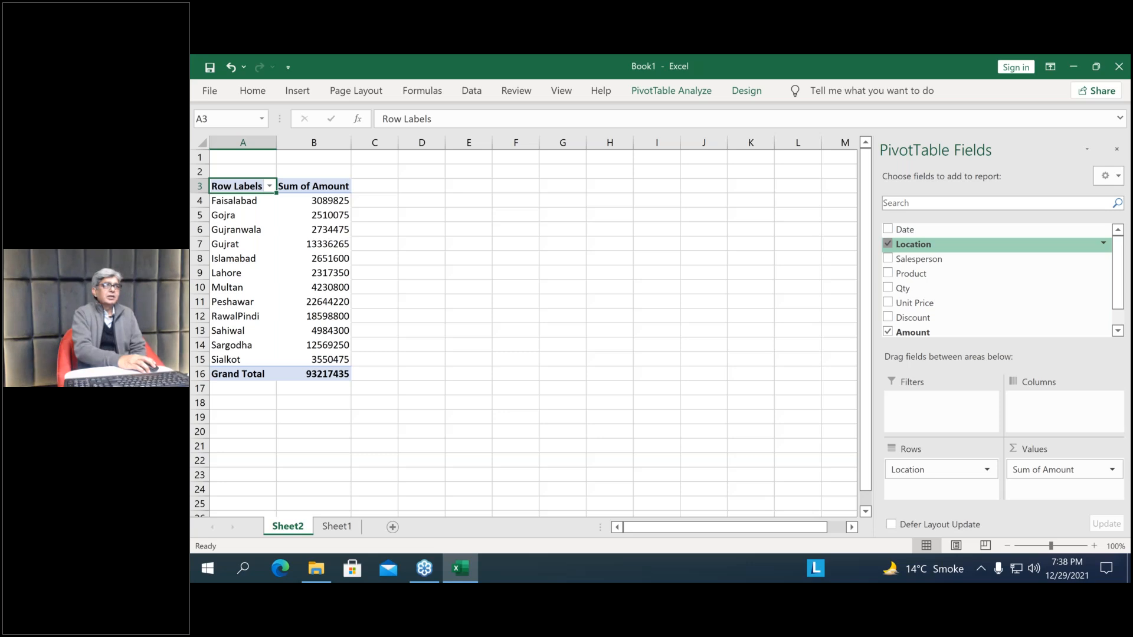
{"action": "left_click", "coordinate": [888, 259]}
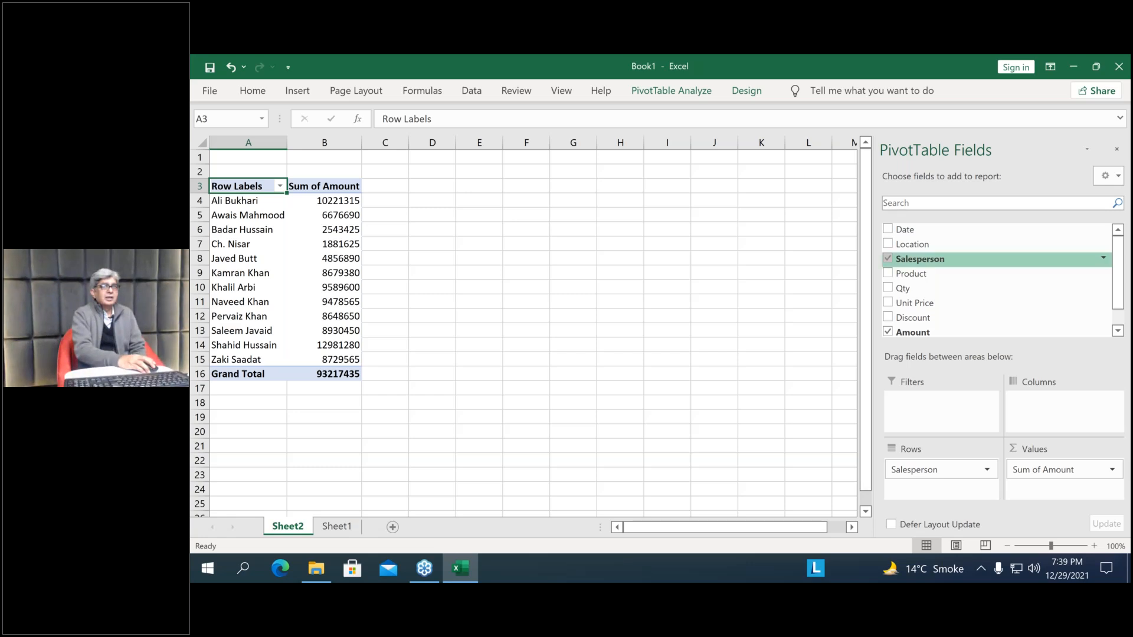
{"action": "left_click", "coordinate": [887, 259]}
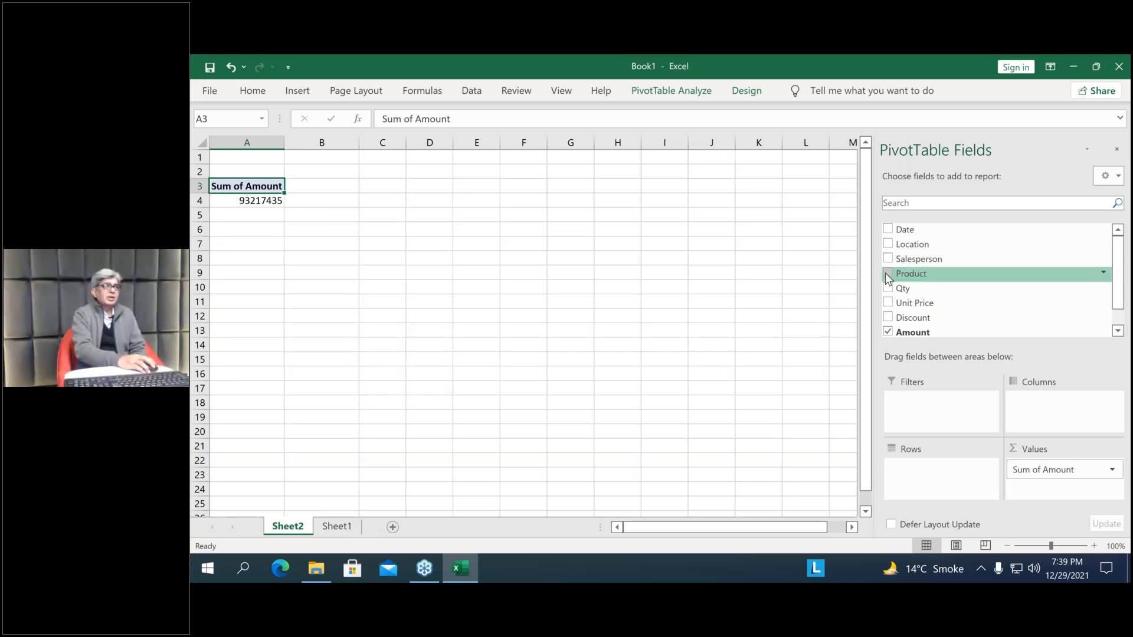
Summarise the PivotTable by Product rows, add Sum of Qty, and place it before Sum of Amount
{"action": "left_click", "coordinate": [887, 274]}
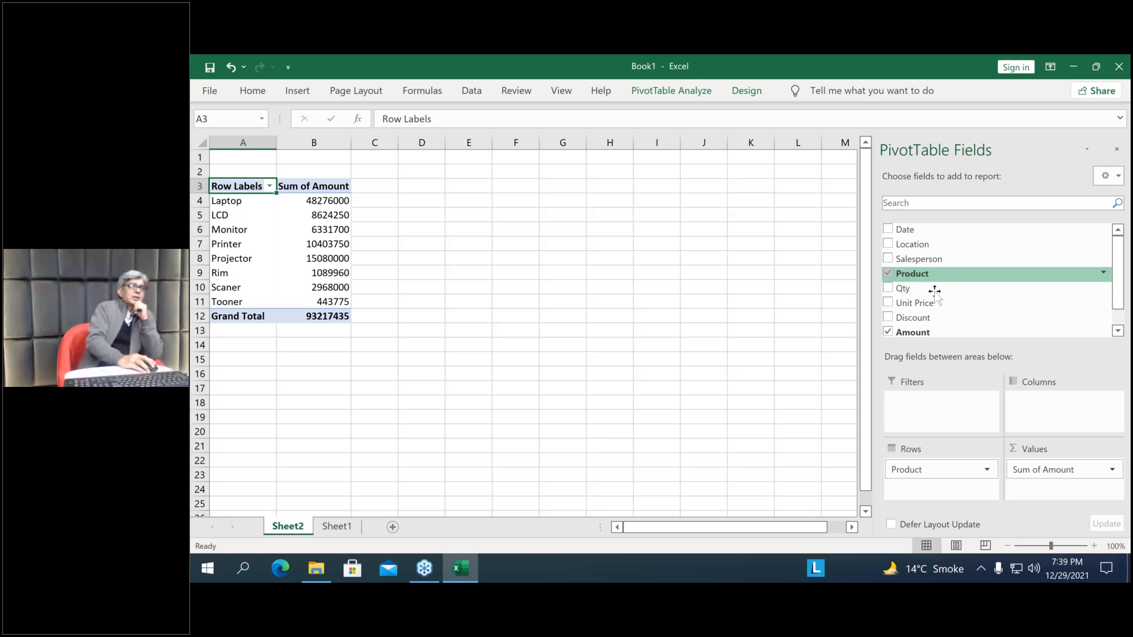
{"action": "left_click", "coordinate": [888, 289]}
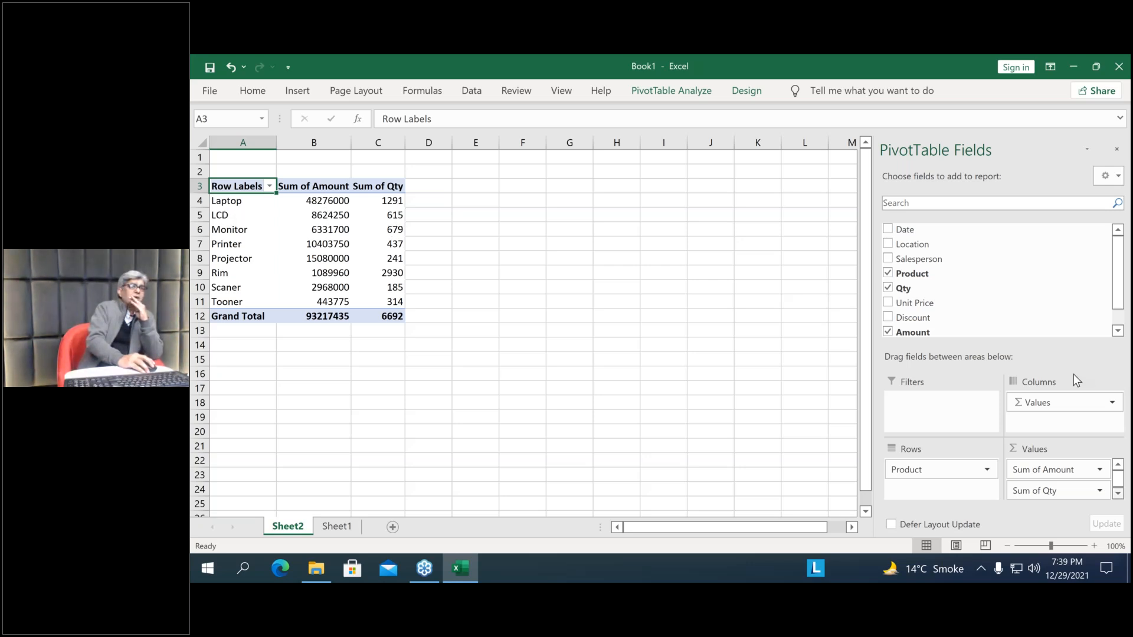
{"action": "left_click", "coordinate": [1053, 496]}
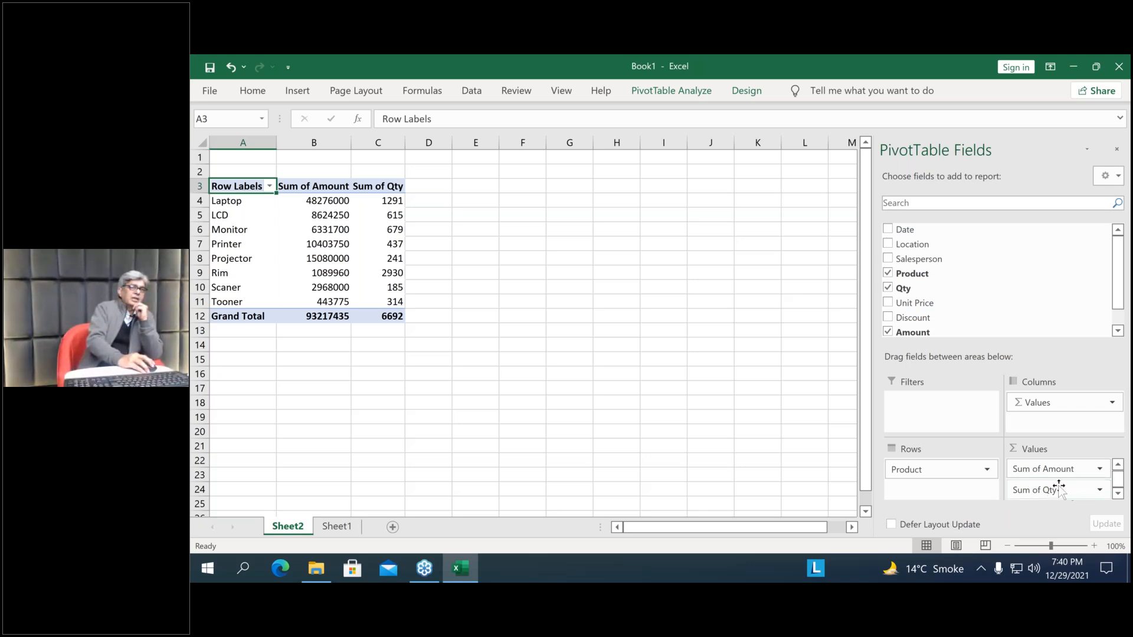
{"action": "mouse_move", "coordinate": [1052, 491]}
{"action": "left_mouse_down"}
{"action": "mouse_move", "coordinate": [1065, 481]}
{"action": "mouse_move", "coordinate": [1050, 502]}
{"action": "left_mouse_up"}
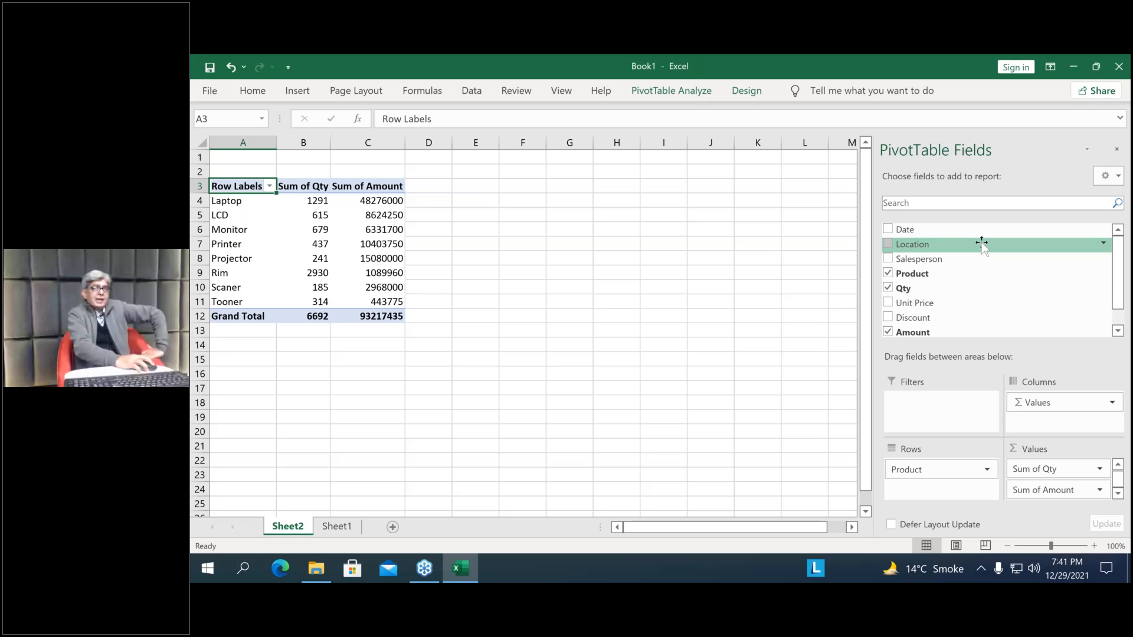
Add Location as a report filter and limit the PivotTable to Islamabad
{"action": "left_click_drag", "start_coordinate": [982, 243], "coordinate": [1008, 301]}
{"action": "left_click_drag", "start_coordinate": [1008, 300], "coordinate": [938, 408]}
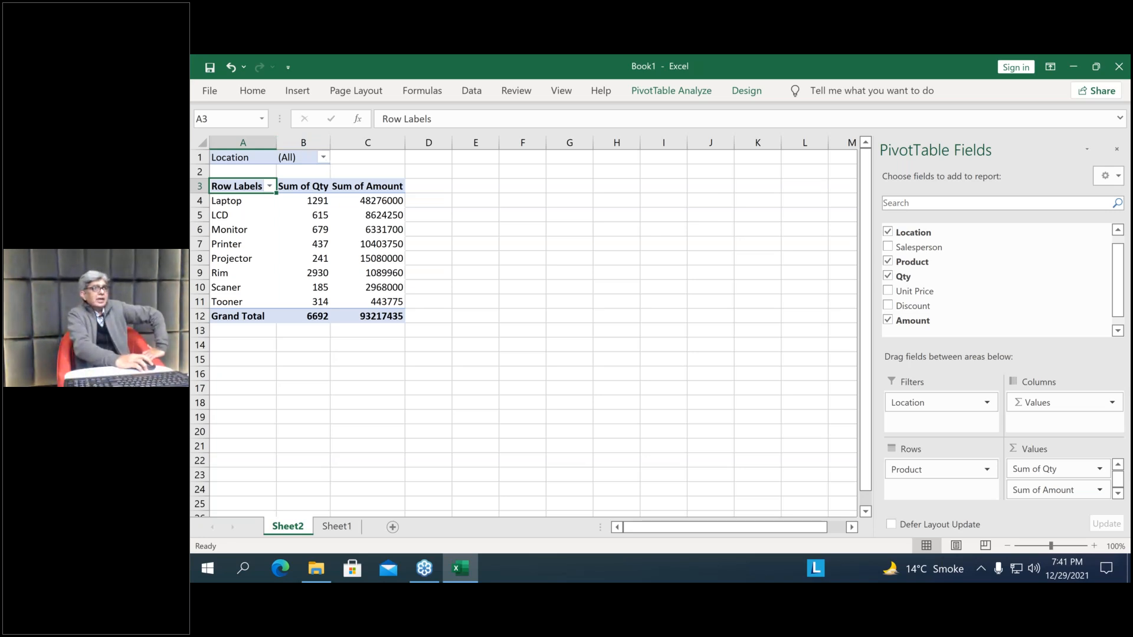
{"action": "left_click", "coordinate": [324, 157]}
{"action": "left_click", "coordinate": [228, 255]}
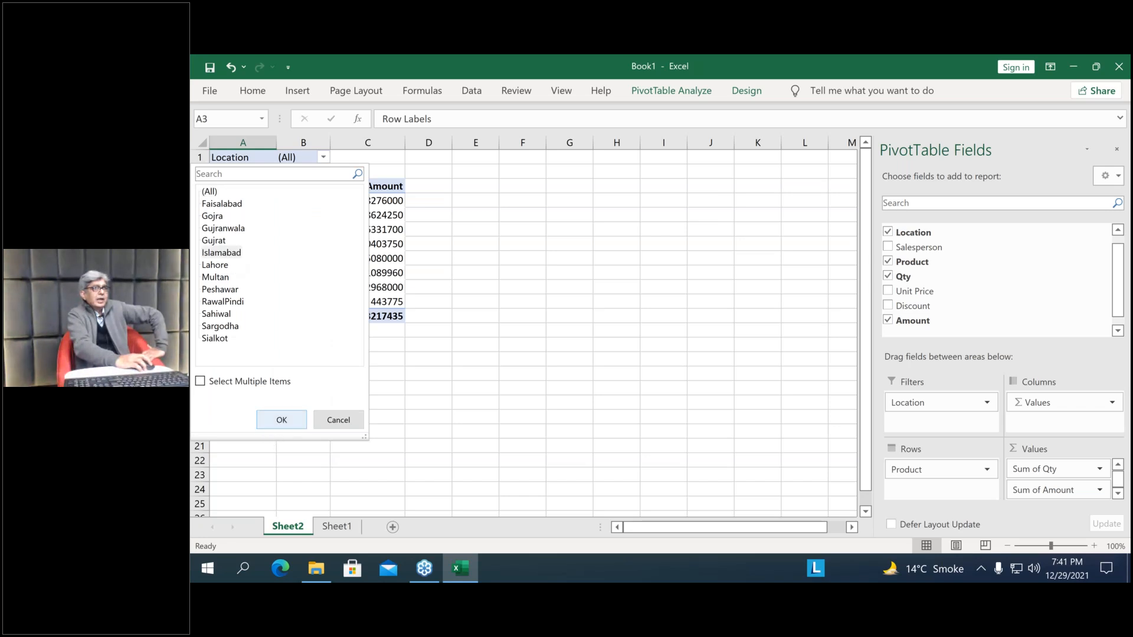
{"action": "left_click", "coordinate": [281, 421]}
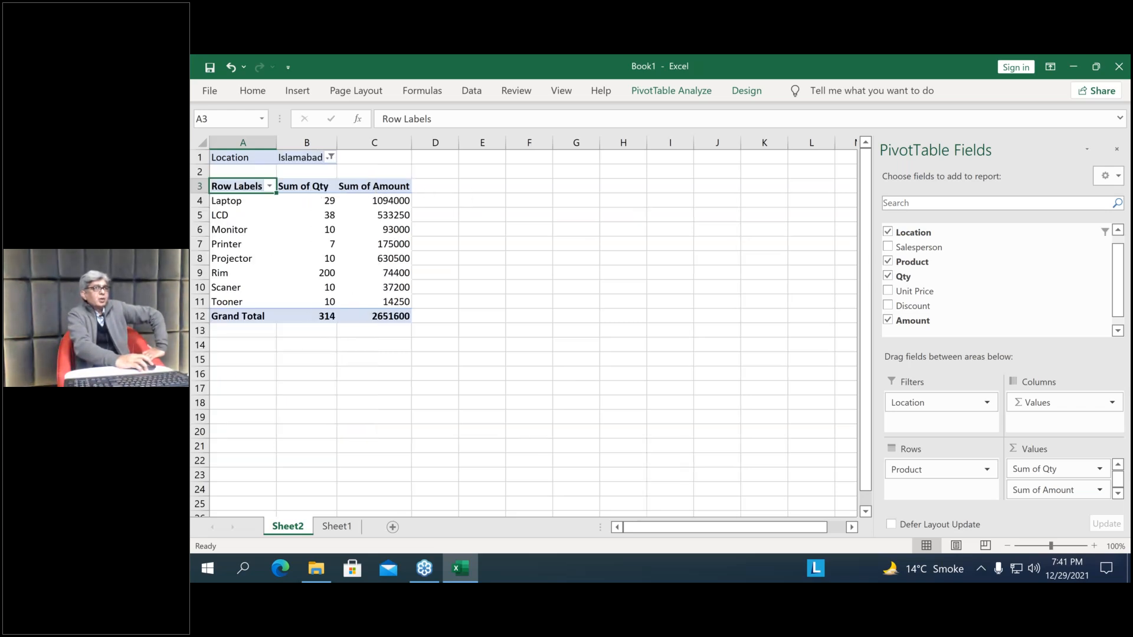
{"action": "left_click", "coordinate": [331, 157]}
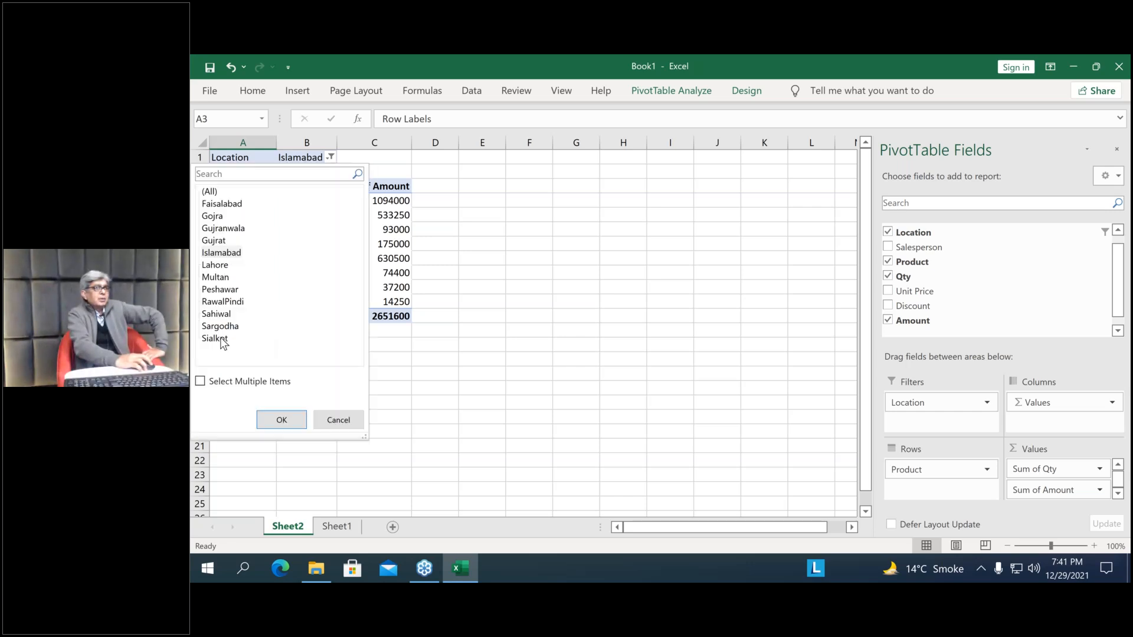
{"action": "left_click", "coordinate": [222, 340]}
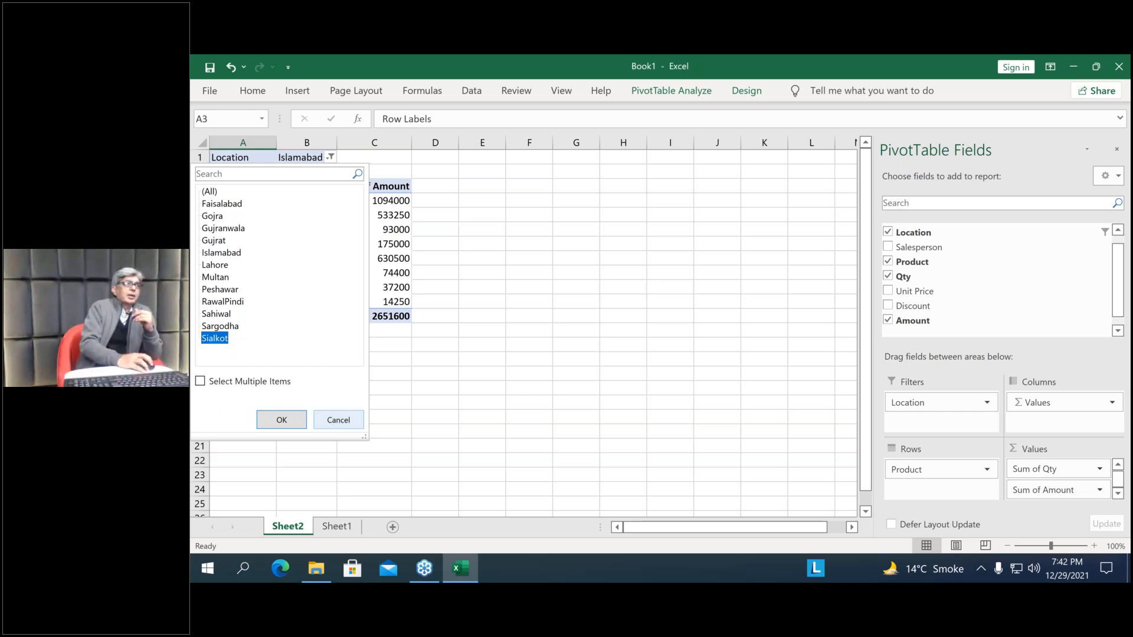
{"action": "left_click", "coordinate": [335, 420]}
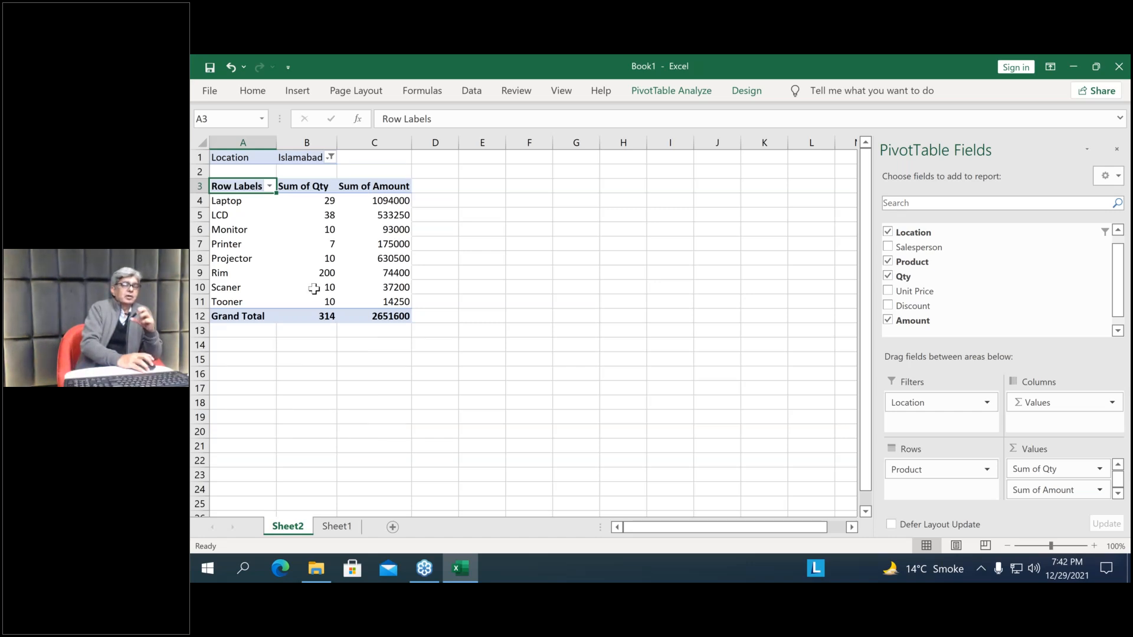
Add Salesperson as a second report filter and limit the PivotTable to the third salesperson in its list
{"action": "mouse_move", "coordinate": [314, 288]}
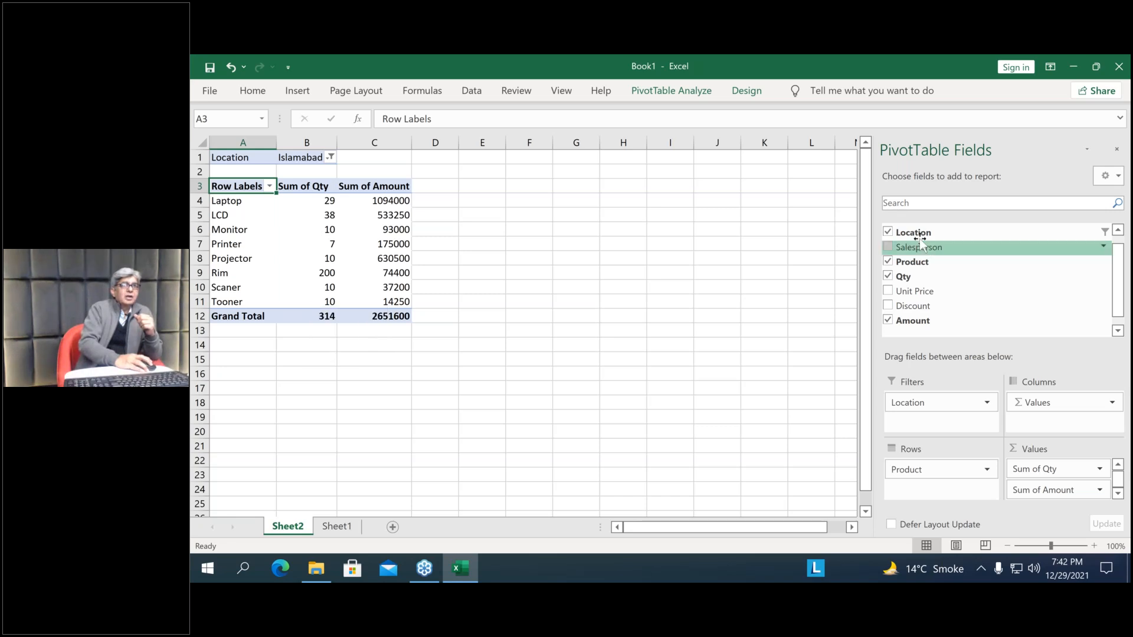
{"action": "left_click_drag", "start_coordinate": [930, 248], "coordinate": [945, 419]}
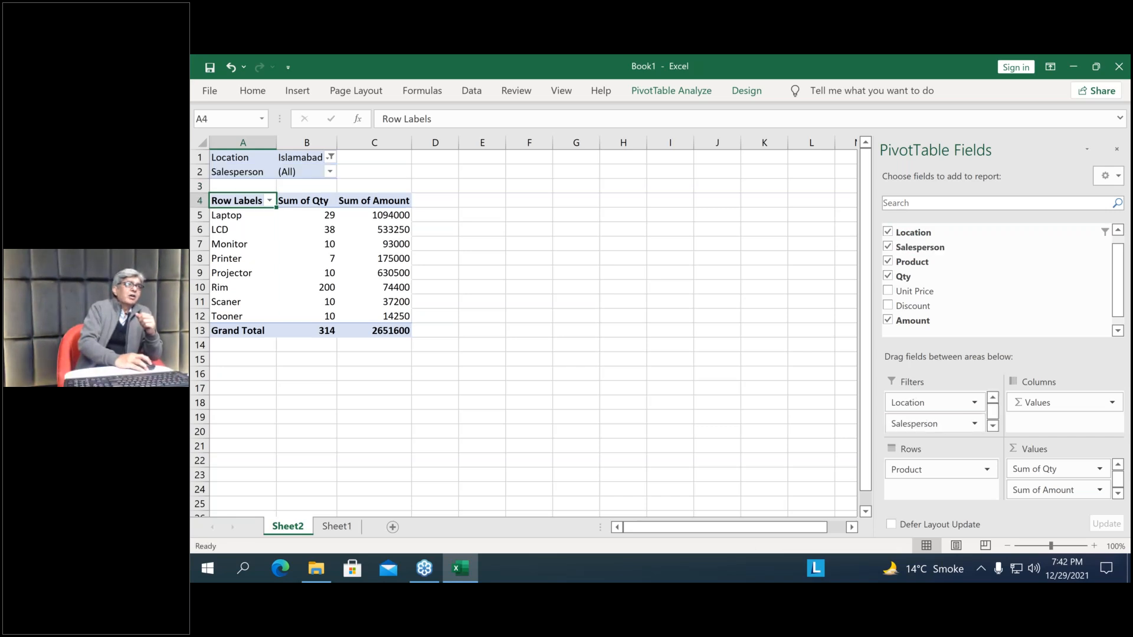
{"action": "left_click", "coordinate": [329, 172]}
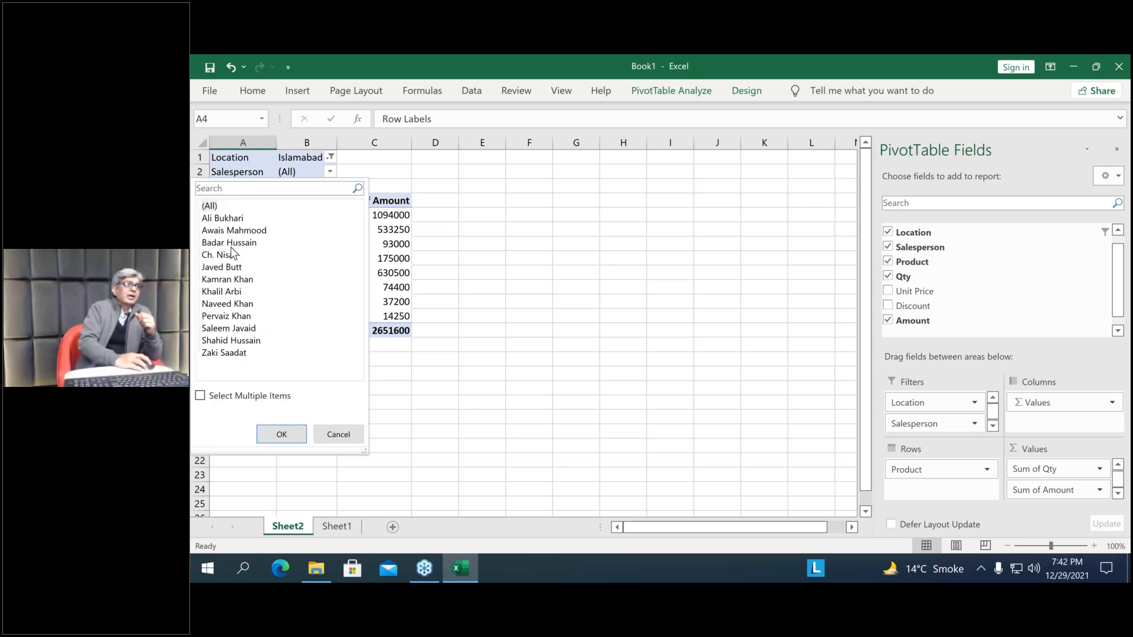
{"action": "left_click", "coordinate": [229, 242]}
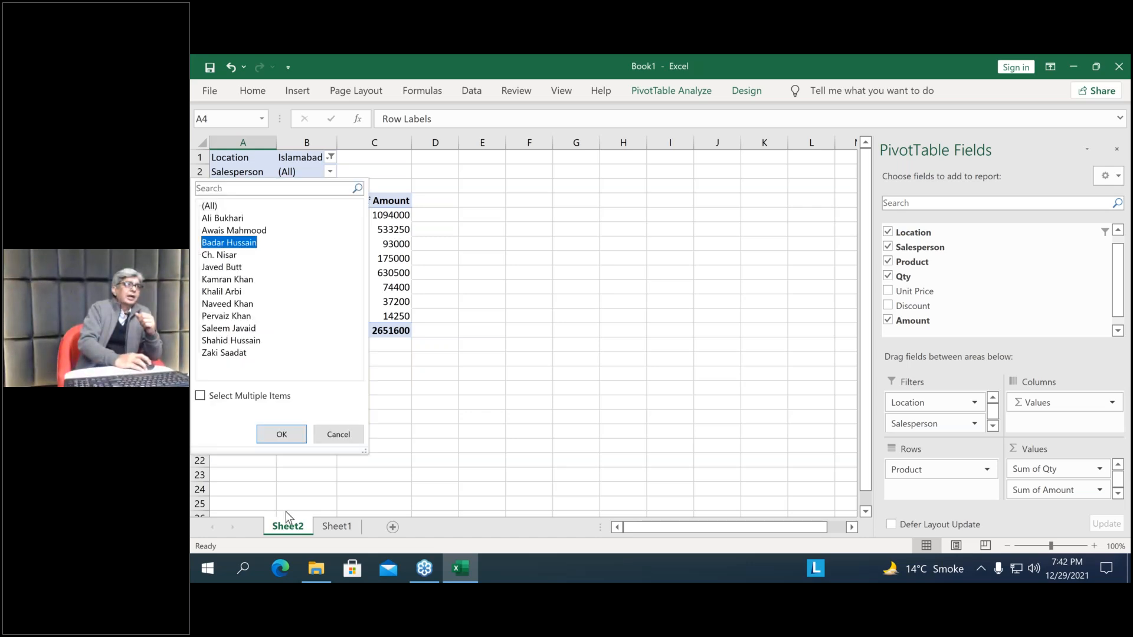
{"action": "left_click", "coordinate": [283, 434]}
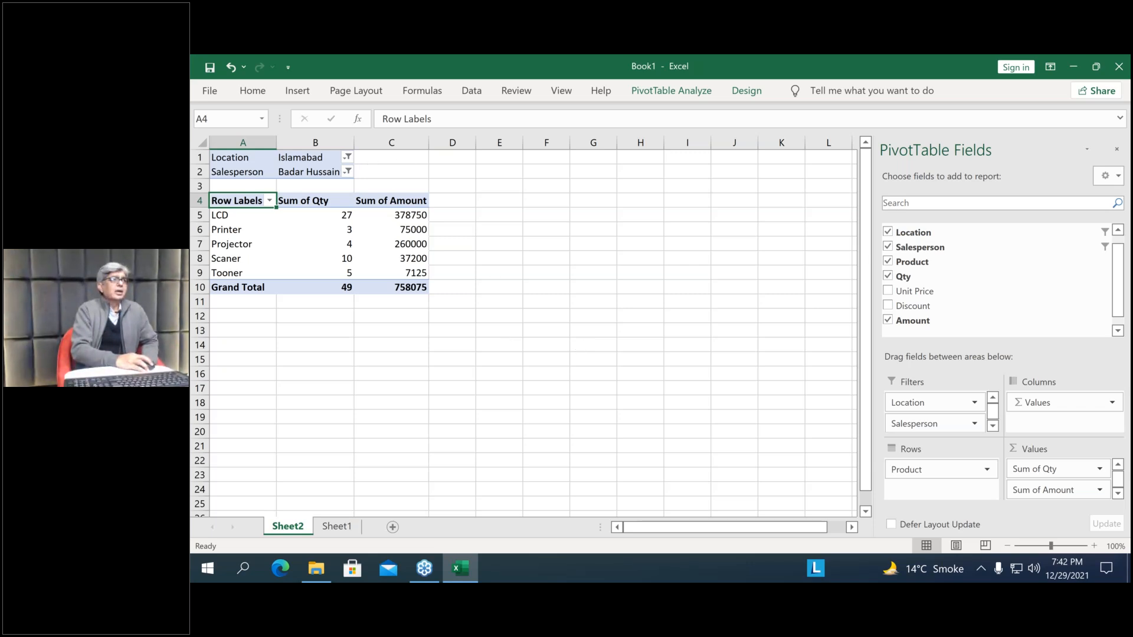
Reset both the Salesperson and Location report filters to (All)
{"action": "left_click", "coordinate": [347, 171]}
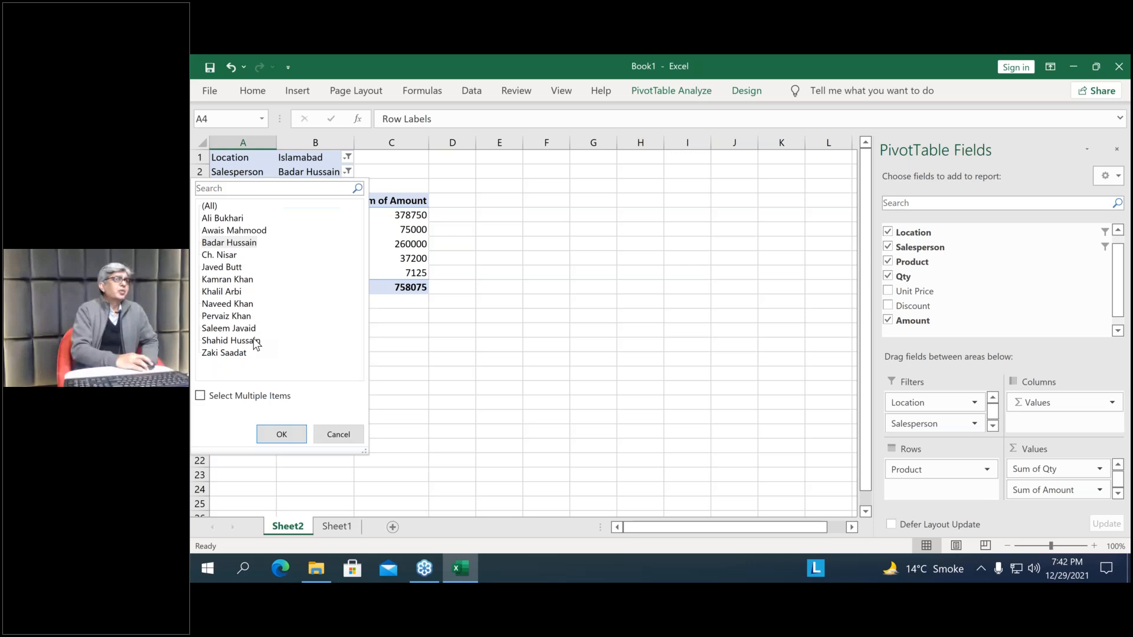
{"action": "left_click", "coordinate": [210, 206]}
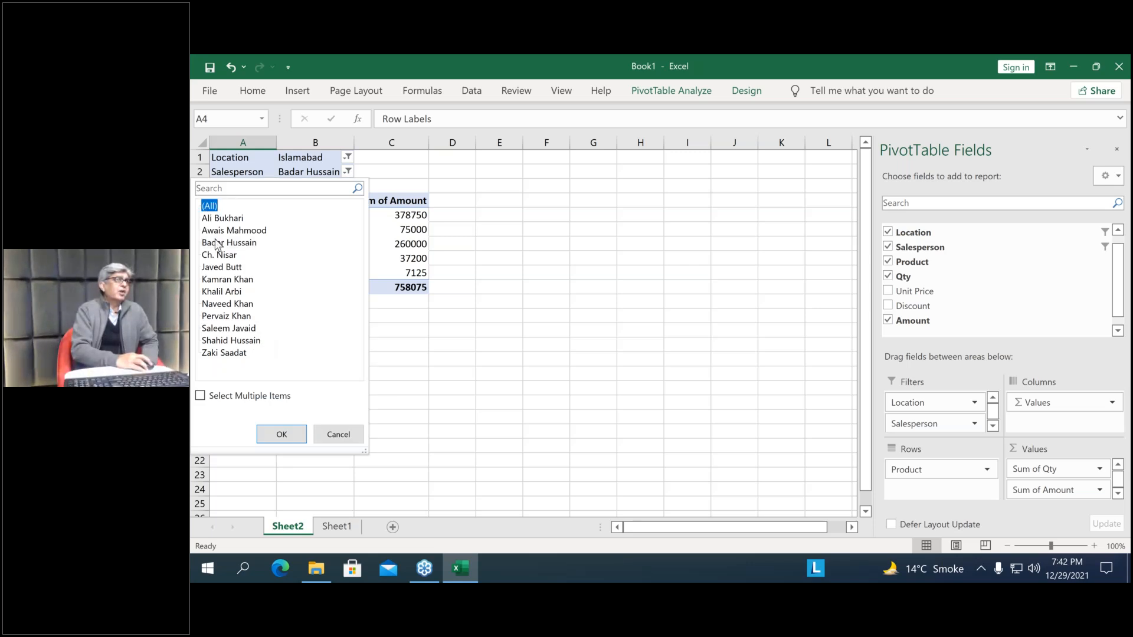
{"action": "left_click", "coordinate": [281, 434]}
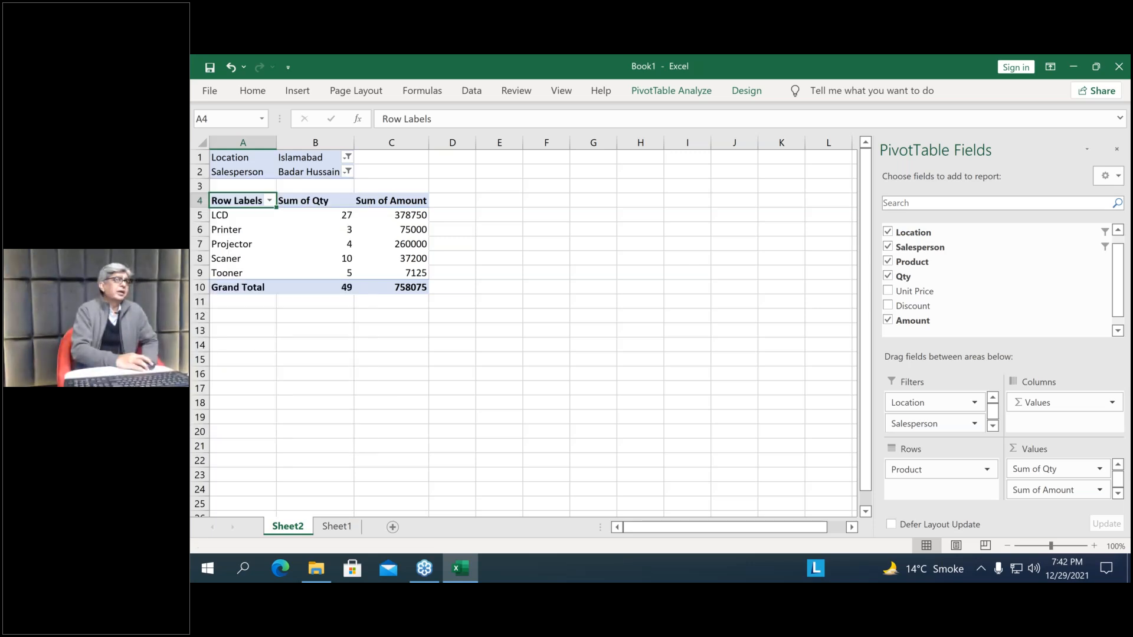
{"action": "left_click", "coordinate": [330, 157]}
{"action": "left_click", "coordinate": [210, 191]}
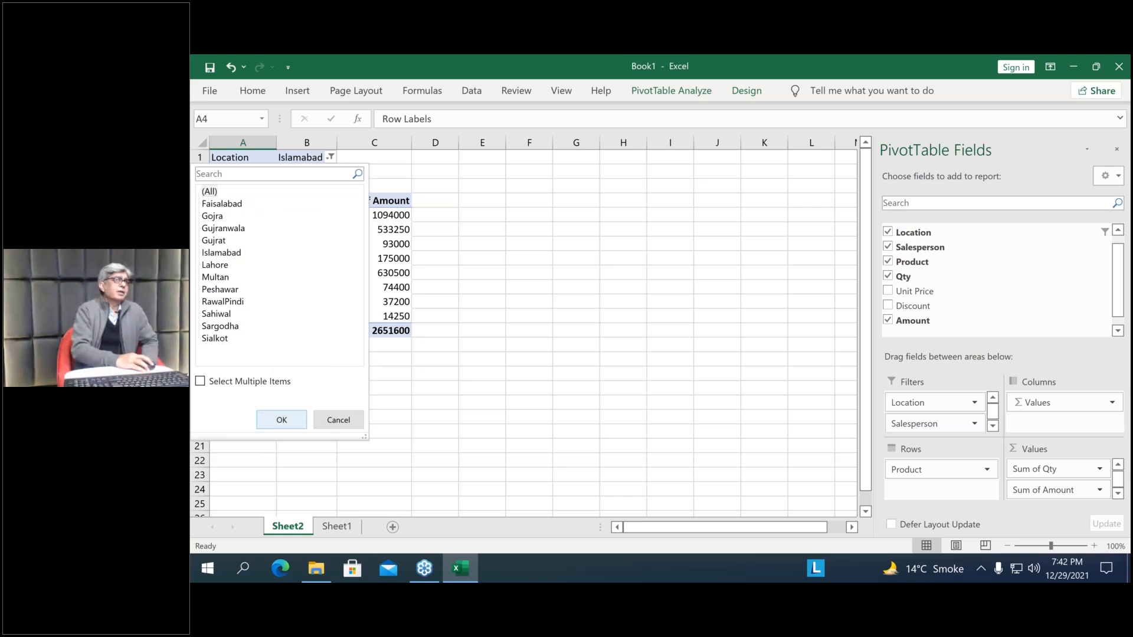
{"action": "left_click", "coordinate": [281, 420]}
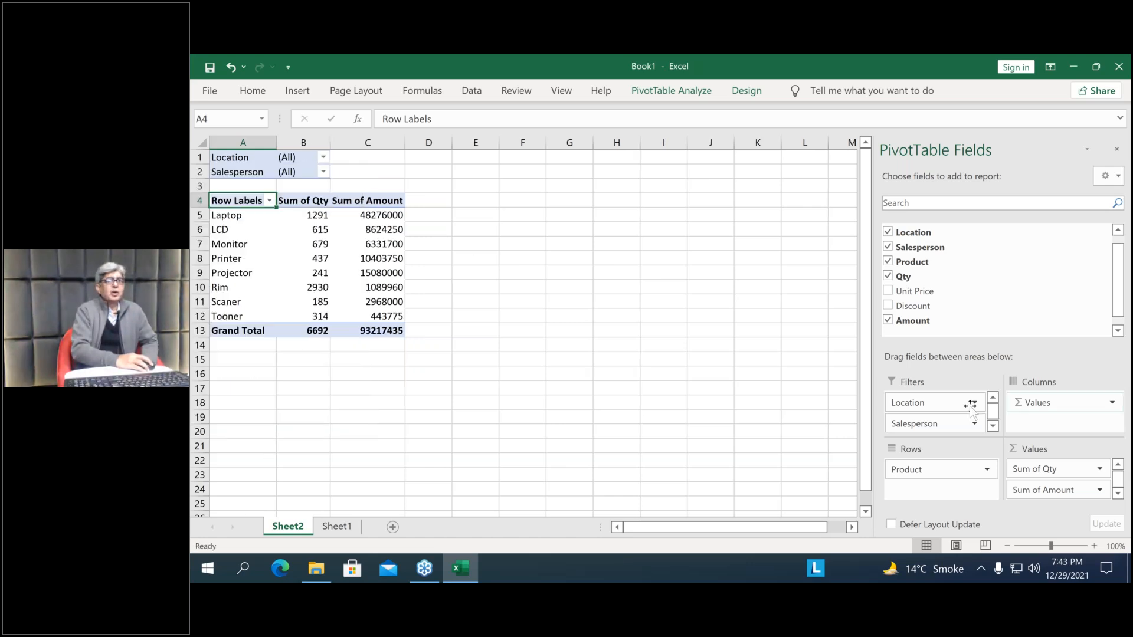
Remove the Location and Salesperson report filters from the PivotTable, and select the Printer quantity cell B8
{"action": "left_click_drag", "start_coordinate": [940, 407], "coordinate": [827, 422]}
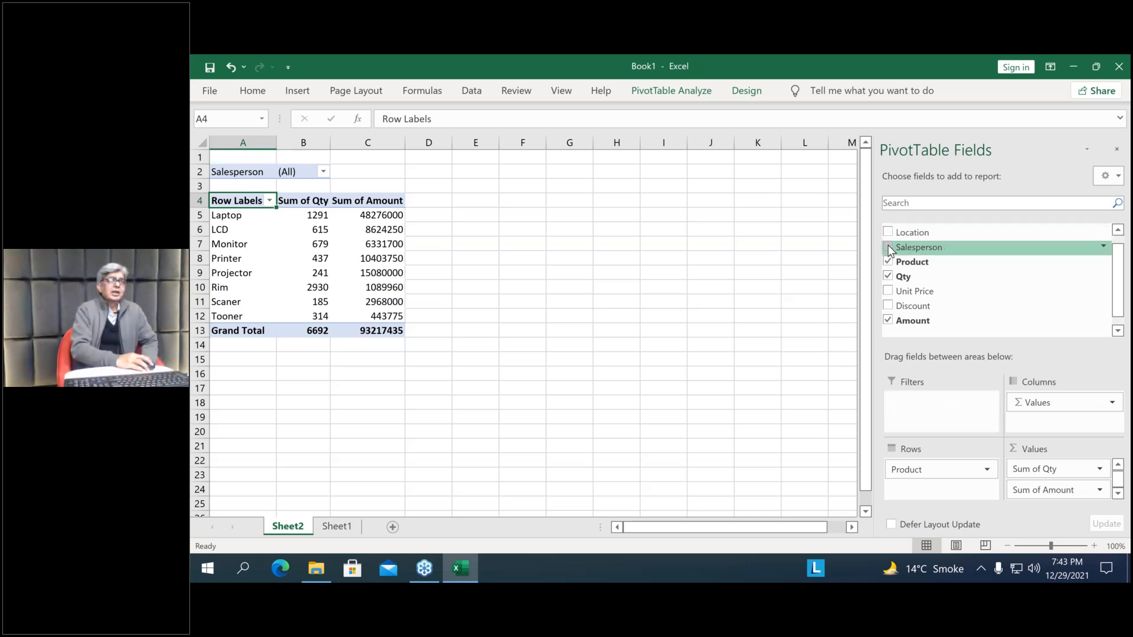
{"action": "left_click", "coordinate": [889, 249]}
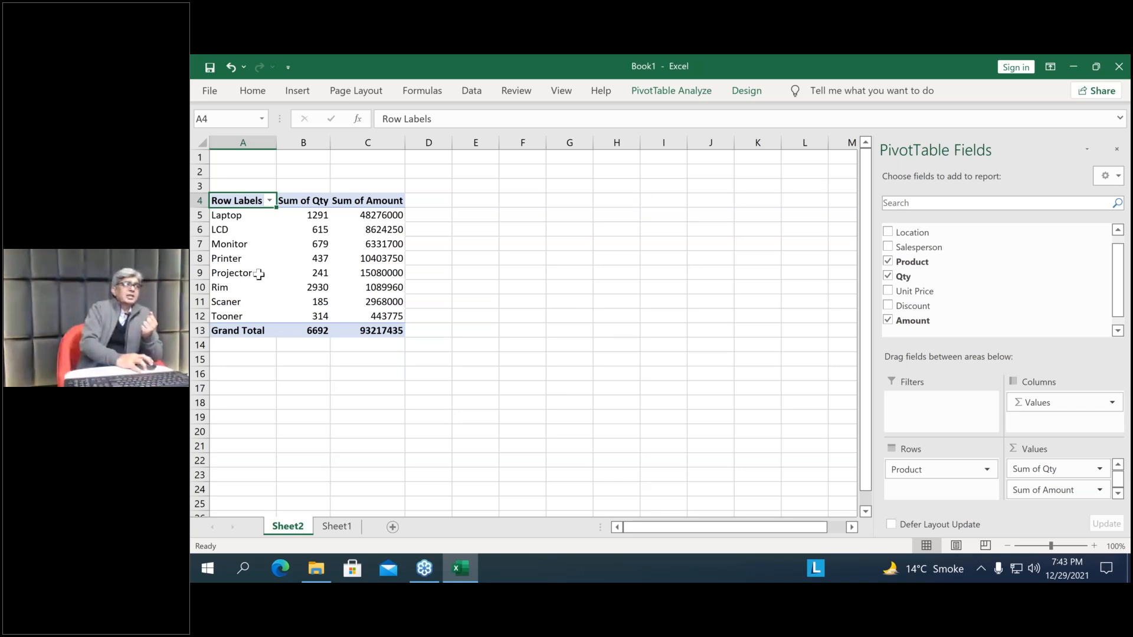
{"action": "left_click", "coordinate": [326, 258]}
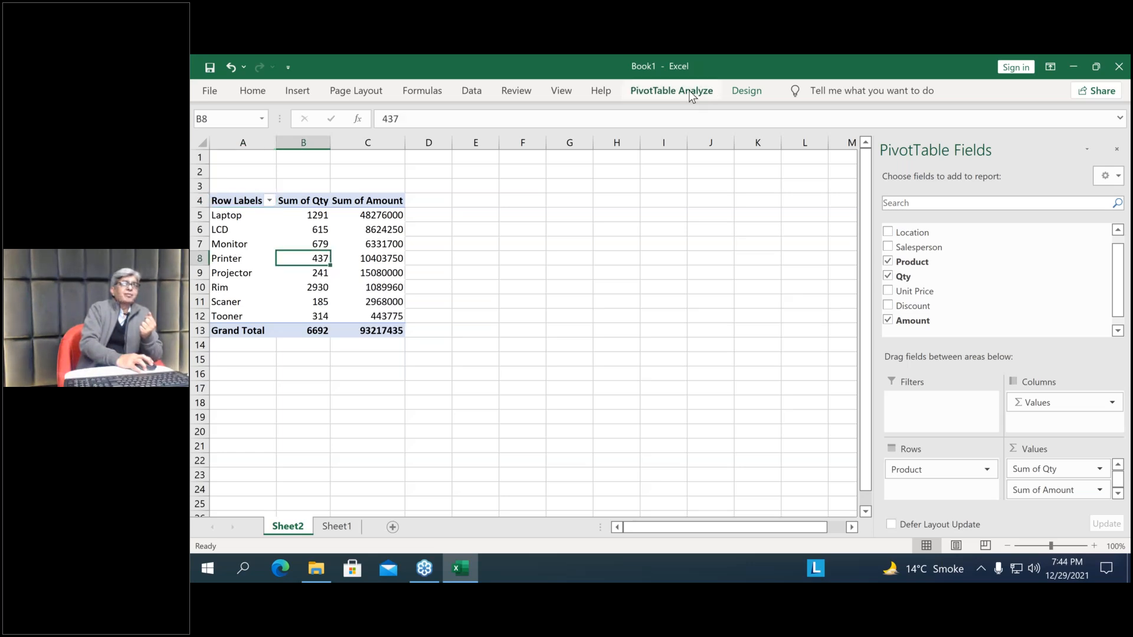
Compare the PivotTable tools offered when a cell inside the PivotTable is selected with those offered for a cell outside it
{"action": "left_click", "coordinate": [692, 94]}
{"action": "left_click", "coordinate": [754, 96]}
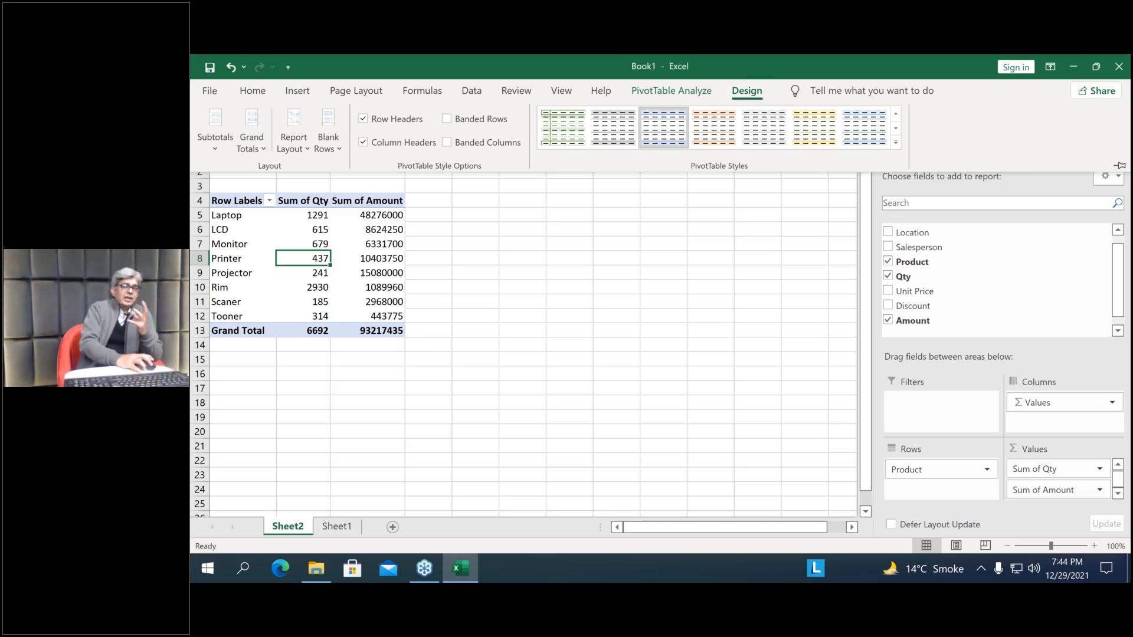
{"action": "left_click", "coordinate": [538, 288]}
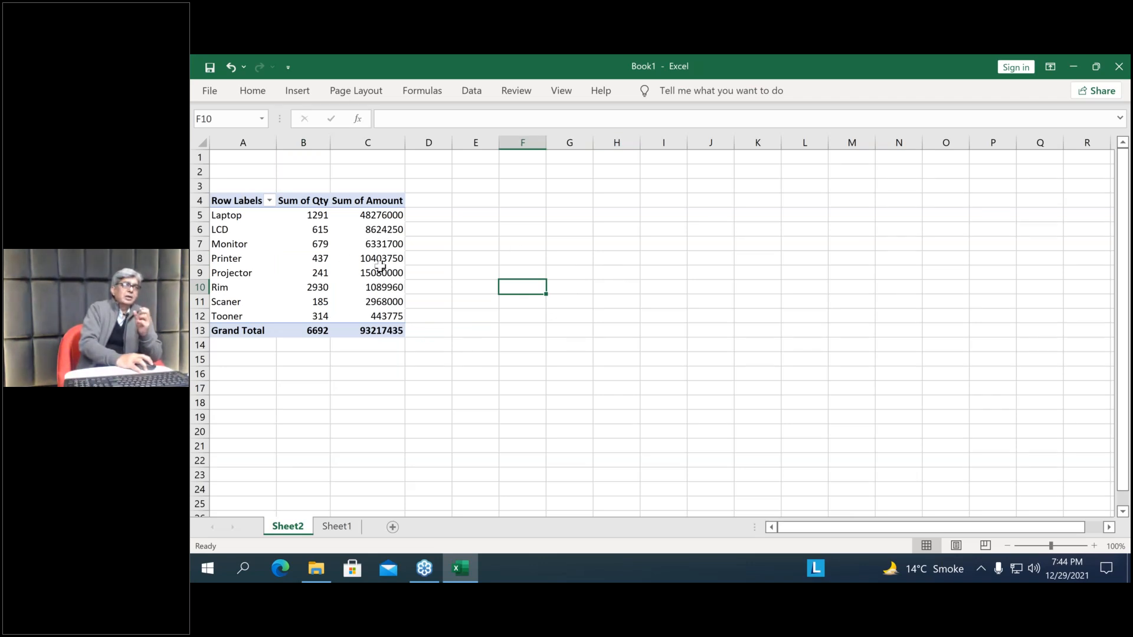
{"action": "mouse_move", "coordinate": [381, 272]}
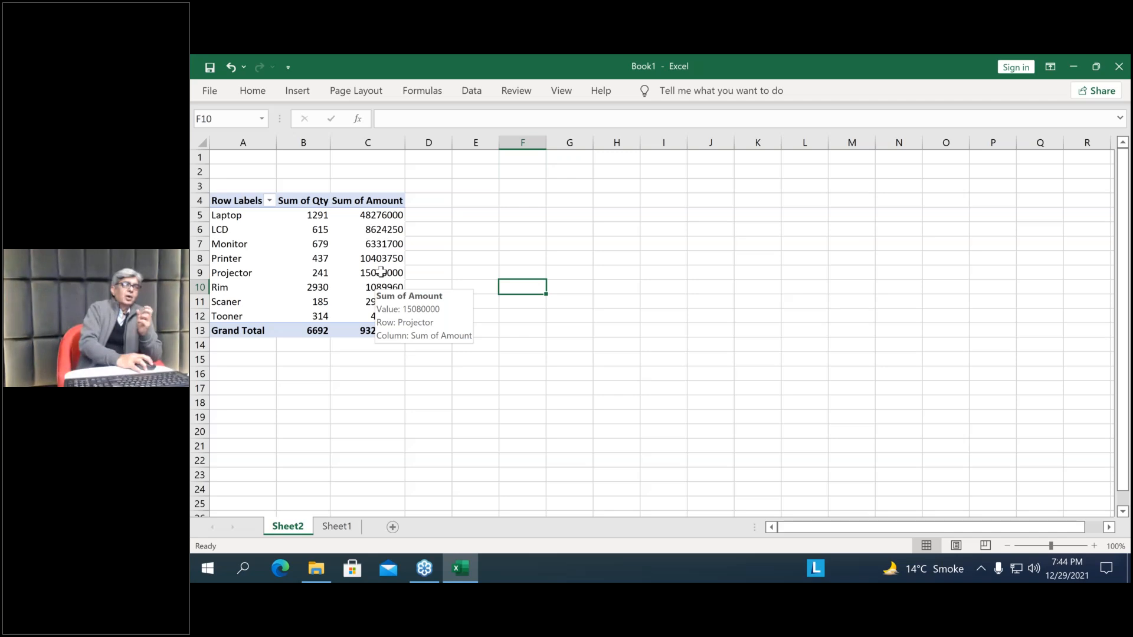
{"action": "left_click", "coordinate": [381, 271]}
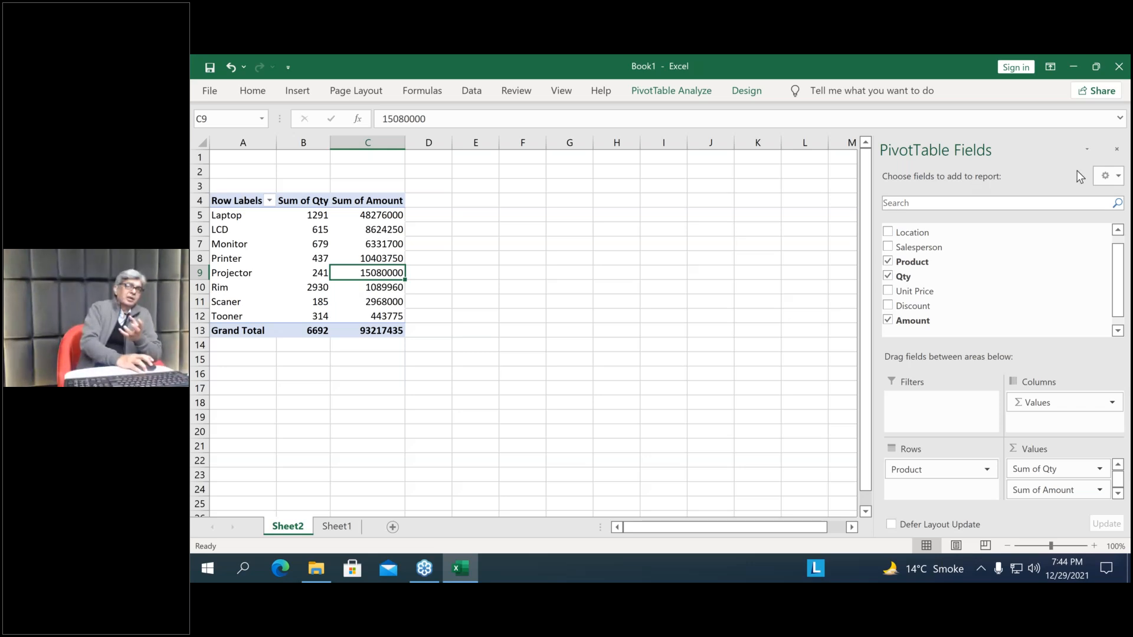
{"action": "left_click", "coordinate": [326, 272]}
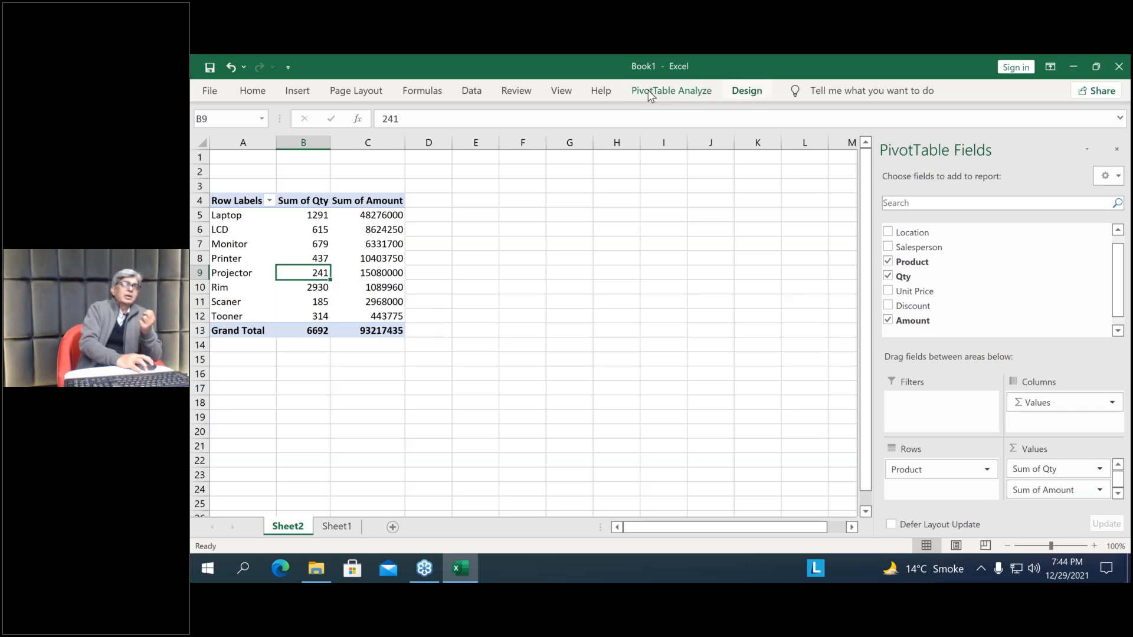
{"action": "left_click", "coordinate": [743, 92]}
{"action": "left_click", "coordinate": [674, 228]}
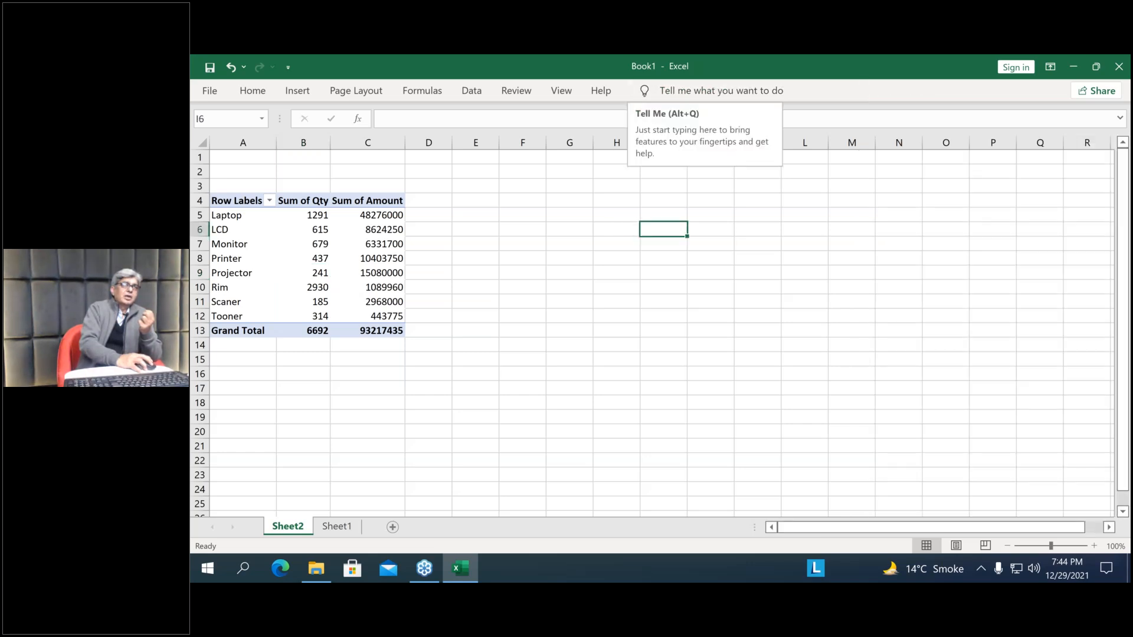
Review the PivotTable design options, including the available report layouts, from the Projector amount cell C9
{"action": "left_click", "coordinate": [369, 273]}
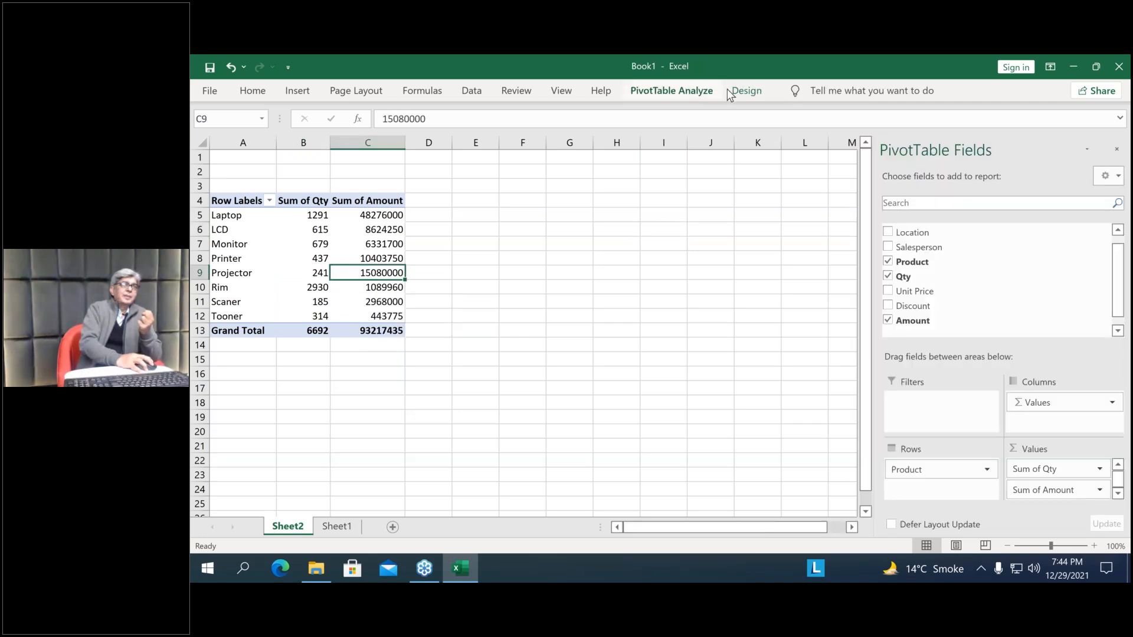
{"action": "left_click", "coordinate": [705, 93]}
{"action": "left_click", "coordinate": [732, 89]}
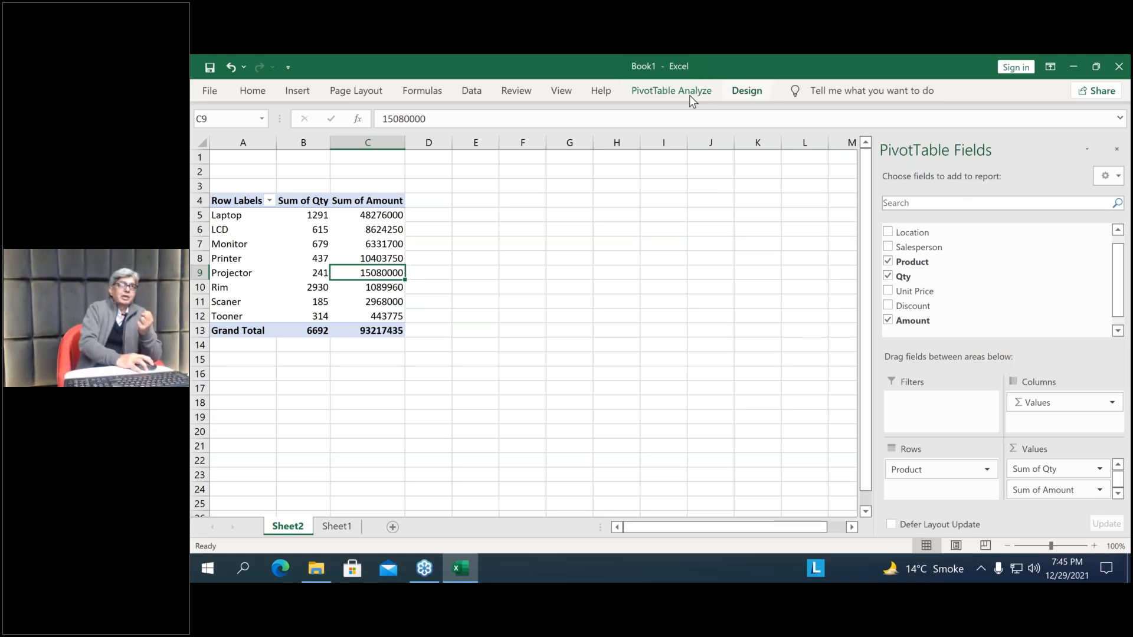
{"action": "left_click", "coordinate": [745, 92]}
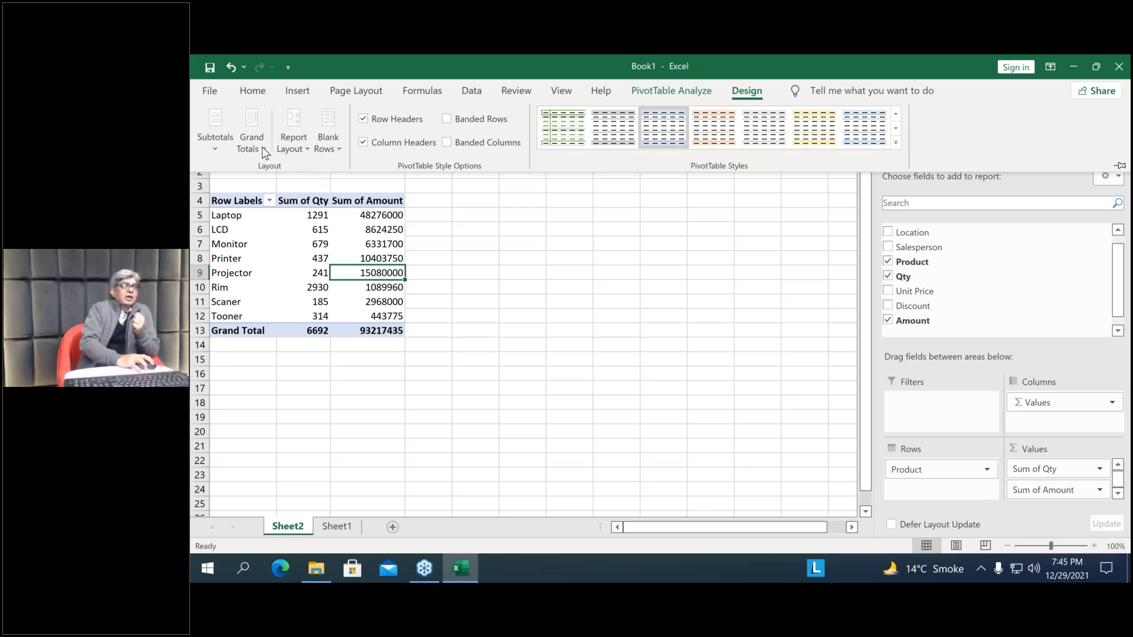
{"action": "left_click", "coordinate": [306, 148]}
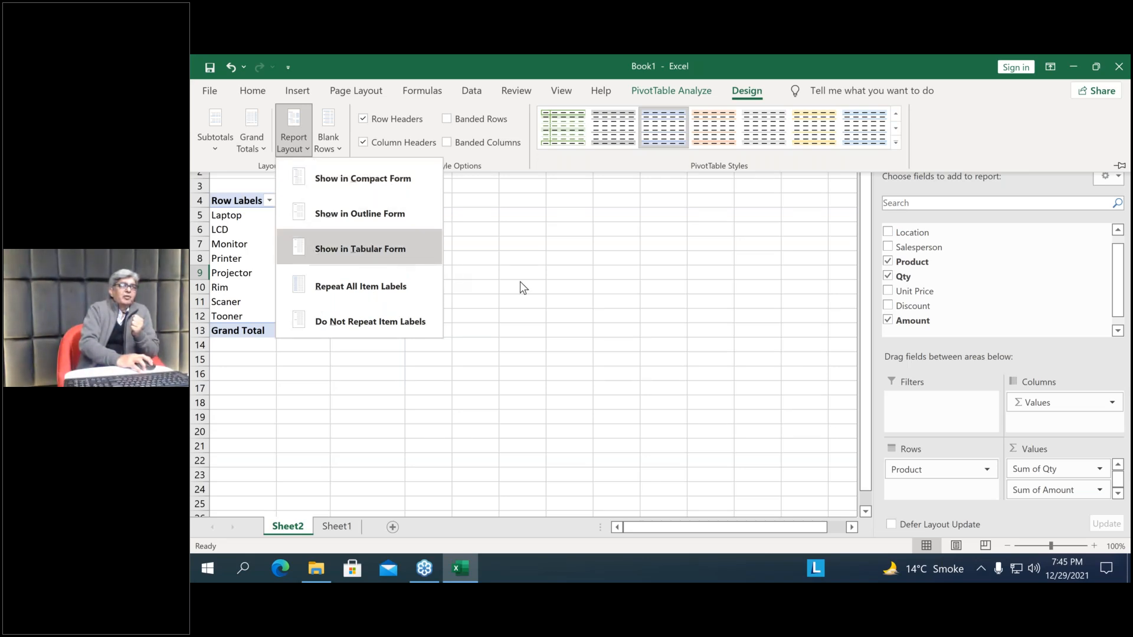
{"action": "left_click", "coordinate": [509, 352]}
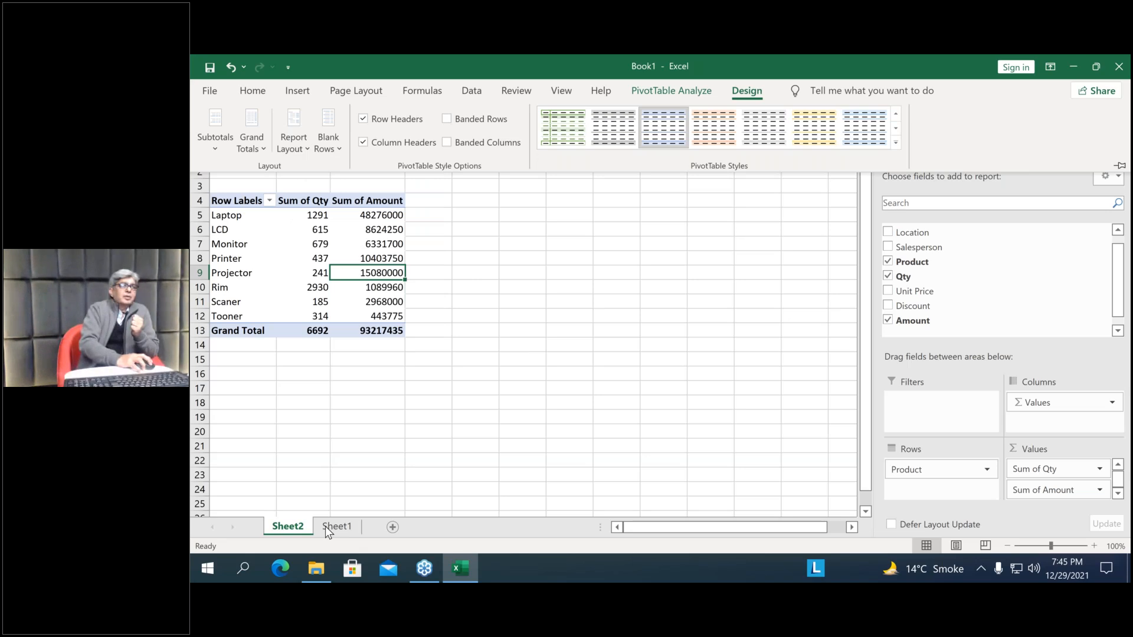
Examine the source sales records on Sheet1 and the product row labels of the PivotTable on Sheet2
{"action": "left_click", "coordinate": [332, 527]}
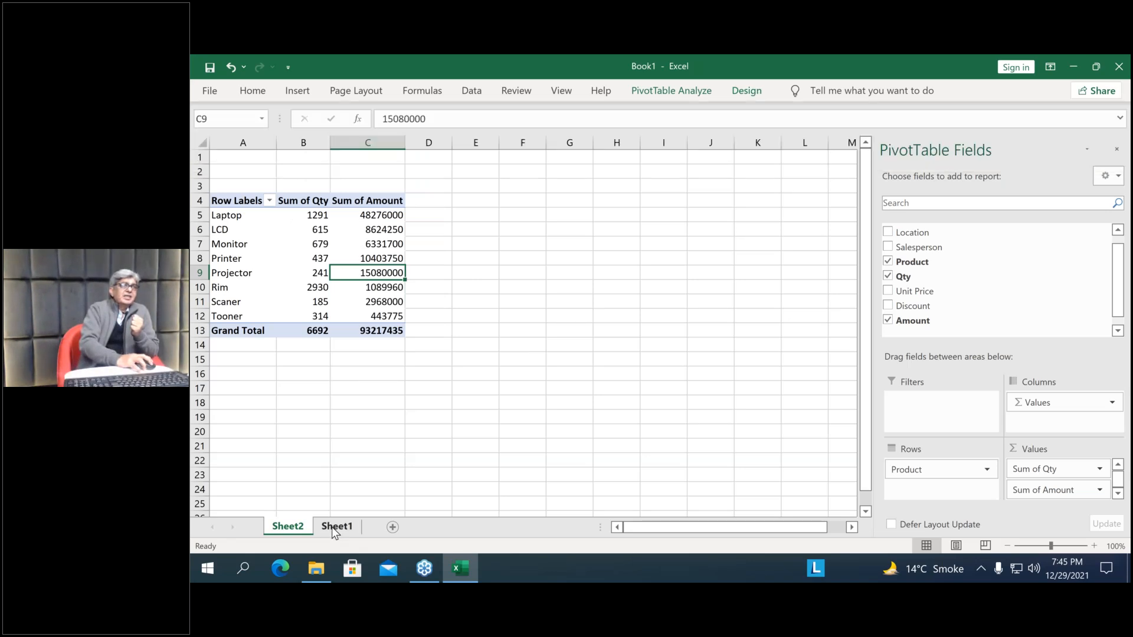
{"action": "left_click", "coordinate": [332, 527]}
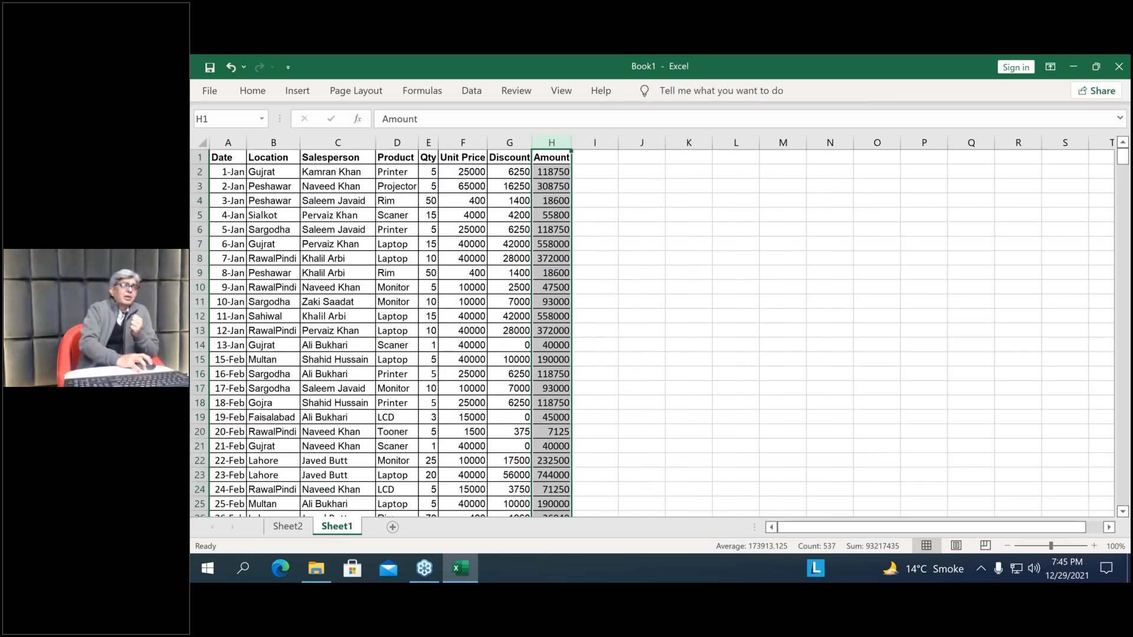
{"action": "left_click", "coordinate": [338, 346]}
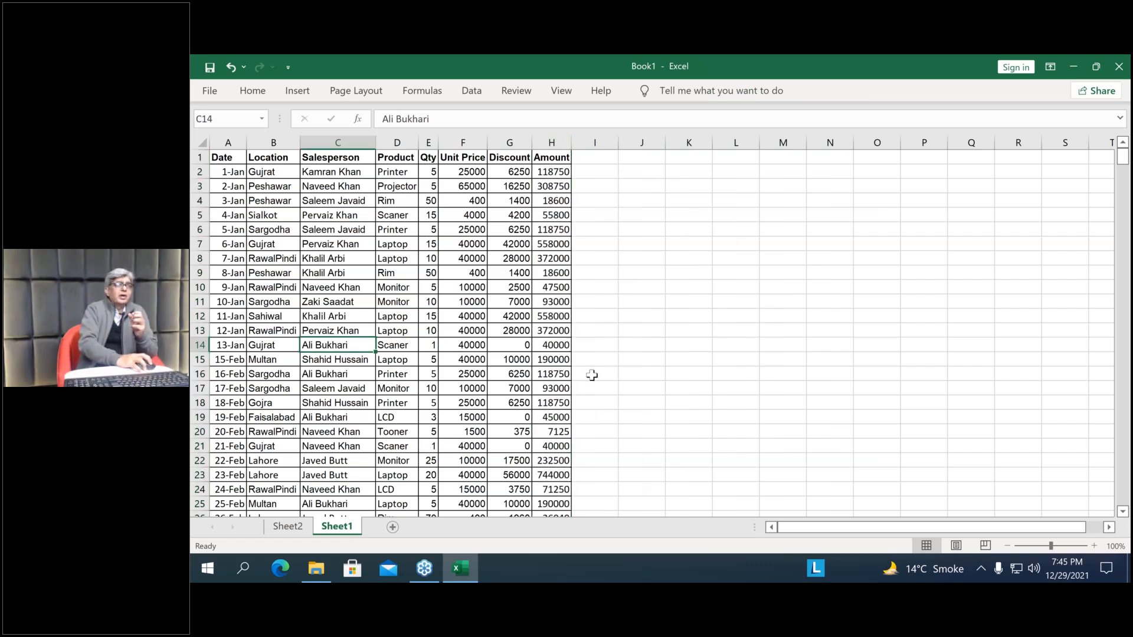
{"action": "left_click", "coordinate": [283, 530]}
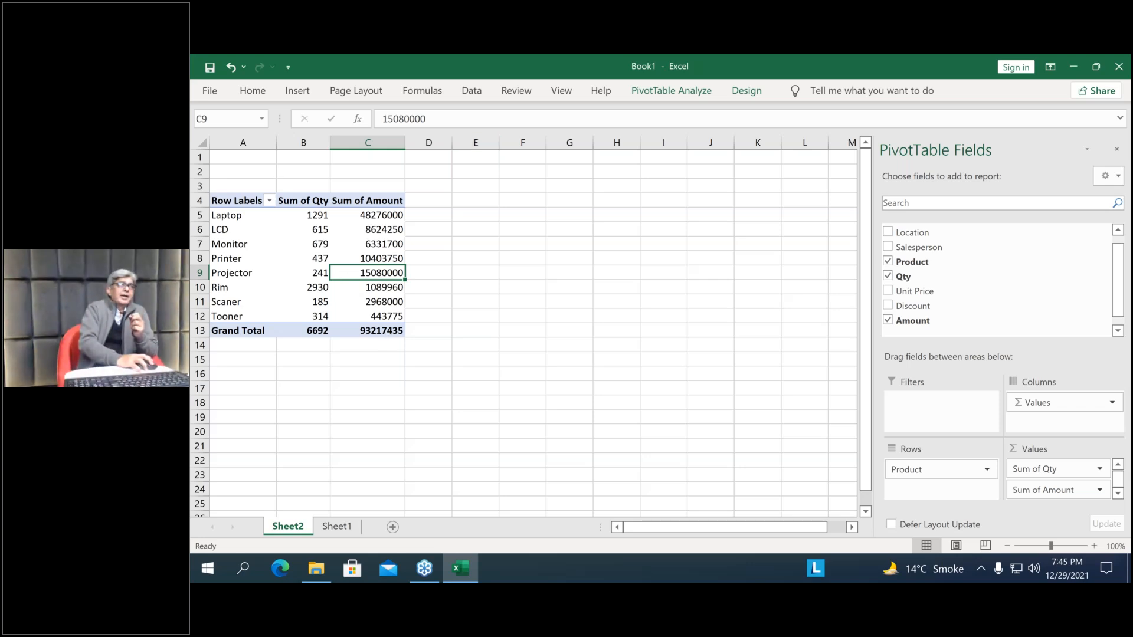
{"action": "left_click", "coordinate": [249, 139]}
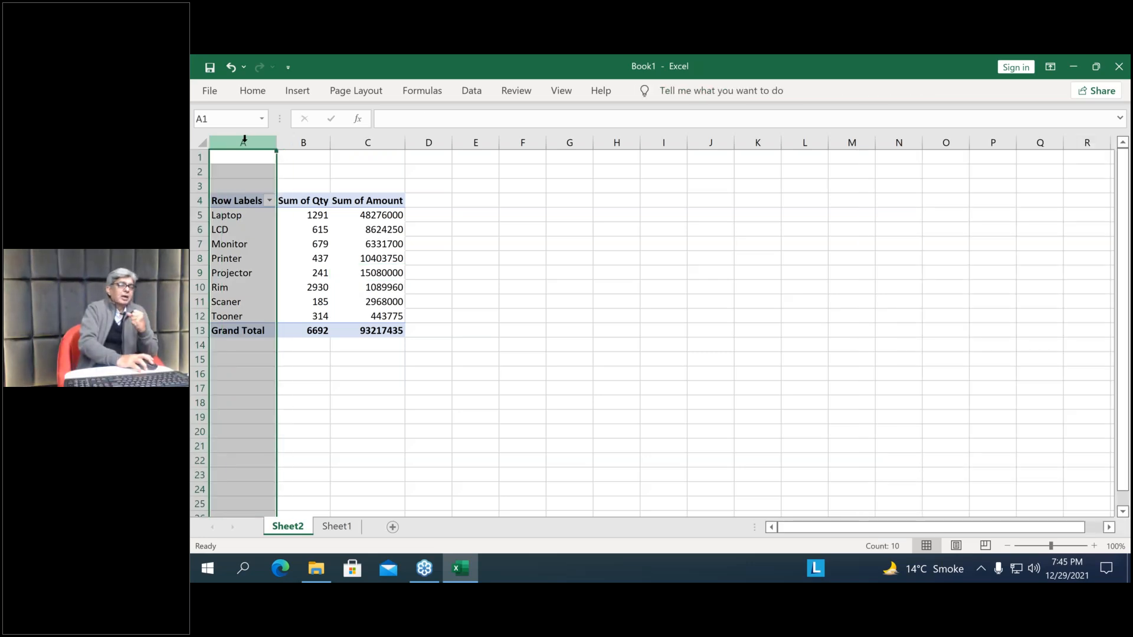
{"action": "left_click", "coordinate": [253, 263]}
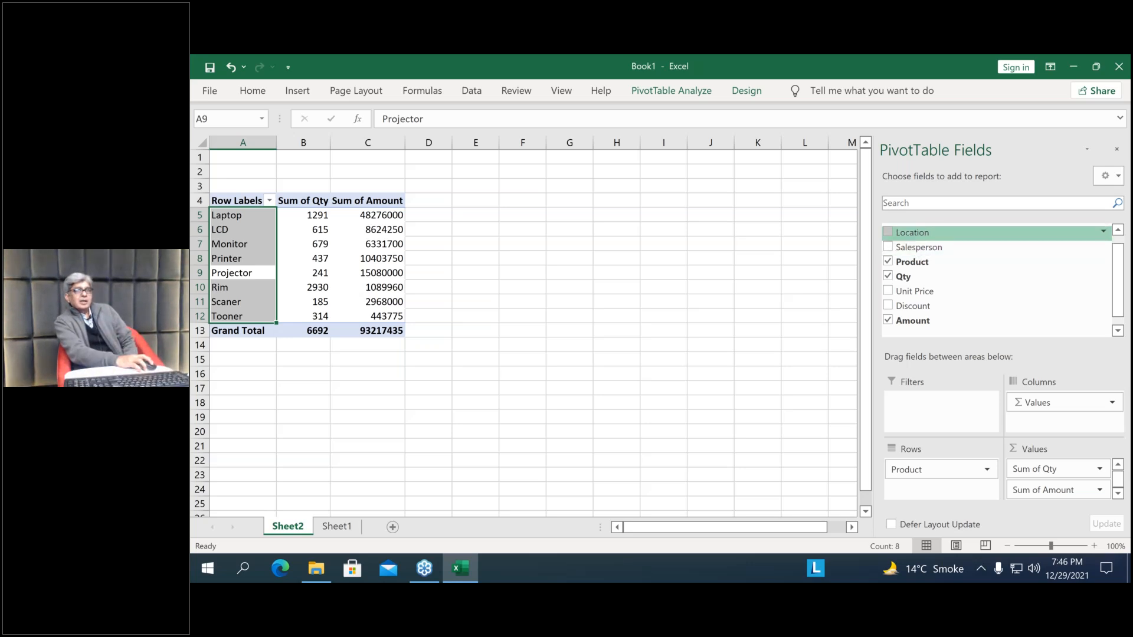
Add Location as a row field and place it above Product so that products are grouped by location
{"action": "left_click_drag", "start_coordinate": [922, 233], "coordinate": [953, 484]}
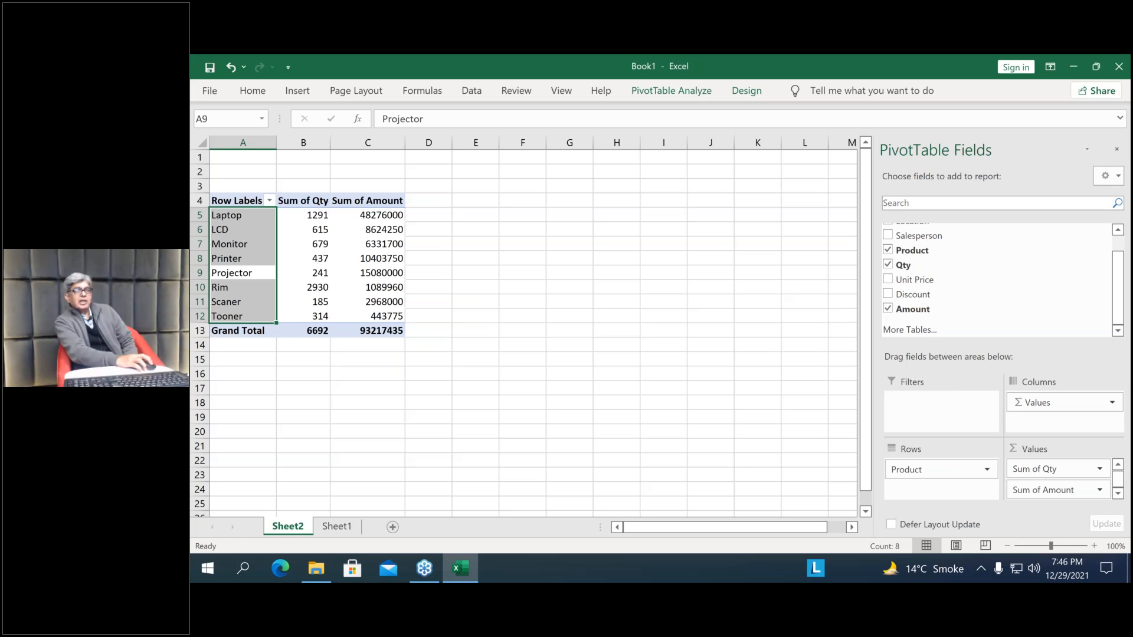
{"action": "scroll", "coordinate": [959, 273], "scroll_direction": "up", "scroll_amount": 1}
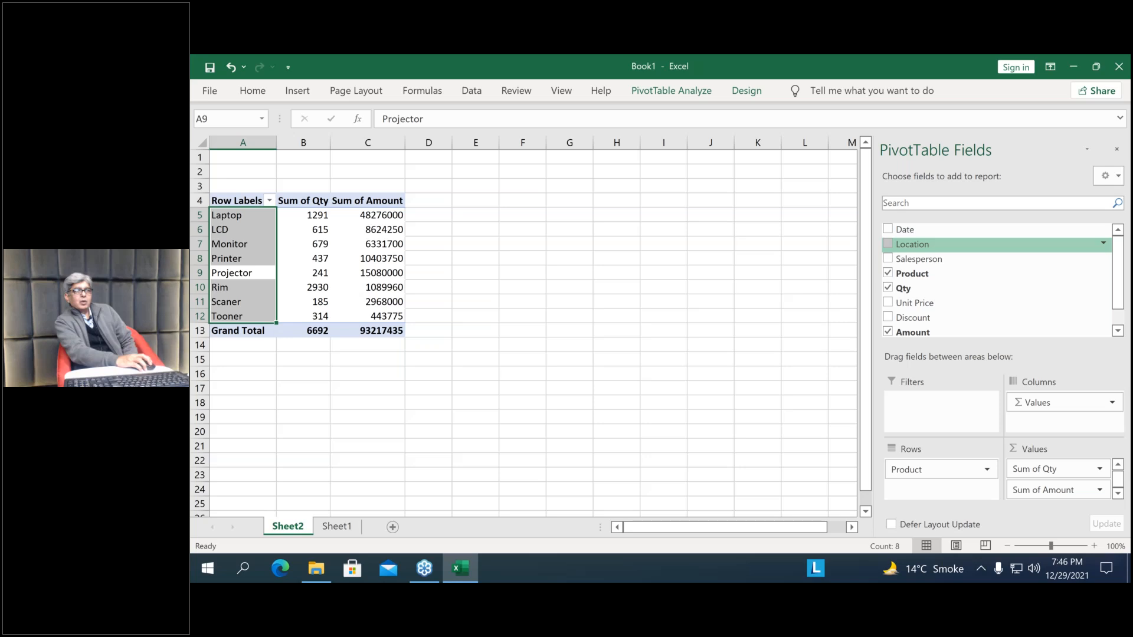
{"action": "left_click", "coordinate": [888, 244]}
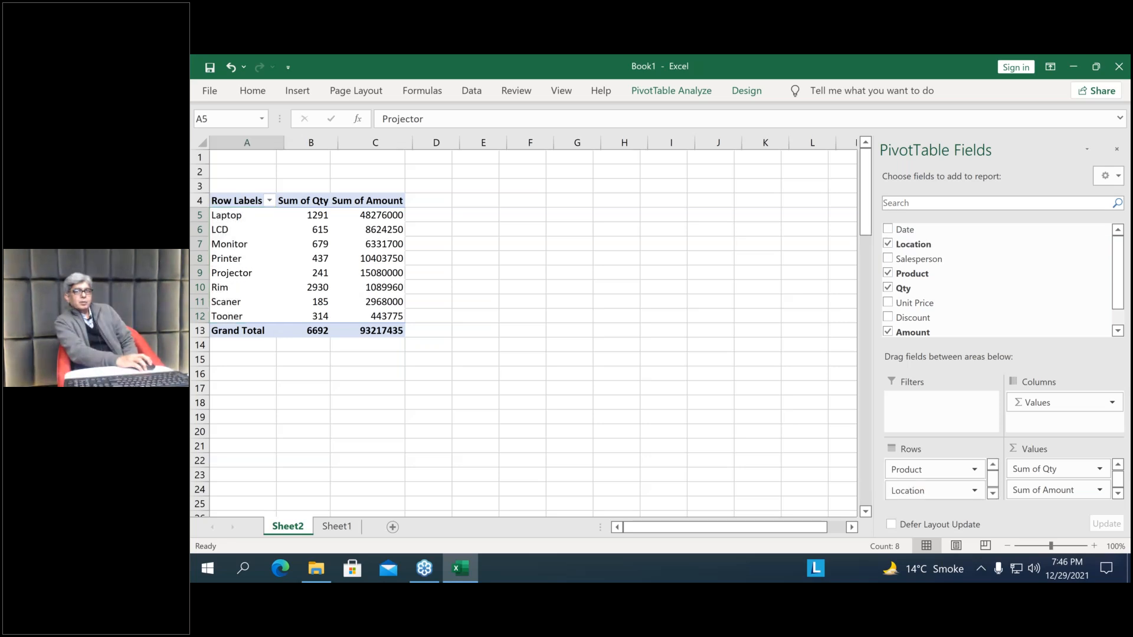
{"action": "left_click_drag", "start_coordinate": [962, 490], "coordinate": [952, 465]}
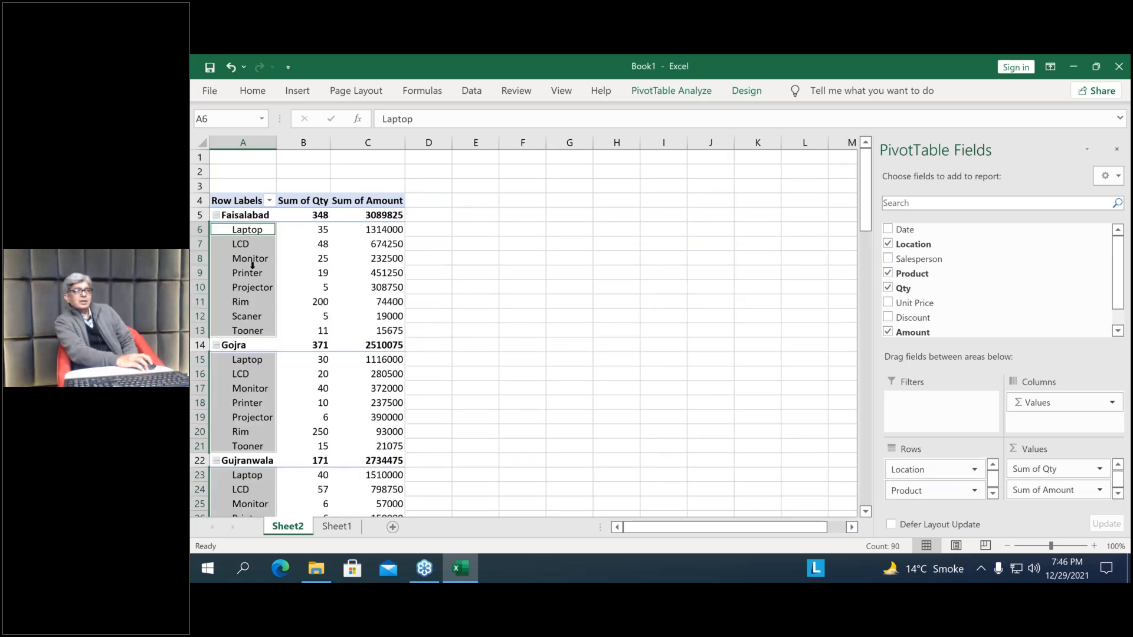
Examine the product rows with their quantities and amounts grouped under Faisalabad in the PivotTable
{"action": "left_click", "coordinate": [253, 281]}
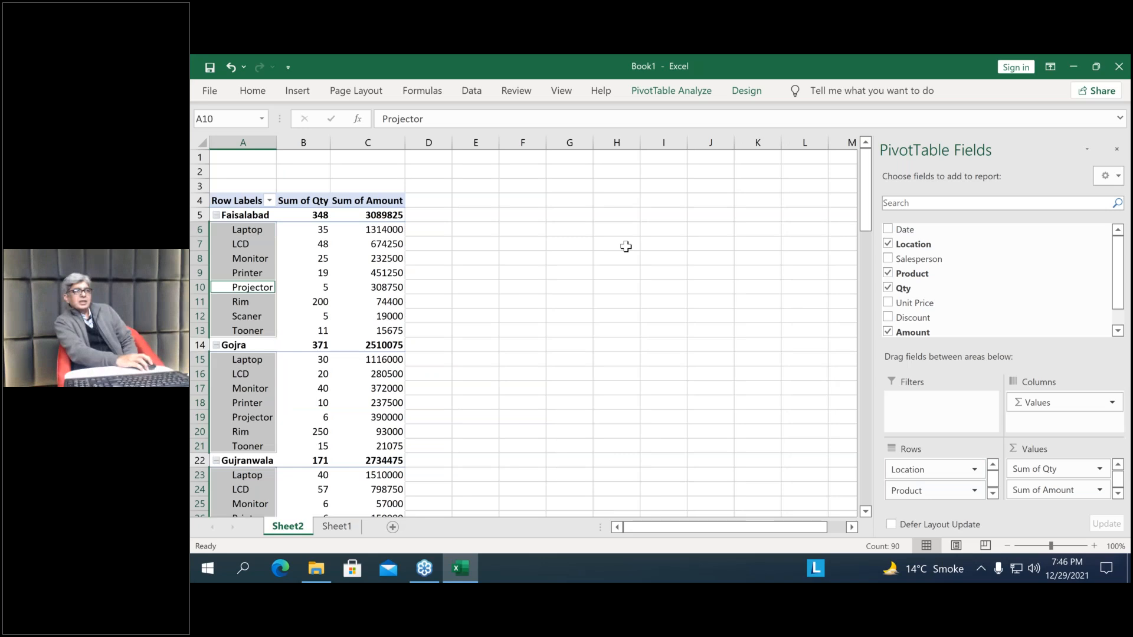
{"action": "left_click", "coordinate": [626, 246]}
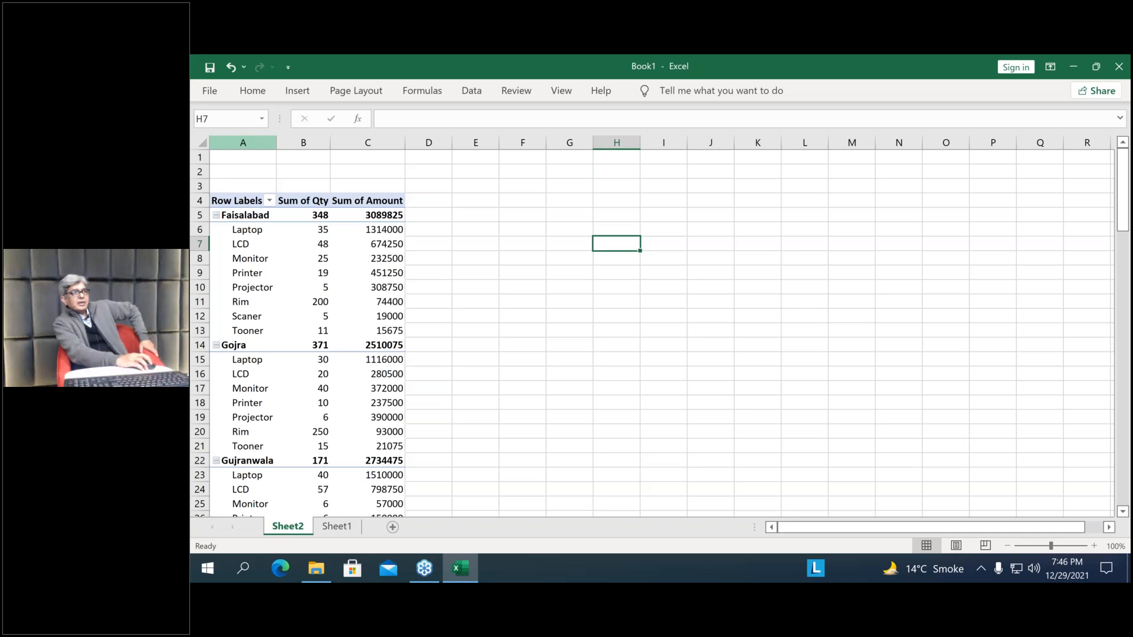
{"action": "left_click", "coordinate": [242, 142]}
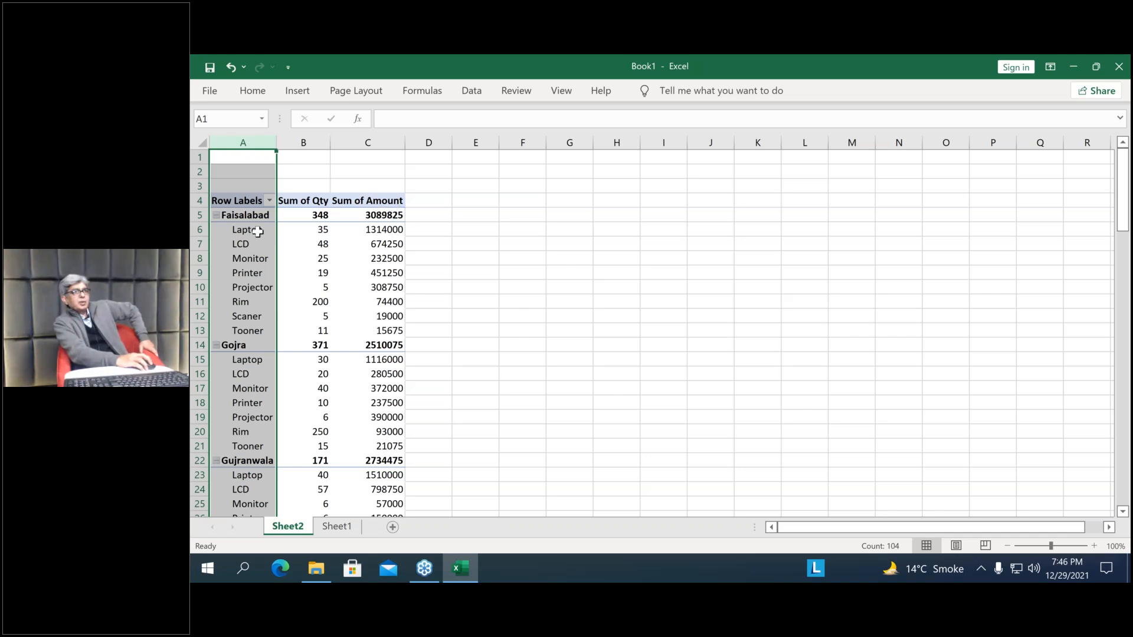
{"action": "left_click_drag", "start_coordinate": [248, 231], "coordinate": [387, 231]}
{"action": "left_click_drag", "start_coordinate": [400, 322], "coordinate": [440, 337]}
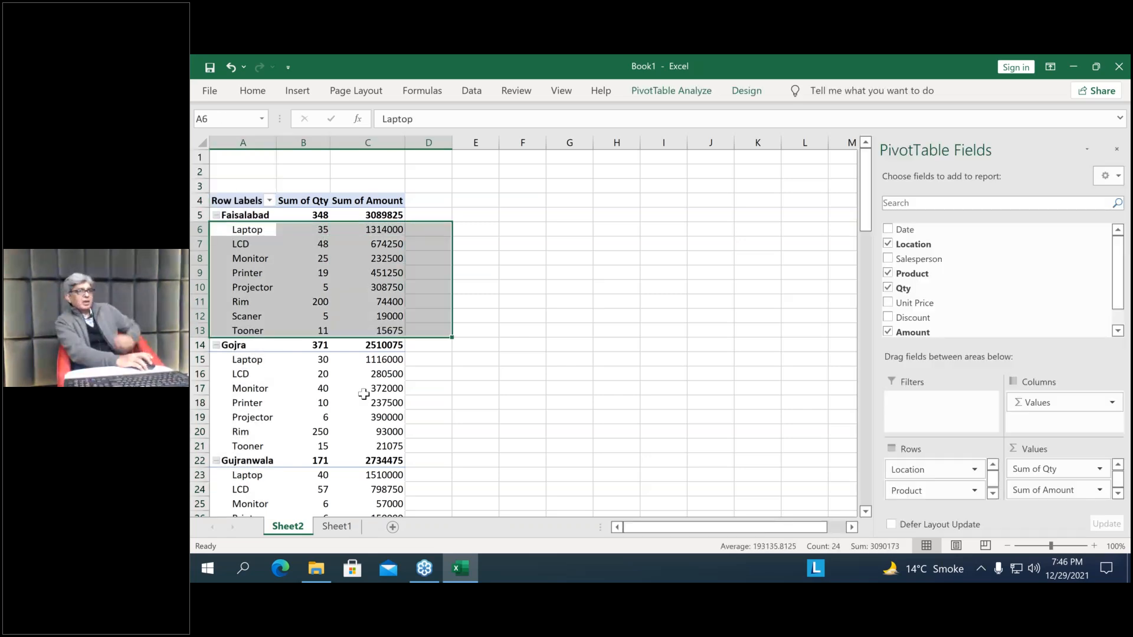
{"action": "left_click", "coordinate": [363, 393]}
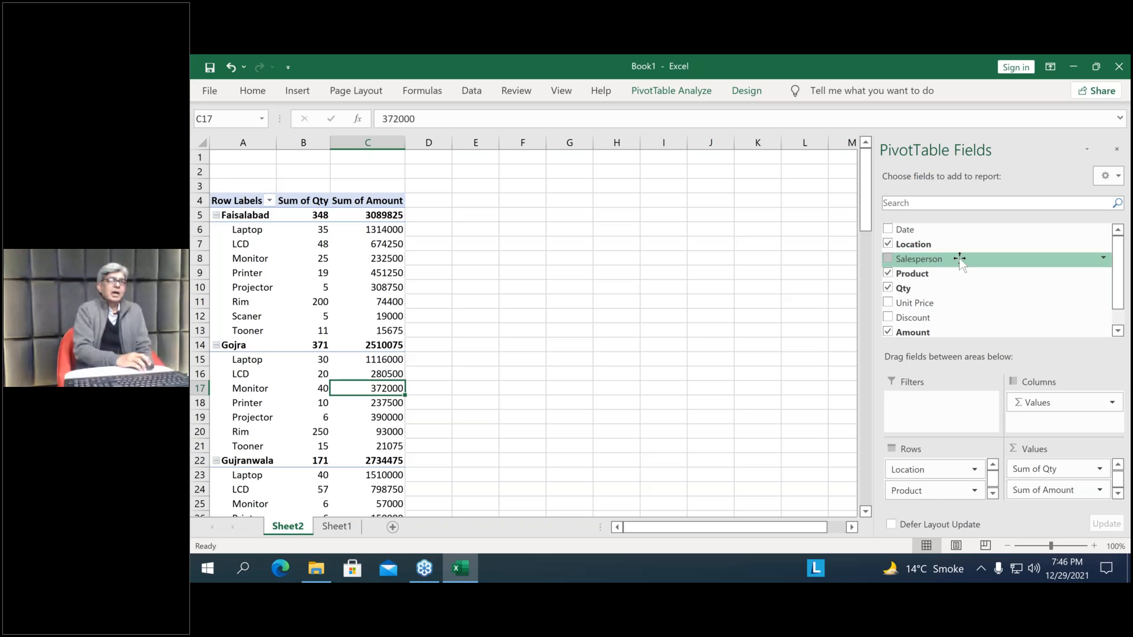
Add Salesperson as a row field between Location and Product
{"action": "scroll", "coordinate": [963, 258], "scroll_direction": "down", "scroll_amount": 1}
{"action": "left_click_drag", "start_coordinate": [919, 248], "coordinate": [948, 481]}
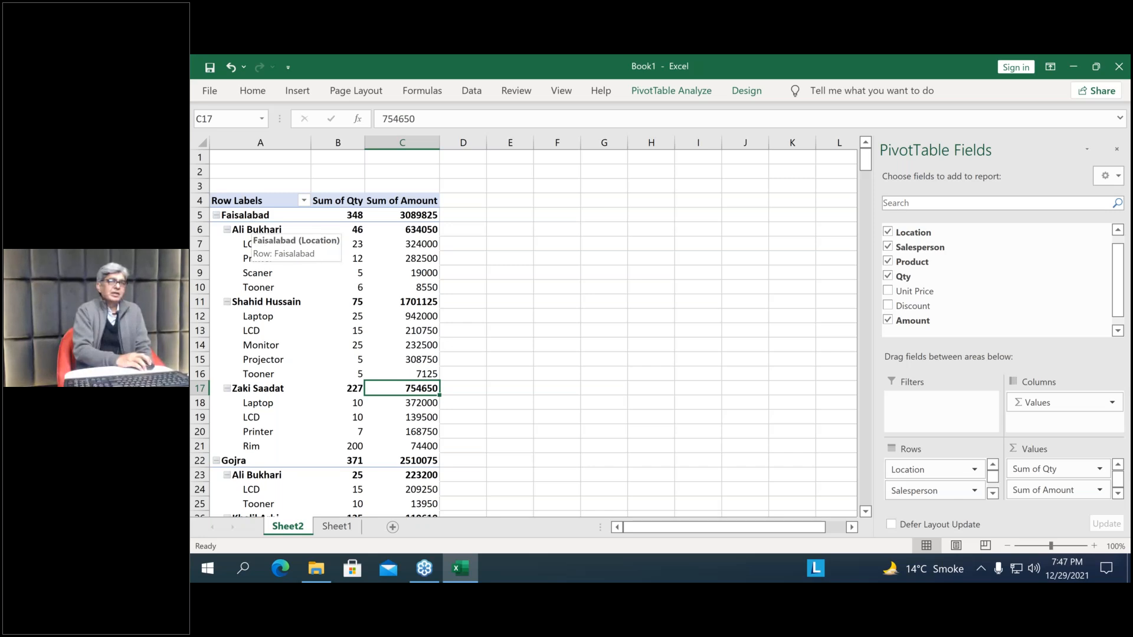
{"action": "scroll", "coordinate": [925, 493], "scroll_direction": "down", "scroll_amount": 1}
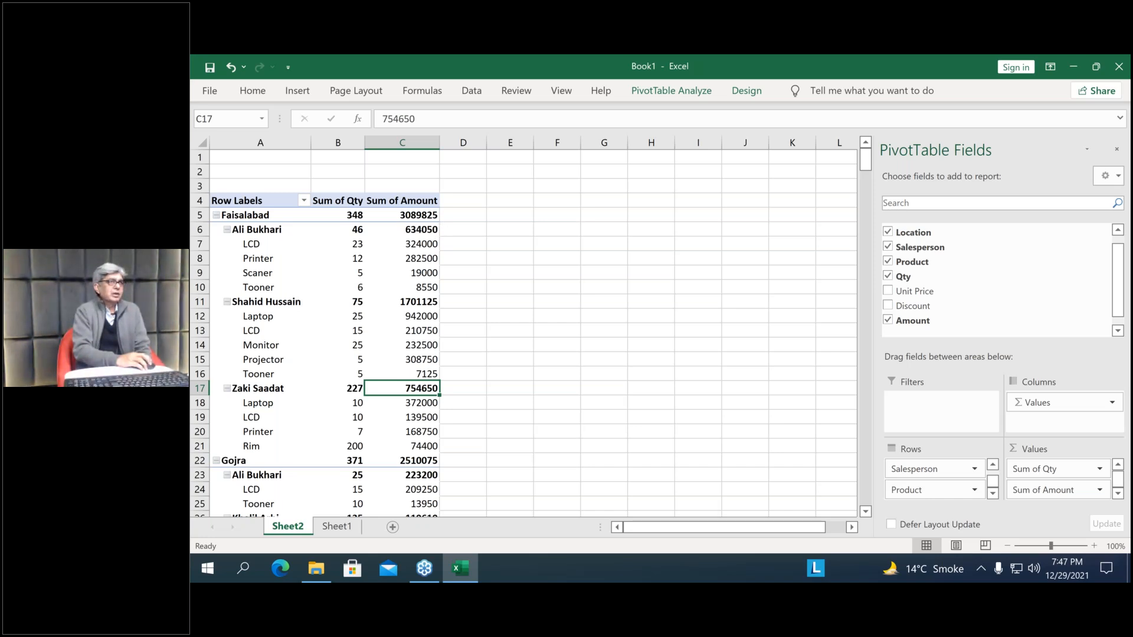
Examine the products sold by each salesperson within the Faisalabad, Gojra and Gujranwala groups
{"action": "left_click", "coordinate": [271, 318]}
{"action": "left_click_drag", "start_coordinate": [275, 378], "coordinate": [466, 374]}
{"action": "scroll", "coordinate": [343, 437], "scroll_direction": "down", "scroll_amount": 3}
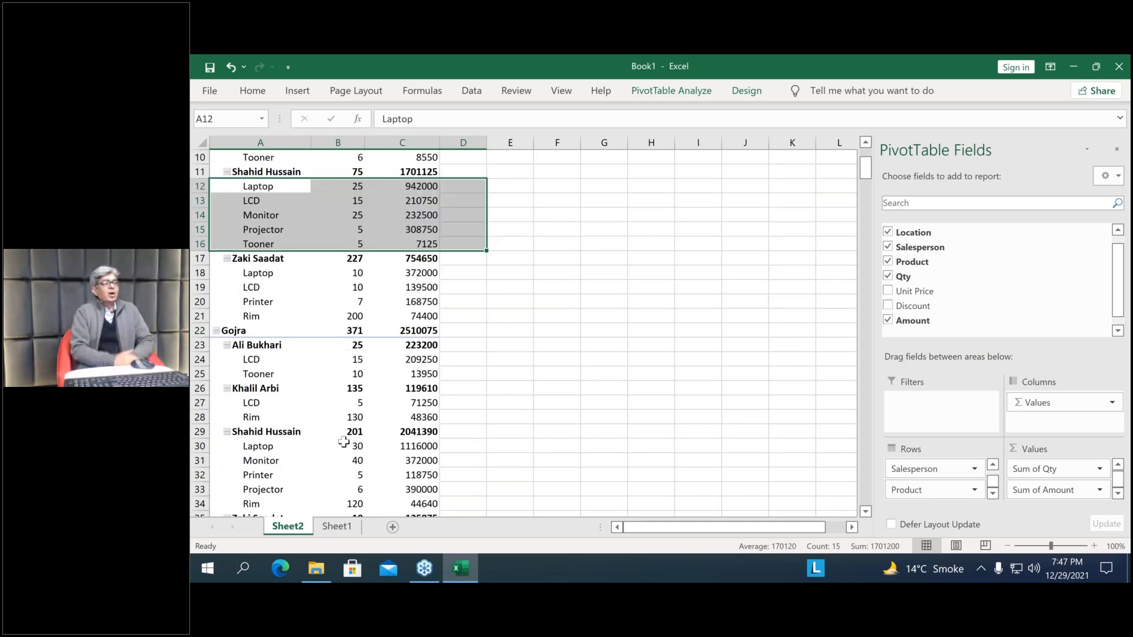
{"action": "scroll", "coordinate": [343, 442], "scroll_direction": "down", "scroll_amount": 5}
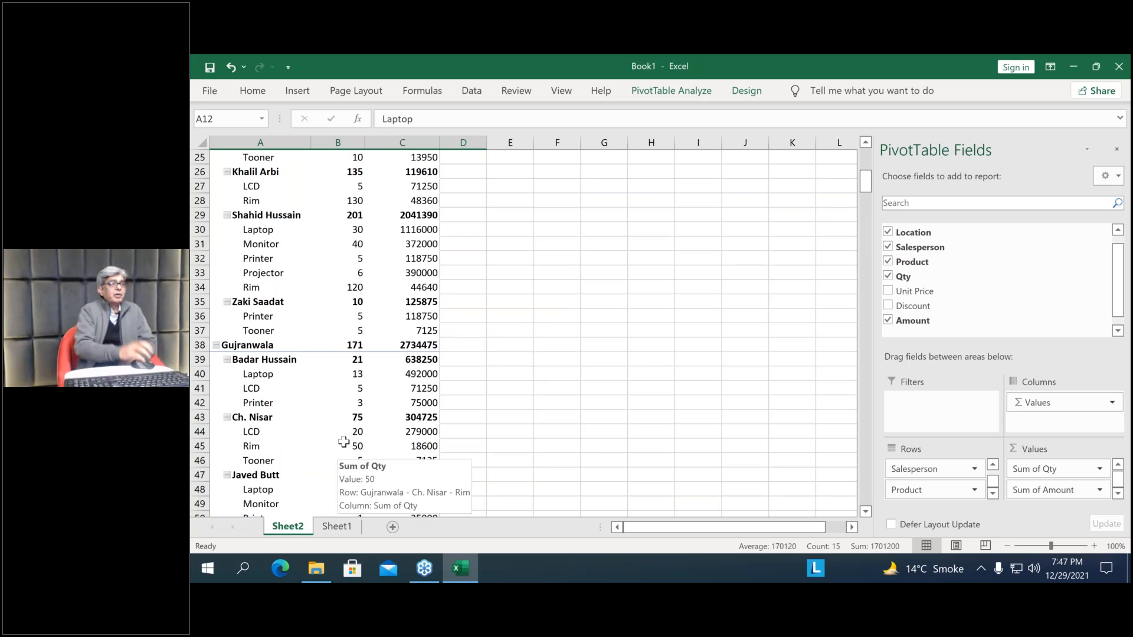
{"action": "left_click", "coordinate": [573, 325]}
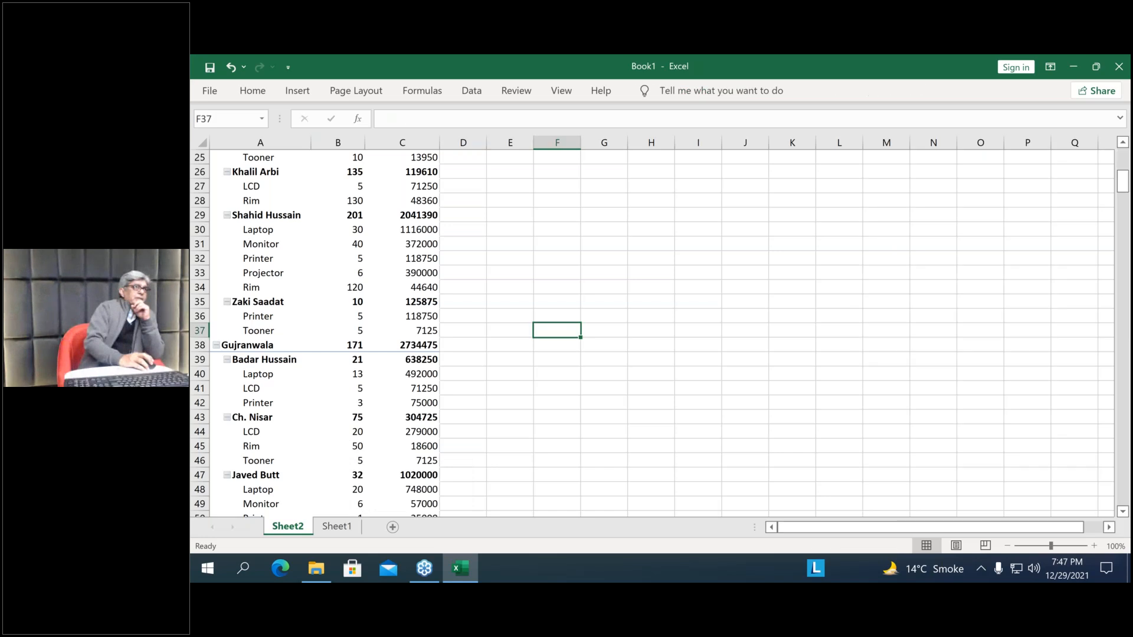
Collapse the Faisalabad, Gojra and Gujranwala groups in the PivotTable to hide their salesperson and product rows
{"action": "scroll", "coordinate": [211, 220], "scroll_direction": "up", "scroll_amount": 8}
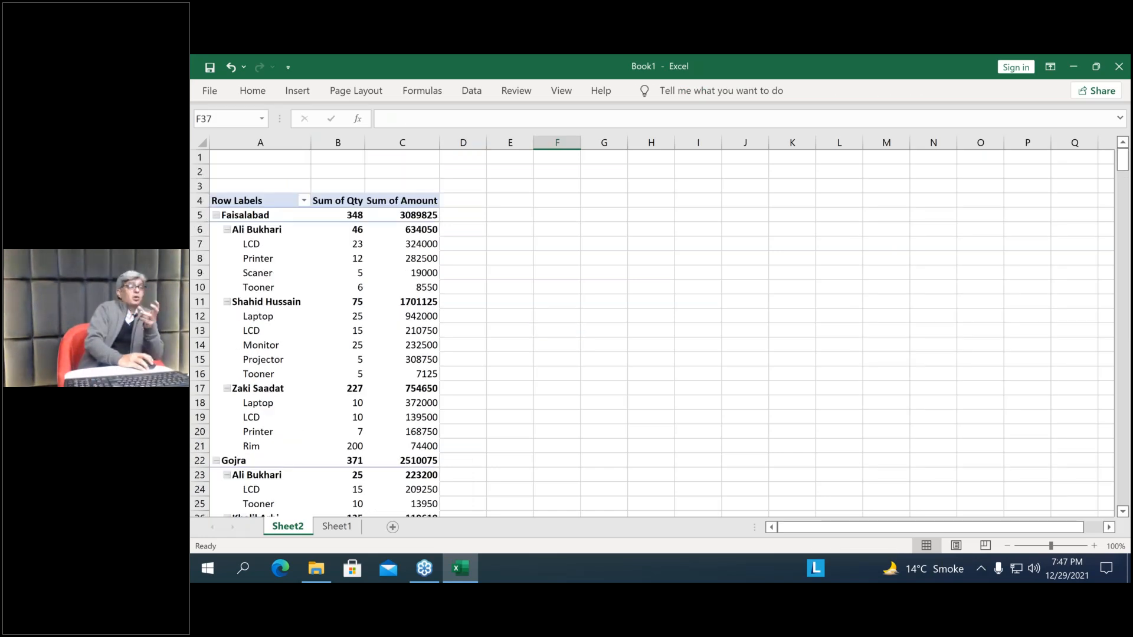
{"action": "right_click", "coordinate": [215, 217]}
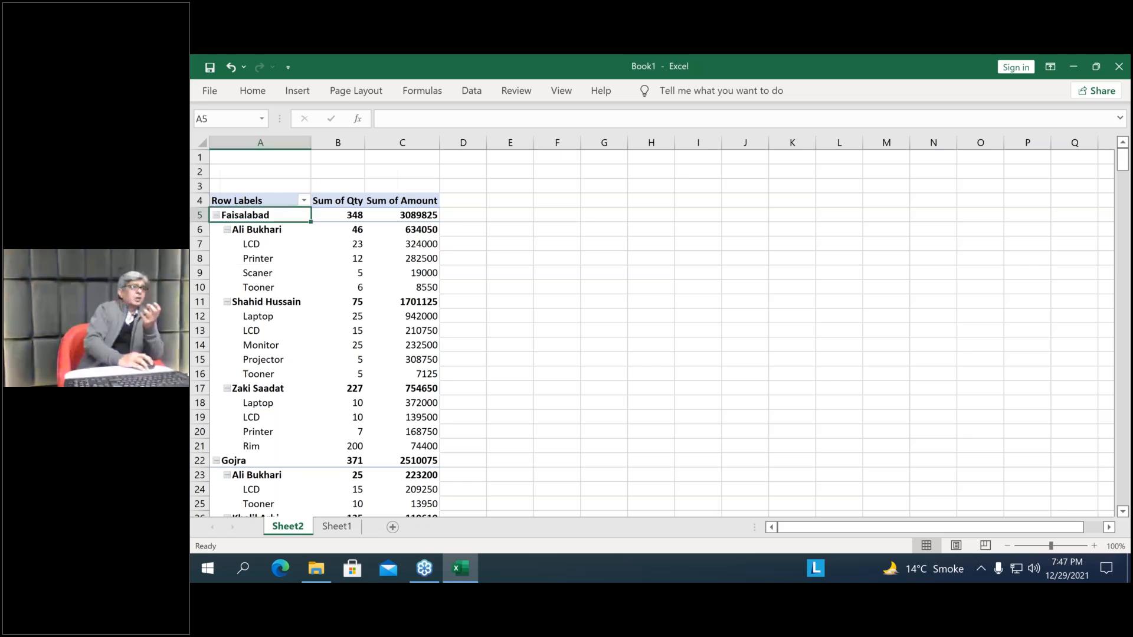
{"action": "mouse_move", "coordinate": [337, 365]}
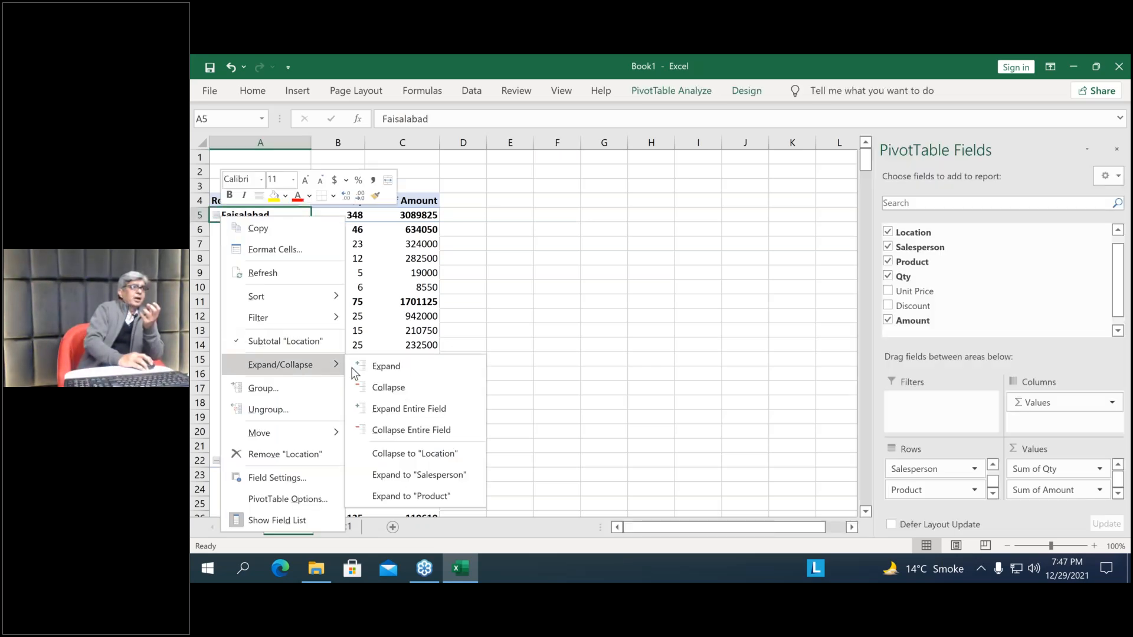
{"action": "left_click", "coordinate": [379, 390]}
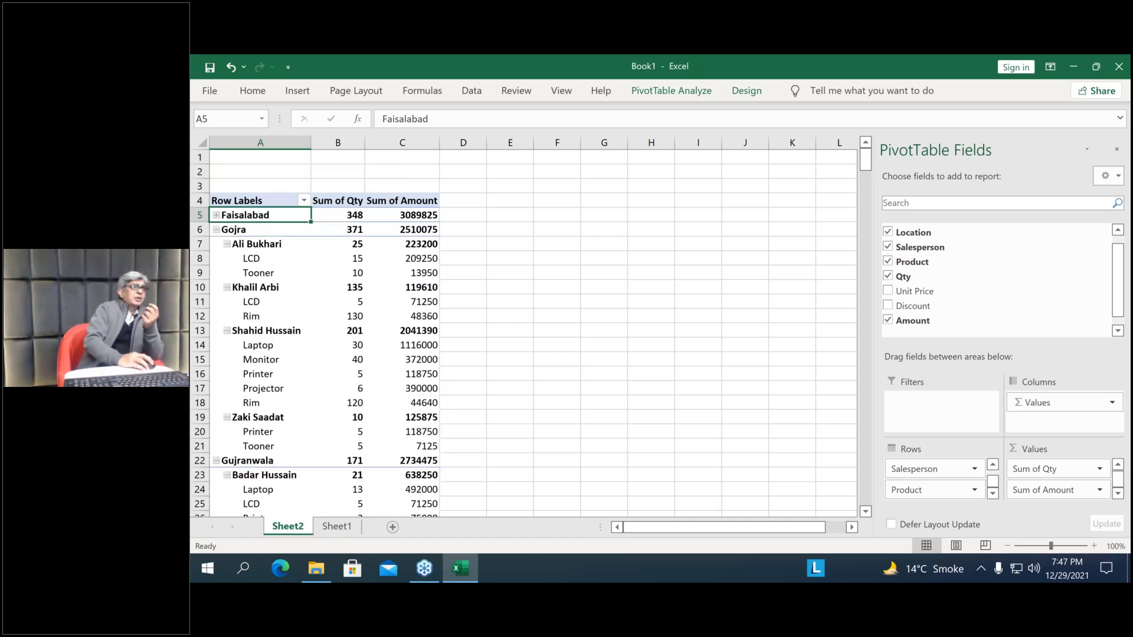
{"action": "left_click", "coordinate": [217, 230]}
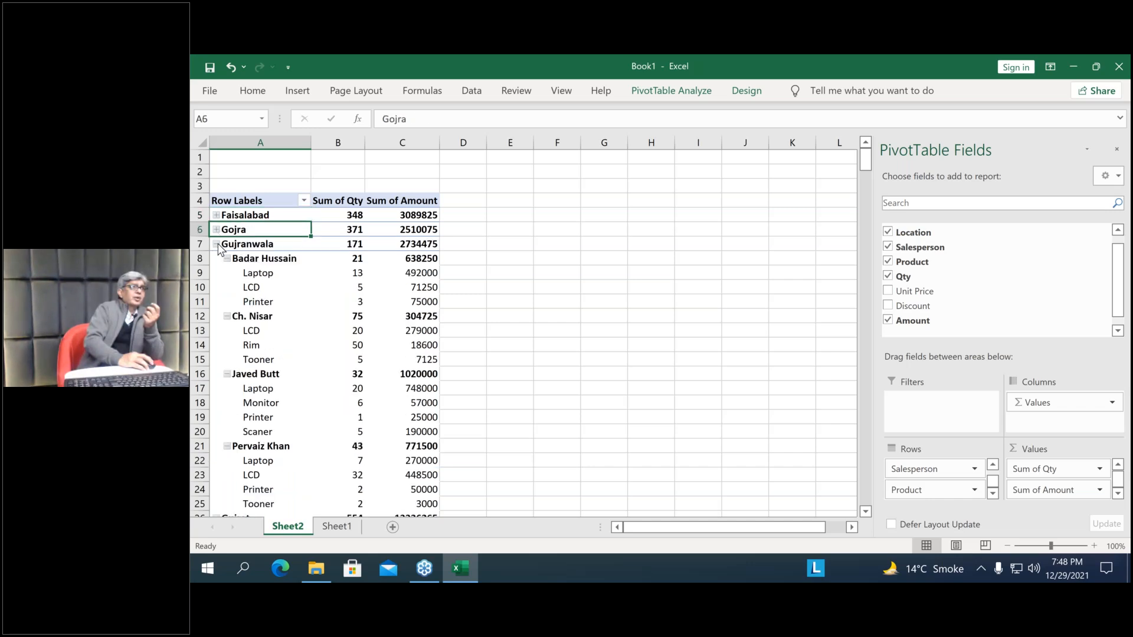
{"action": "left_click", "coordinate": [217, 244]}
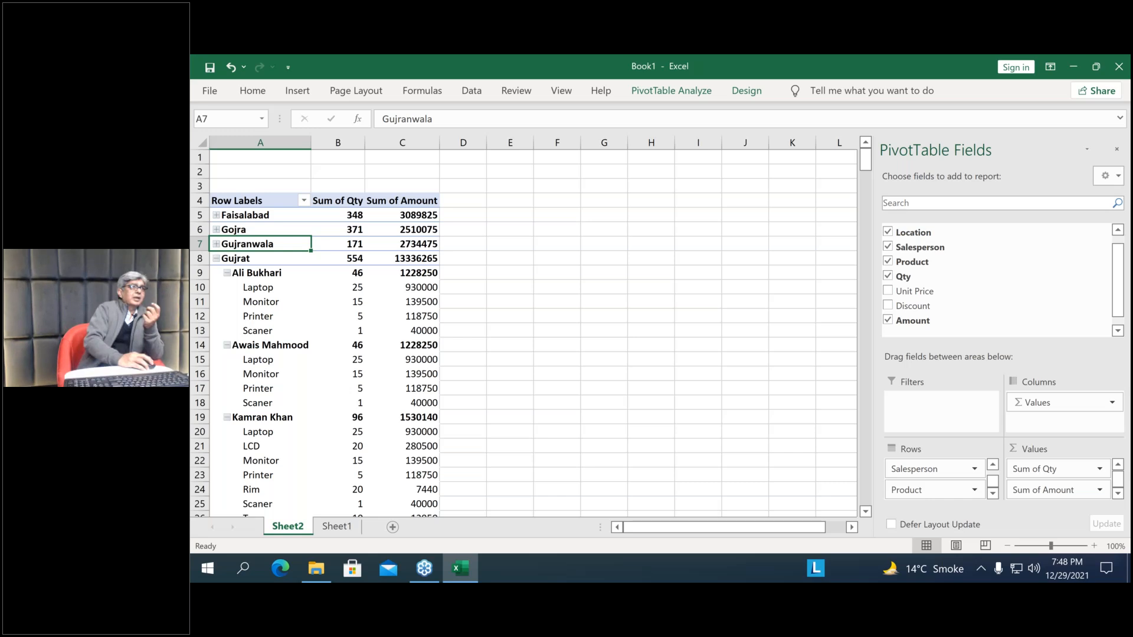
{"action": "left_click", "coordinate": [217, 259]}
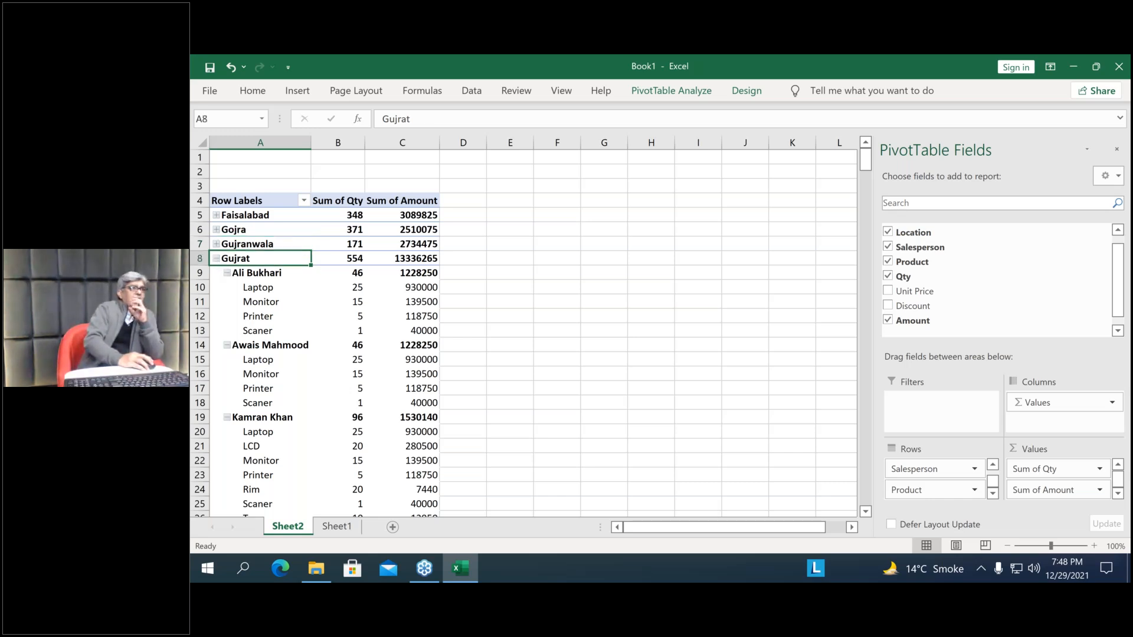
{"action": "mouse_move", "coordinate": [347, 455]}
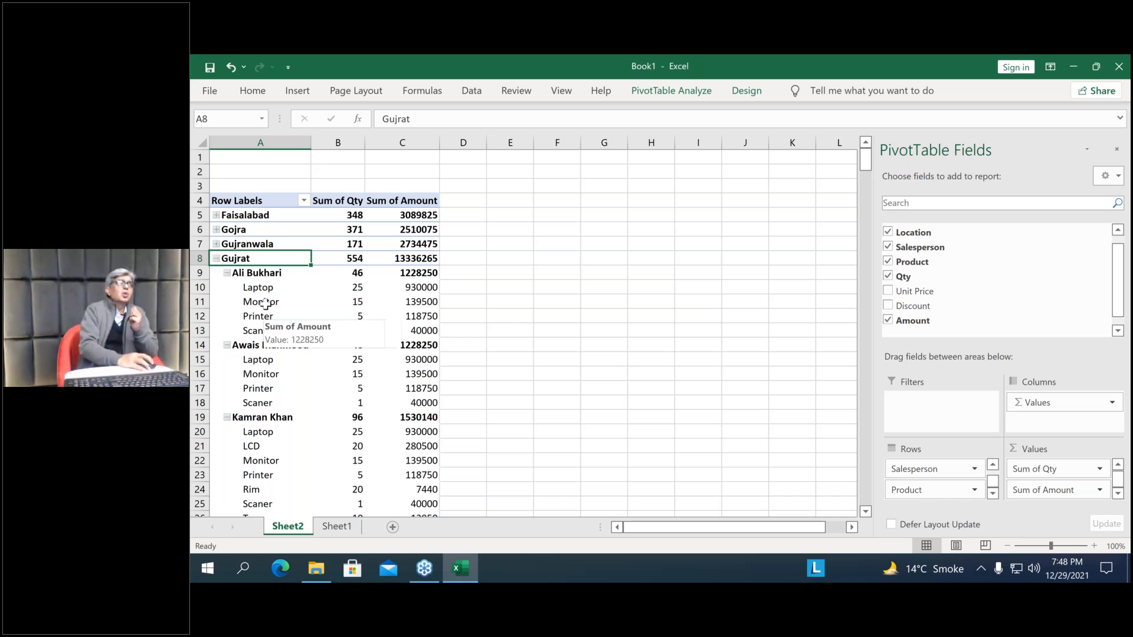
Expand the Faisalabad group, and expand the entire Location field to show every location's salespersons and products
{"action": "left_click", "coordinate": [216, 215]}
{"action": "right_click", "coordinate": [227, 216]}
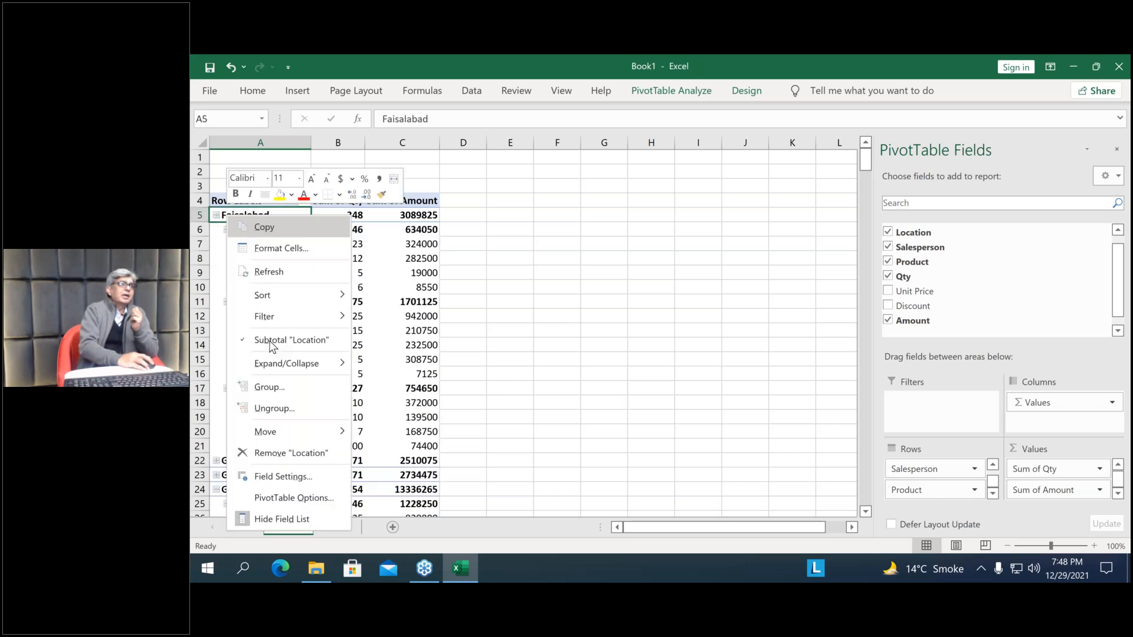
{"action": "mouse_move", "coordinate": [286, 363]}
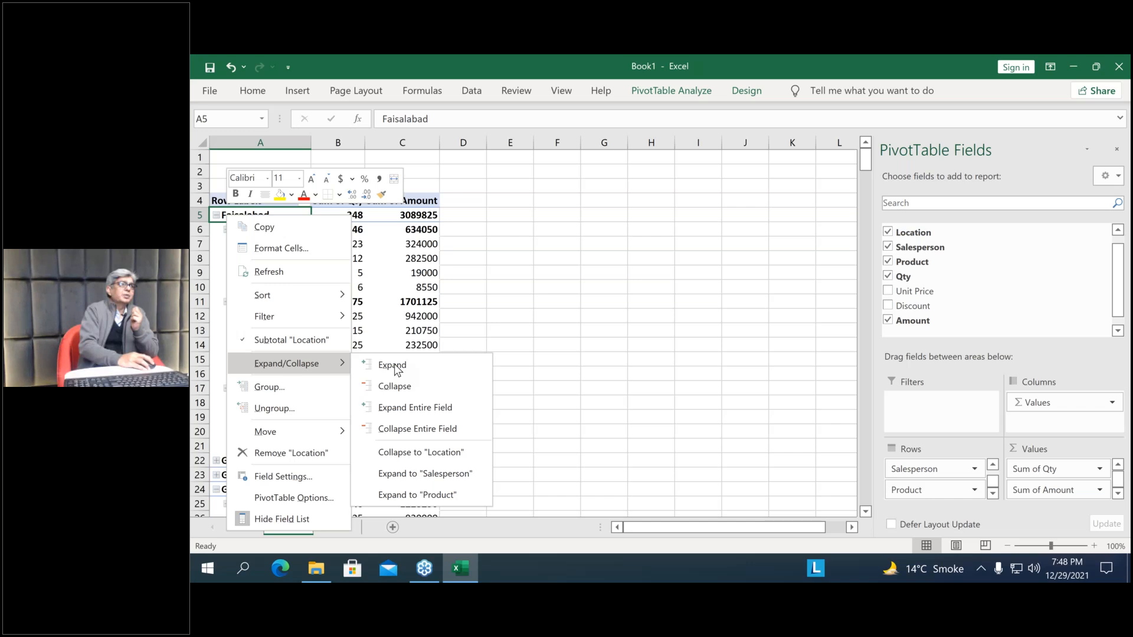
{"action": "left_click", "coordinate": [392, 365]}
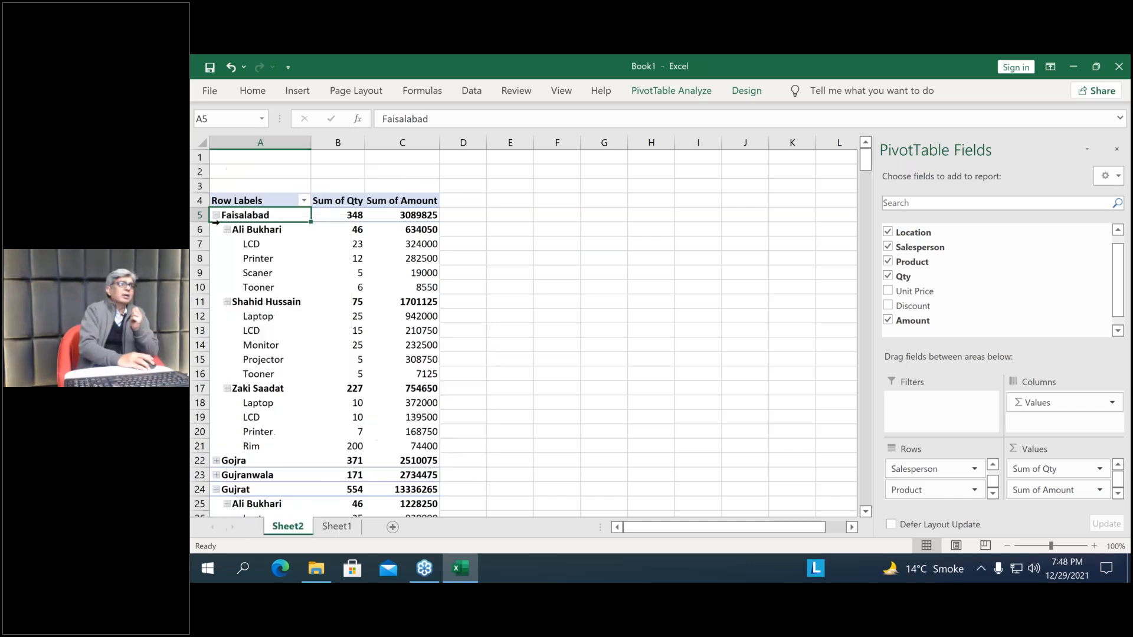
{"action": "right_click", "coordinate": [222, 216]}
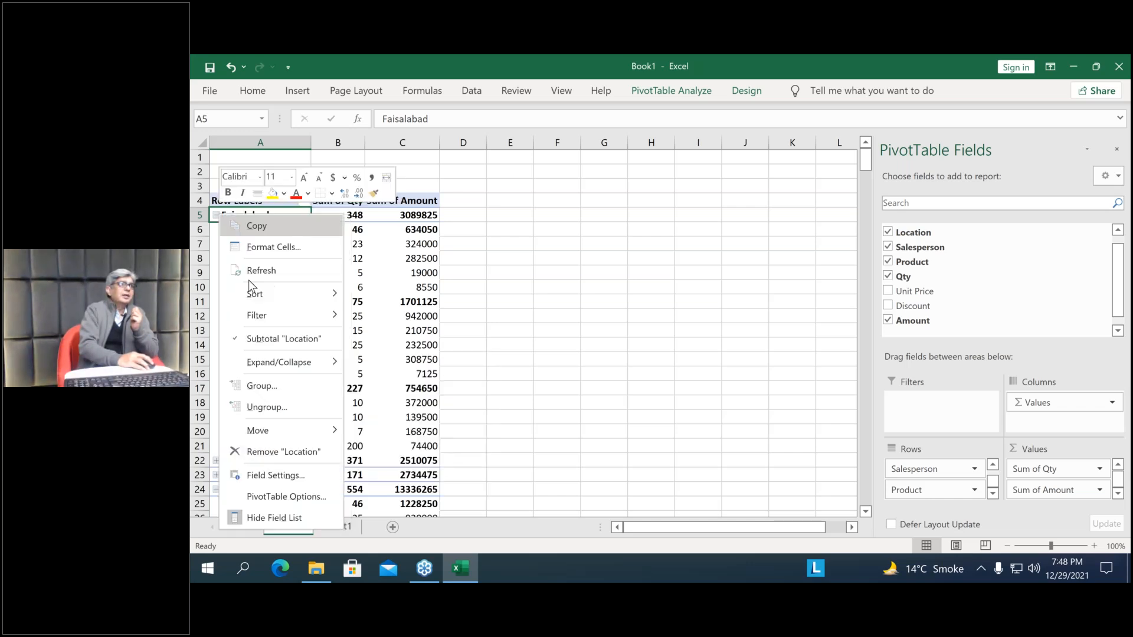
{"action": "mouse_move", "coordinate": [324, 363]}
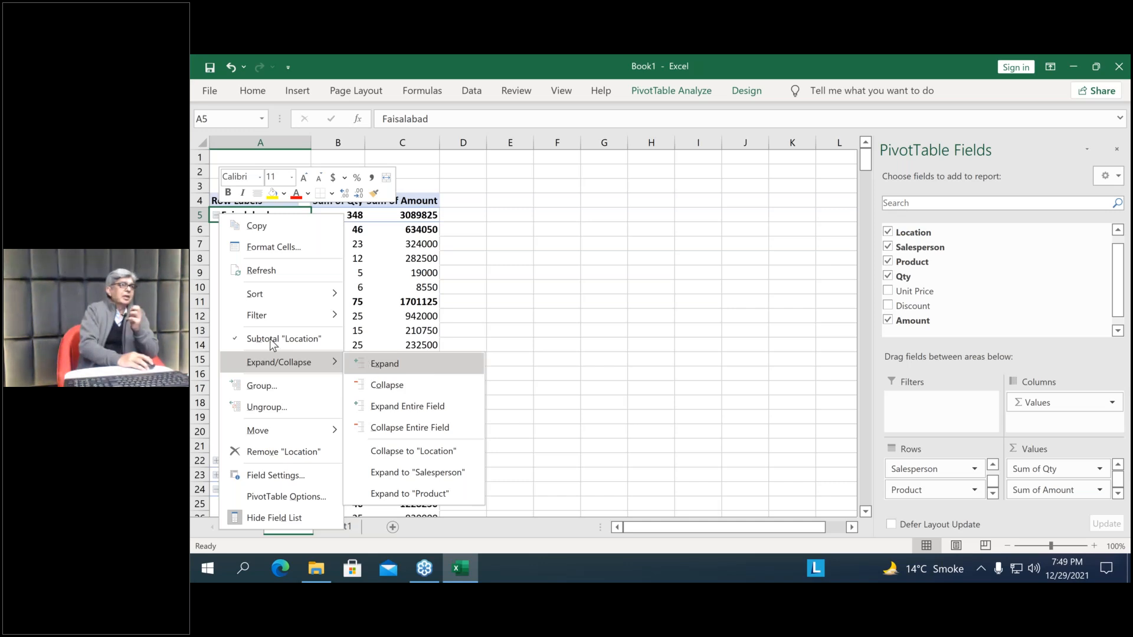
{"action": "left_click", "coordinate": [407, 406]}
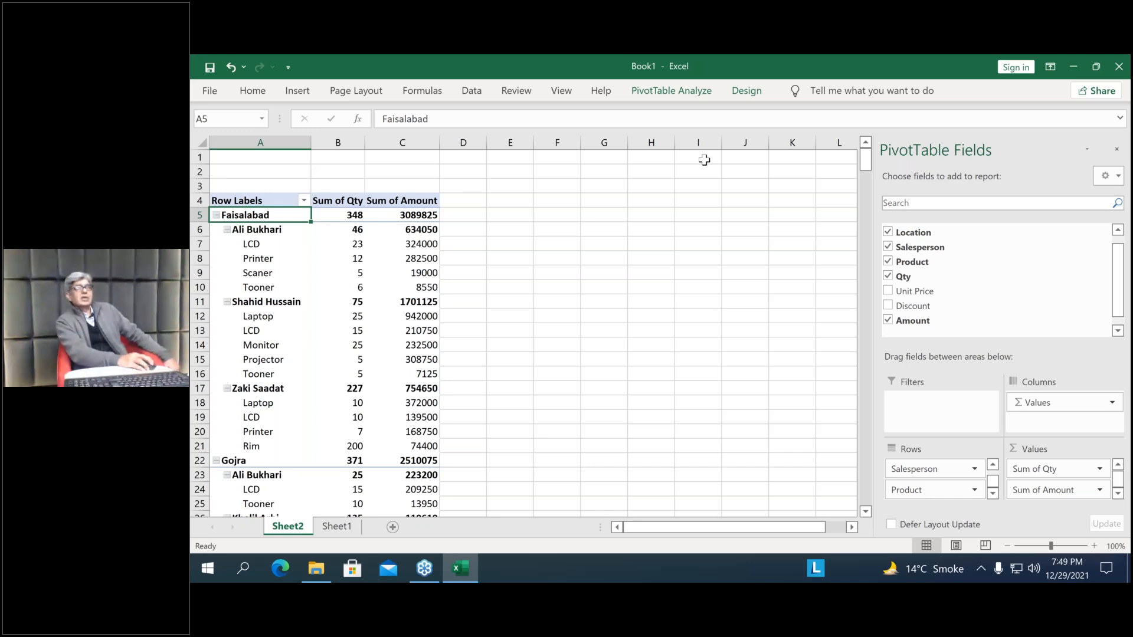
Change the PivotTable's report layout to Outline Form
{"action": "left_click", "coordinate": [747, 91]}
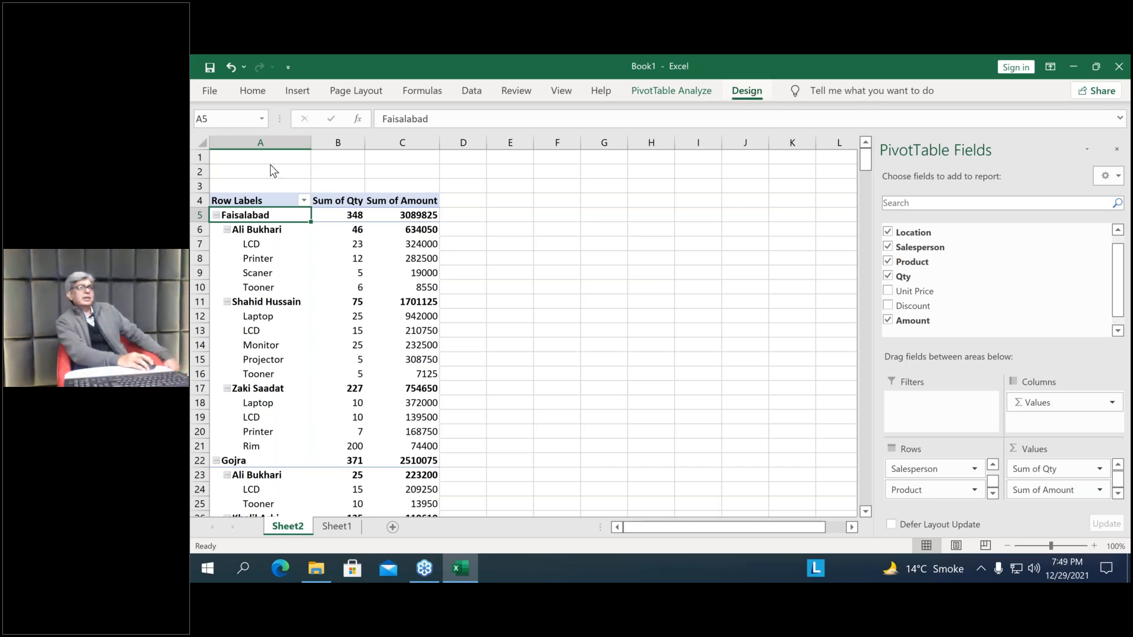
{"action": "left_click", "coordinate": [307, 145]}
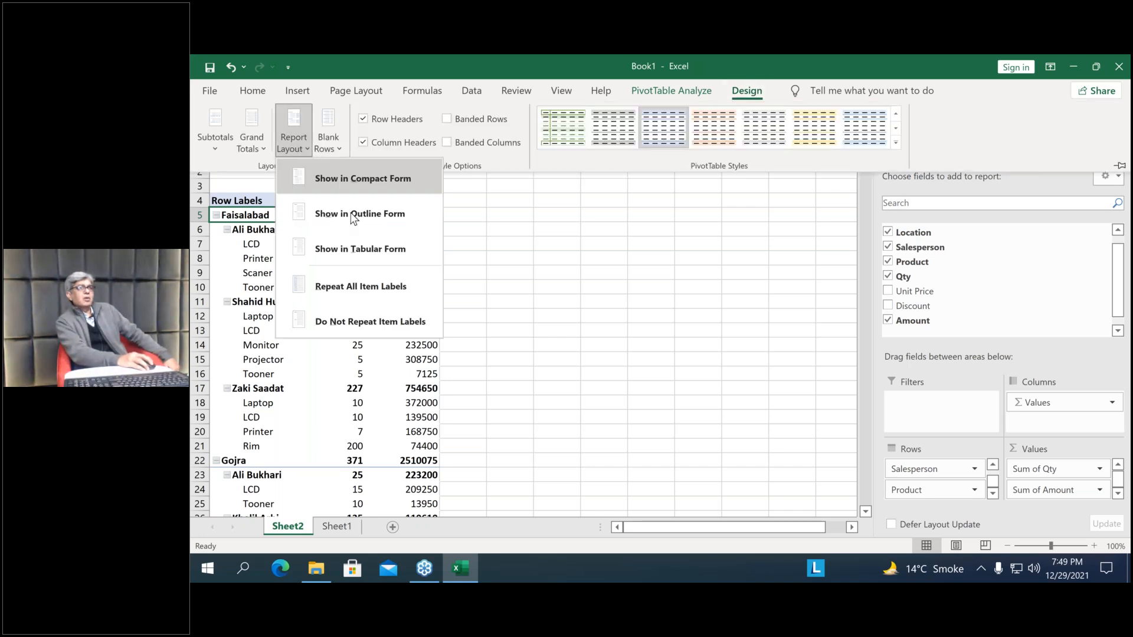
{"action": "left_click", "coordinate": [371, 218]}
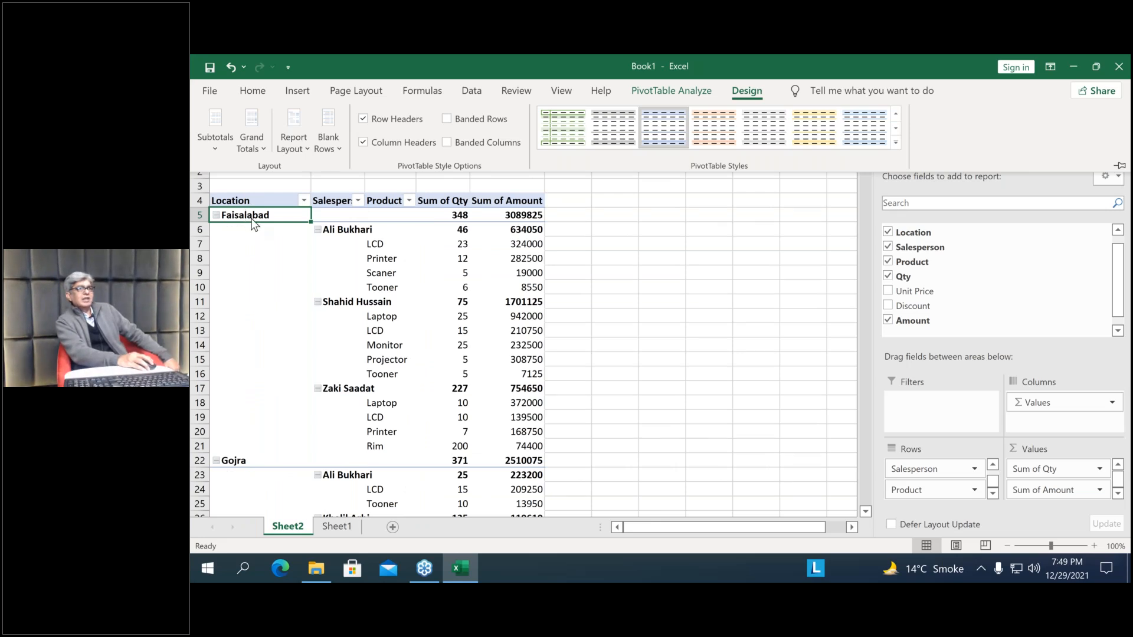
Try to change the PivotTable's report layout to Tabular Form with the whole Faisalabad row selected
{"action": "left_click", "coordinate": [218, 220]}
{"action": "left_click", "coordinate": [201, 215]}
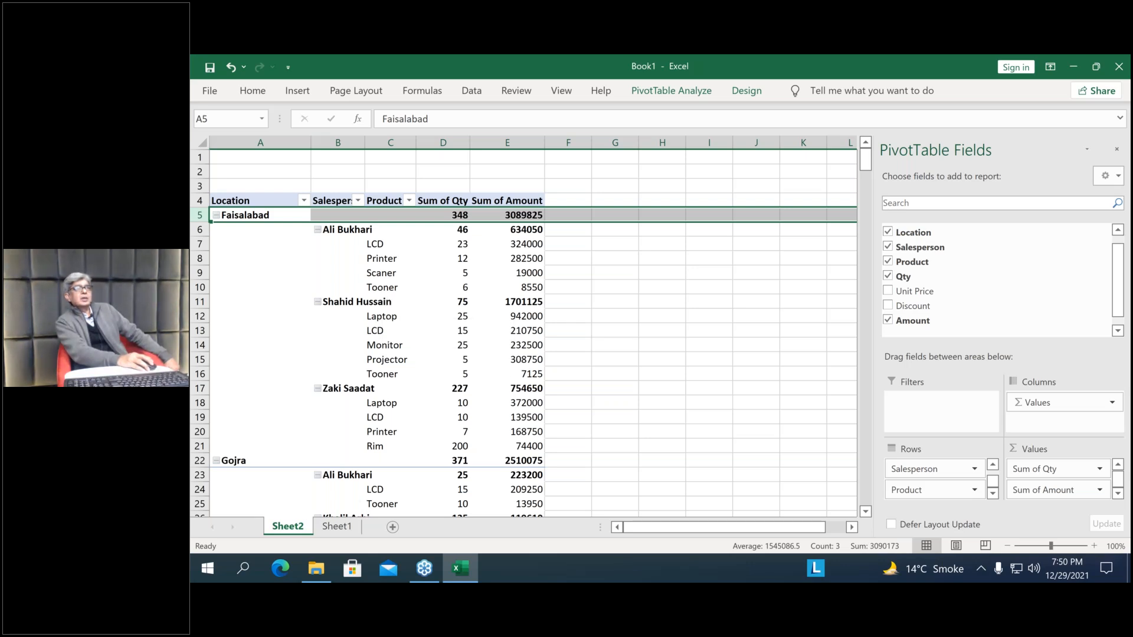
{"action": "left_click", "coordinate": [702, 94]}
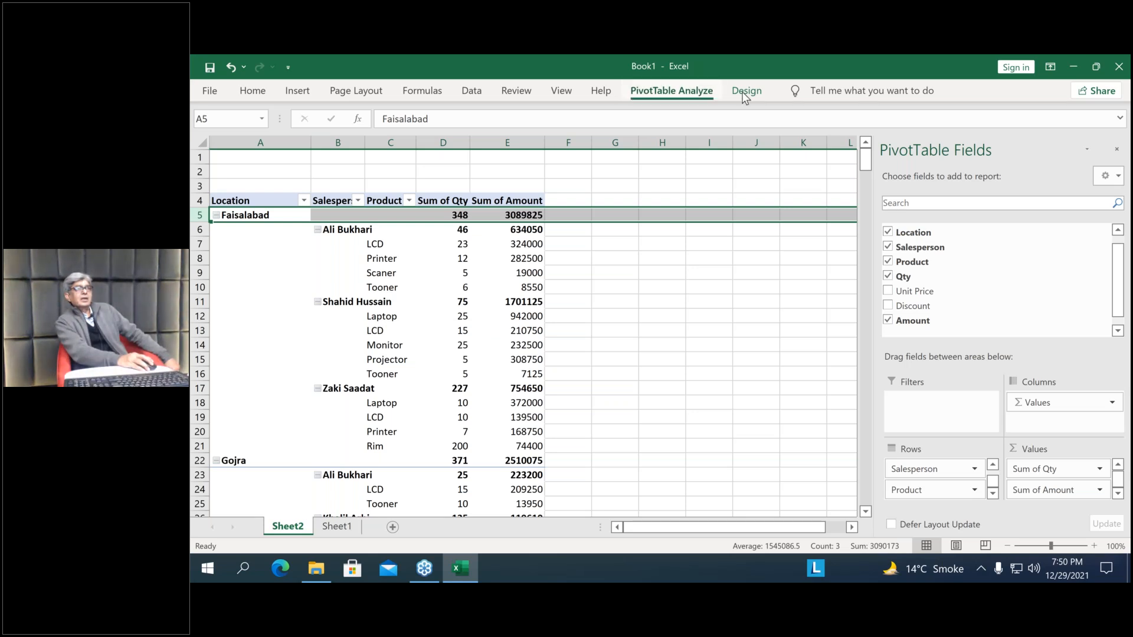
{"action": "left_click", "coordinate": [745, 91]}
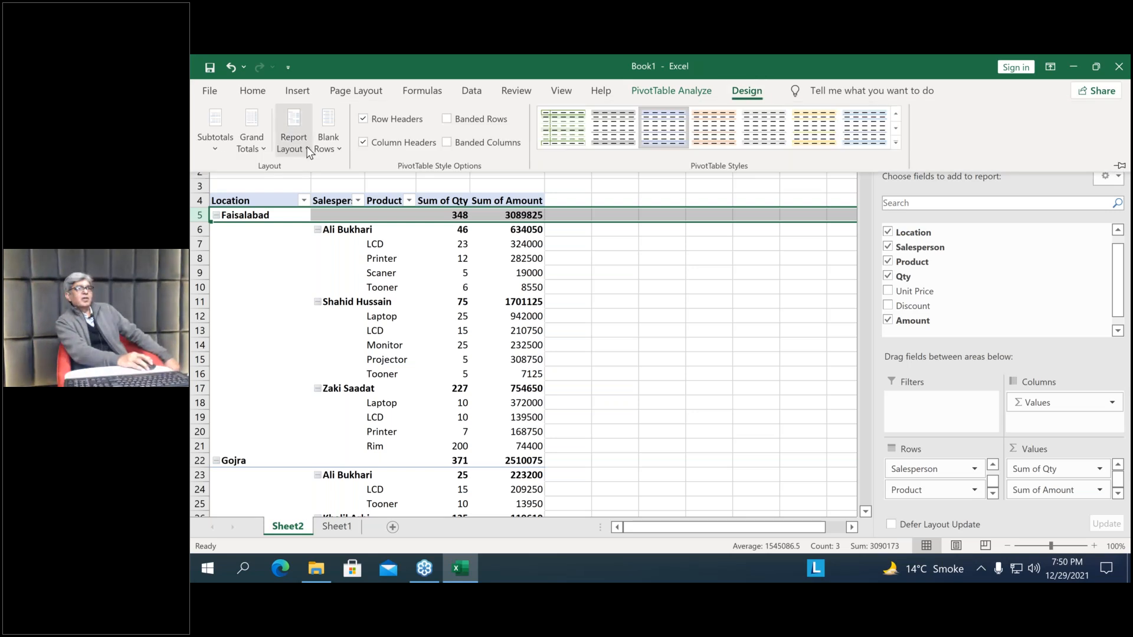
{"action": "left_click", "coordinate": [307, 147]}
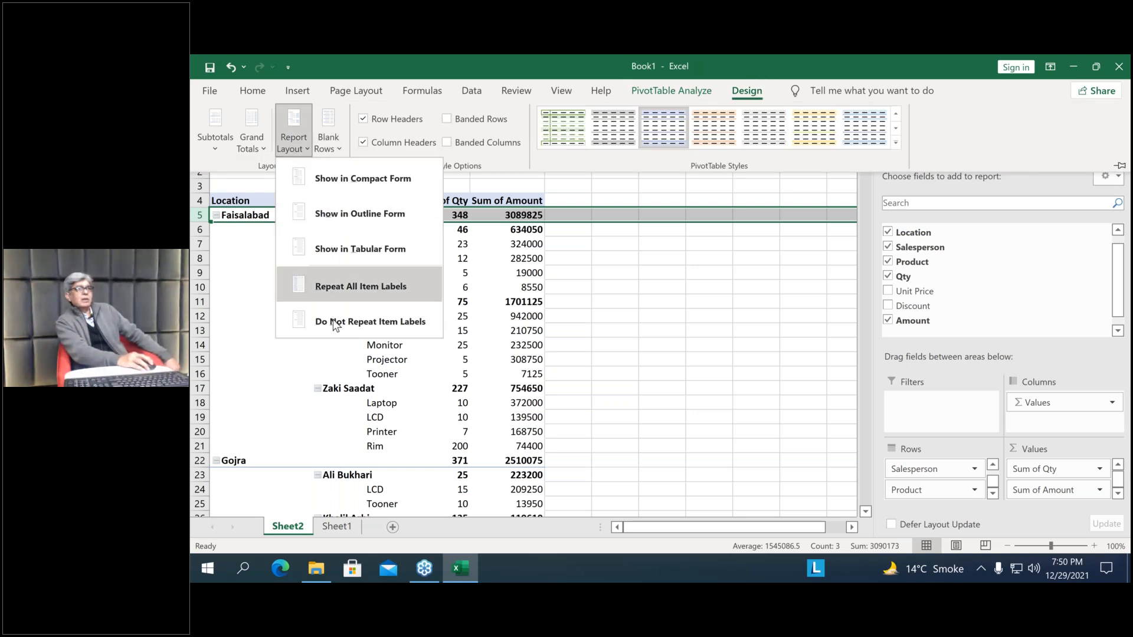
{"action": "left_click", "coordinate": [374, 244]}
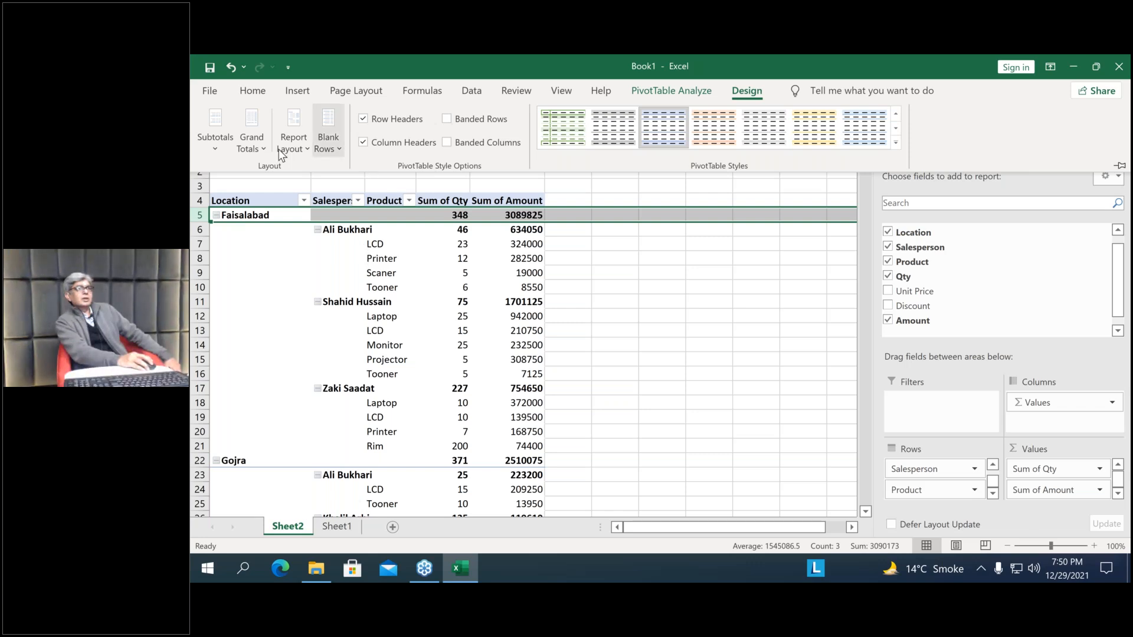
{"action": "left_click", "coordinate": [308, 147]}
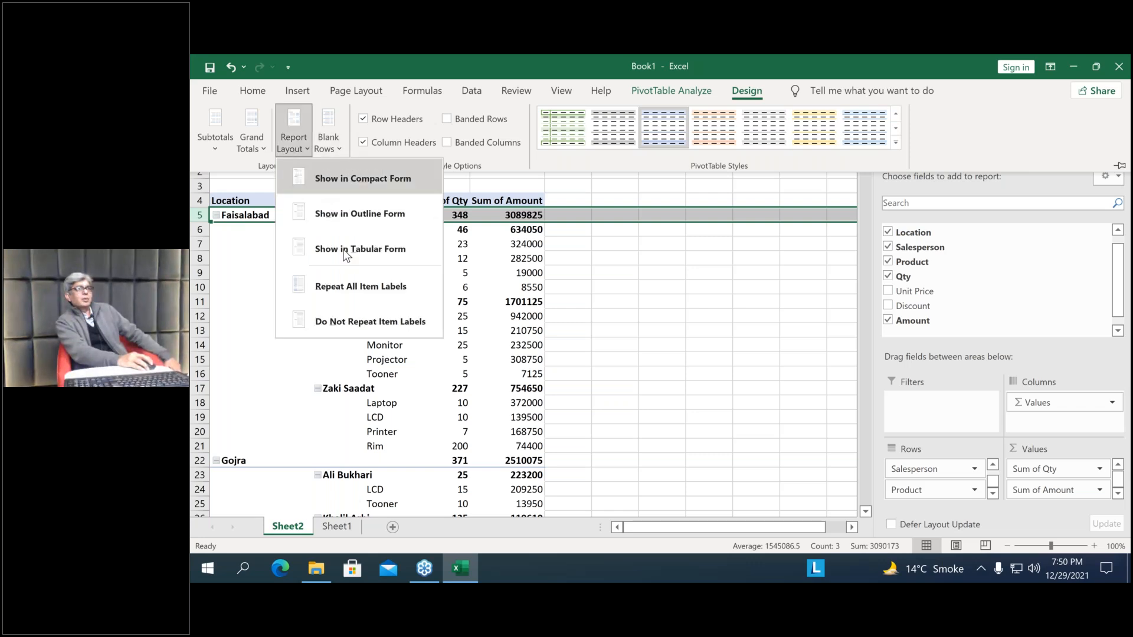
{"action": "left_click", "coordinate": [386, 252]}
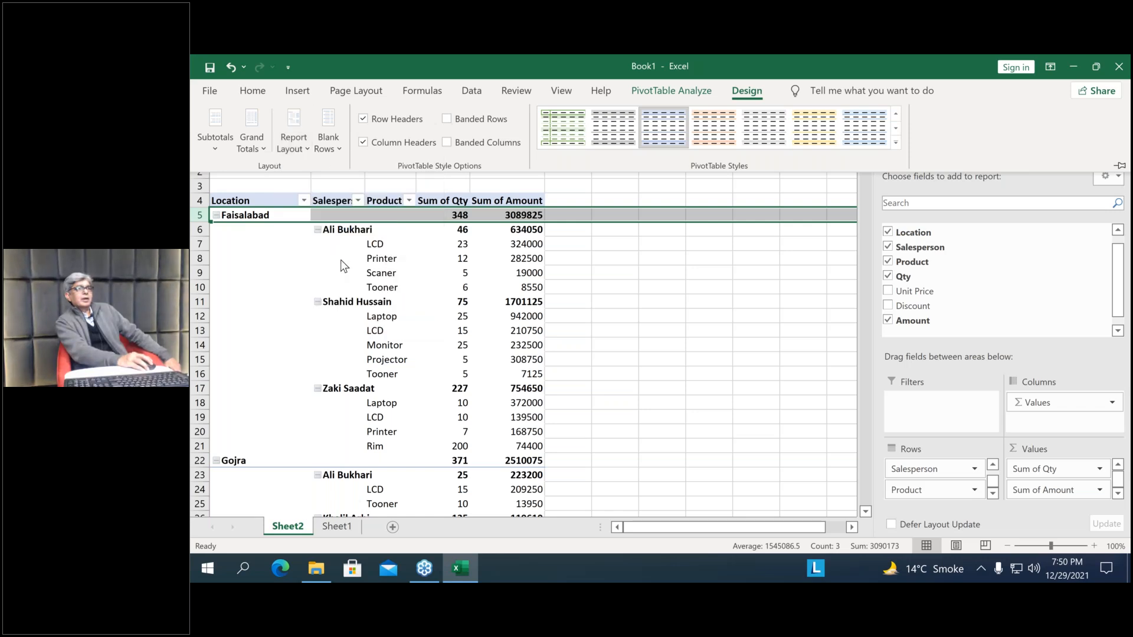
{"action": "left_click", "coordinate": [341, 259]}
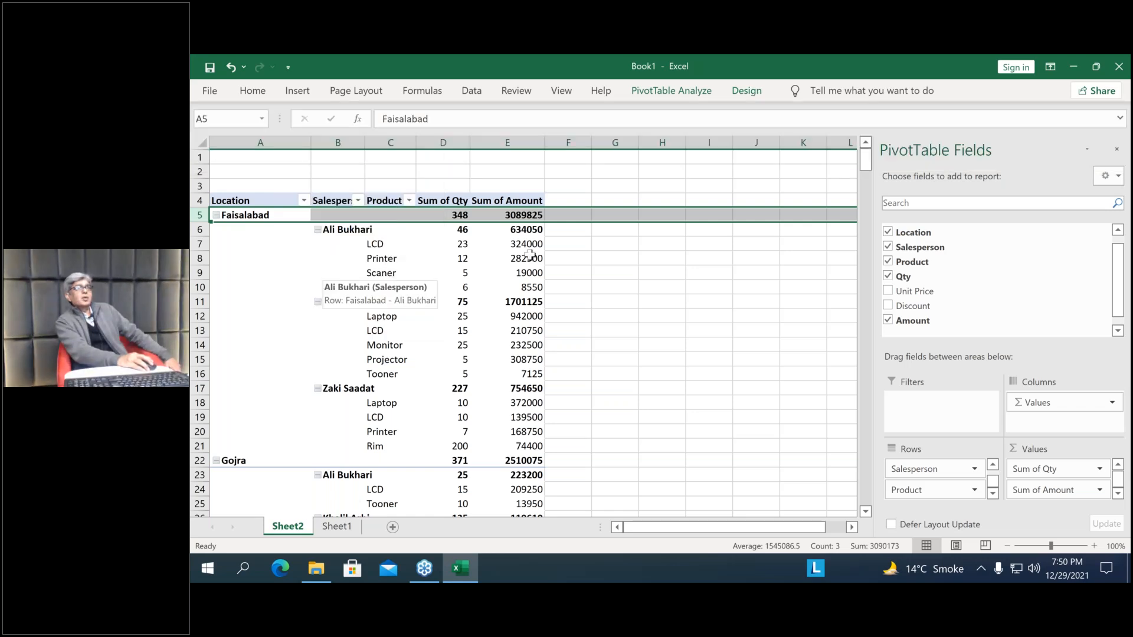
Select a single amount cell inside the PivotTable and show the report in Tabular Form
{"action": "left_click", "coordinate": [488, 256]}
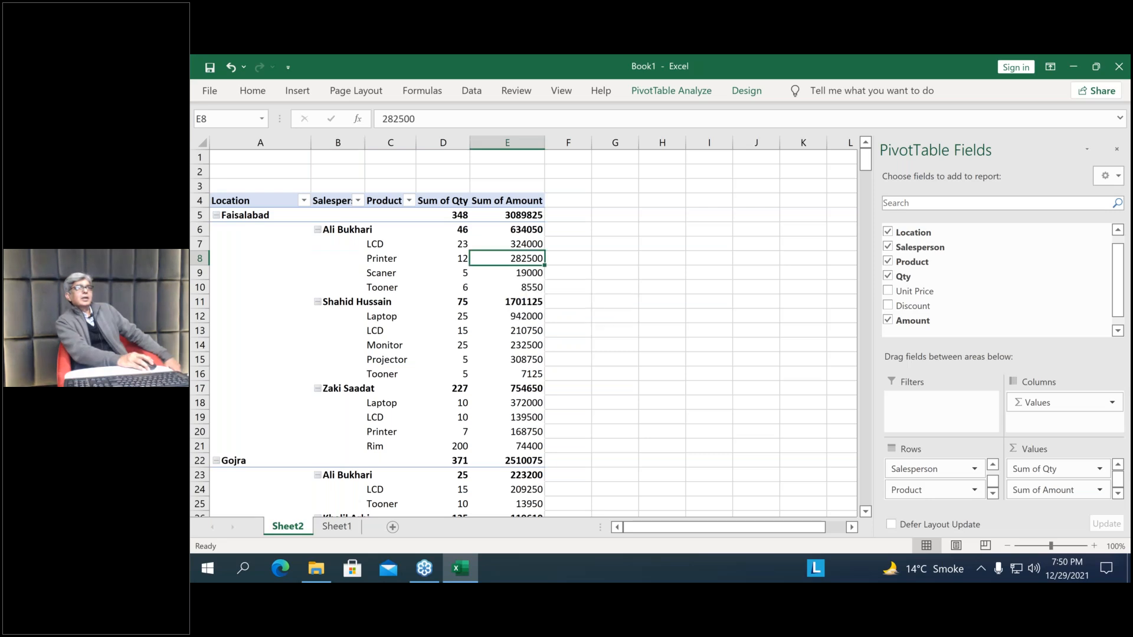
{"action": "left_click", "coordinate": [747, 91]}
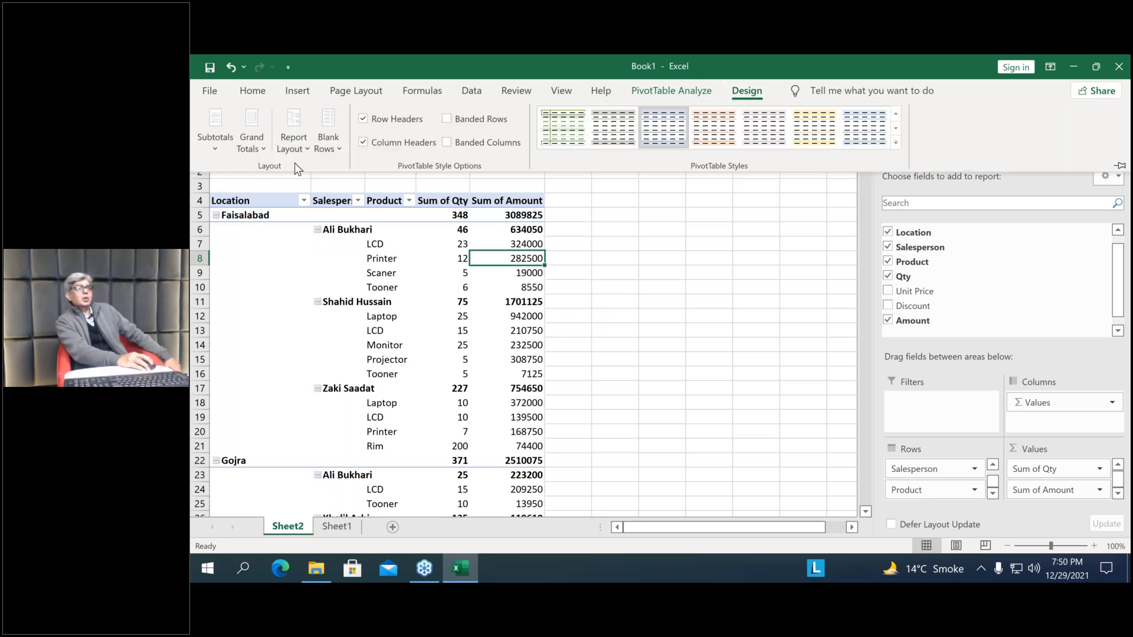
{"action": "left_click", "coordinate": [293, 145]}
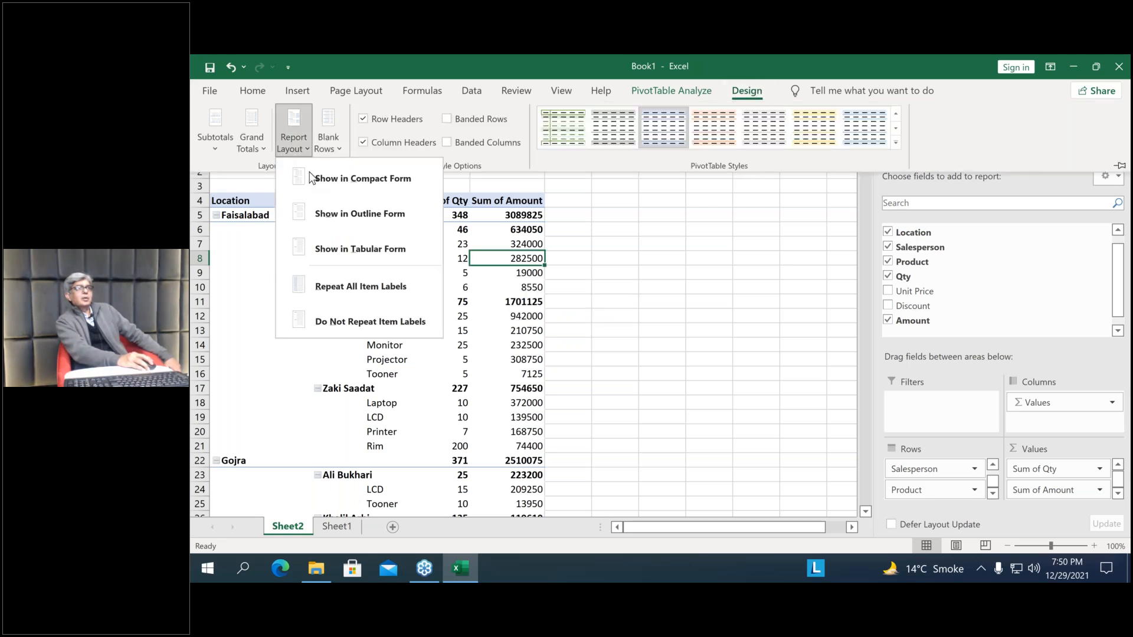
{"action": "left_click", "coordinate": [332, 249]}
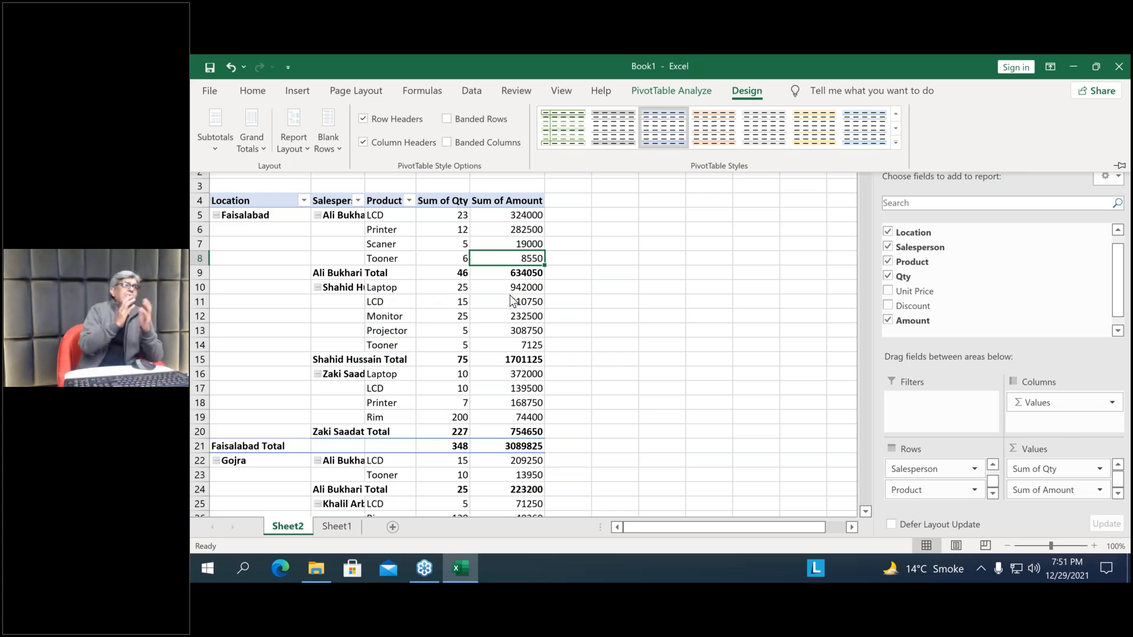
Turn off all subtotals in the PivotTable with the Do Not Show Subtotals option
{"action": "mouse_move", "coordinate": [511, 300]}
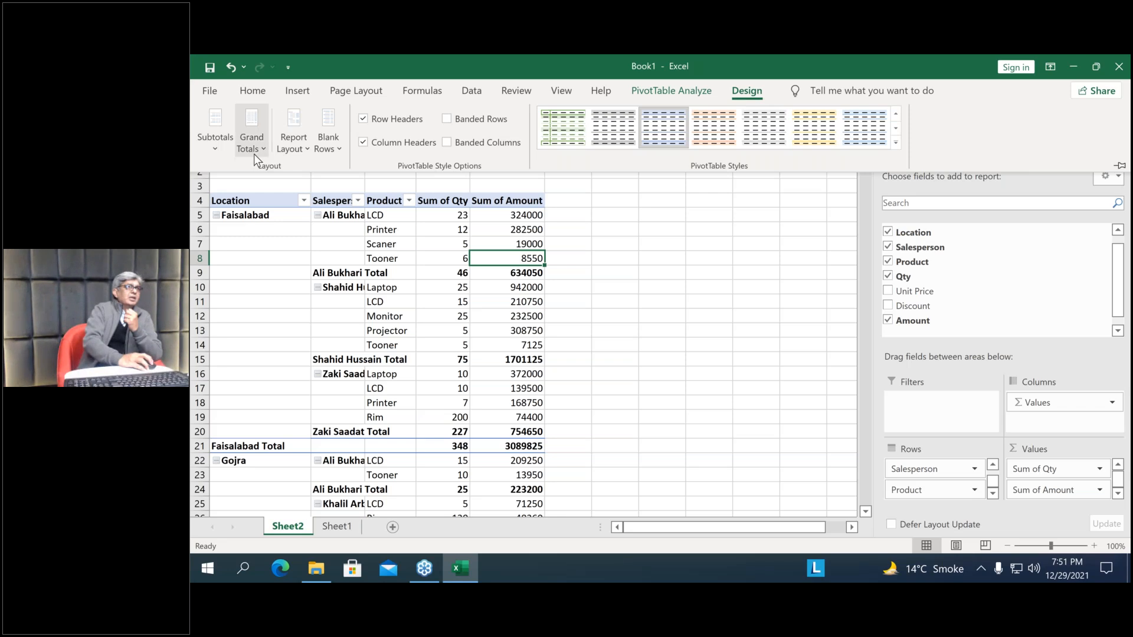
{"action": "left_click", "coordinate": [224, 152]}
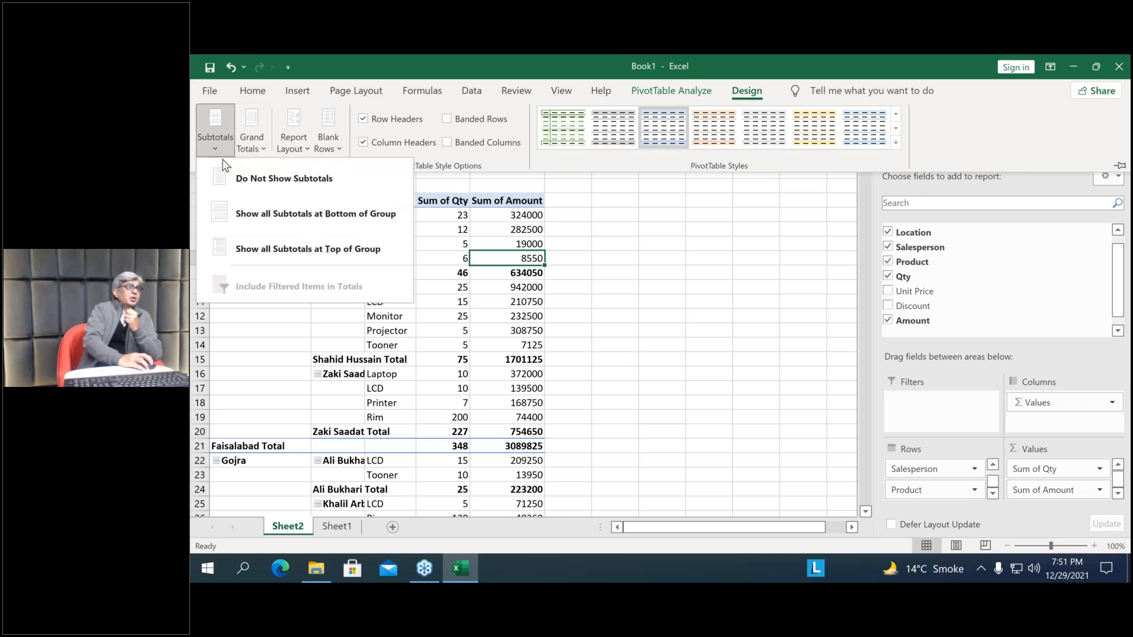
{"action": "left_click", "coordinate": [292, 175]}
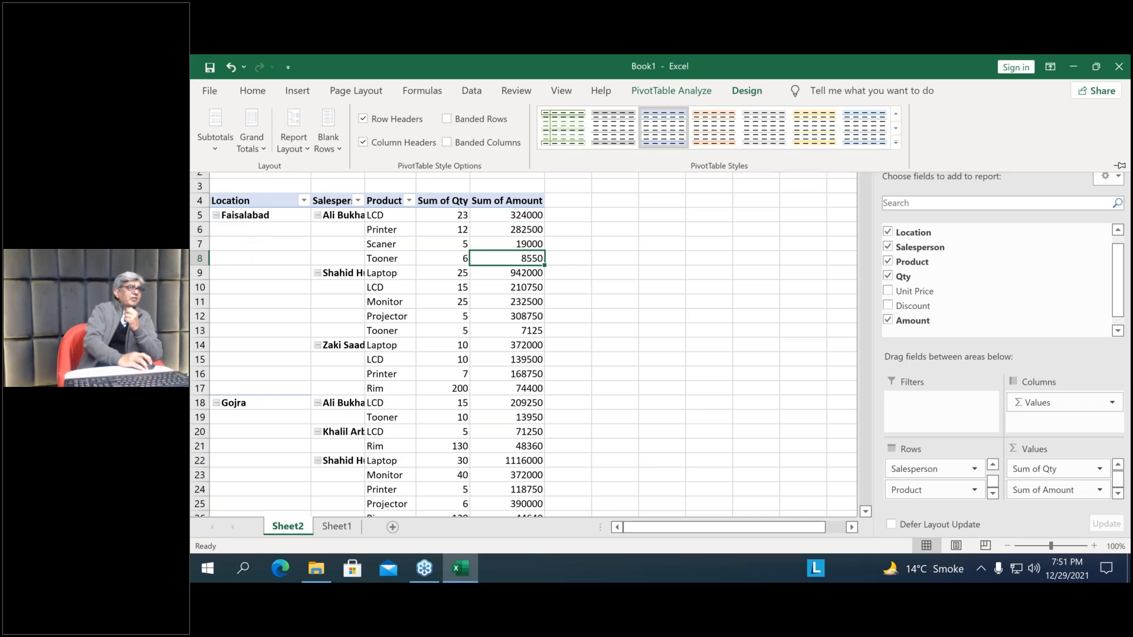
Highlight the blank label cells beneath Faisalabad in the Location column and beneath its first salesperson
{"action": "left_click", "coordinate": [243, 249]}
{"action": "left_click_drag", "start_coordinate": [243, 232], "coordinate": [268, 389]}
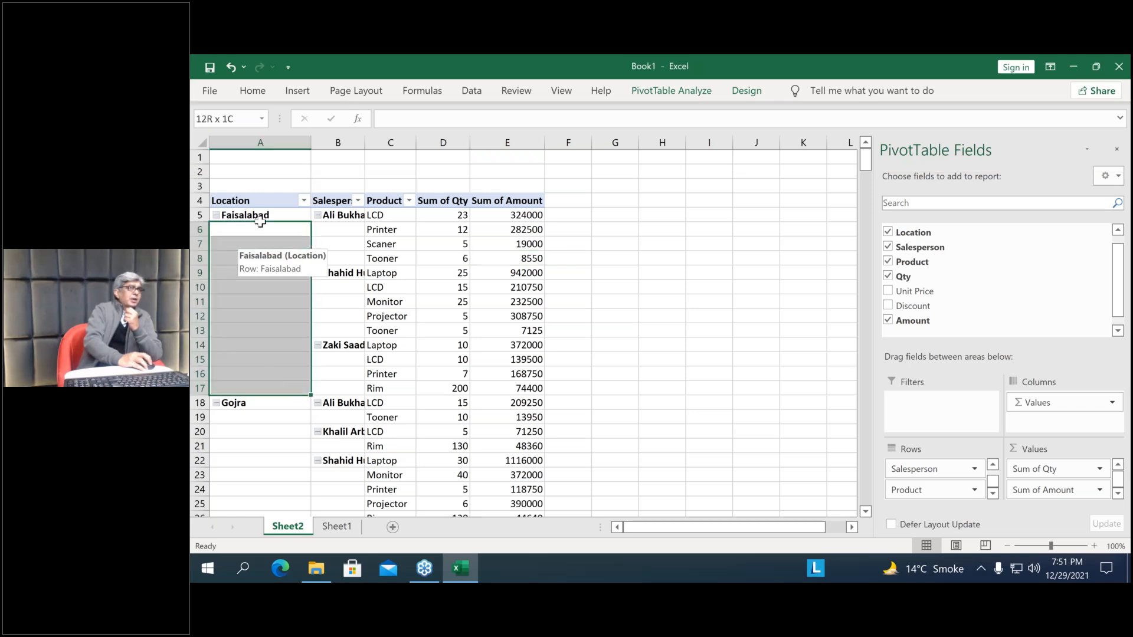
{"action": "left_click_drag", "start_coordinate": [260, 221], "coordinate": [293, 390]}
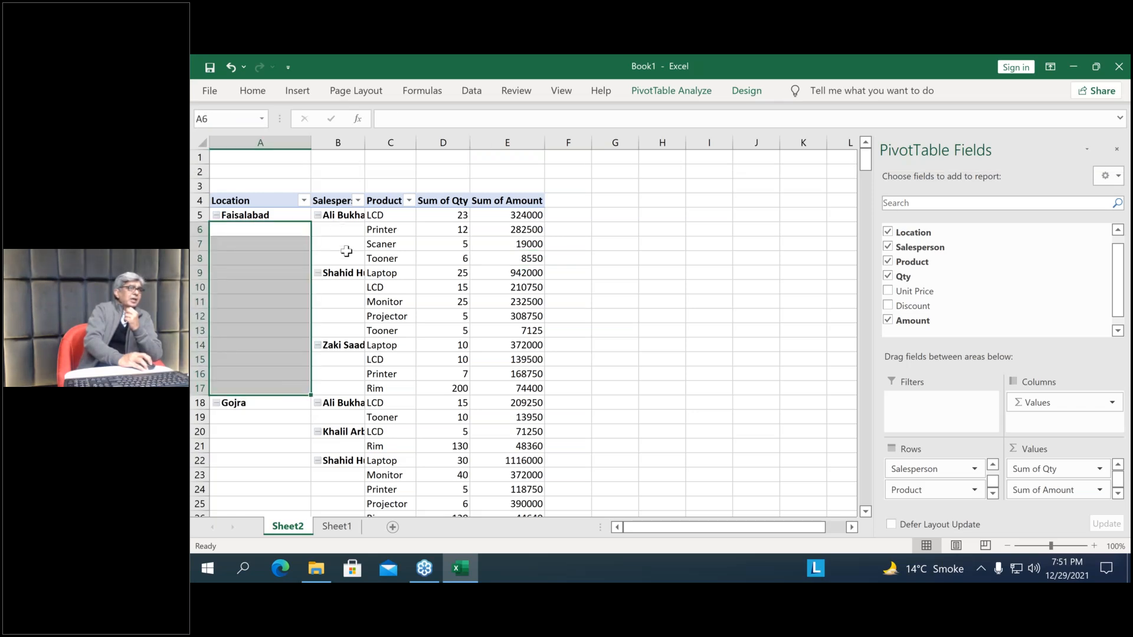
{"action": "left_click_drag", "start_coordinate": [345, 232], "coordinate": [348, 239]}
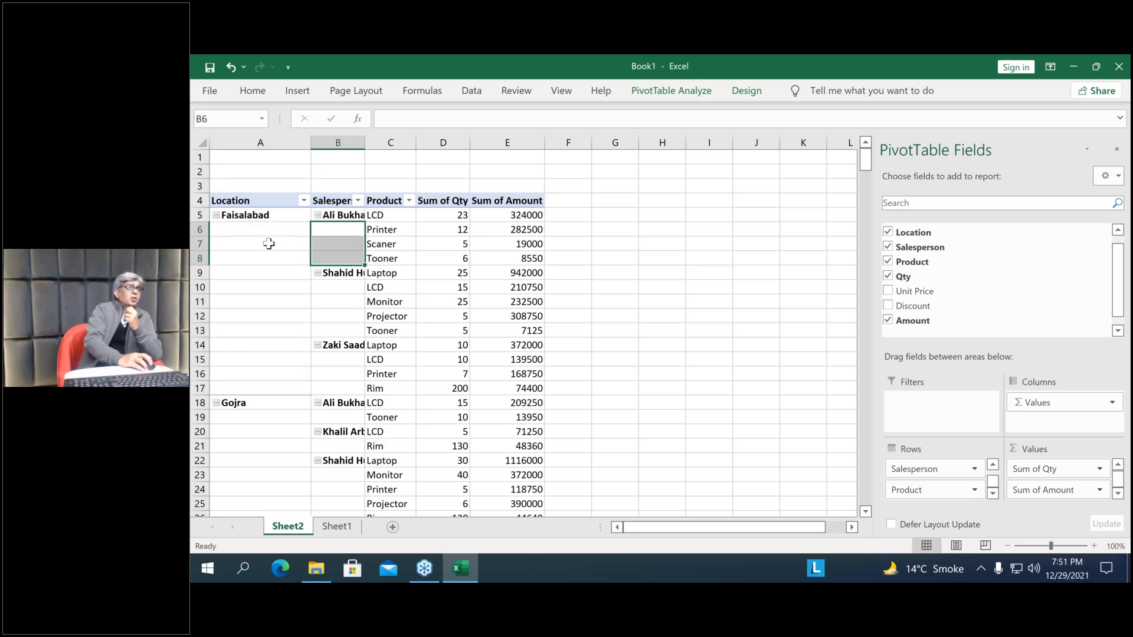
{"action": "left_click", "coordinate": [259, 243]}
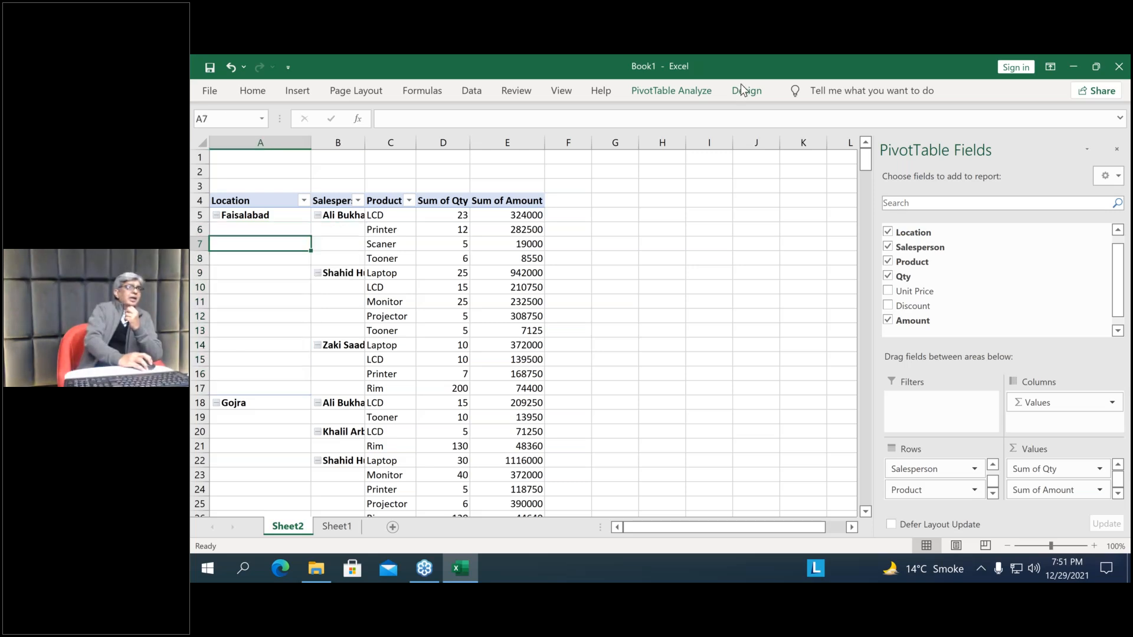
Repeat all item labels in the PivotTable's report layout
{"action": "left_click", "coordinate": [747, 90]}
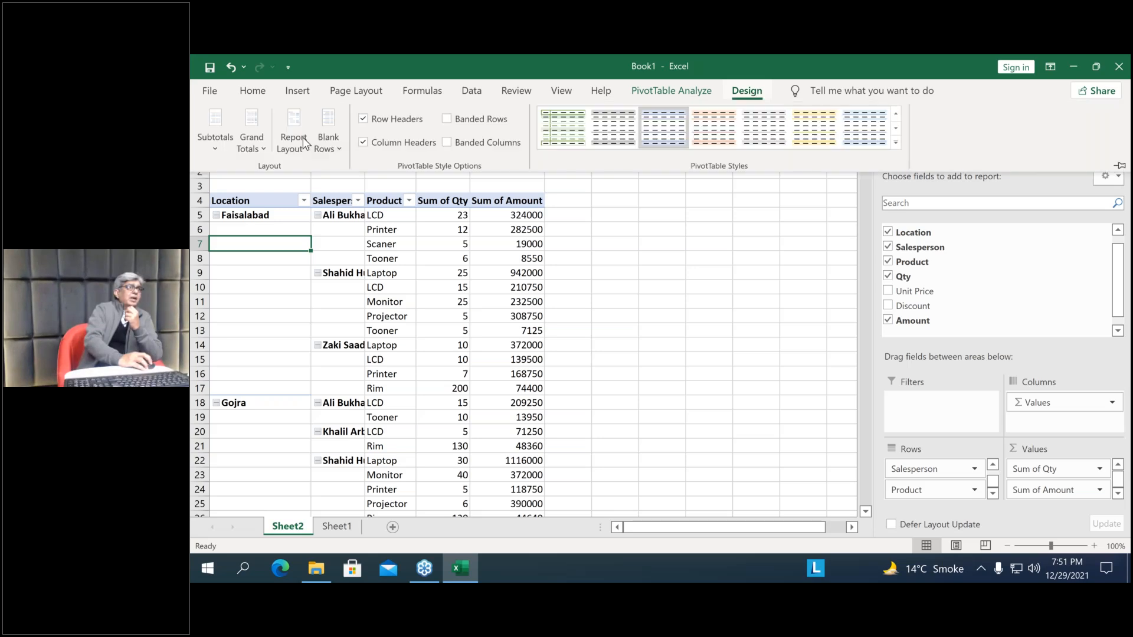
{"action": "left_click", "coordinate": [298, 147]}
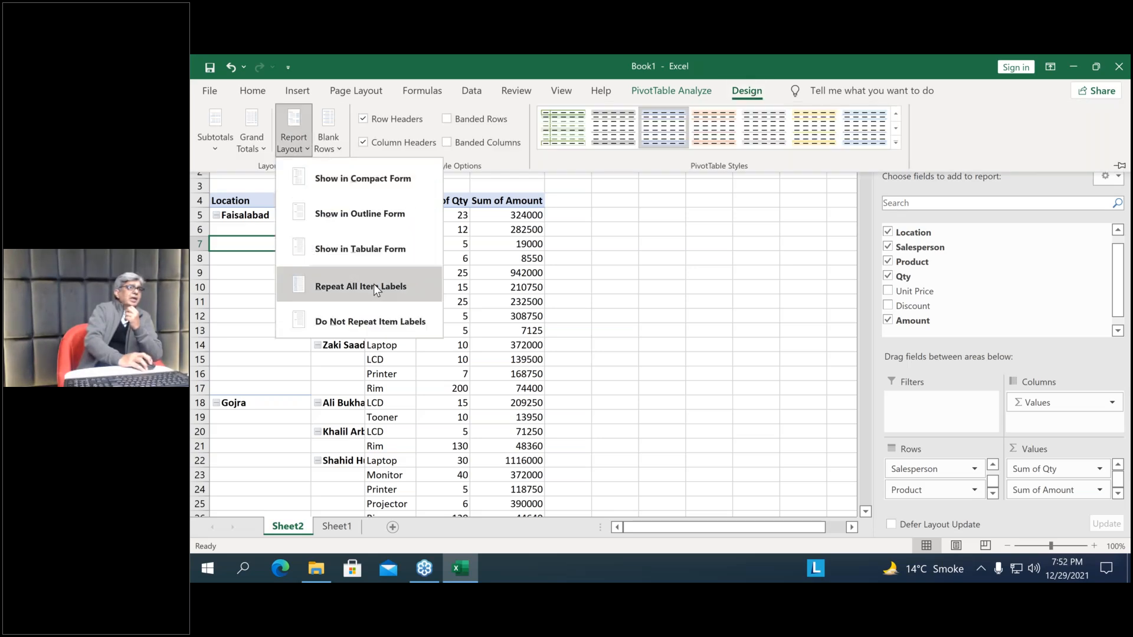
{"action": "left_click", "coordinate": [373, 284]}
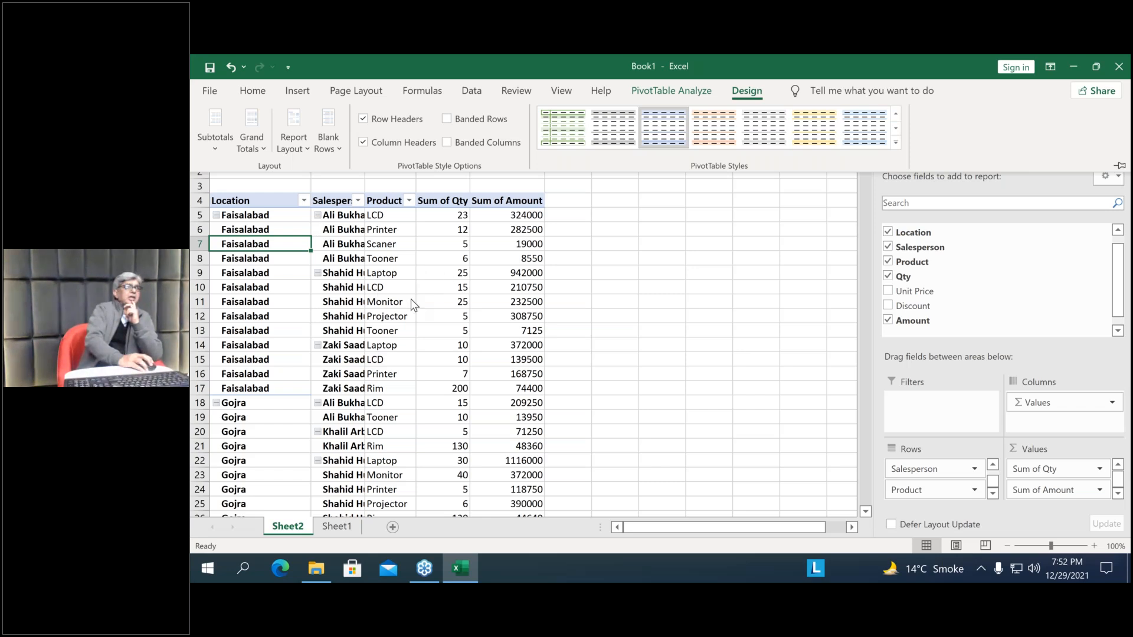
Hide the PivotTable's expand/collapse (+/-) buttons and show them again
{"action": "left_click", "coordinate": [678, 93]}
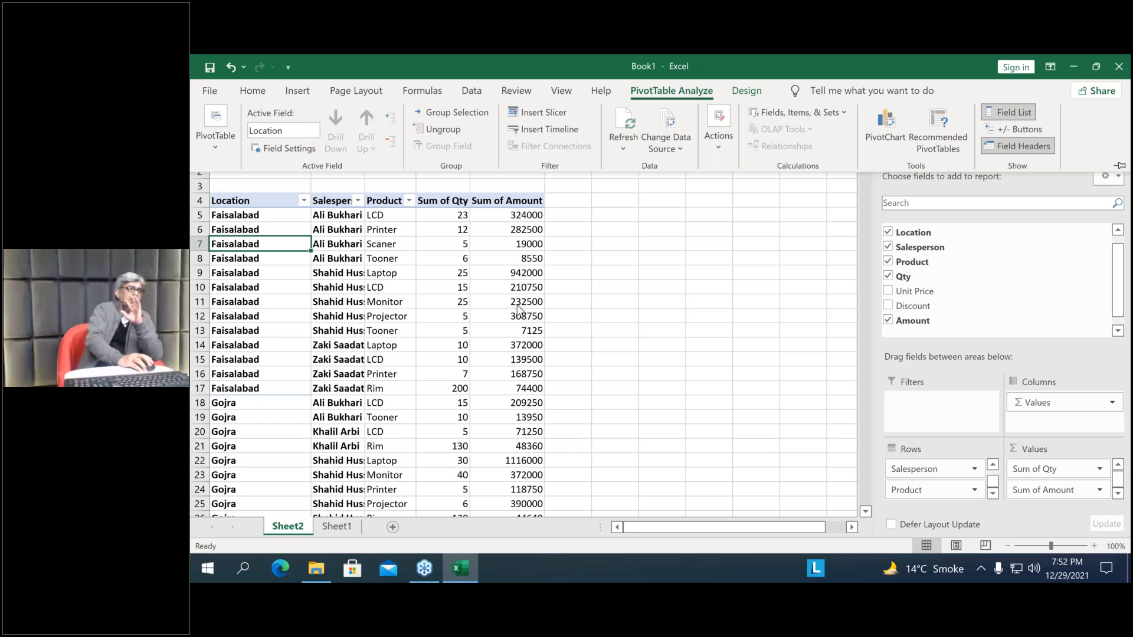
{"action": "mouse_move", "coordinate": [517, 307]}
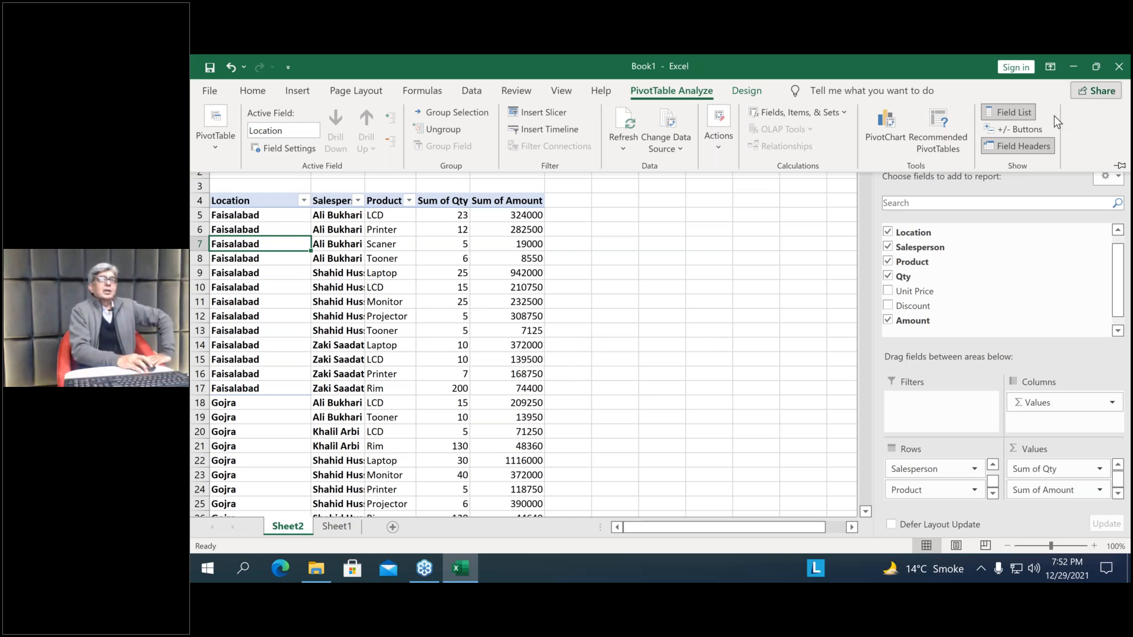
{"action": "left_click", "coordinate": [1018, 129]}
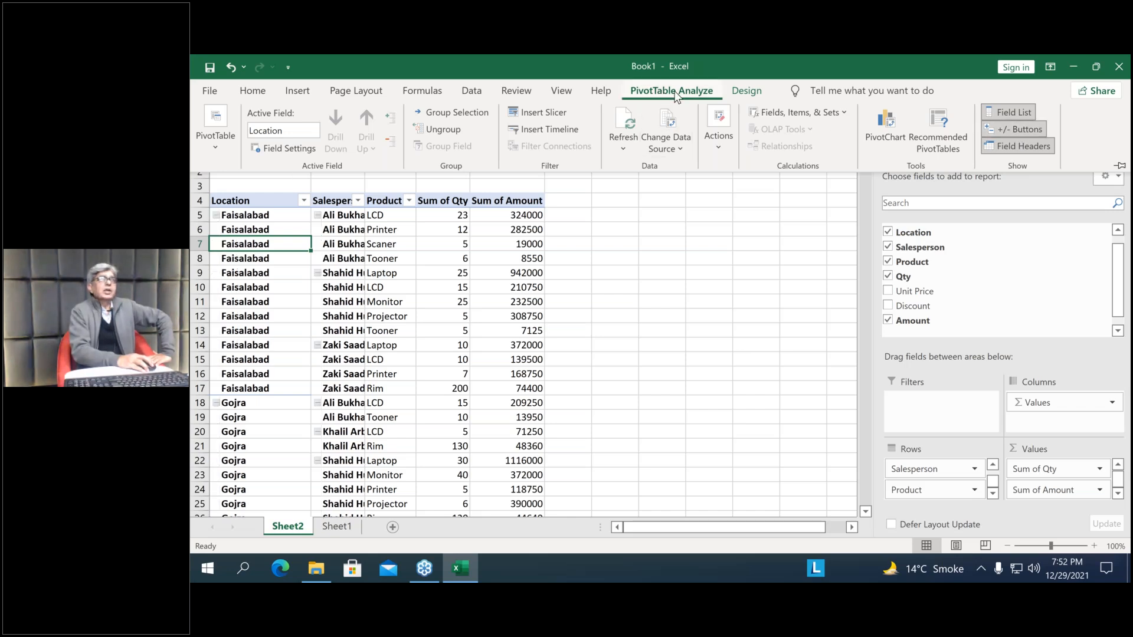
Show the PivotTable report in Compact Form
{"action": "left_click", "coordinate": [747, 93]}
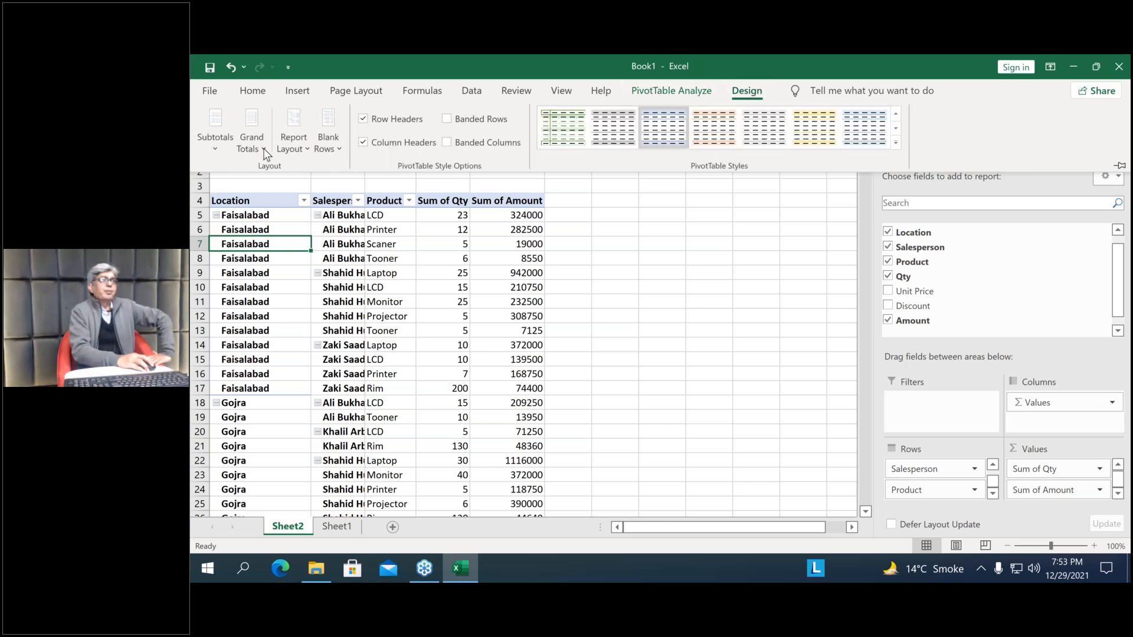
{"action": "left_click", "coordinate": [302, 151]}
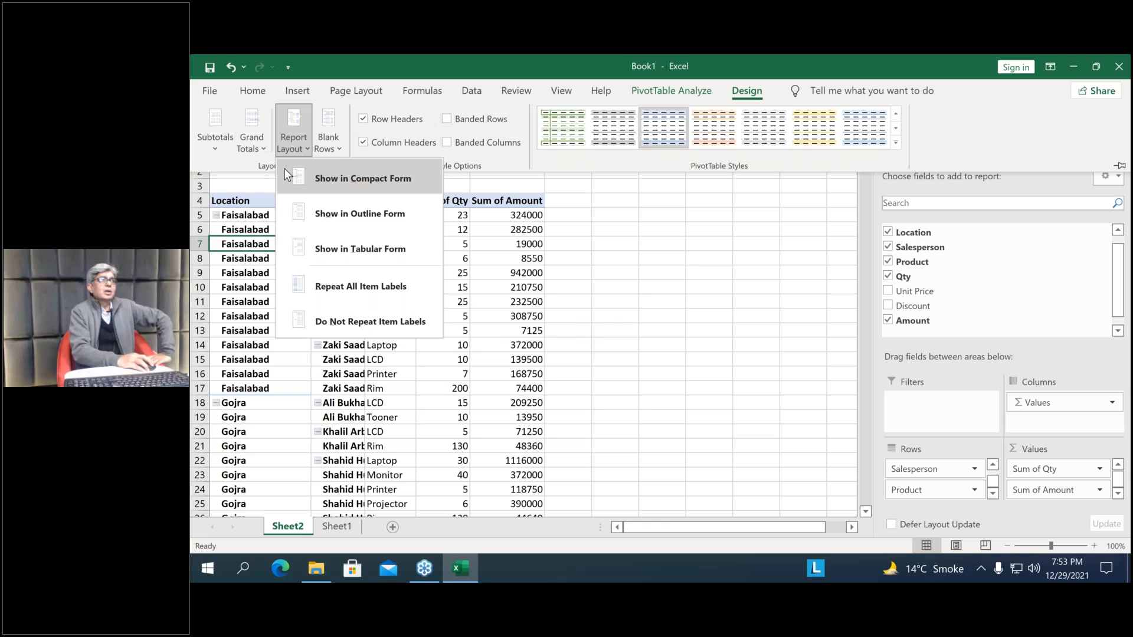
{"action": "left_click", "coordinate": [285, 170]}
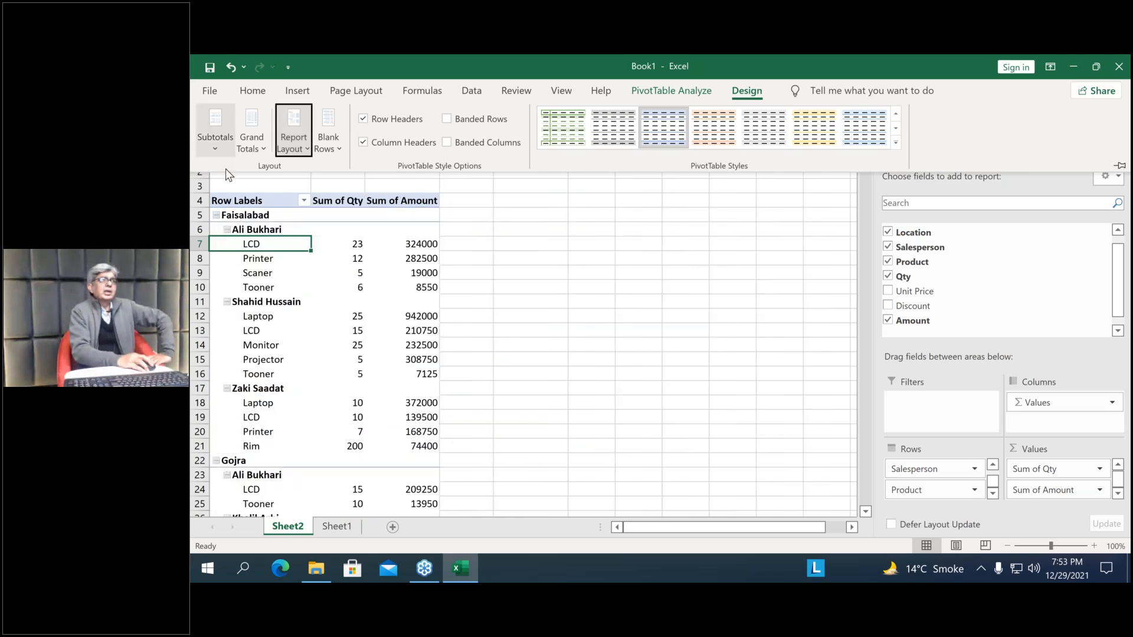
Show all PivotTable subtotals at the bottom of each group, and switch them to the top of each group
{"action": "left_click", "coordinate": [217, 144]}
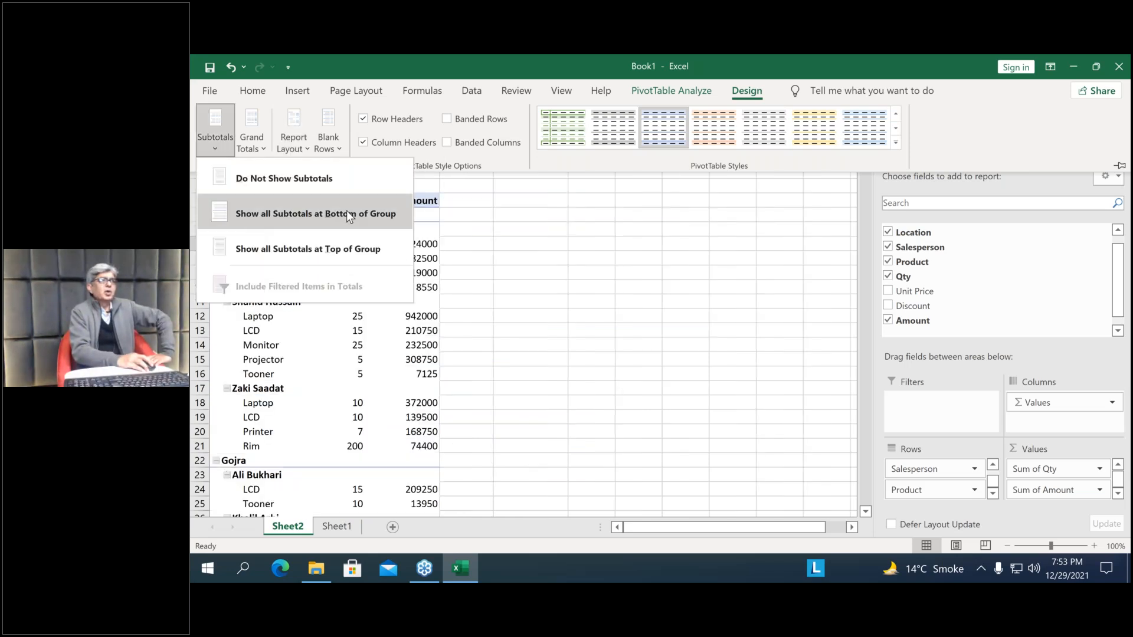
{"action": "left_click", "coordinate": [301, 216]}
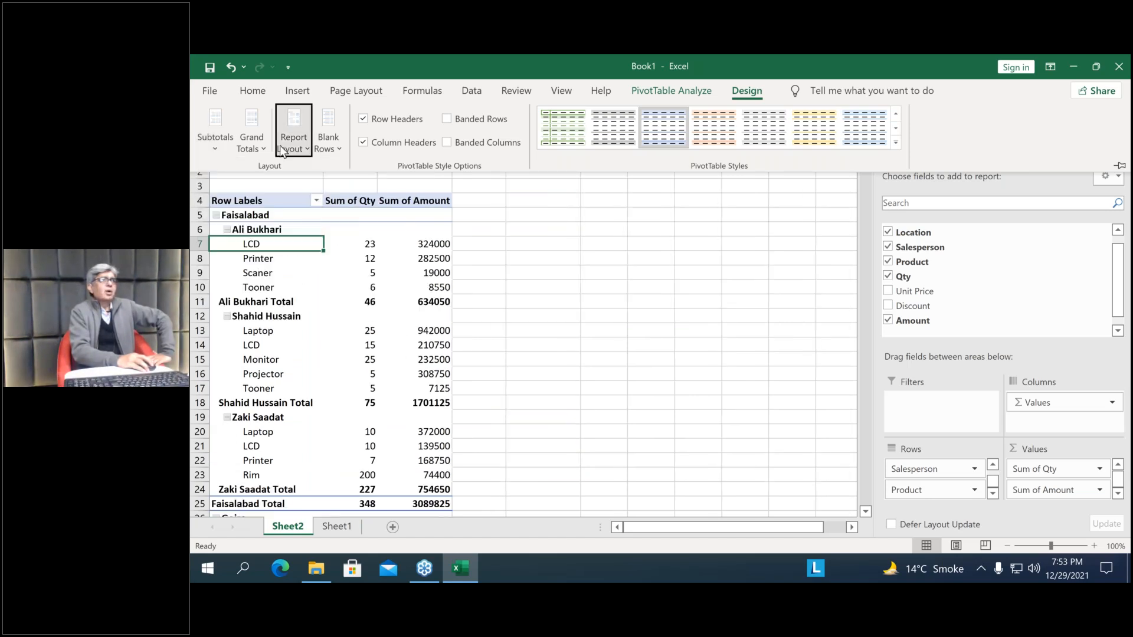
{"action": "left_click", "coordinate": [218, 142]}
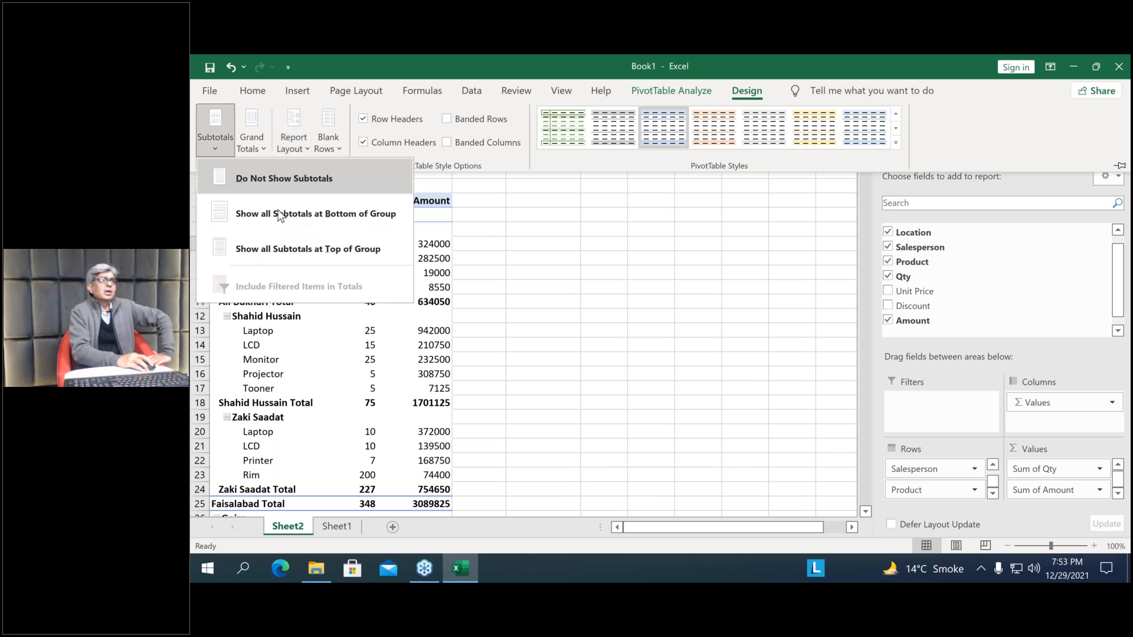
{"action": "left_click", "coordinate": [292, 253]}
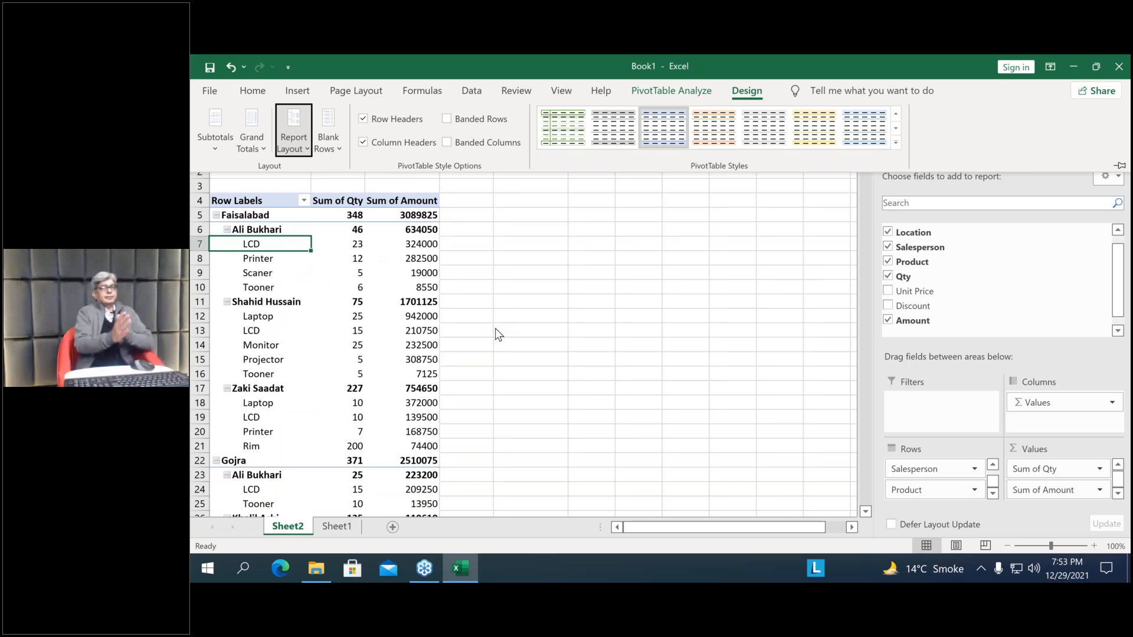
{"action": "left_click", "coordinate": [494, 328]}
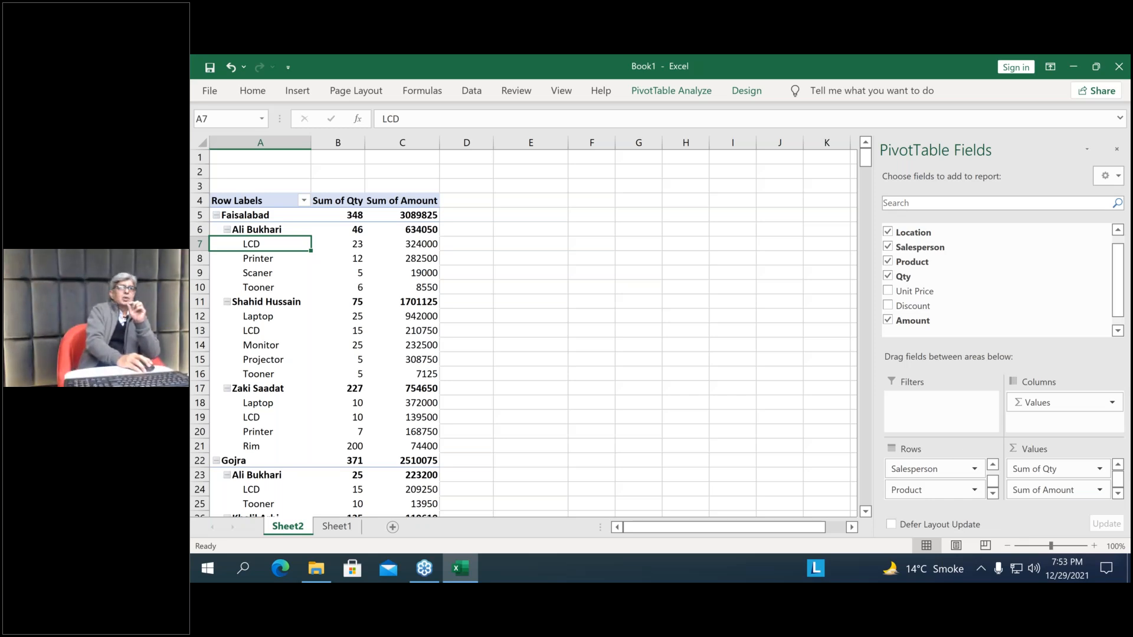
Clear the Salesperson, Location, Product and Qty fields from the PivotTable, and place Location back in the rows area
{"action": "left_click", "coordinate": [951, 471]}
{"action": "left_click_drag", "start_coordinate": [951, 471], "coordinate": [945, 295]}
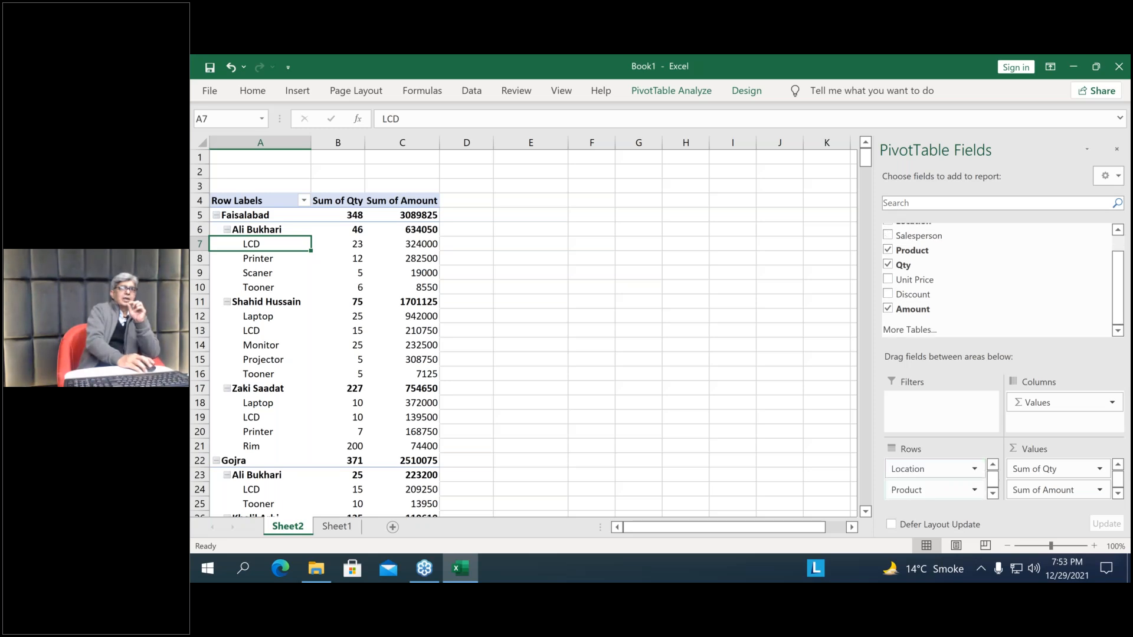
{"action": "left_click_drag", "start_coordinate": [948, 470], "coordinate": [958, 316]}
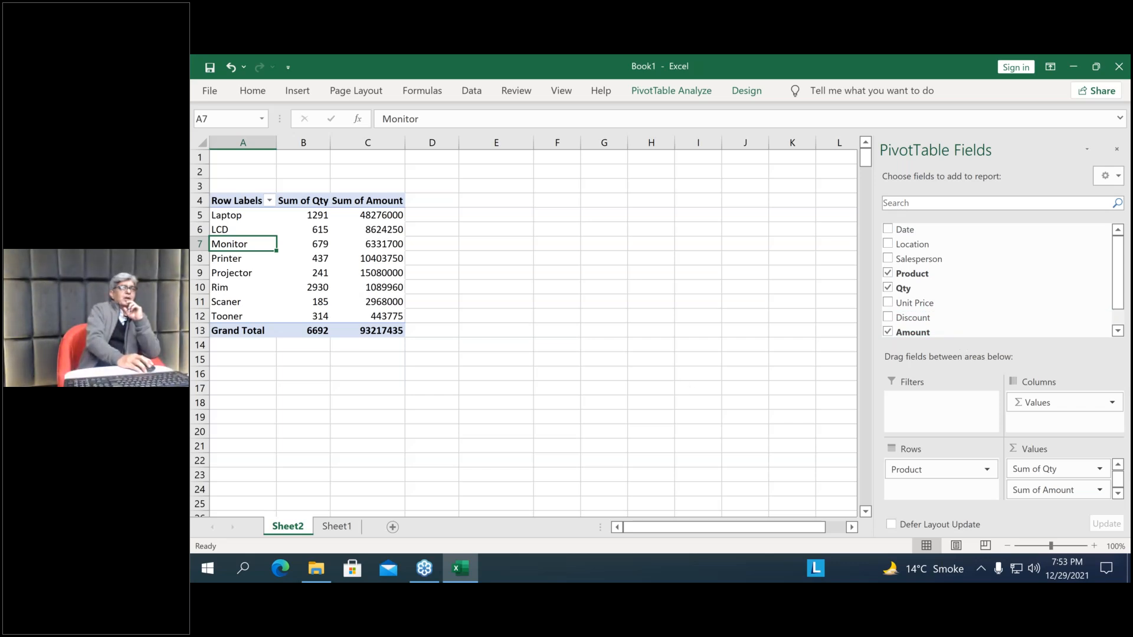
{"action": "left_click_drag", "start_coordinate": [939, 469], "coordinate": [994, 296]}
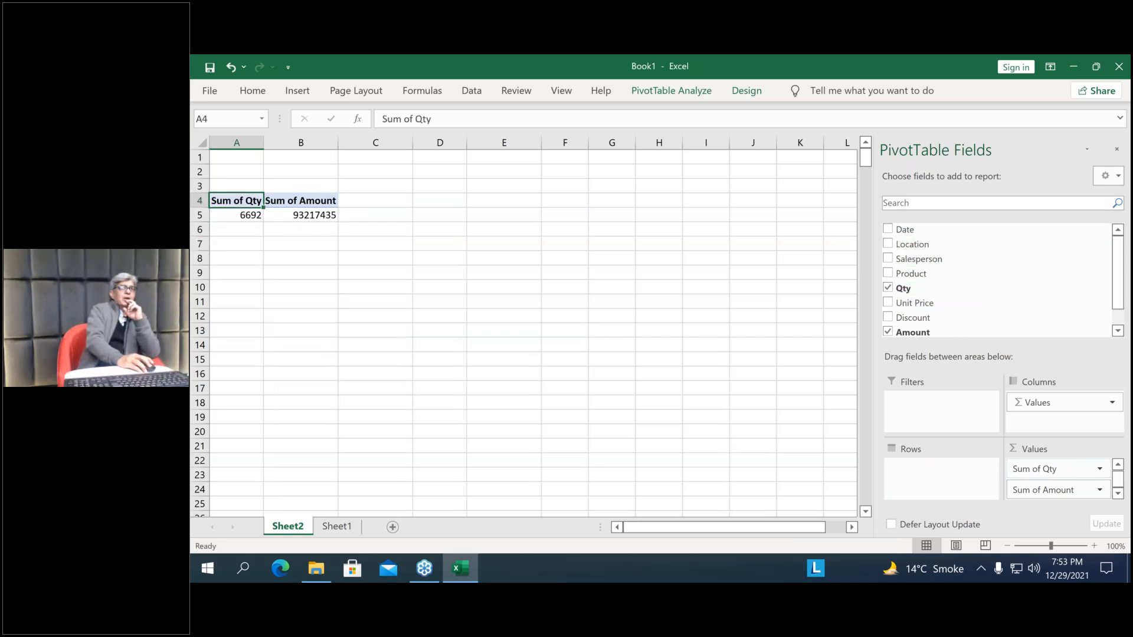
{"action": "left_click_drag", "start_coordinate": [1034, 469], "coordinate": [995, 277]}
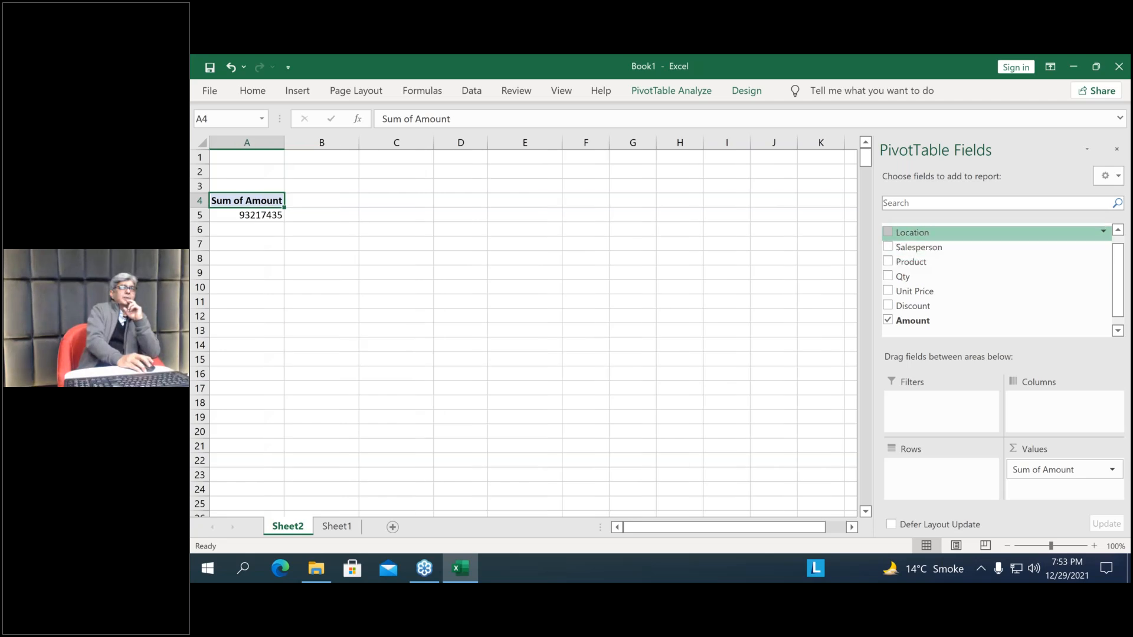
{"action": "left_click_drag", "start_coordinate": [912, 232], "coordinate": [938, 479]}
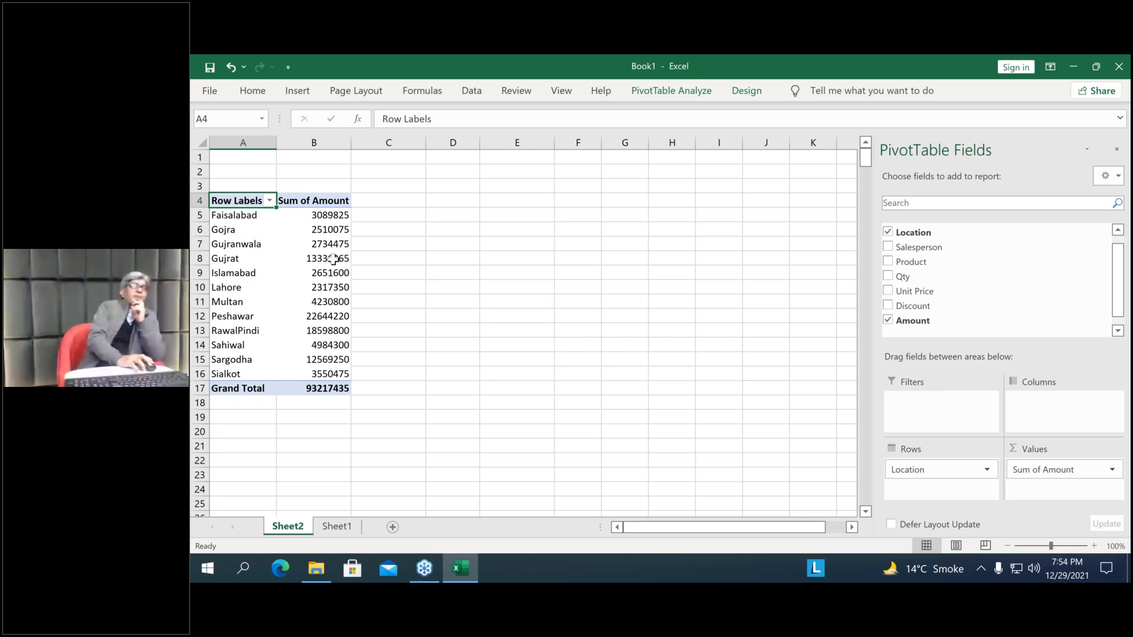
{"action": "mouse_move", "coordinate": [334, 259]}
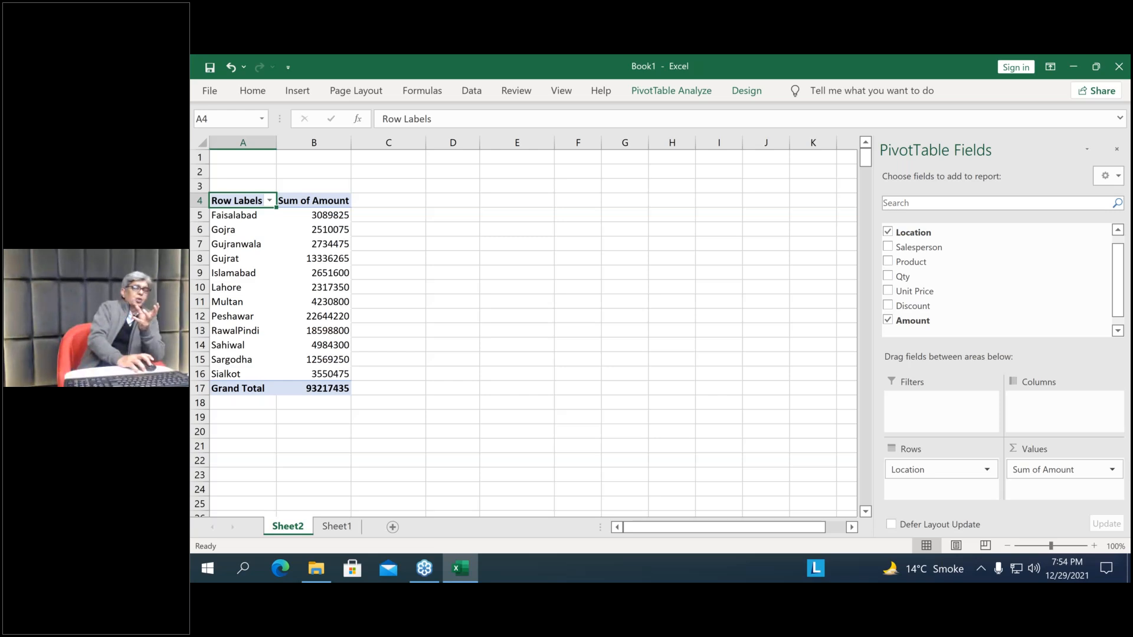
{"action": "mouse_move", "coordinate": [262, 293]}
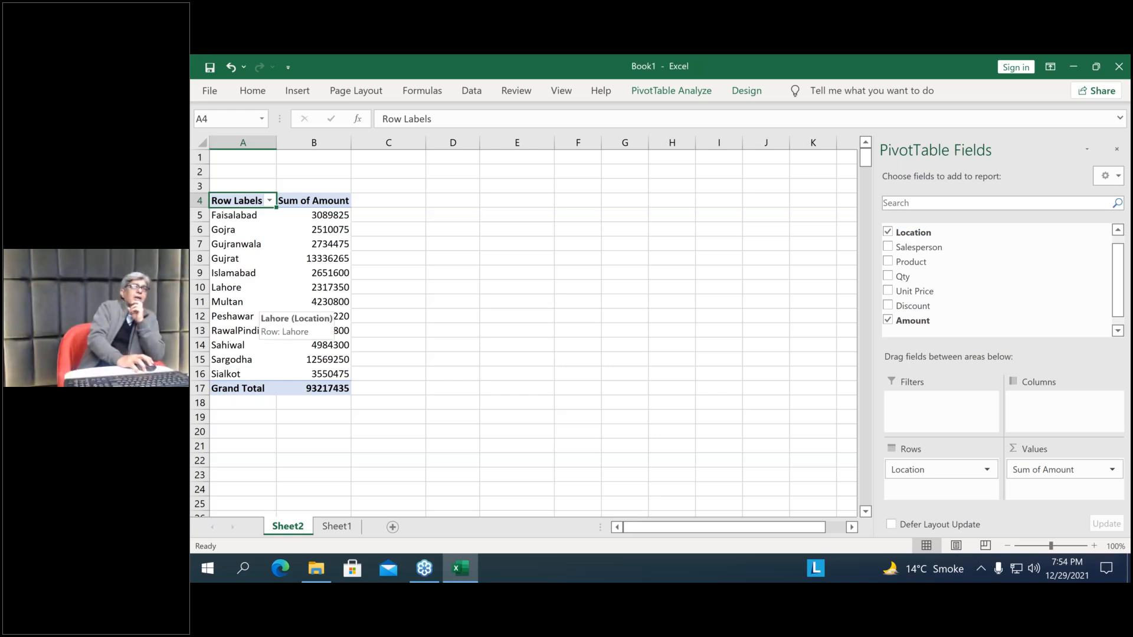
Insert a slicer for the Product field and place it beside the PivotTable, over columns E to G
{"action": "left_click", "coordinate": [687, 91]}
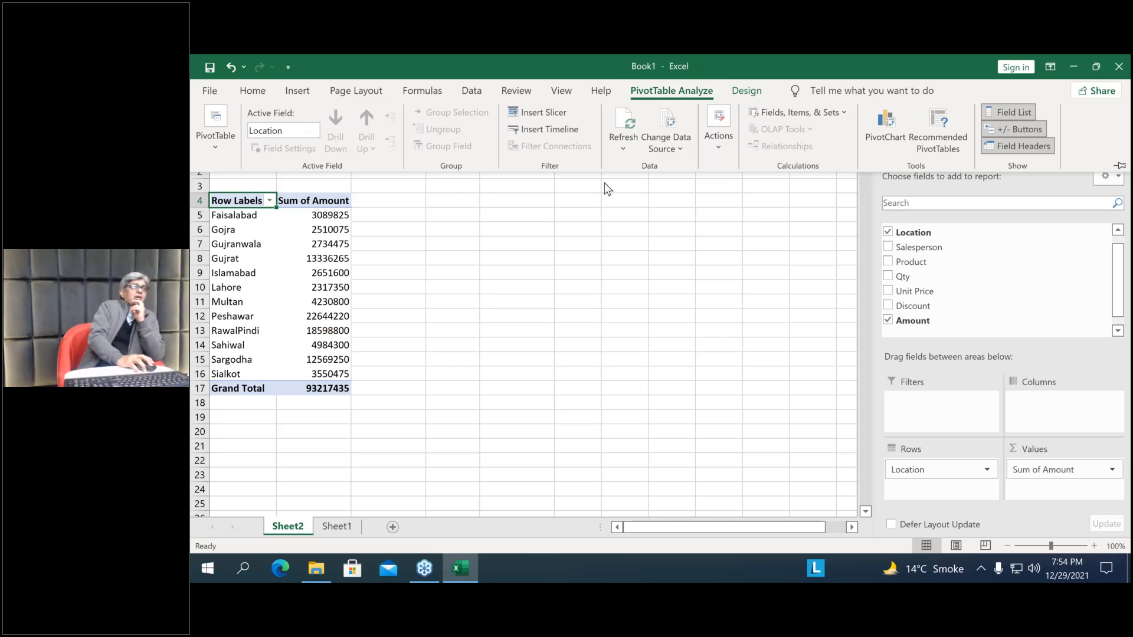
{"action": "left_click", "coordinate": [547, 110]}
{"action": "left_click_drag", "start_coordinate": [851, 205], "coordinate": [606, 198]}
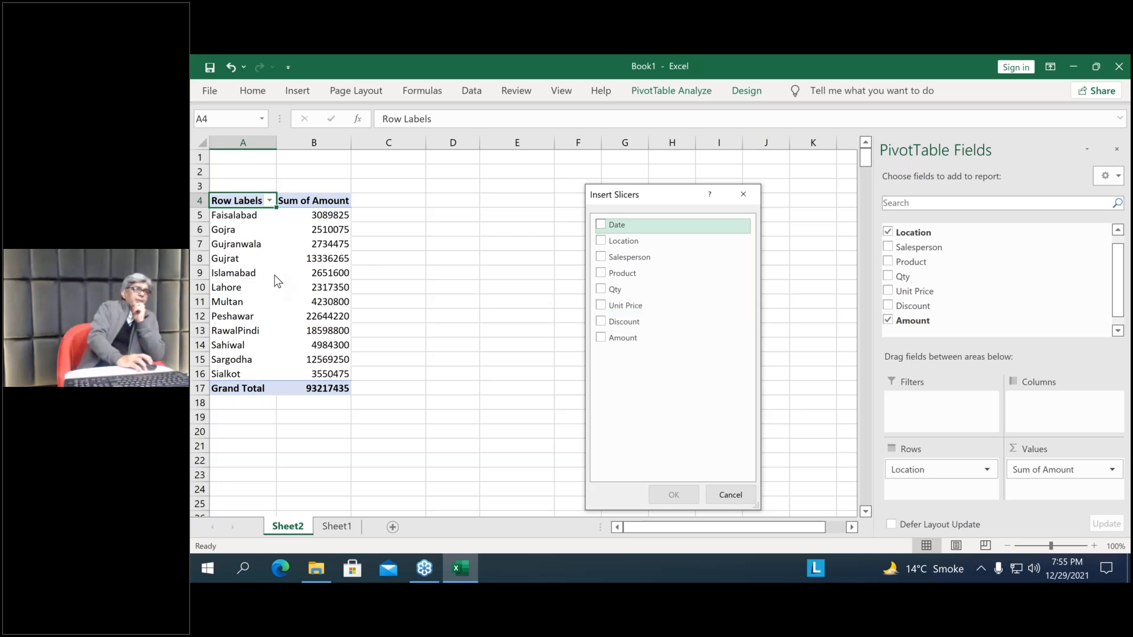
{"action": "left_click", "coordinate": [602, 275]}
{"action": "left_click", "coordinate": [673, 495]}
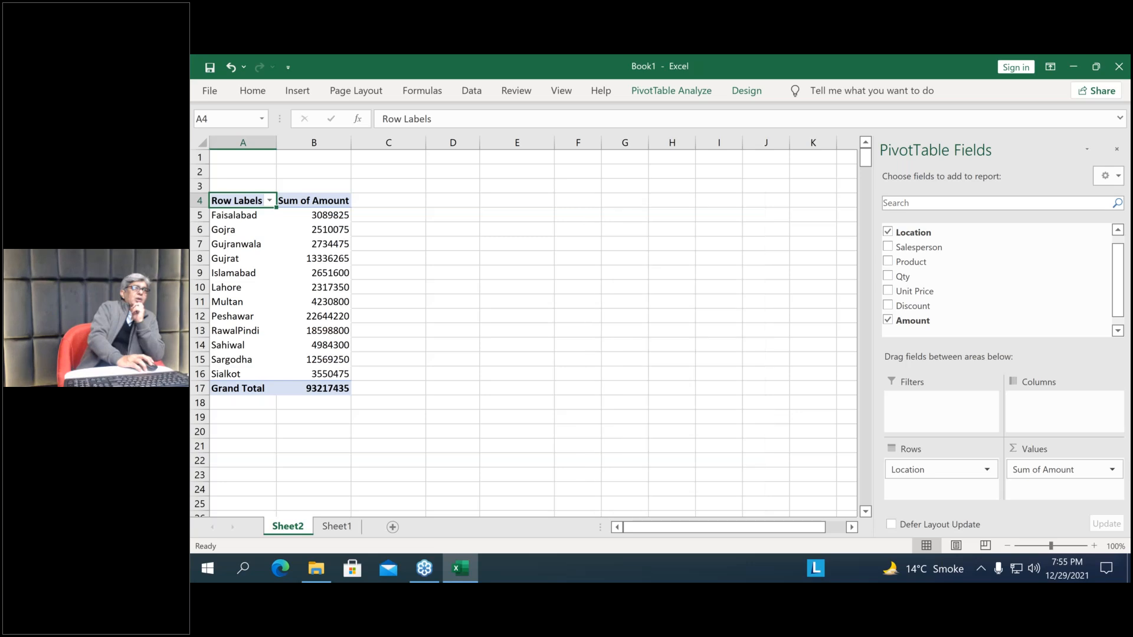
{"action": "left_click_drag", "start_coordinate": [527, 246], "coordinate": [570, 184]}
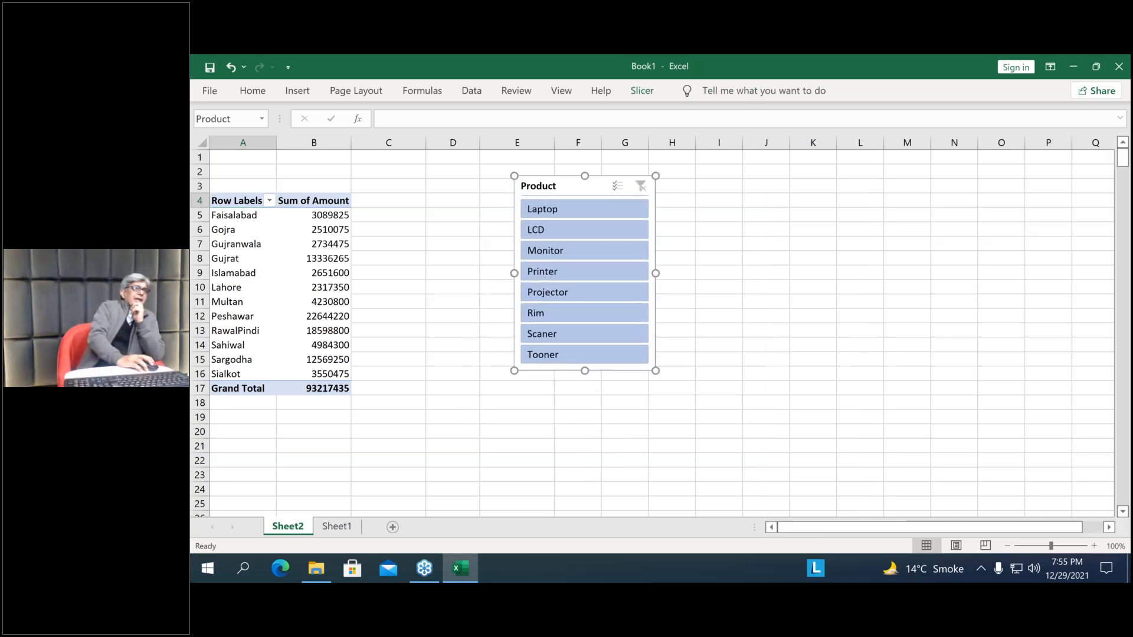
Filter the PivotTable to Laptop with the Product slicer, and add the Qty field to the values area
{"action": "left_click", "coordinate": [579, 208]}
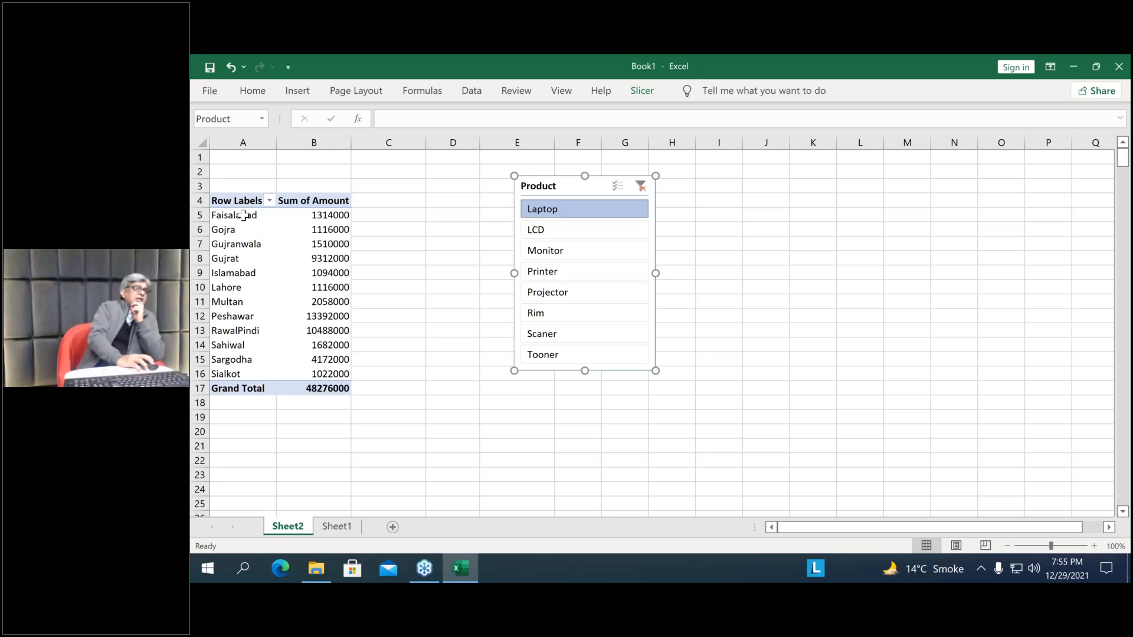
{"action": "left_click", "coordinate": [329, 273]}
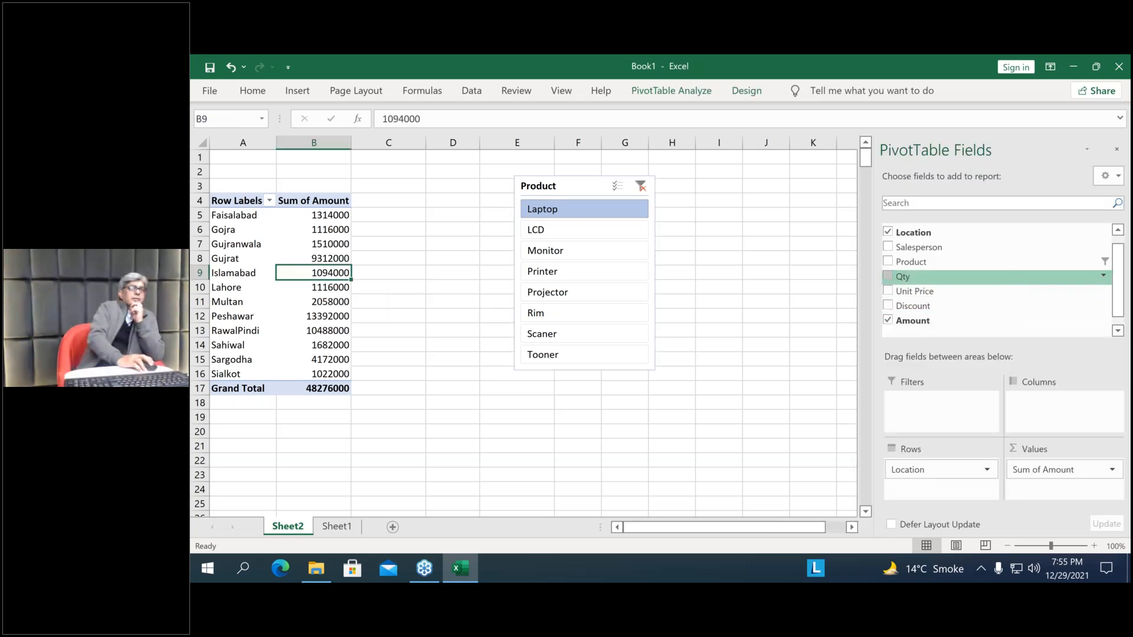
{"action": "left_click_drag", "start_coordinate": [903, 277], "coordinate": [1062, 484]}
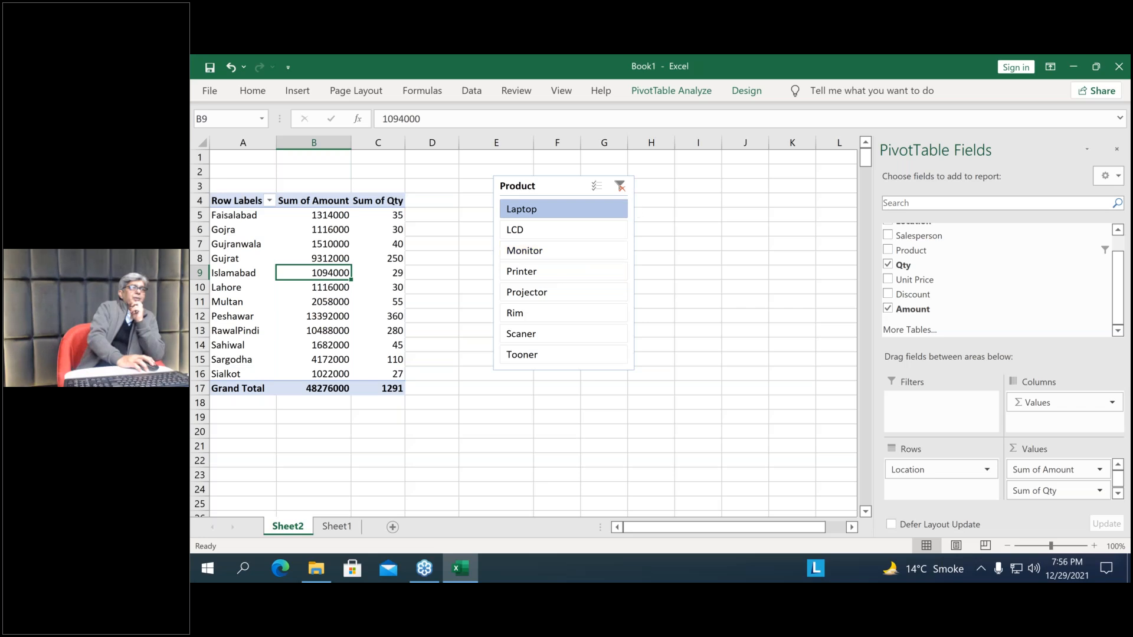
Clear the Product slicer's filter and filter the PivotTable to LCD
{"action": "left_click", "coordinate": [619, 186]}
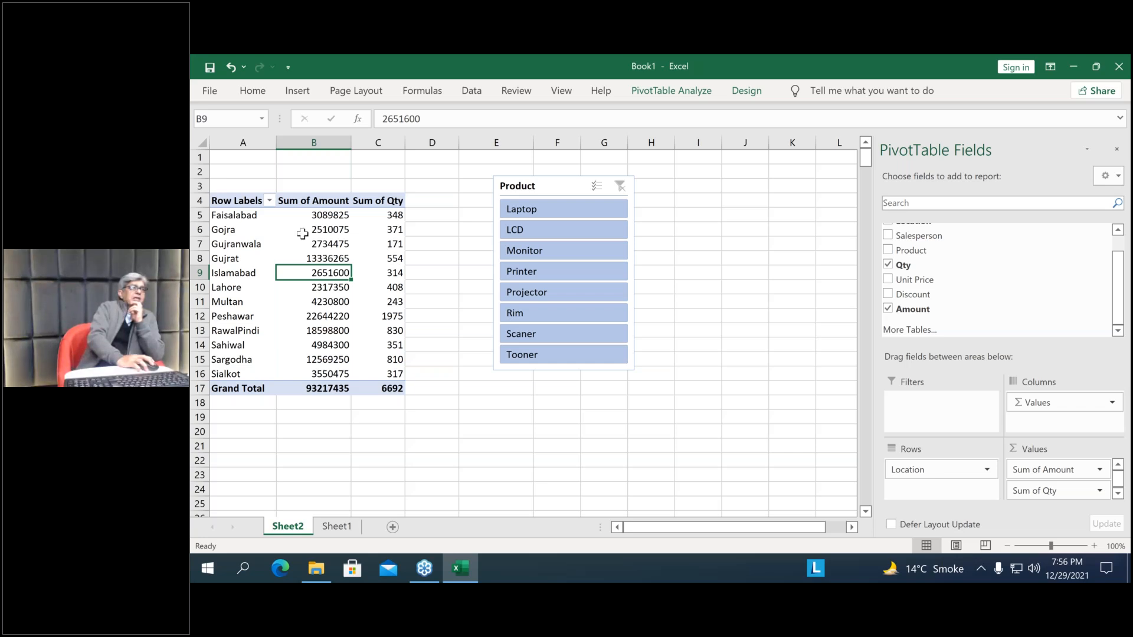
{"action": "left_click", "coordinate": [545, 230]}
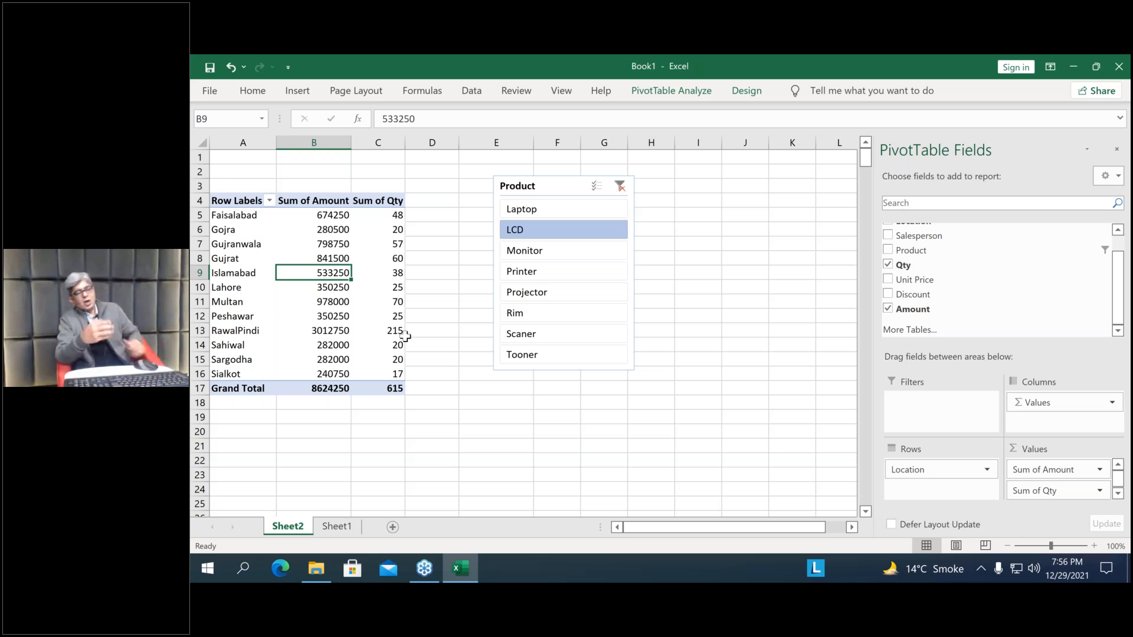
{"action": "mouse_move", "coordinate": [406, 336]}
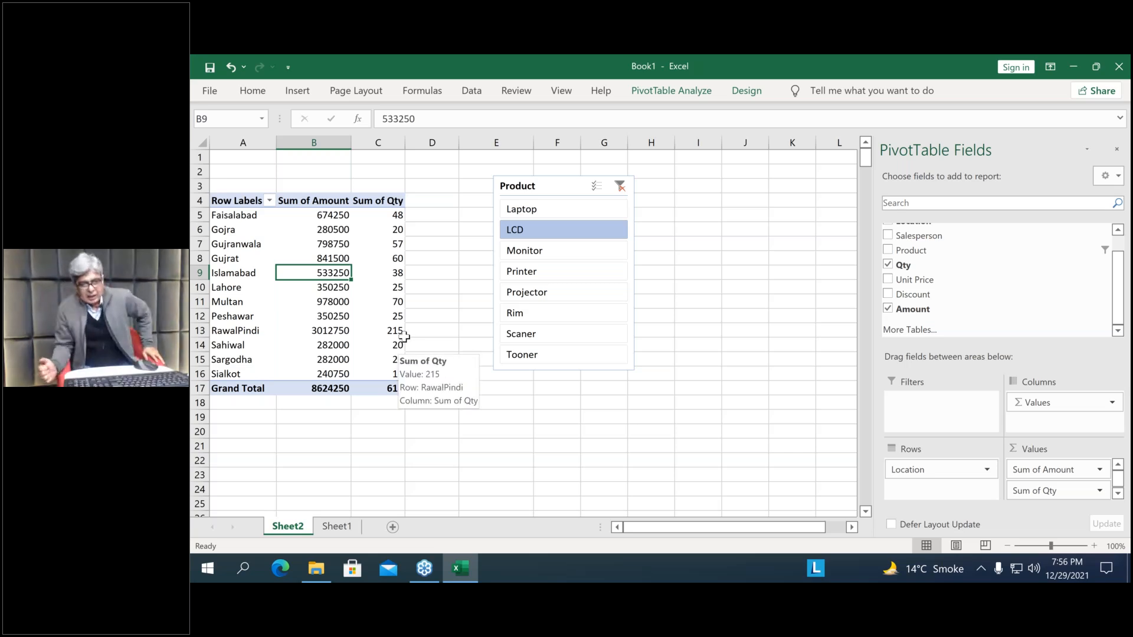
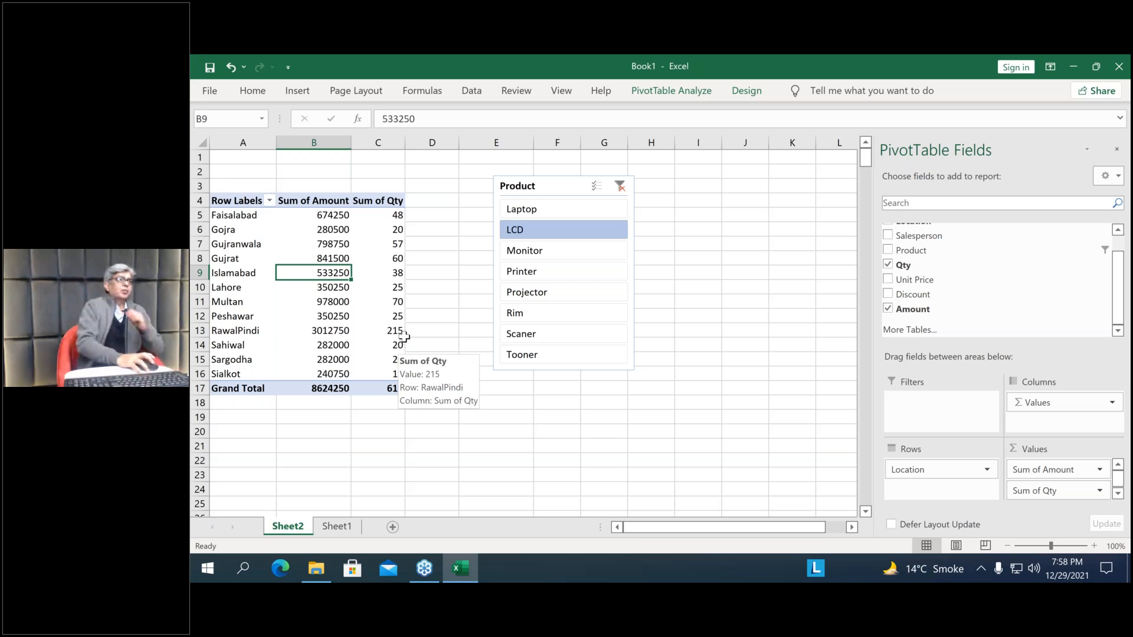
Open the Payrolldata workbook from the PivotTable folder, review its employee payroll table from the first row, and close the workbook
{"action": "left_click", "coordinate": [323, 569]}
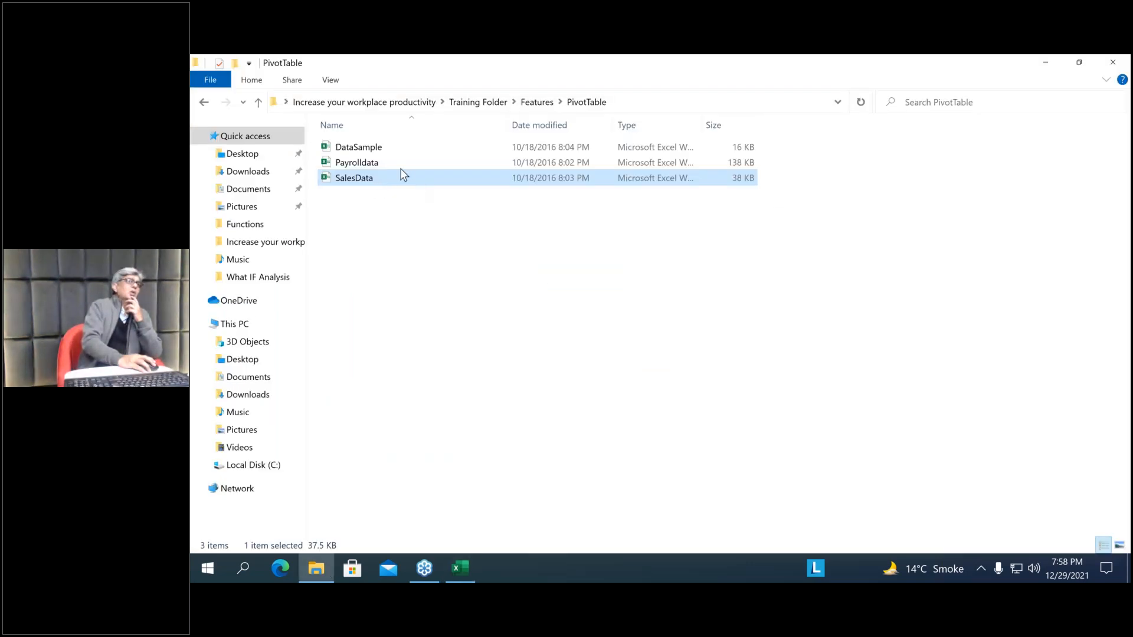
{"action": "left_click", "coordinate": [357, 165]}
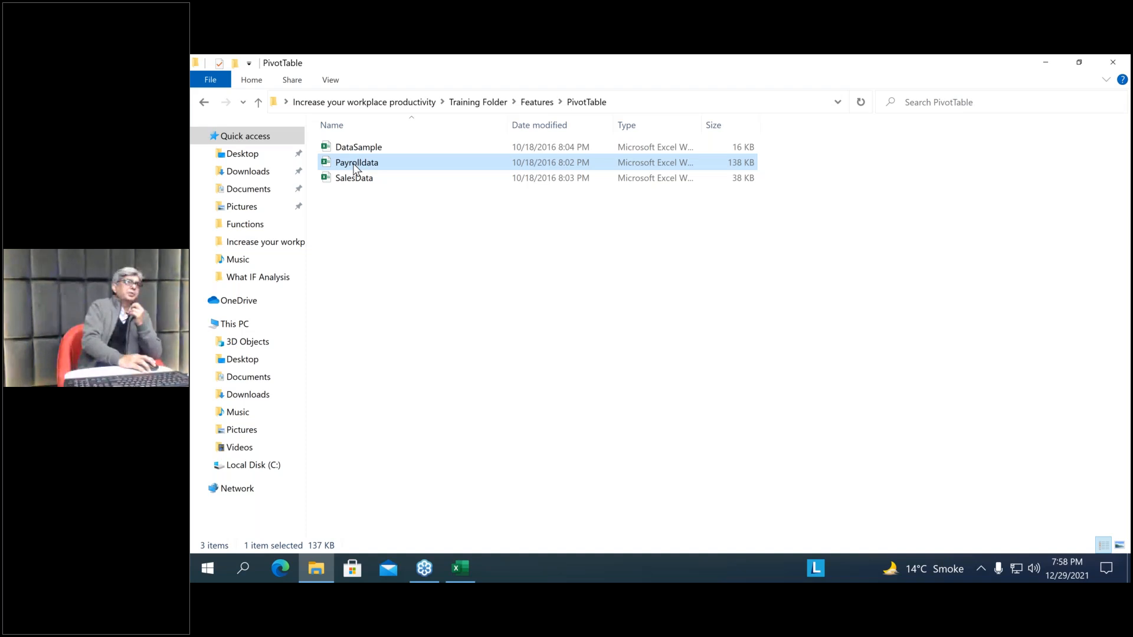
{"action": "double_click", "coordinate": [356, 165]}
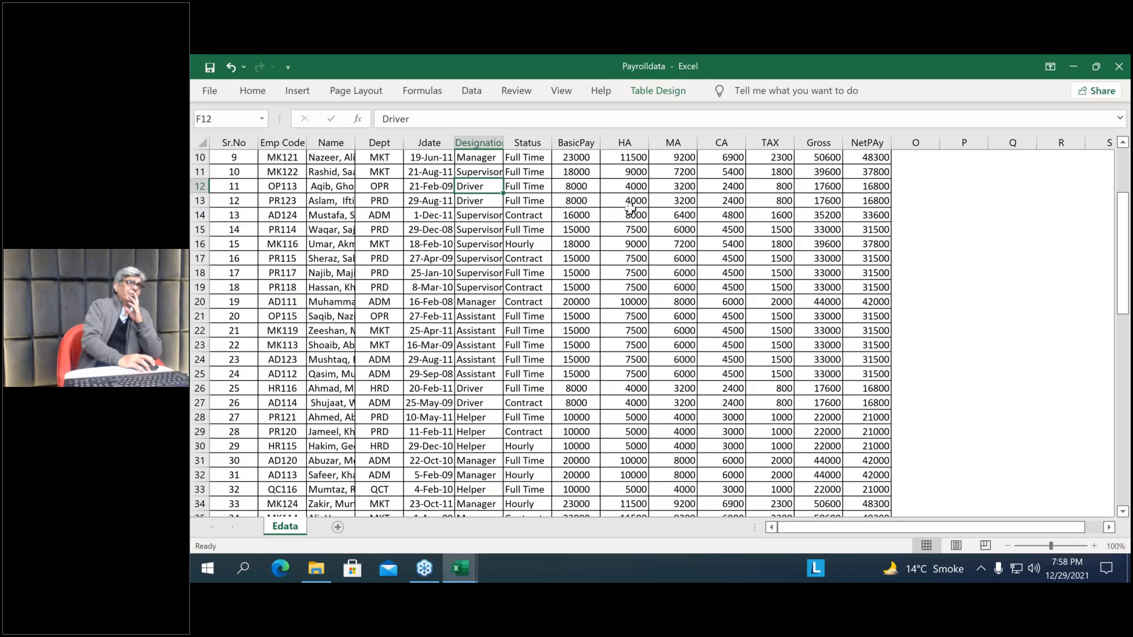
{"action": "scroll", "coordinate": [630, 206], "scroll_direction": "up", "scroll_amount": 3}
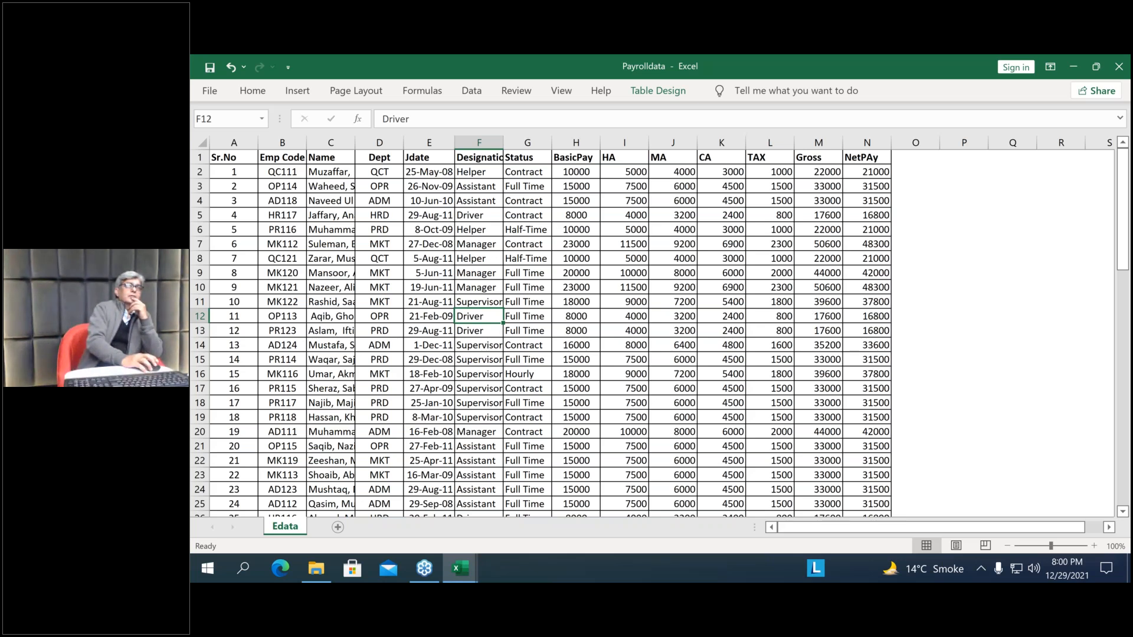
{"action": "left_click", "coordinate": [1122, 68]}
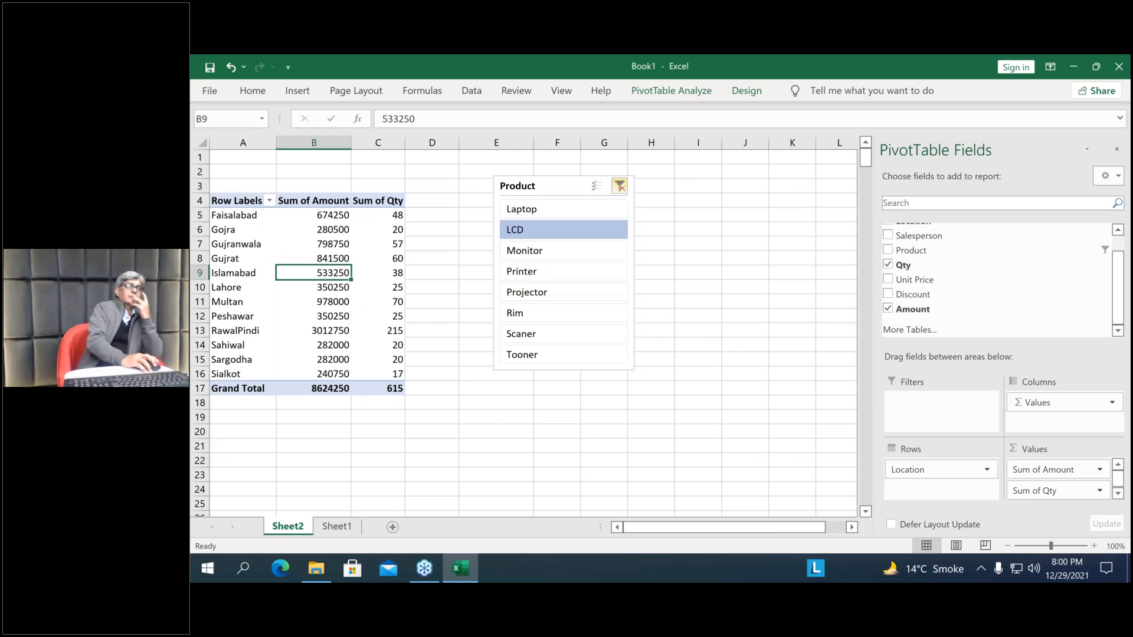
Clear the Product slicer's filter, and filter the PivotTable by Laptop, Printer and Rim in turn, ending on Rim
{"action": "left_click", "coordinate": [619, 186]}
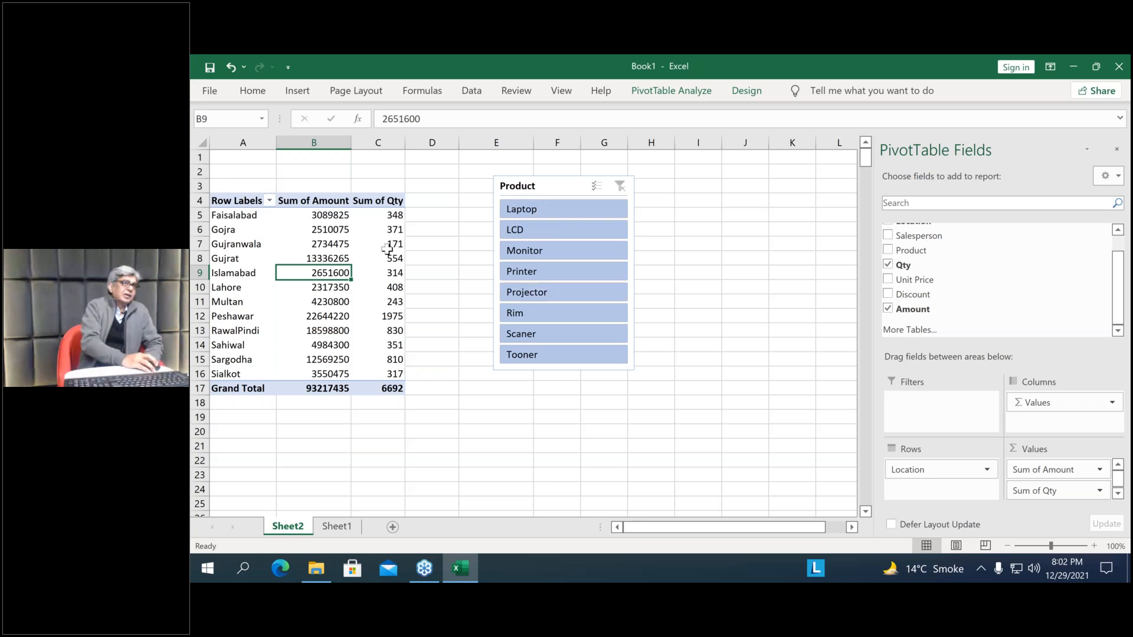
{"action": "left_click", "coordinate": [557, 210]}
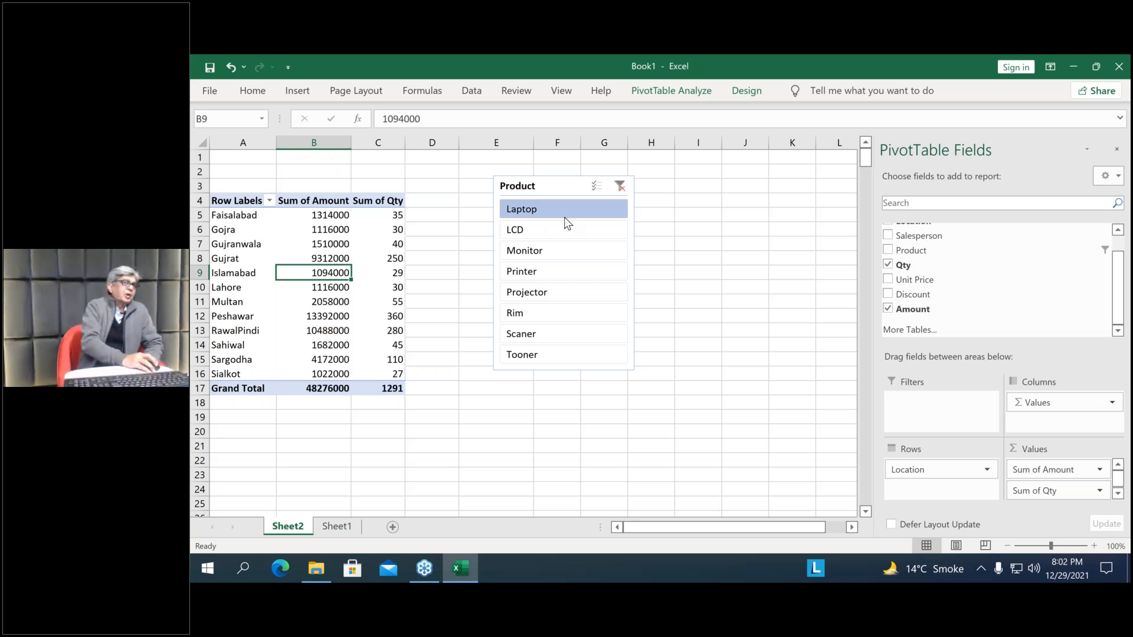
{"action": "left_click", "coordinate": [529, 272]}
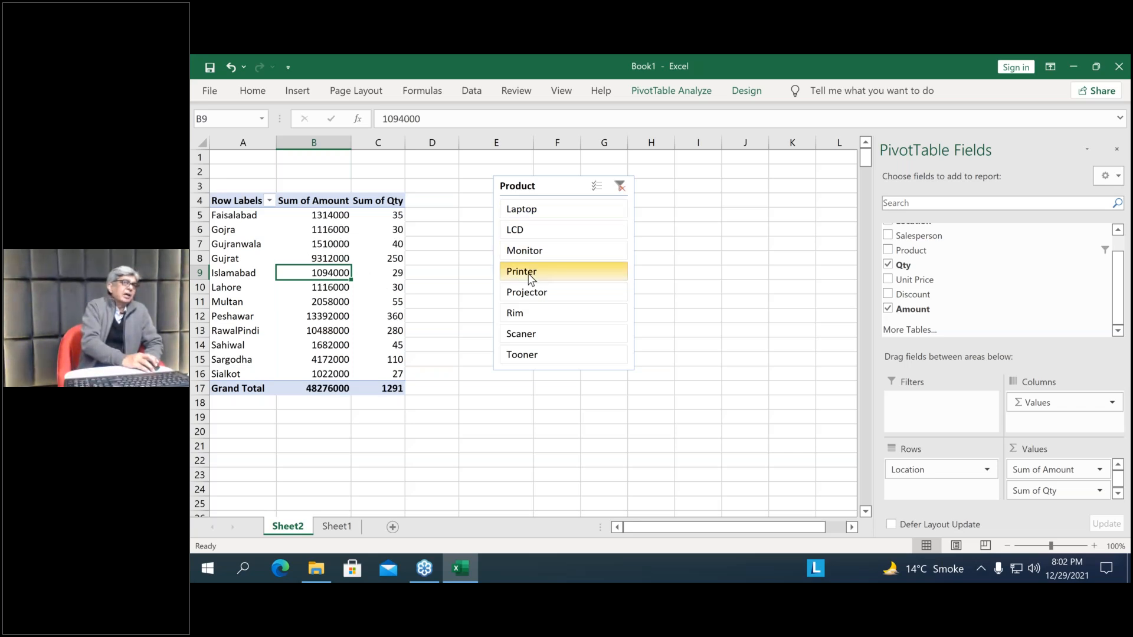
{"action": "left_click", "coordinate": [524, 314]}
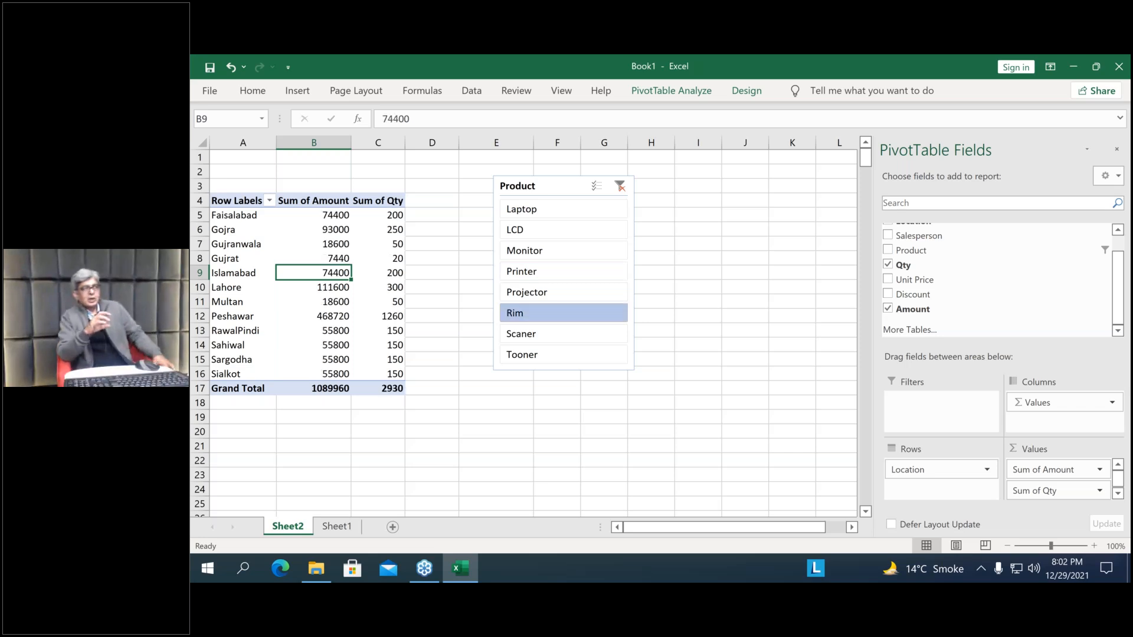